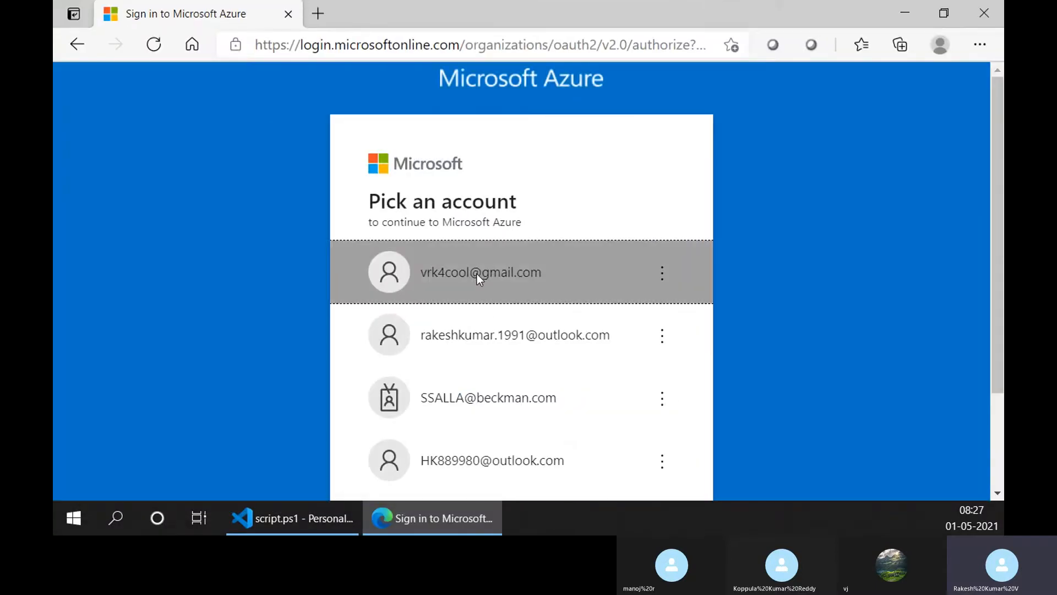
- Sign in to Microsoft Azure with the first listed account, entering the account password and re-entering it when requested
{"action": "left_click", "coordinate": [477, 274]}
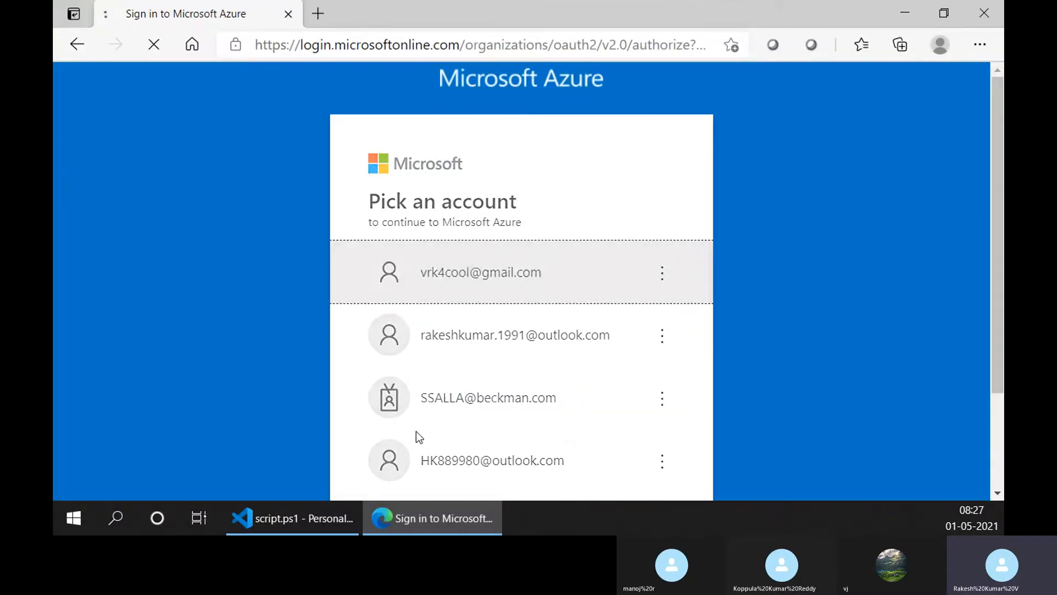
{"action": "type", "text": "••••••"}
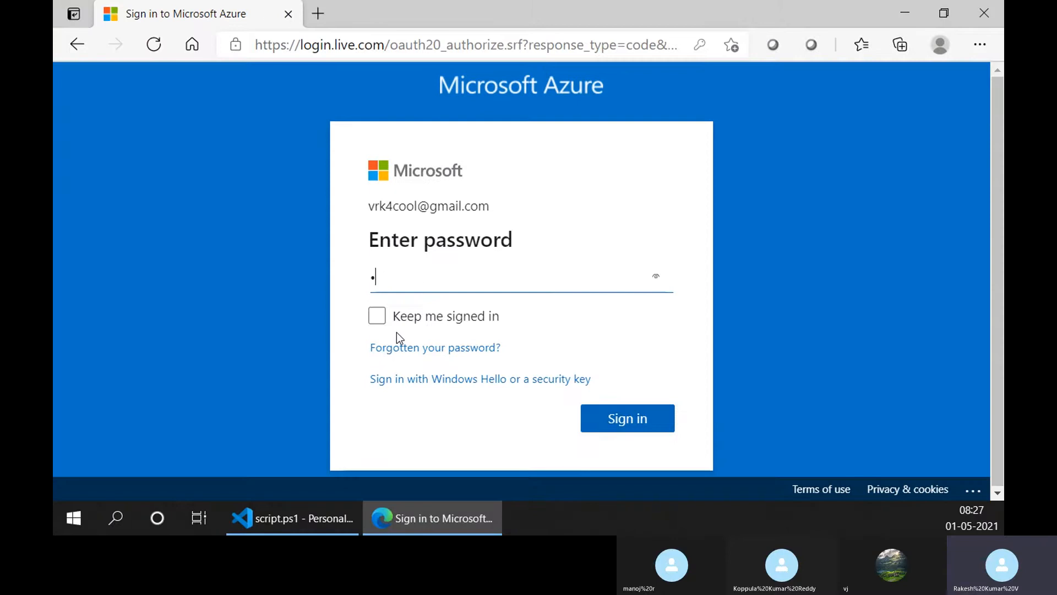
{"action": "type", "text": "••••"}
{"action": "key", "text": "Return"}
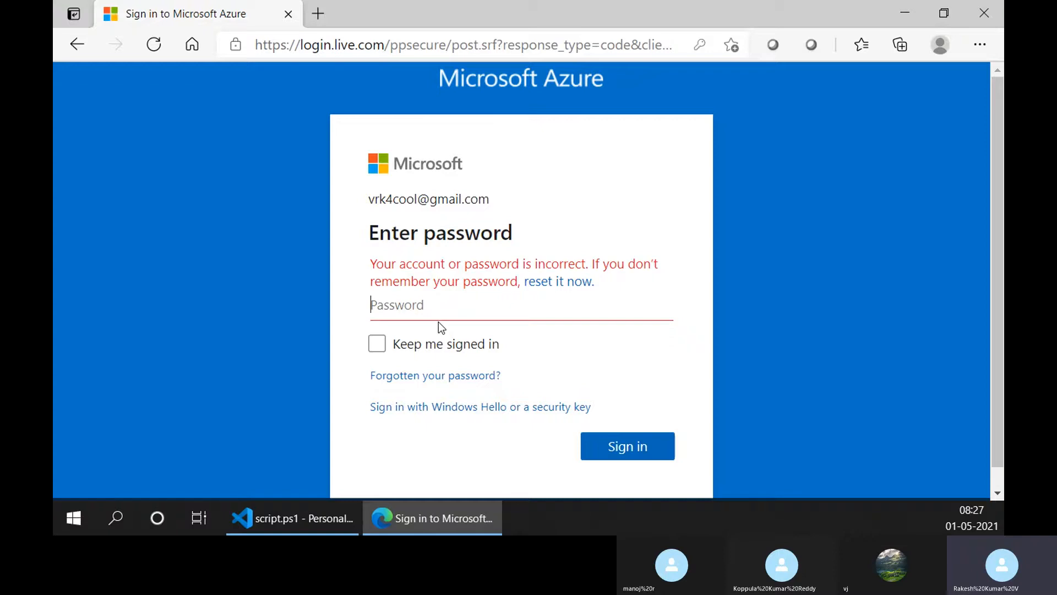
{"action": "type", "text": "•••••••••"}
{"action": "key", "text": "Return"}
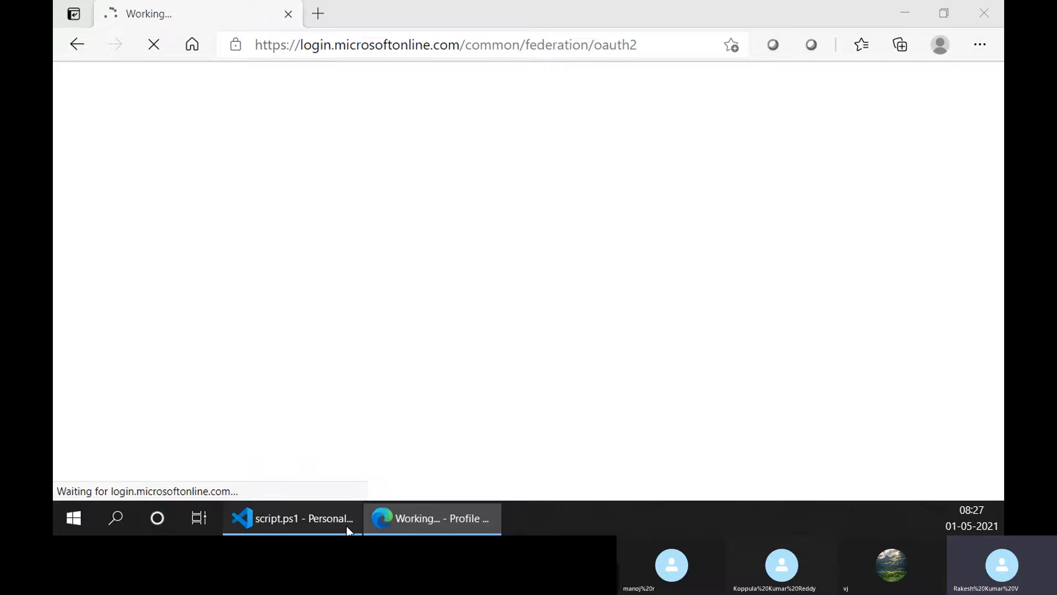
- Switch to Visual Studio Code, dismiss the PowerShell update notification and insert blank lines below "Using custom script extension" in the untitled note
{"action": "left_click", "coordinate": [346, 525]}
{"action": "left_click", "coordinate": [442, 36]}
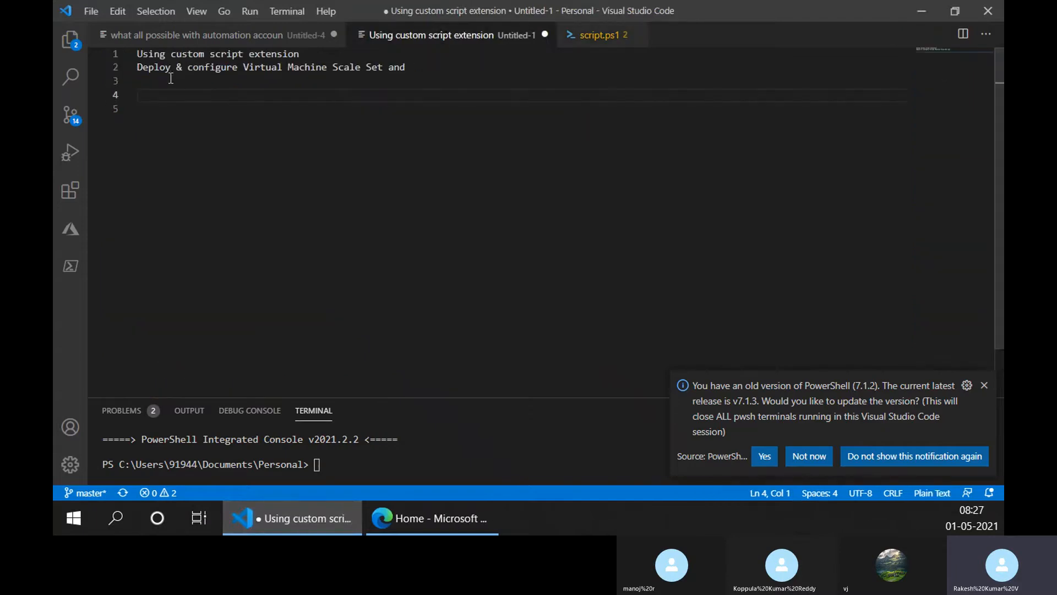
{"action": "left_click", "coordinate": [322, 57]}
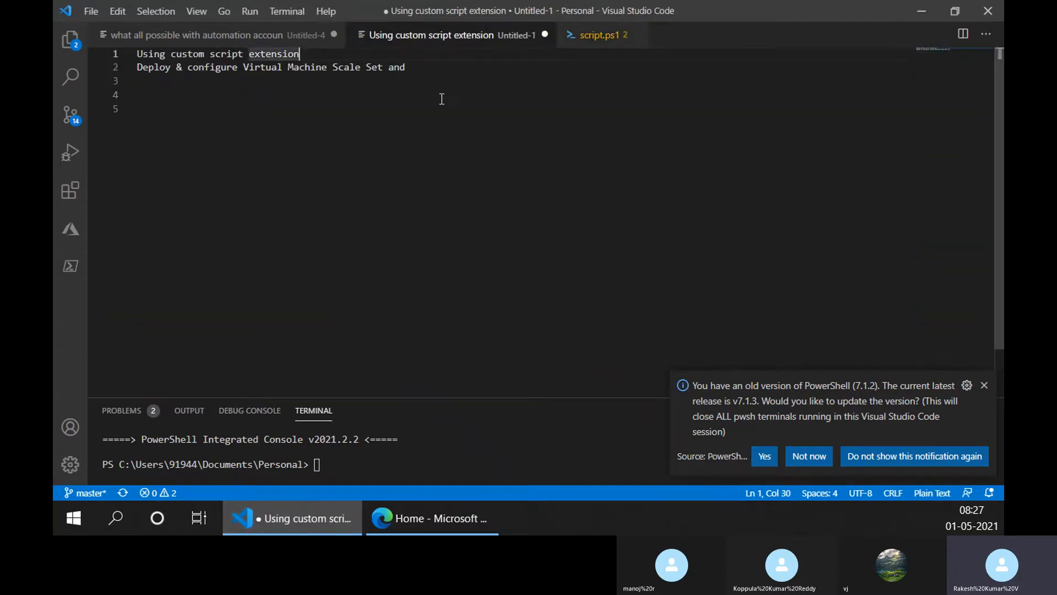
{"action": "key", "text": "Return"}
{"action": "key", "text": "Return"}
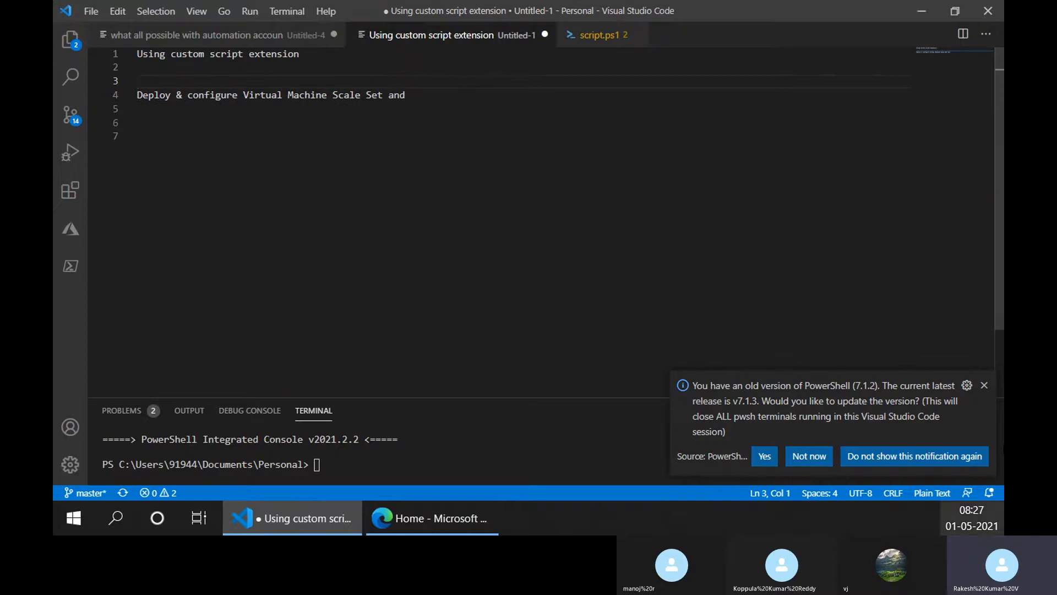
{"action": "left_click", "coordinate": [984, 387]}
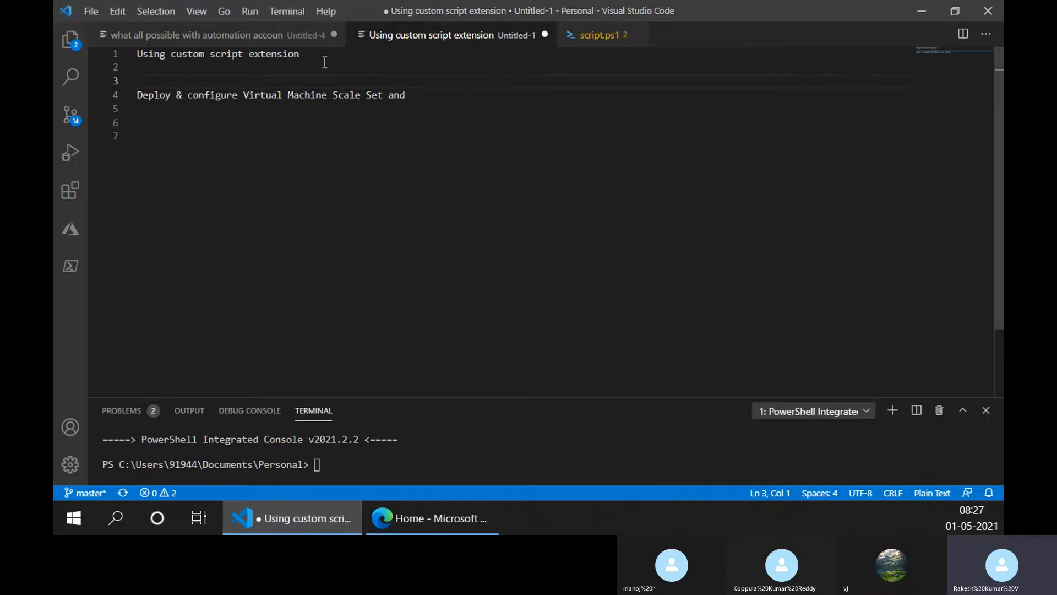
{"action": "key", "text": "Return"}
{"action": "left_click", "coordinate": [313, 82]}
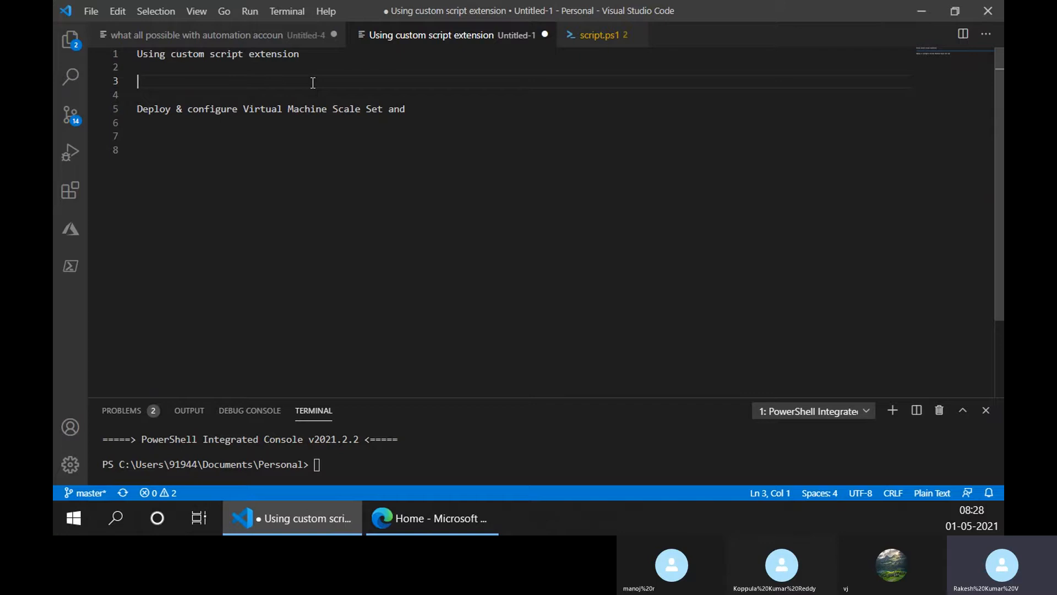
- Write "without into logging into VM from azure standpoint of view" on line 3 of the note
{"action": "type", "text": "S"}
{"action": "key", "text": "BackSpace"}
{"action": "type", "text": "w"}
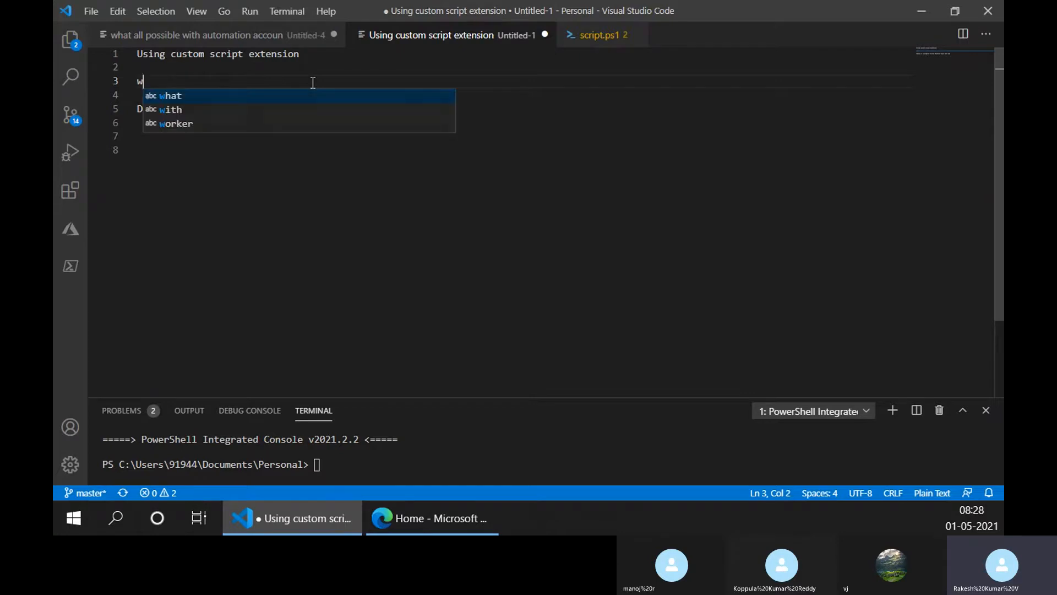
{"action": "type", "text": "ithout int"}
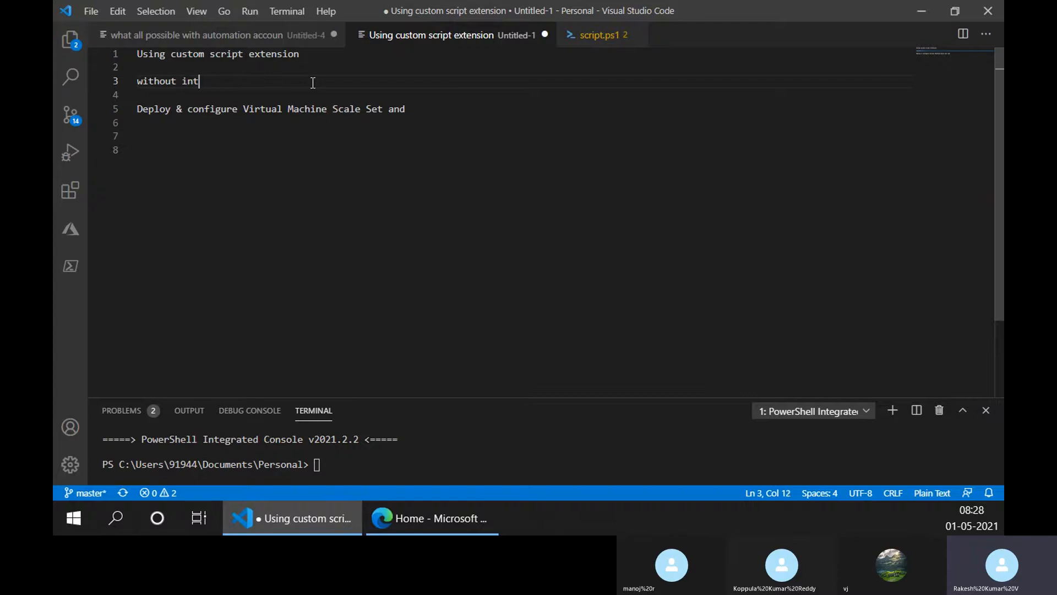
{"action": "type", "text": "o logging into VM"}
{"action": "key", "text": "Return"}
{"action": "key", "text": "BackSpace"}
{"action": "type", "text": "from azu"}
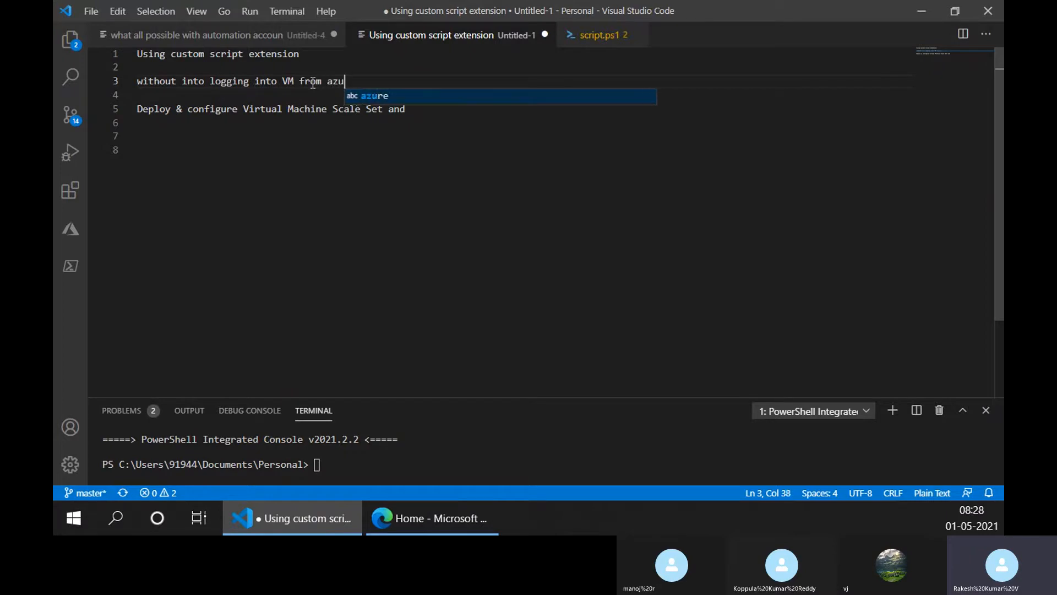
{"action": "type", "text": "re stand"}
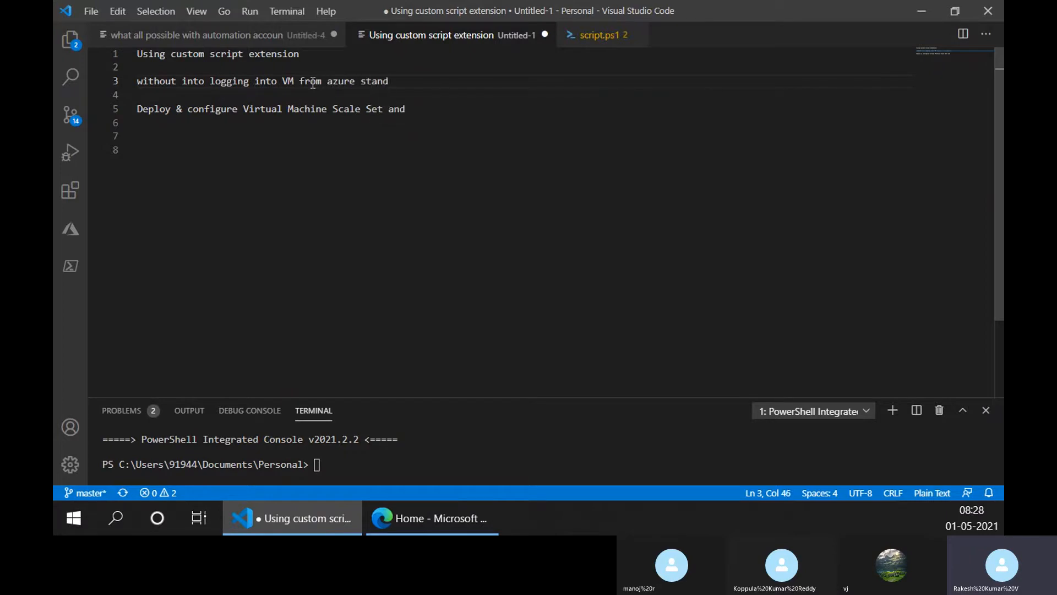
{"action": "type", "text": "point of vi"}
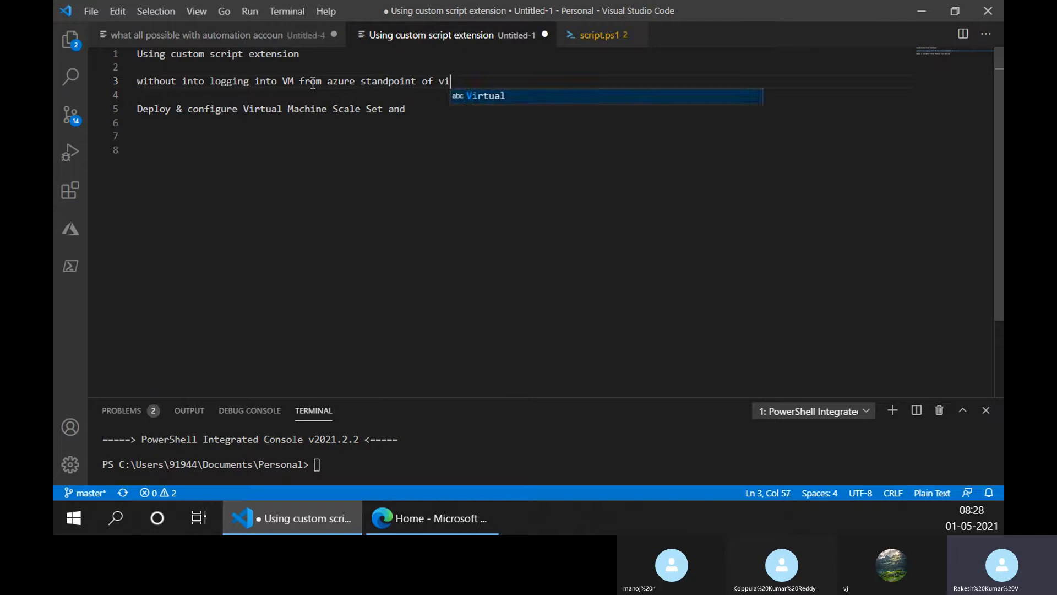
{"action": "type", "text": "ew"}
- Split the word "standpoint" on line 3 into "stand point"
{"action": "key", "text": "Left"}
{"action": "key", "text": "Left"}
{"action": "key", "text": "Left"}
{"action": "key", "text": "Left"}
{"action": "key", "text": "Left"}
{"action": "key", "text": "Left"}
{"action": "key", "text": "Left"}
{"action": "key", "text": "Left"}
{"action": "key", "text": "Left"}
{"action": "key", "text": "Left"}
{"action": "key", "text": "Left"}
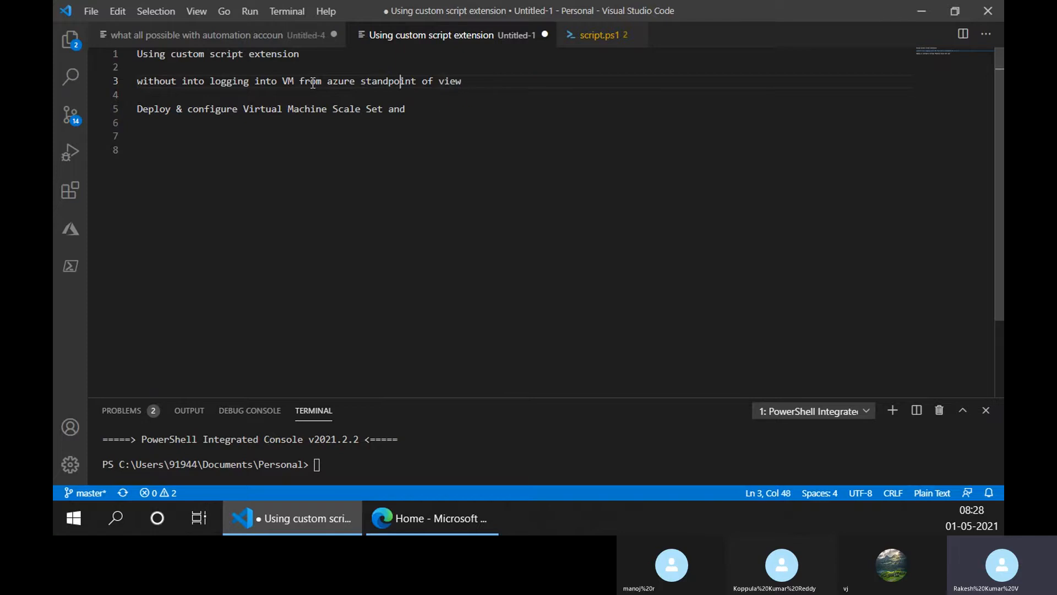
{"action": "key", "text": "Left"}
{"action": "key", "text": "Left"}
{"action": "key", "text": "ctrl+Right"}
{"action": "key", "text": "ctrl+Right"}
{"action": "key", "text": "ctrl+Right"}
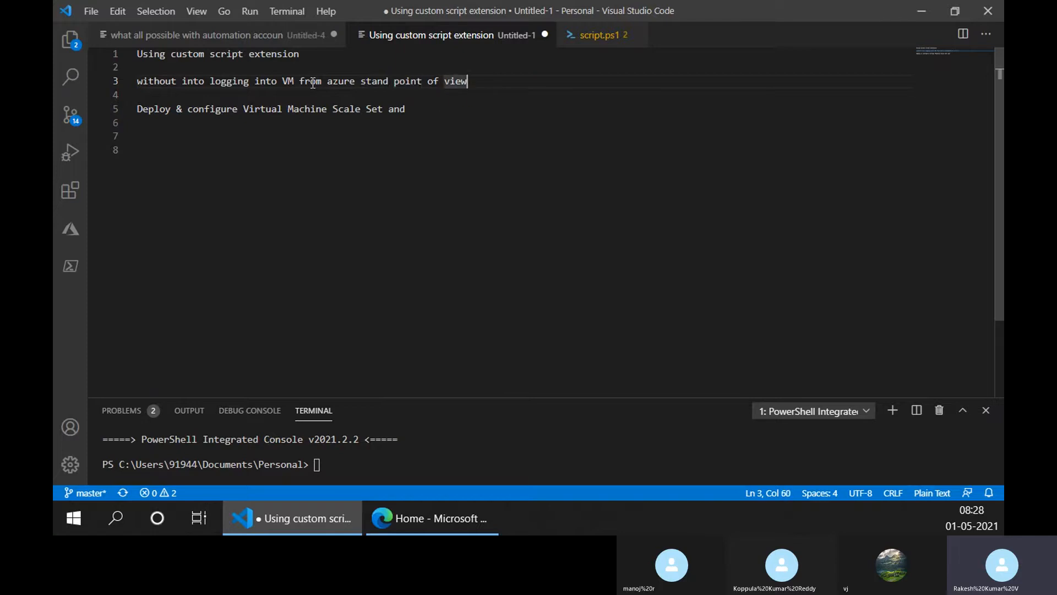
- Replace "stand point of view" on line 3 with "you will be installing software" and add two new lines below it
{"action": "key", "text": "Down"}
{"action": "key", "text": "Up"}
{"action": "key", "text": "BackSpace"}
{"action": "type", "text": ","}
{"action": "key", "text": "BackSpace"}
{"action": "key", "text": "BackSpace"}
{"action": "key", "text": "BackSpace"}
{"action": "key", "text": "BackSpace"}
{"action": "key", "text": "BackSpace"}
{"action": "key", "text": "BackSpace"}
{"action": "key", "text": "BackSpace"}
{"action": "key", "text": "BackSpace"}
{"action": "key", "text": "BackSpace"}
{"action": "key", "text": "BackSpace"}
{"action": "key", "text": "BackSpace"}
{"action": "key", "text": "BackSpace"}
{"action": "key", "text": "BackSpace"}
{"action": "key", "text": "BackSpace"}
{"action": "key", "text": "BackSpace"}
{"action": "key", "text": "BackSpace"}
{"action": "key", "text": "BackSpace"}
{"action": "key", "text": "BackSpace"}
{"action": "key", "text": "BackSpace"}
{"action": "key", "text": "BackSpace"}
{"action": "key", "text": "BackSpace"}
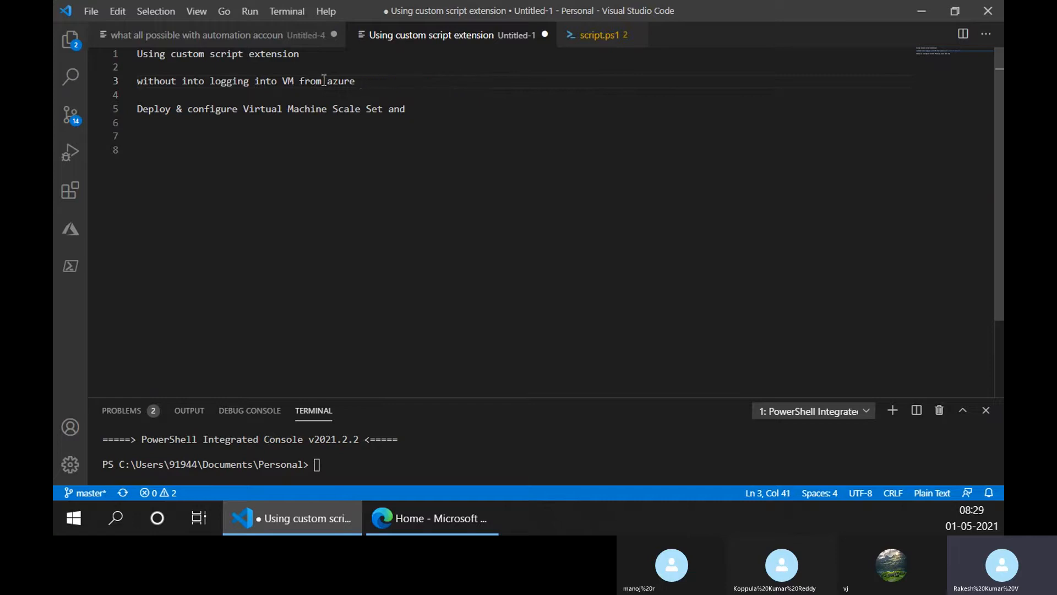
{"action": "type", "text": "you will be installing "}
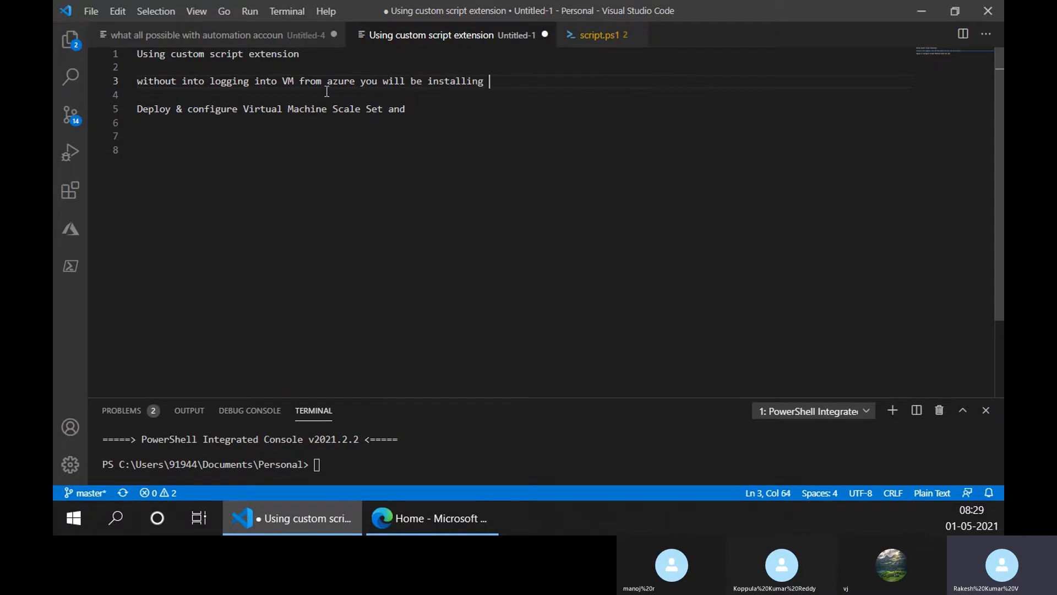
{"action": "type", "text": "software"}
{"action": "key", "text": "Return"}
{"action": "key", "text": "Return"}
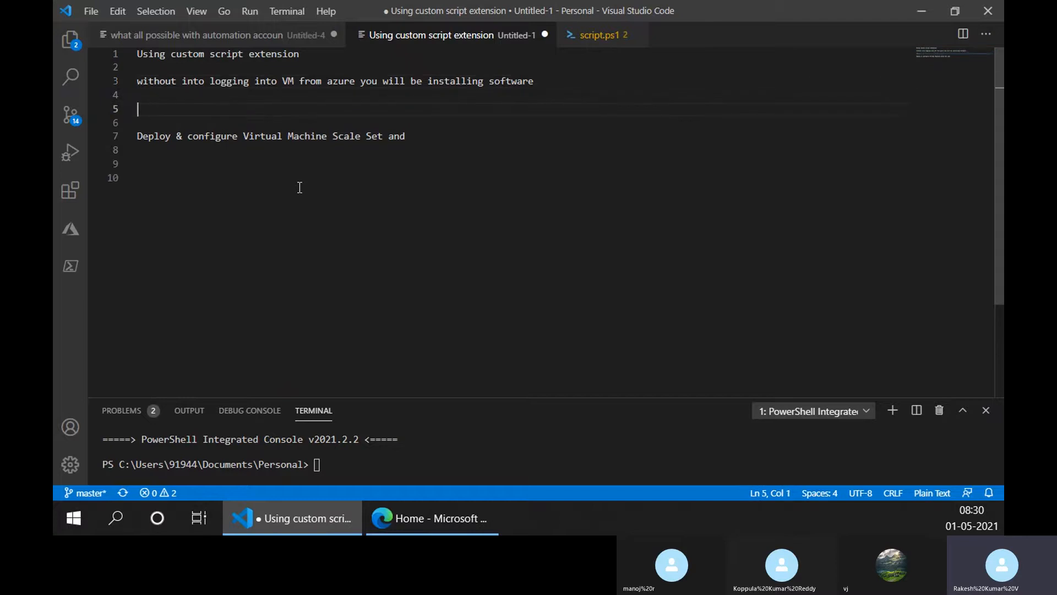
- Write "100 - 1000 VMs" on line 5 of the note
{"action": "type", "text": "100 VM"}
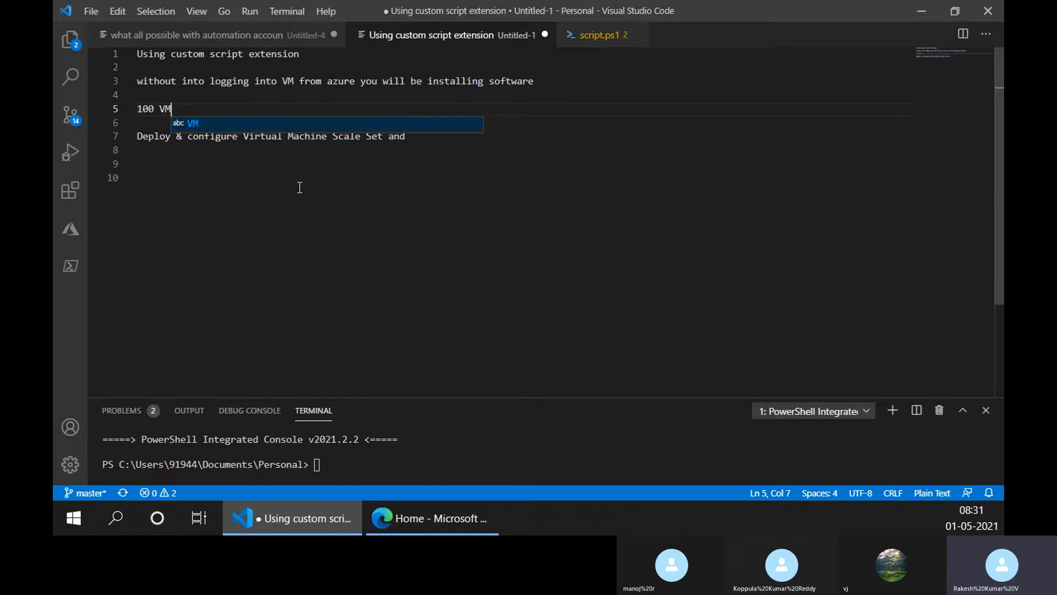
{"action": "type", "text": "s"}
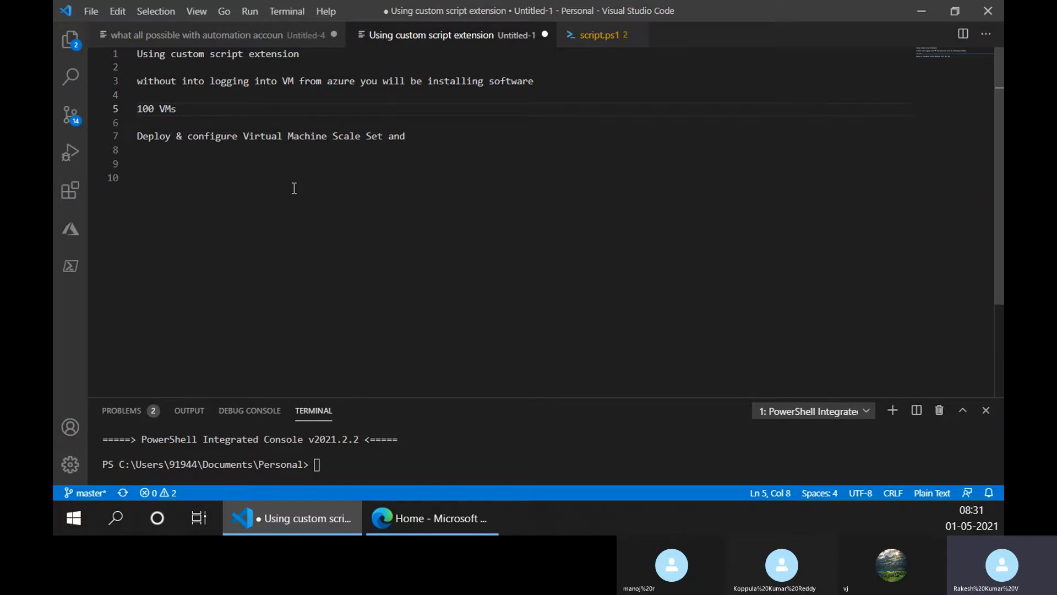
{"action": "key", "text": "ctrl+Left"}
{"action": "key", "text": "ctrl+Left"}
{"action": "key", "text": "ctrl+Right"}
{"action": "type", "text": "- 1000"}
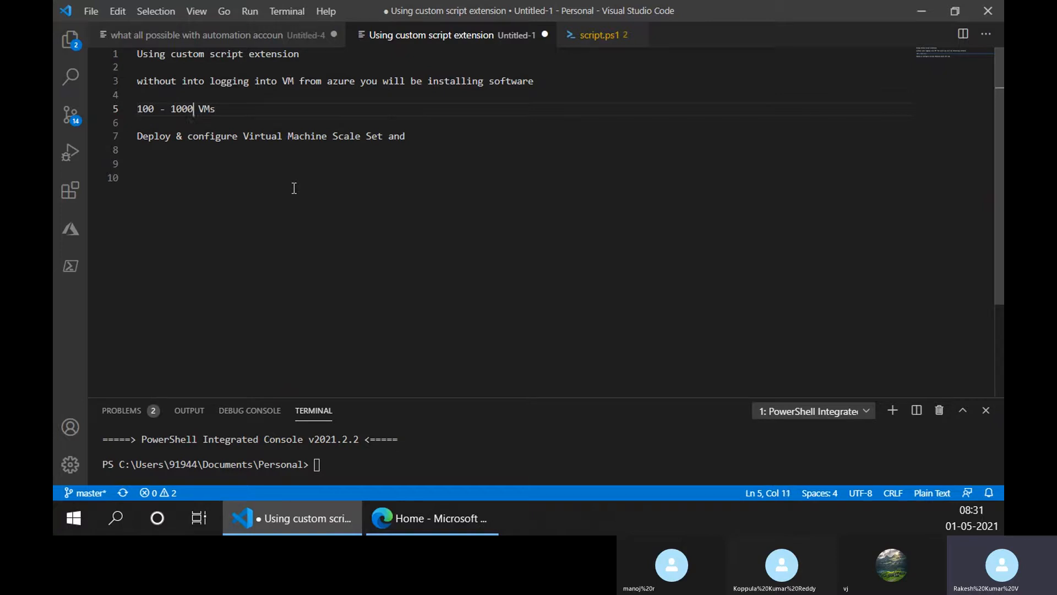
{"action": "key", "text": "ctrl+Right"}
- Add blank lines below the first VM range and write "110 VMs - 10 VMs" on line 6
{"action": "key", "text": "Down"}
{"action": "key", "text": "Return"}
{"action": "key", "text": "Return"}
{"action": "key", "text": "Down"}
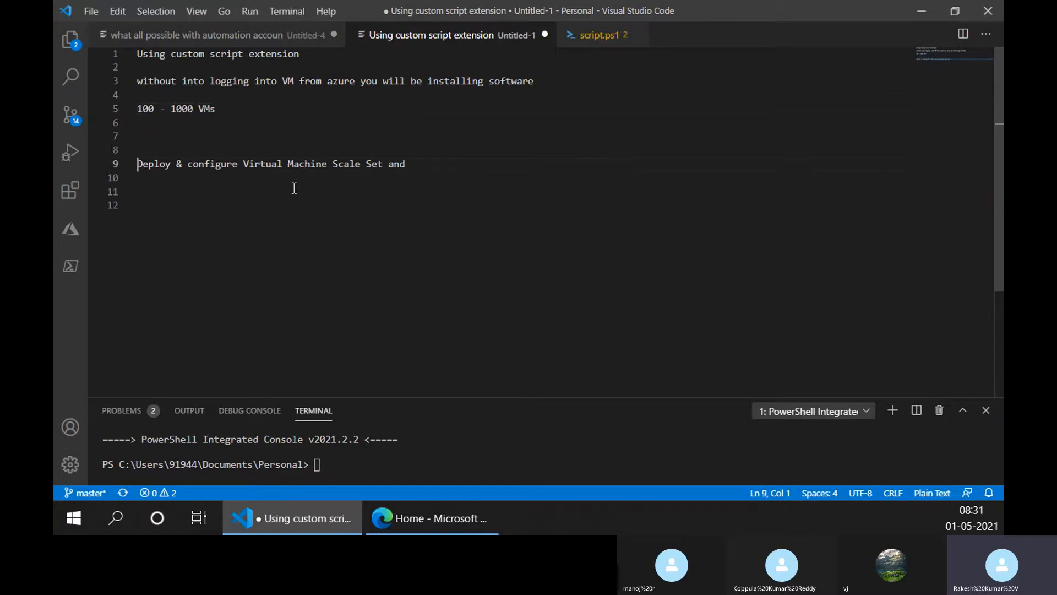
{"action": "key", "text": "Up"}
{"action": "key", "text": "Up"}
{"action": "key", "text": "Up"}
{"action": "type", "text": "110 VMs "}
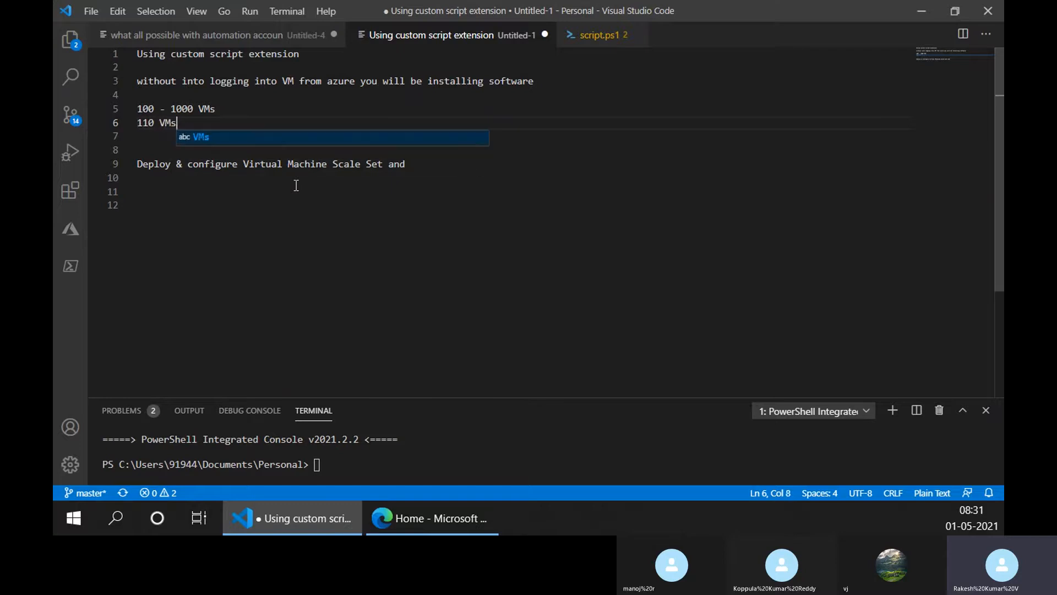
{"action": "type", "text": "-"}
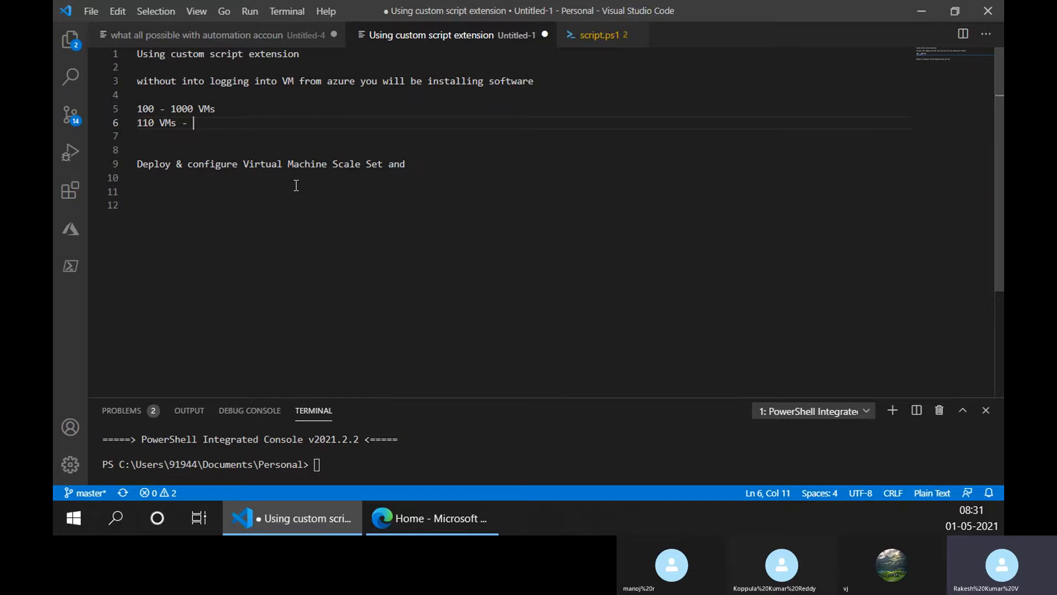
{"action": "type", "text": "10 VMs"}
{"action": "key", "text": "Escape"}
{"action": "key", "text": "Down"}
{"action": "key", "text": "Down"}
{"action": "key", "text": "Down"}
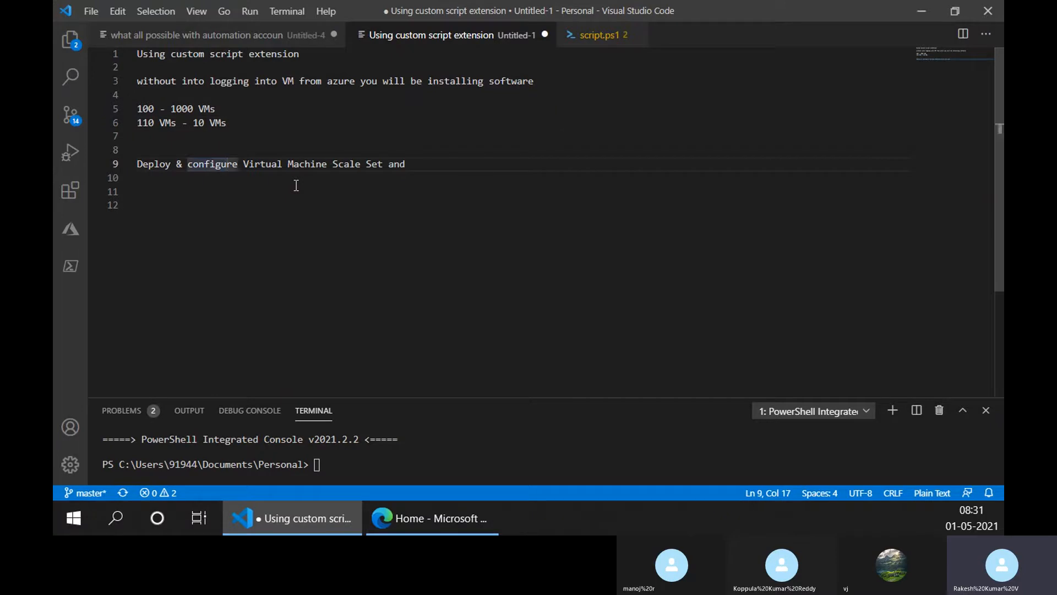
{"action": "key", "text": "shift+Up"}
{"action": "key", "text": "shift+Down"}
{"action": "key", "text": "Up"}
{"action": "key", "text": "Up"}
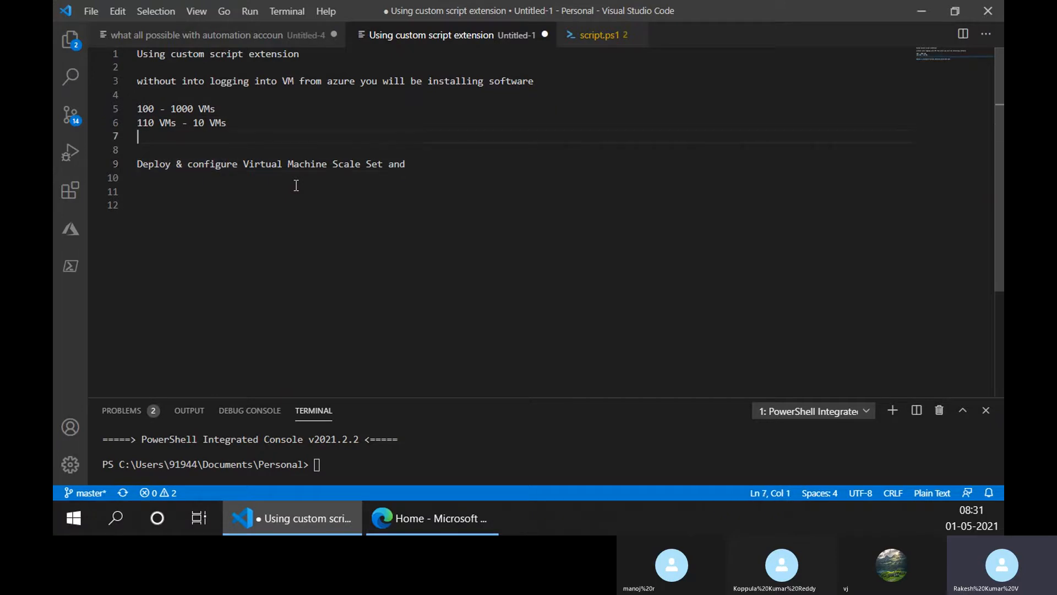
- Add the line "master image" below "110 VMs - 10 VMs" and highlight "110 VMs"
{"action": "key", "text": "Left"}
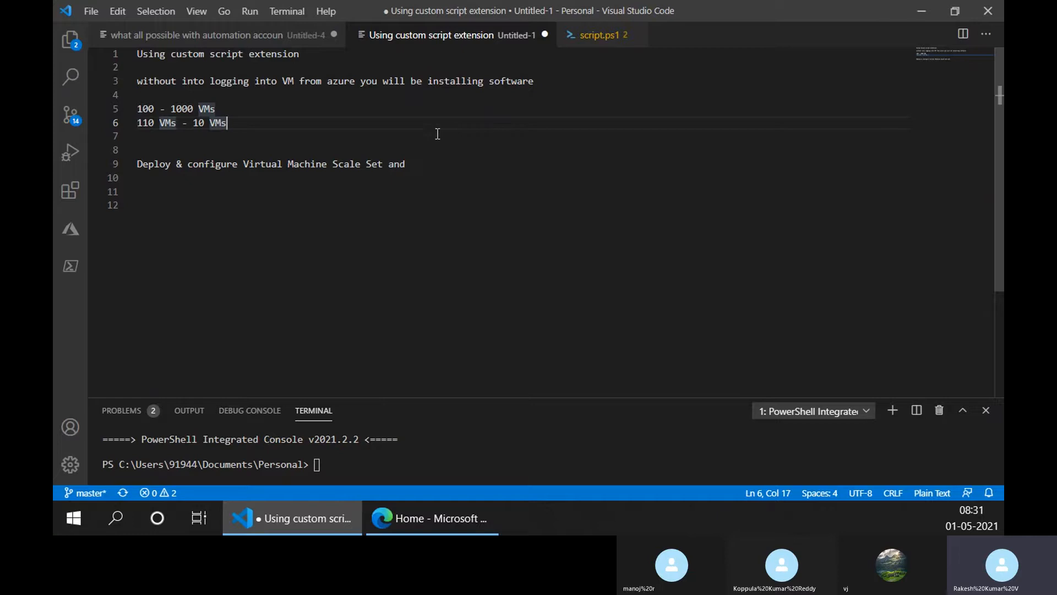
{"action": "key", "text": "Return"}
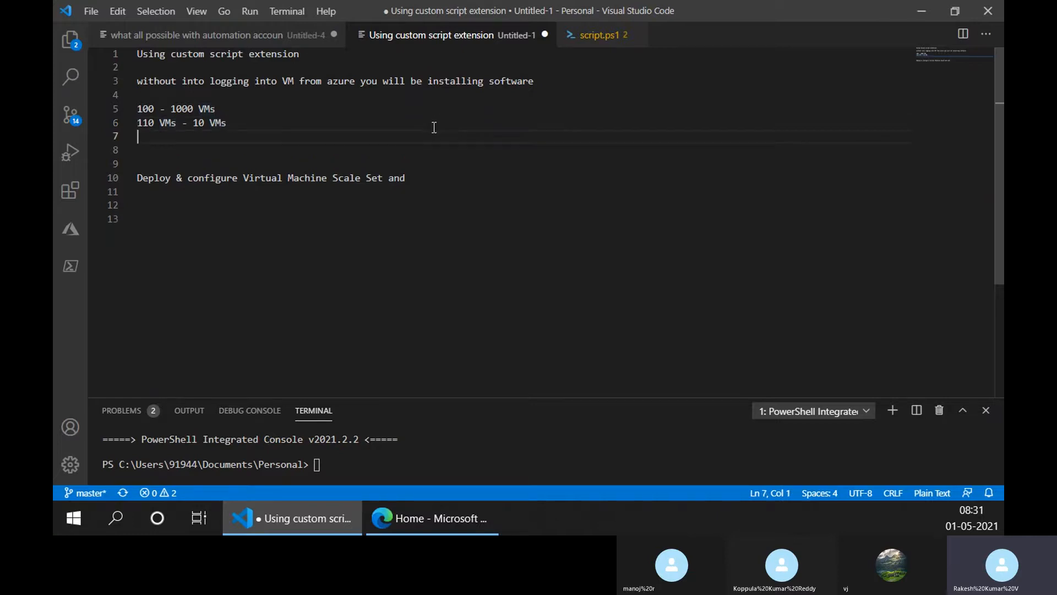
{"action": "type", "text": "master image"}
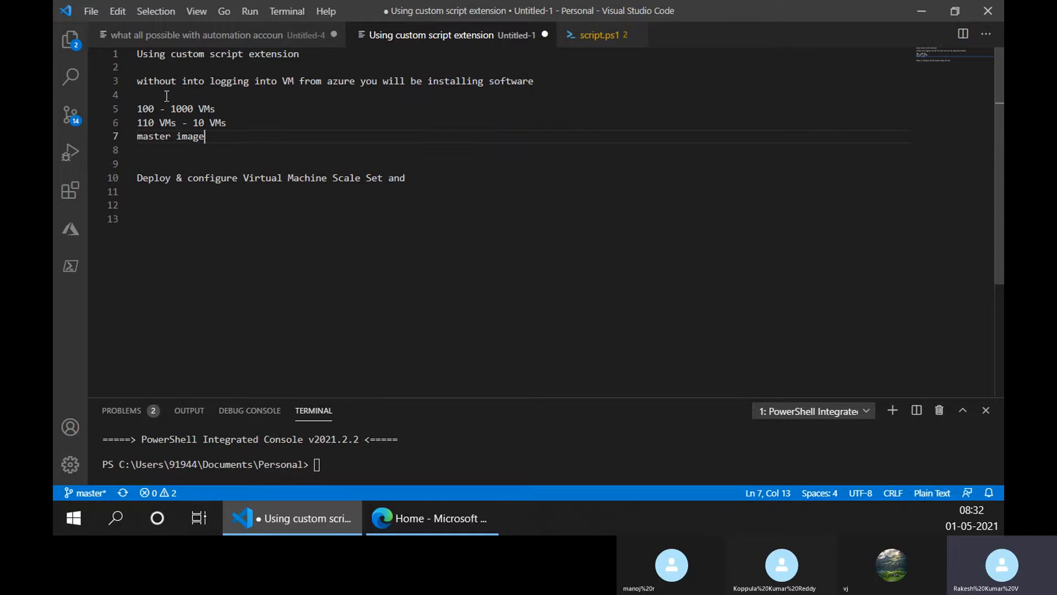
{"action": "left_click_drag", "start_coordinate": [176, 122], "coordinate": [141, 128]}
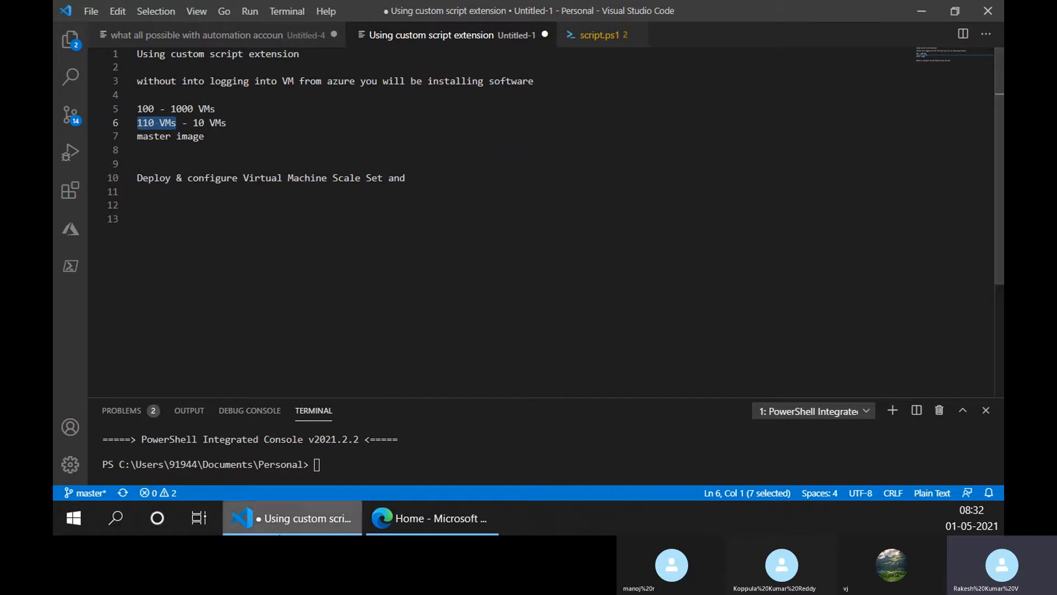
- Switch to the Azure portal, look at the options for adding a virtual machine, and return to the Visual Studio Code note
{"action": "left_click", "coordinate": [471, 519]}
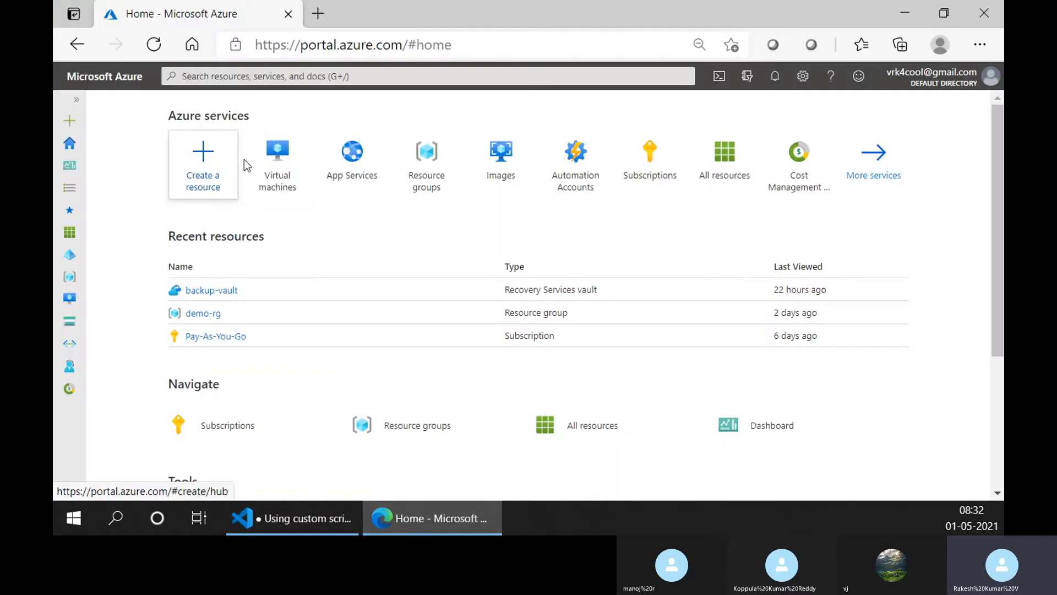
{"action": "left_click", "coordinate": [256, 160]}
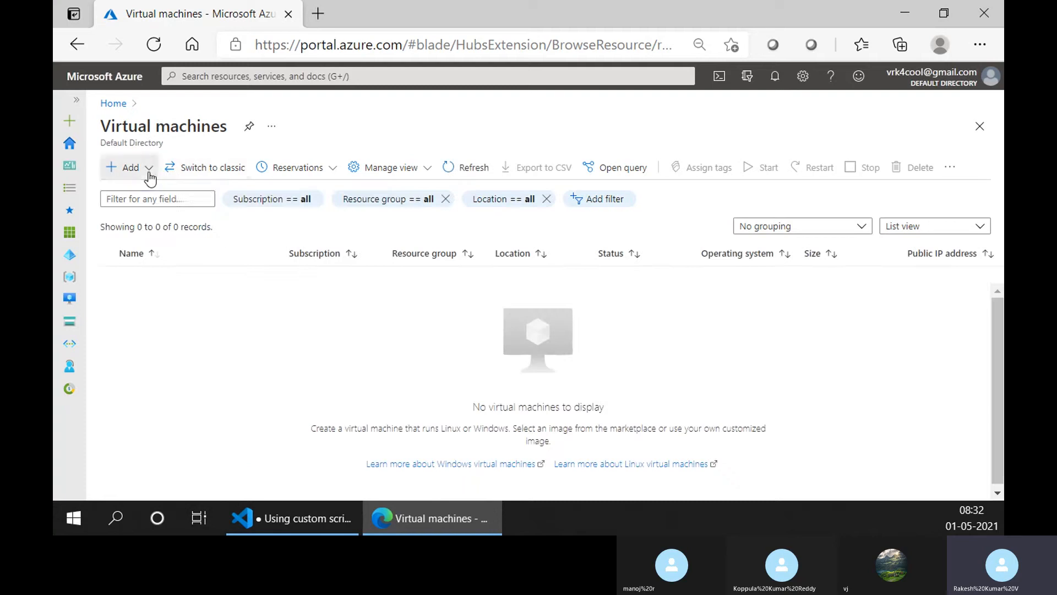
{"action": "left_click", "coordinate": [149, 172]}
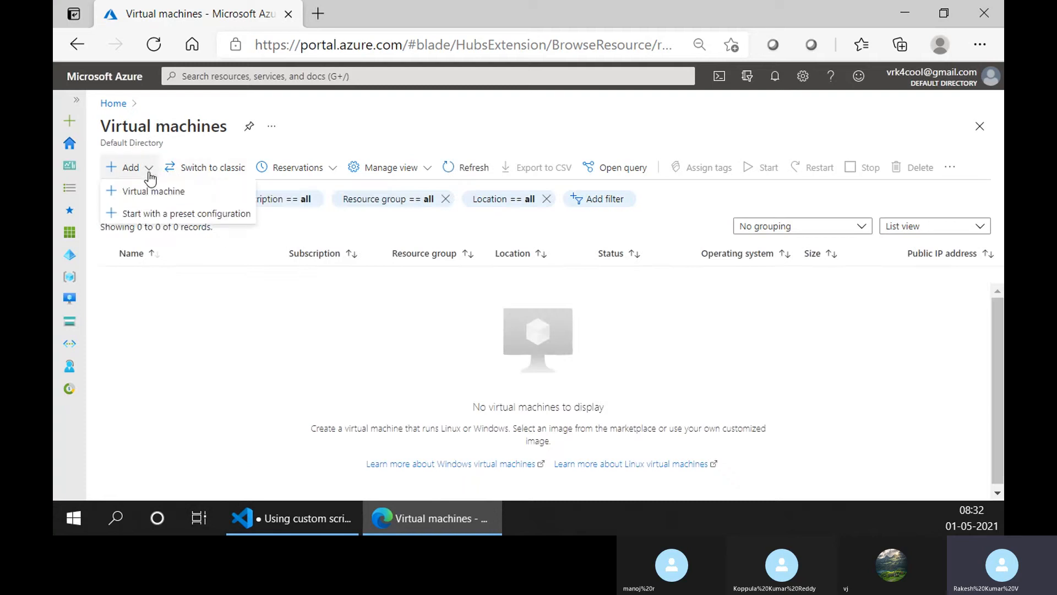
{"action": "left_click", "coordinate": [449, 330]}
{"action": "left_click", "coordinate": [293, 529]}
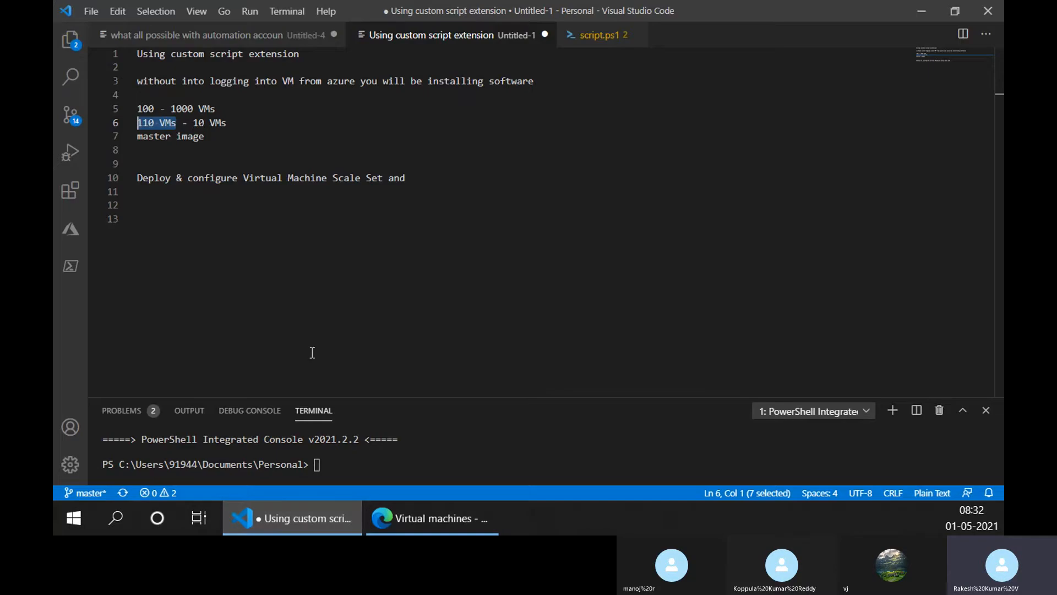
- Extend line 7 of the note to read "you will ask for master image"
{"action": "left_click_drag", "start_coordinate": [220, 137], "coordinate": [126, 142]}
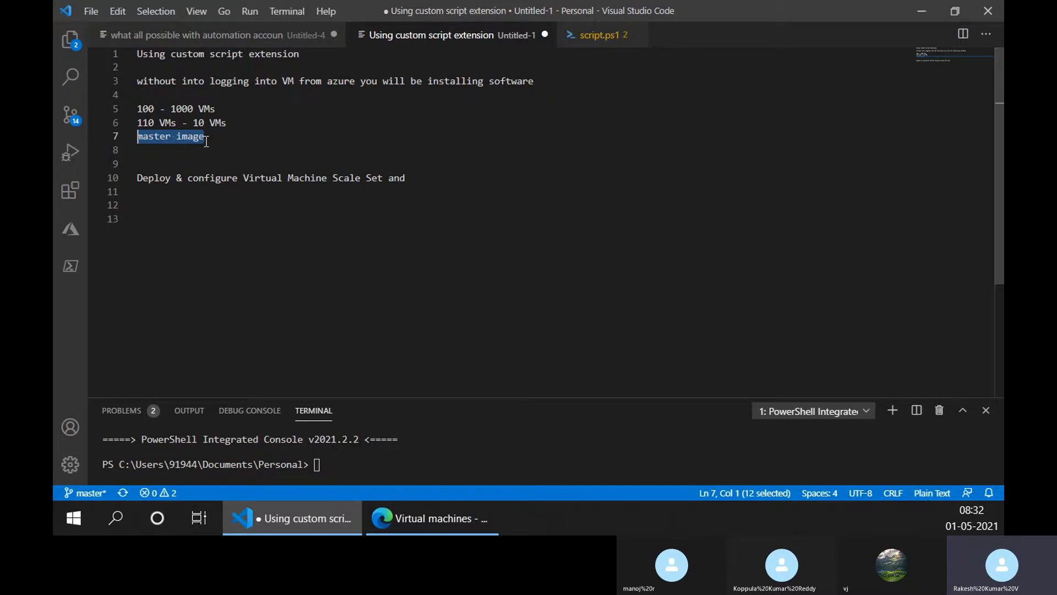
{"action": "key", "text": "Down"}
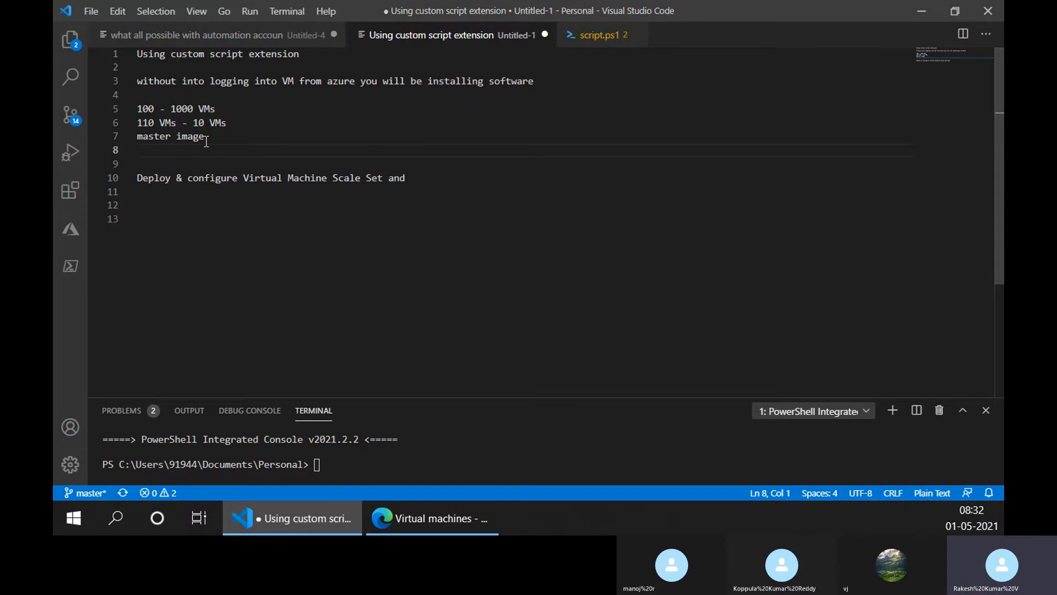
{"action": "key", "text": "Up"}
{"action": "type", "text": "you will ask f"}
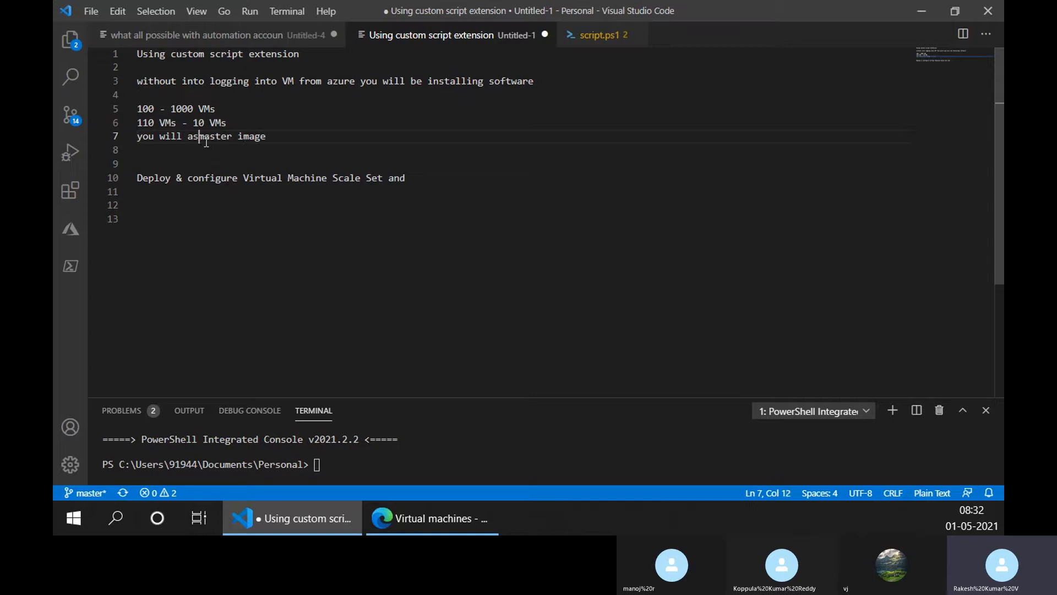
{"action": "type", "text": "ro"}
{"action": "key", "text": "BackSpace"}
{"action": "key", "text": "BackSpace"}
{"action": "type", "text": "or"}
{"action": "key", "text": "End"}
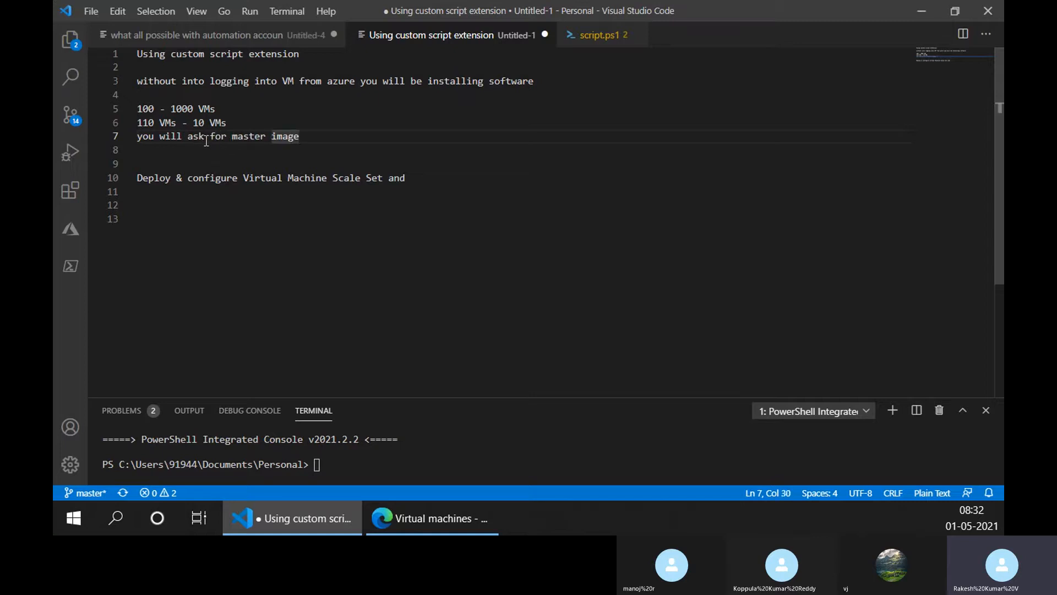
- Add the line "create a vm from this master image" below the master image line
{"action": "key", "text": "Return"}
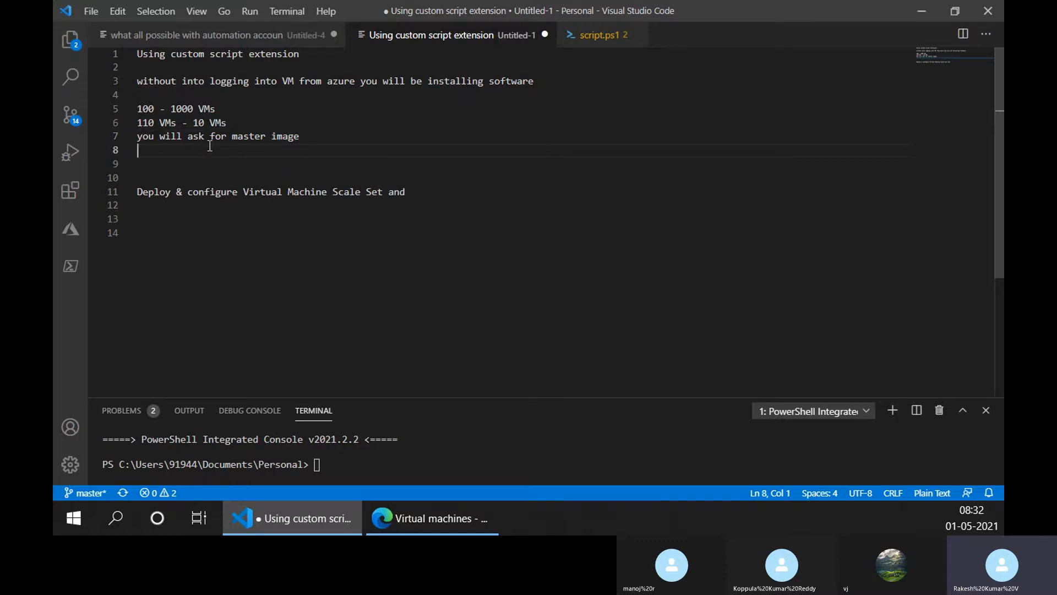
{"action": "type", "text": "create a vm from this master image"}
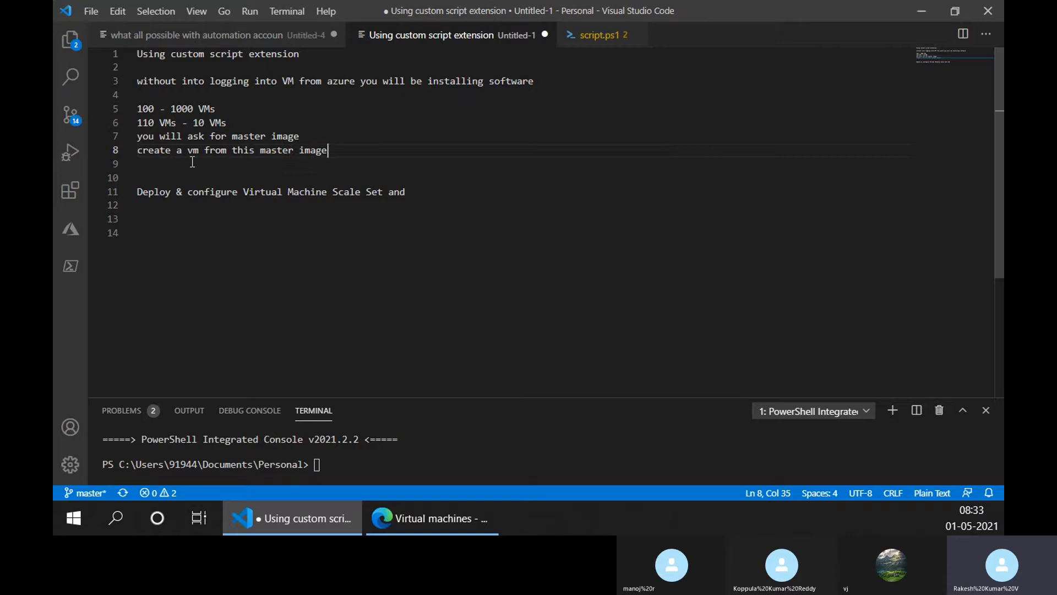
- Add the lines "120 VMs" and "powershell" directly below "create a vm from this master image", without a blank line between
{"action": "key", "text": "Return"}
{"action": "key", "text": "Return"}
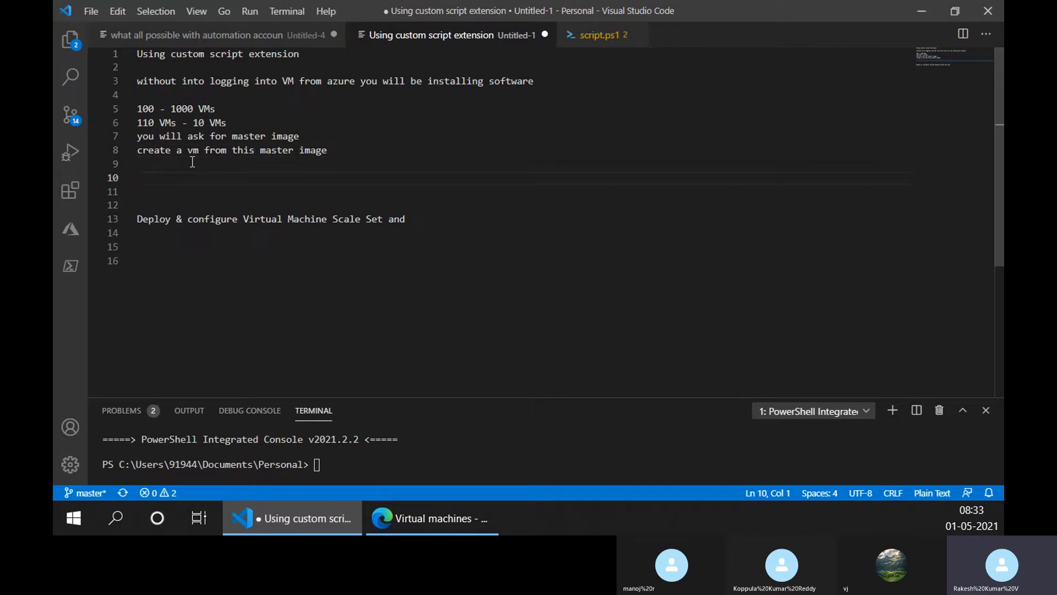
{"action": "type", "text": "120 VM"}
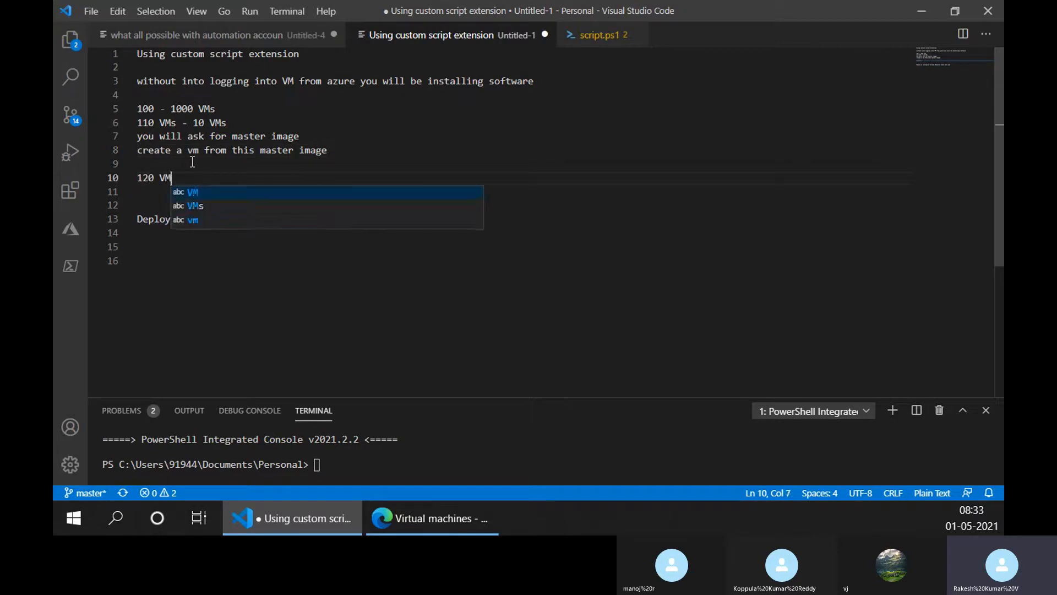
{"action": "type", "text": "s"}
{"action": "left_click", "coordinate": [192, 162]}
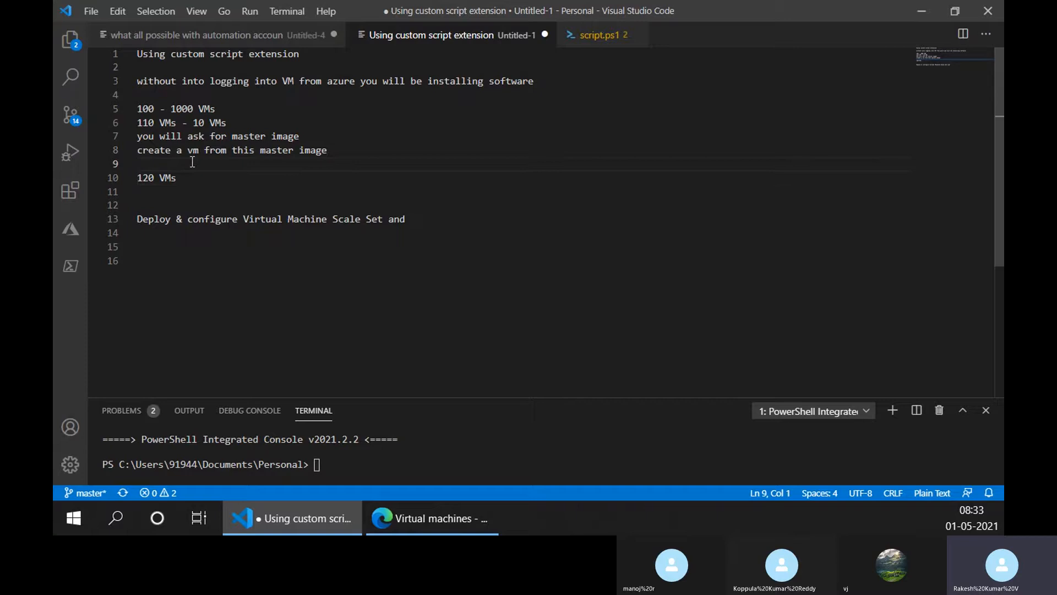
{"action": "key", "text": "Delete"}
{"action": "key", "text": "Down"}
{"action": "key", "text": "Return"}
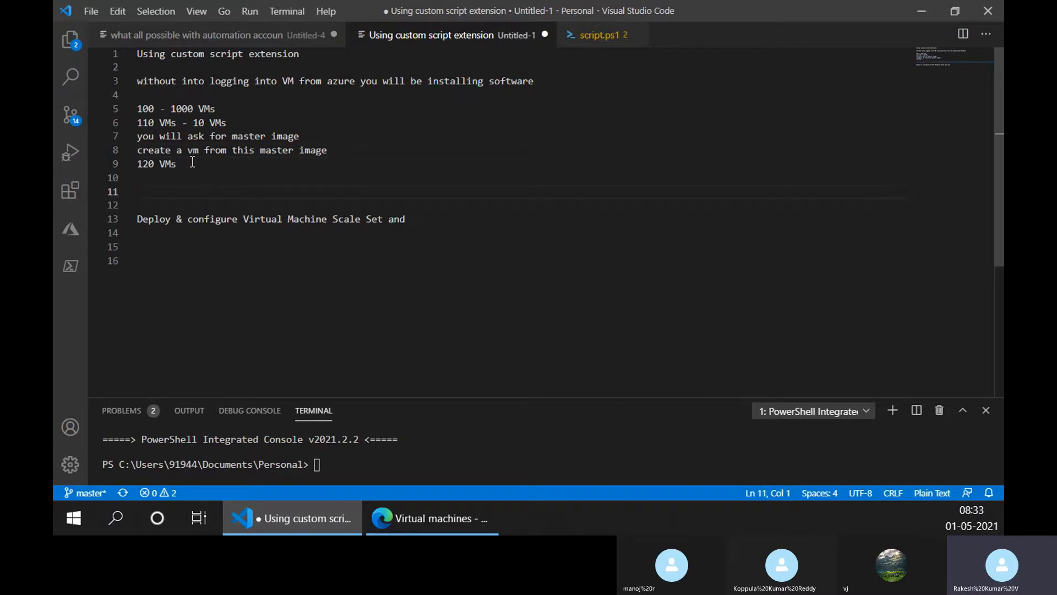
{"action": "key", "text": "Up"}
{"action": "type", "text": "powershell"}
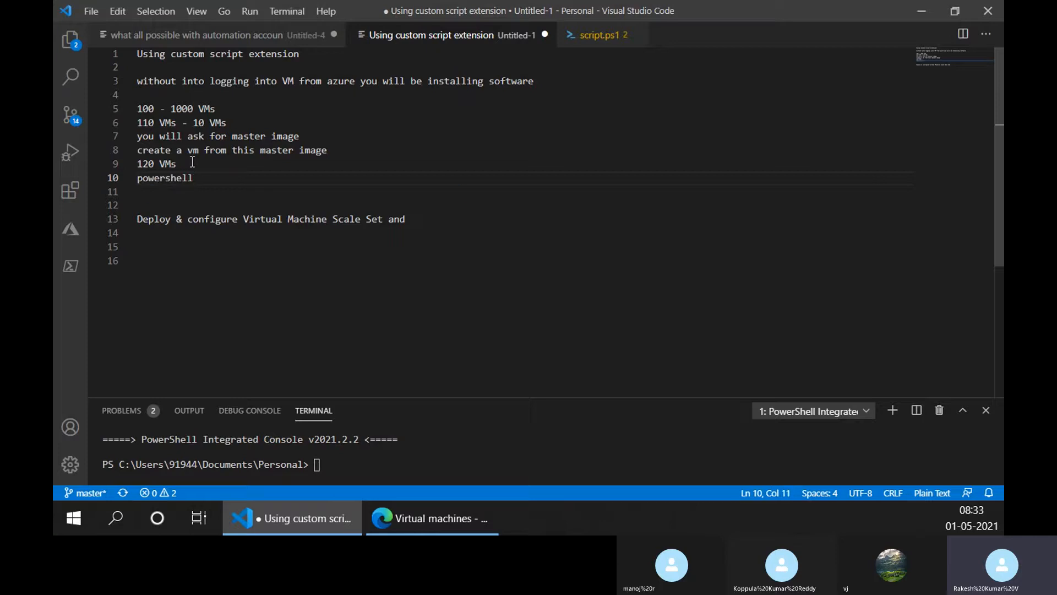
- Switch to the PowerShell 7 window, examine its version information, and return to the Visual Studio Code note
{"action": "key", "text": "alt+Tab"}
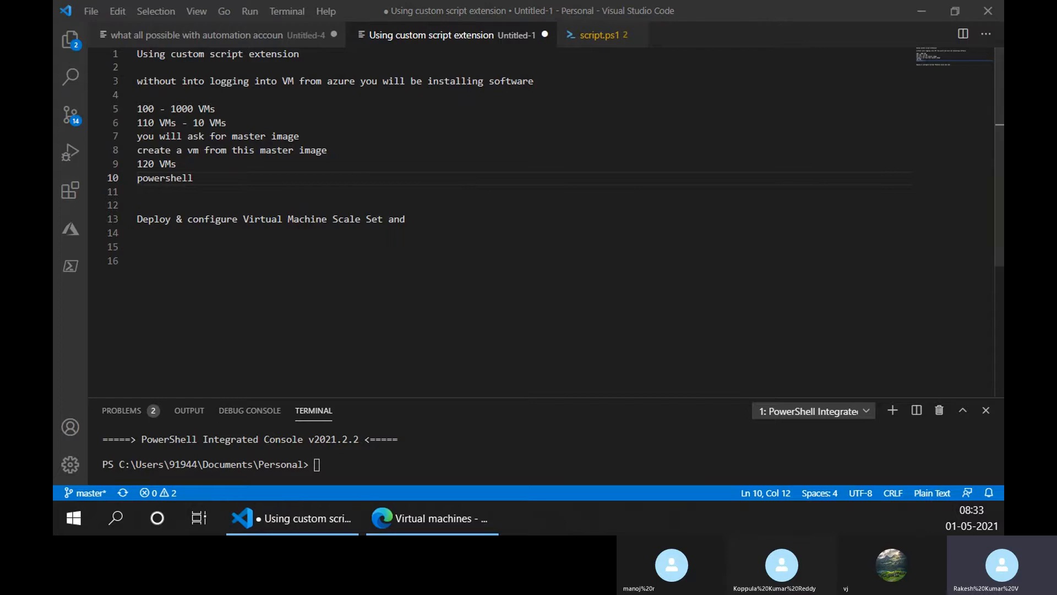
{"action": "left_click_drag", "start_coordinate": [362, 151], "coordinate": [444, 41]}
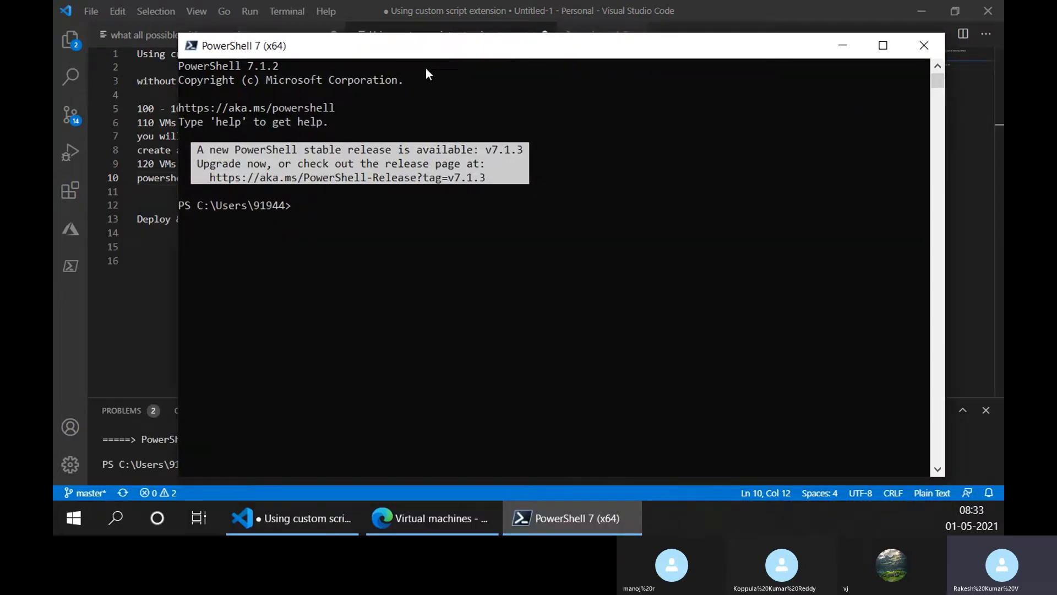
{"action": "double_click", "coordinate": [428, 47]}
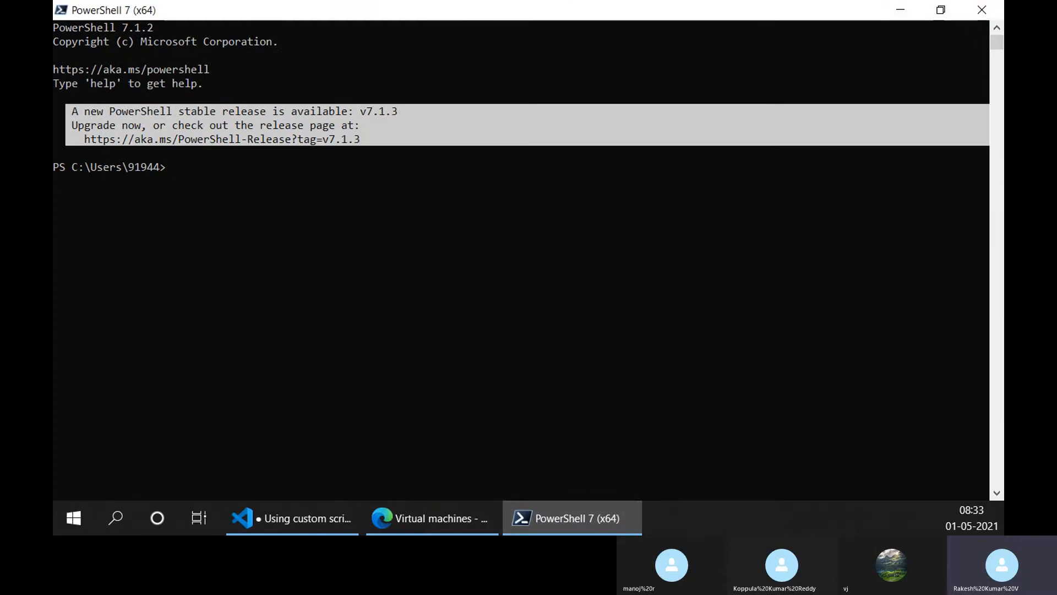
{"action": "left_click", "coordinate": [900, 6]}
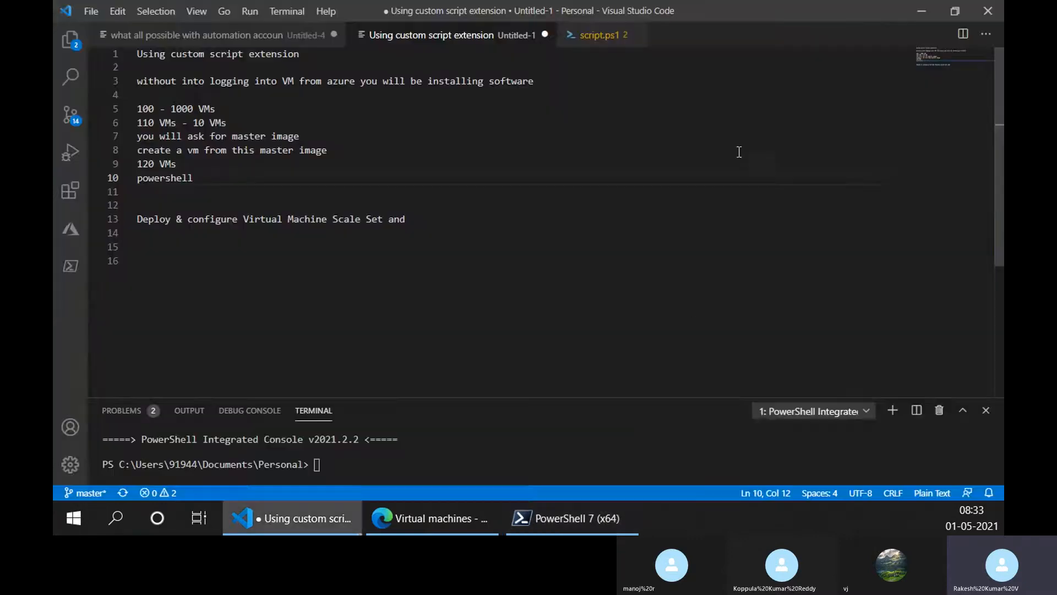
{"action": "left_click", "coordinate": [573, 517]}
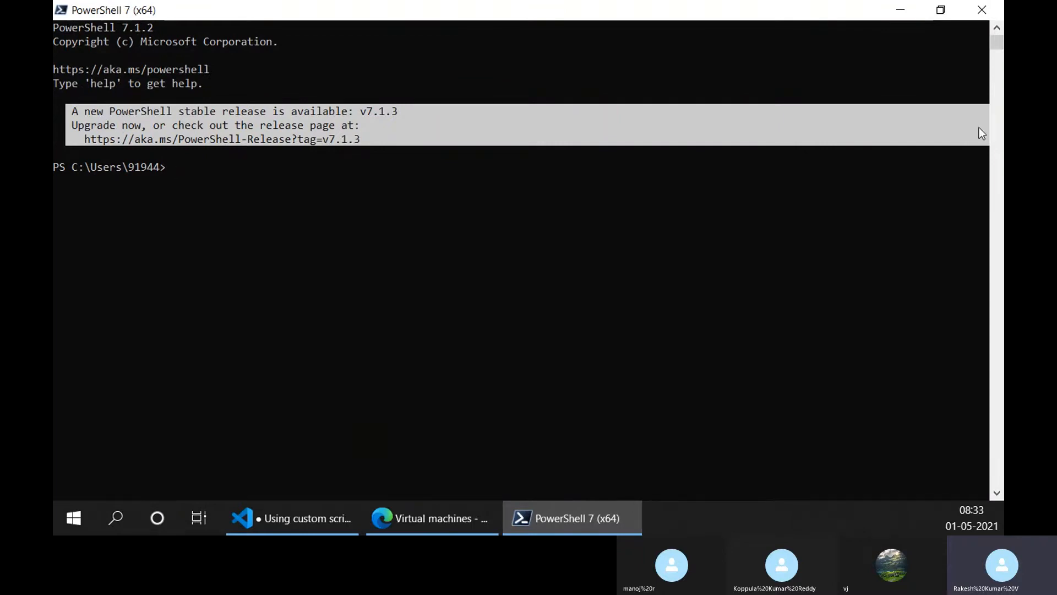
{"action": "left_click", "coordinate": [907, 7]}
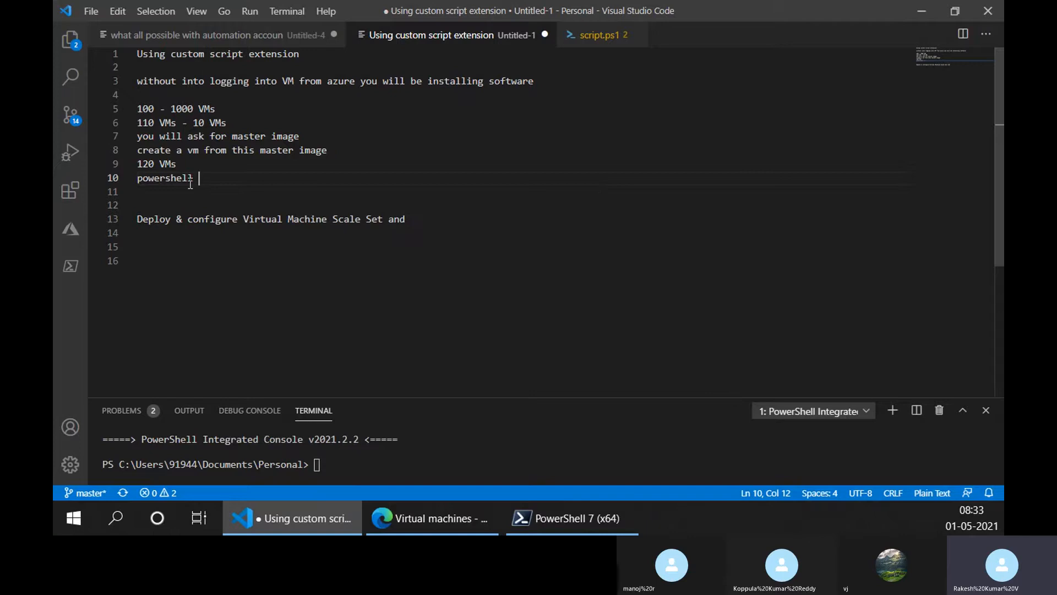
- Expand the "powershell" line to read "currently using powershell 6*" and add a blank line below it
{"action": "key", "text": "Home"}
{"action": "type", "text": "using"}
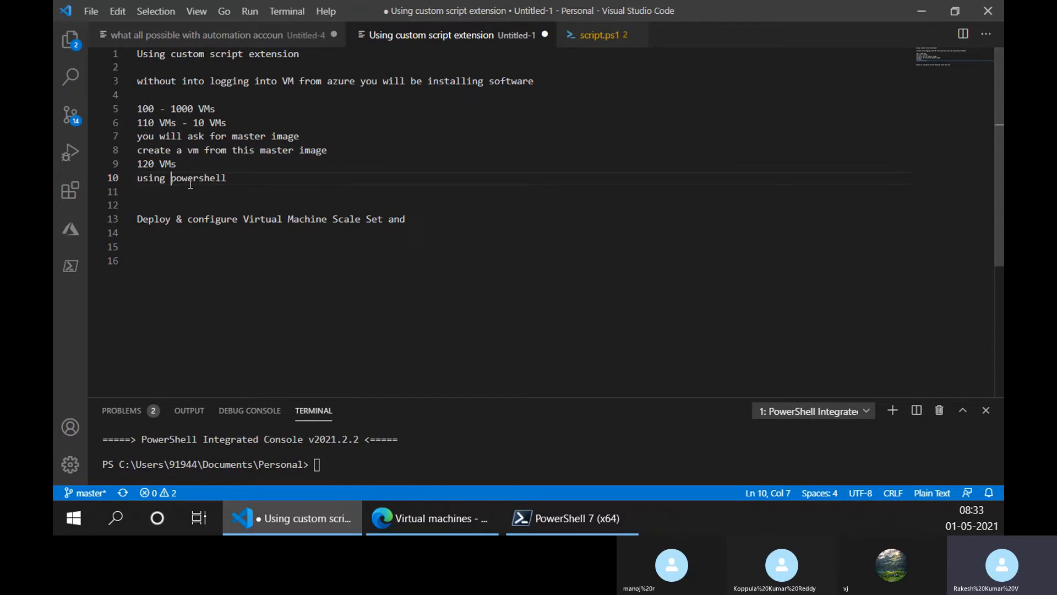
{"action": "key", "text": "End"}
{"action": "type", "text": "6*"}
{"action": "key", "text": "Home"}
{"action": "type", "text": "currently"}
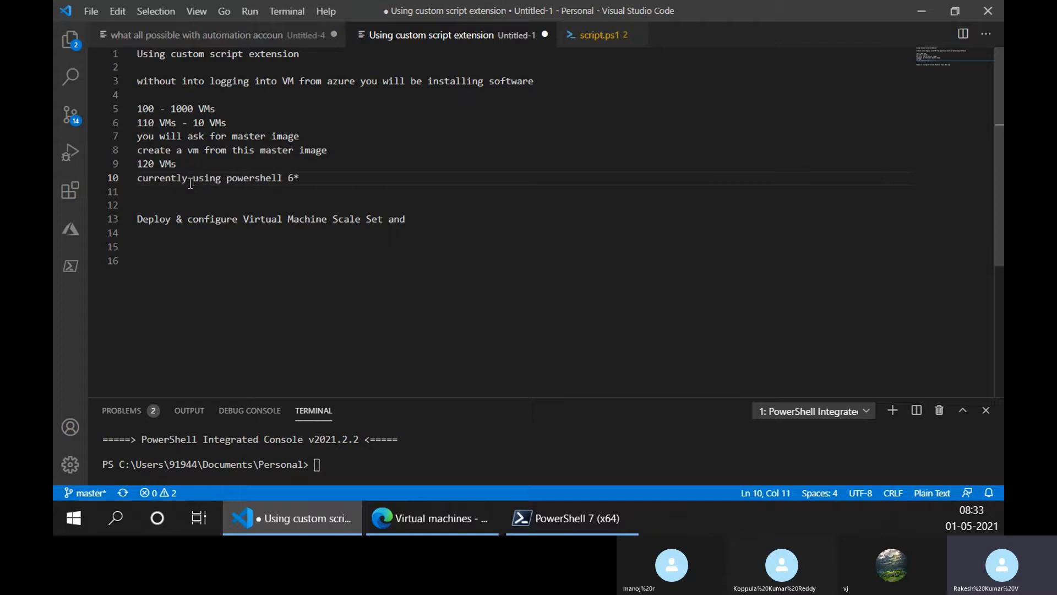
{"action": "key", "text": "ctrl+Right"}
{"action": "key", "text": "ctrl+Right"}
{"action": "key", "text": "ctrl+Right"}
{"action": "key", "text": "ctrl+Right"}
{"action": "key", "text": "Return"}
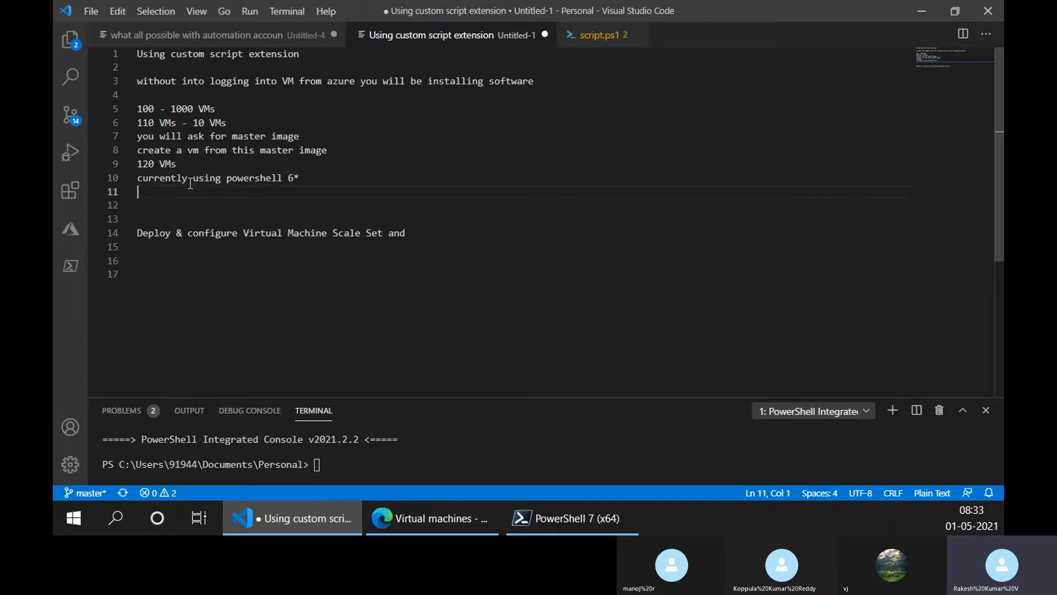
- Review the note line by line from "you will ask for master image" to "currently using powershell 6*", highlighting lines along the way
{"action": "key", "text": "Up"}
{"action": "key", "text": "Up"}
{"action": "key", "text": "Up"}
{"action": "key", "text": "Up"}
{"action": "key", "text": "shift+Down"}
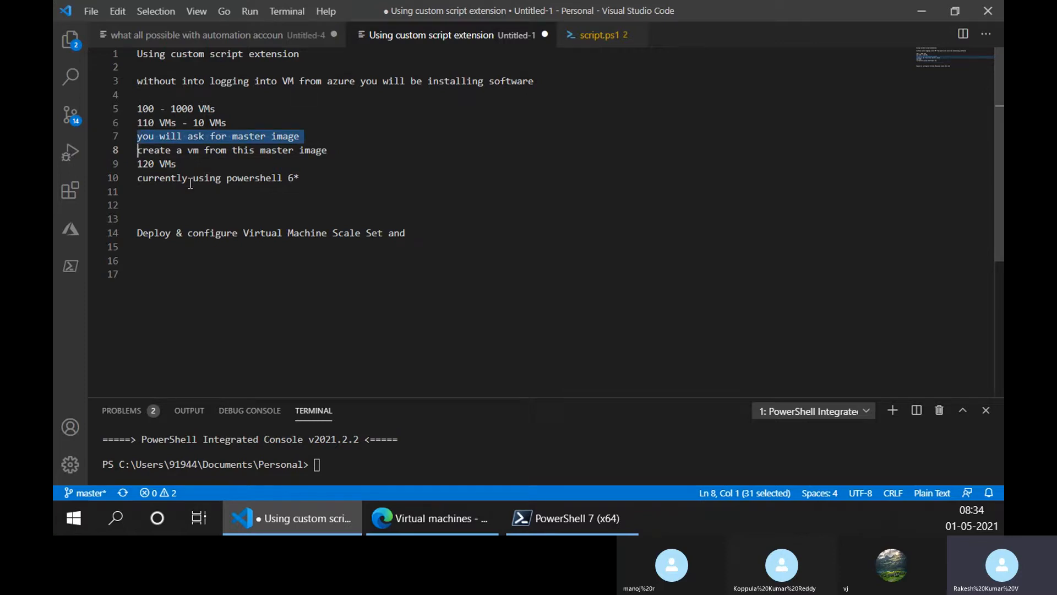
{"action": "key", "text": "Down"}
{"action": "key", "text": "Up"}
{"action": "key", "text": "Up"}
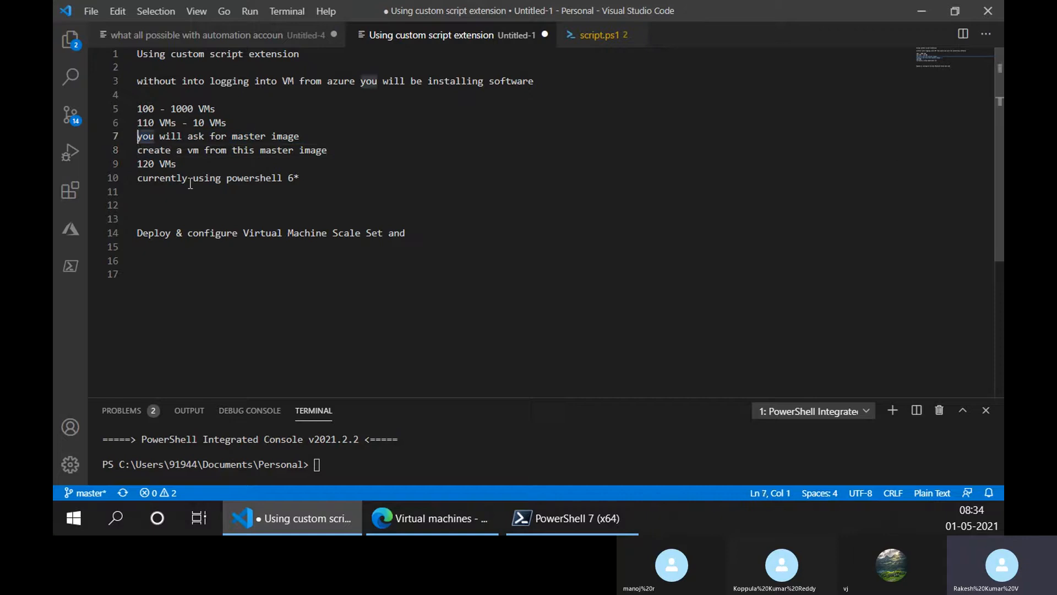
{"action": "key", "text": "shift+Down"}
{"action": "key", "text": "Down"}
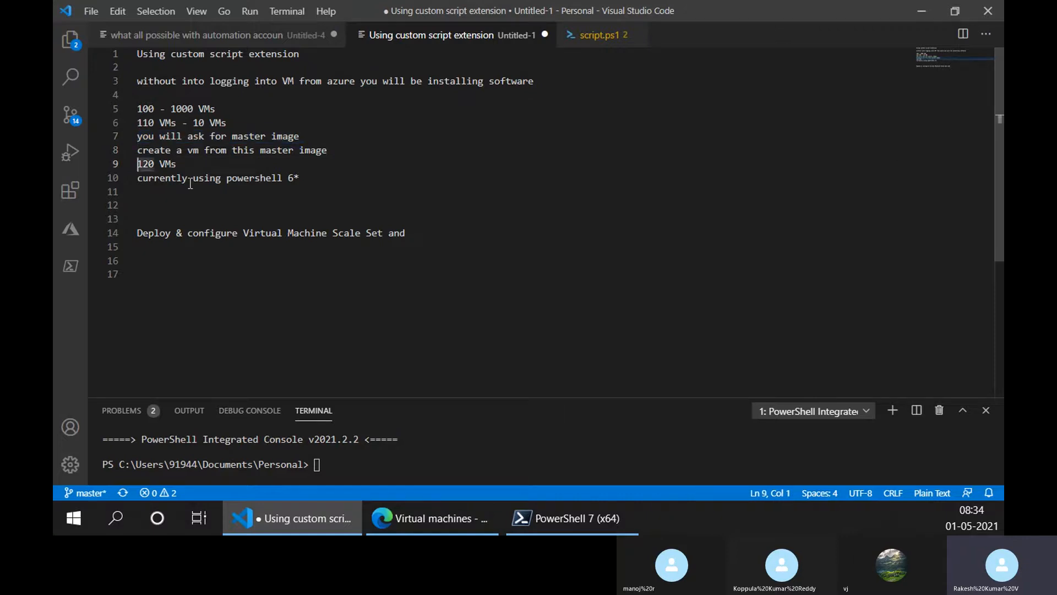
{"action": "key", "text": "Up"}
{"action": "key", "text": "shift+Down"}
{"action": "key", "text": "Down"}
{"action": "key", "text": "Down"}
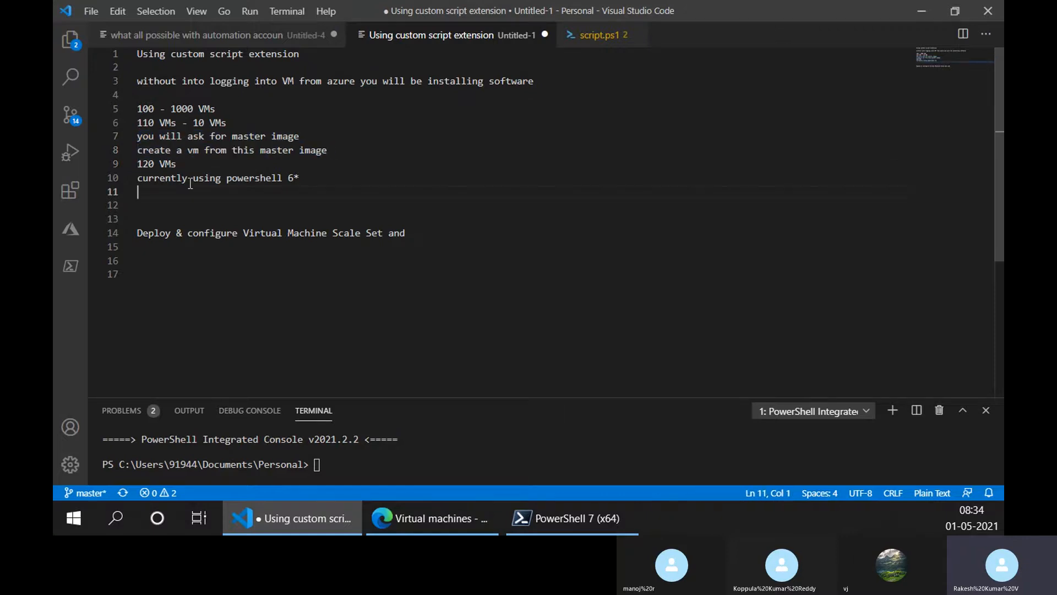
{"action": "key", "text": "Up"}
{"action": "key", "text": "shift+Down"}
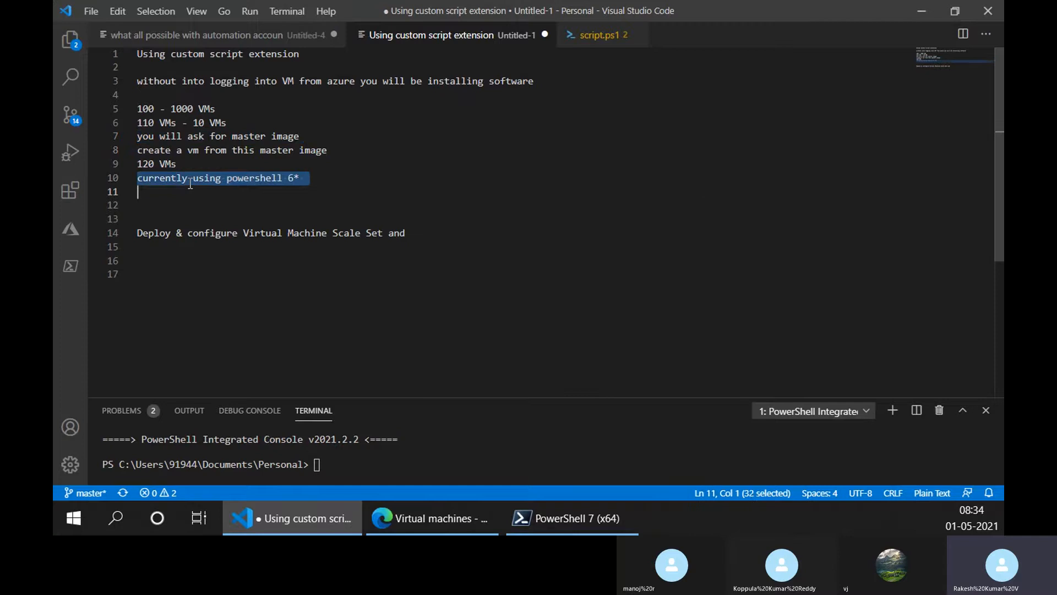
{"action": "key", "text": "Down"}
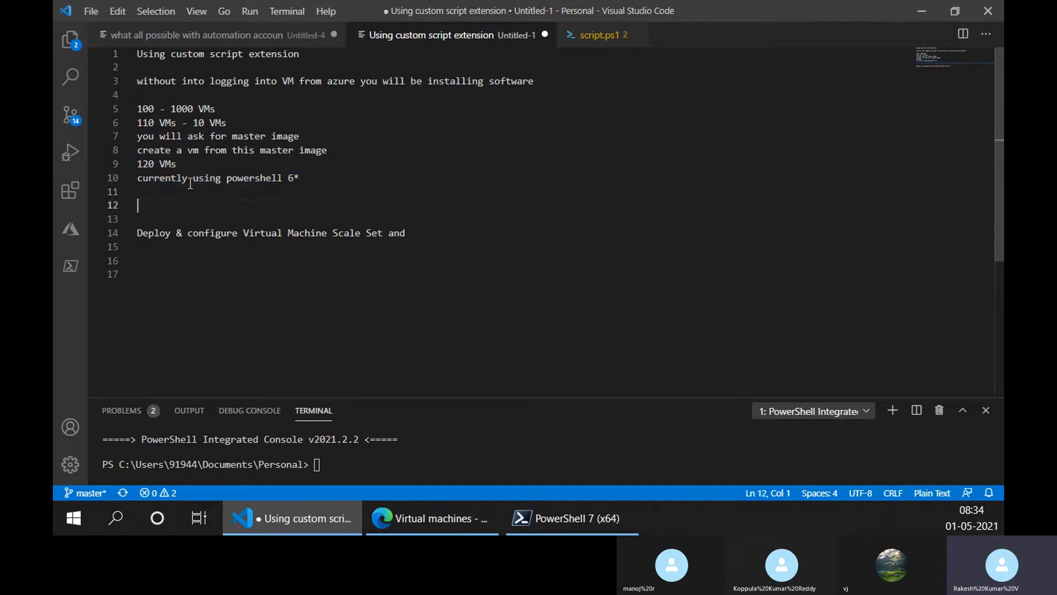
- Write "you wanted to ensure powershell 7*" on line 11, below the current PowerShell version
{"action": "key", "text": "Up"}
{"action": "type", "text": "you wanted "}
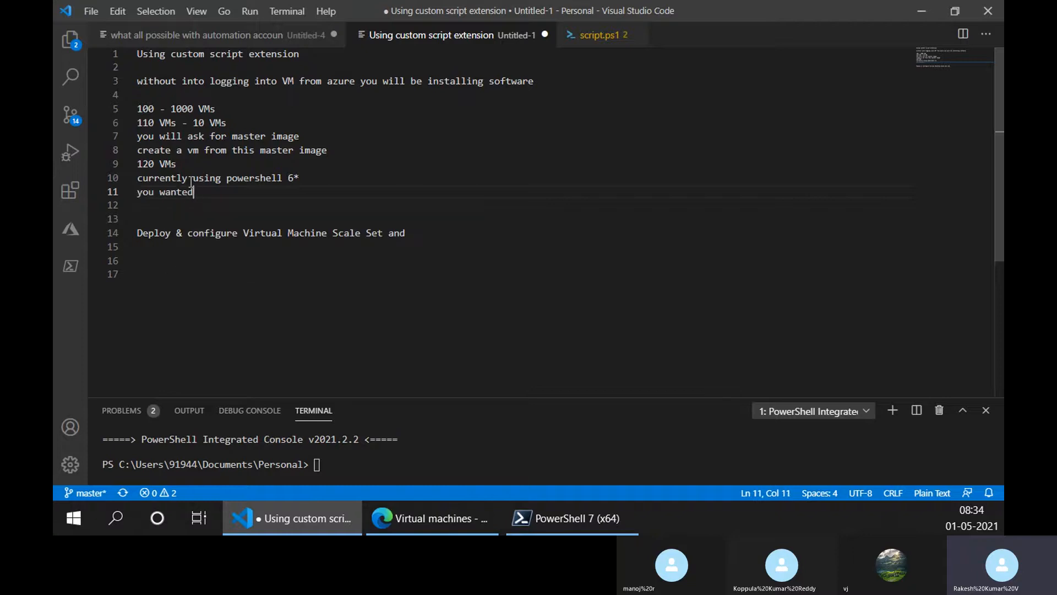
{"action": "type", "text": "tp"}
{"action": "key", "text": "BackSpace"}
{"action": "key", "text": "BackSpace"}
{"action": "type", "text": "o ensure powershel"}
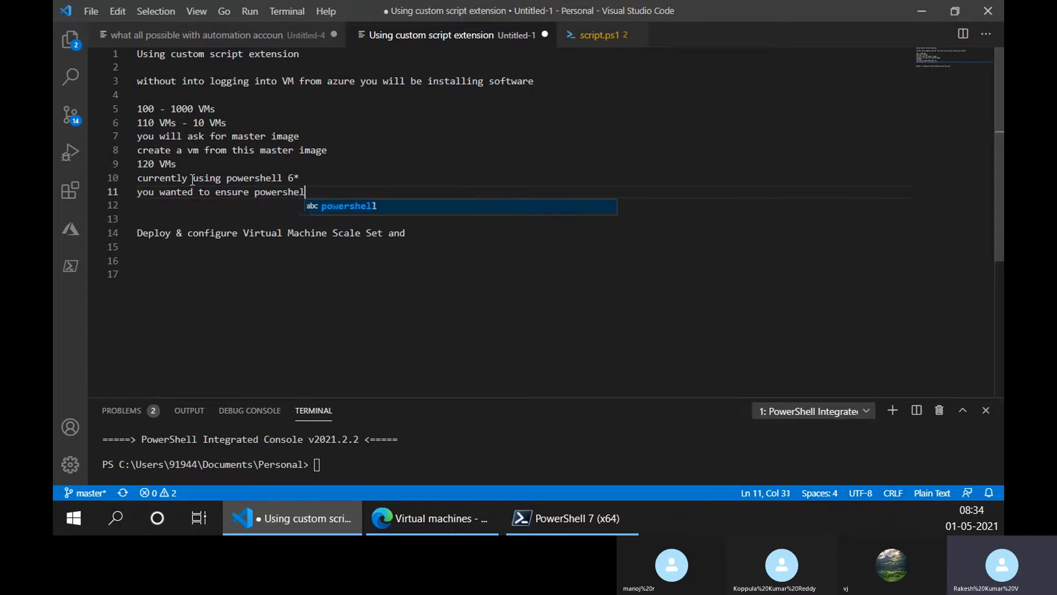
{"action": "type", "text": "l 7*"}
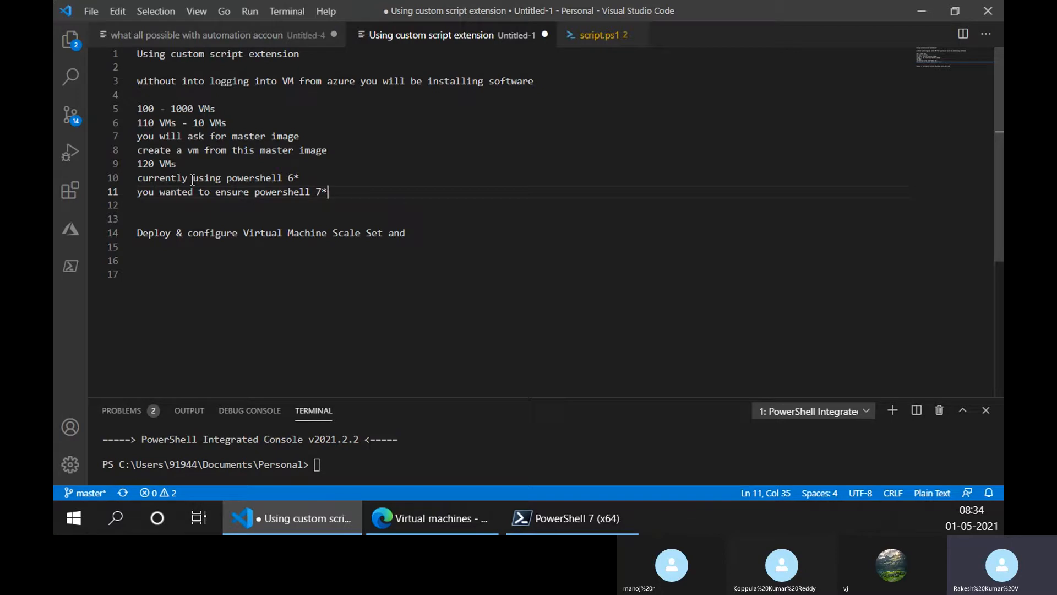
- Write "You will go update 120 Vms" on line 13, leaving a blank line after the PowerShell 7* requirement
{"action": "left_click_drag", "start_coordinate": [177, 163], "coordinate": [108, 167]}
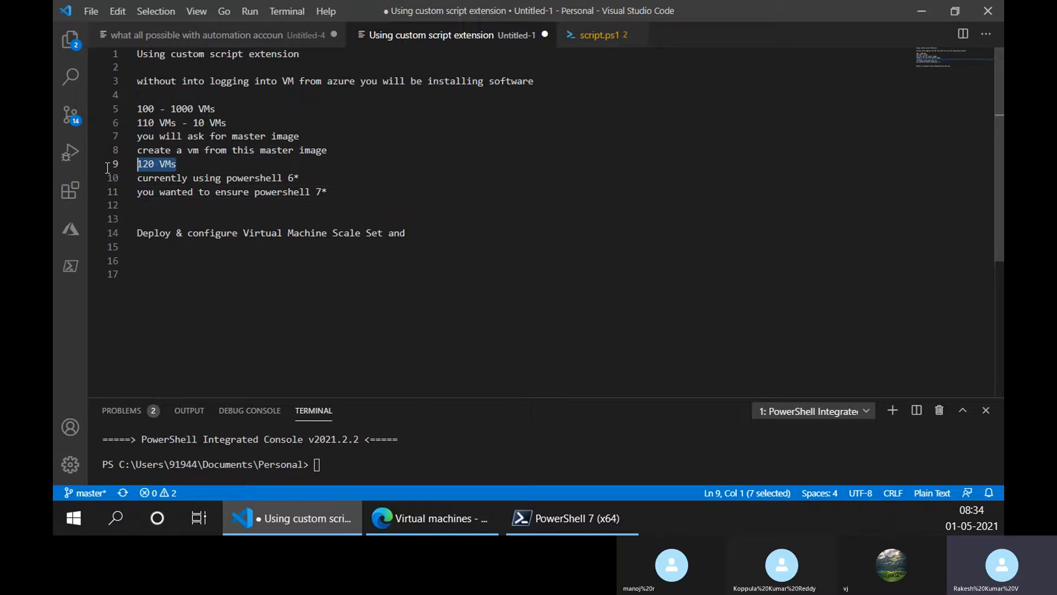
{"action": "left_click", "coordinate": [204, 205]}
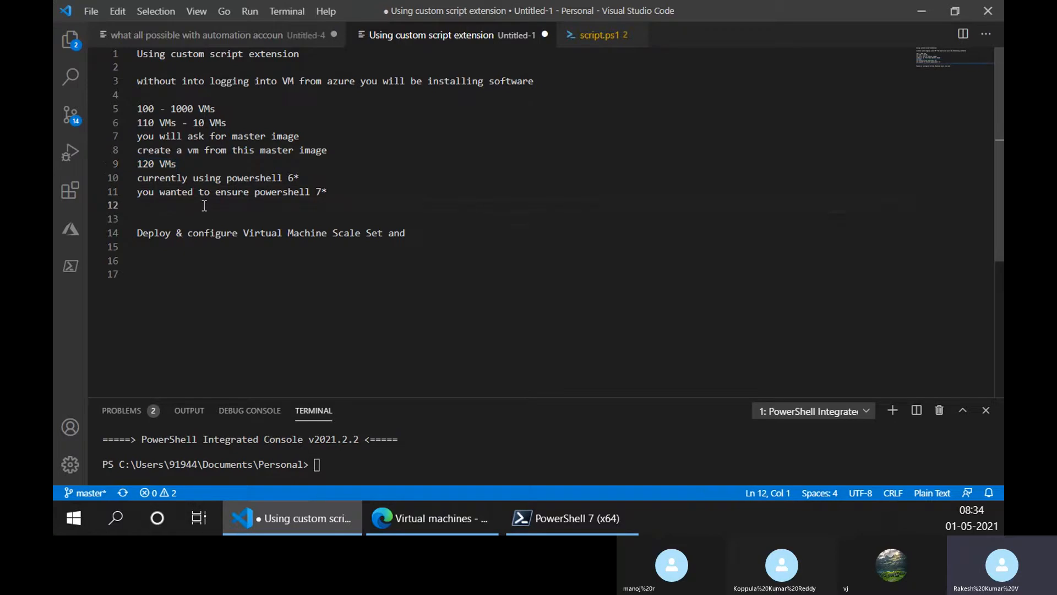
{"action": "key", "text": "Return"}
{"action": "type", "text": "You will go"}
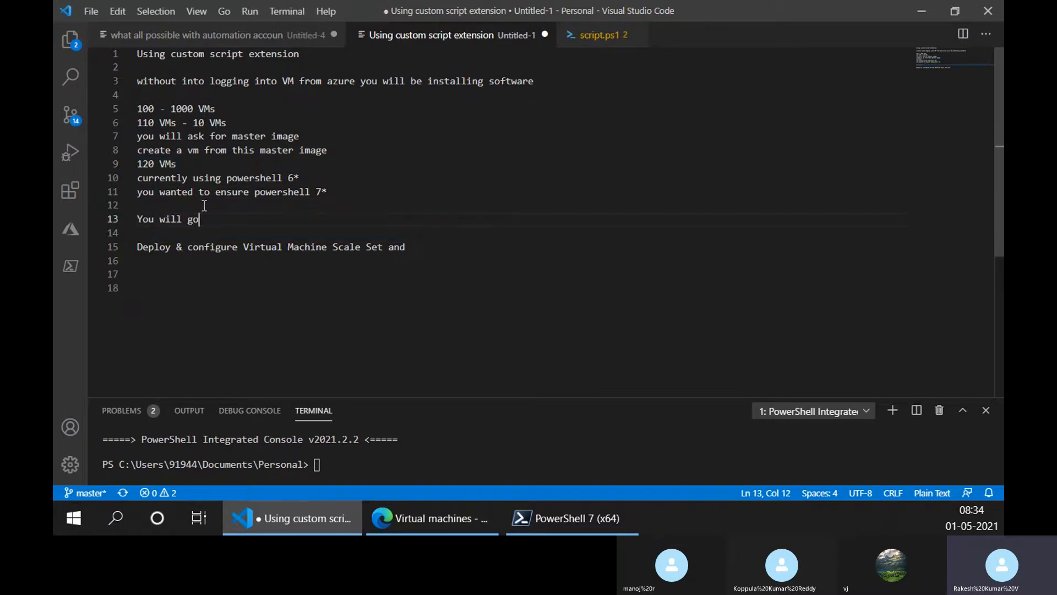
{"action": "type", "text": " update 120 Vms"}
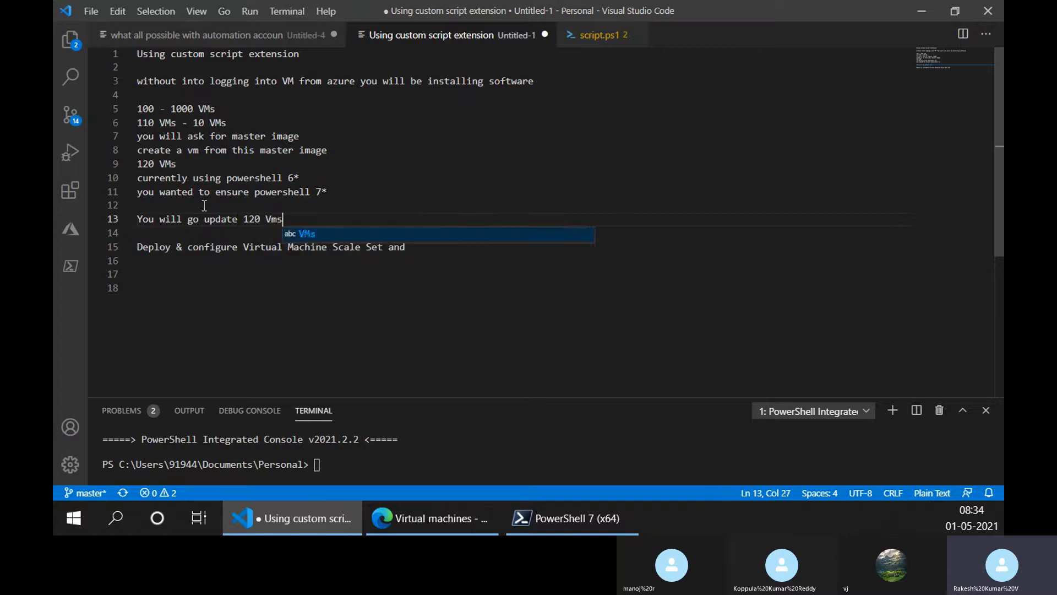
- Label the "You will go update 120 Vms" line as option "a." at its start
{"action": "key", "text": "Home"}
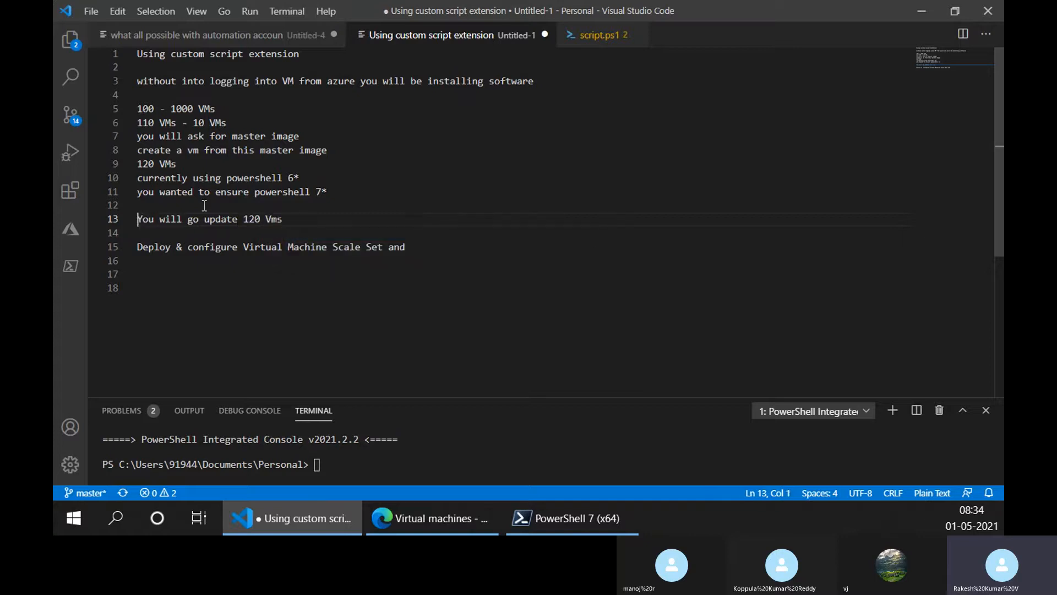
{"action": "type", "text": "a."}
{"action": "key", "text": "ctrl+Right"}
{"action": "key", "text": "ctrl+Right"}
{"action": "key", "text": "ctrl+Right"}
{"action": "key", "text": "ctrl+Right"}
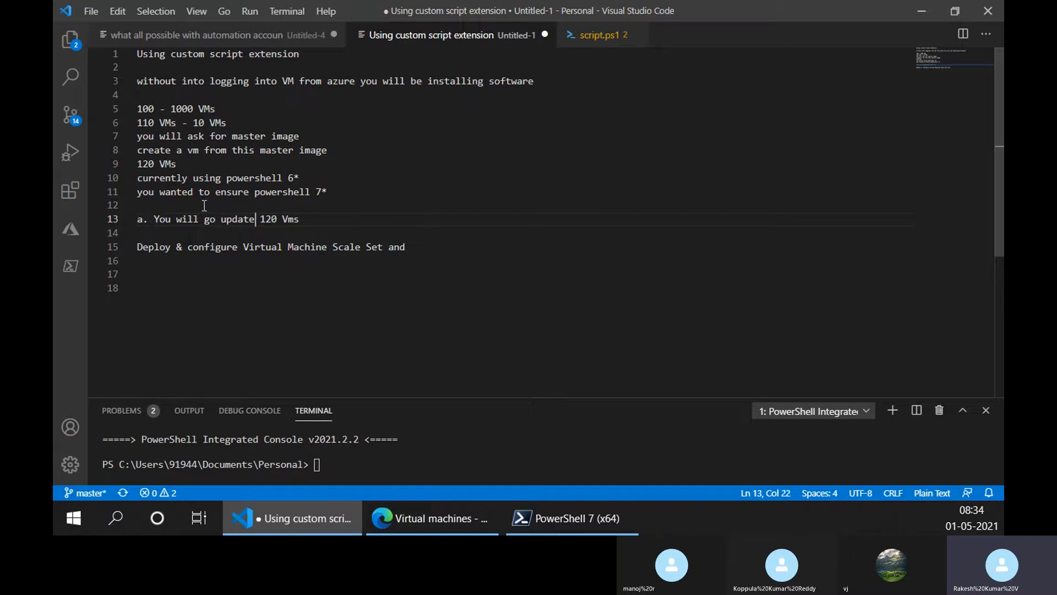
{"action": "key", "text": "ctrl+Right"}
{"action": "key", "text": "ctrl+Right"}
- Begin option b on the line below with "b. You create a vm from master image and"
{"action": "key", "text": "Return"}
{"action": "type", "text": "b"}
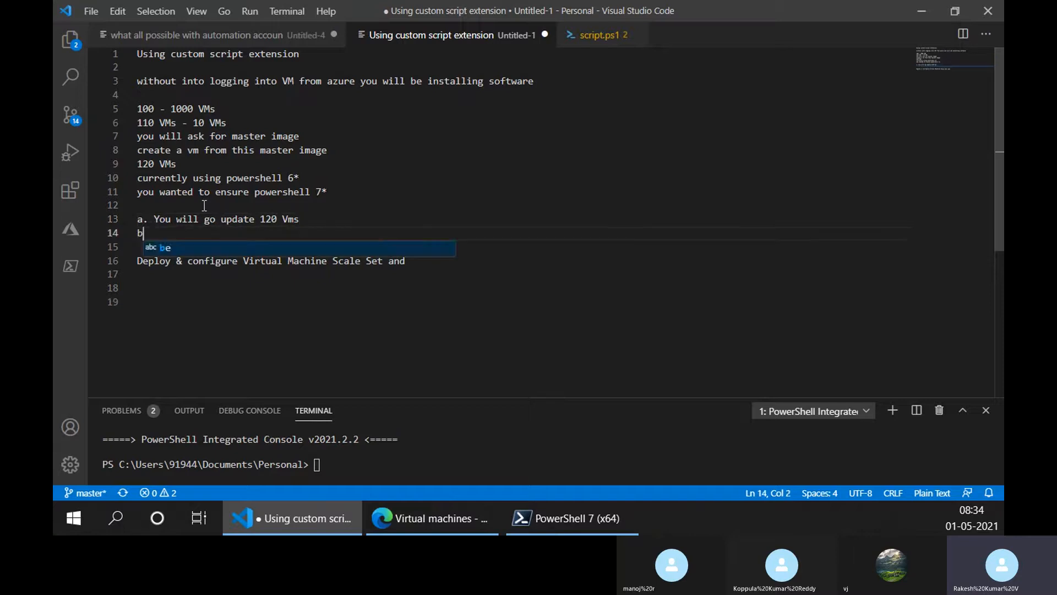
{"action": "type", "text": ". You "}
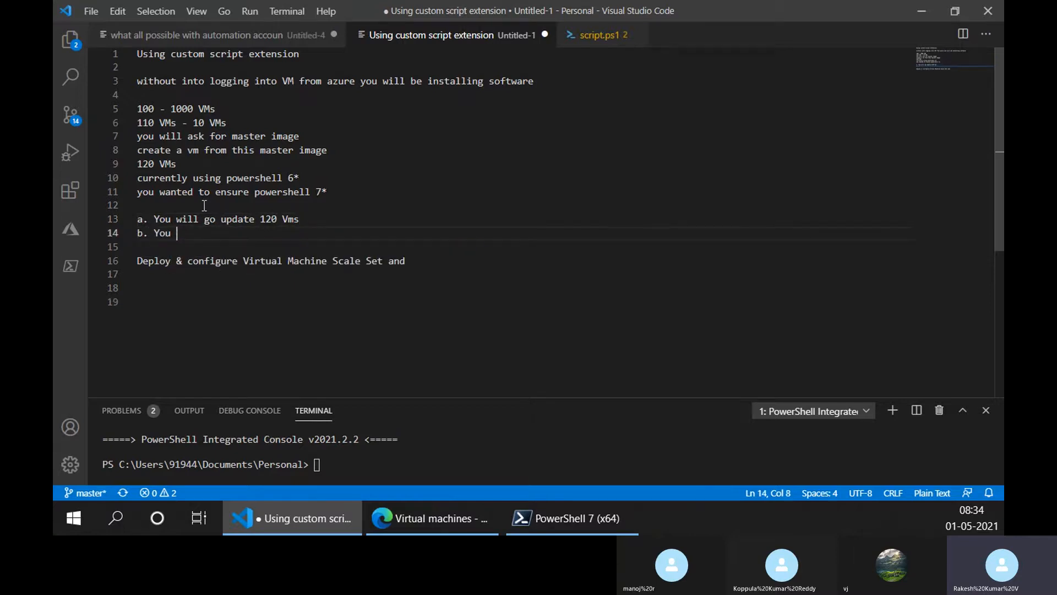
{"action": "type", "text": "create a vm"}
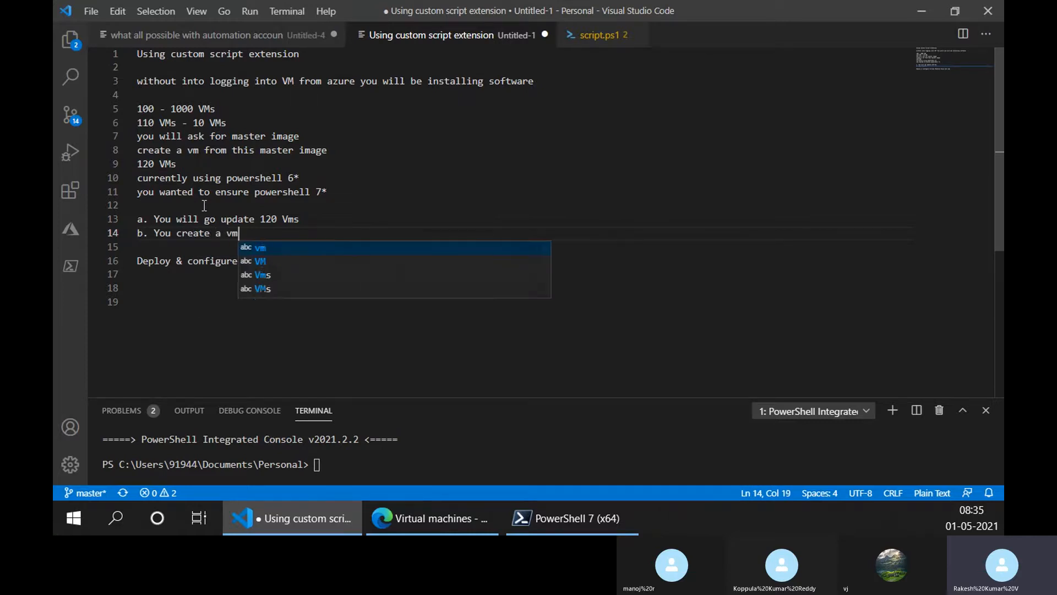
{"action": "type", "text": " from mast"}
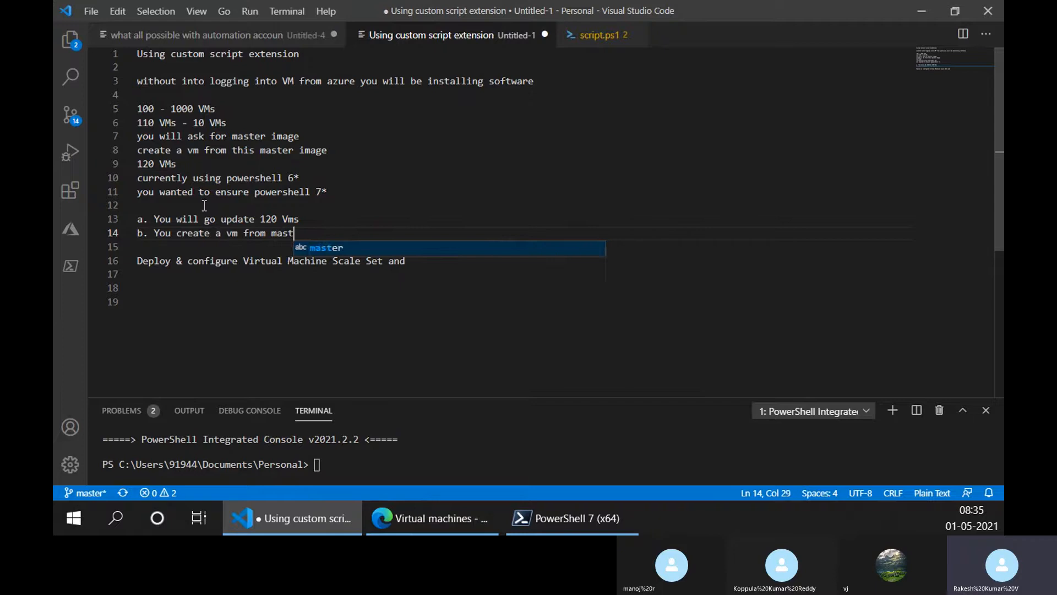
{"action": "type", "text": "er image and "}
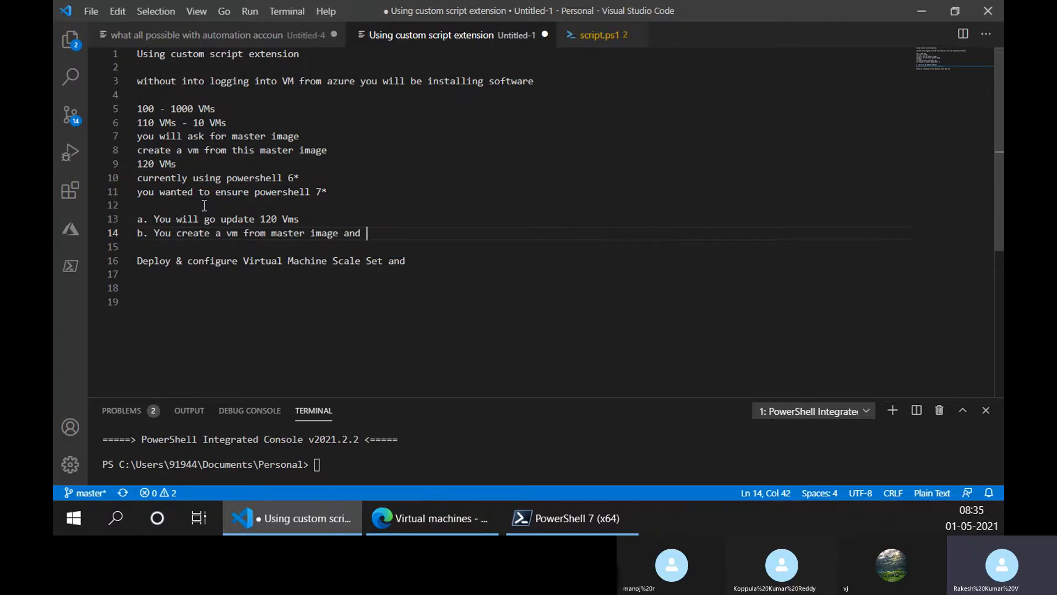
{"action": "type", "text": "update powershell to "}
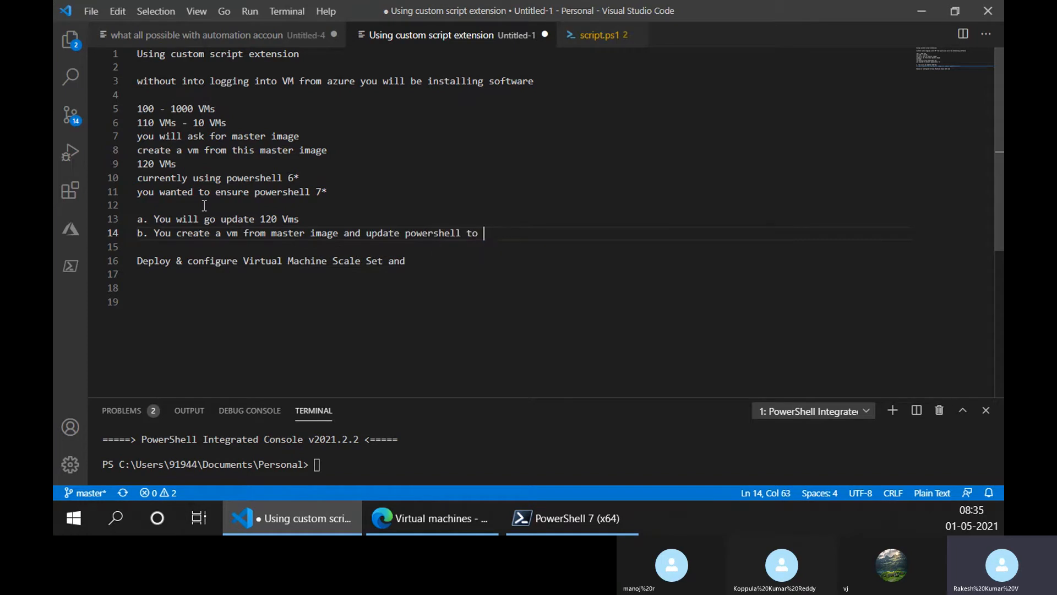
{"action": "type", "text": "7* and ma"}
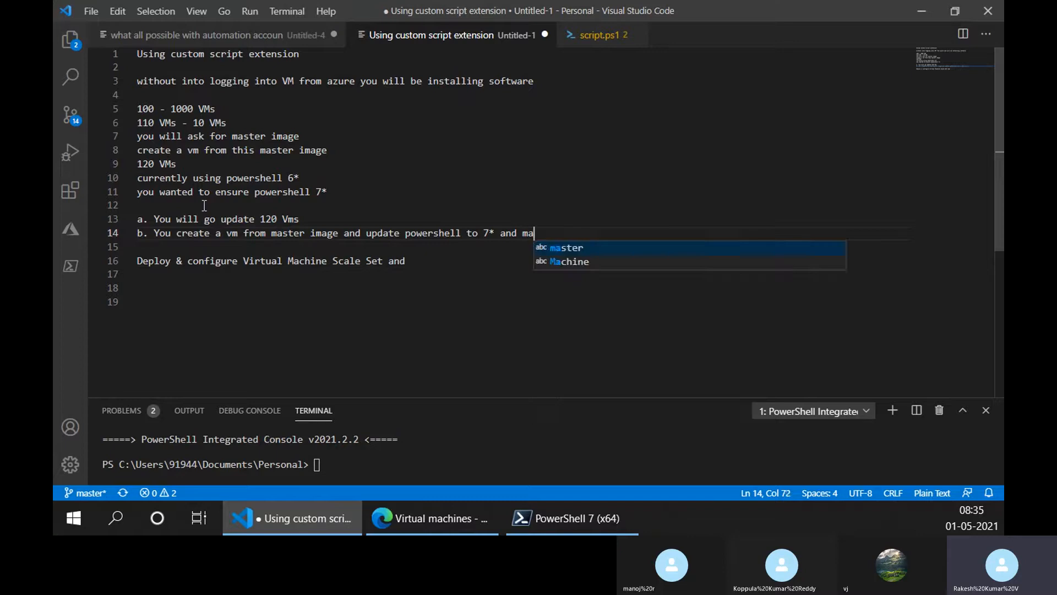
{"action": "type", "text": "ke a "}
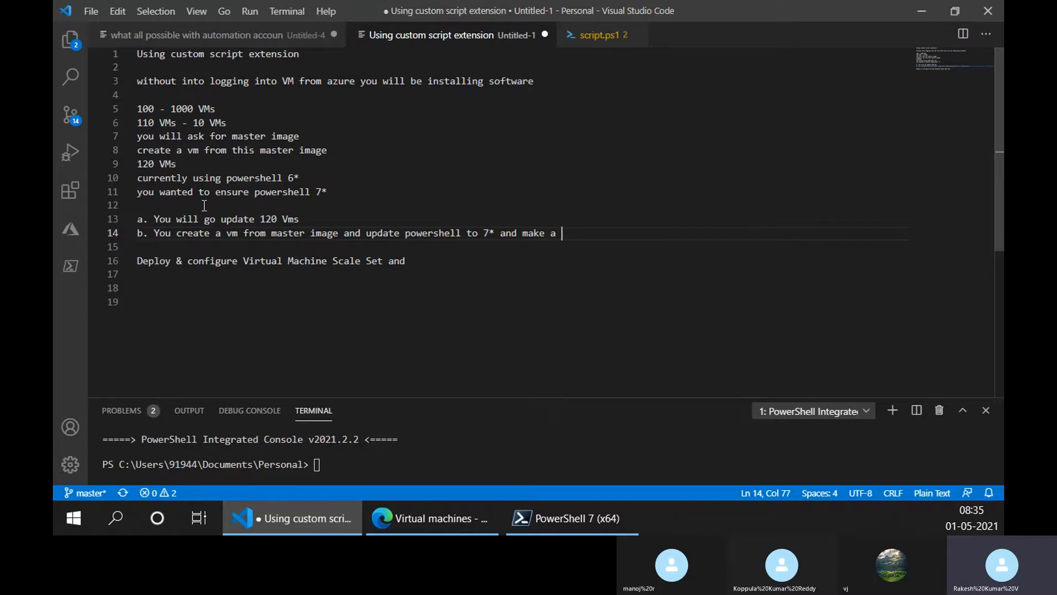
{"action": "type", "text": "image "}
{"action": "type", "text": "and "}
{"action": "type", "text": "cr"}
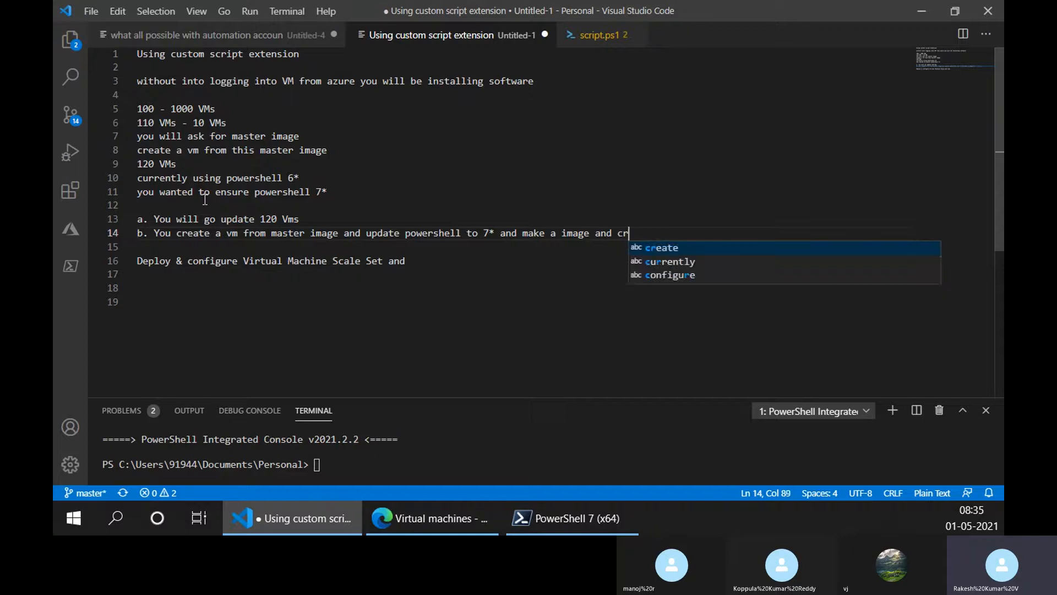
{"action": "type", "text": "eate 120 VMs"}
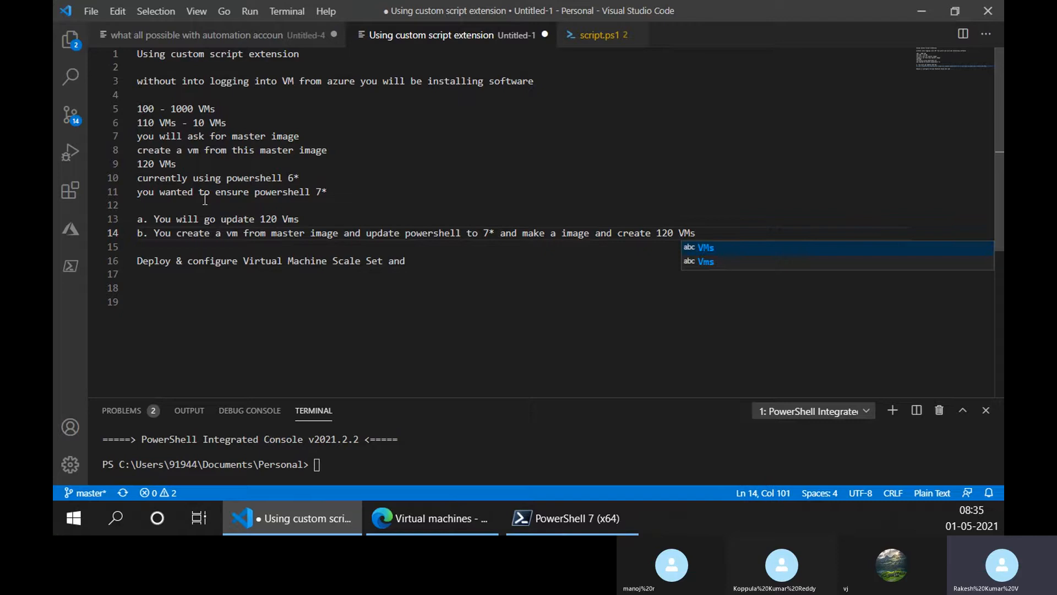
- Complete option b with "update powershell to 7* and make a image and create 120 VMs"
{"action": "key", "text": "Escape"}
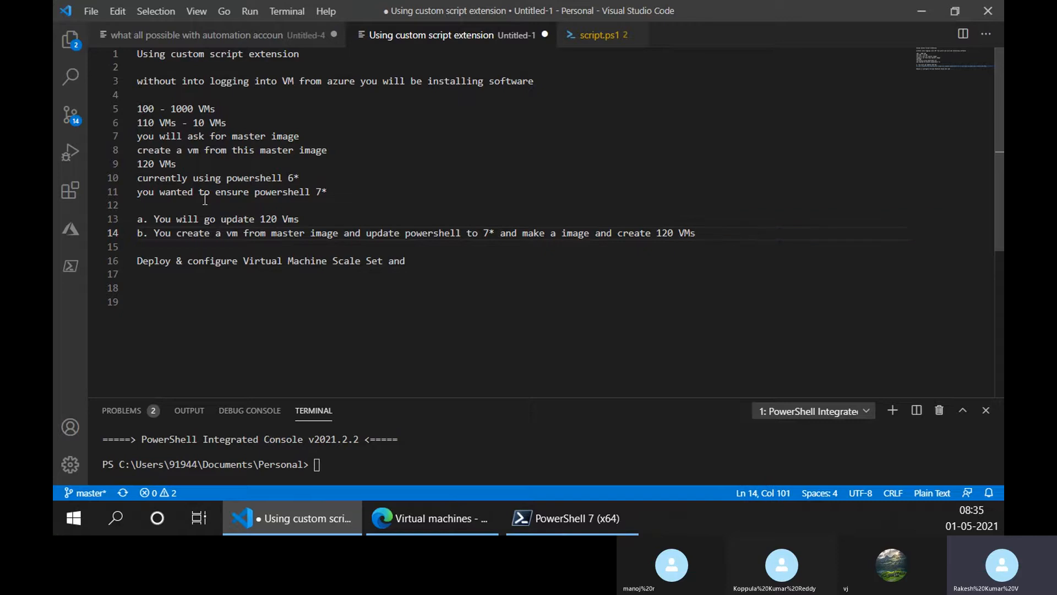
- Begin a third option below option b with "c. use"
{"action": "key", "text": "Return"}
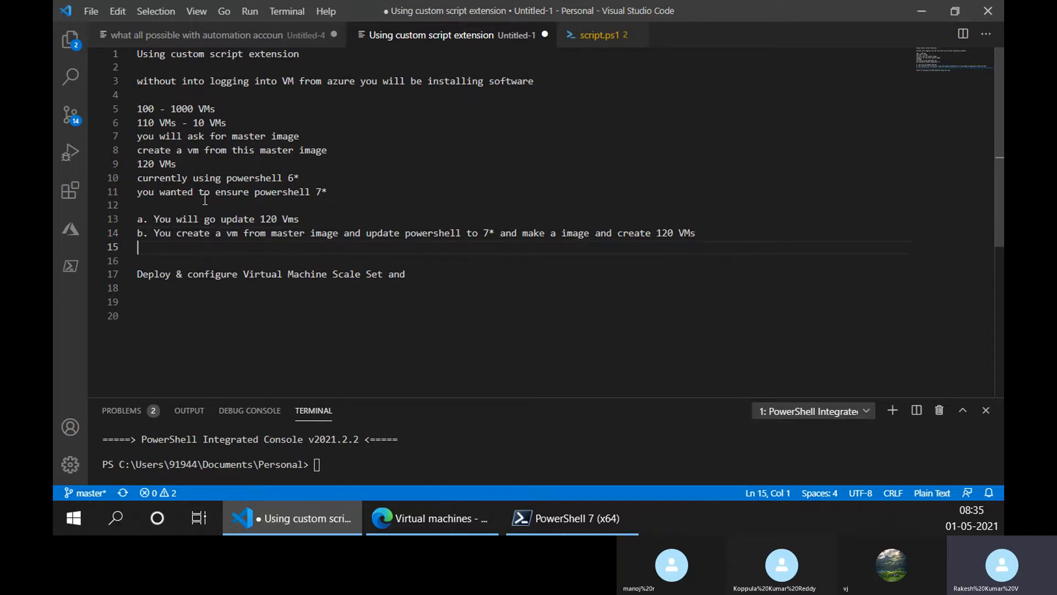
{"action": "type", "text": "c. use"}
- Add the word "manually" to the end of option a
{"action": "key", "text": "Up"}
{"action": "key", "text": "Up"}
{"action": "key", "text": "ctrl+Right"}
{"action": "key", "text": "ctrl+Right"}
{"action": "key", "text": "ctrl+Right"}
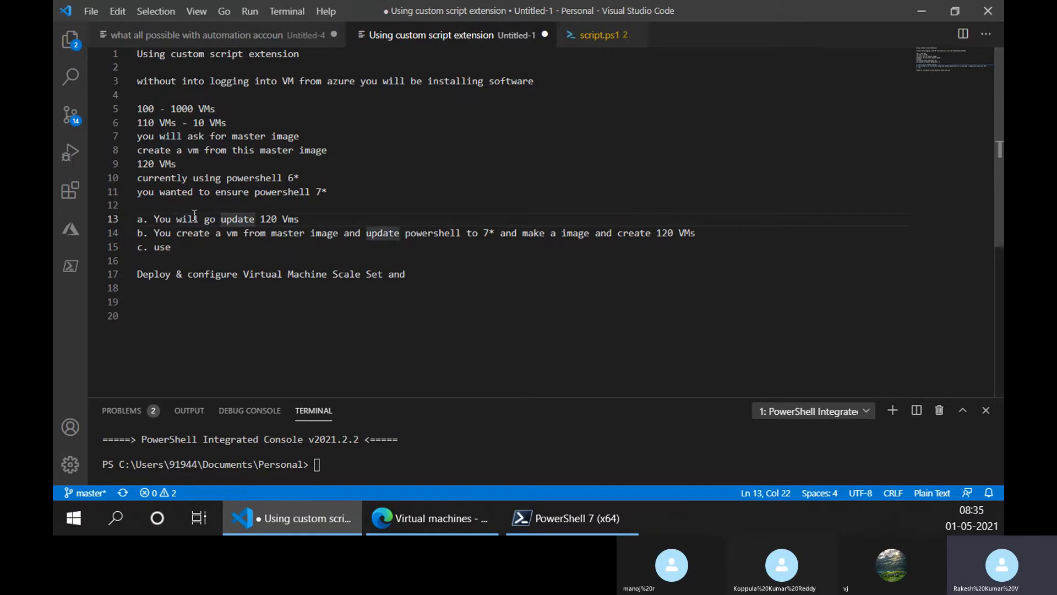
{"action": "key", "text": "ctrl+Right"}
{"action": "key", "text": "ctrl+Right"}
{"action": "type", "text": "na"}
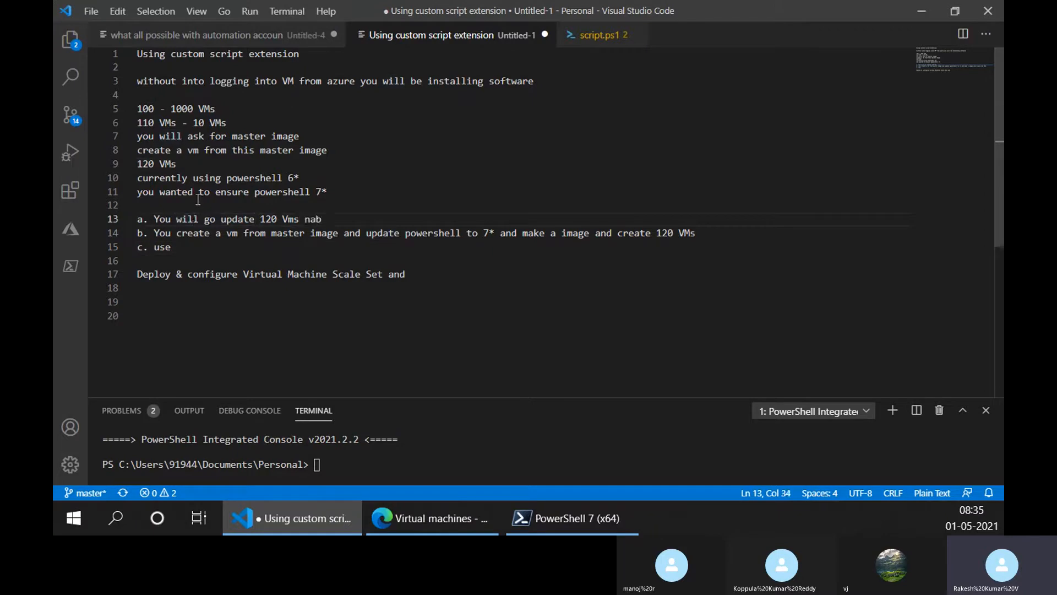
{"action": "key", "text": "BackSpace"}
{"action": "key", "text": "BackSpace"}
{"action": "type", "text": "manually"}
- Continue option c so it reads "c. use powershell to 120 VMs"
{"action": "key", "text": "Down"}
{"action": "key", "text": "Down"}
{"action": "key", "text": "Down"}
{"action": "key", "text": "Up"}
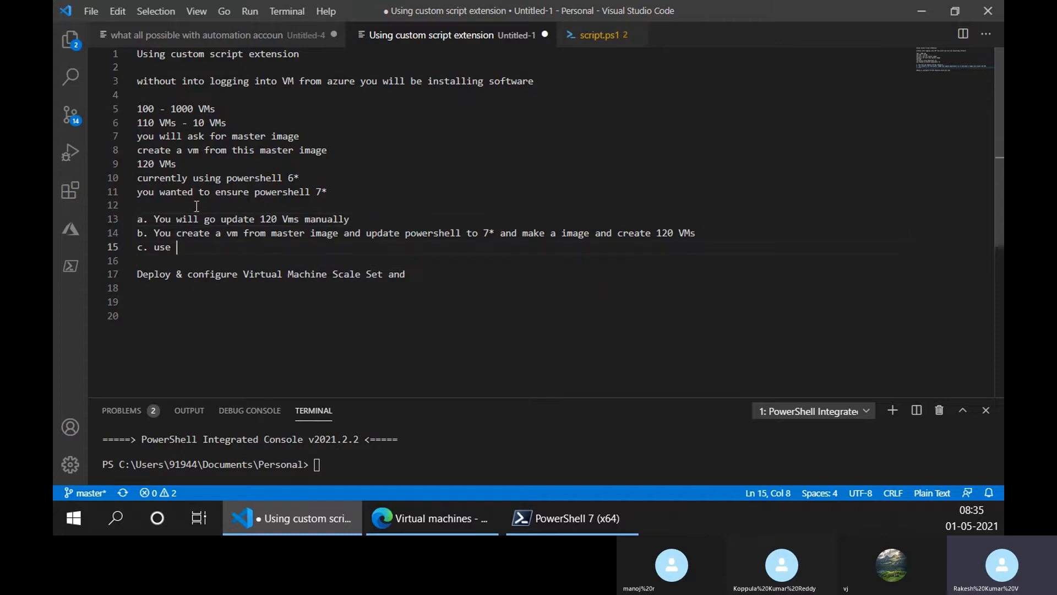
{"action": "type", "text": "powershe"}
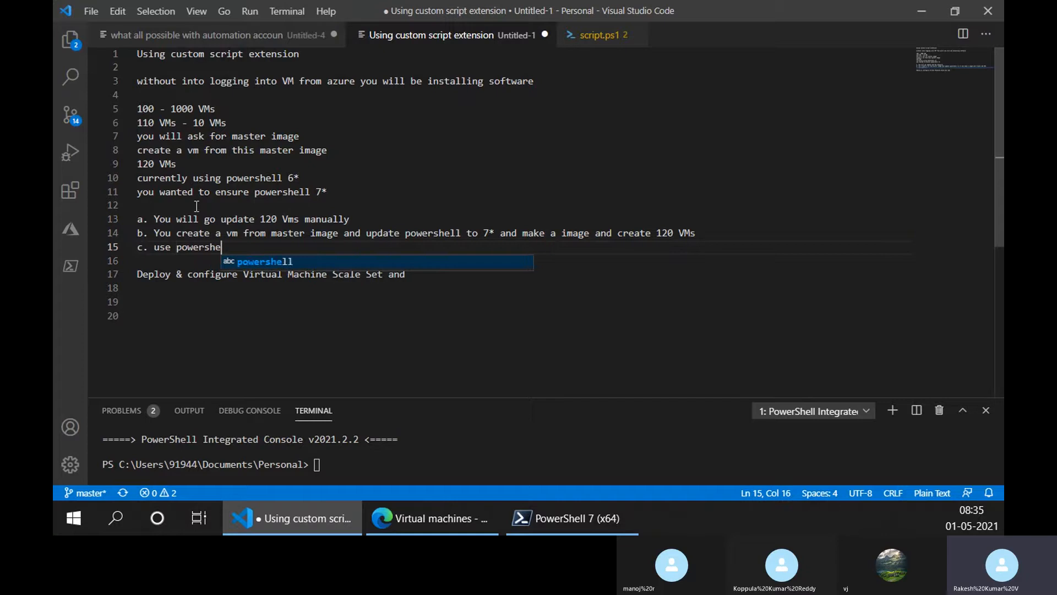
{"action": "type", "text": "ll "}
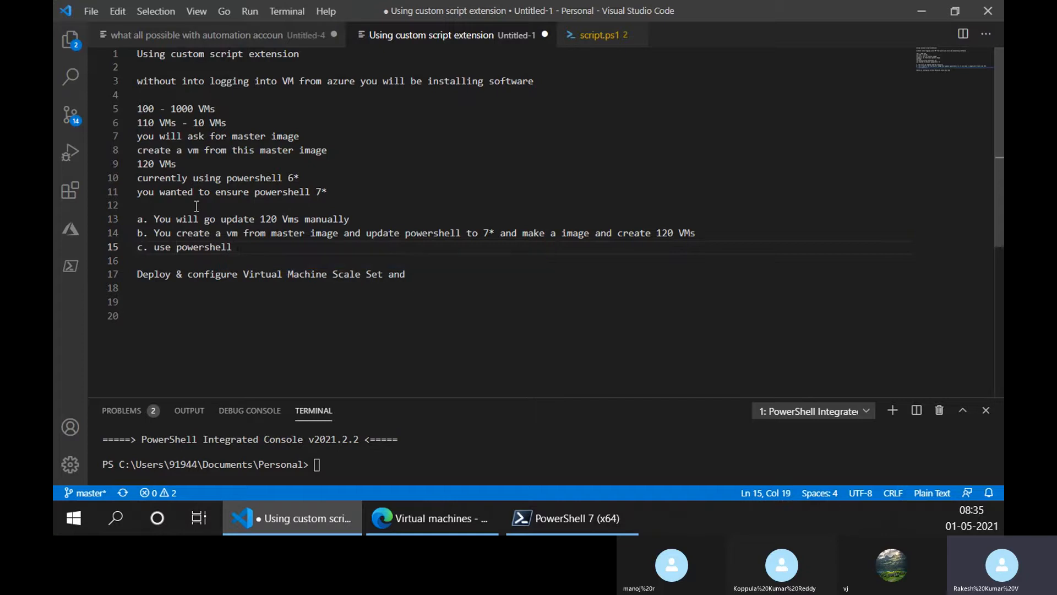
{"action": "type", "text": "to 120 VMs"}
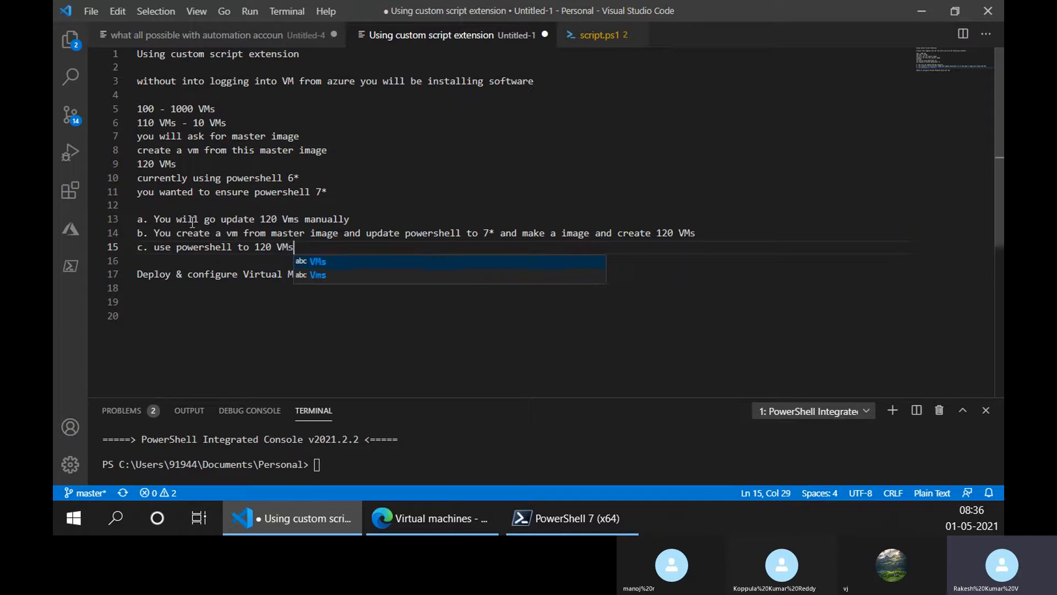
{"action": "key", "text": "Escape"}
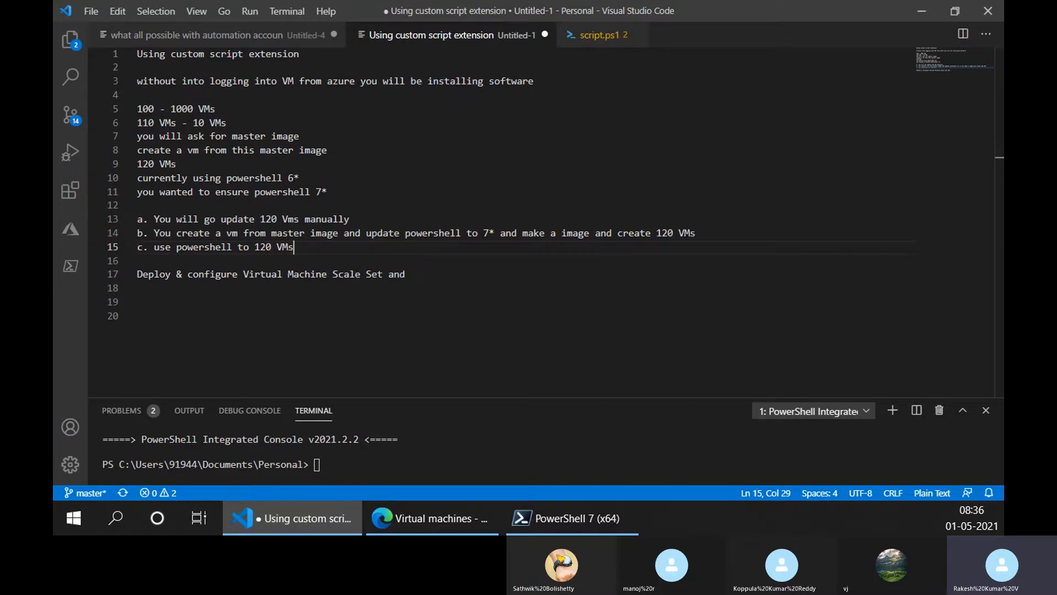
- Insert "login into VMs and" before "update" in option a
{"action": "left_click", "coordinate": [222, 219]}
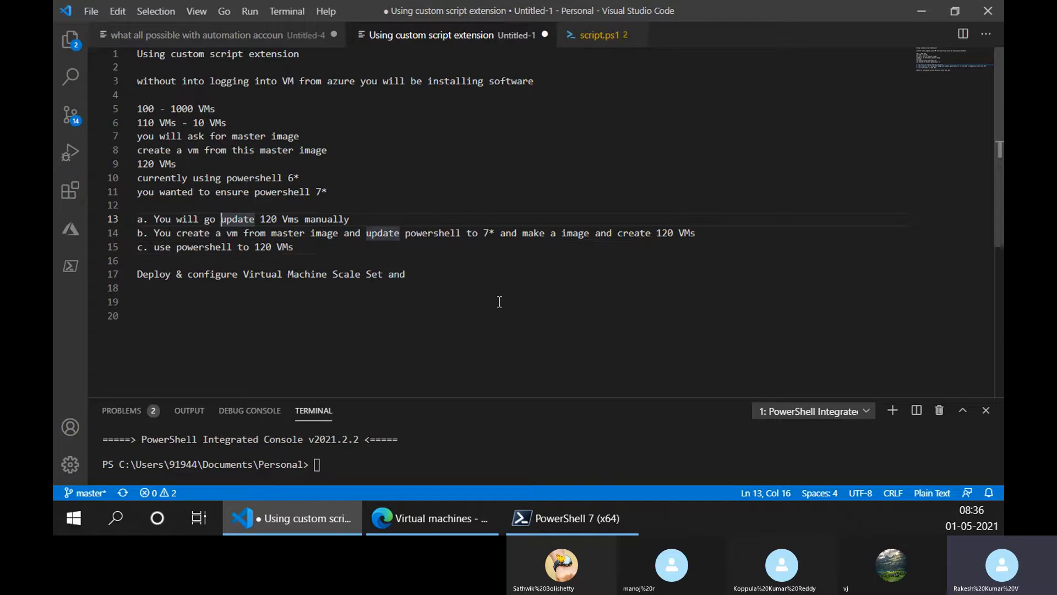
{"action": "type", "text": "login into "}
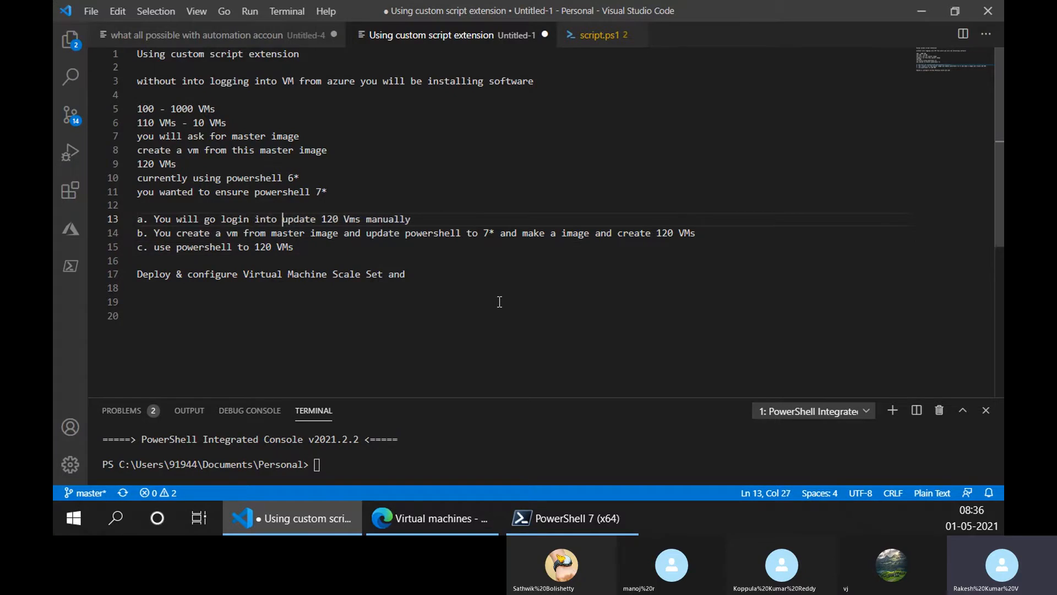
{"action": "type", "text": "VMs "}
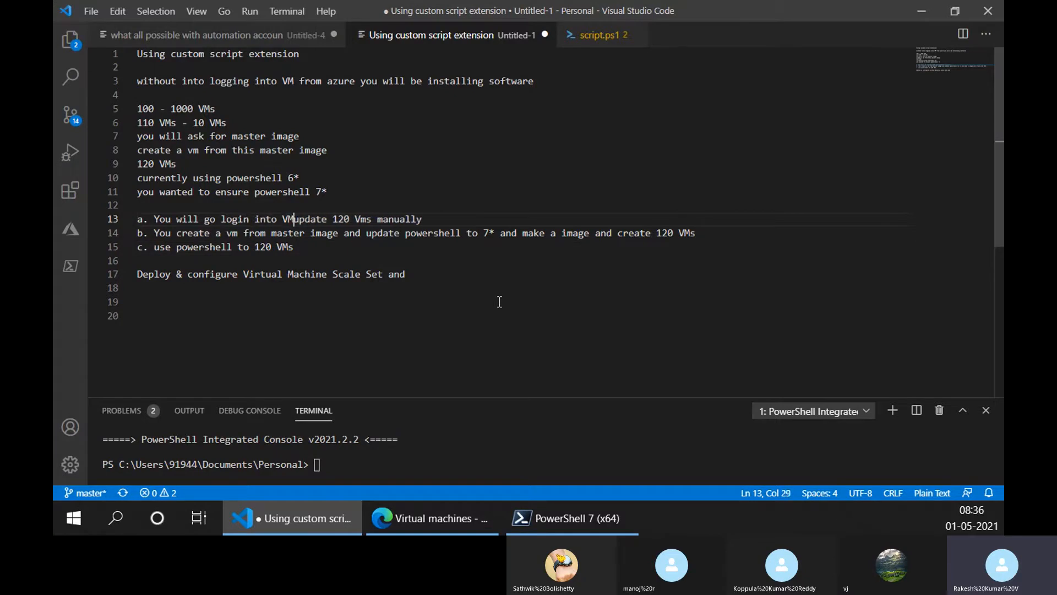
{"action": "type", "text": "and"}
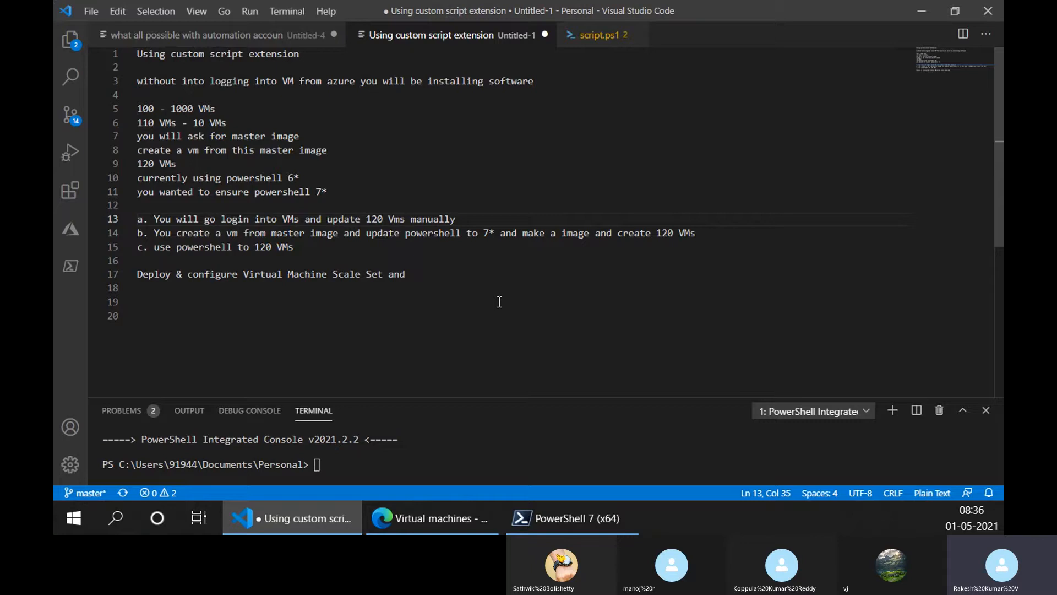
- Move the 120 count in option a so it reads "login into 120 VMs and update manually", without a duplicate "Vms"
{"action": "key", "text": "ctrl+Right"}
{"action": "key", "text": "ctrl+Right"}
{"action": "key", "text": "ctrl+Right"}
{"action": "key", "text": "ctrl+shift+Left"}
{"action": "key", "text": "ctrl+shift+Left"}
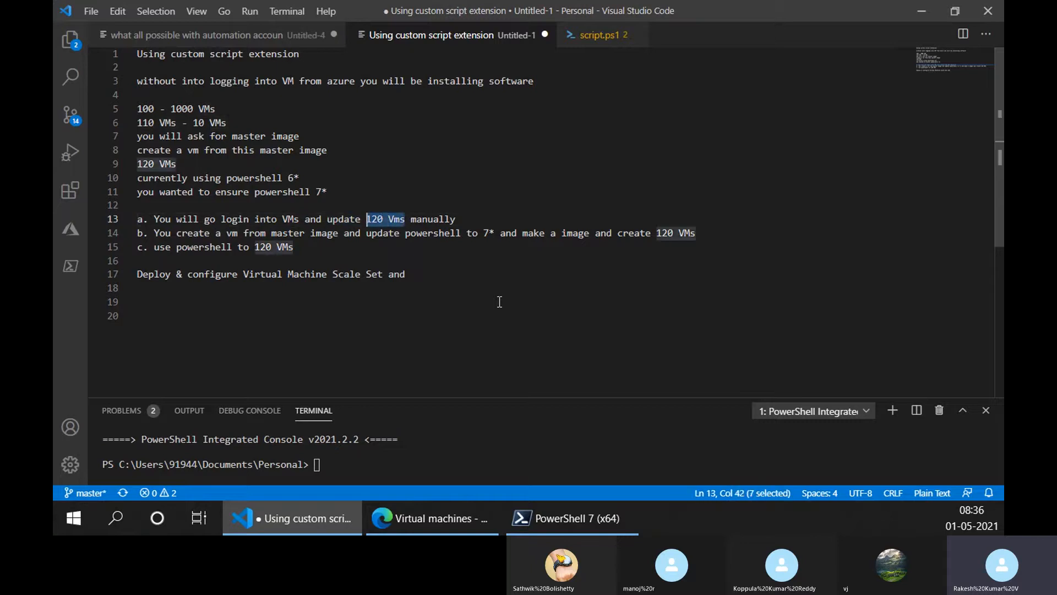
{"action": "key", "text": "ctrl+x"}
{"action": "key", "text": "ctrl+Left"}
{"action": "key", "text": "ctrl+Left"}
{"action": "key", "text": "ctrl+Left"}
{"action": "key", "text": "ctrl+v"}
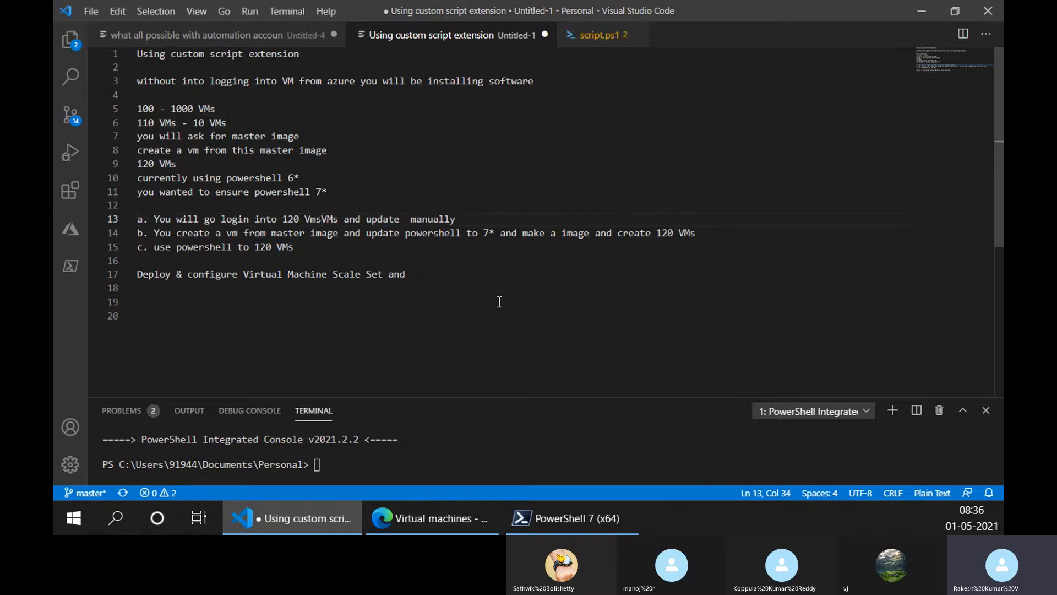
{"action": "key", "text": "BackSpace"}
{"action": "key", "text": "BackSpace"}
{"action": "key", "text": "BackSpace"}
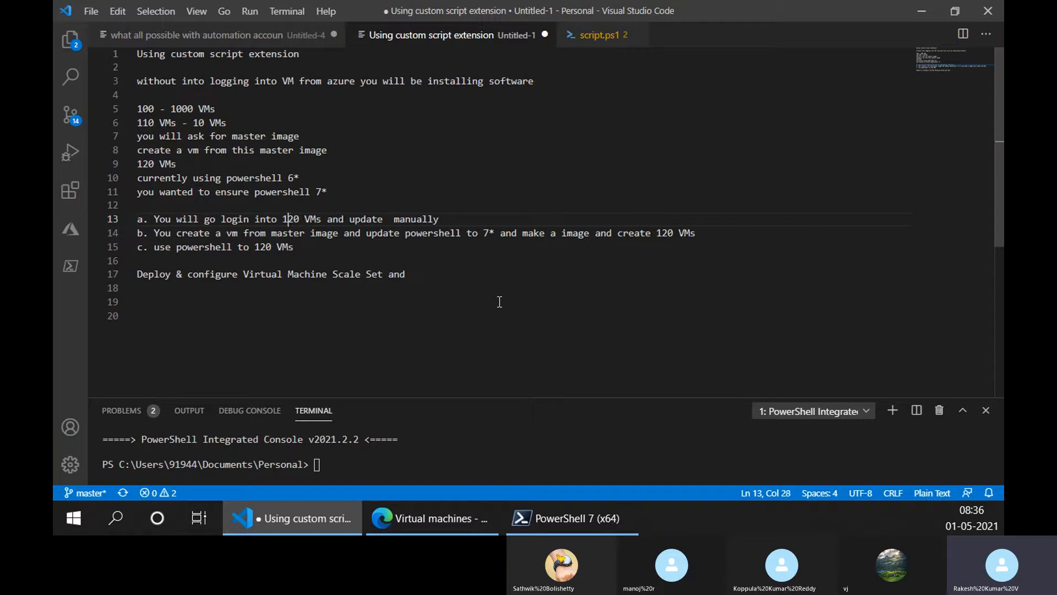
- Add "and update" to the end of option c
{"action": "key", "text": "Down"}
{"action": "key", "text": "Down"}
{"action": "key", "text": "Down"}
{"action": "key", "text": "Left"}
{"action": "type", "text": "ad="}
{"action": "key", "text": "BackSpace"}
{"action": "type", "text": "nd update"}
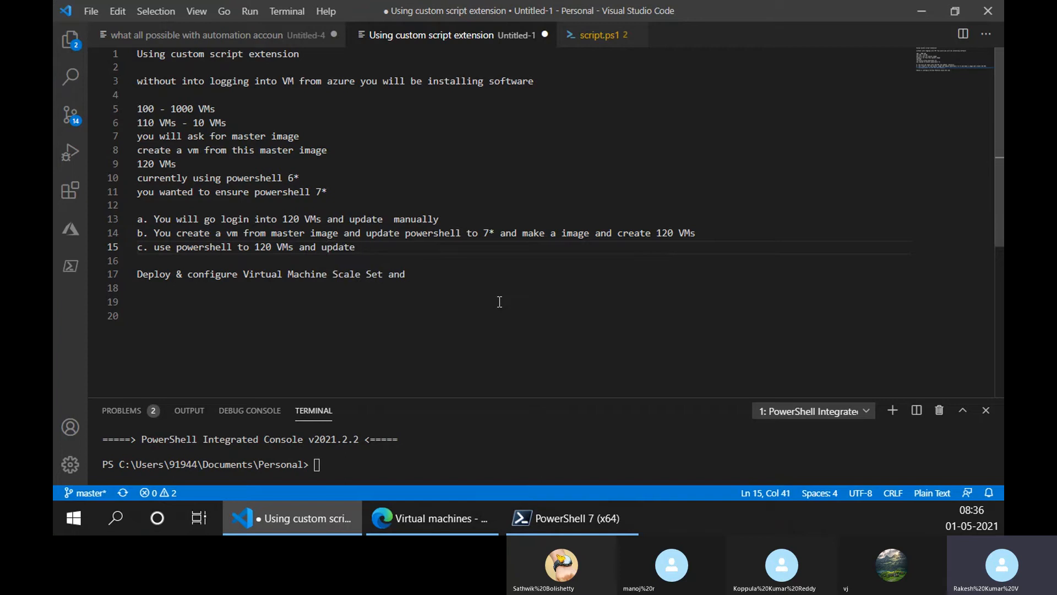
- Highlight option b for review and remove the extra space before "manually" in option a
{"action": "left_click_drag", "start_coordinate": [744, 234], "coordinate": [109, 228]}
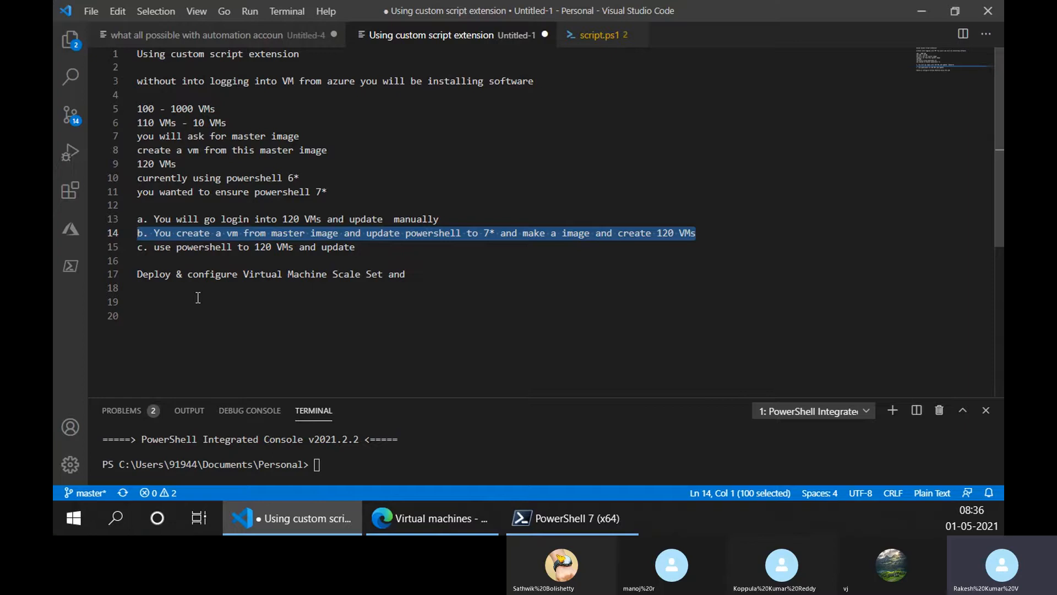
{"action": "left_click", "coordinate": [277, 219]}
{"action": "left_click", "coordinate": [387, 219]}
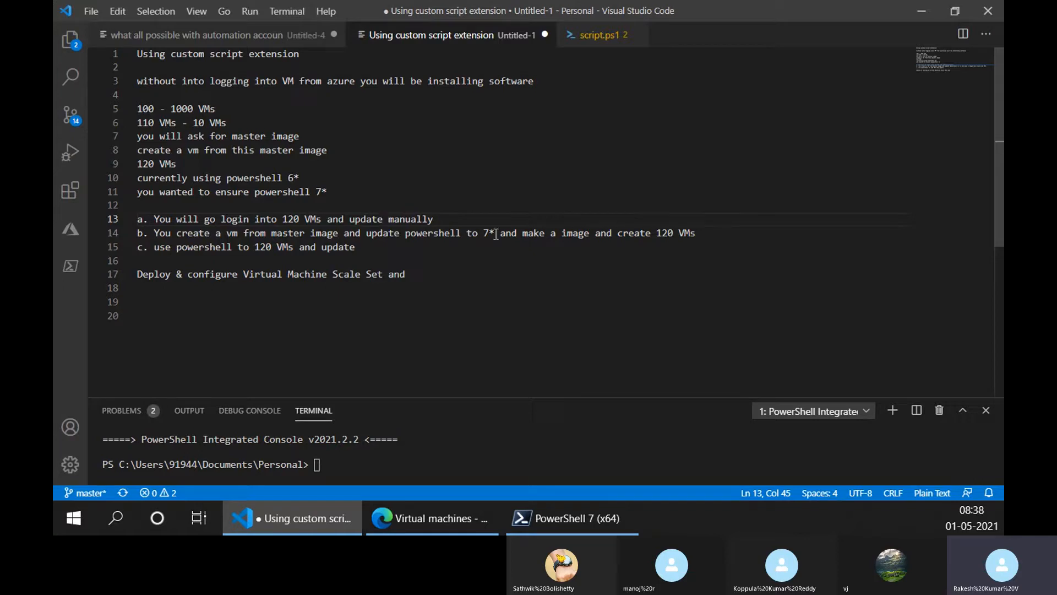
- Review update options a and c together with the "master image" note by highlighting each of them in the notes
{"action": "left_click_drag", "start_coordinate": [444, 218], "coordinate": [137, 219]}
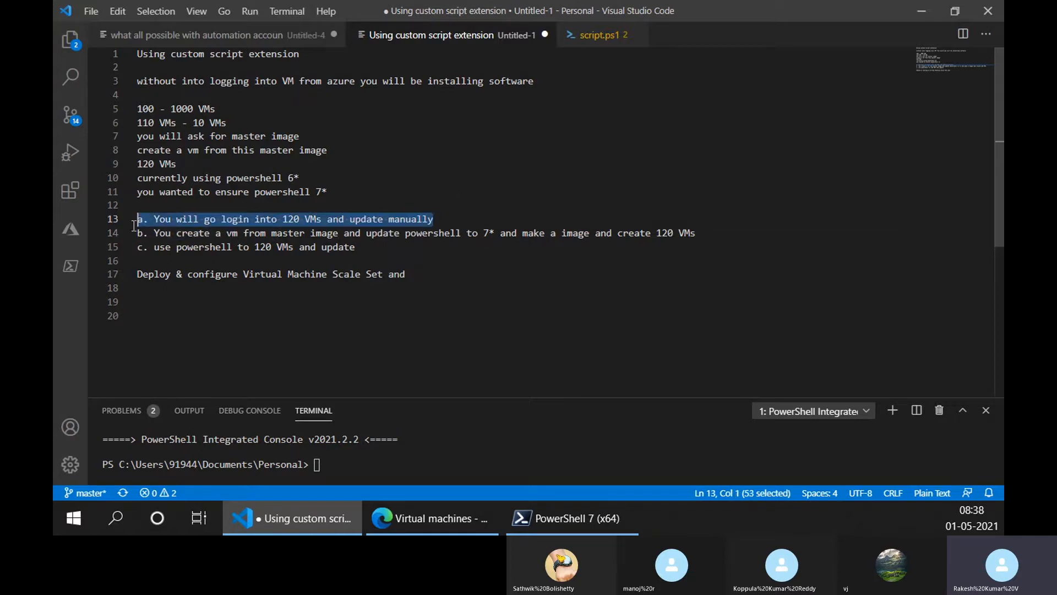
{"action": "left_click", "coordinate": [368, 249]}
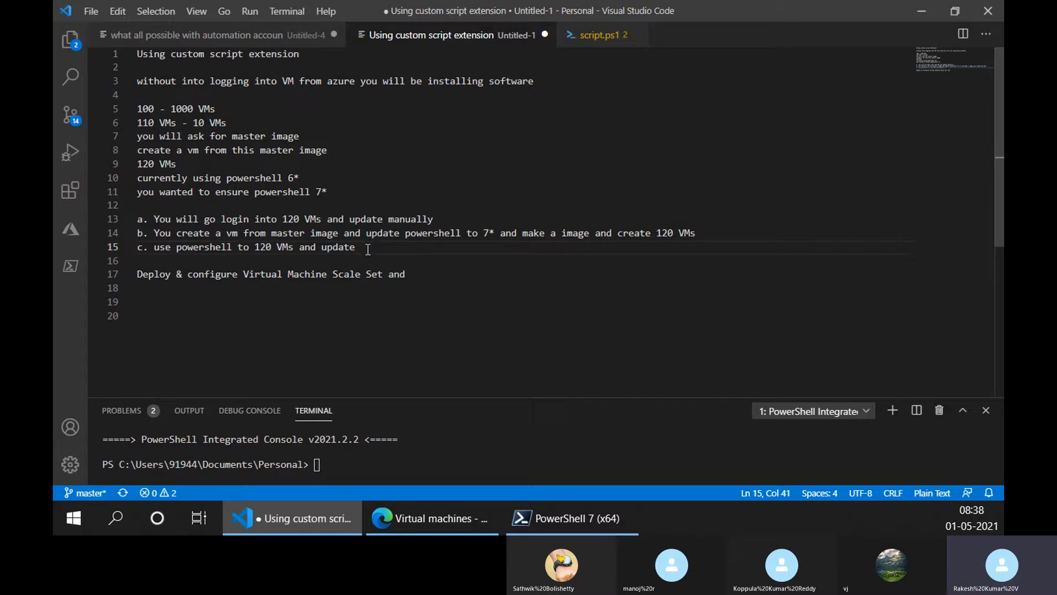
{"action": "left_click_drag", "start_coordinate": [434, 219], "coordinate": [138, 219]}
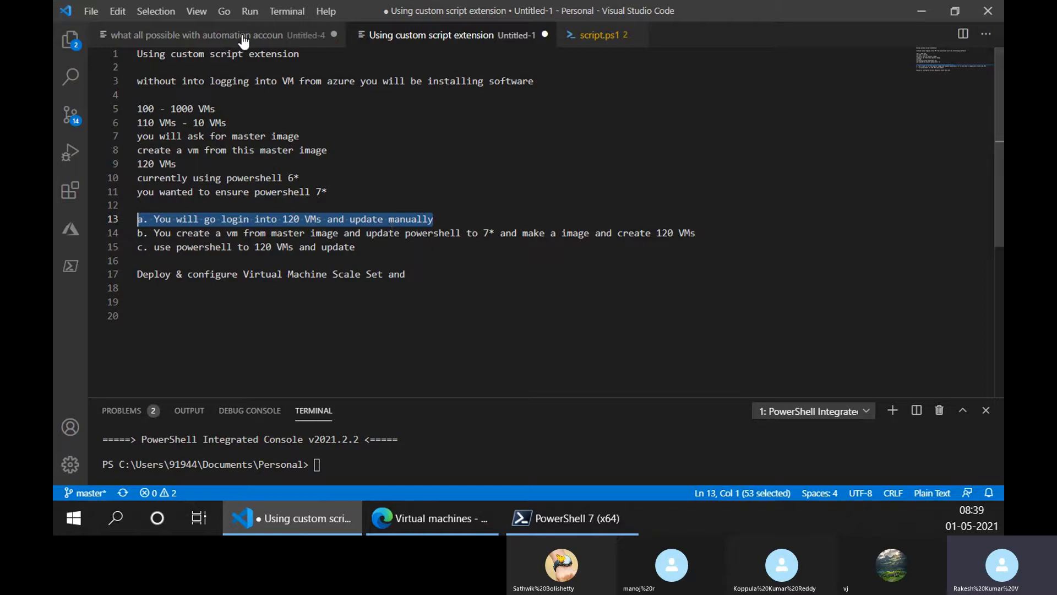
{"action": "left_click_drag", "start_coordinate": [362, 247], "coordinate": [113, 246]}
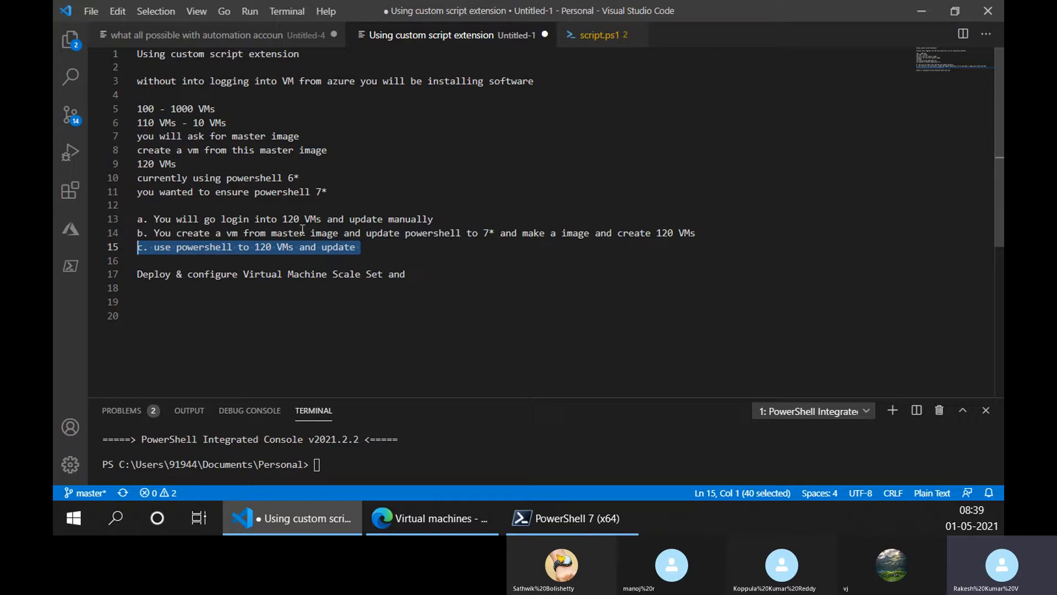
{"action": "left_click", "coordinate": [154, 246]}
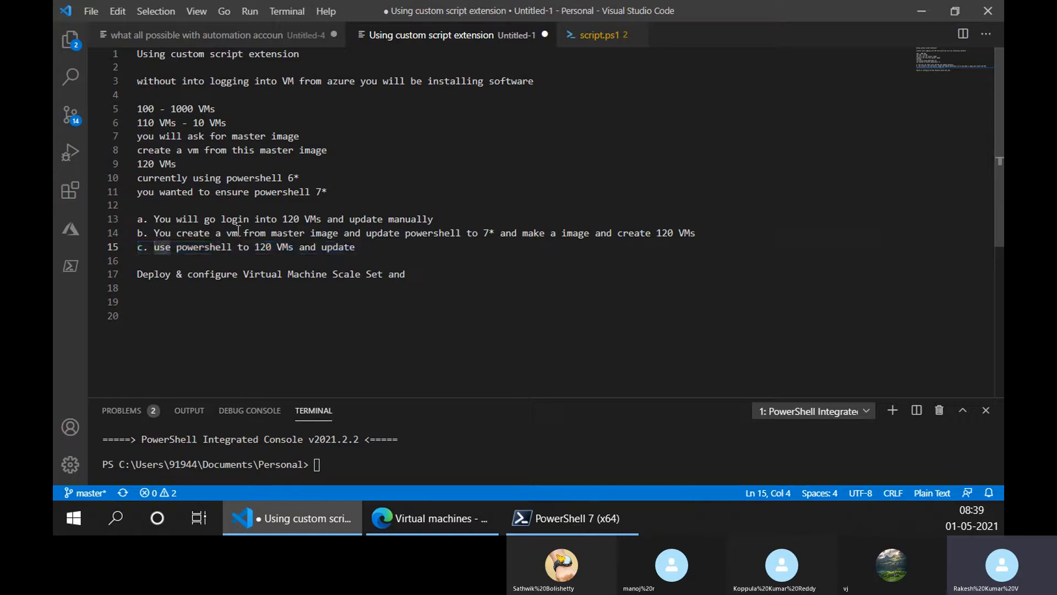
{"action": "left_click_drag", "start_coordinate": [360, 248], "coordinate": [125, 251]}
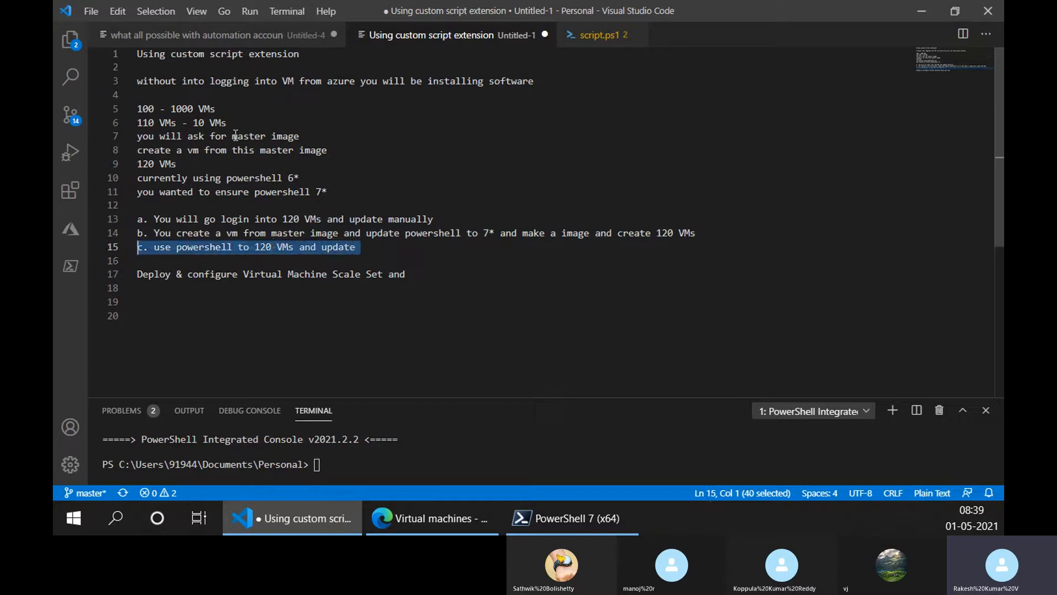
{"action": "left_click_drag", "start_coordinate": [232, 135], "coordinate": [300, 136]}
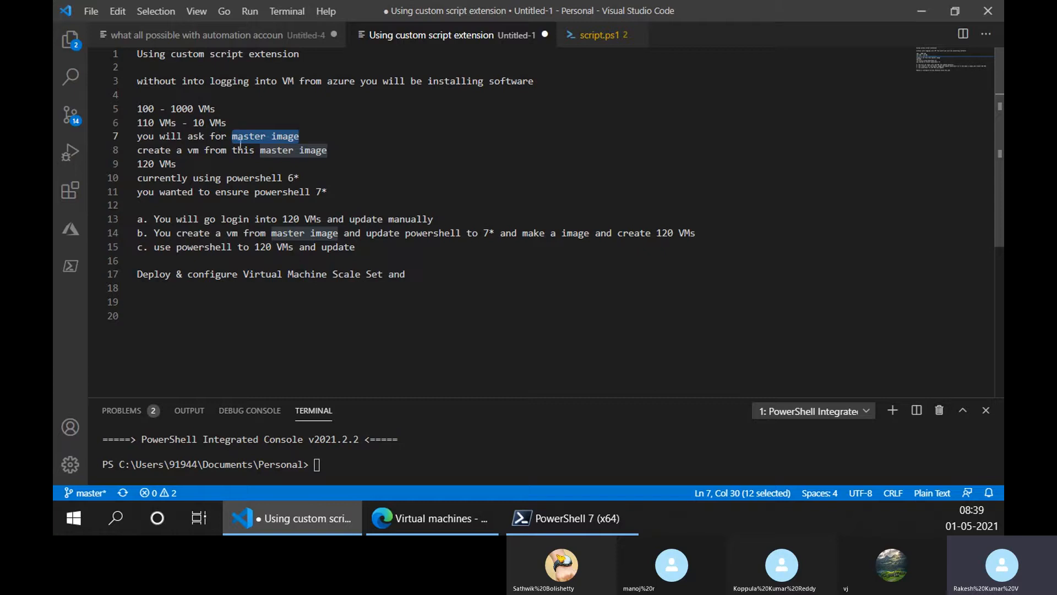
{"action": "left_click", "coordinate": [255, 247]}
{"action": "left_click_drag", "start_coordinate": [232, 136], "coordinate": [304, 135]}
- Add an indented line under option c reading "you will a list"
{"action": "left_click", "coordinate": [358, 250]}
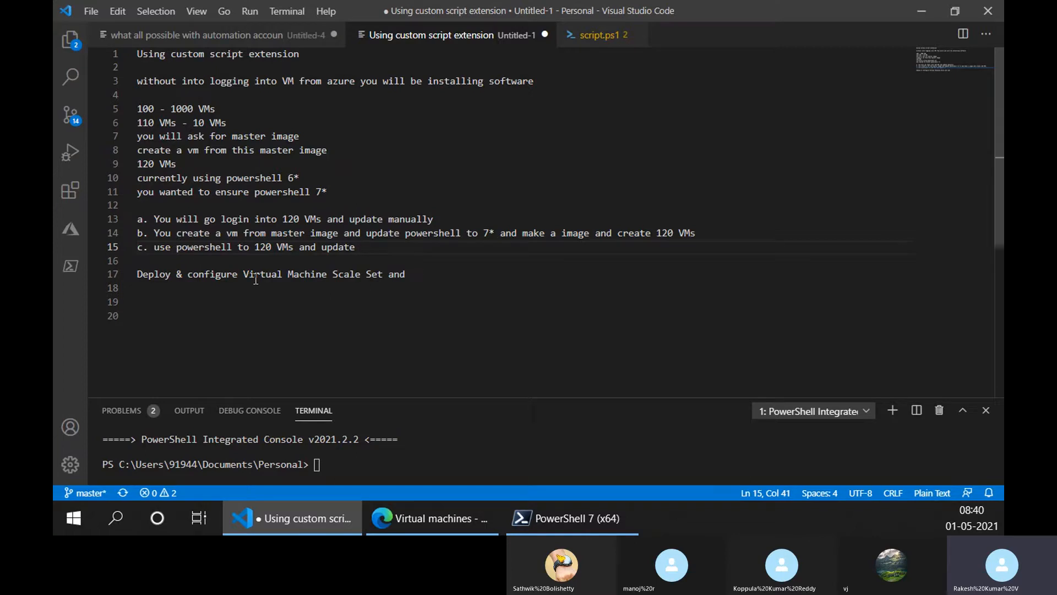
{"action": "key", "text": "Return"}
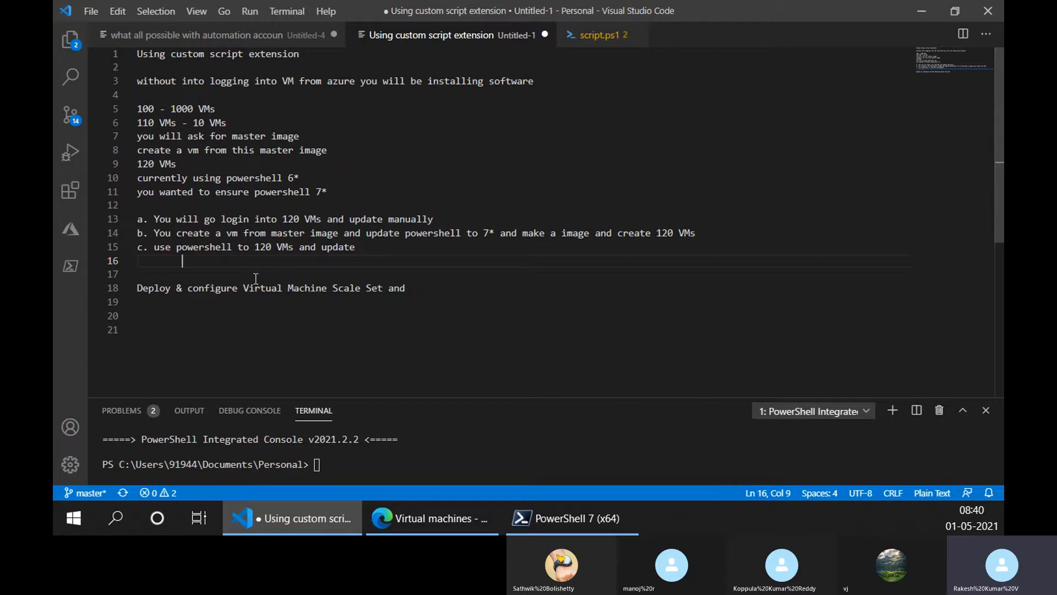
{"action": "type", "text": "you will "}
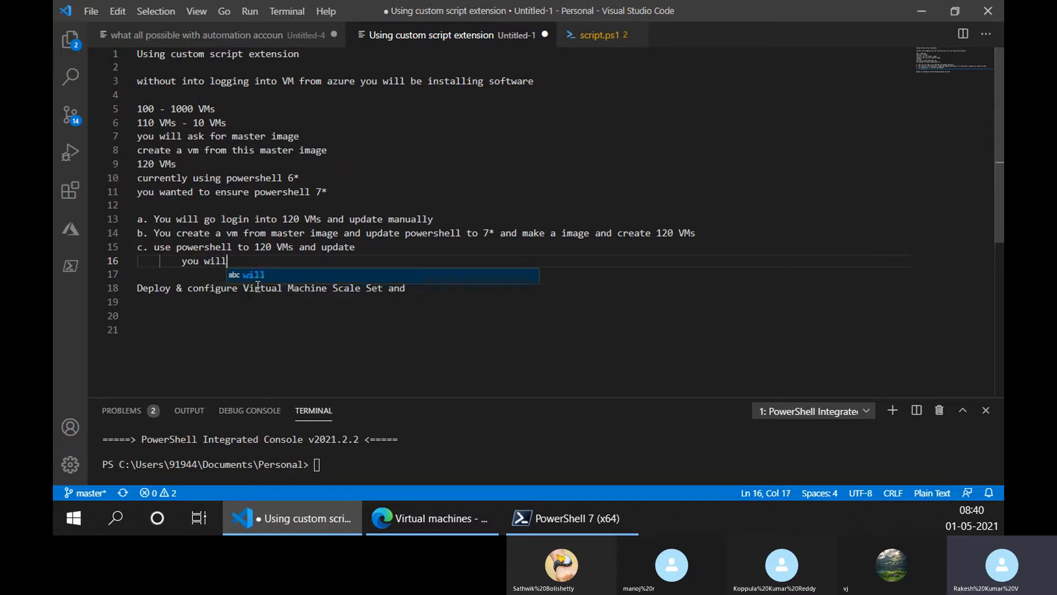
{"action": "type", "text": "a"}
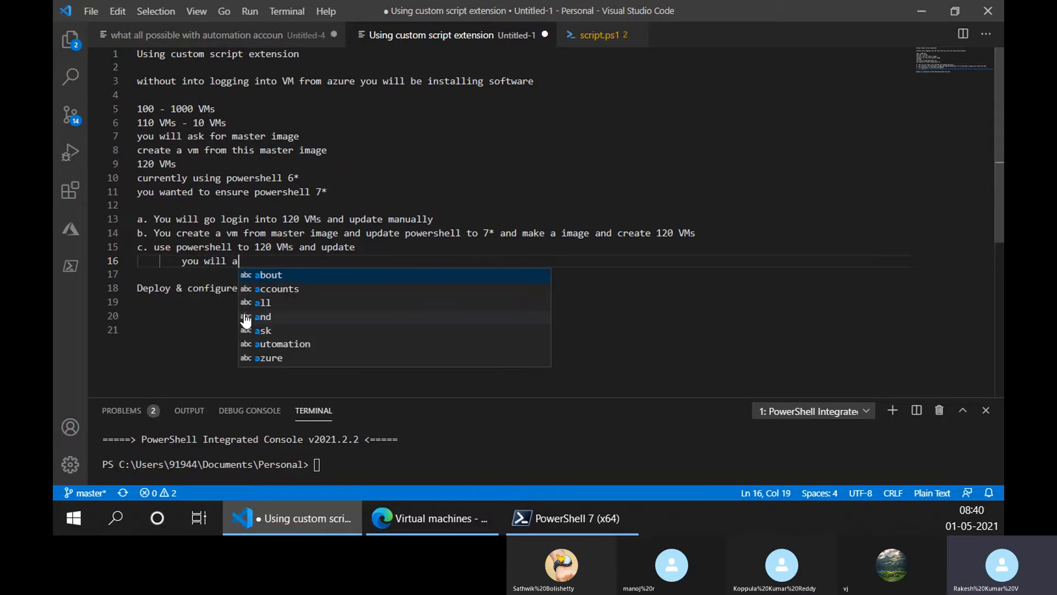
{"action": "key", "text": "BackSpace"}
{"action": "type", "text": "a list"}
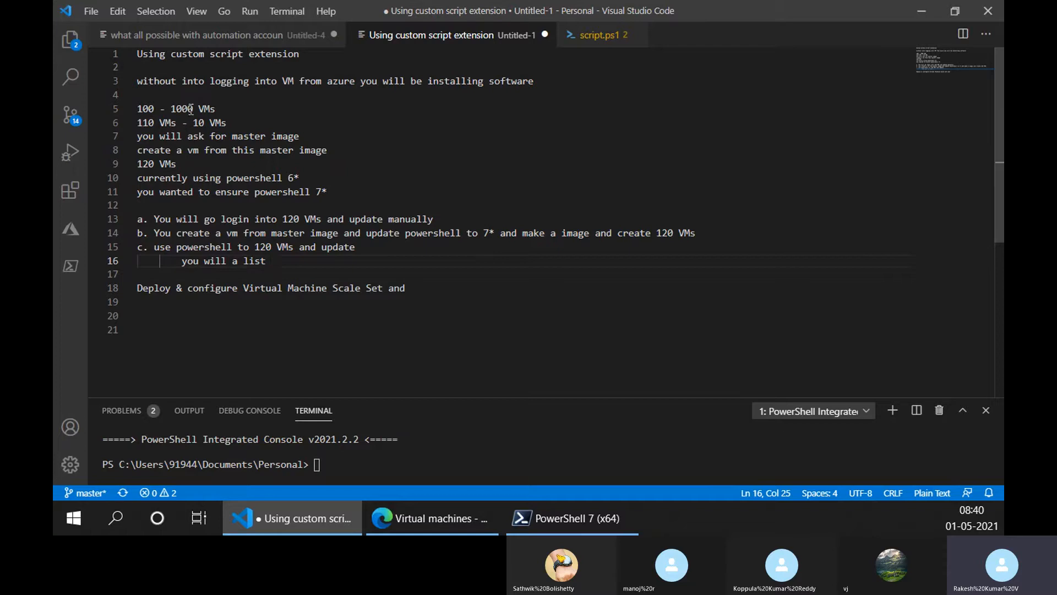
- Review the VM counts and extend the line under option c to "you will a have list VMs in an excel, resource group"
{"action": "left_click_drag", "start_coordinate": [193, 109], "coordinate": [172, 114]}
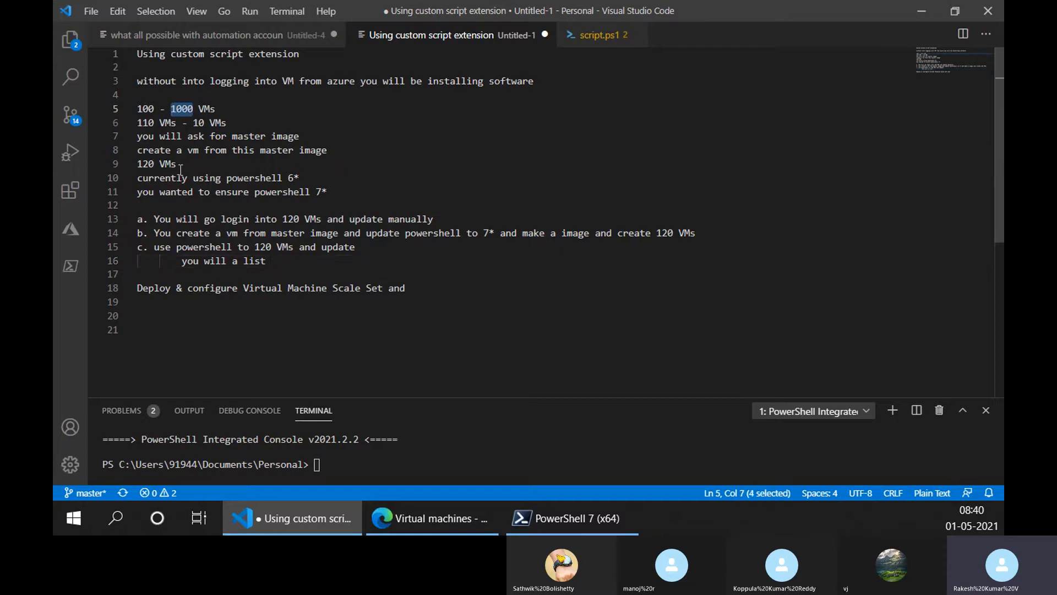
{"action": "left_click_drag", "start_coordinate": [181, 168], "coordinate": [138, 168]}
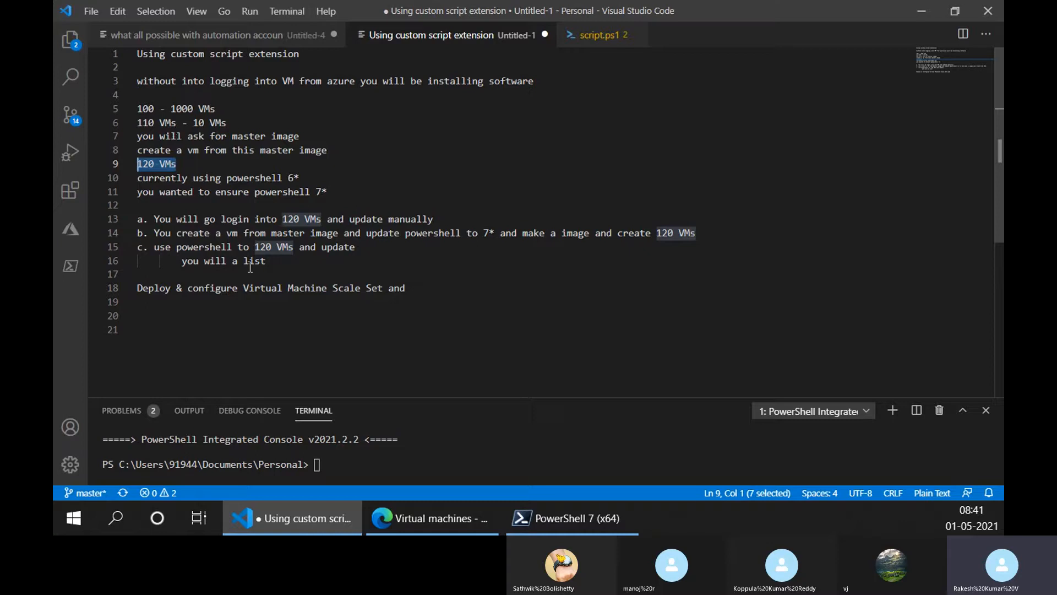
{"action": "left_click", "coordinate": [233, 262]}
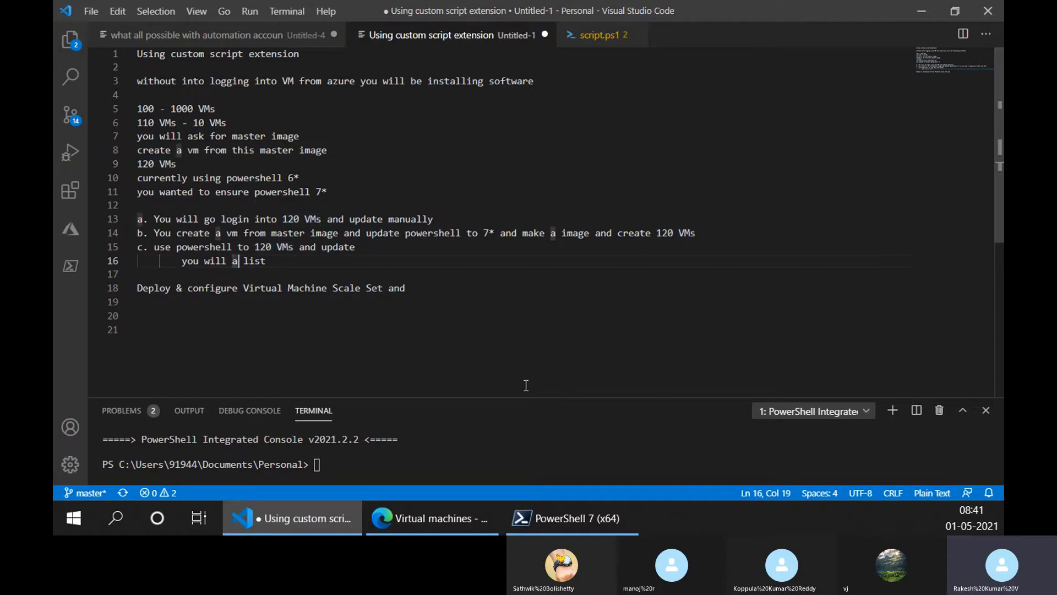
{"action": "type", "text": "have list"}
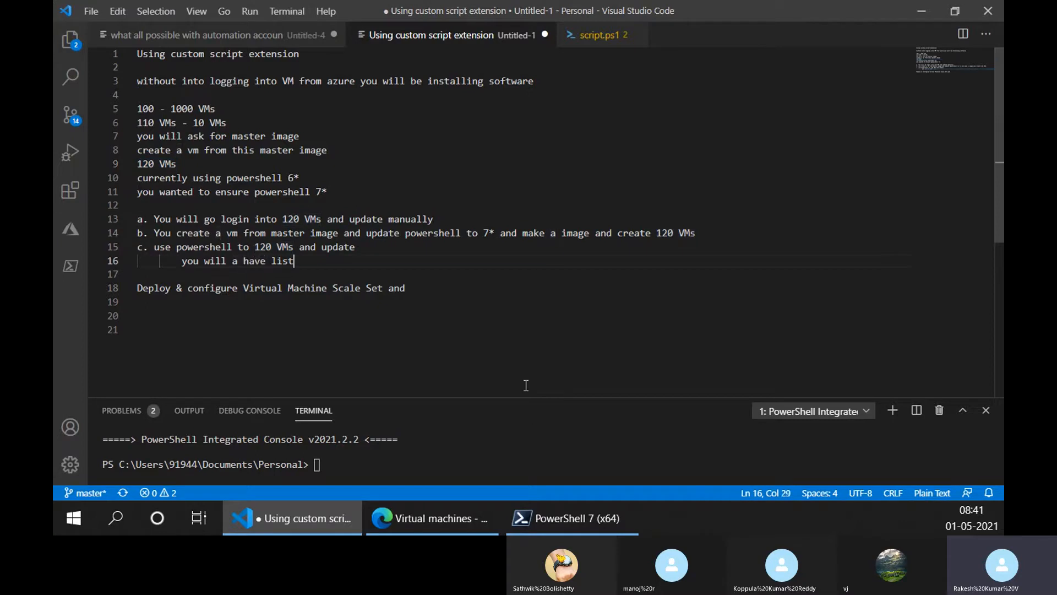
{"action": "type", "text": " VMs in an exce"}
{"action": "type", "text": "l, resource grou"}
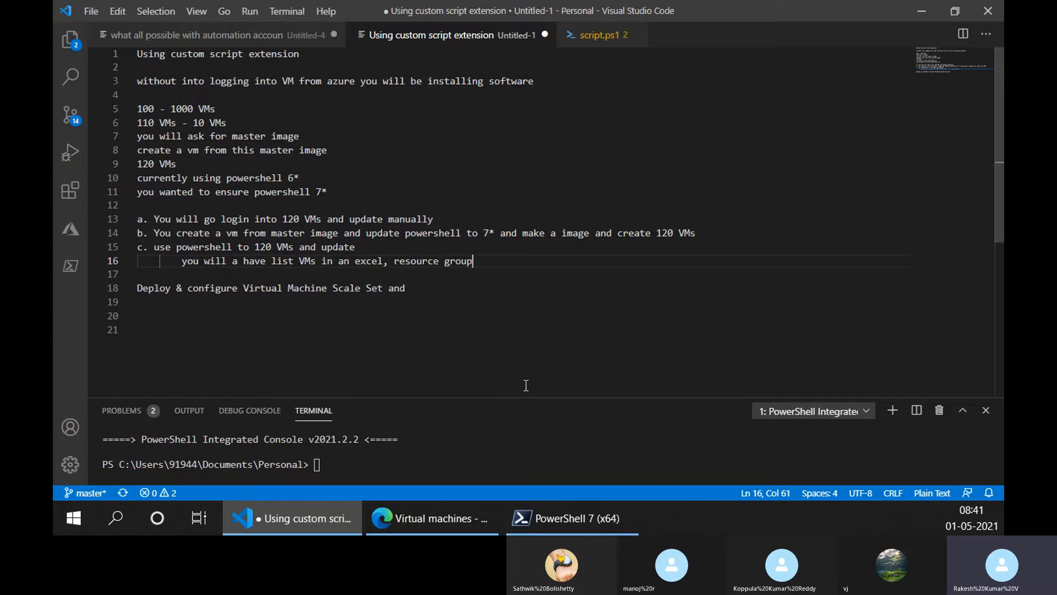
{"action": "type", "text": "p"}
- Switch to the Azure portal in the browser, open the demo-rg resource group and examine its resource list
{"action": "left_click", "coordinate": [432, 518]}
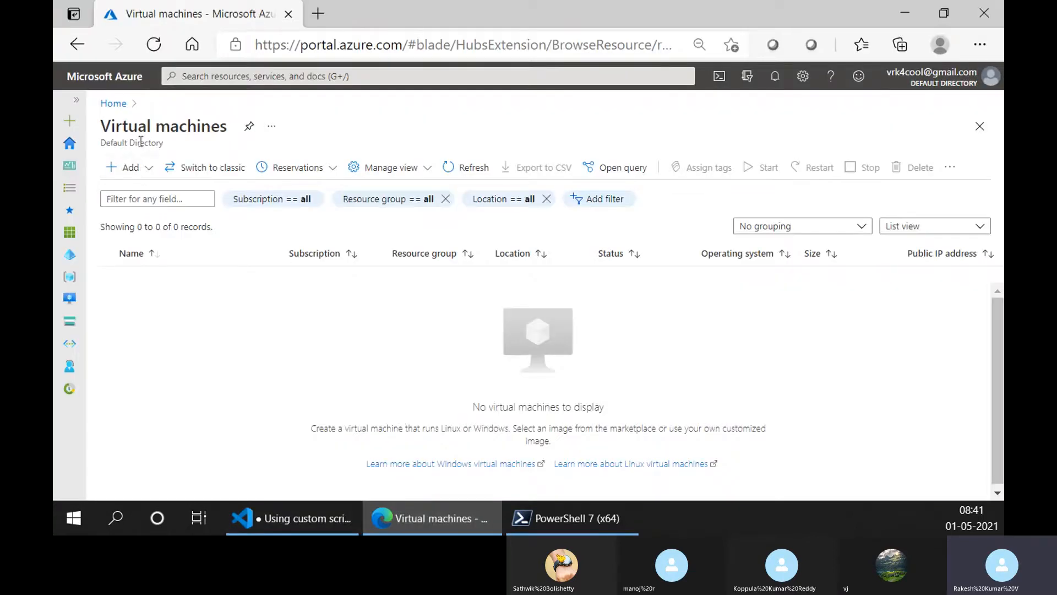
{"action": "left_click", "coordinate": [113, 104]}
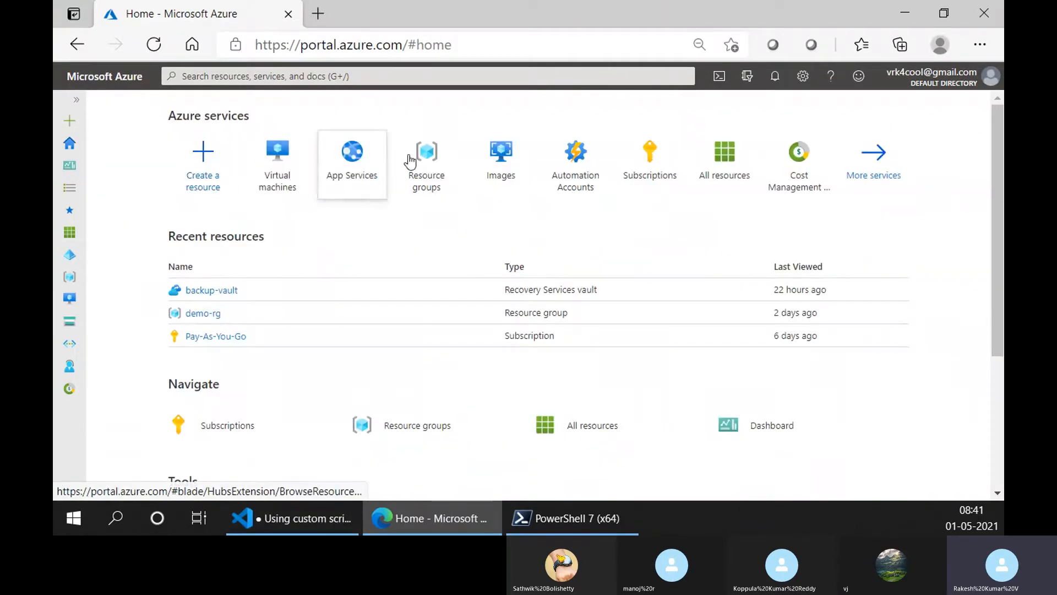
{"action": "left_click", "coordinate": [431, 174]}
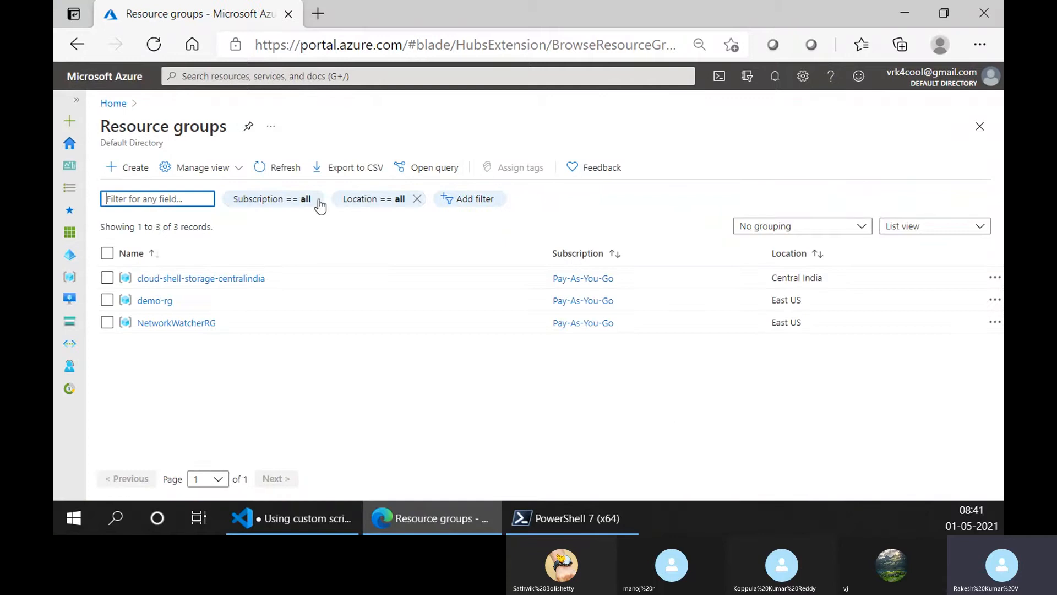
{"action": "left_click", "coordinate": [150, 301]}
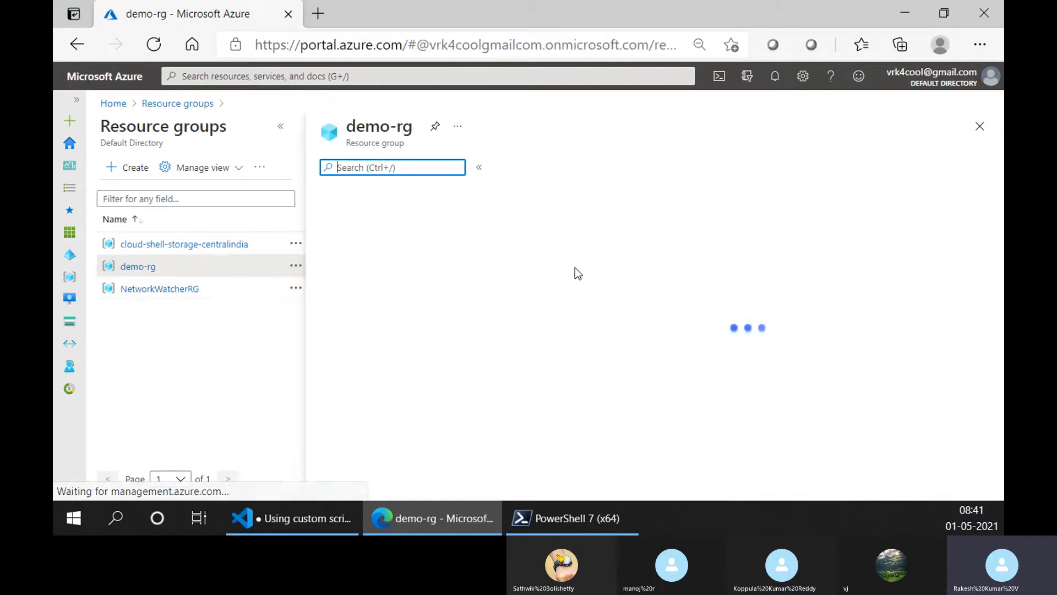
{"action": "left_click", "coordinate": [281, 126]}
{"action": "scroll", "coordinate": [468, 406], "scroll_direction": "down", "scroll_amount": 3}
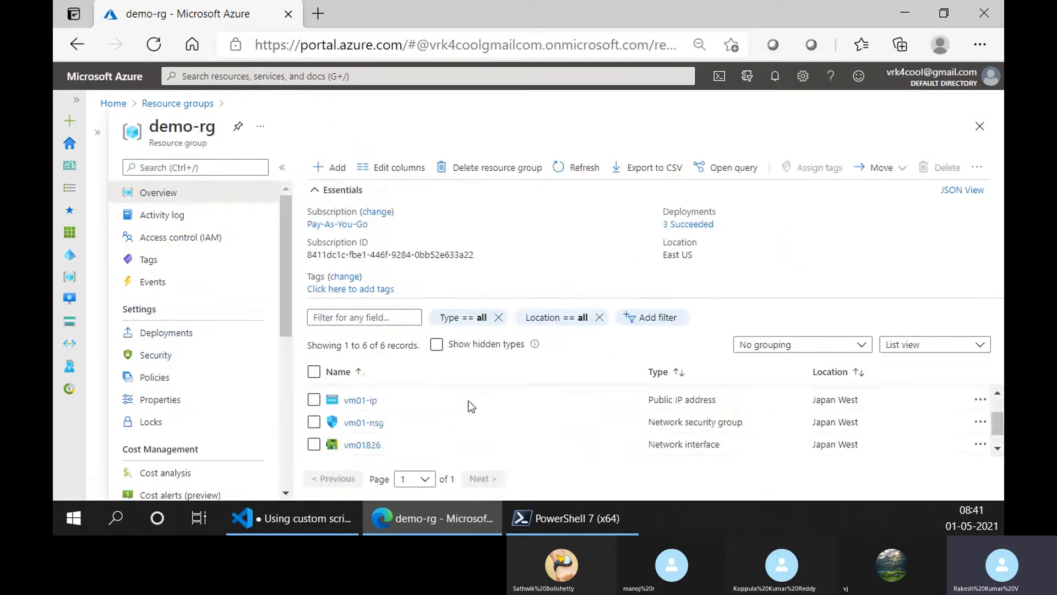
{"action": "scroll", "coordinate": [412, 420], "scroll_direction": "up", "scroll_amount": 3}
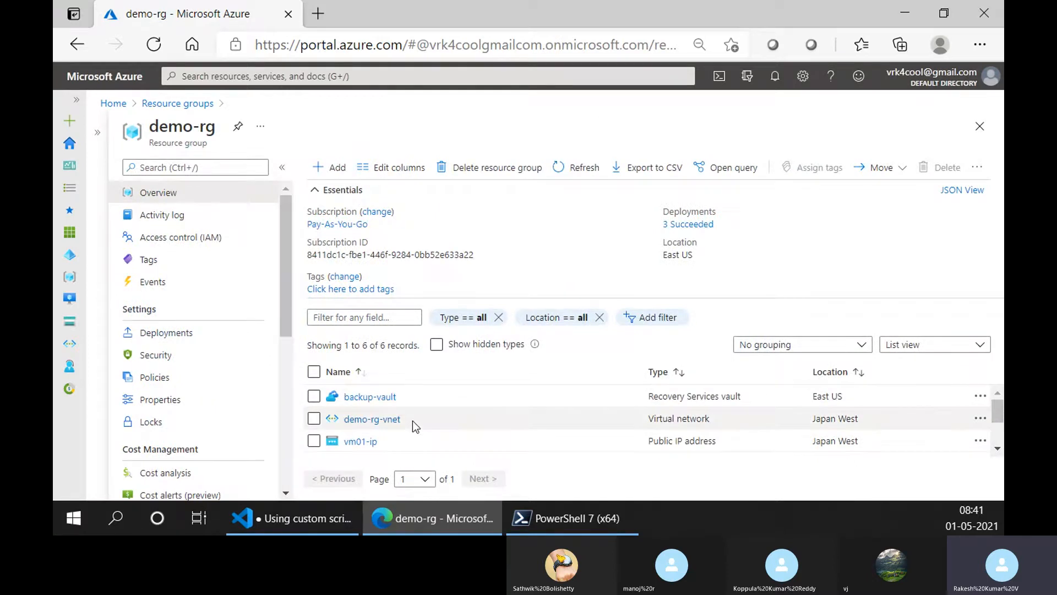
{"action": "scroll", "coordinate": [412, 421], "scroll_direction": "down", "scroll_amount": 3}
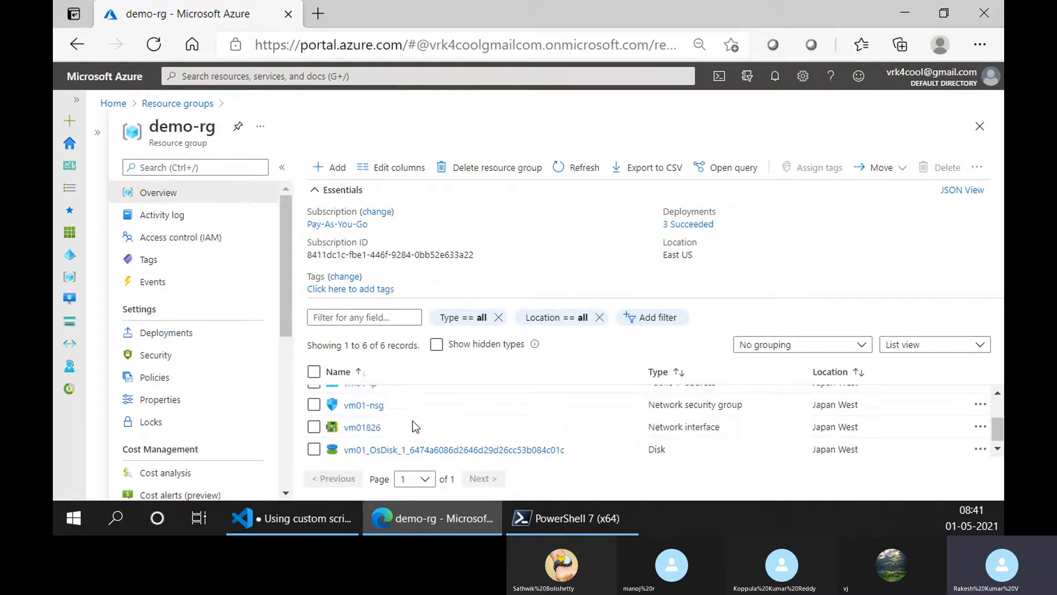
{"action": "scroll", "coordinate": [412, 421], "scroll_direction": "up", "scroll_amount": 1}
{"action": "scroll", "coordinate": [412, 421], "scroll_direction": "up", "scroll_amount": 2}
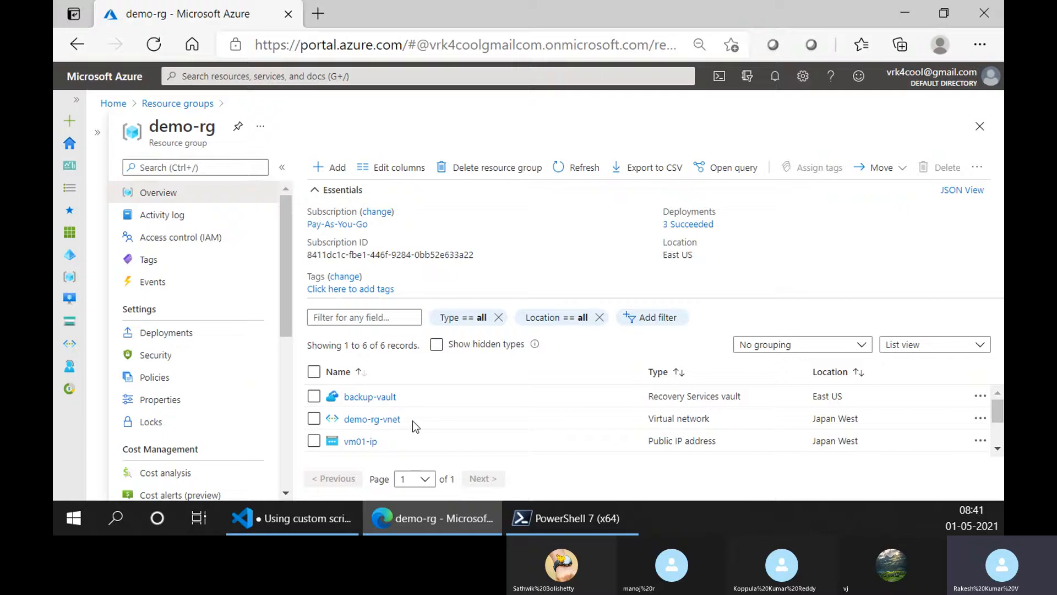
- Open the backup-vault Recovery Services vault from demo-rg and view its Backup page
{"action": "left_click", "coordinate": [383, 399]}
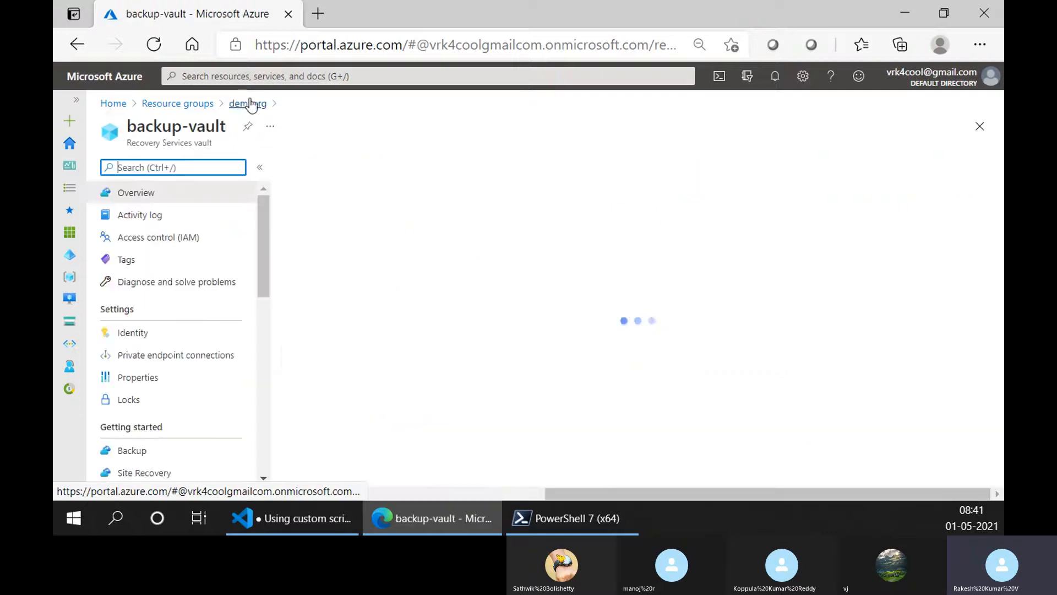
{"action": "left_click", "coordinate": [248, 103]}
{"action": "scroll", "coordinate": [380, 420], "scroll_direction": "down", "scroll_amount": 2}
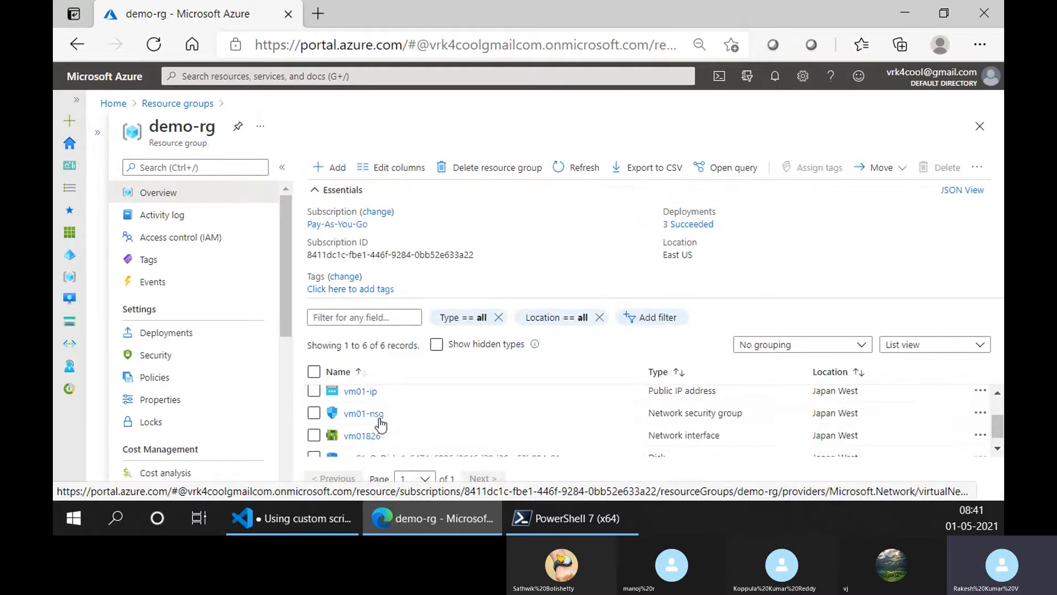
{"action": "scroll", "coordinate": [380, 423], "scroll_direction": "up", "scroll_amount": 2}
{"action": "left_click", "coordinate": [378, 400]}
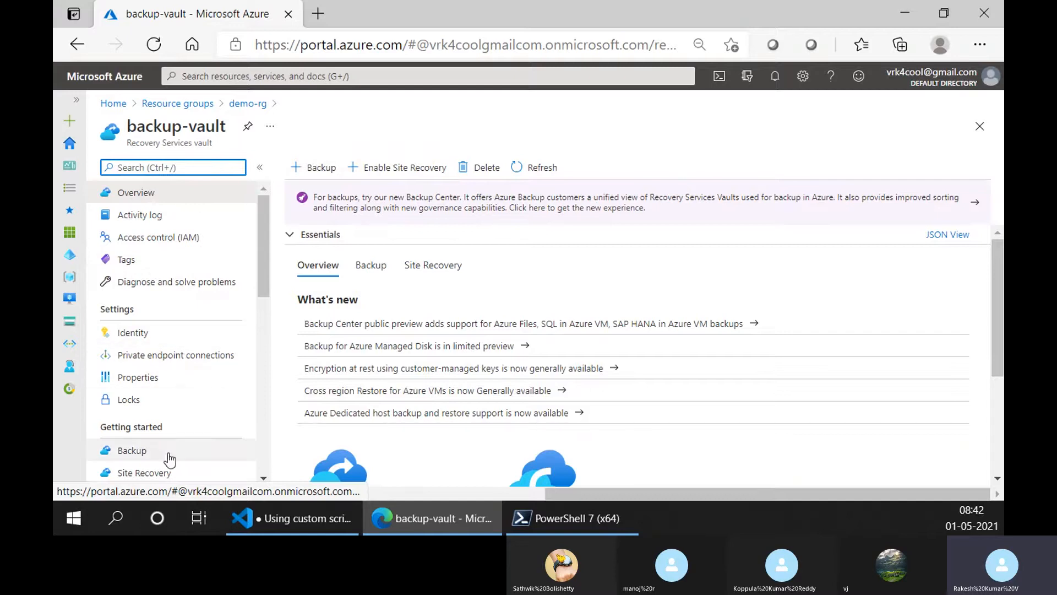
{"action": "left_click", "coordinate": [165, 455]}
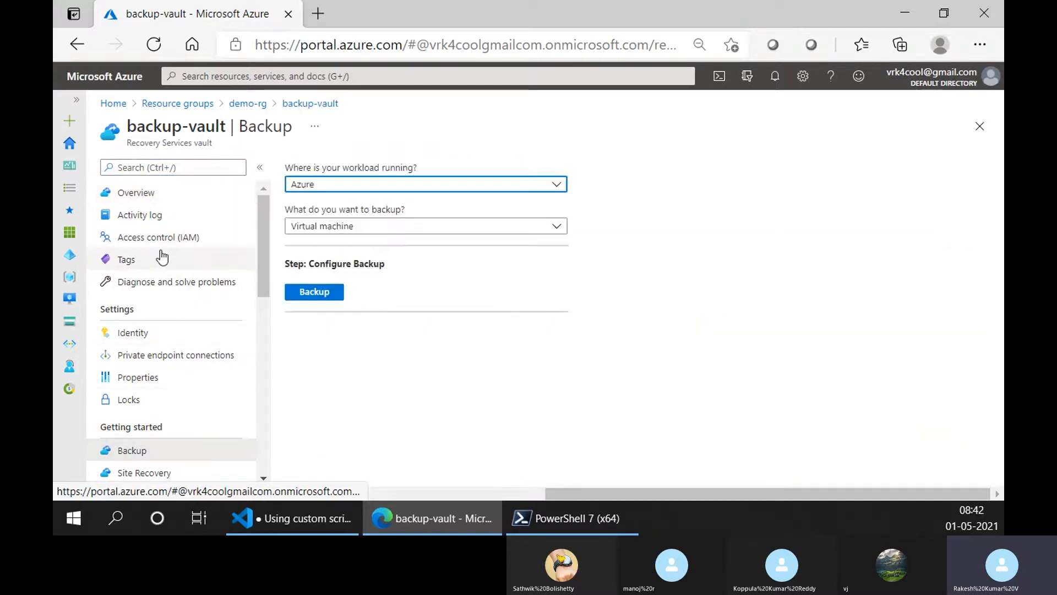
- Open backup-vault's properties and inspect its Backup Configuration and Security Settings
{"action": "left_click", "coordinate": [157, 380]}
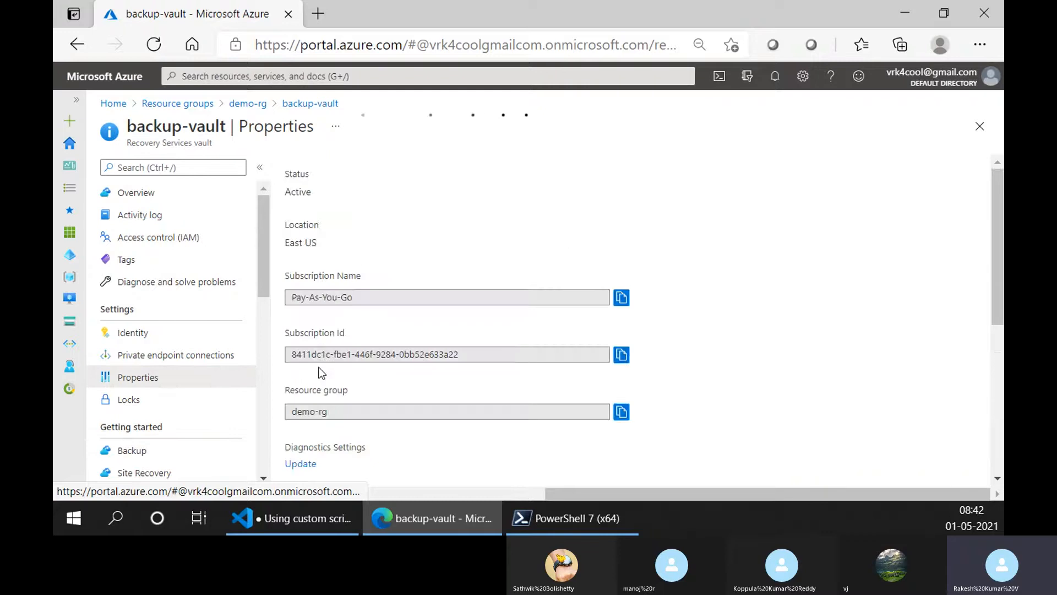
{"action": "scroll", "coordinate": [309, 337], "scroll_direction": "down", "scroll_amount": 5}
{"action": "scroll", "coordinate": [308, 337], "scroll_direction": "up", "scroll_amount": 2}
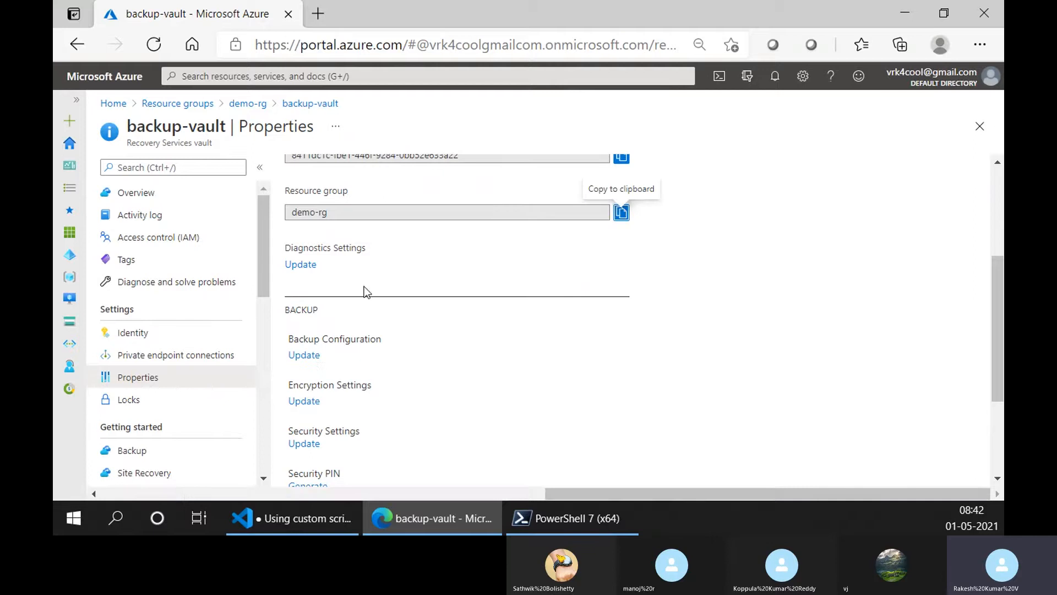
{"action": "scroll", "coordinate": [331, 238], "scroll_direction": "up", "scroll_amount": 4}
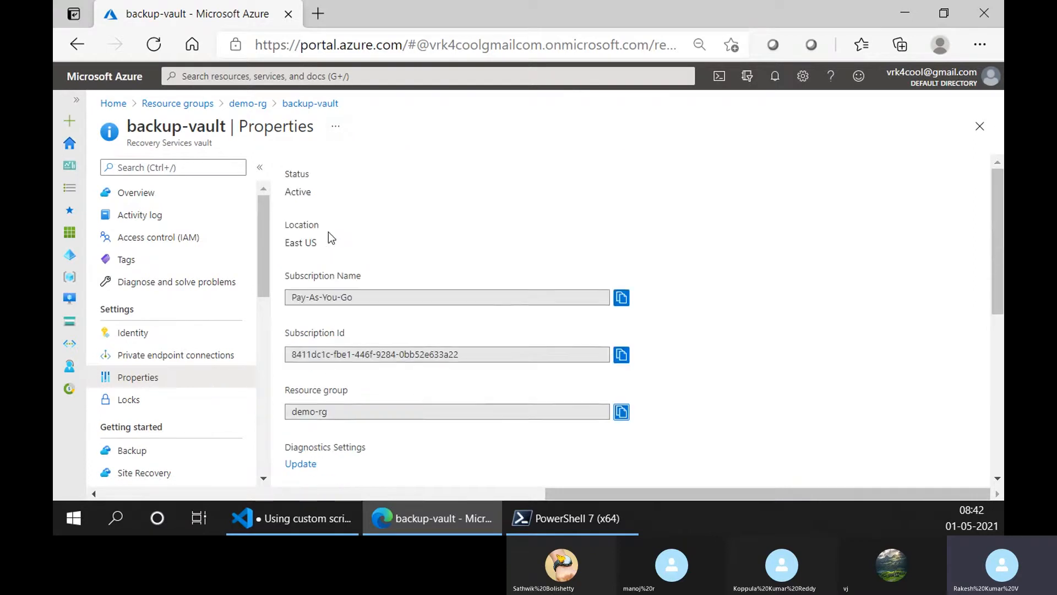
{"action": "scroll", "coordinate": [331, 238], "scroll_direction": "down", "scroll_amount": 4}
{"action": "left_click", "coordinate": [317, 358]}
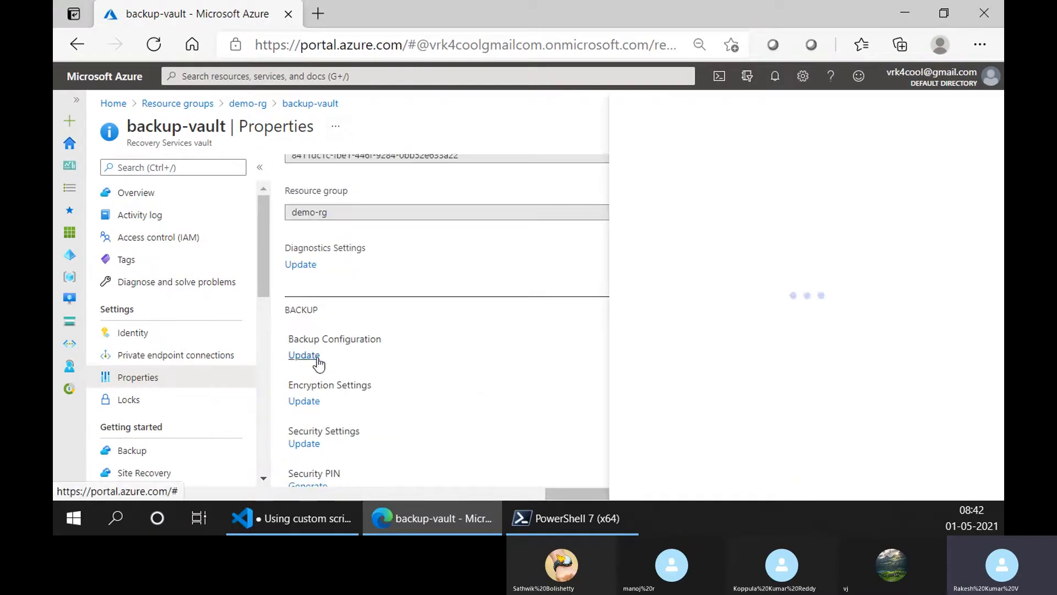
{"action": "scroll", "coordinate": [318, 364], "scroll_direction": "down", "scroll_amount": 2}
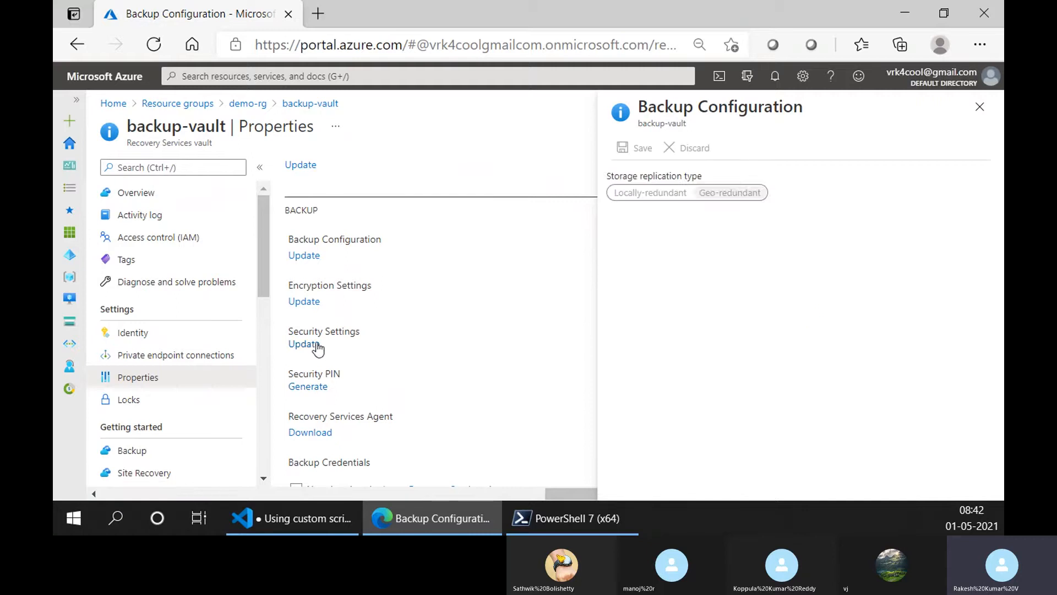
{"action": "left_click", "coordinate": [311, 343]}
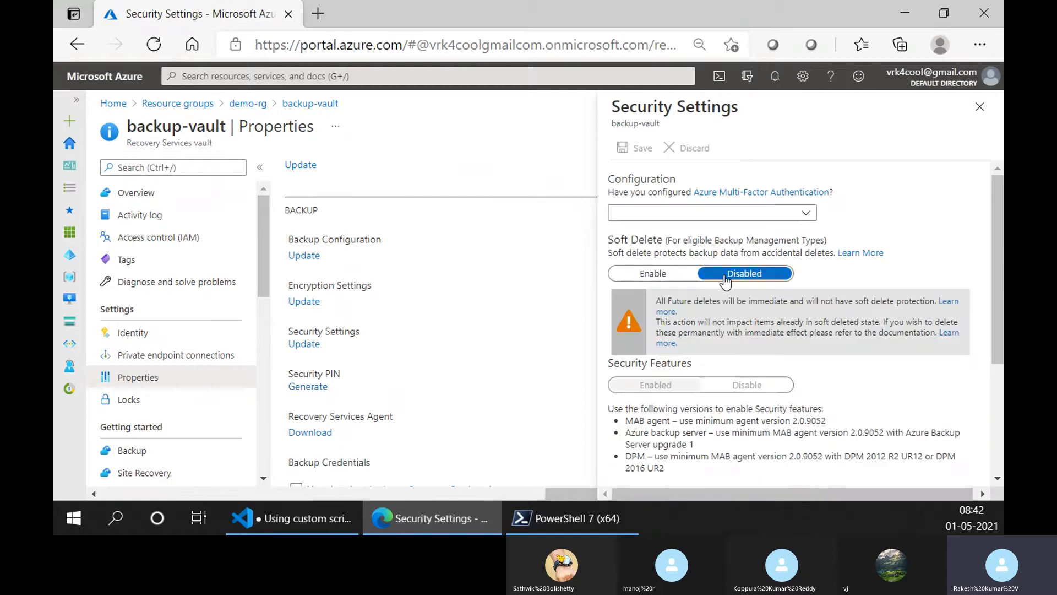
- Close Security Settings and view backup-vault's Backup items, Backup and Backup policies pages
{"action": "left_click", "coordinate": [980, 107]}
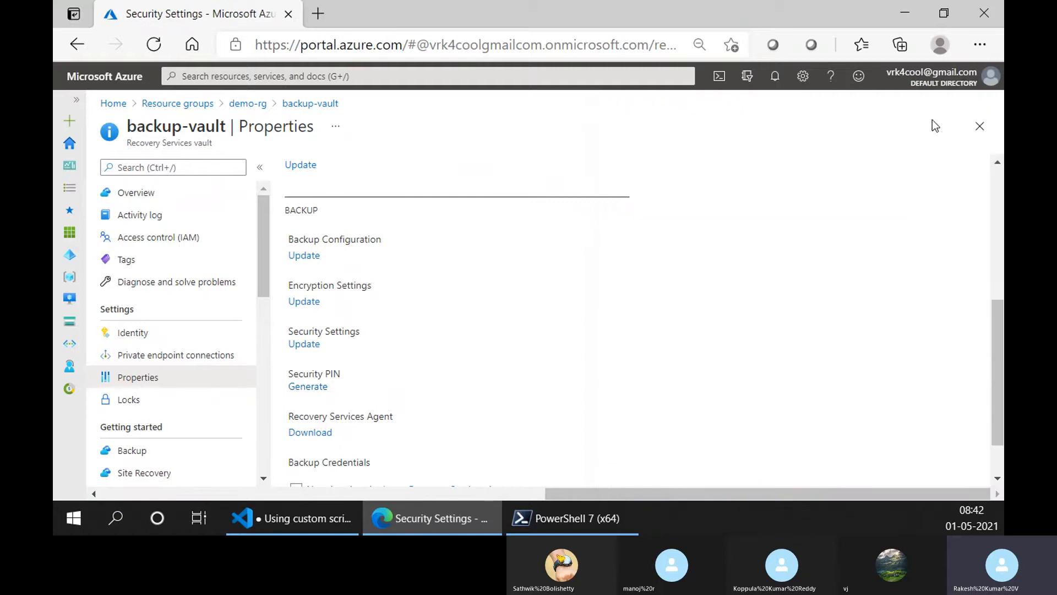
{"action": "scroll", "coordinate": [208, 378], "scroll_direction": "down", "scroll_amount": 4}
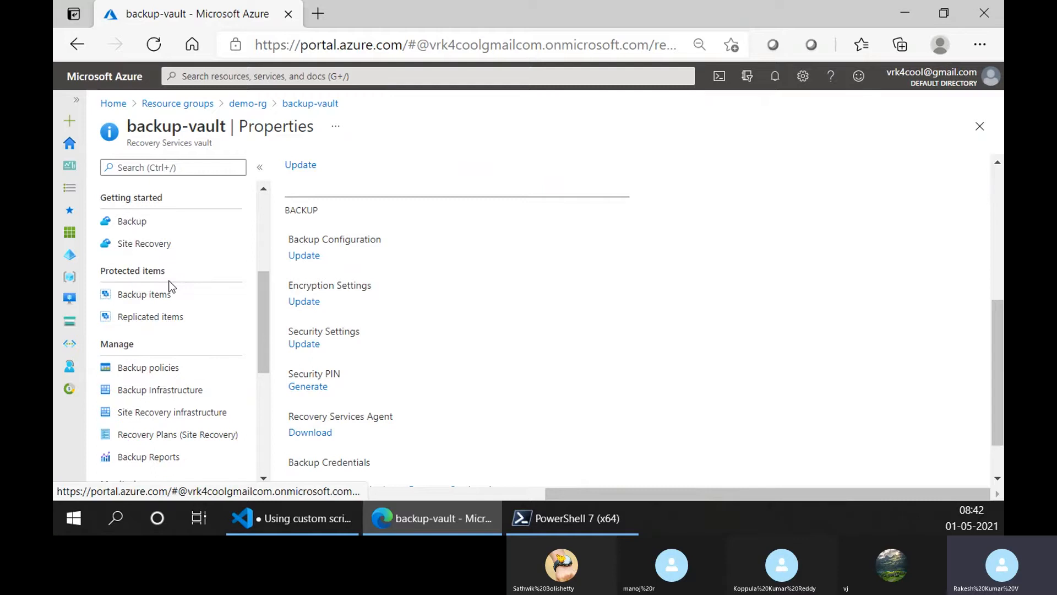
{"action": "left_click", "coordinate": [173, 291]}
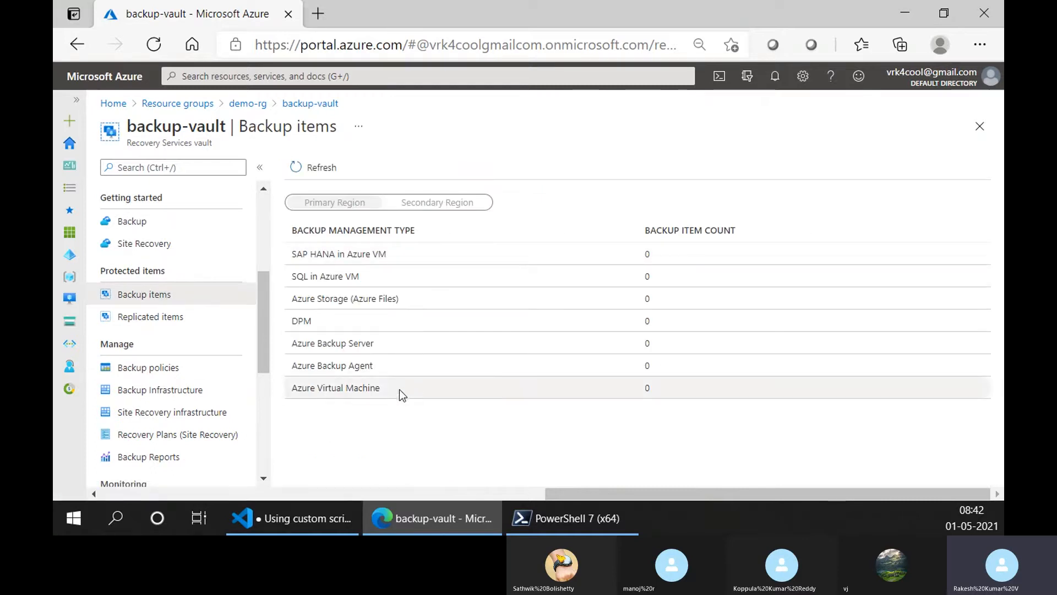
{"action": "left_click", "coordinate": [170, 226]}
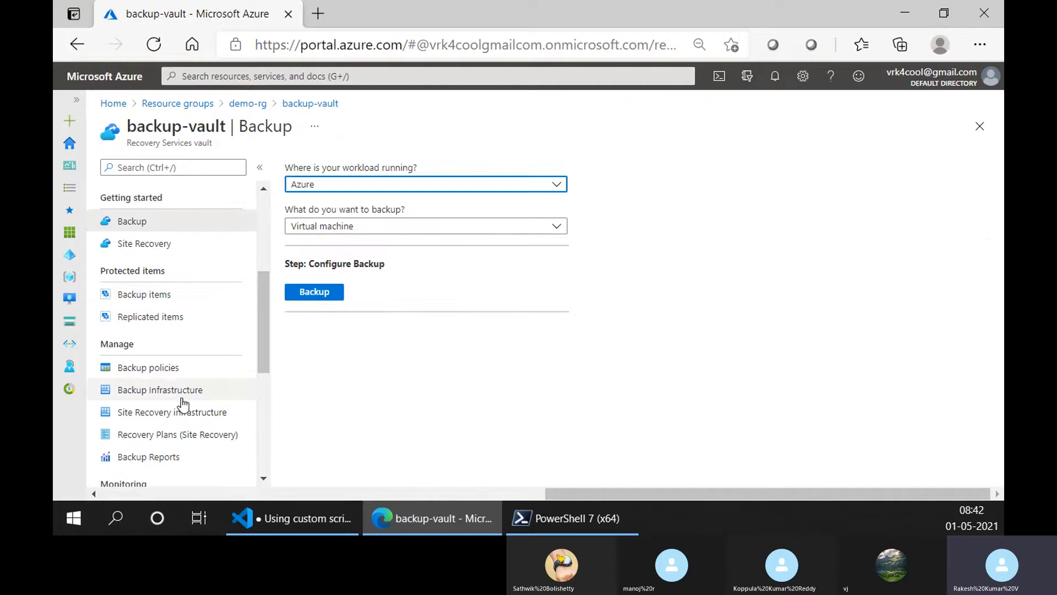
{"action": "left_click", "coordinate": [173, 379]}
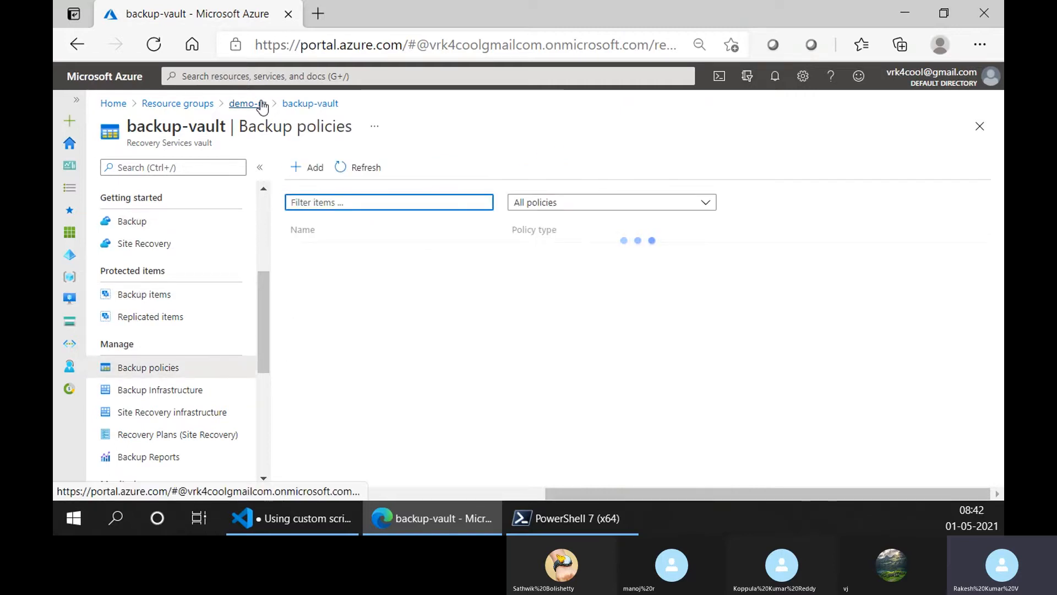
- Reopen backup-vault from the demo-rg resource group and view its Backup Jobs
{"action": "left_click", "coordinate": [261, 103]}
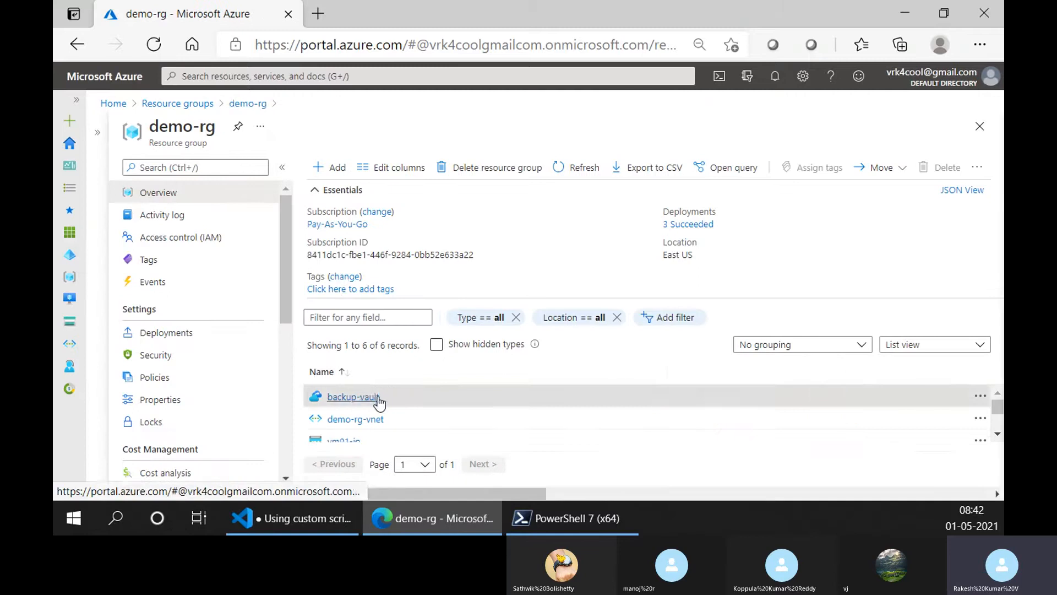
{"action": "left_click", "coordinate": [378, 398]}
{"action": "scroll", "coordinate": [221, 371], "scroll_direction": "down", "scroll_amount": 5}
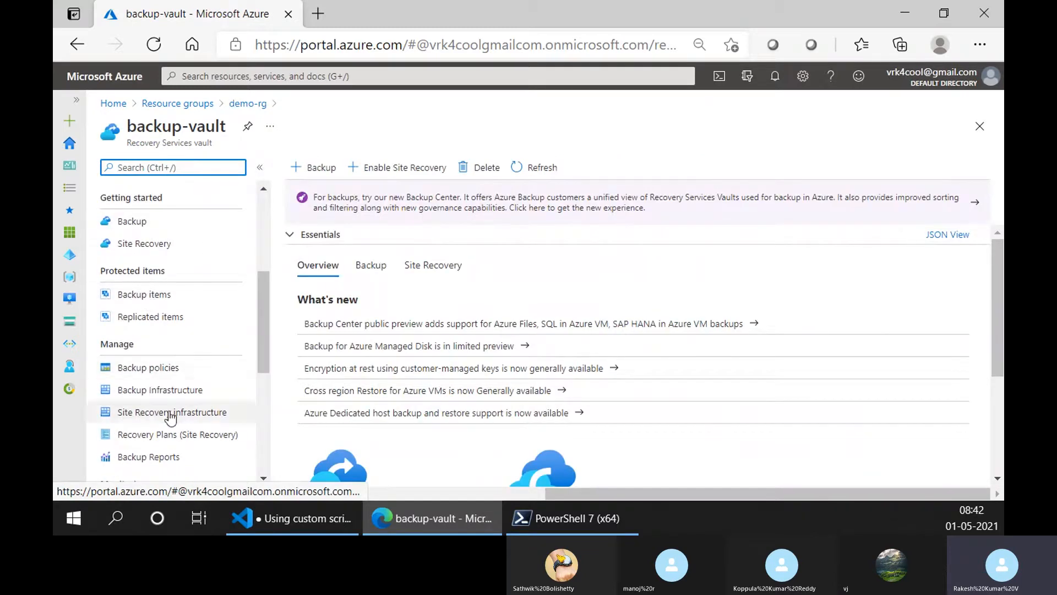
{"action": "scroll", "coordinate": [178, 377], "scroll_direction": "down", "scroll_amount": 5}
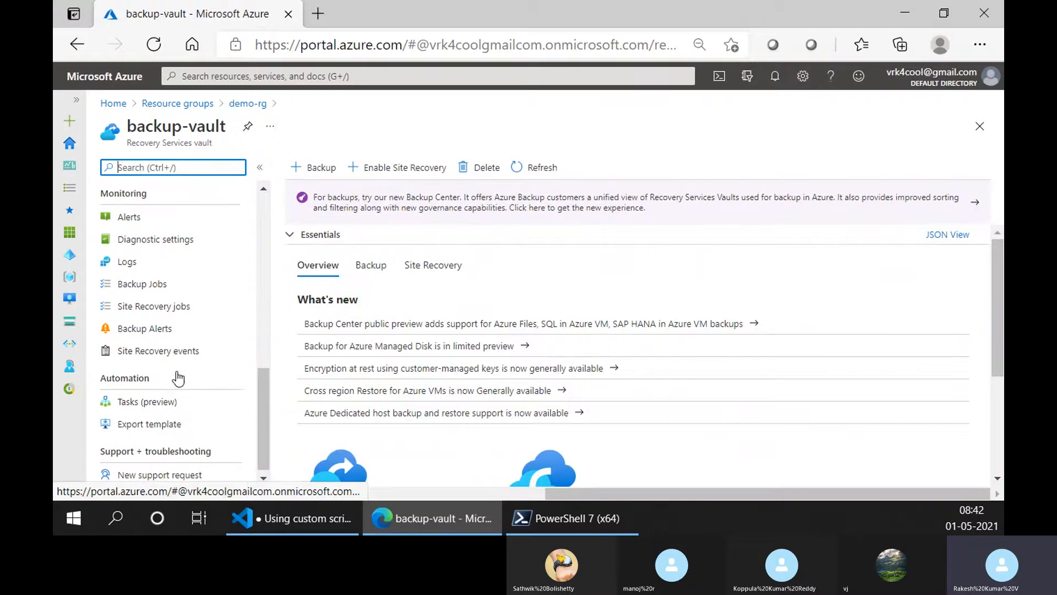
{"action": "left_click", "coordinate": [144, 279]}
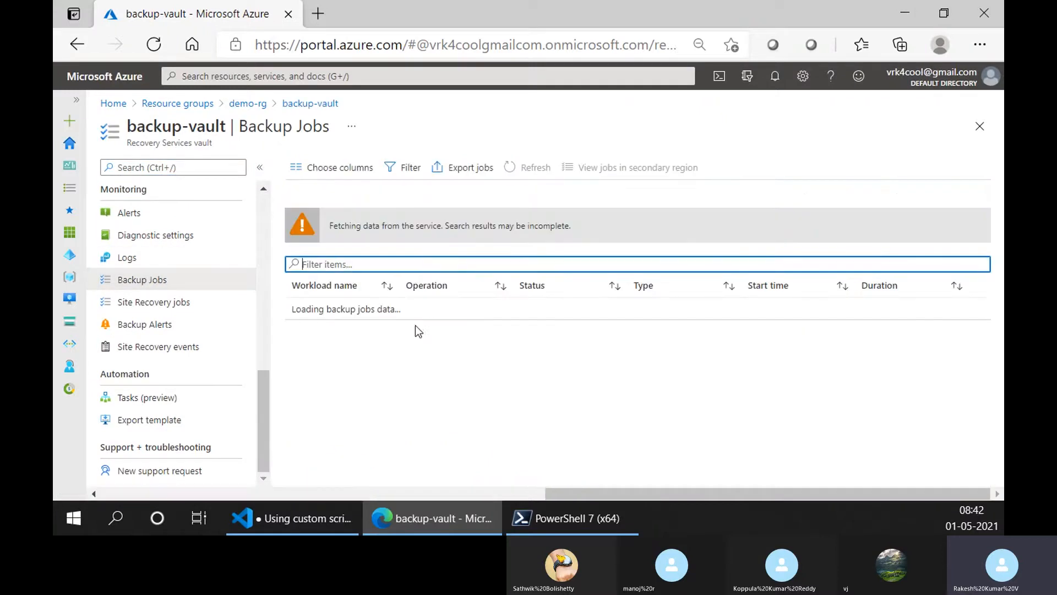
- Open backup-vault from demo-rg again and check the Soft Delete setting under its properties' Security Settings
{"action": "left_click", "coordinate": [247, 104]}
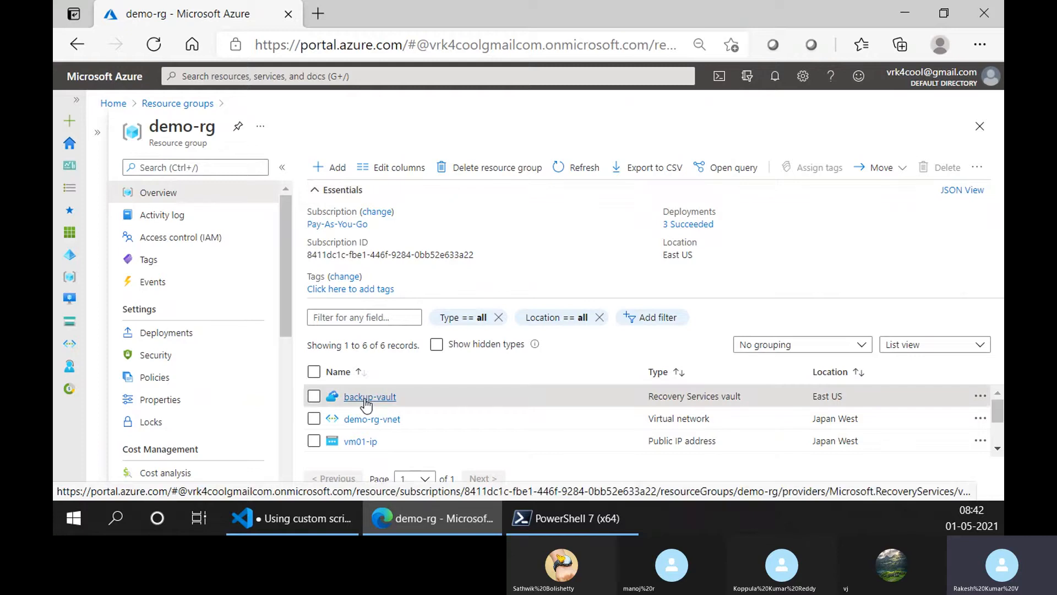
{"action": "left_click", "coordinate": [366, 398]}
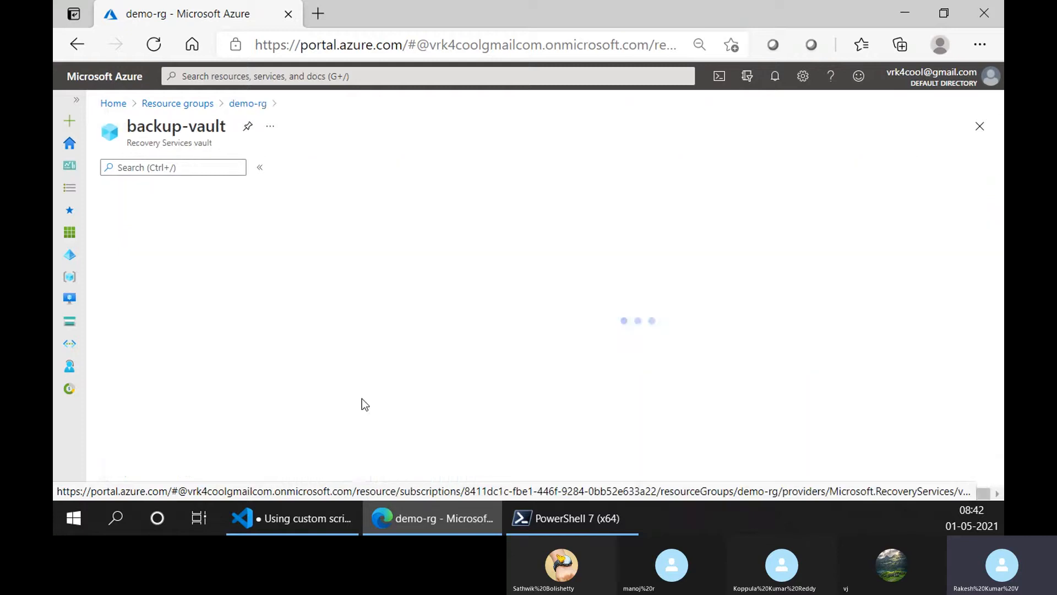
{"action": "scroll", "coordinate": [177, 407], "scroll_direction": "down", "scroll_amount": 1}
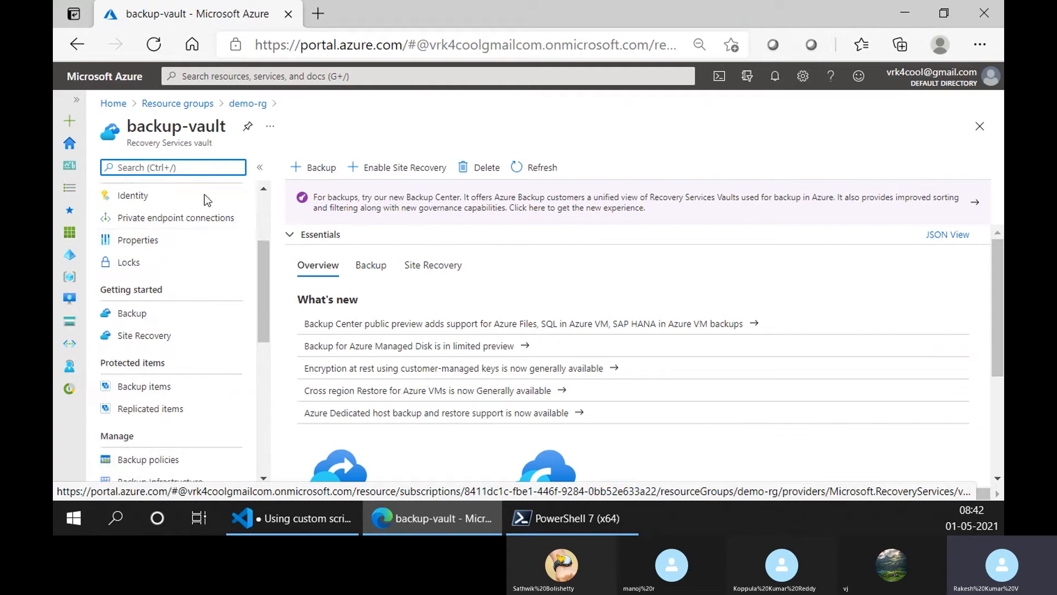
{"action": "left_click", "coordinate": [195, 386]}
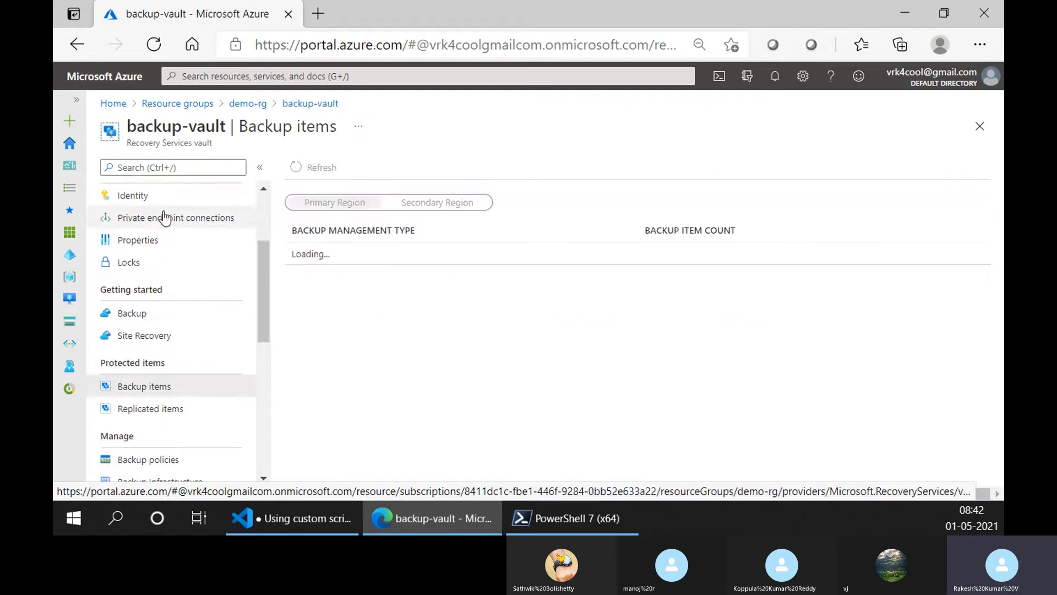
{"action": "left_click", "coordinate": [132, 239]}
{"action": "scroll", "coordinate": [333, 428], "scroll_direction": "down", "scroll_amount": 5}
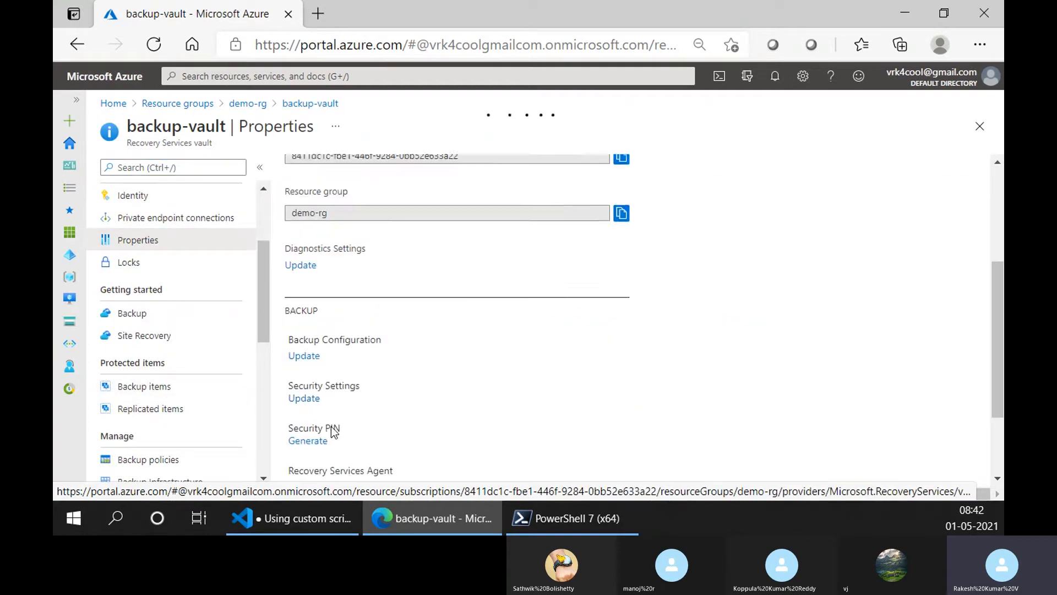
{"action": "left_click", "coordinate": [305, 397]}
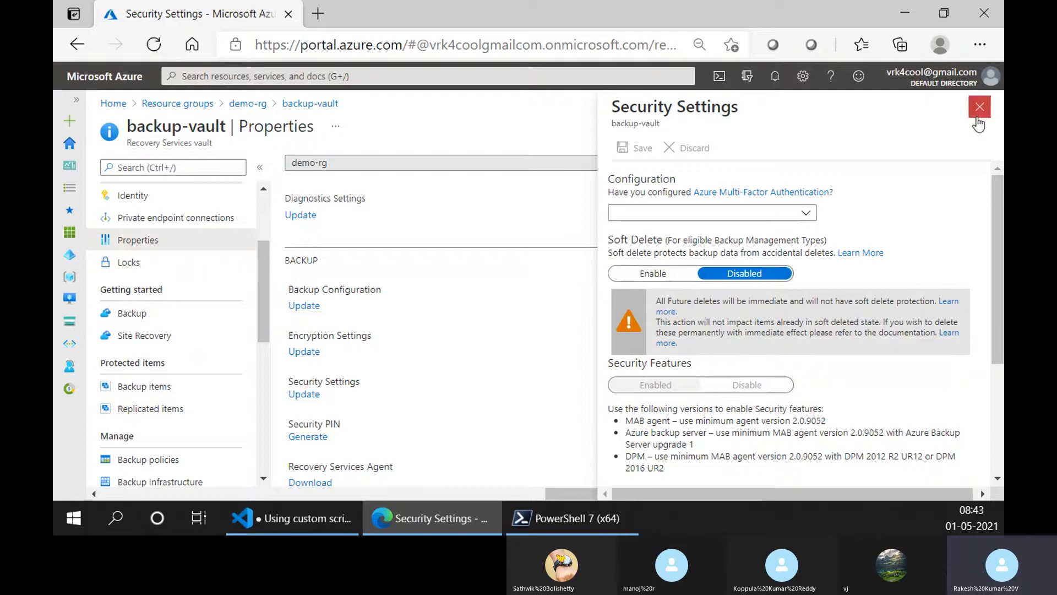
{"action": "left_click", "coordinate": [980, 107]}
- Check backup-vault's backup items, including the Azure Virtual Machine entries, and return to the vault's item list
{"action": "left_click", "coordinate": [160, 388]}
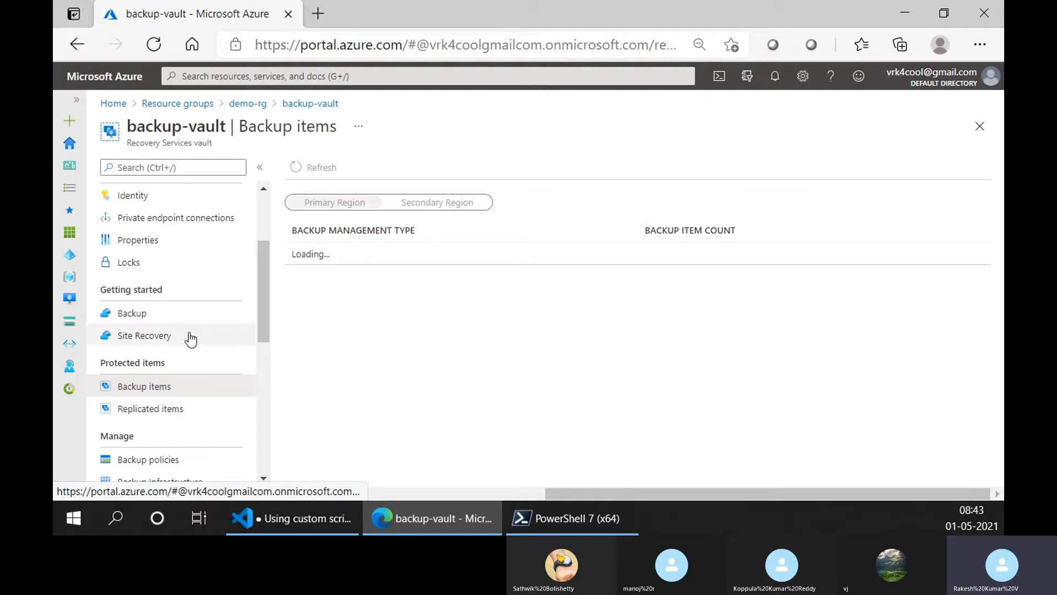
{"action": "left_click", "coordinate": [187, 318]}
{"action": "left_click", "coordinate": [183, 388]}
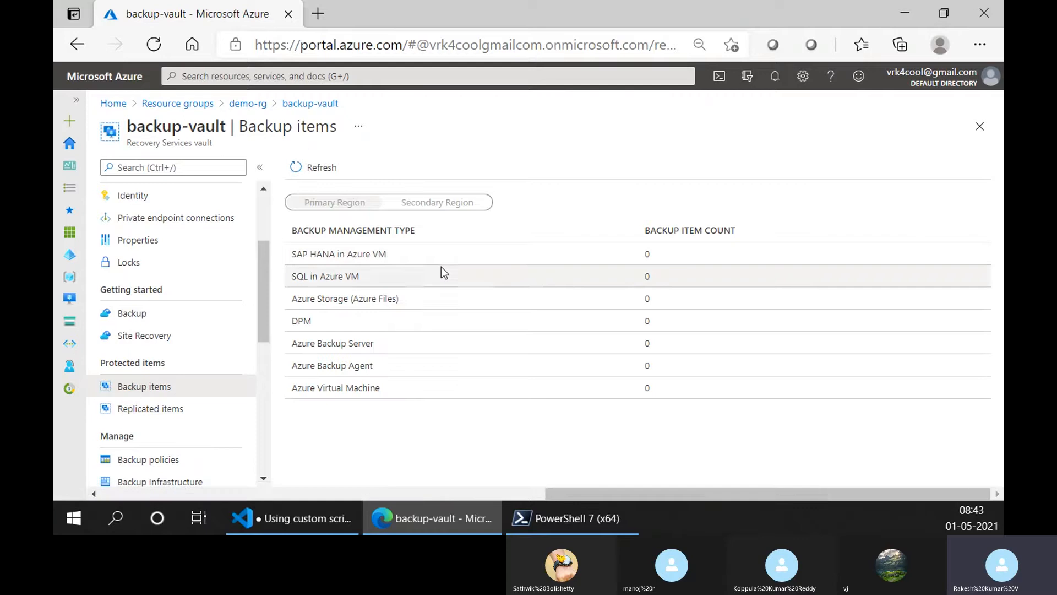
{"action": "left_click", "coordinate": [415, 388]}
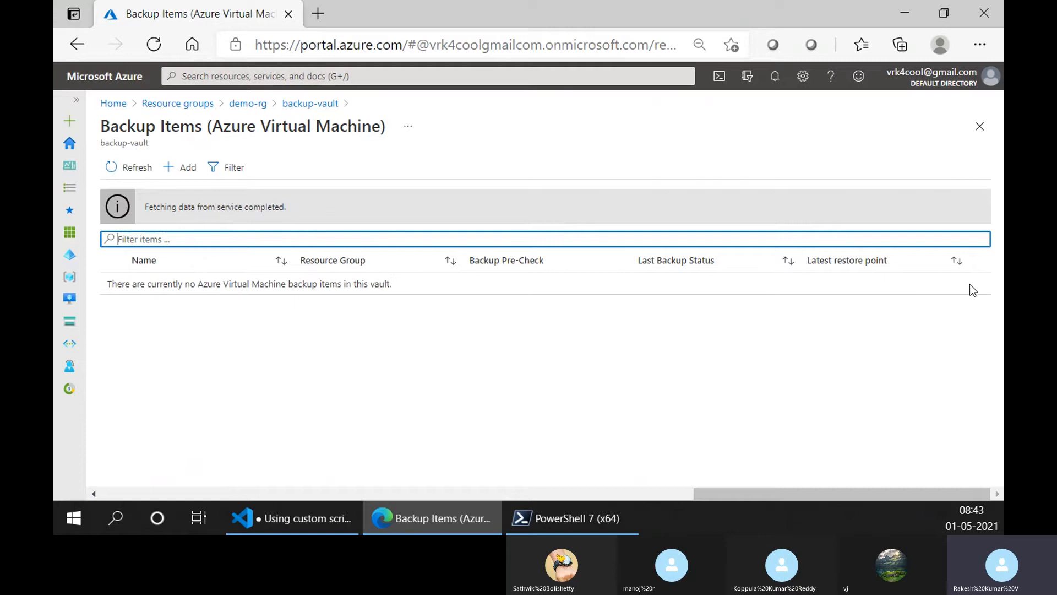
{"action": "left_click", "coordinate": [970, 285]}
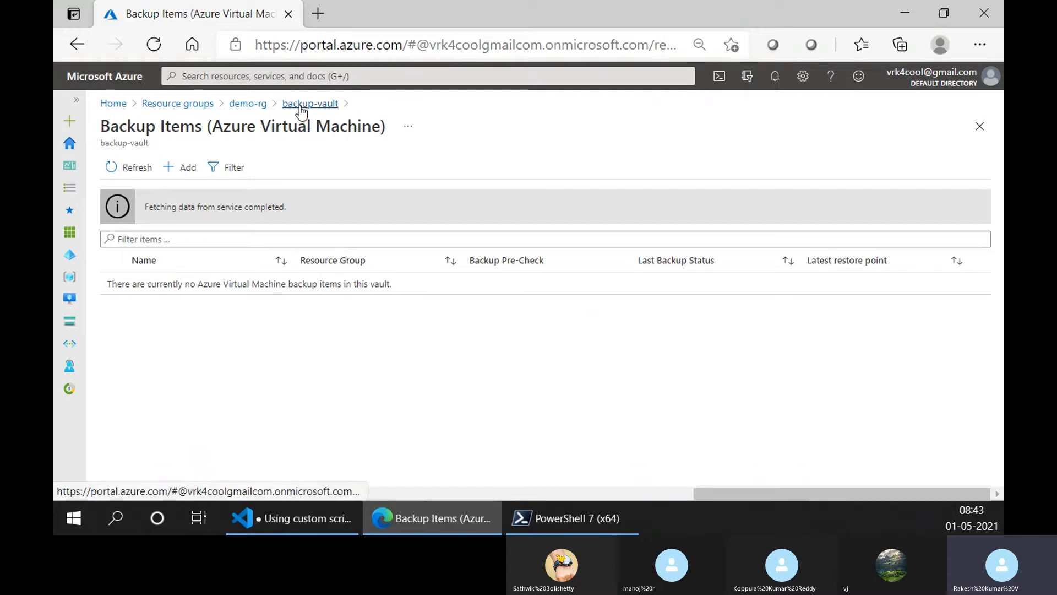
{"action": "left_click", "coordinate": [302, 108]}
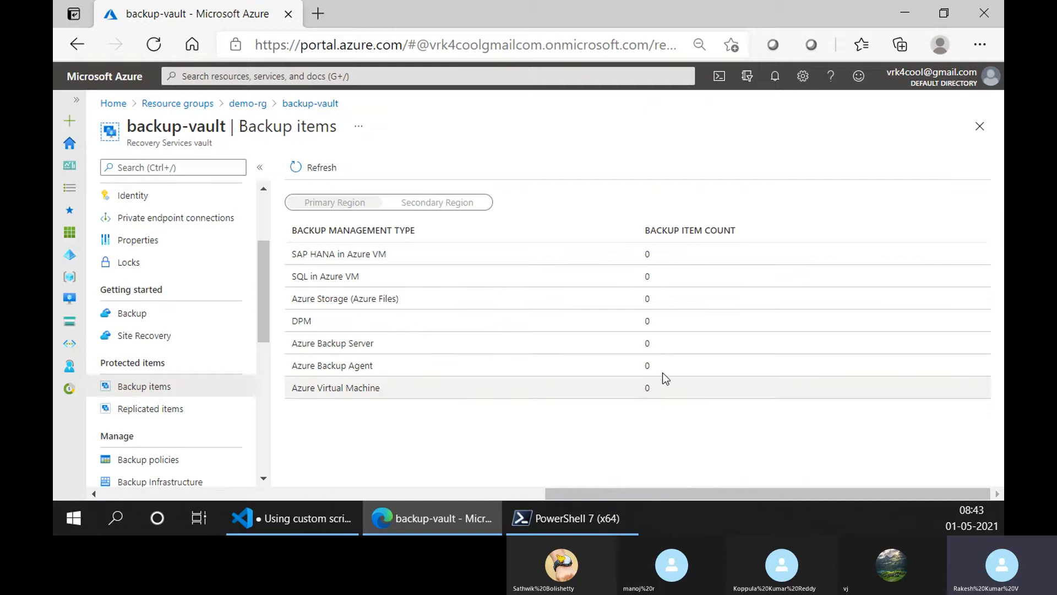
- Delete the demo-rg resource group, confirming with its name, and return to the resource groups list
{"action": "scroll", "coordinate": [154, 236], "scroll_direction": "up", "scroll_amount": 3}
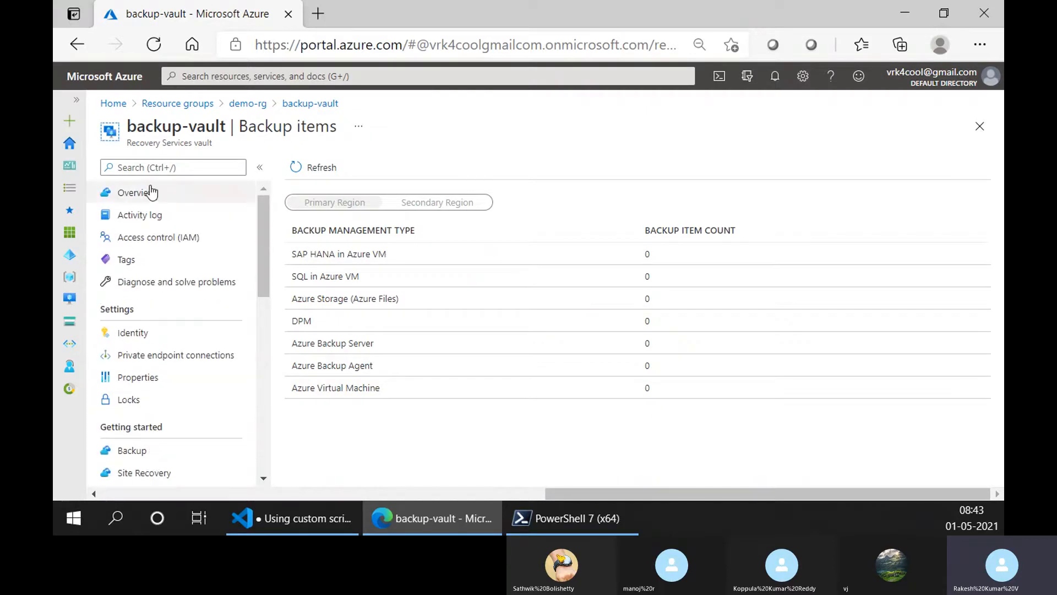
{"action": "left_click", "coordinate": [152, 192]}
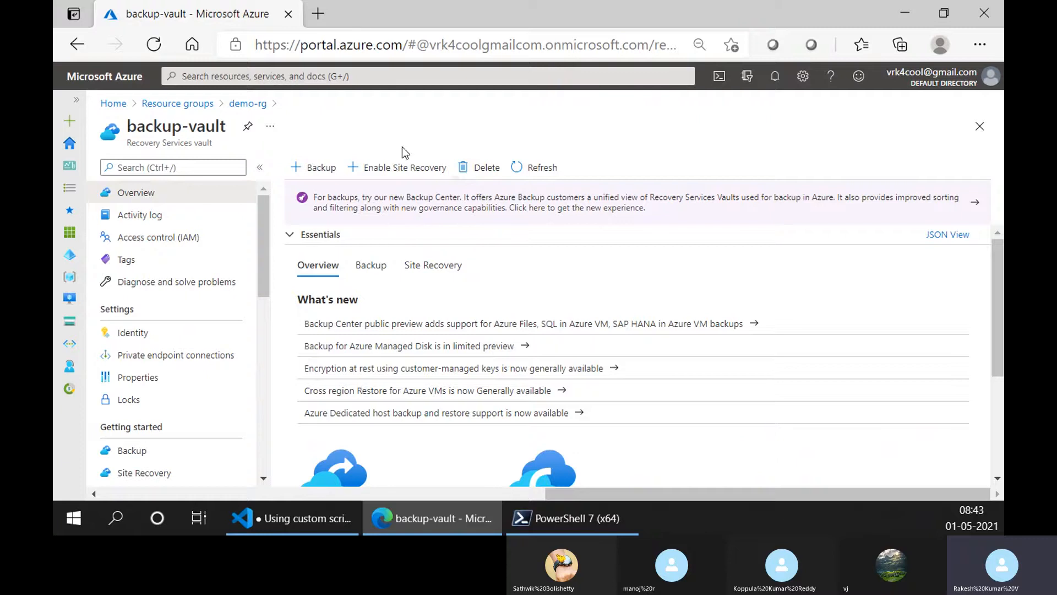
{"action": "left_click", "coordinate": [253, 105]}
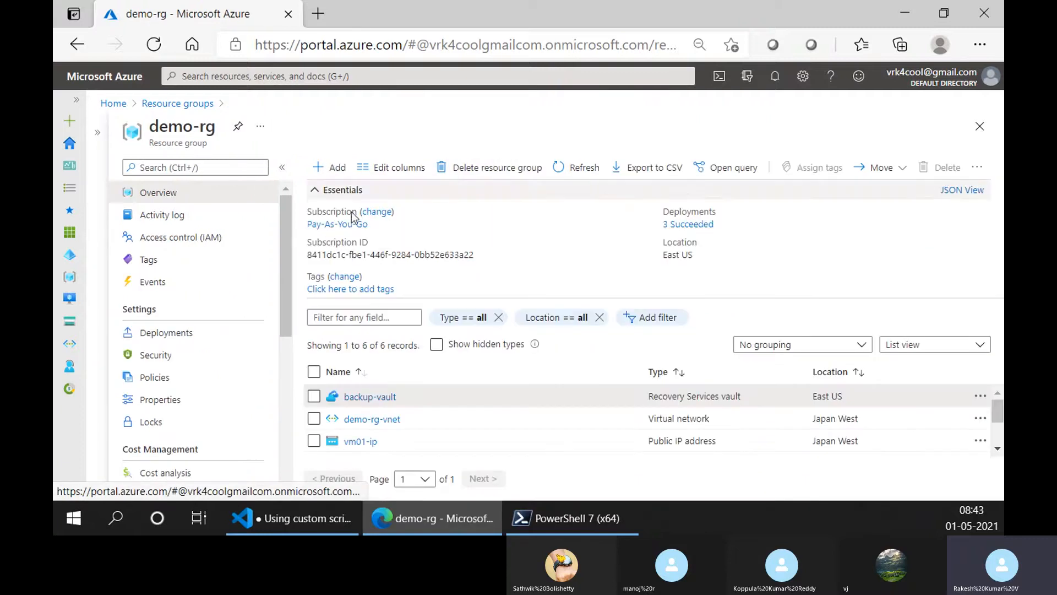
{"action": "left_click", "coordinate": [465, 169]}
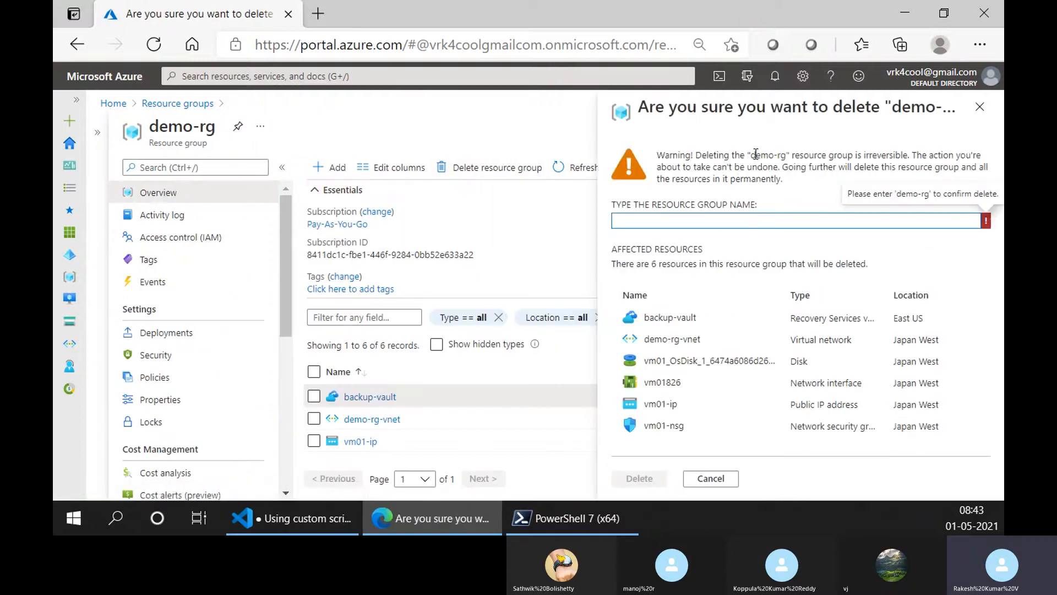
{"action": "left_click_drag", "start_coordinate": [752, 159], "coordinate": [788, 159]}
{"action": "key", "text": "ctrl+c"}
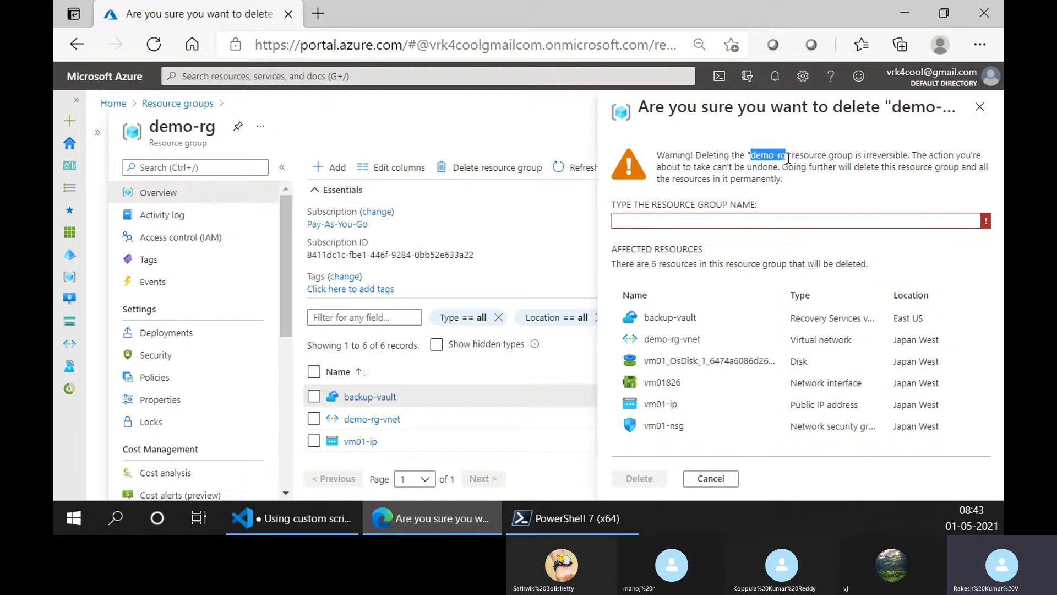
{"action": "left_click", "coordinate": [745, 230]}
{"action": "key", "text": "ctrl+v"}
{"action": "left_click", "coordinate": [639, 478]}
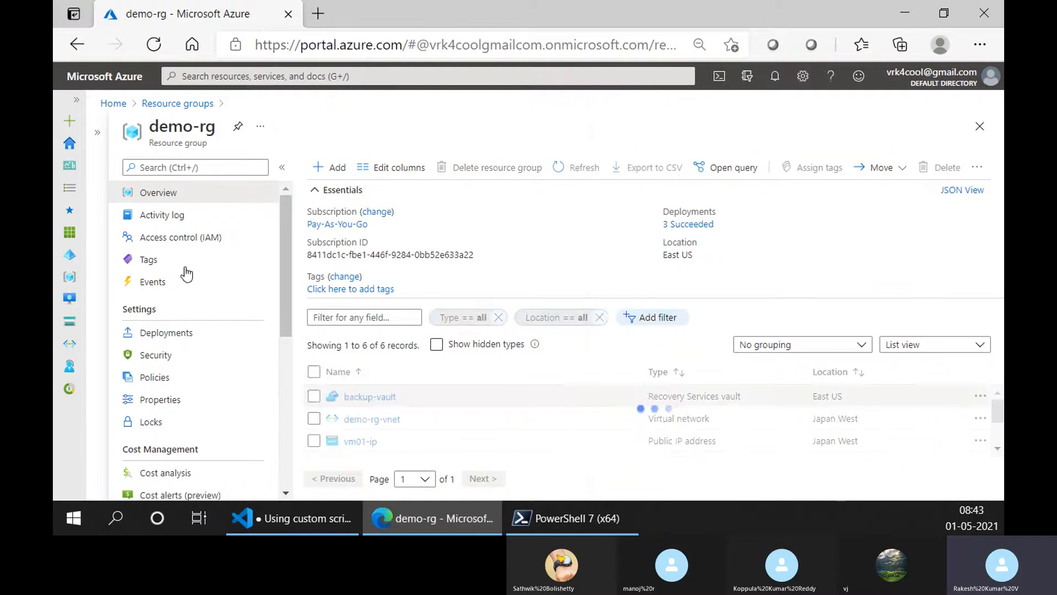
{"action": "left_click", "coordinate": [181, 103]}
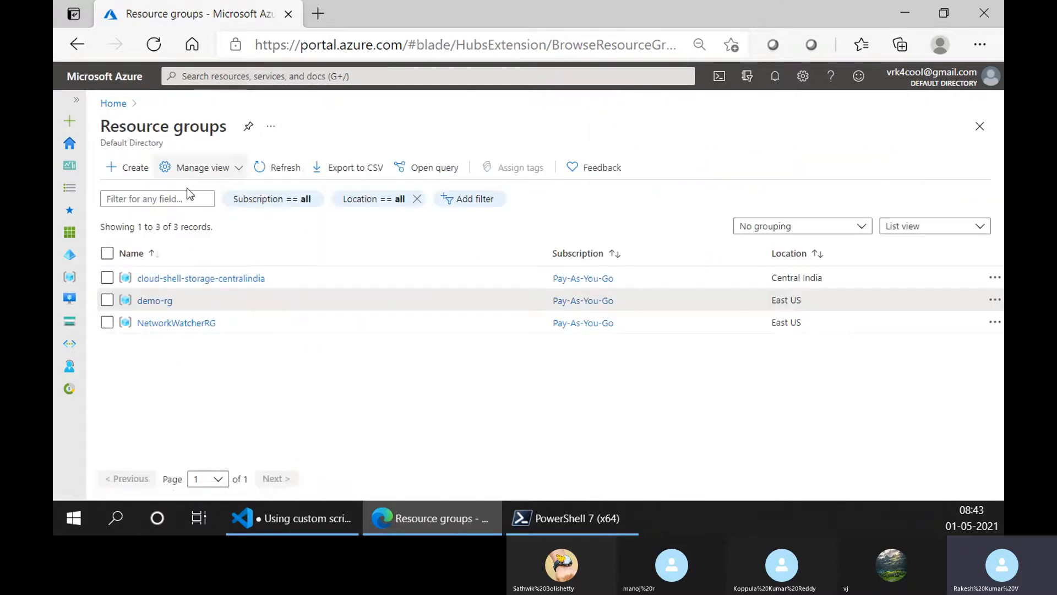
{"action": "left_click", "coordinate": [165, 279]}
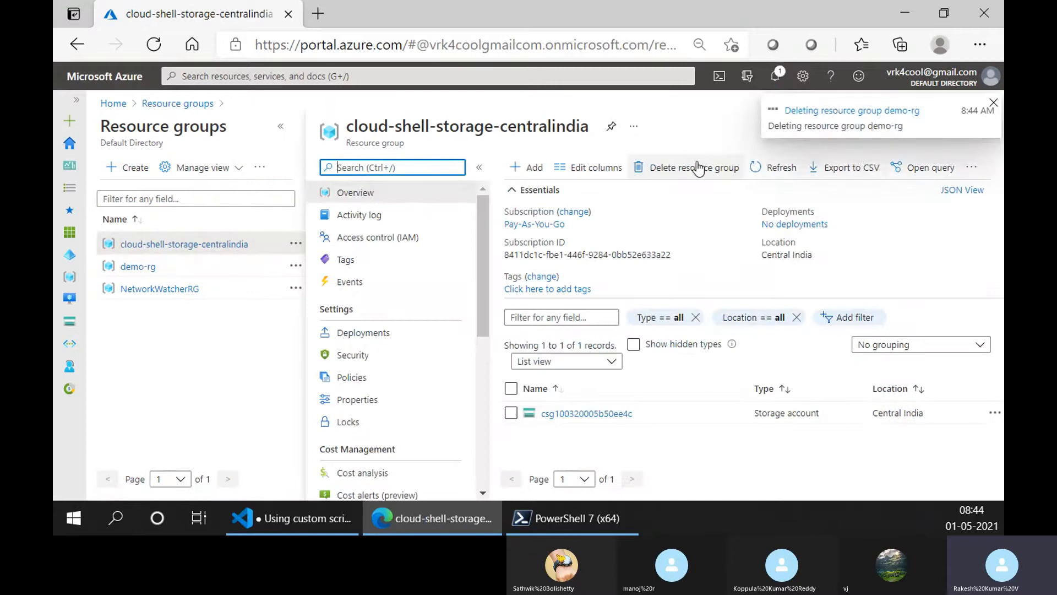
{"action": "left_click", "coordinate": [698, 168]}
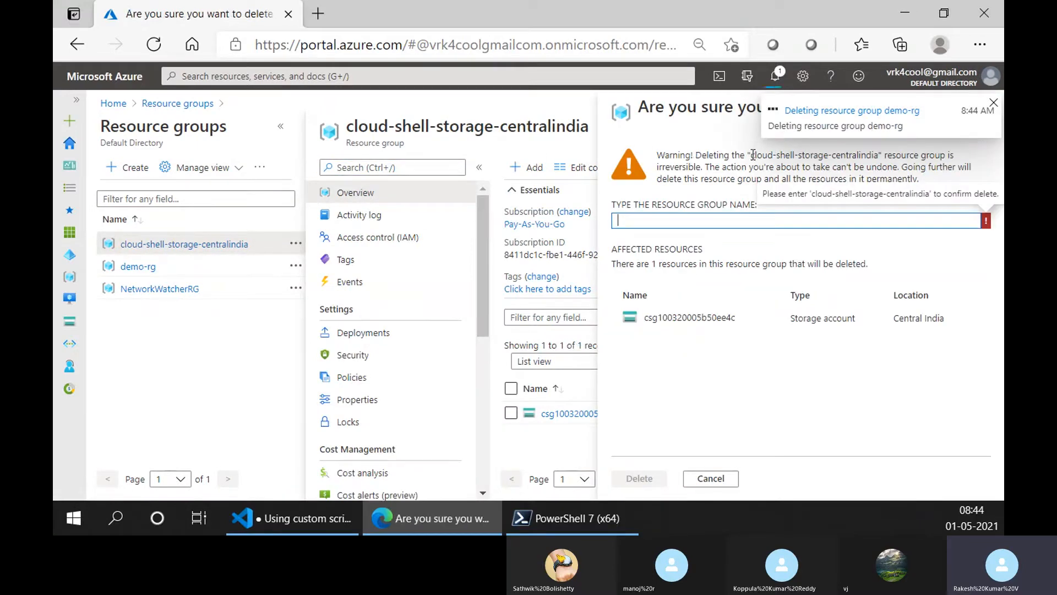
{"action": "left_click_drag", "start_coordinate": [751, 154], "coordinate": [880, 159]}
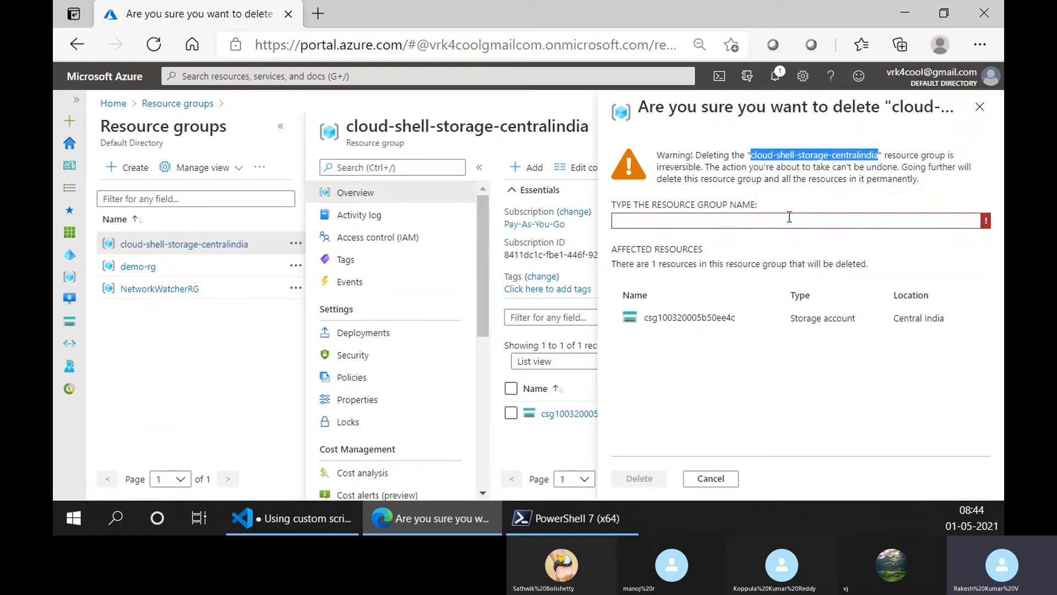
{"action": "left_click", "coordinate": [713, 479]}
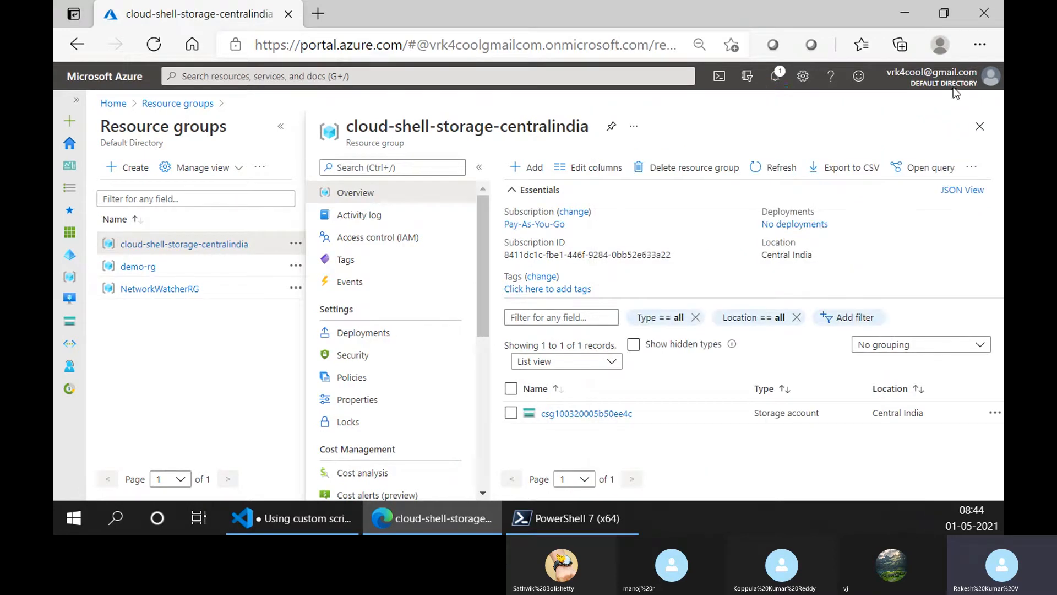
{"action": "left_click", "coordinate": [980, 126]}
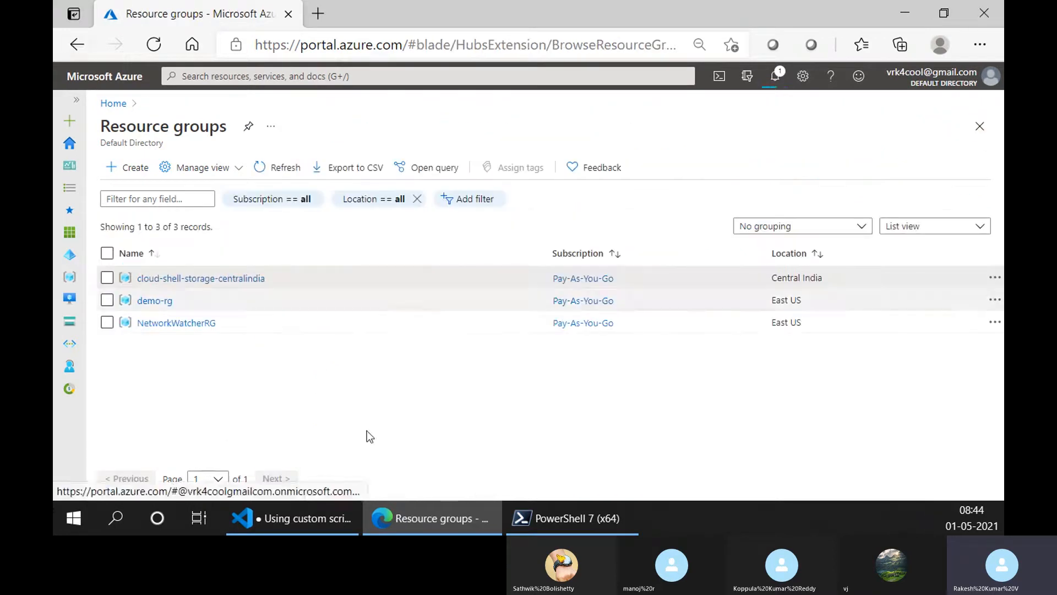
- Switch to Visual Studio Code and start a new line below the VM list note under option c
{"action": "left_click", "coordinate": [246, 522]}
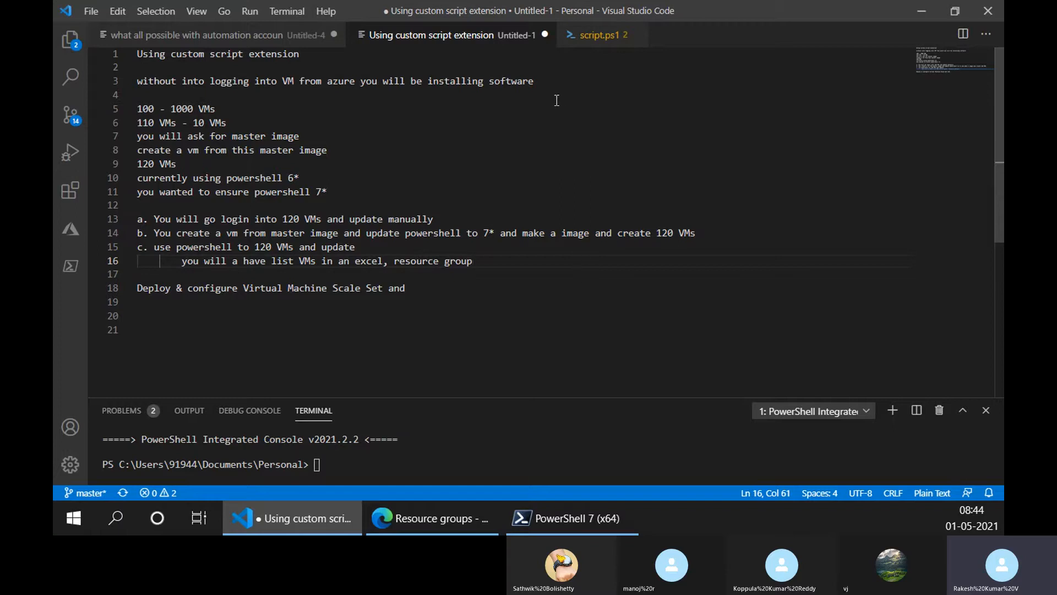
{"action": "key", "text": "Return"}
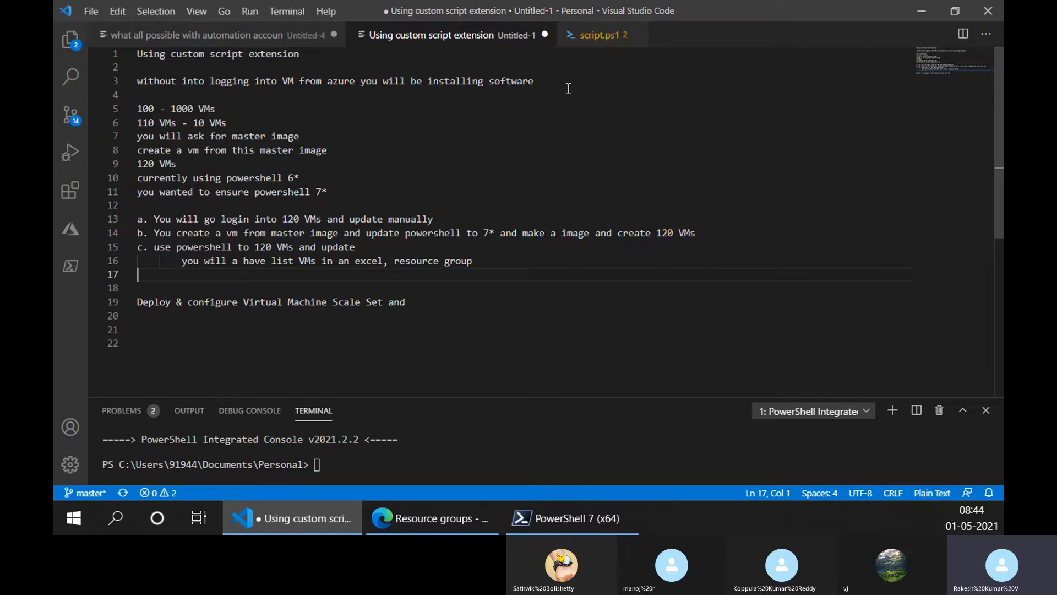
- Switch to the Azure portal, open demo-rg, group its resources by type and collapse the Essentials section
{"action": "left_click", "coordinate": [433, 517]}
{"action": "left_click", "coordinate": [164, 303]}
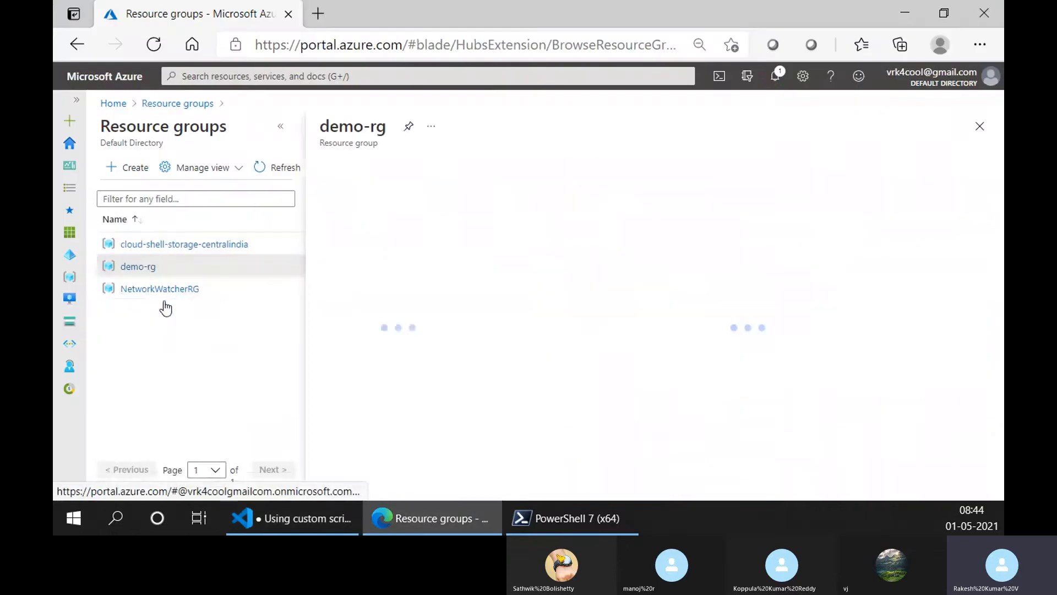
{"action": "left_click", "coordinate": [280, 127]}
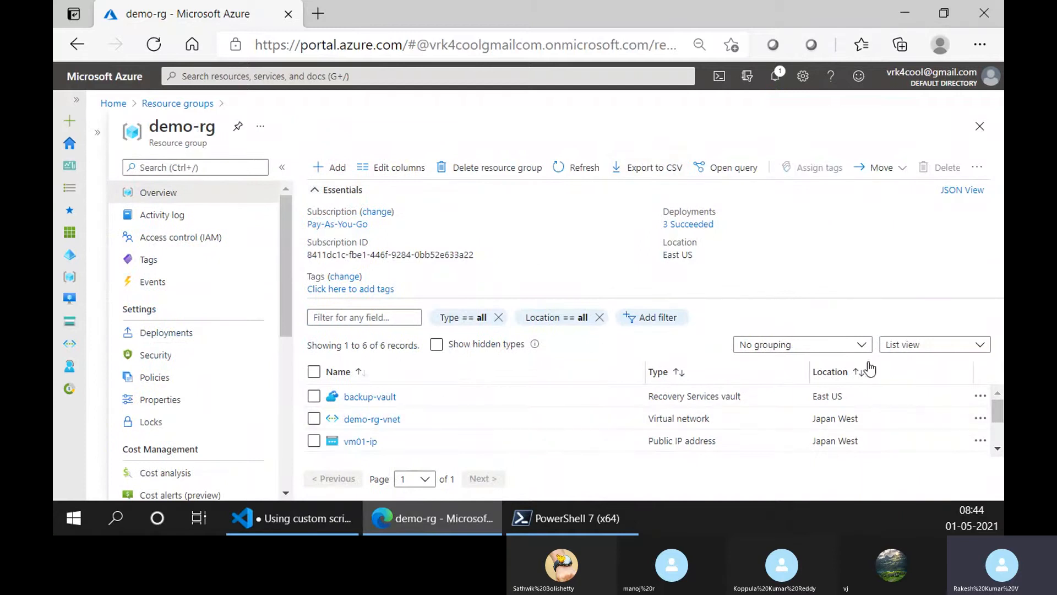
{"action": "left_click", "coordinate": [859, 345]}
{"action": "left_click", "coordinate": [774, 384]}
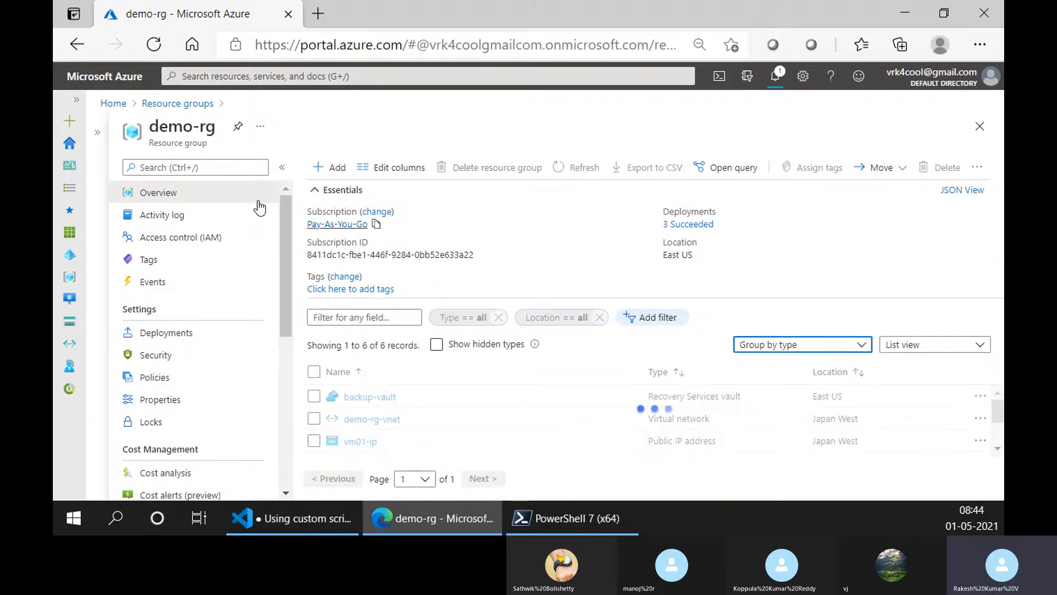
{"action": "left_click", "coordinate": [314, 190]}
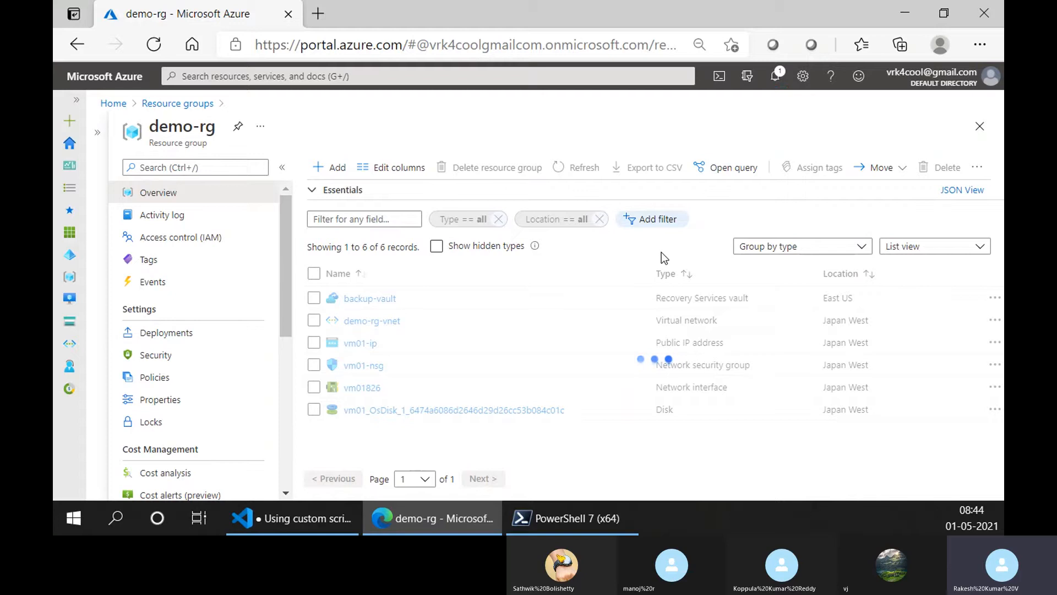
- Remove the Type filter from demo-rg's resource list and add it back with the value all
{"action": "left_click", "coordinate": [498, 220]}
{"action": "left_click", "coordinate": [562, 226]}
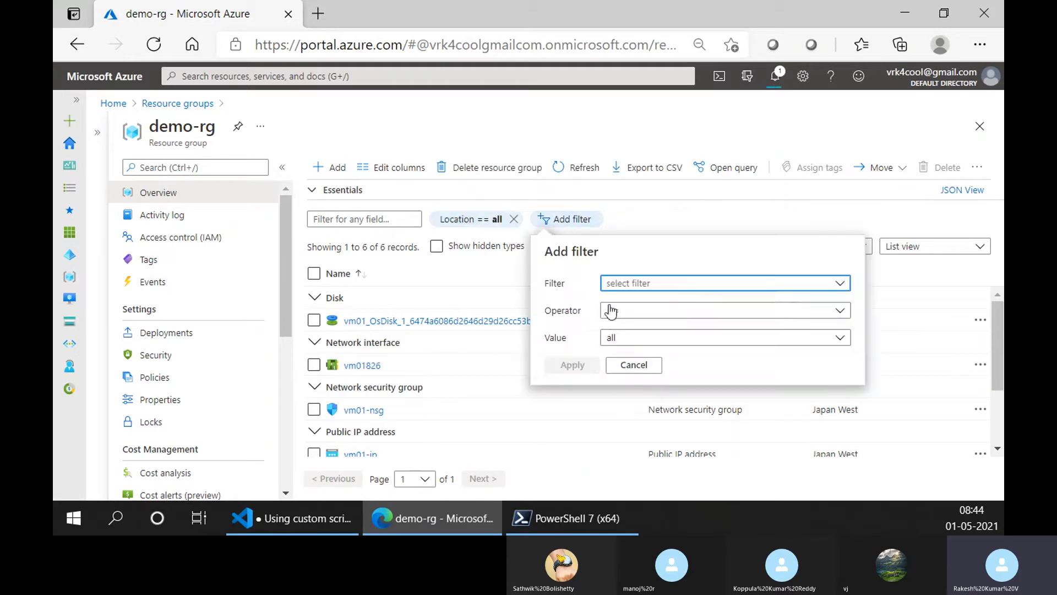
{"action": "left_click", "coordinate": [628, 340]}
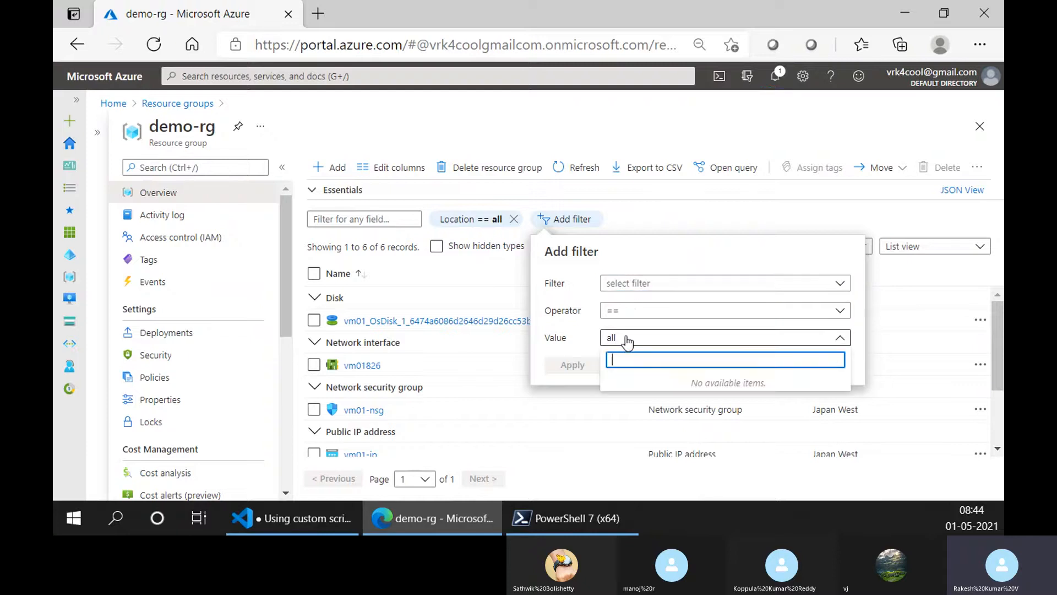
{"action": "left_click", "coordinate": [633, 283]}
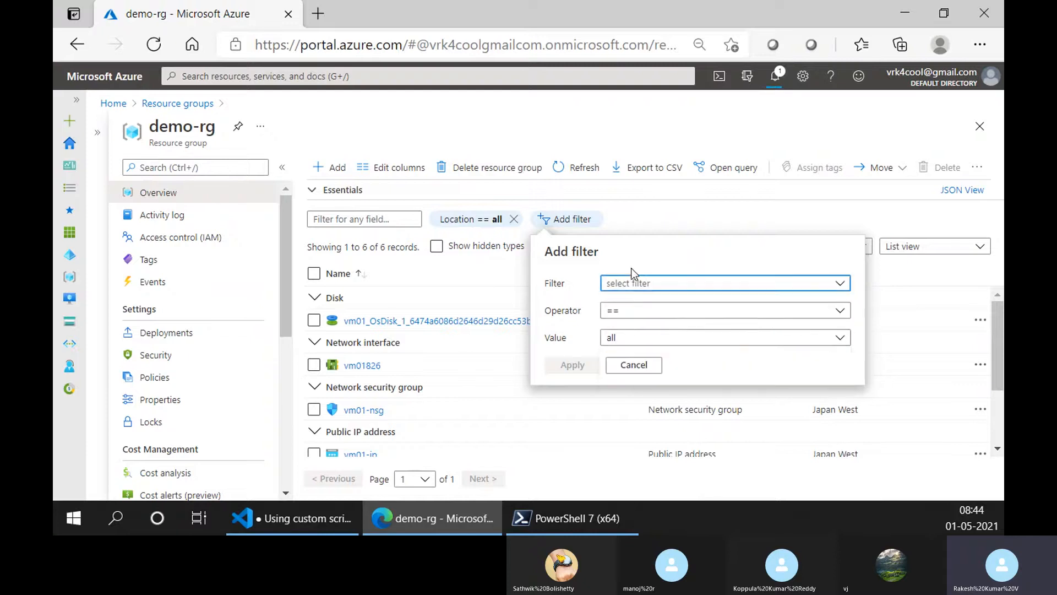
{"action": "left_click", "coordinate": [633, 283]}
{"action": "left_click", "coordinate": [615, 331]}
{"action": "left_click", "coordinate": [585, 367]}
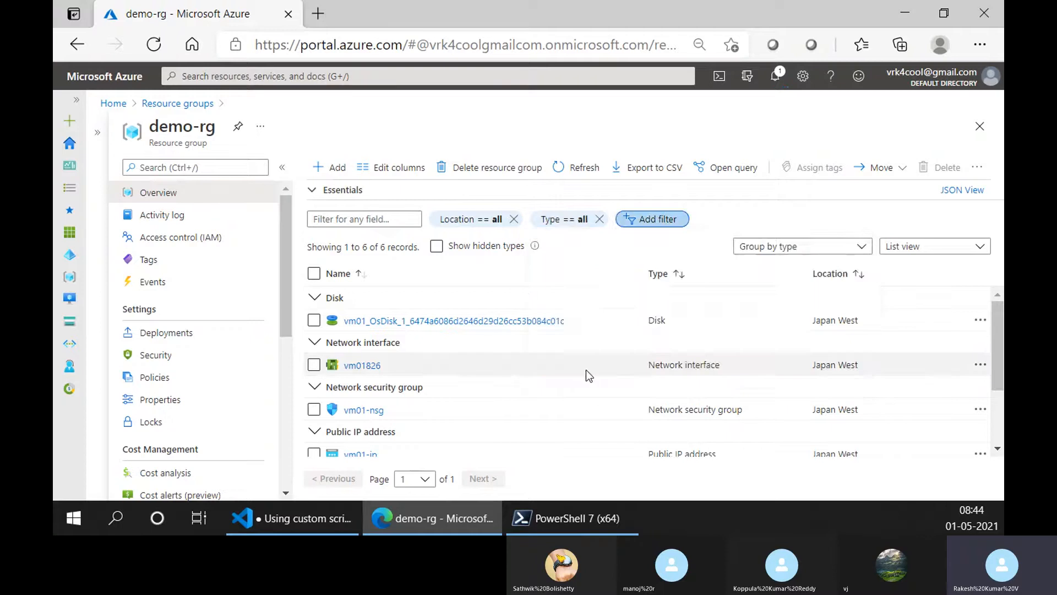
- Look through the resource types in the Type filter, dismiss it and export demo-rg's resource list to CSV
{"action": "left_click", "coordinate": [568, 230]}
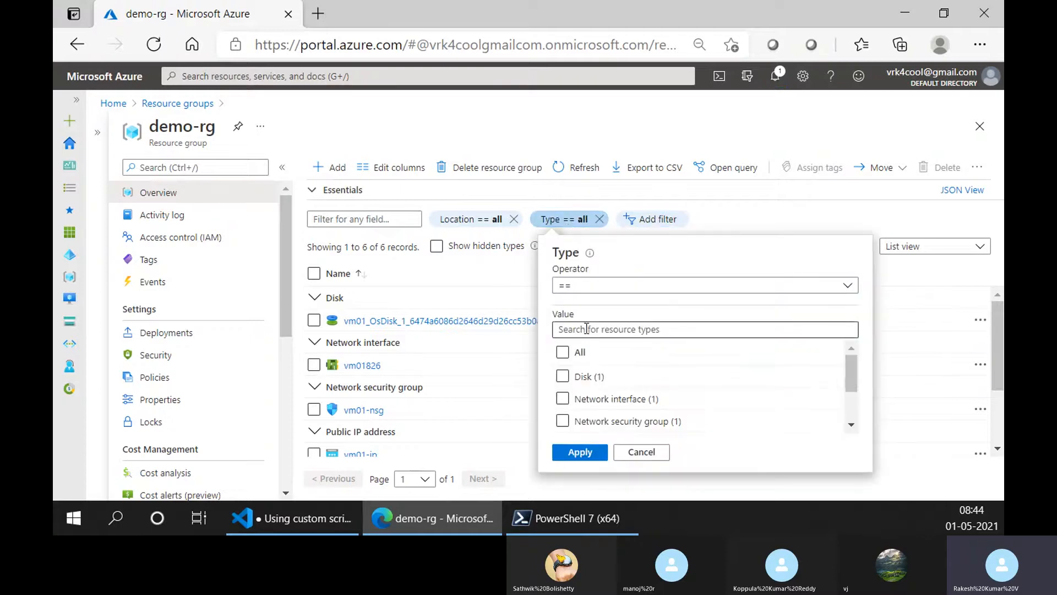
{"action": "scroll", "coordinate": [567, 408], "scroll_direction": "down", "scroll_amount": 3}
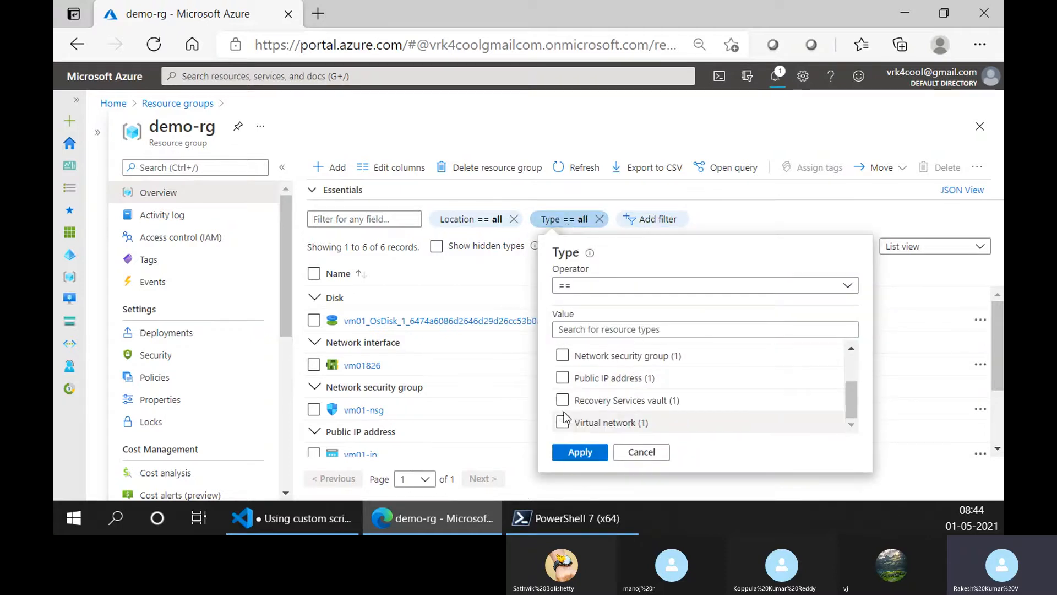
{"action": "scroll", "coordinate": [562, 408], "scroll_direction": "up", "scroll_amount": 5}
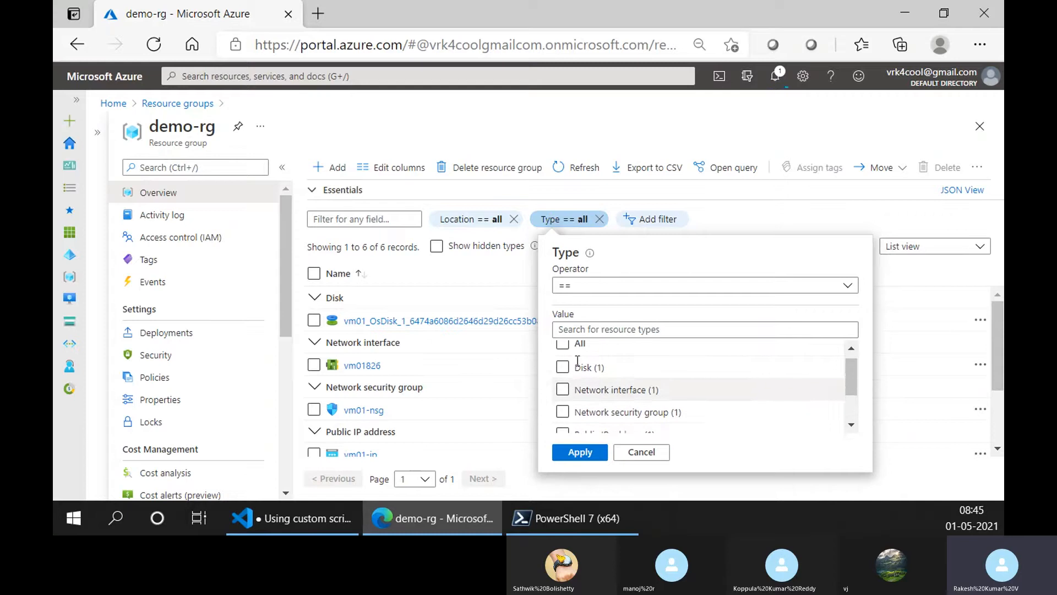
{"action": "left_click", "coordinate": [513, 269]}
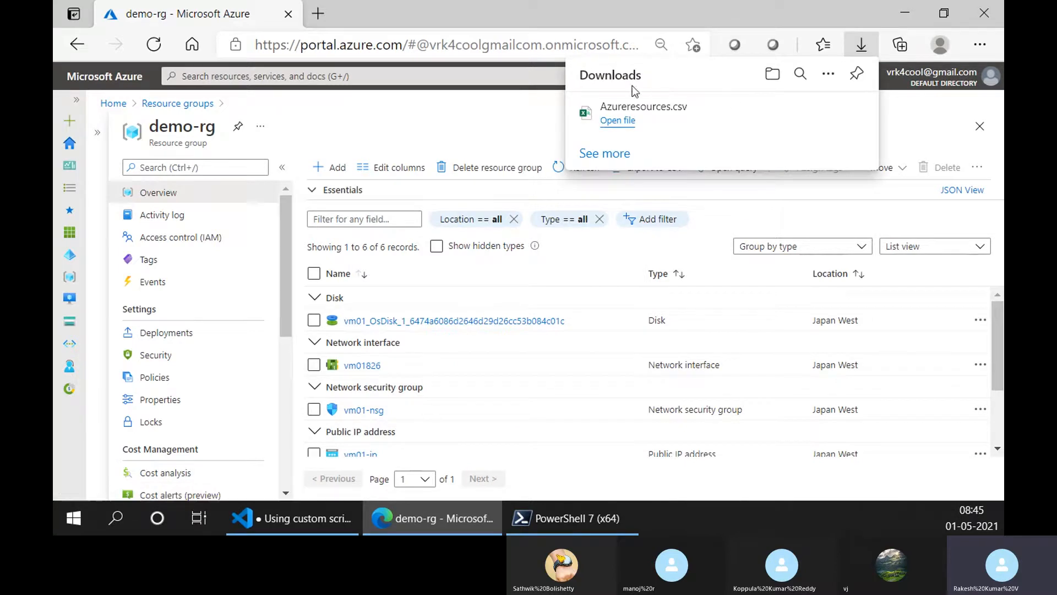
- Switch to Visual Studio Code, reduce the indent of the VM list note by one level and go to the line below
{"action": "left_click", "coordinate": [326, 520]}
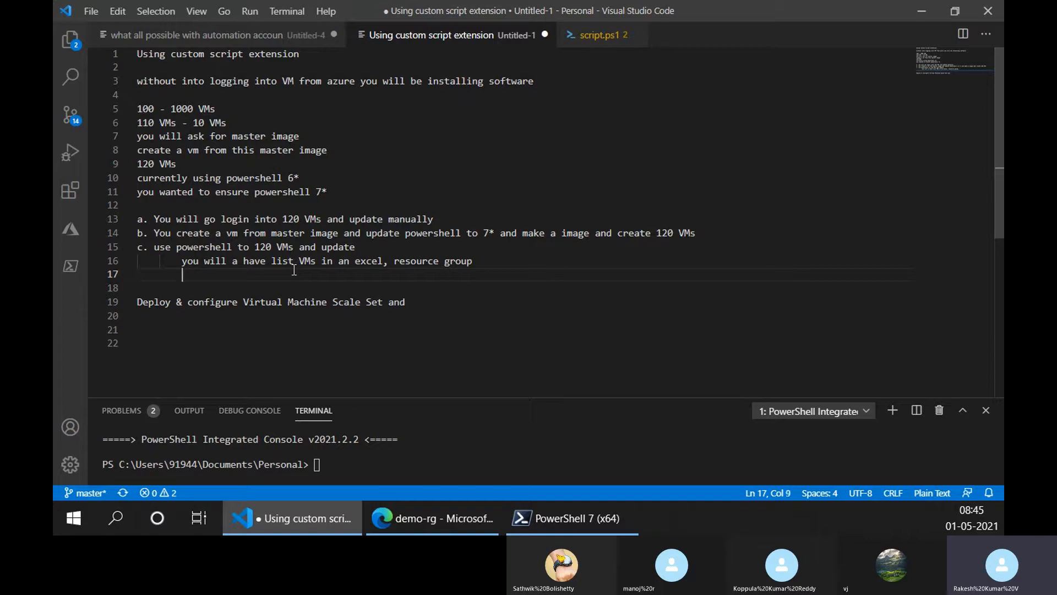
{"action": "key", "text": "Up"}
{"action": "key", "text": "shift+Right"}
{"action": "key", "text": "shift+Right"}
{"action": "key", "text": "shift+Right"}
{"action": "key", "text": "shift+Right"}
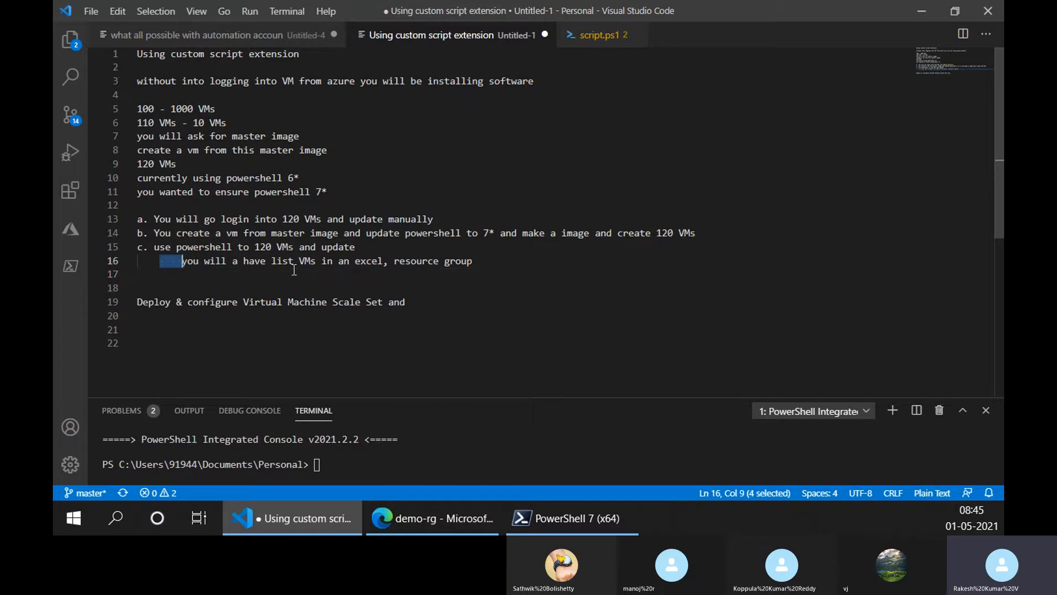
{"action": "key", "text": "BackSpace"}
{"action": "key", "text": "Down"}
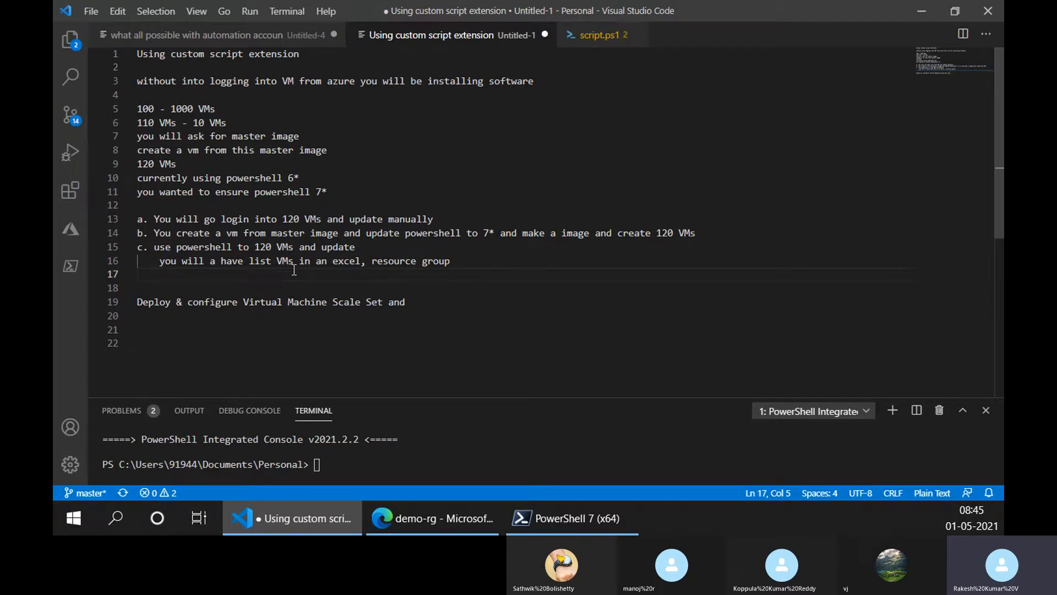
- Refresh demo-rg's resource list in the Azure portal to check what remains, and return to Visual Studio Code
{"action": "left_click", "coordinate": [418, 518]}
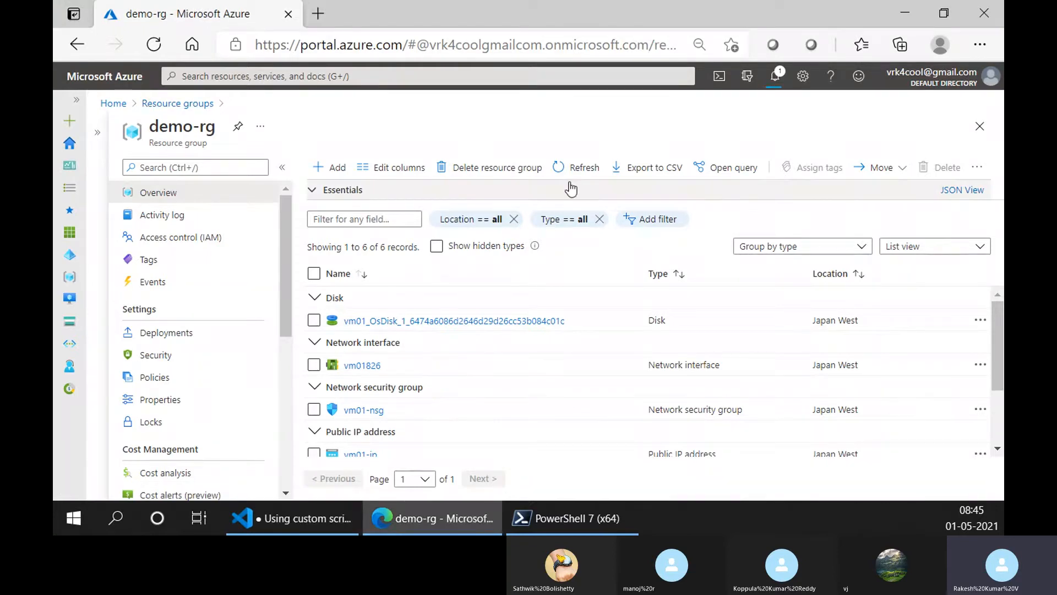
{"action": "left_click", "coordinate": [575, 167]}
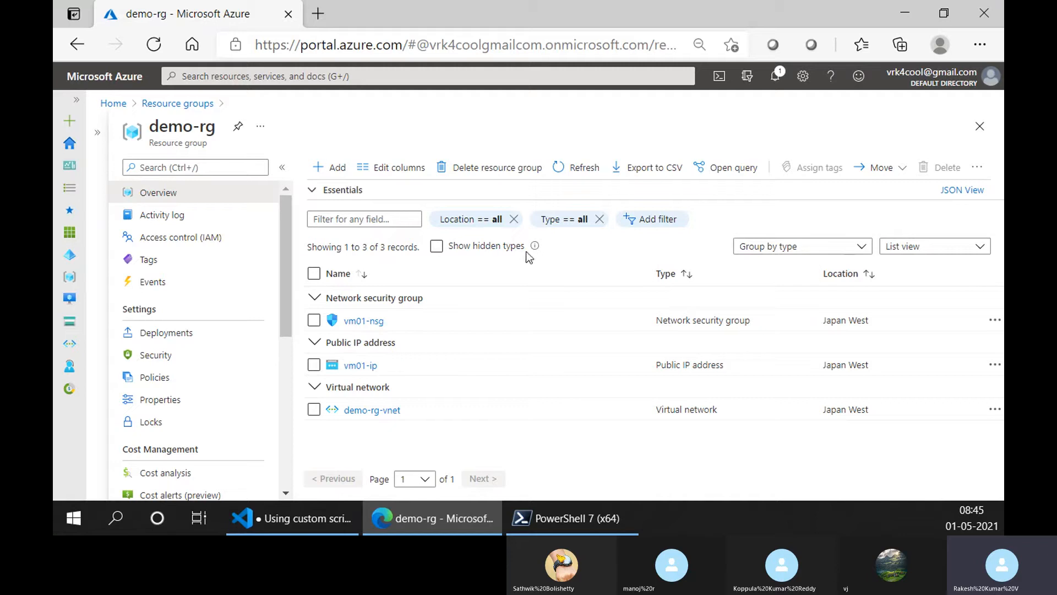
{"action": "left_click", "coordinate": [310, 520]}
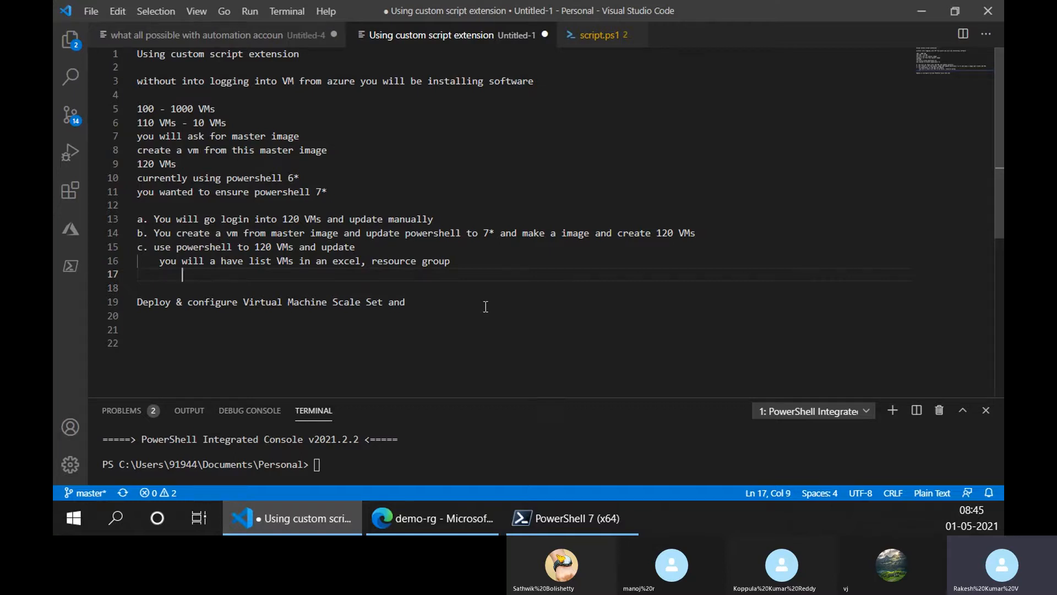
- Add the indented note "you might have a naming convention or they might same resource" on line 17 under option c
{"action": "type", "text": "you might have"}
{"action": "key", "text": "BackSpace"}
{"action": "key", "text": "BackSpace"}
{"action": "type", "text": "have "}
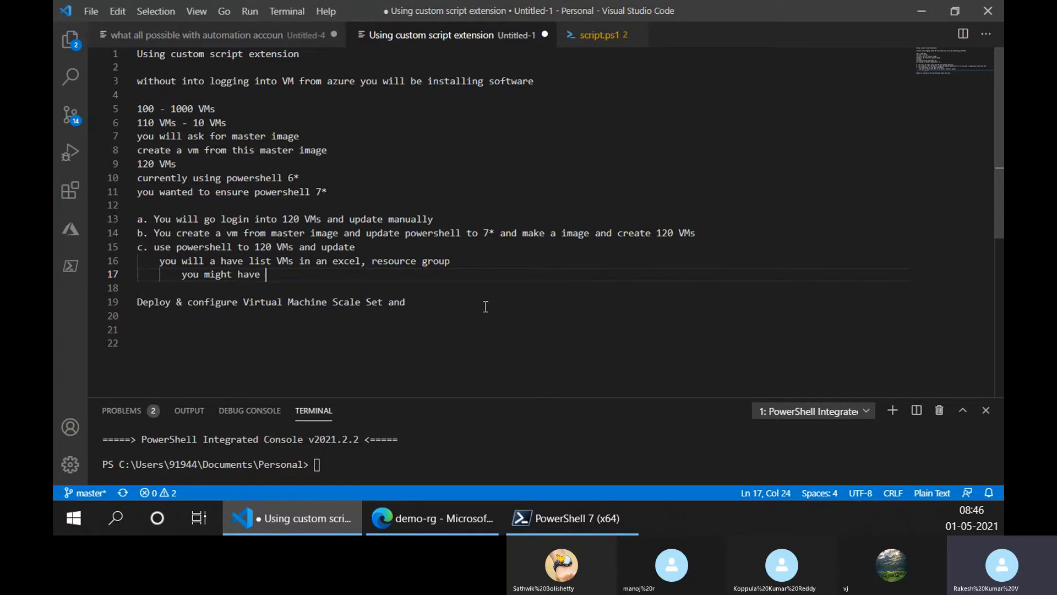
{"action": "type", "text": "a niming convention or"}
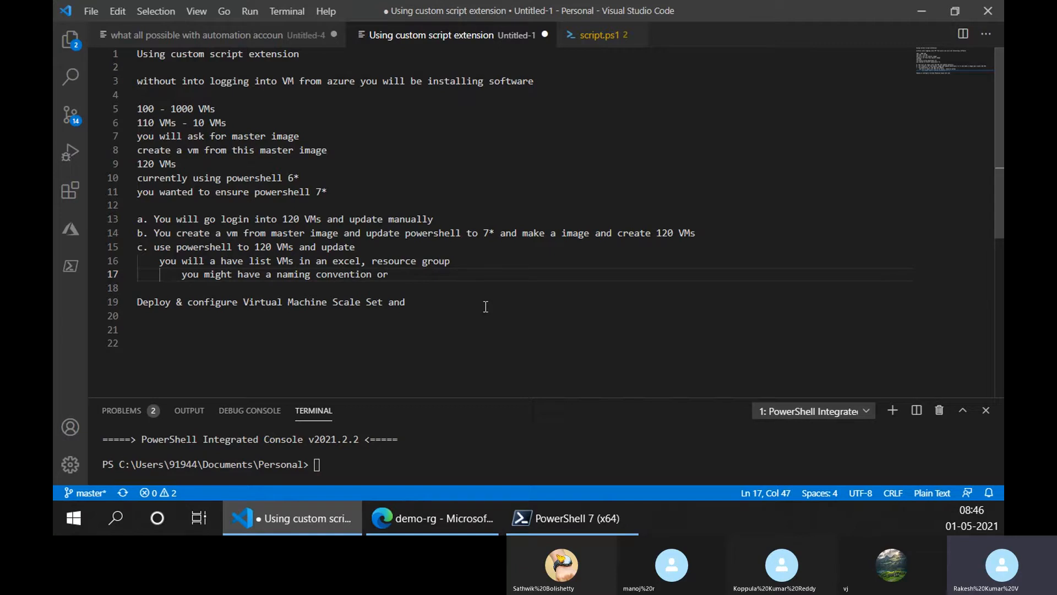
{"action": "type", "text": "they might "}
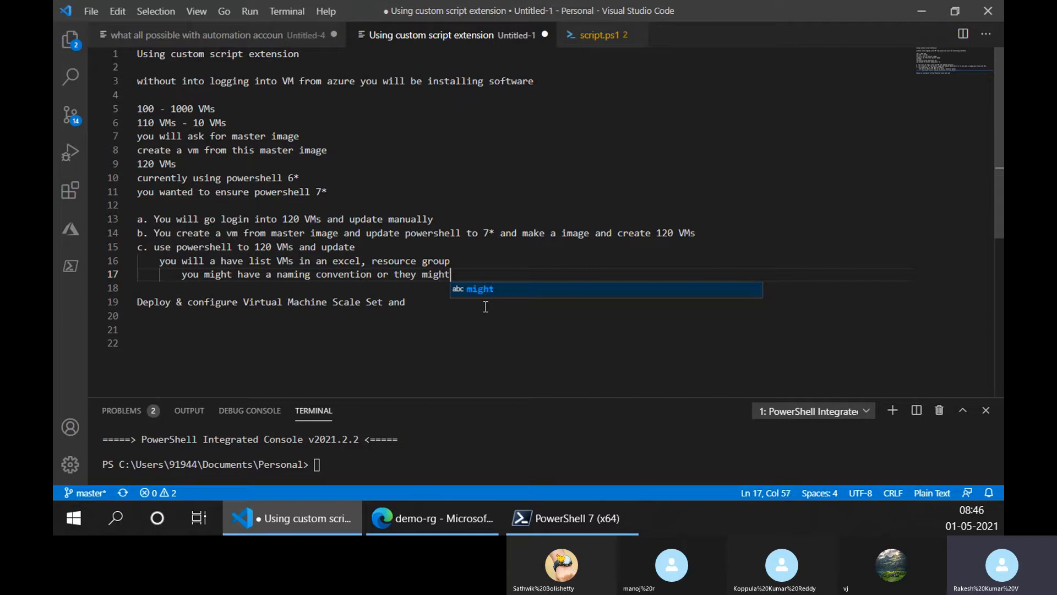
{"action": "type", "text": "same resource"}
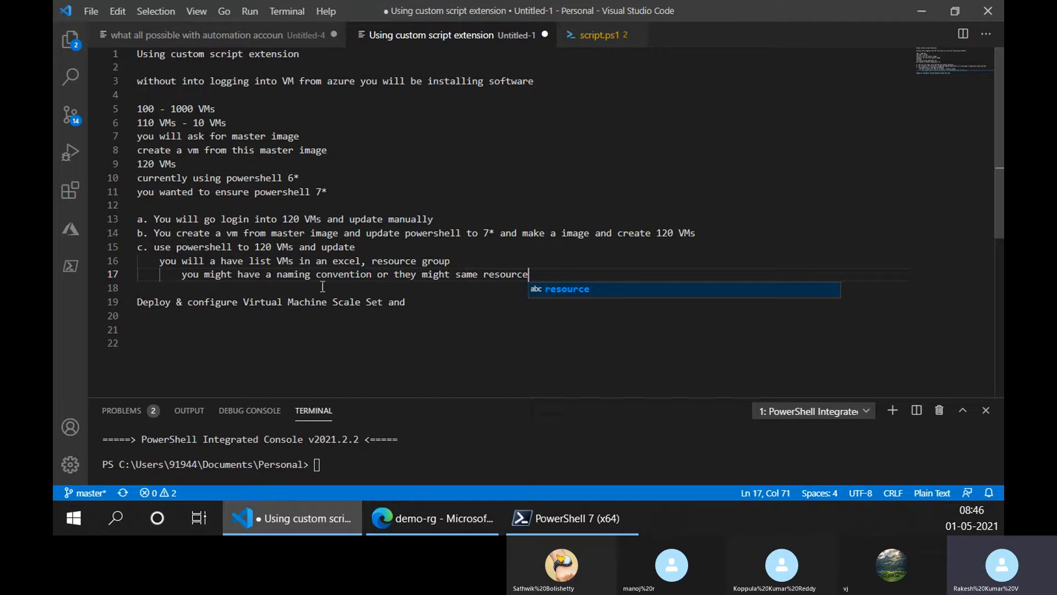
- Complete the naming convention note by adding the word "group" after "same resource"
{"action": "left_click_drag", "start_coordinate": [372, 273], "coordinate": [184, 277]}
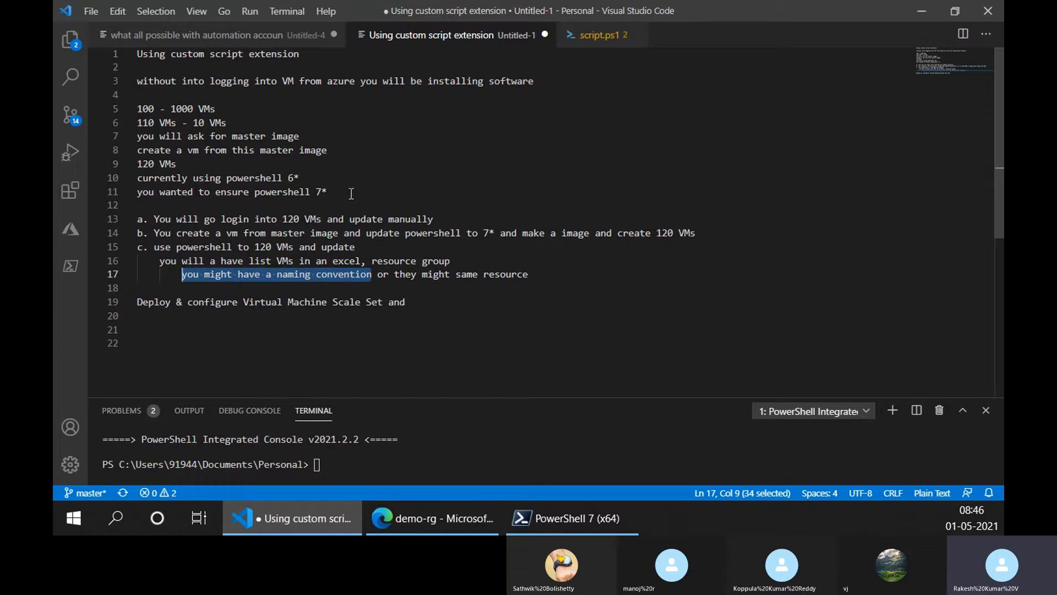
{"action": "left_click_drag", "start_coordinate": [395, 274], "coordinate": [533, 274]}
{"action": "left_click", "coordinate": [539, 275]}
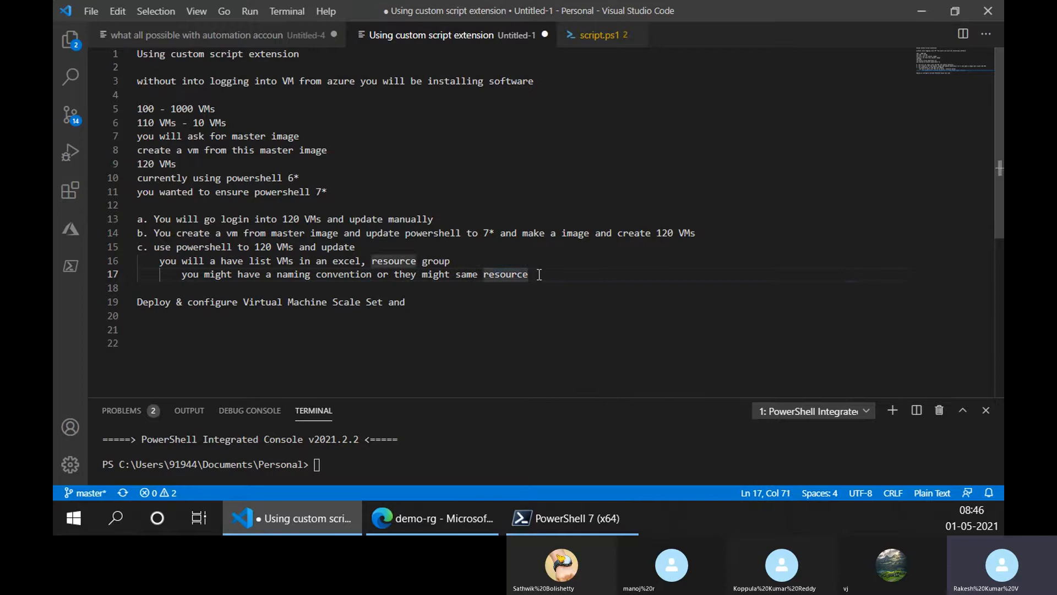
{"action": "type", "text": "gorup"}
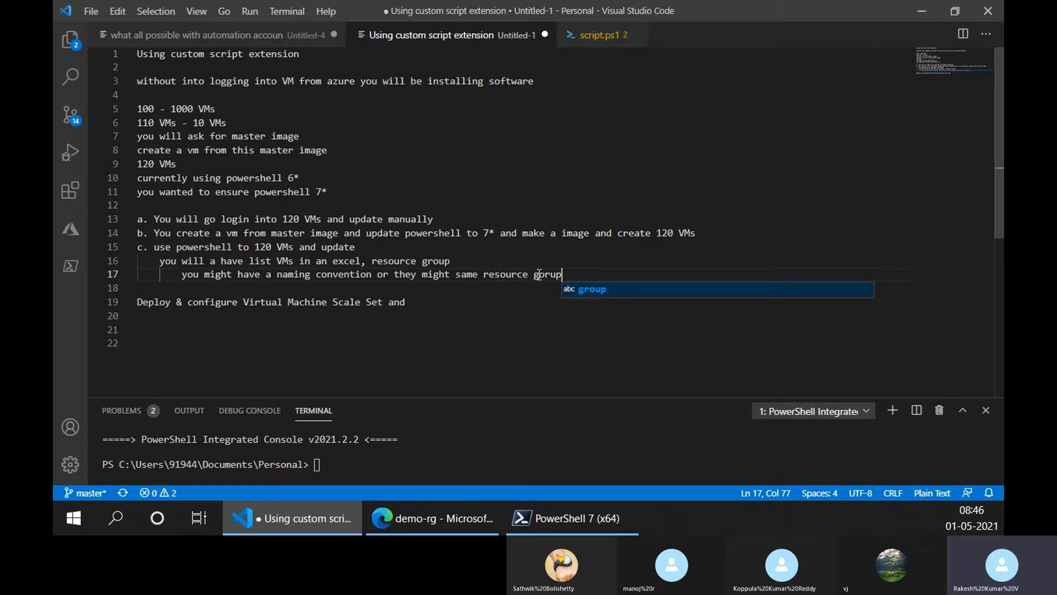
{"action": "key", "text": "BackSpace"}
{"action": "key", "text": "BackSpace"}
{"action": "key", "text": "BackSpace"}
{"action": "key", "text": "BackSpace"}
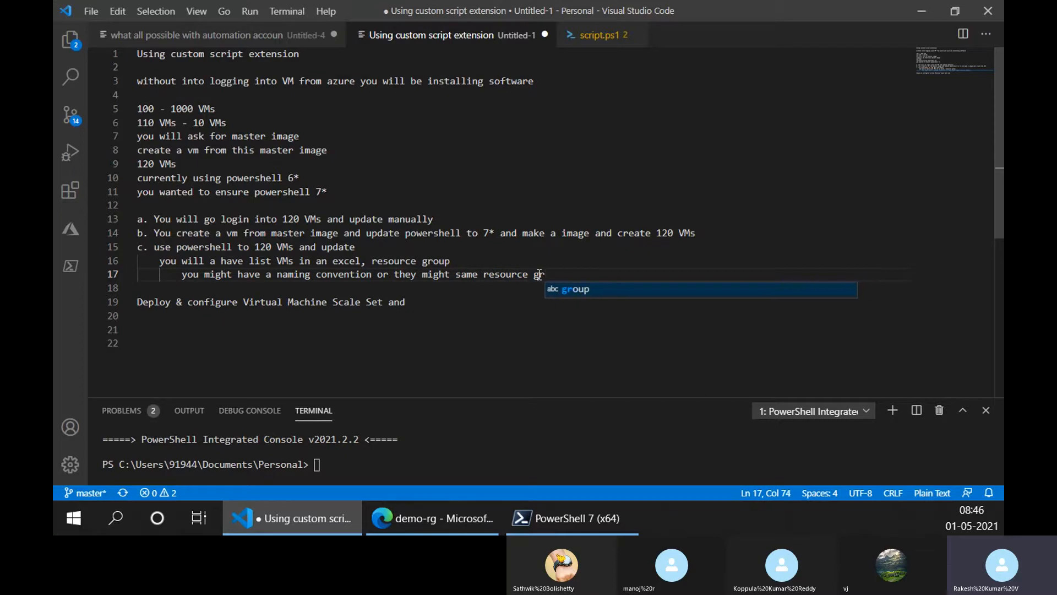
{"action": "type", "text": "roup"}
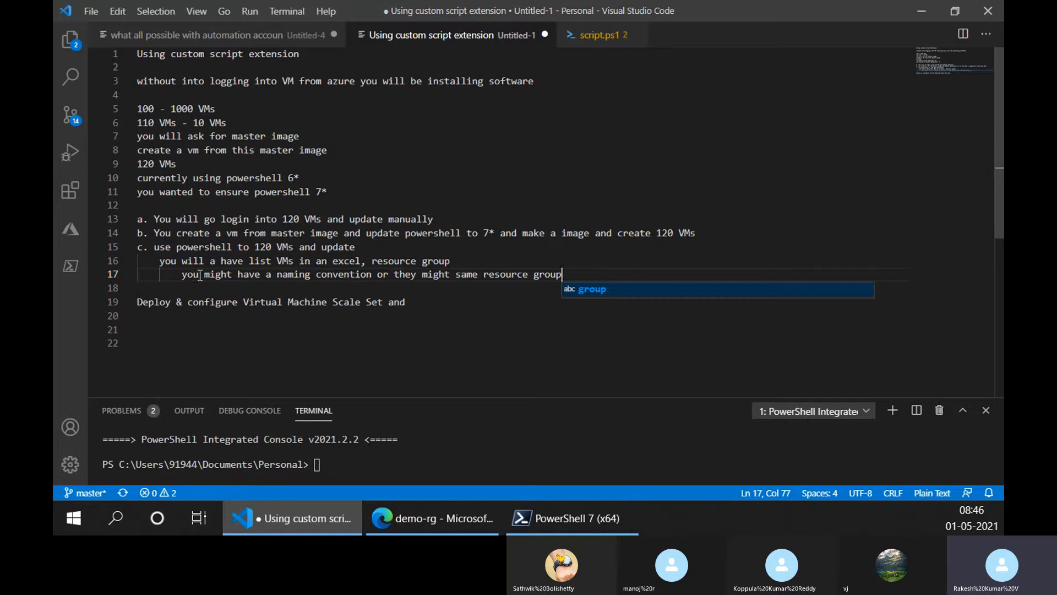
{"action": "left_click", "coordinate": [378, 279]}
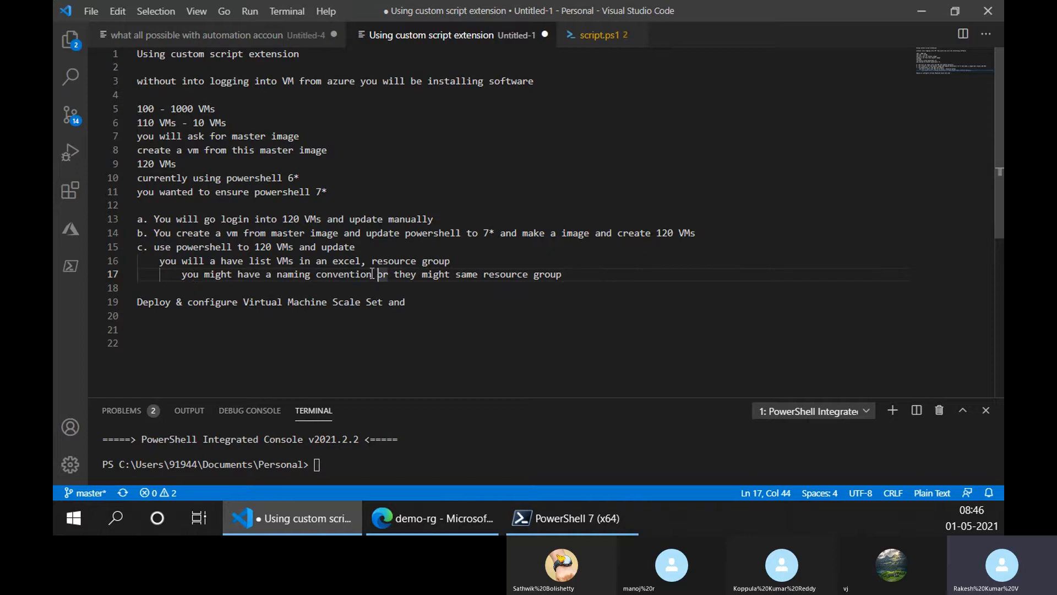
{"action": "left_click_drag", "start_coordinate": [373, 274], "coordinate": [181, 275]}
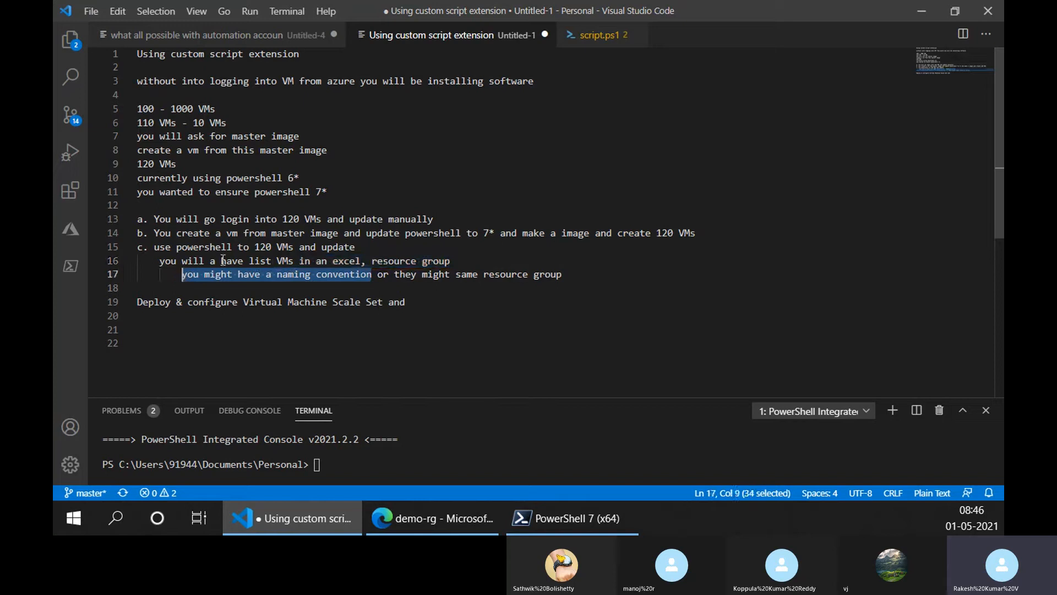
{"action": "left_click", "coordinate": [232, 276]}
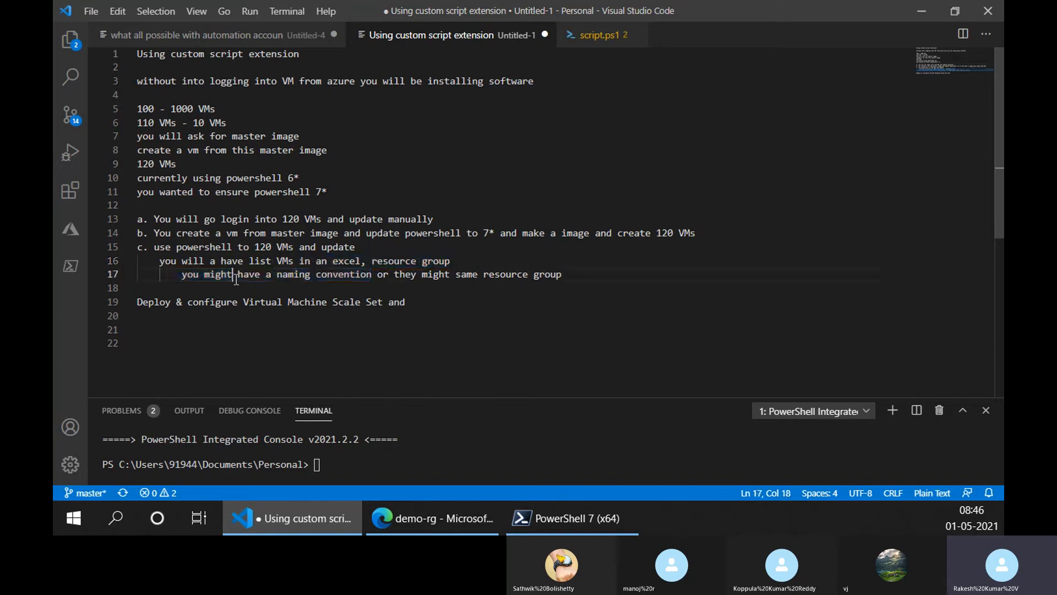
- Switch to the Azure portal, show the portal menu's text labels and open the All resources list
{"action": "left_click", "coordinate": [482, 520]}
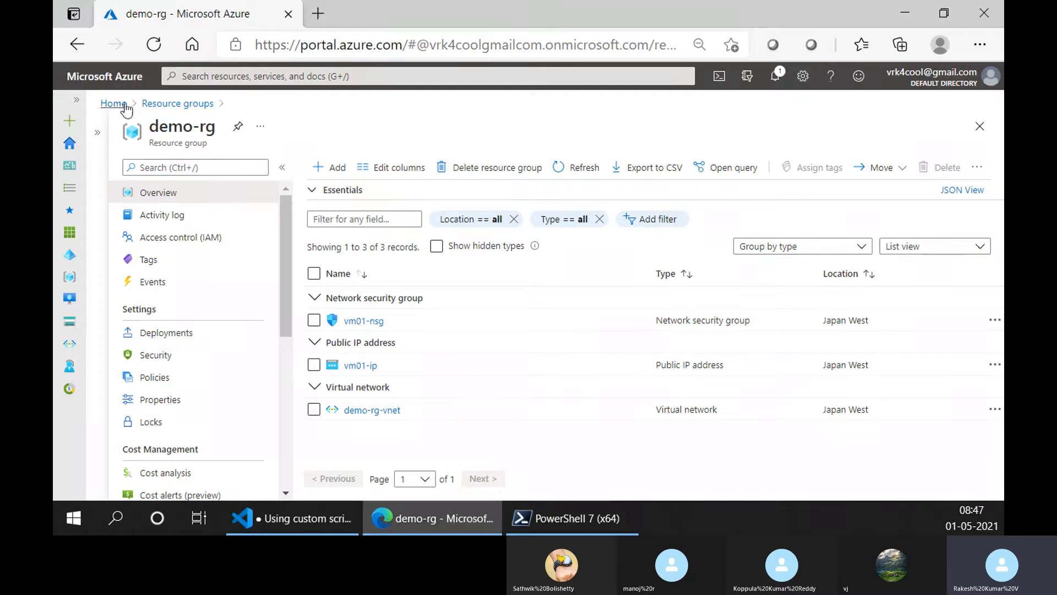
{"action": "left_click", "coordinate": [113, 104]}
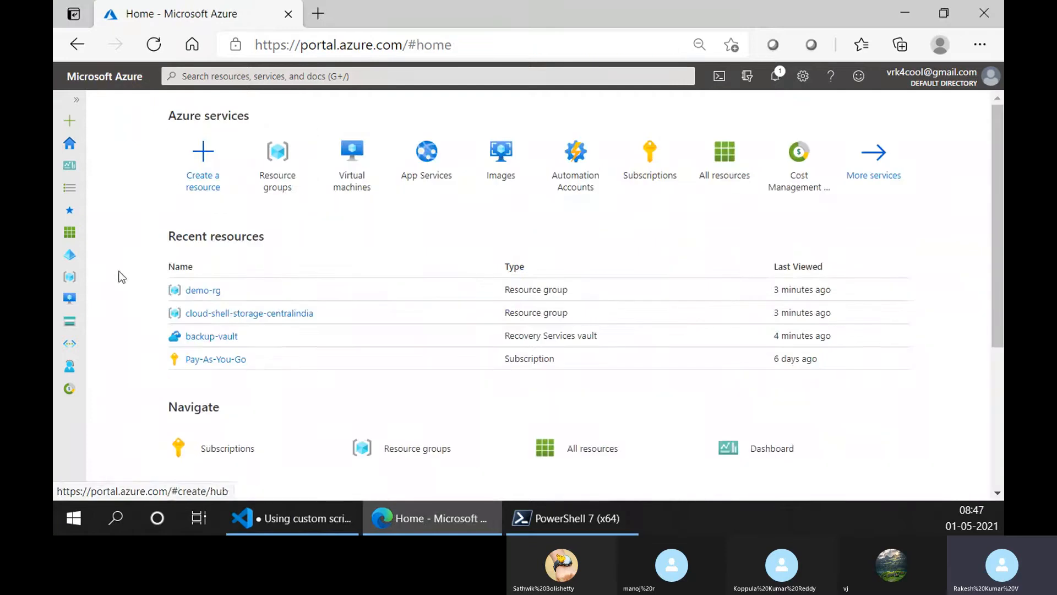
{"action": "left_click", "coordinate": [76, 188]}
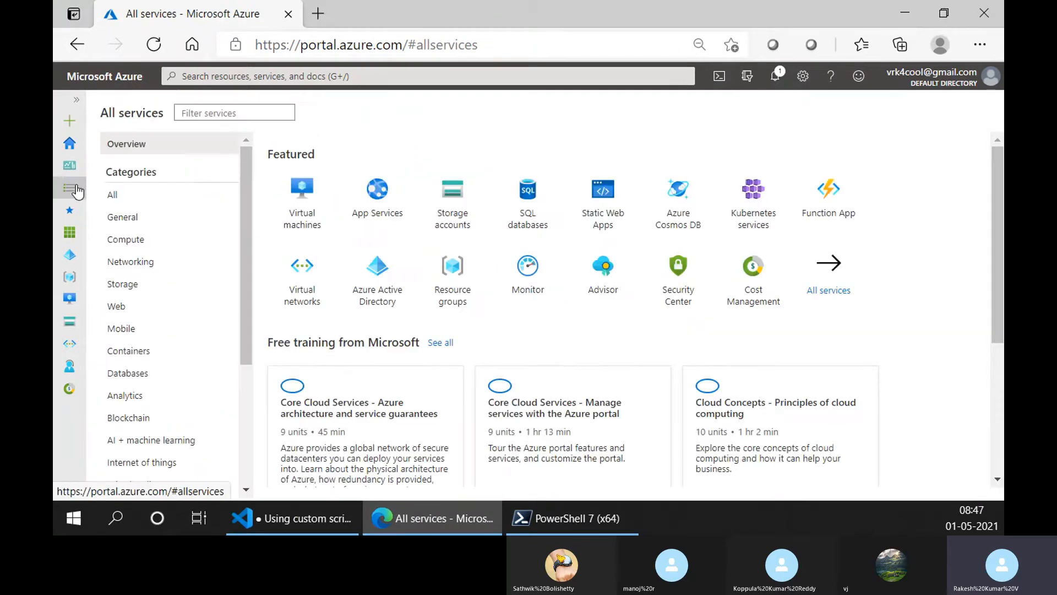
{"action": "left_click", "coordinate": [66, 104]}
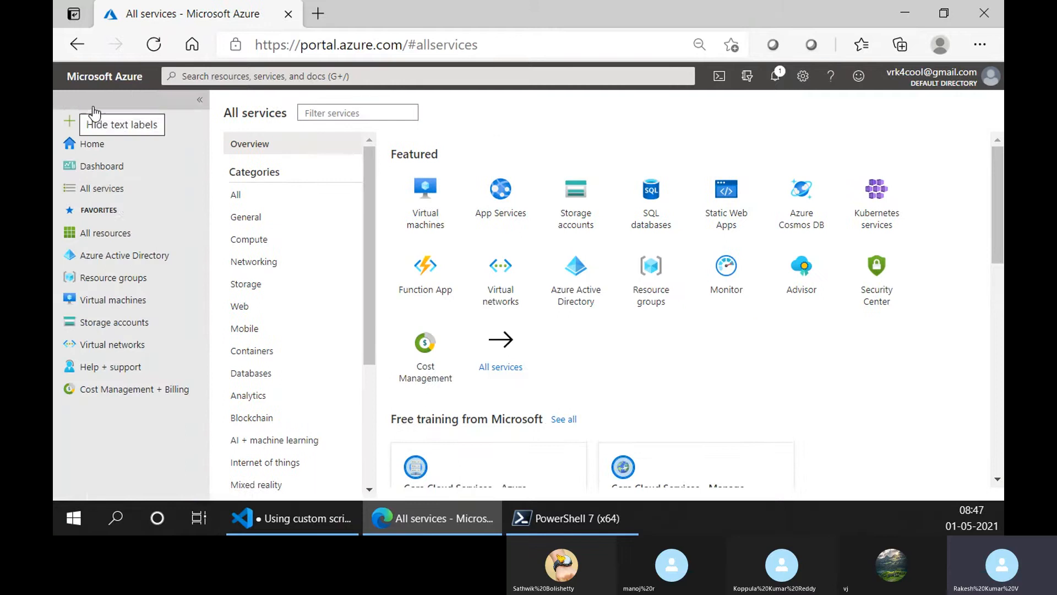
{"action": "left_click", "coordinate": [117, 240]}
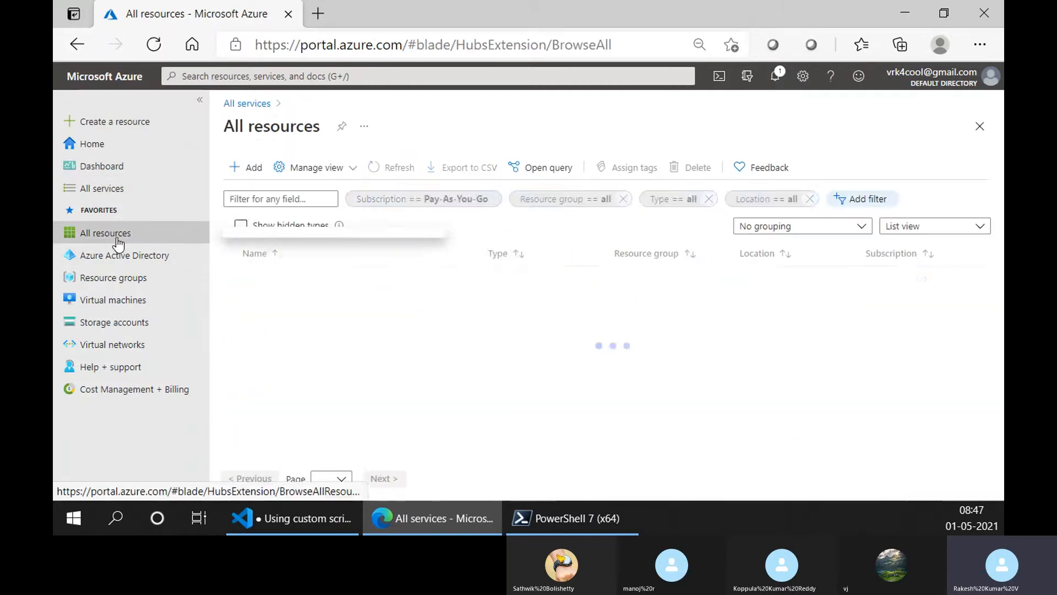
- Collapse the portal menu to icons and inspect the Type filter's options for All resources, searching for "v" without applying a filter
{"action": "left_click", "coordinate": [67, 110]}
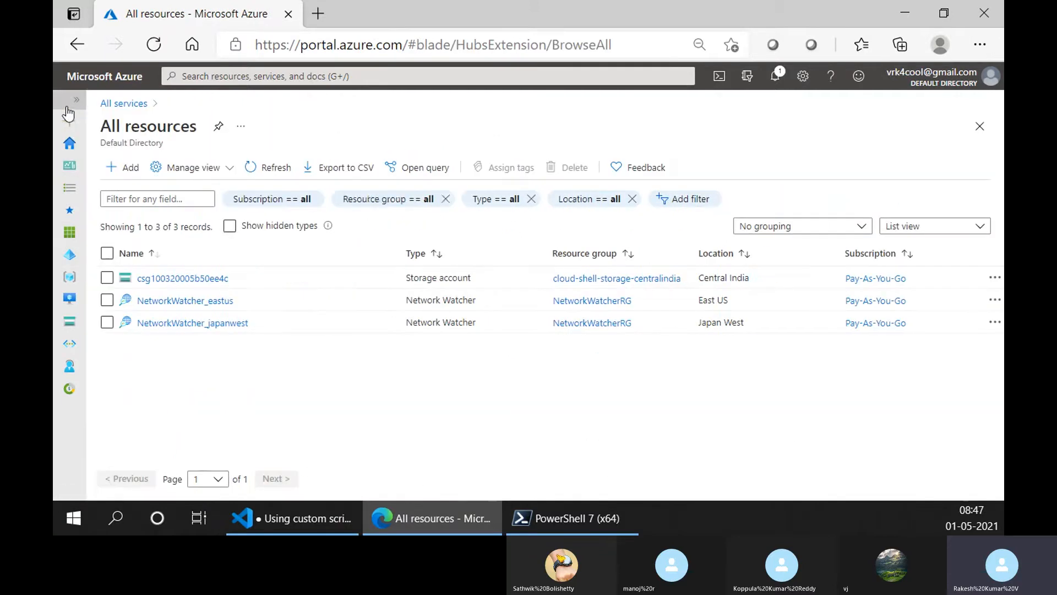
{"action": "left_click", "coordinate": [491, 208]}
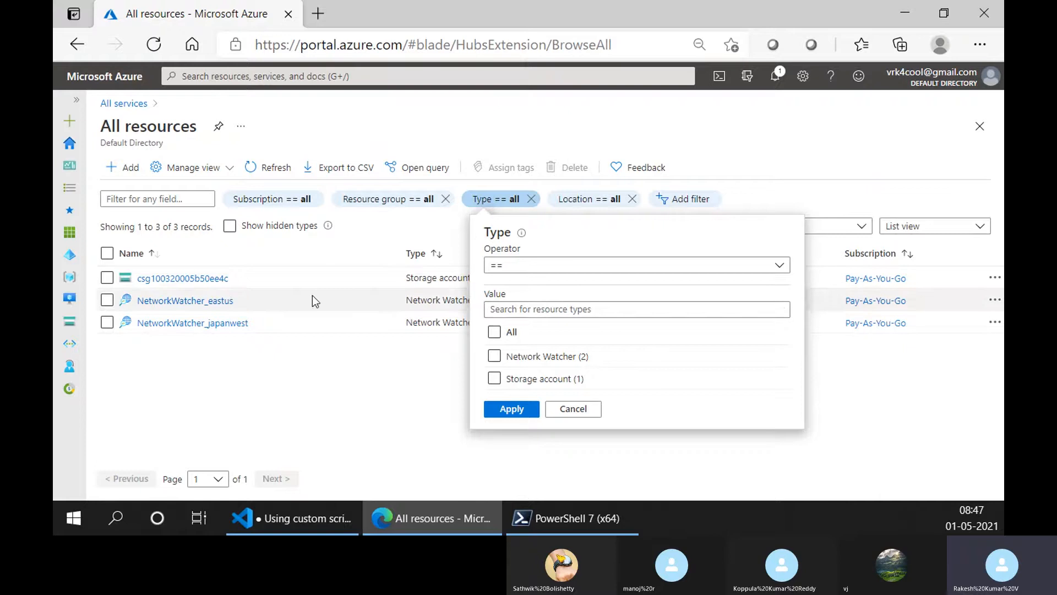
{"action": "left_click", "coordinate": [564, 309]}
{"action": "type", "text": "v"}
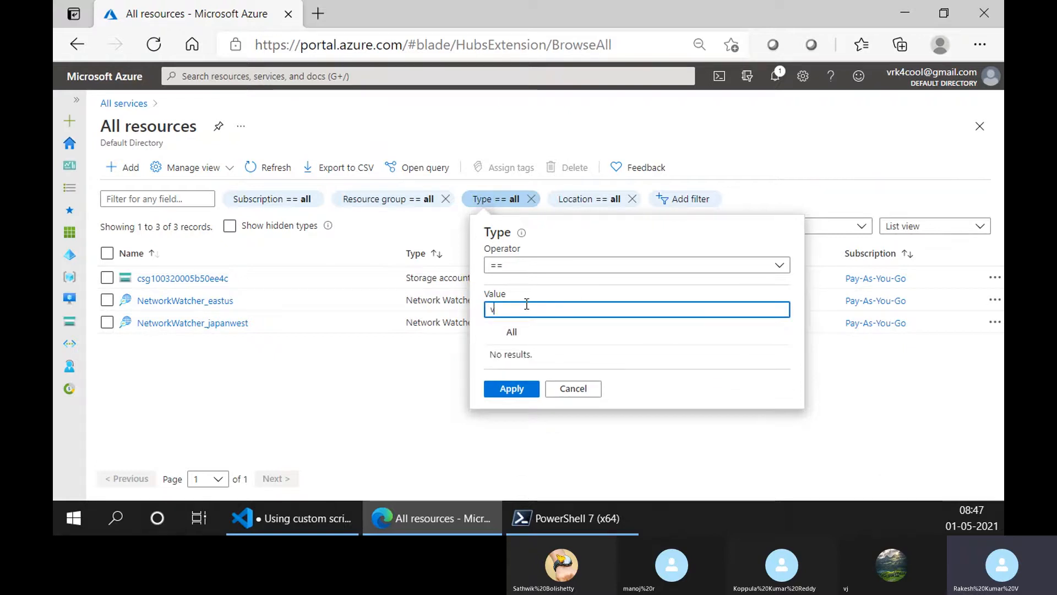
{"action": "key", "text": "BackSpace"}
{"action": "left_click", "coordinate": [291, 352]}
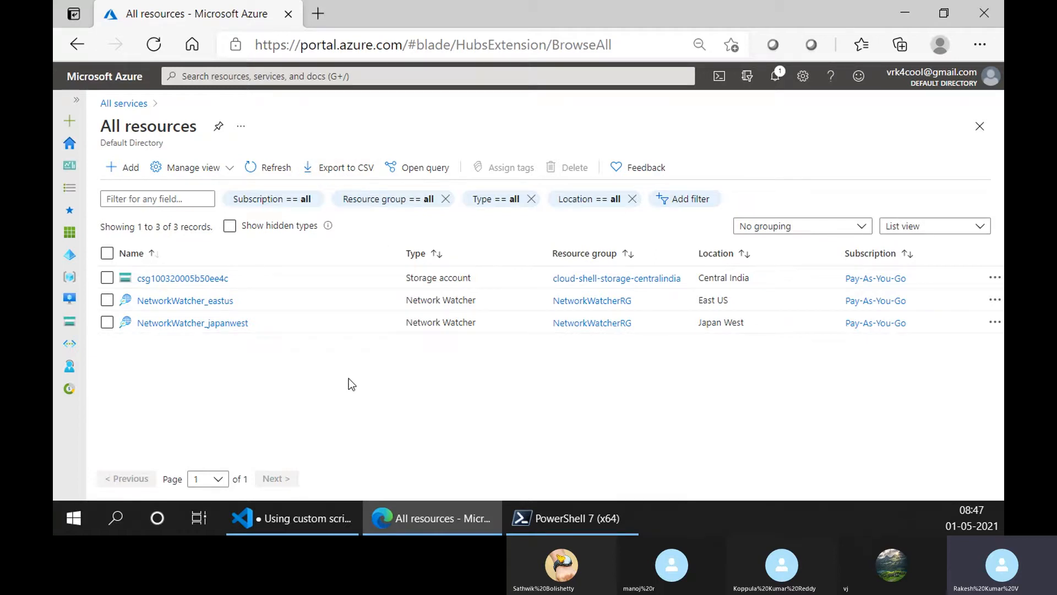
- Switch to Visual Studio Code and highlight the naming convention phrase on line 17, followed by "they might same resource group"
{"action": "left_click", "coordinate": [298, 518]}
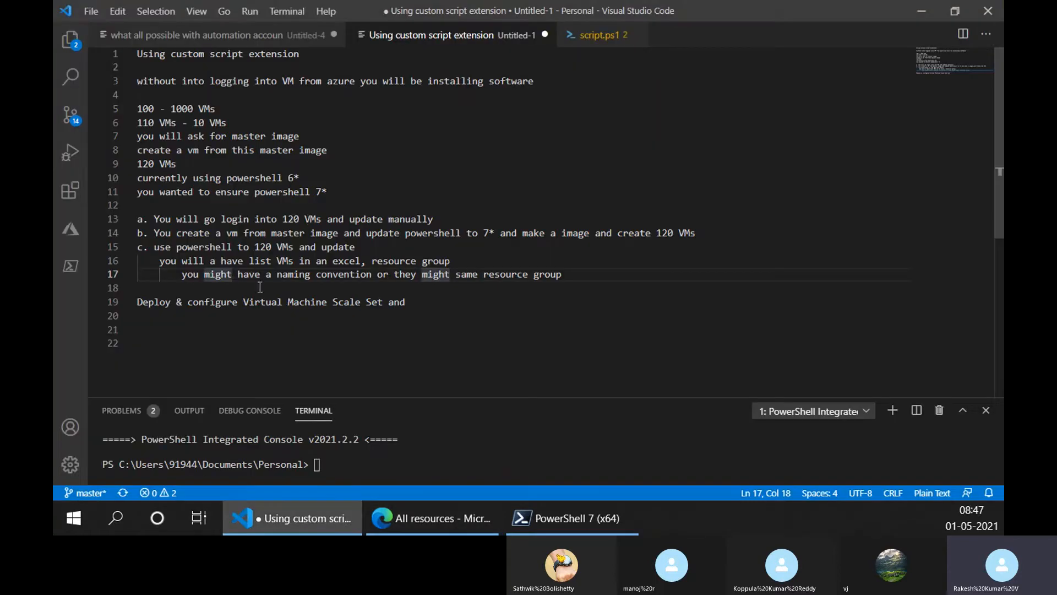
{"action": "left_click_drag", "start_coordinate": [361, 274], "coordinate": [277, 273]}
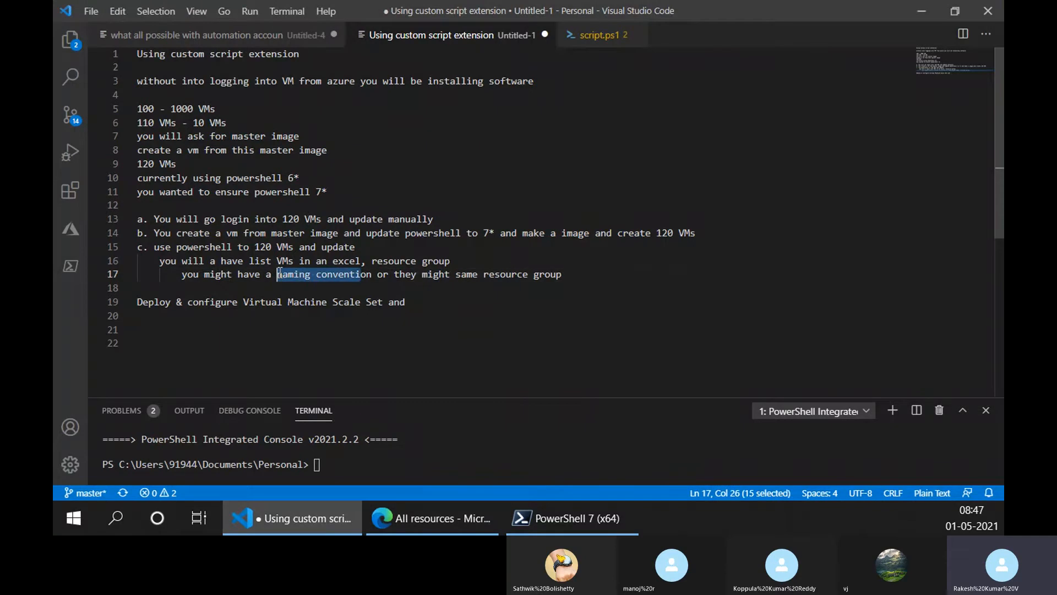
{"action": "left_click", "coordinate": [346, 273]}
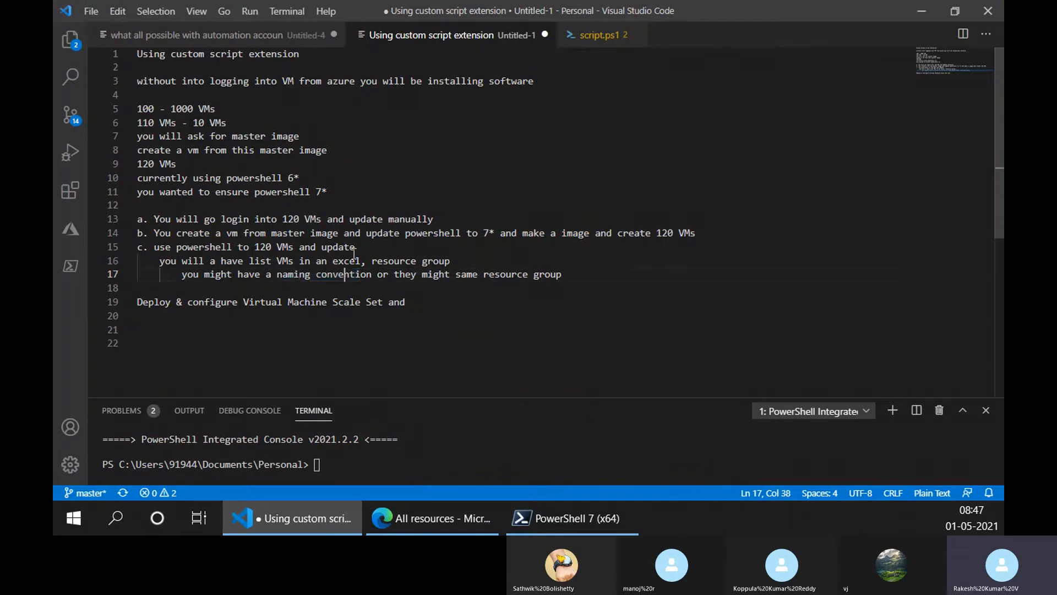
{"action": "left_click_drag", "start_coordinate": [372, 273], "coordinate": [182, 275]}
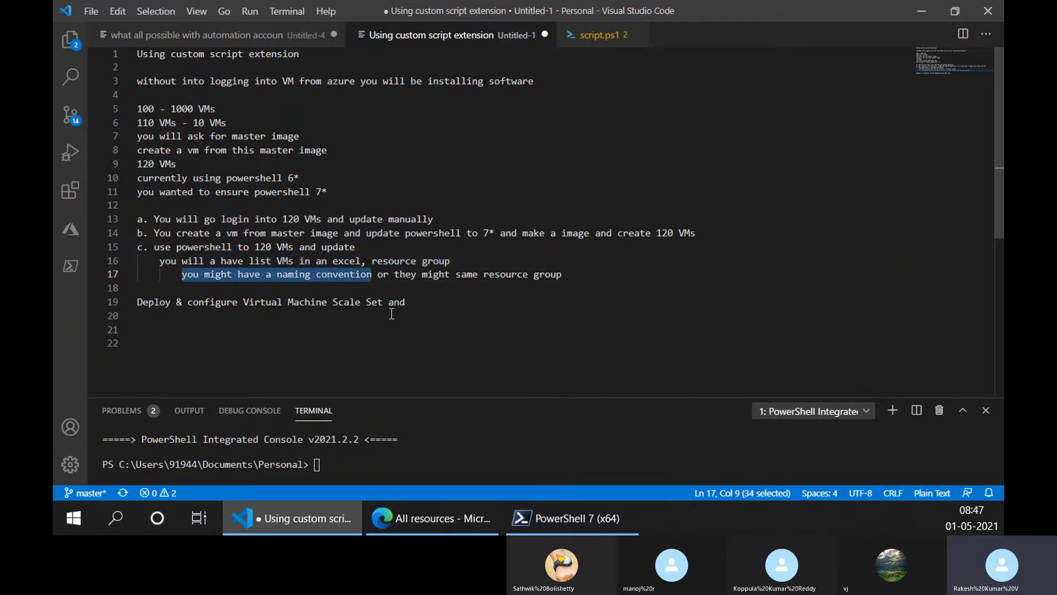
{"action": "left_click_drag", "start_coordinate": [563, 274], "coordinate": [394, 274]}
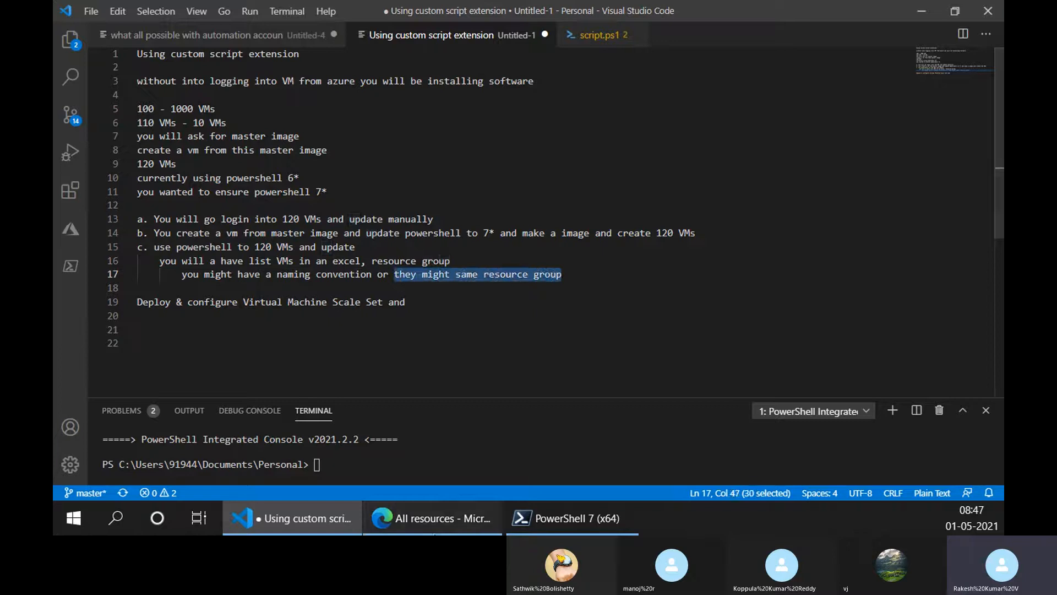
- Switch to the Azure portal, open the cloud-shell-storage-centralindia resource group and inspect its Type filter options without applying one
{"action": "left_click", "coordinate": [432, 517]}
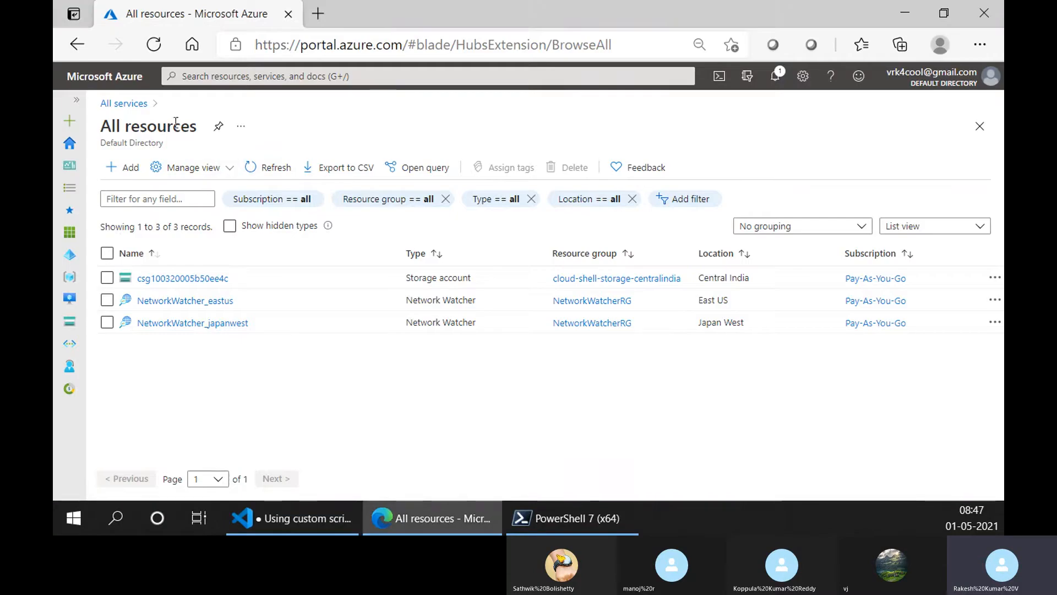
{"action": "left_click", "coordinate": [121, 103]}
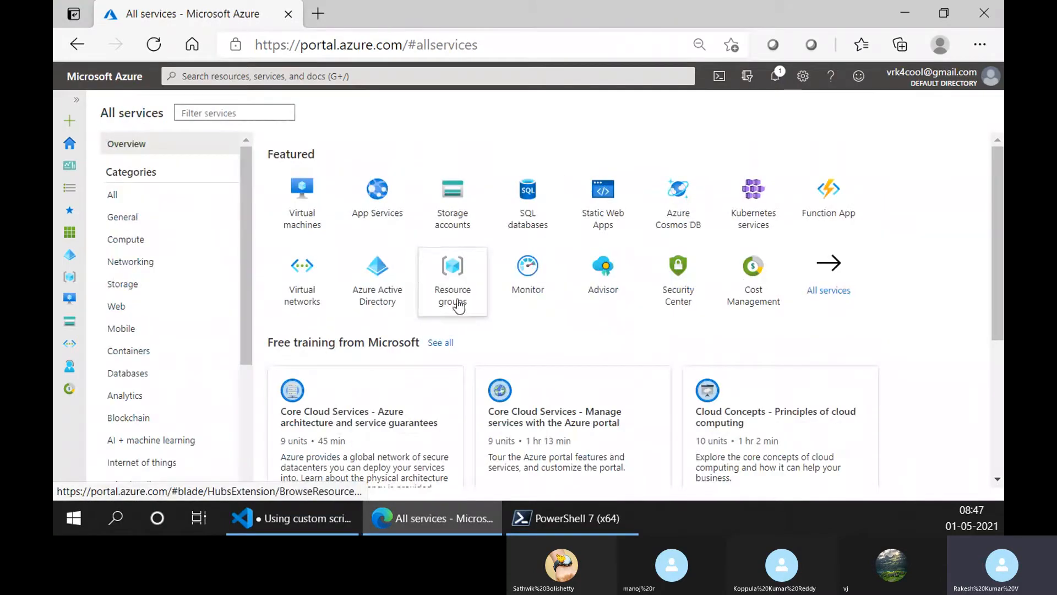
{"action": "left_click", "coordinate": [459, 300]}
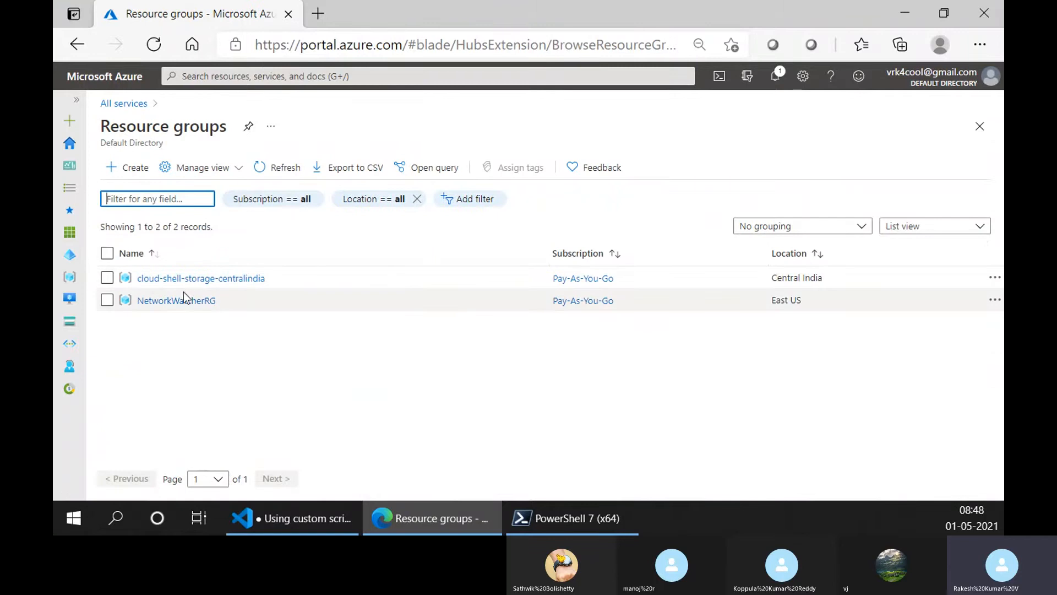
{"action": "left_click", "coordinate": [187, 280]}
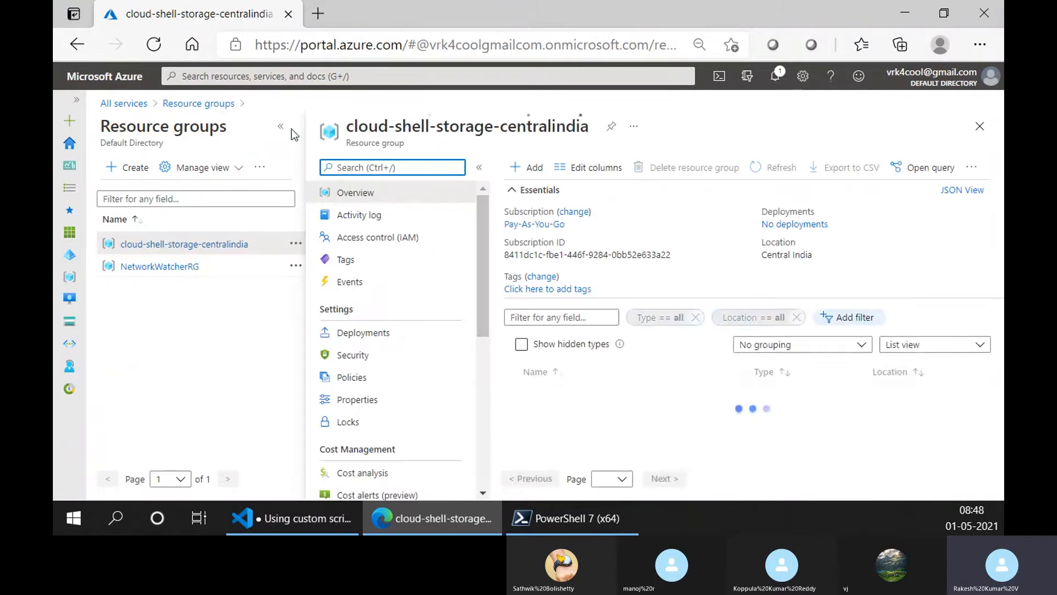
{"action": "left_click", "coordinate": [465, 318]}
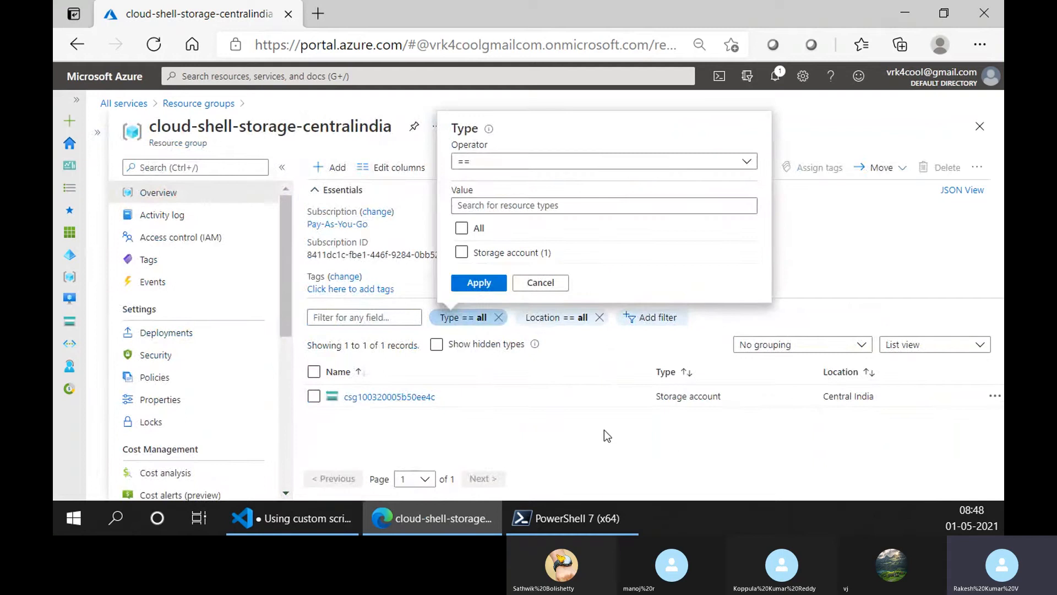
{"action": "left_click", "coordinate": [592, 462]}
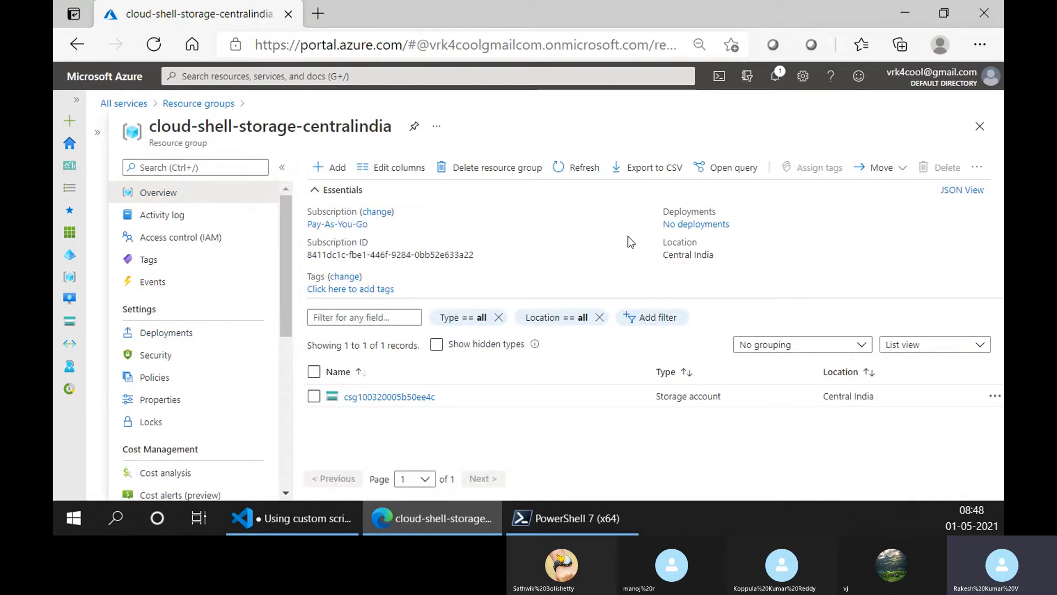
- View the PowerShell 7 window, minimize it, and return to the end of line 16 in Visual Studio Code's notes
{"action": "left_click", "coordinate": [531, 520]}
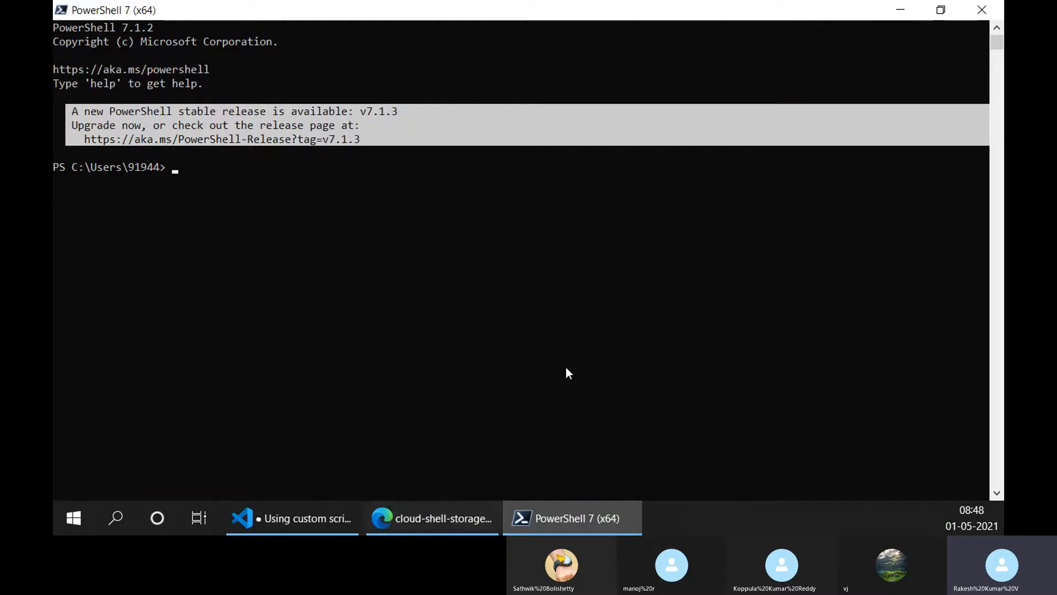
{"action": "left_click", "coordinate": [902, 11]}
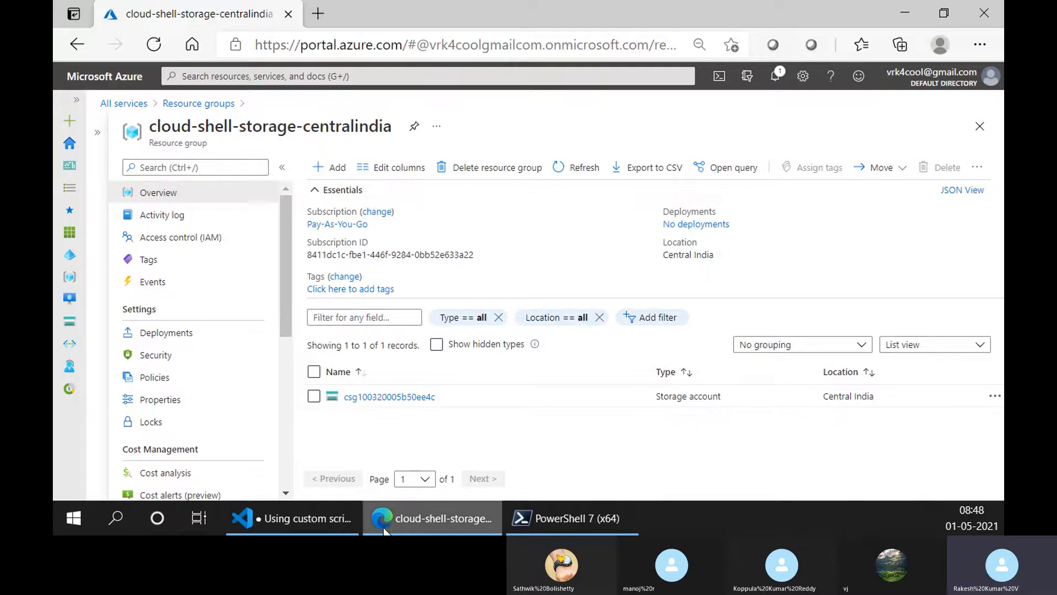
{"action": "left_click", "coordinate": [292, 518]}
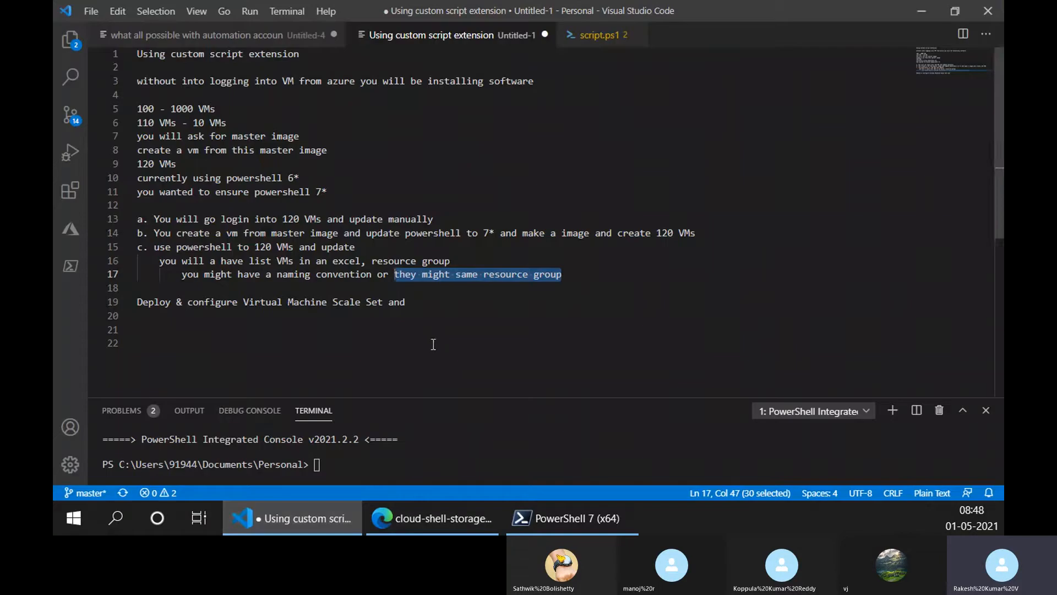
{"action": "left_click", "coordinate": [594, 262]}
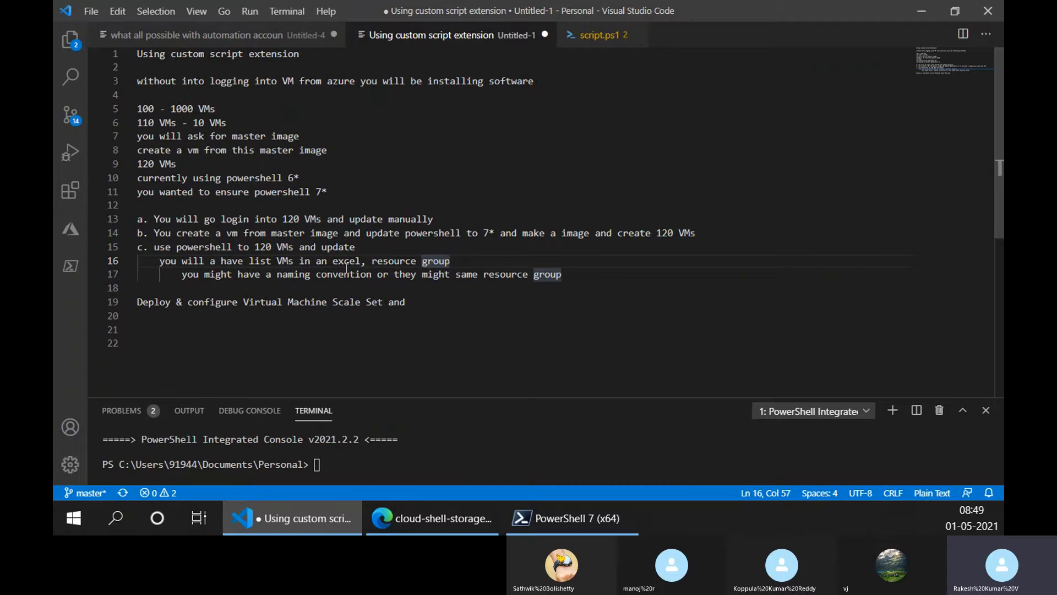
- Highlight the VM list note on line 16, add an indented blank line below line 17, and highlight option c's text
{"action": "left_click_drag", "start_coordinate": [193, 261], "coordinate": [459, 264]}
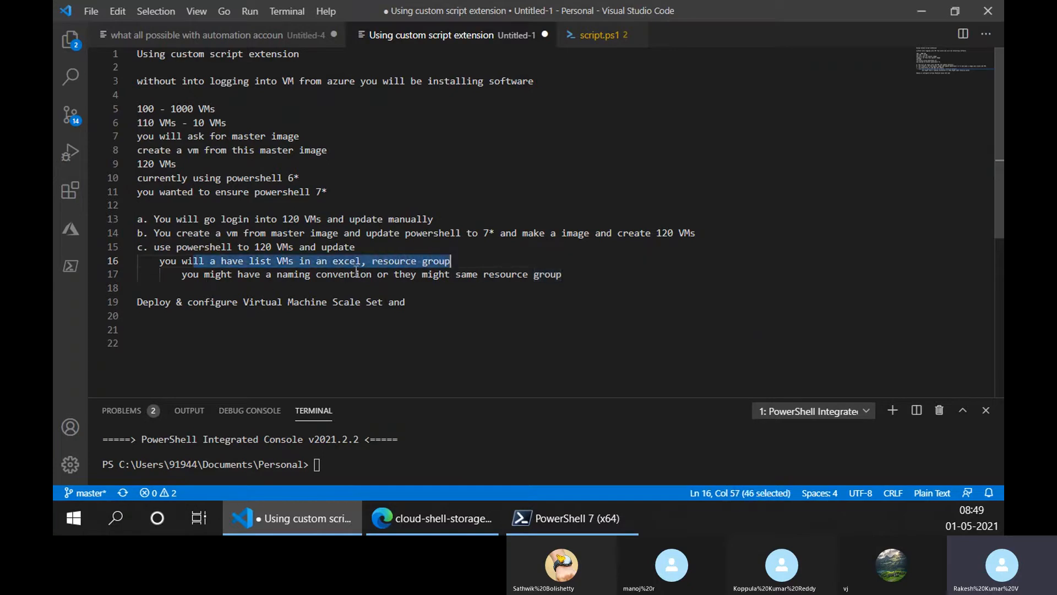
{"action": "left_click", "coordinate": [595, 280]}
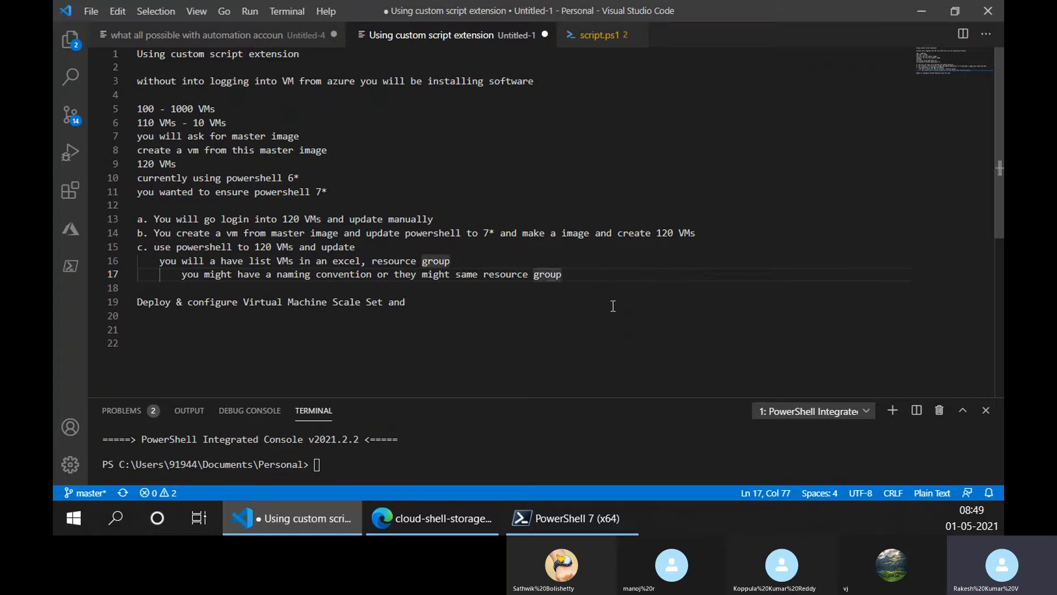
{"action": "key", "text": "Return"}
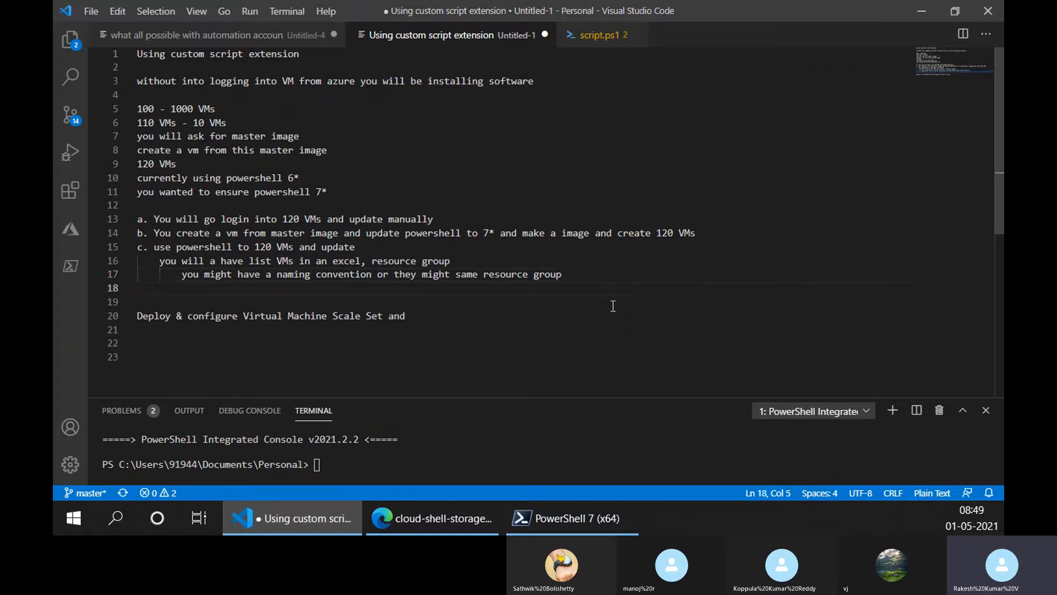
{"action": "left_click_drag", "start_coordinate": [357, 247], "coordinate": [155, 246]}
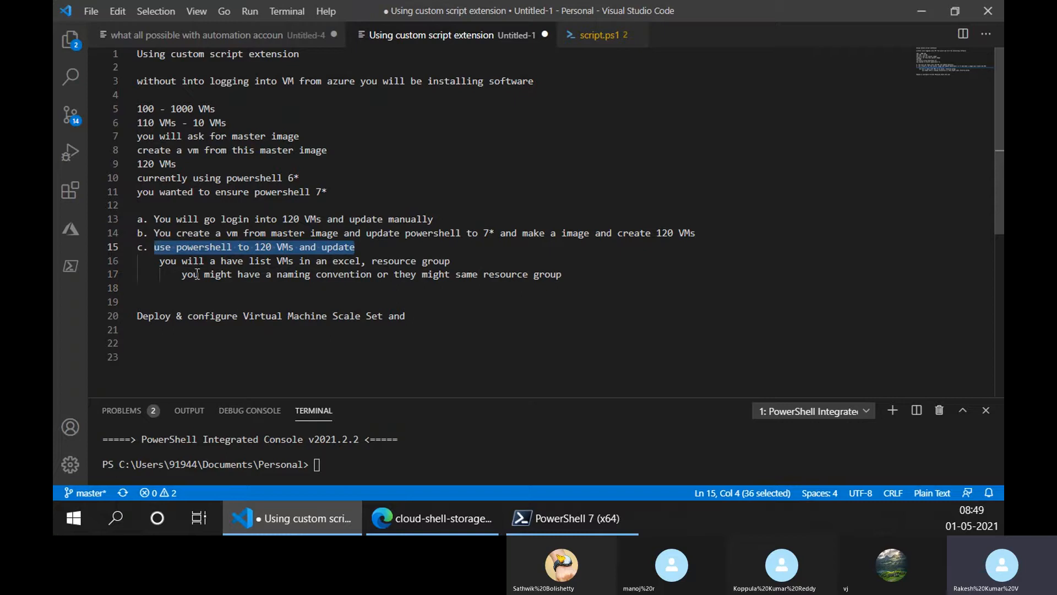
{"action": "left_click", "coordinate": [168, 288]}
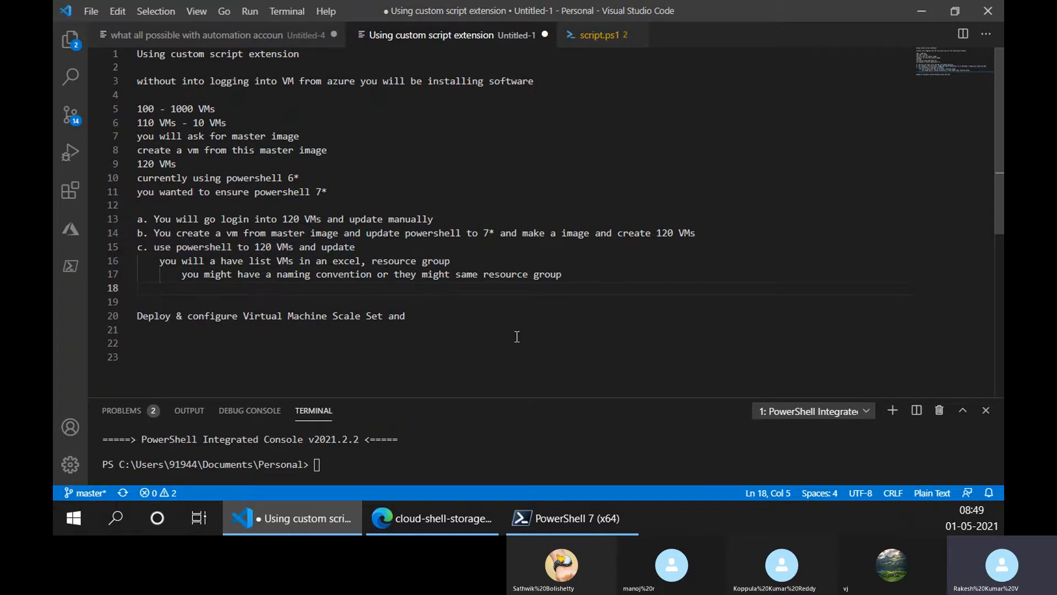
- Write "you will script to update each VM in the list" on line 18 under option c
{"action": "type", "text": "you wi"}
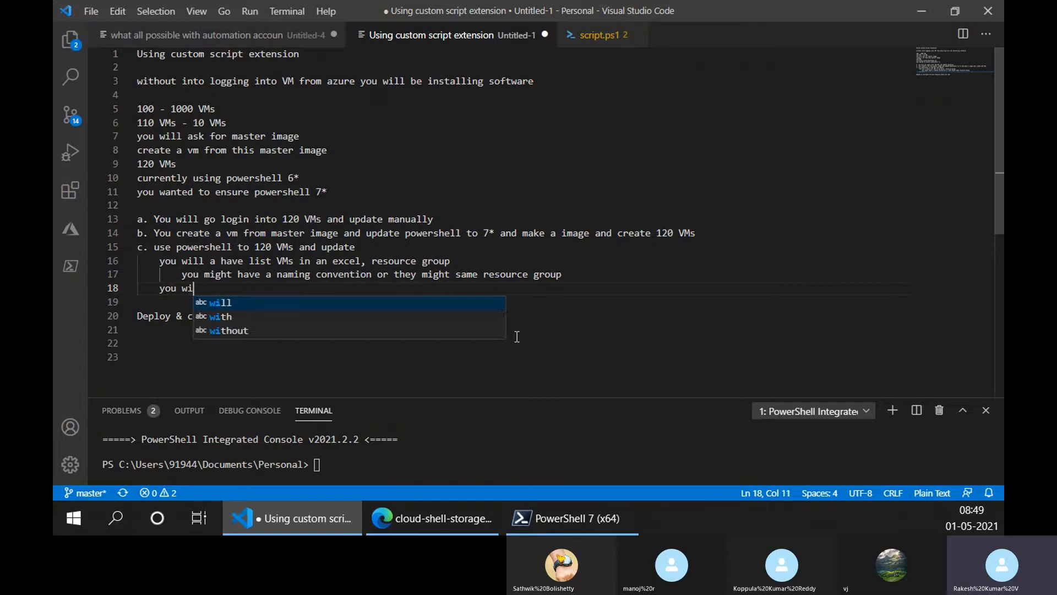
{"action": "type", "text": "ll scr"}
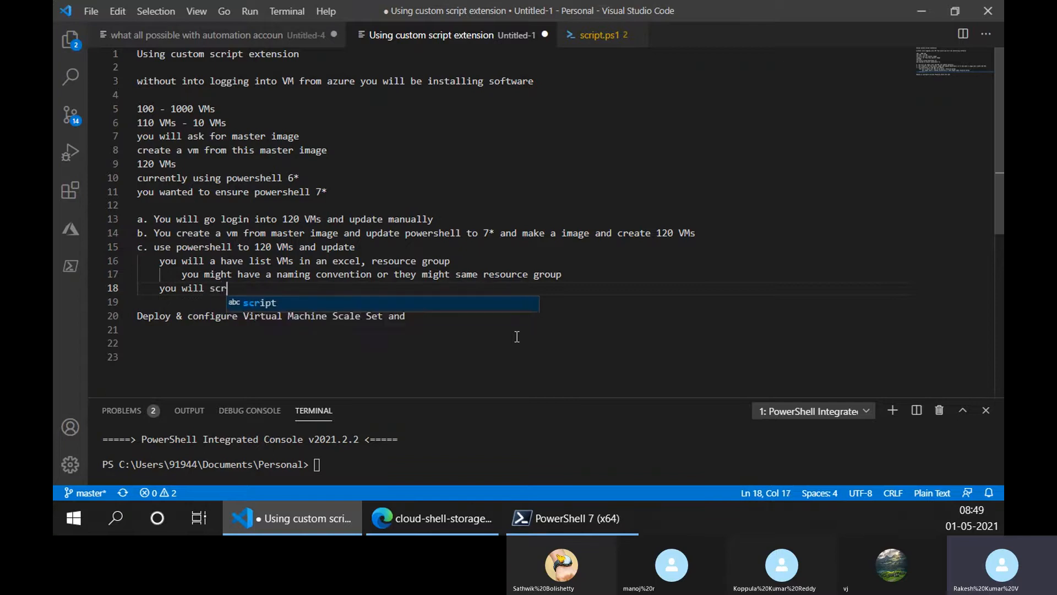
{"action": "key", "text": "BackSpace"}
{"action": "key", "text": "BackSpace"}
{"action": "key", "text": "BackSpace"}
{"action": "type", "text": "sc"}
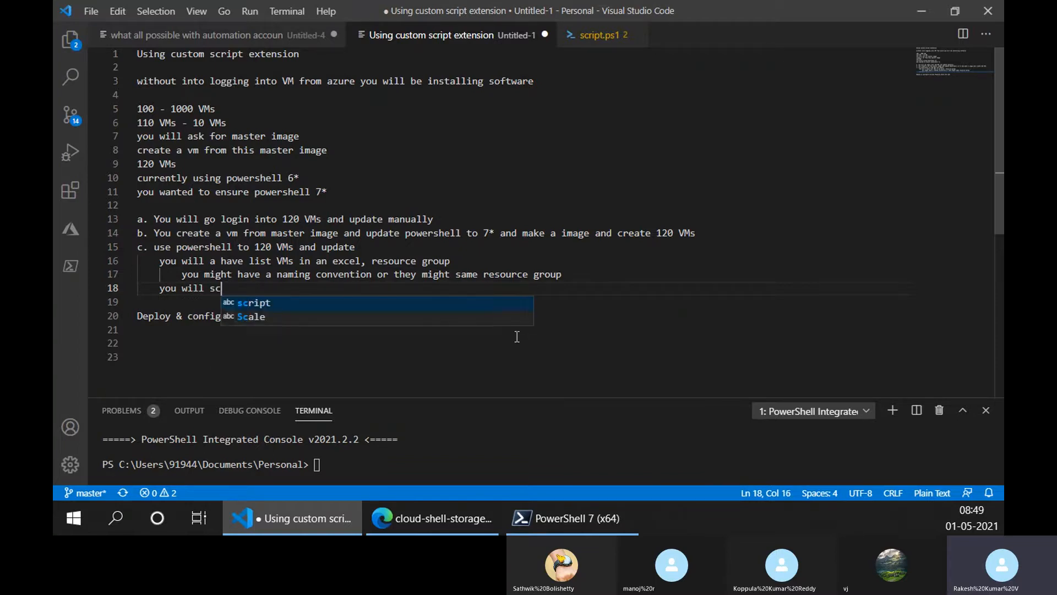
{"action": "type", "text": "ript to update VM"}
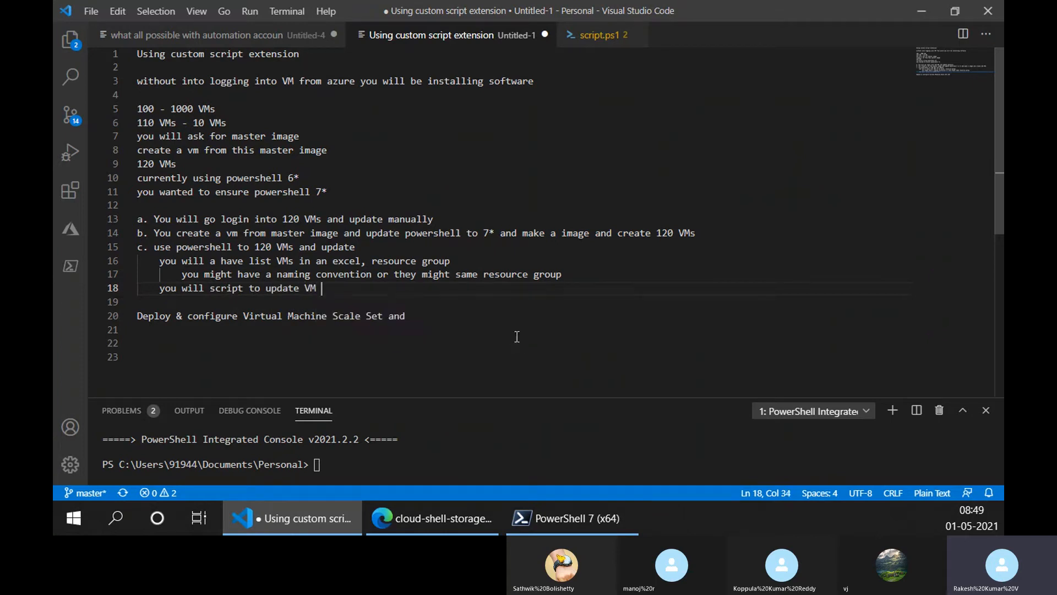
{"action": "key", "text": "BackSpace"}
{"action": "type", "text": "each"}
{"action": "key", "text": "End"}
{"action": "type", "text": "in the list"}
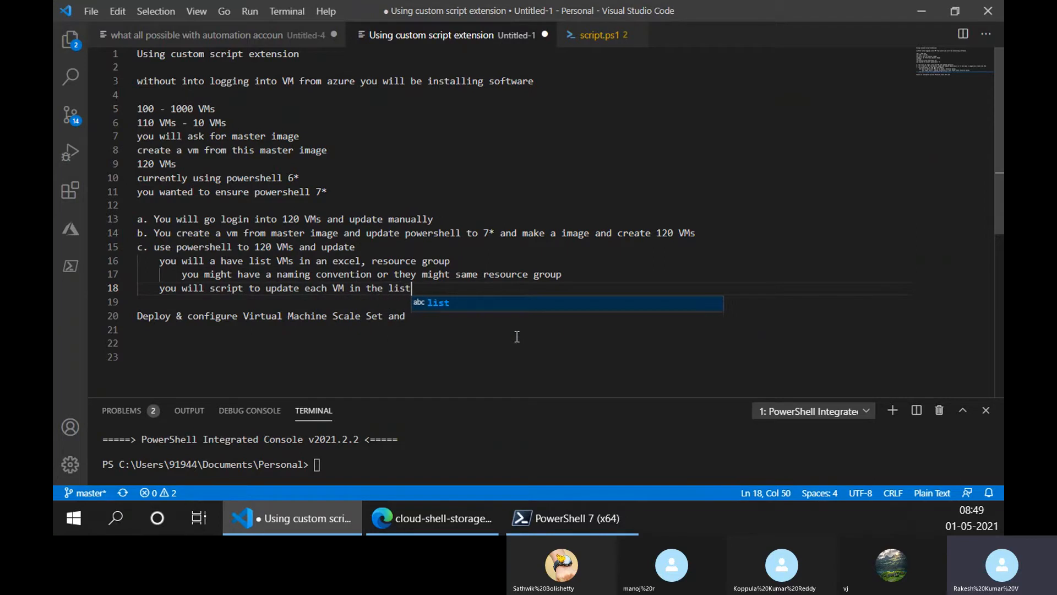
- Add line 19 reading "you will custom script extension" at the same indentation as line 18
{"action": "key", "text": "Escape"}
{"action": "key", "text": "Return"}
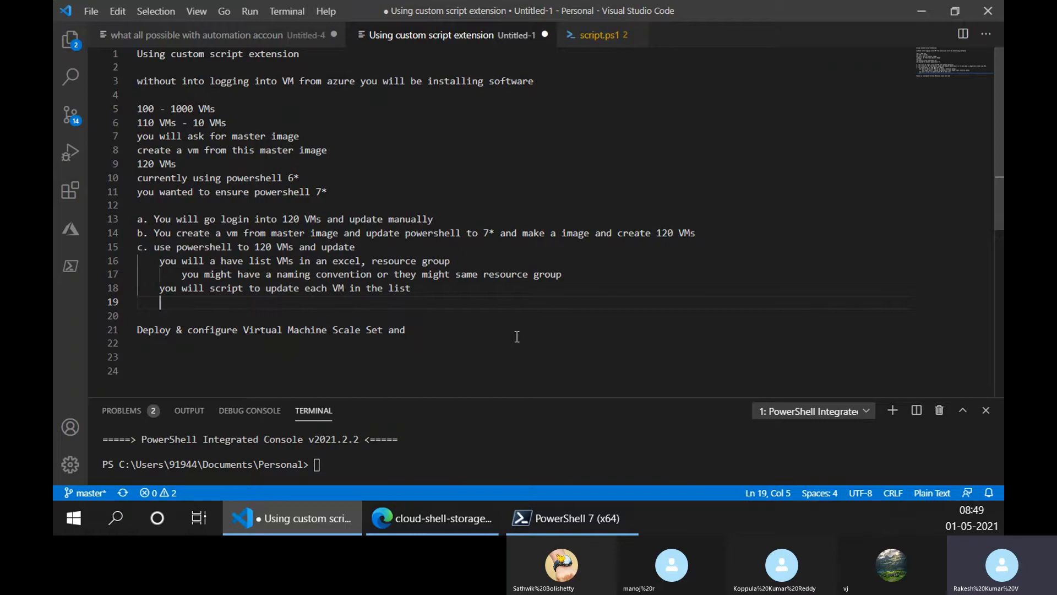
{"action": "type", "text": "you w"}
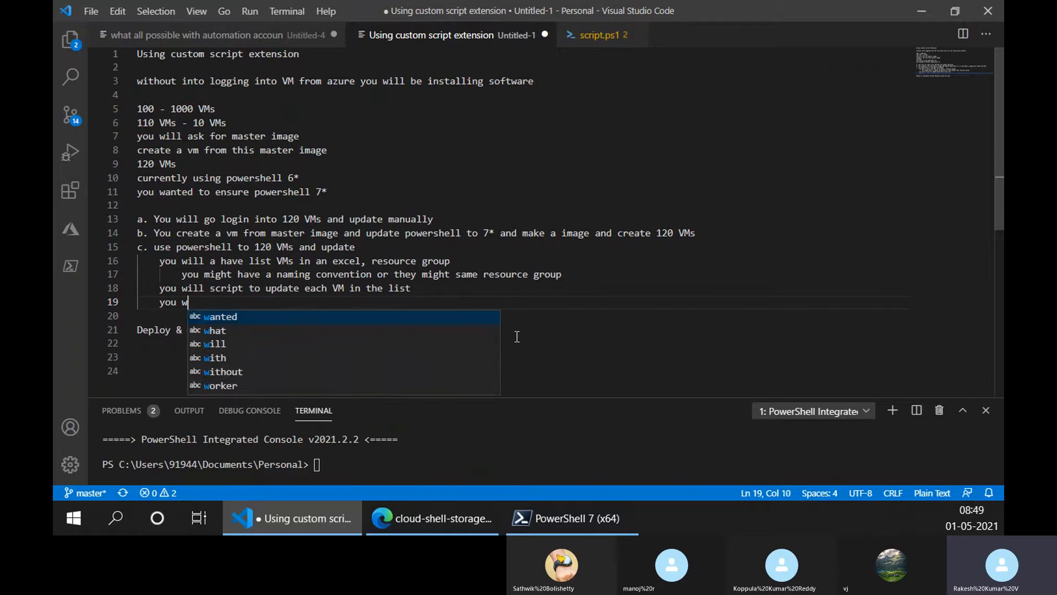
{"action": "type", "text": "ill custom "}
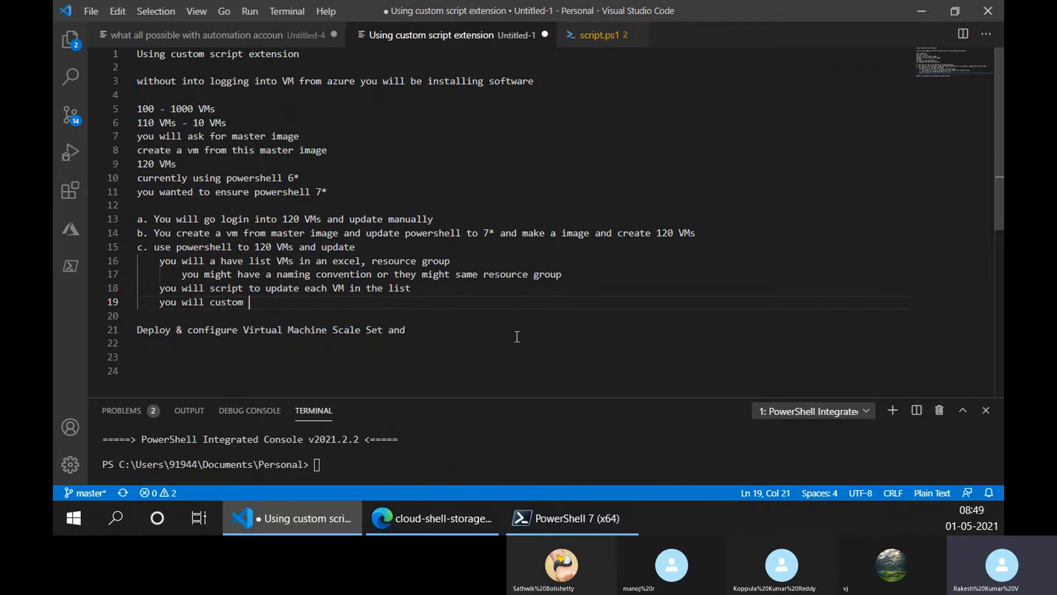
{"action": "type", "text": "script ex"}
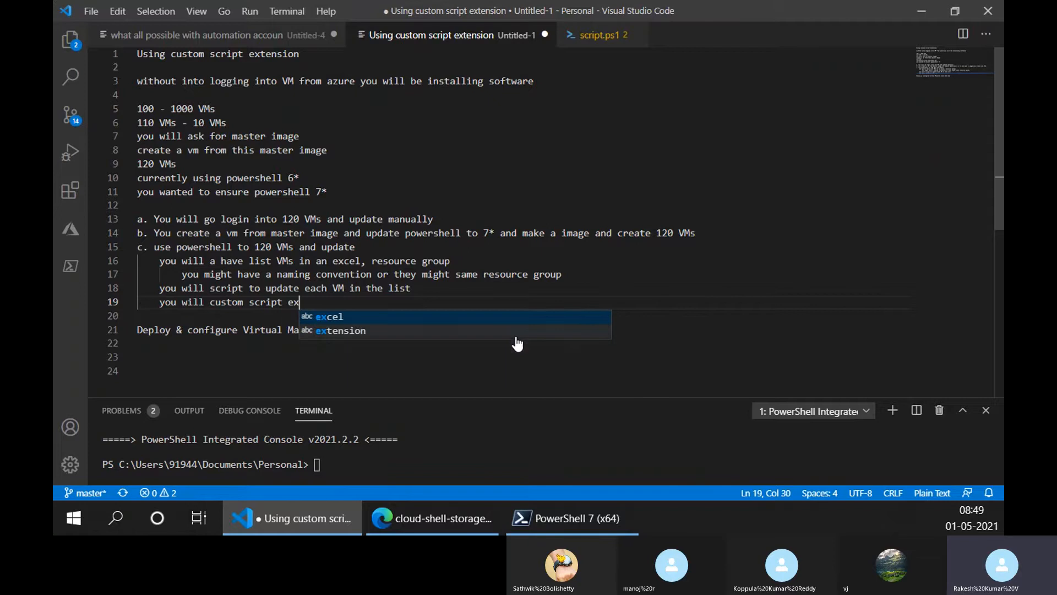
{"action": "type", "text": "tension"}
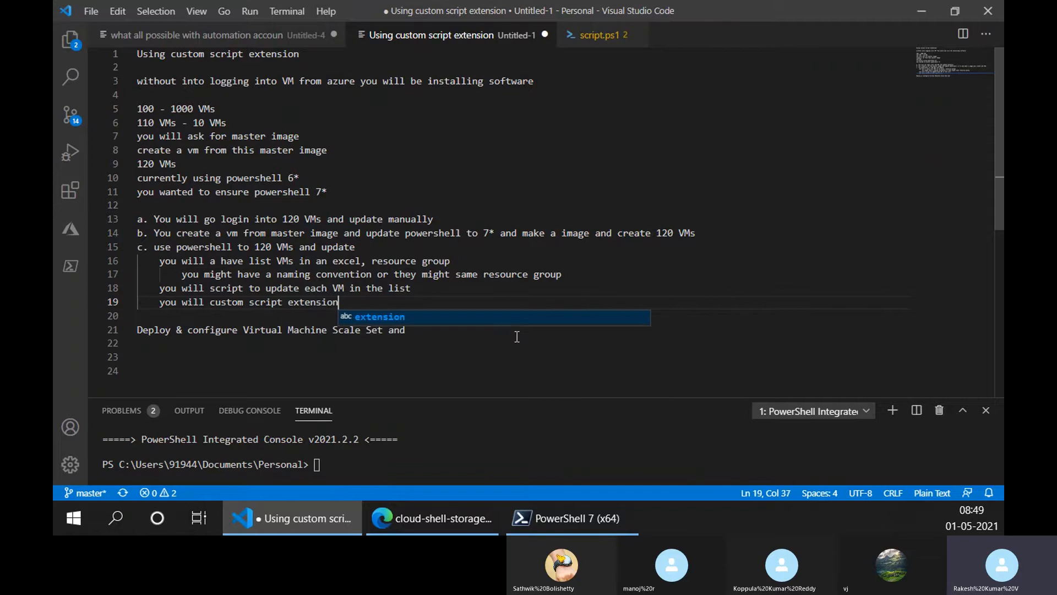
- Highlight option c's sub-points on lines 16 to 19, then remove and restore line 16's indentation
{"action": "left_click", "coordinate": [353, 297]}
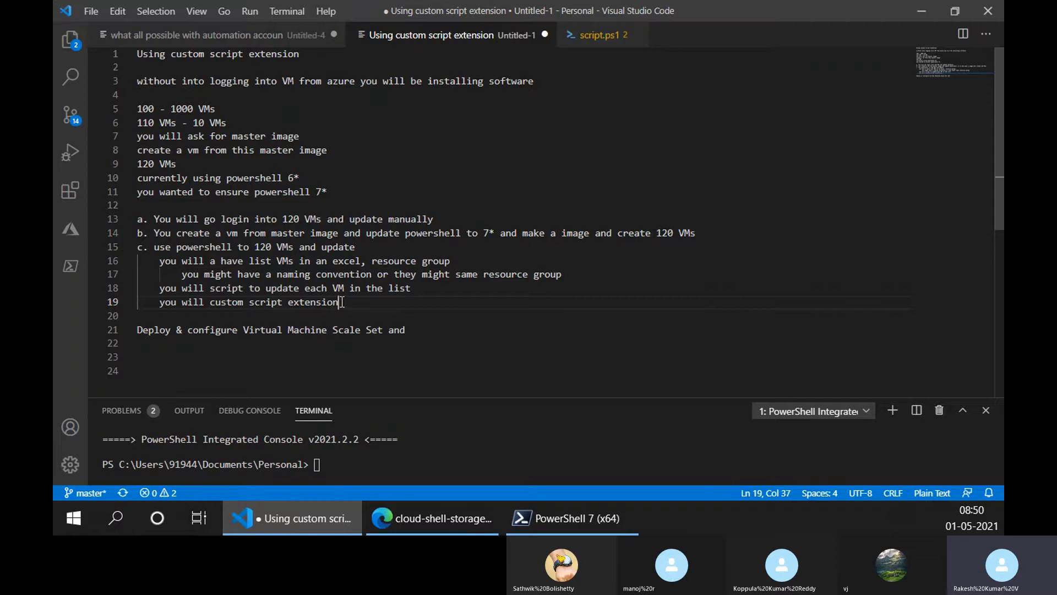
{"action": "left_click_drag", "start_coordinate": [340, 302], "coordinate": [161, 262]}
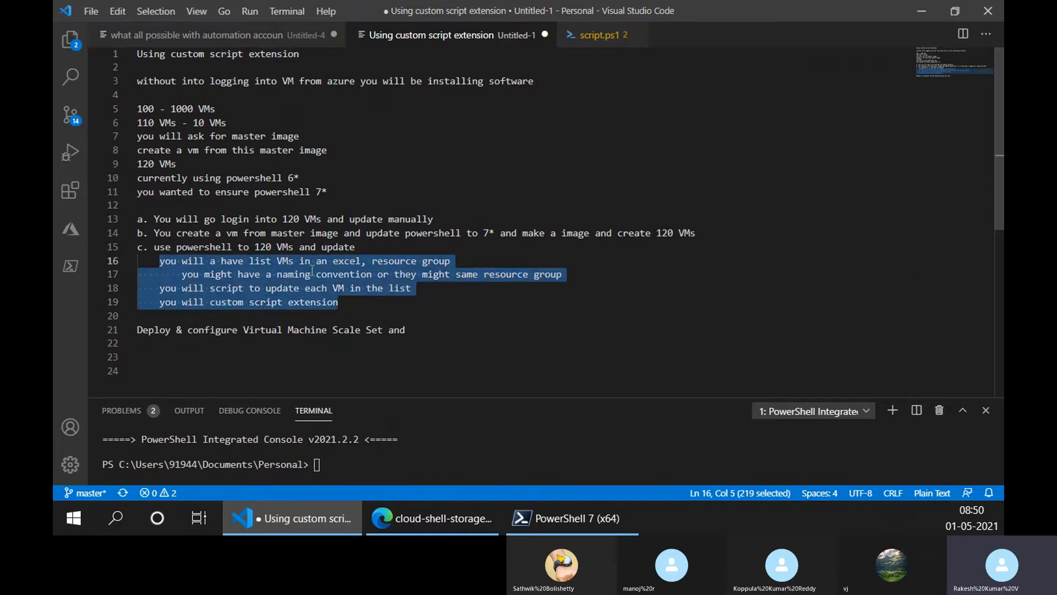
{"action": "left_click", "coordinate": [377, 306]}
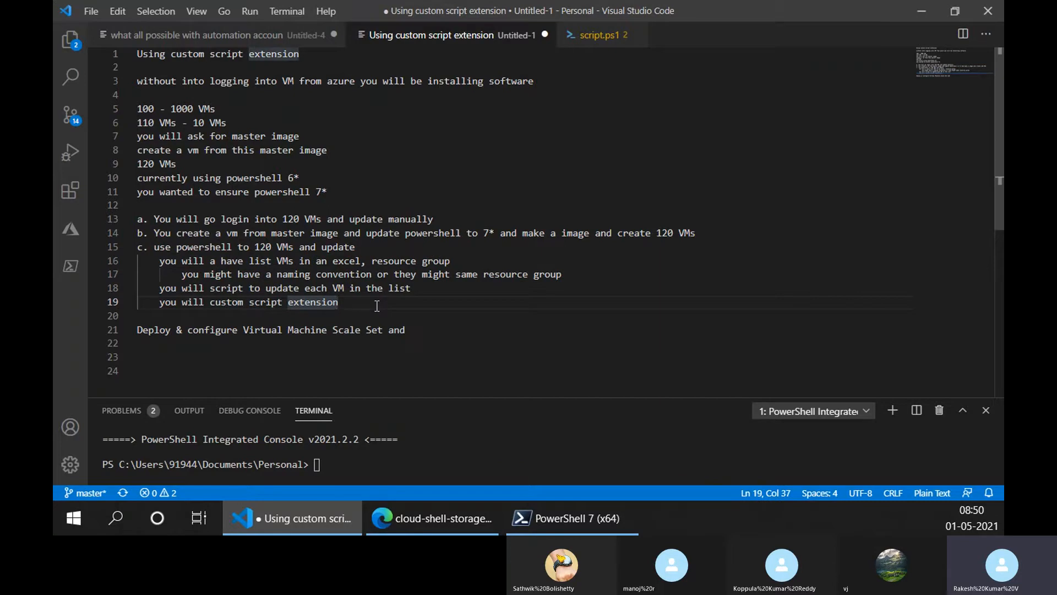
{"action": "left_click", "coordinate": [165, 261]}
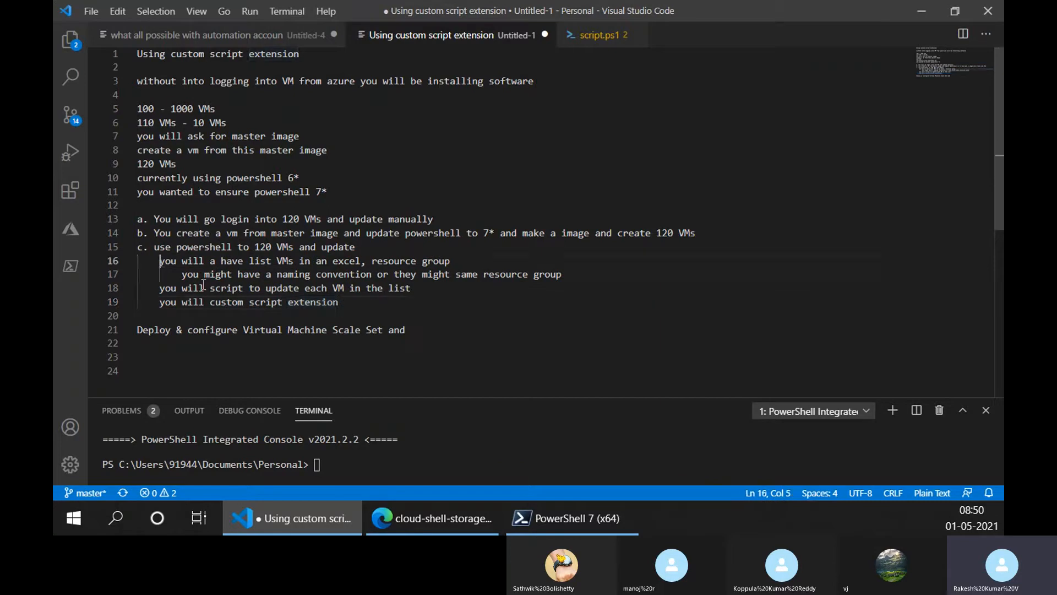
{"action": "key", "text": "BackSpace"}
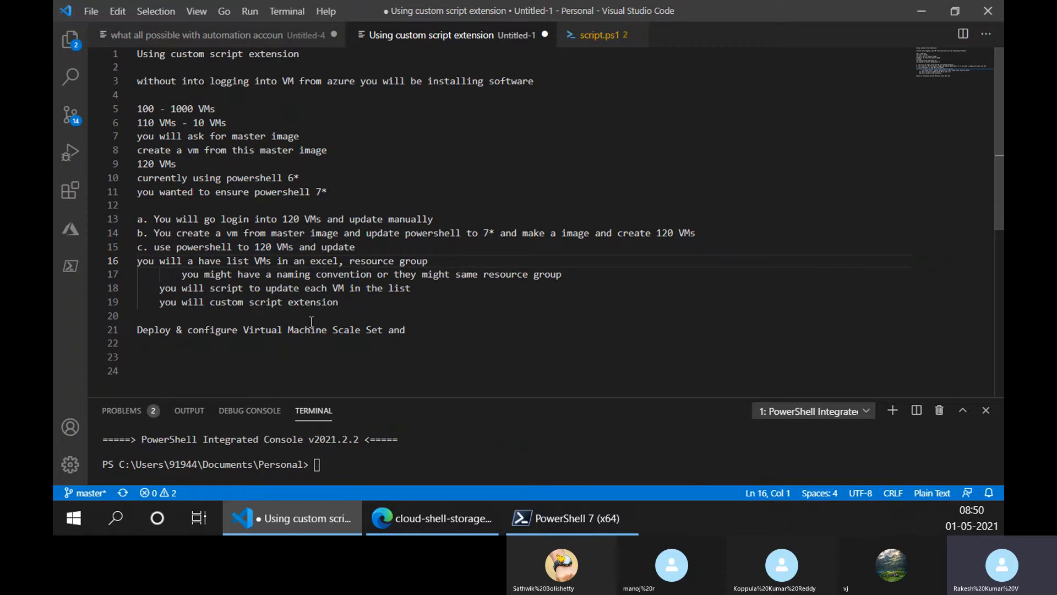
{"action": "key", "text": "Tab"}
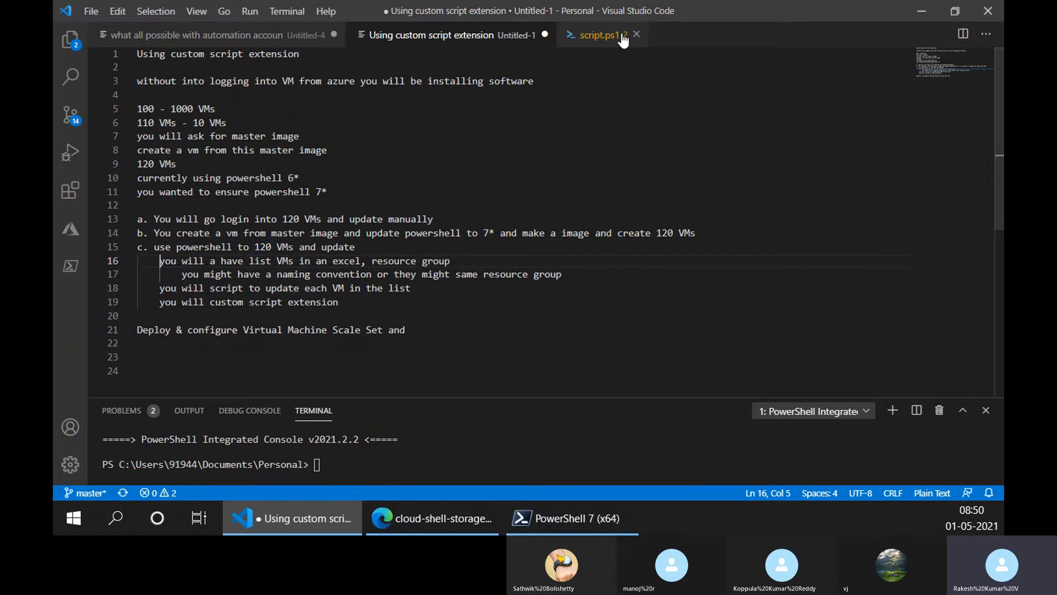
- Open script.ps1 and look through its Set-AzVMExtension custom script section and the commands that follow it
{"action": "left_click", "coordinate": [603, 36]}
{"action": "scroll", "coordinate": [268, 284], "scroll_direction": "down", "scroll_amount": 5}
{"action": "scroll", "coordinate": [268, 284], "scroll_direction": "down", "scroll_amount": 10}
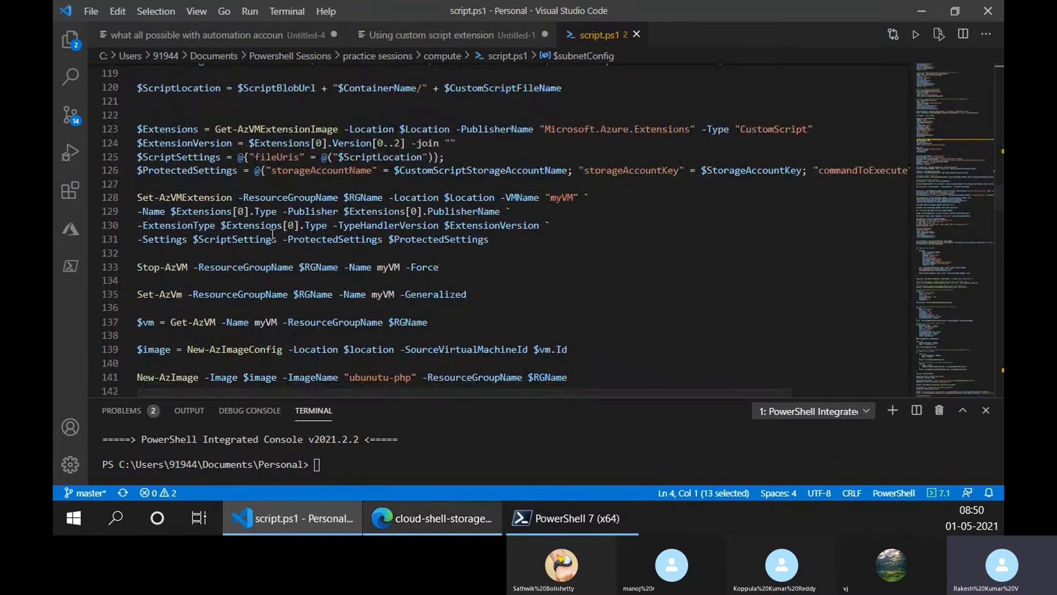
{"action": "scroll", "coordinate": [317, 276], "scroll_direction": "down", "scroll_amount": 7}
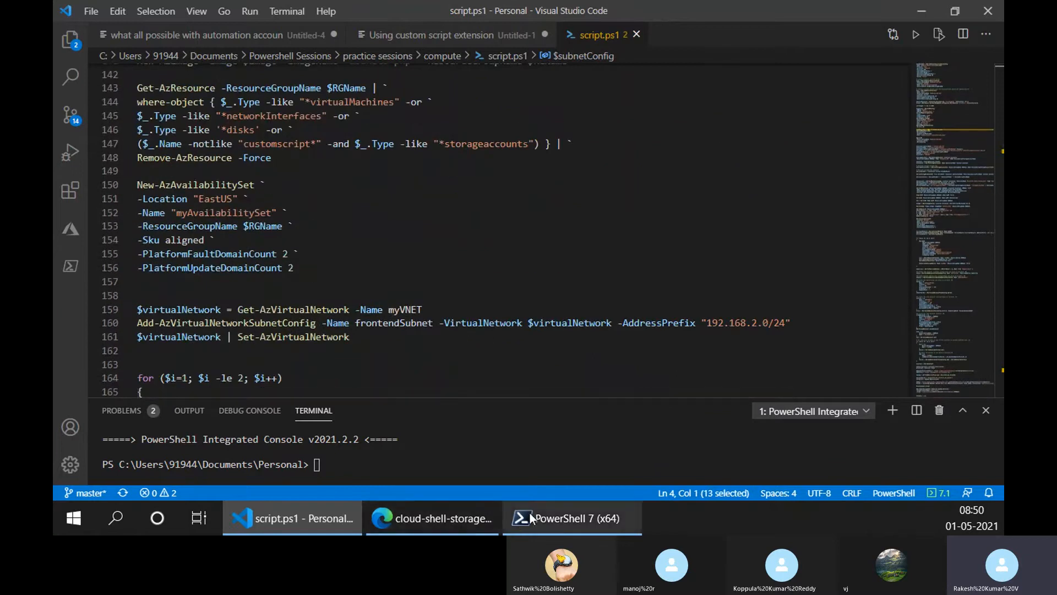
- Switch to Edge, open Google in a new tab and search for "custom script extension azure"
{"action": "left_click", "coordinate": [417, 521]}
{"action": "key", "text": "ctrl+t"}
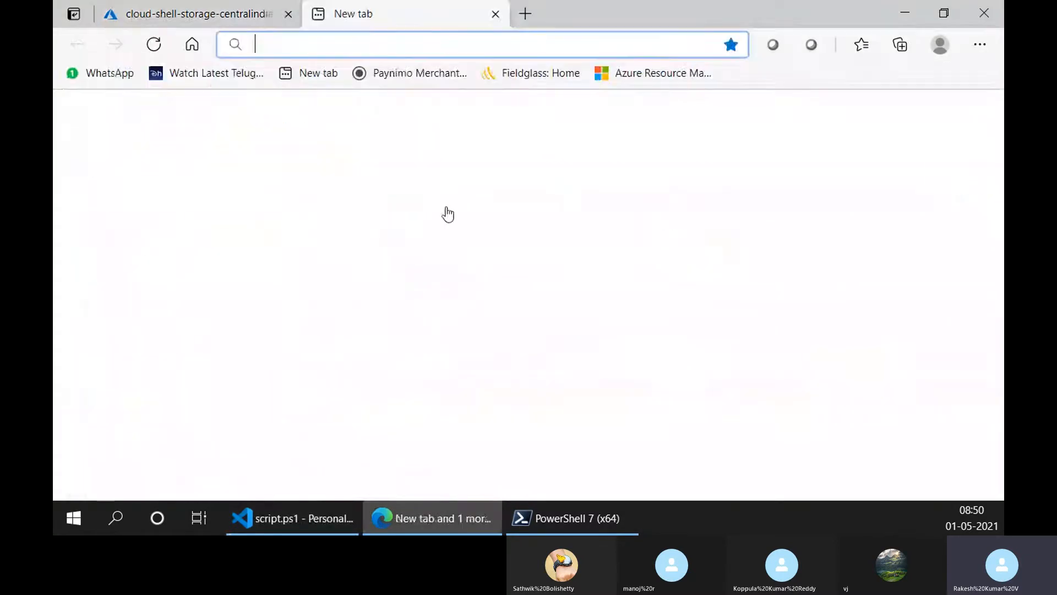
{"action": "type", "text": "goo"}
{"action": "key", "text": "Return"}
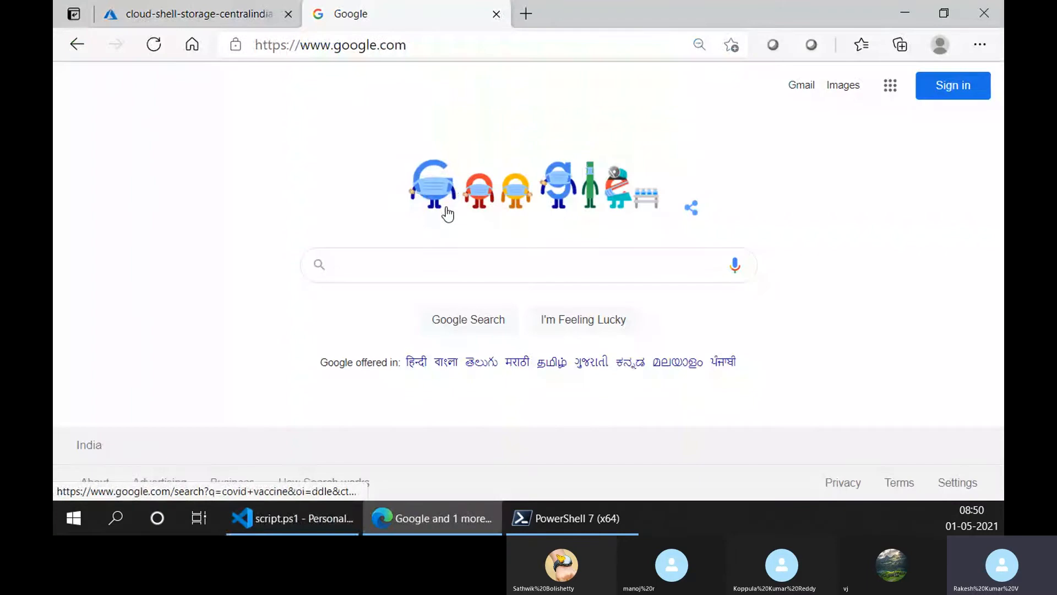
{"action": "type", "text": "custom"}
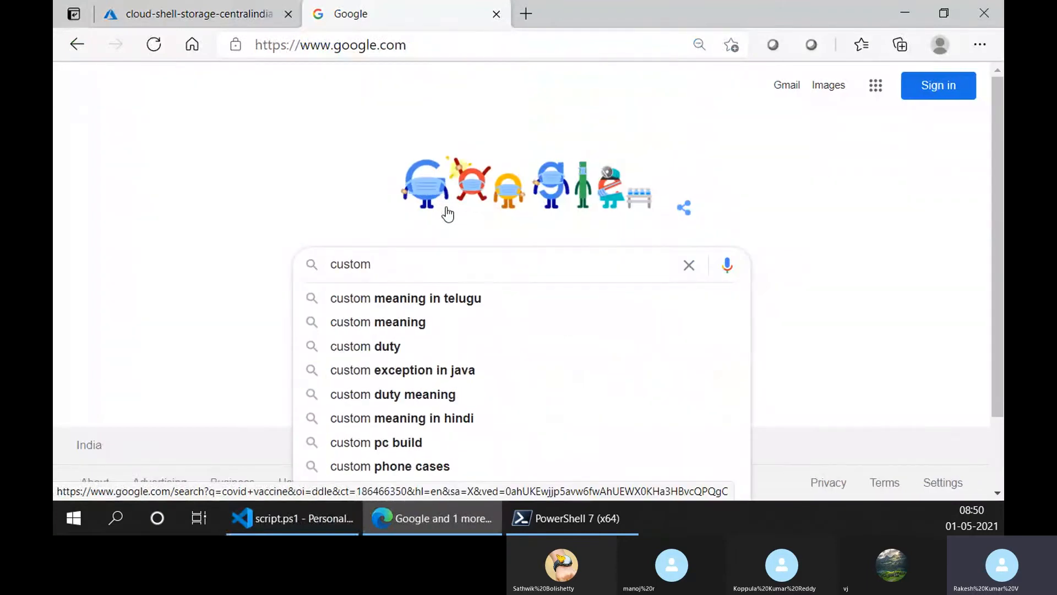
{"action": "type", "text": " script ex"}
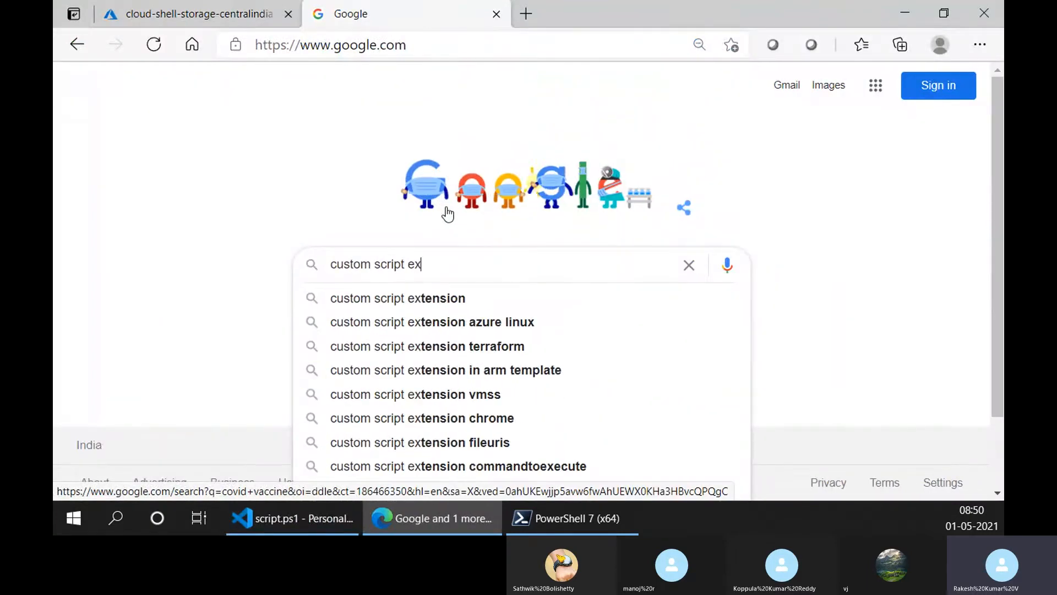
{"action": "type", "text": "tension azure"}
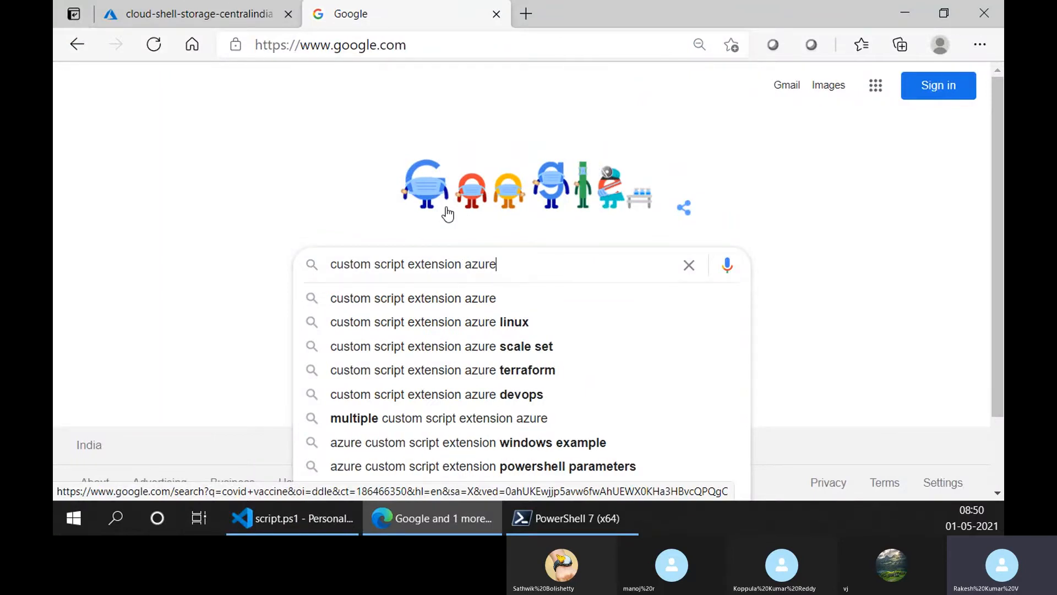
{"action": "key", "text": "Return"}
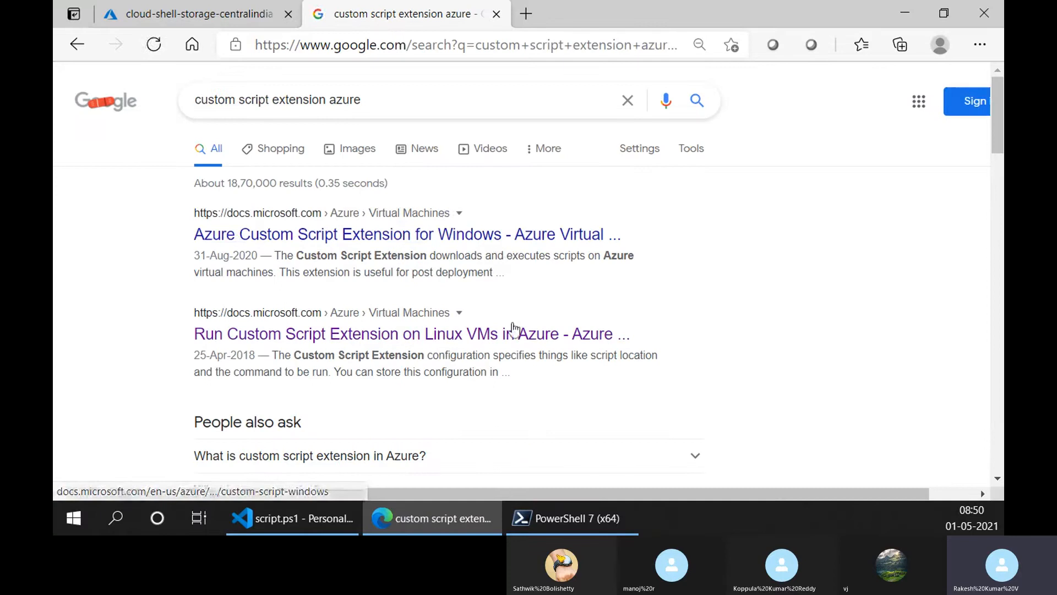
- Open the search result on running the Custom Script Extension on Linux VMs in a new tab and skim the article's opening sections
{"action": "middle_click", "coordinate": [516, 331]}
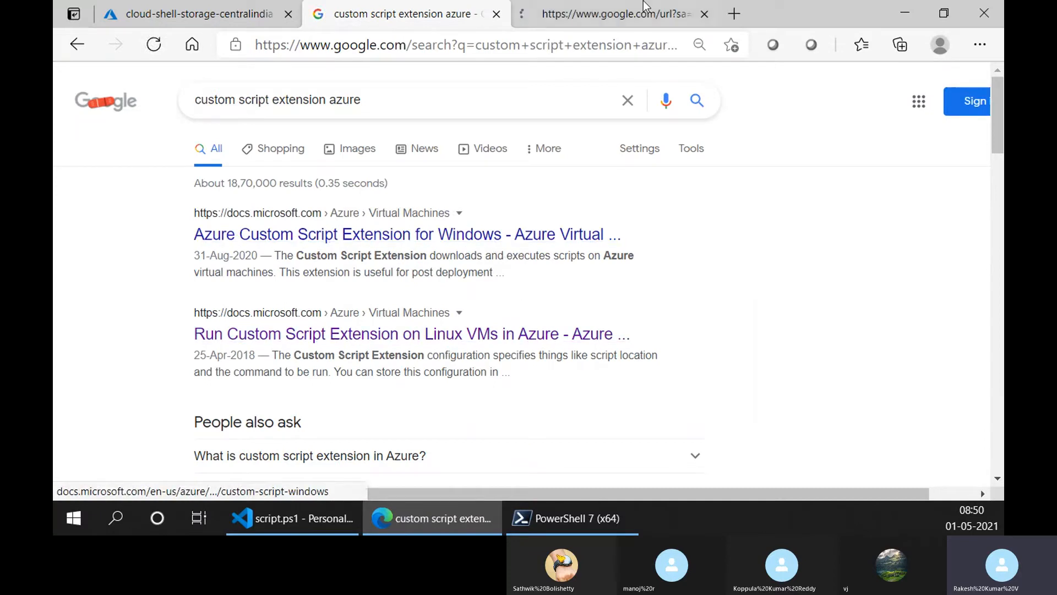
{"action": "left_click", "coordinate": [645, 4]}
{"action": "scroll", "coordinate": [606, 371], "scroll_direction": "down", "scroll_amount": 10}
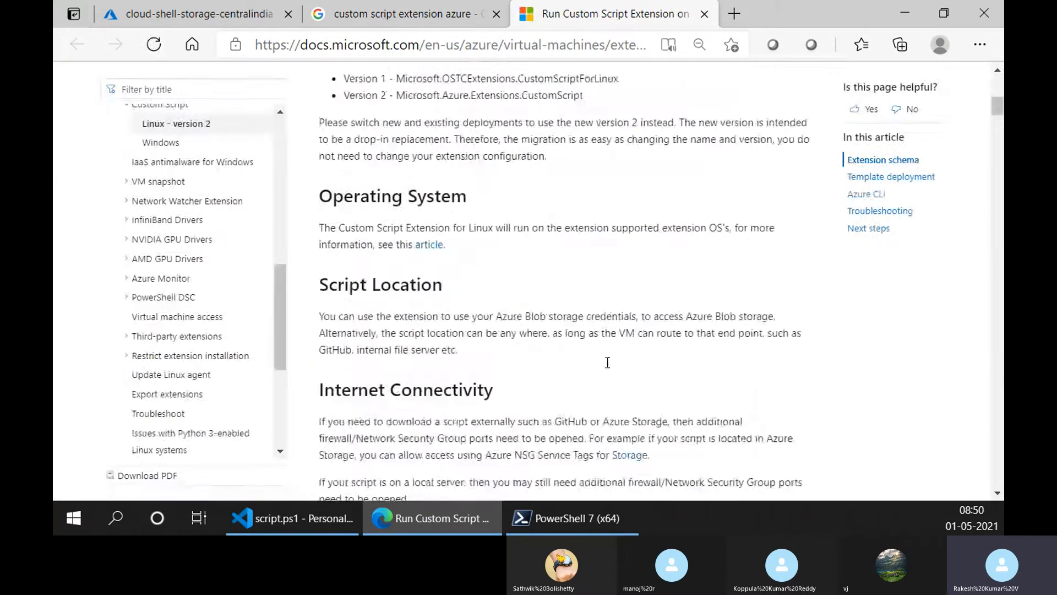
{"action": "scroll", "coordinate": [607, 371], "scroll_direction": "down", "scroll_amount": 10}
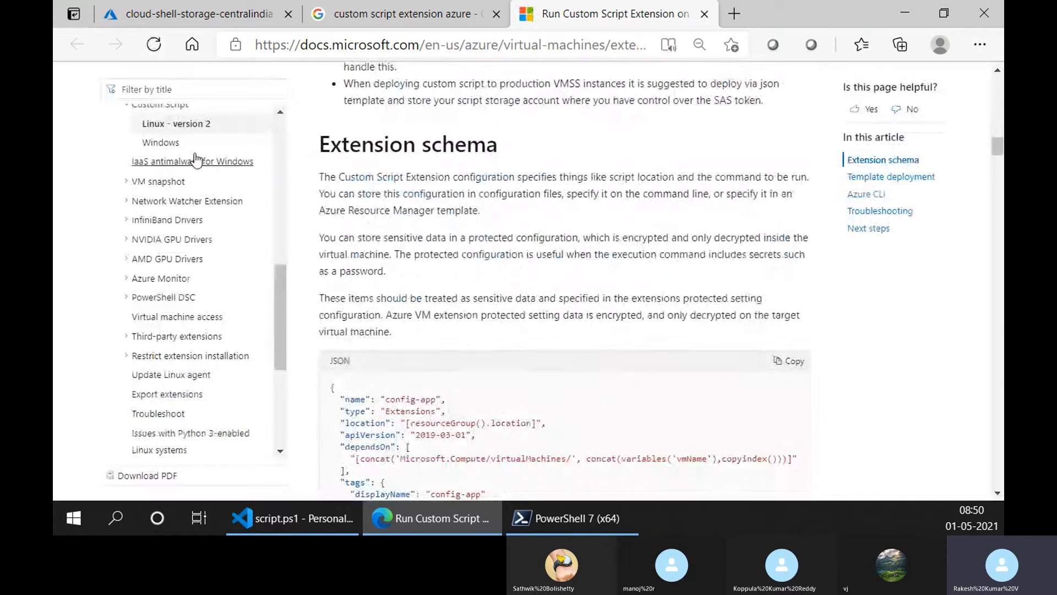
{"action": "scroll", "coordinate": [528, 317], "scroll_direction": "down", "scroll_amount": 1}
{"action": "scroll", "coordinate": [529, 318], "scroll_direction": "up", "scroll_amount": 20}
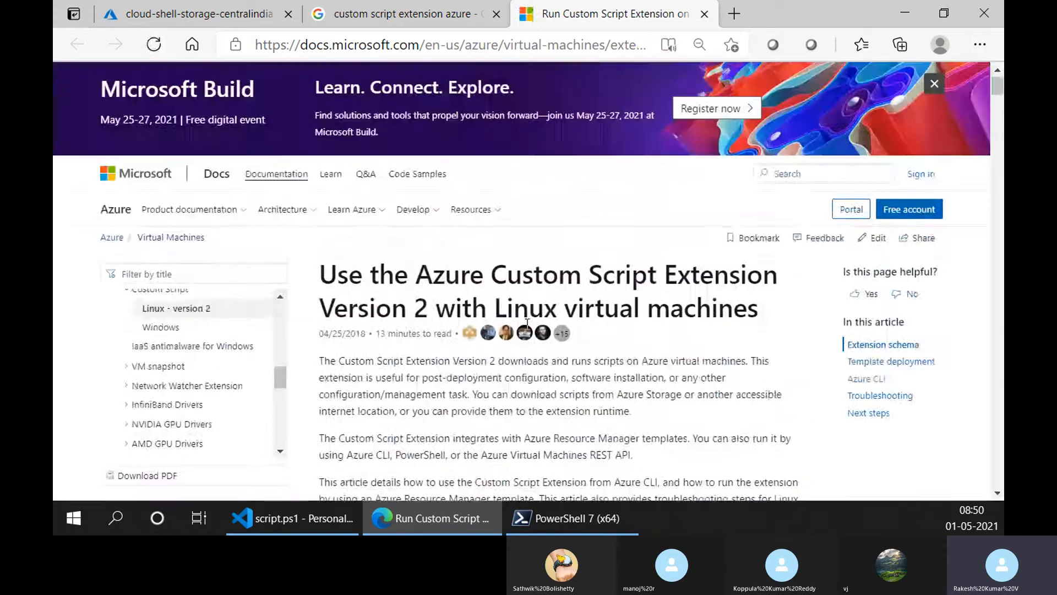
- Look through the Linux article from Tips and Tricks through the extension property values to the "Property: script" section
{"action": "scroll", "coordinate": [762, 334], "scroll_direction": "down", "scroll_amount": 18}
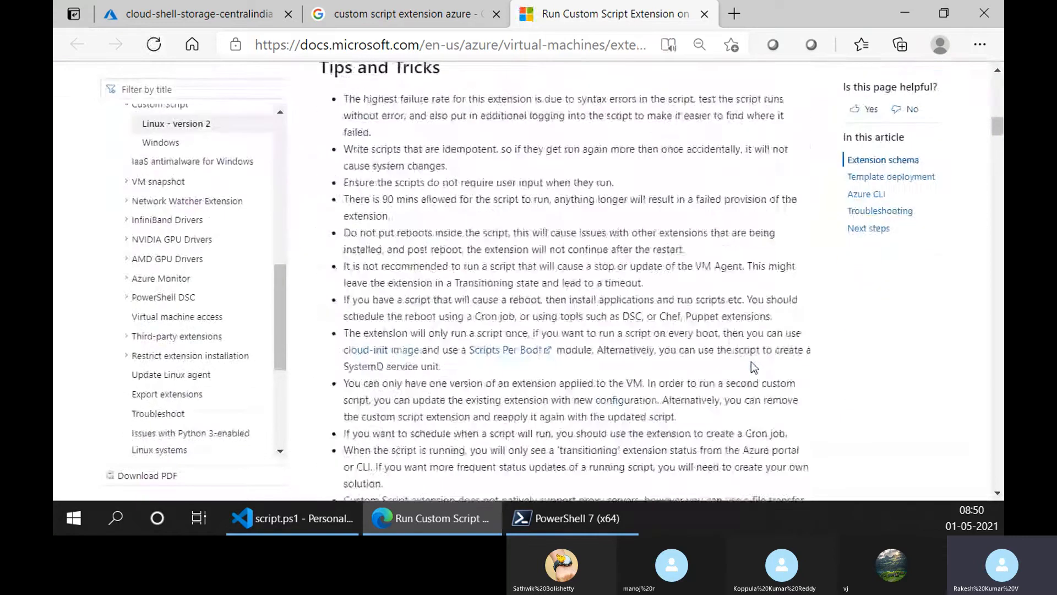
{"action": "scroll", "coordinate": [751, 361], "scroll_direction": "down", "scroll_amount": 20}
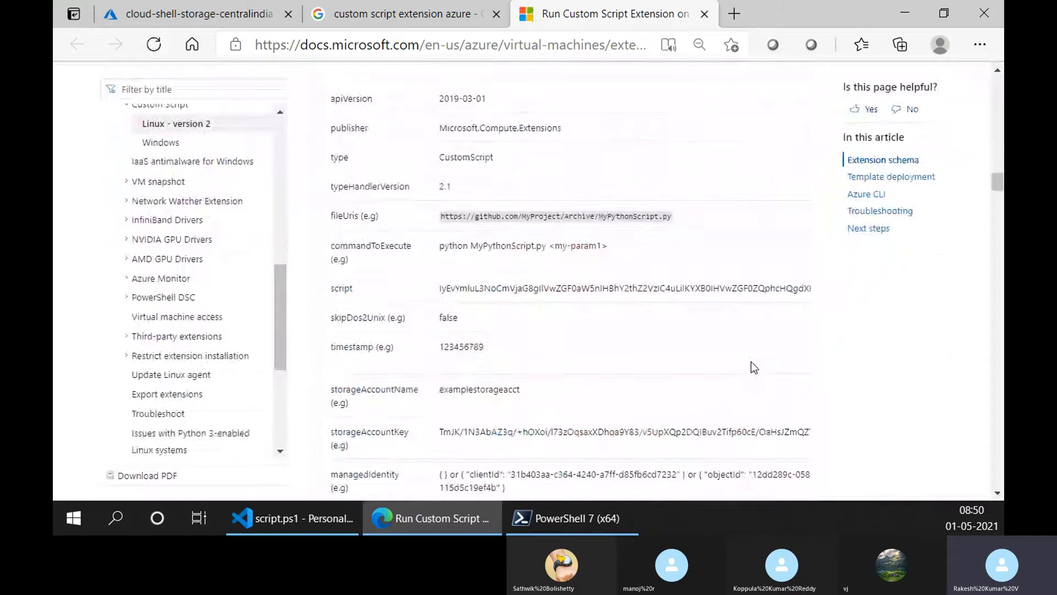
{"action": "scroll", "coordinate": [752, 361], "scroll_direction": "down", "scroll_amount": 12}
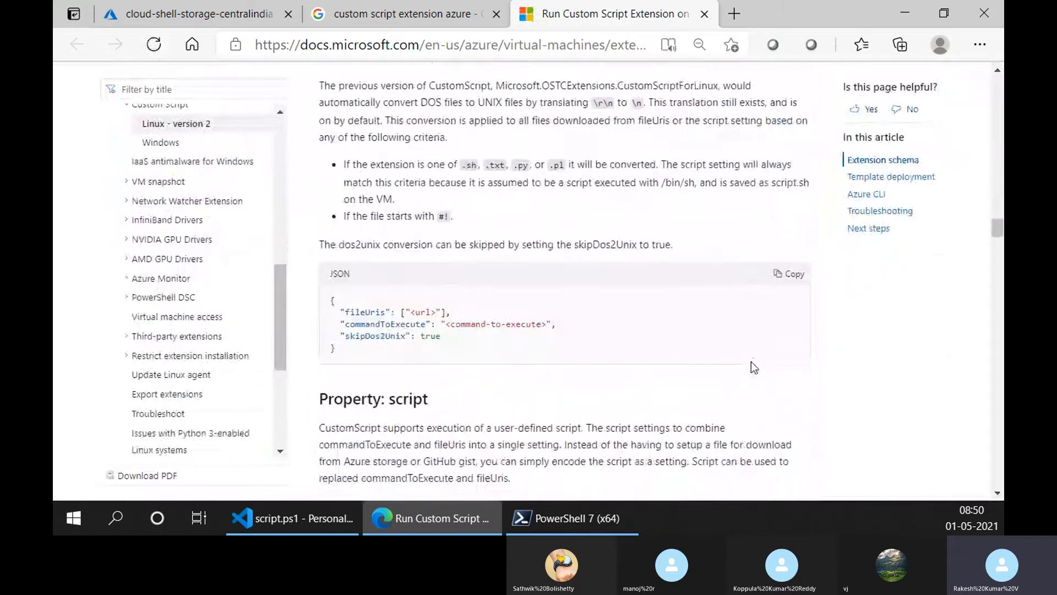
{"action": "scroll", "coordinate": [751, 361], "scroll_direction": "up", "scroll_amount": 7}
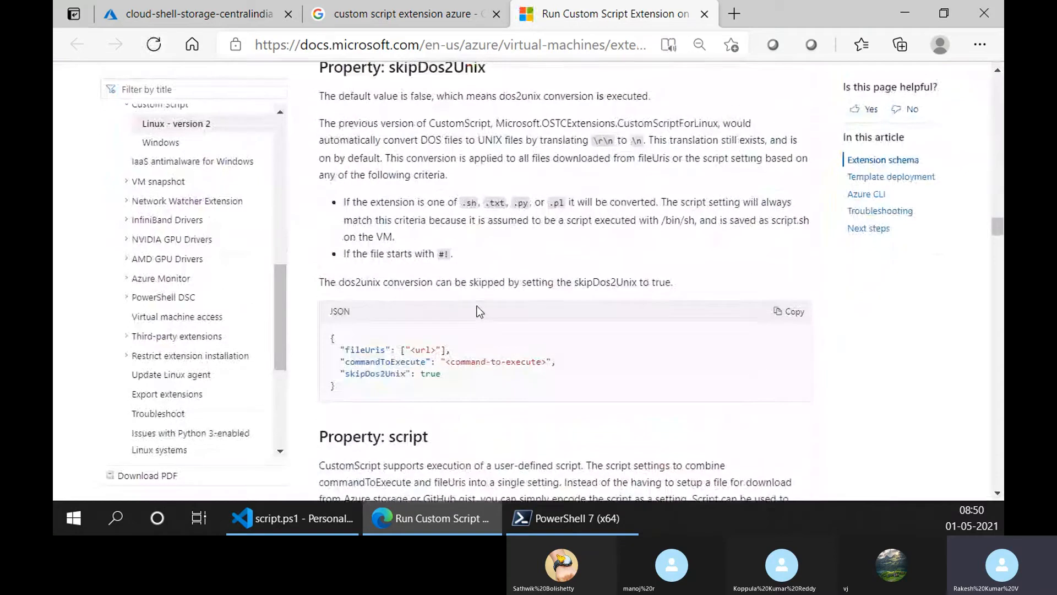
{"action": "scroll", "coordinate": [477, 311], "scroll_direction": "up", "scroll_amount": 3}
{"action": "scroll", "coordinate": [490, 306], "scroll_direction": "down", "scroll_amount": 5}
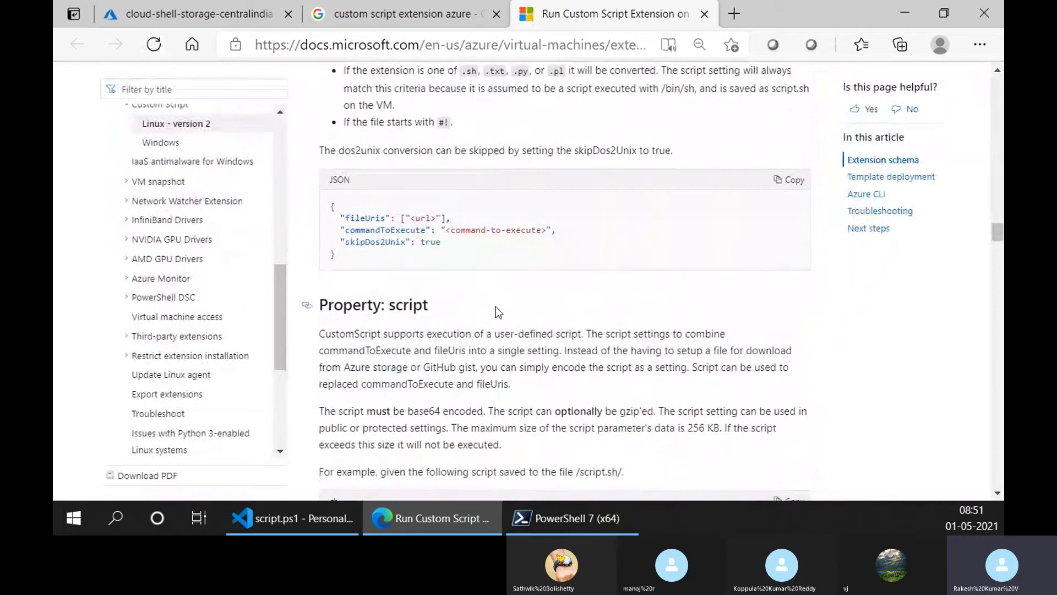
{"action": "scroll", "coordinate": [469, 233], "scroll_direction": "down", "scroll_amount": 6}
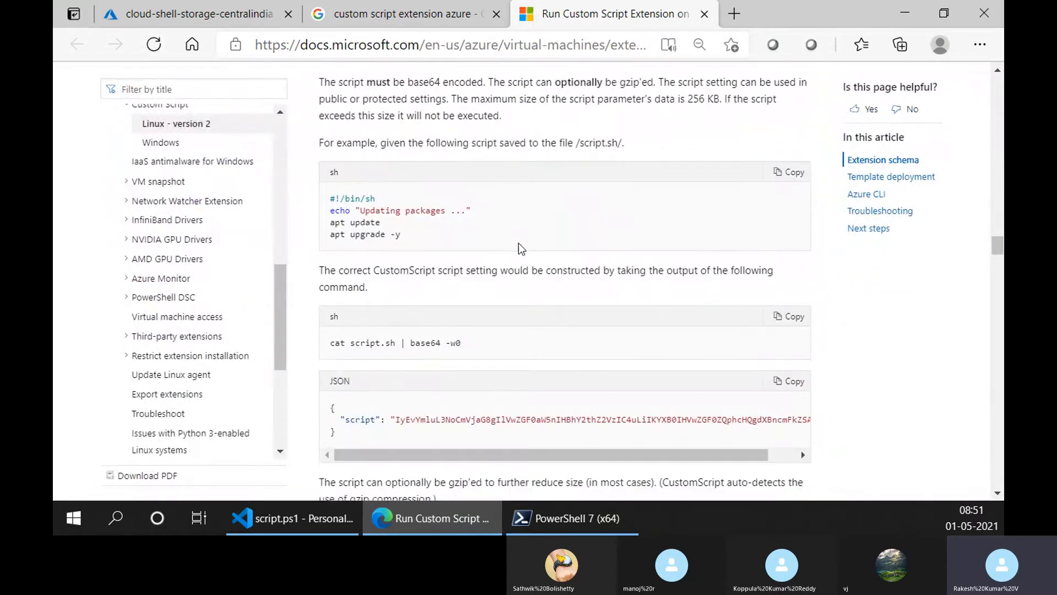
- Examine the script.sh package update example, highlighting its shell lines, the script.sh file name in the encoding command and the echo text
{"action": "scroll", "coordinate": [521, 248], "scroll_direction": "down", "scroll_amount": 2}
{"action": "scroll", "coordinate": [520, 244], "scroll_direction": "up", "scroll_amount": 2}
{"action": "left_click_drag", "start_coordinate": [334, 197], "coordinate": [397, 250]}
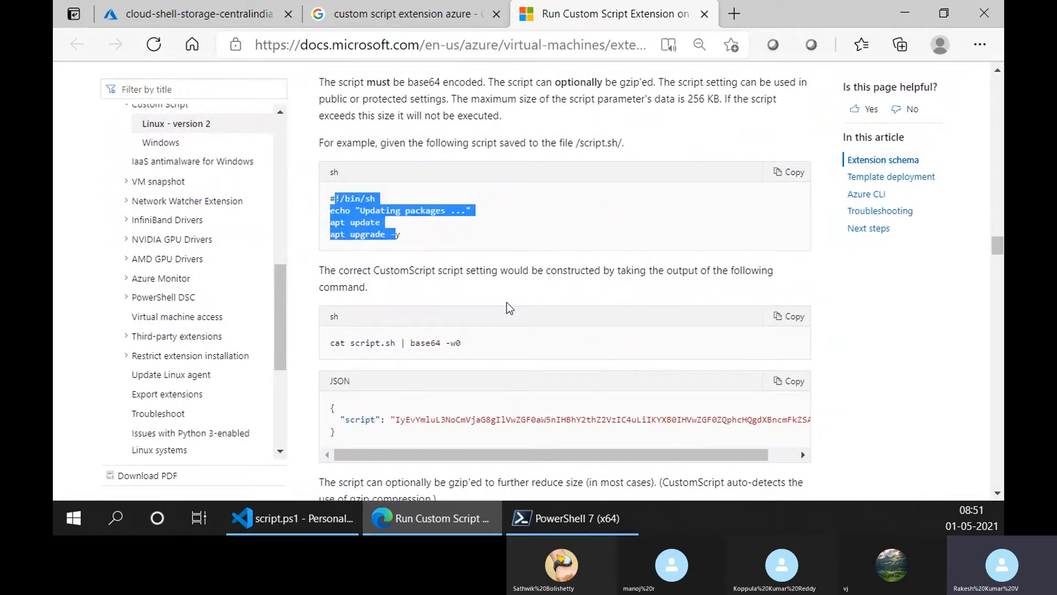
{"action": "left_click", "coordinate": [499, 317]}
{"action": "left_click_drag", "start_coordinate": [397, 346], "coordinate": [350, 344]}
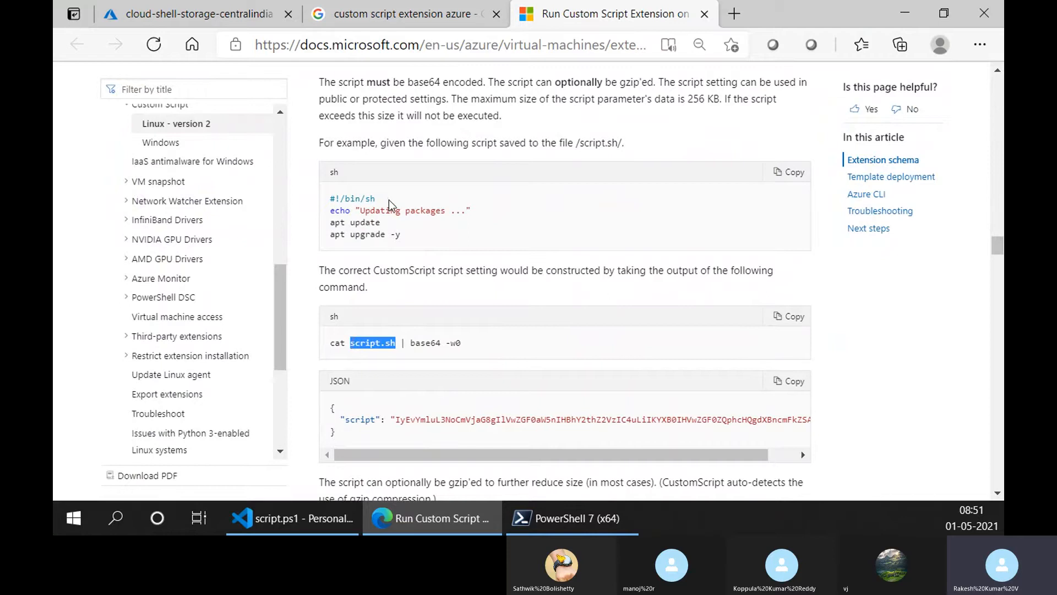
{"action": "left_click", "coordinate": [390, 207]}
{"action": "left_click_drag", "start_coordinate": [422, 247], "coordinate": [315, 199]}
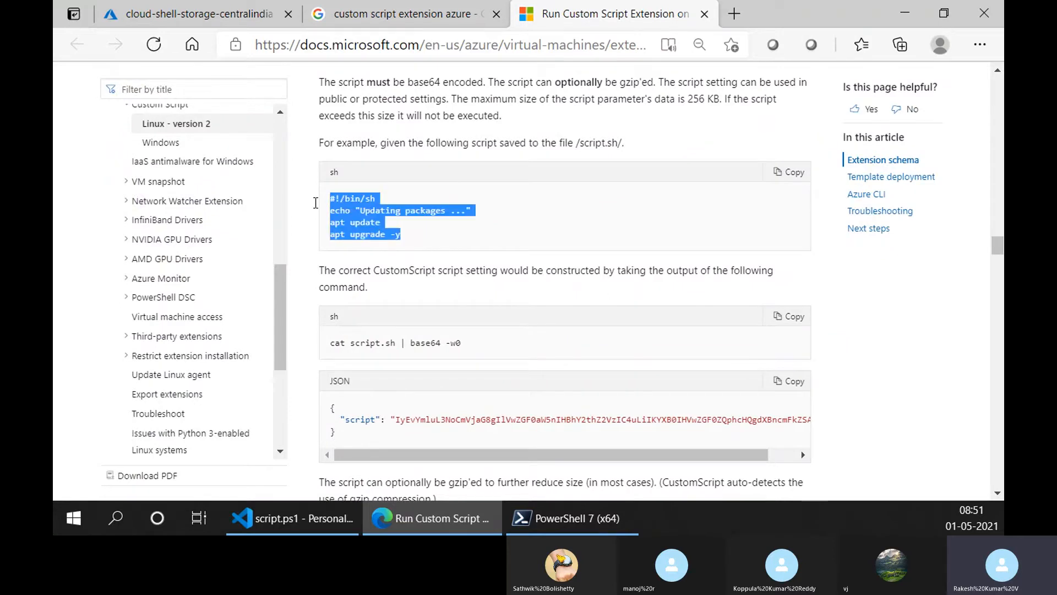
{"action": "left_click", "coordinate": [427, 238]}
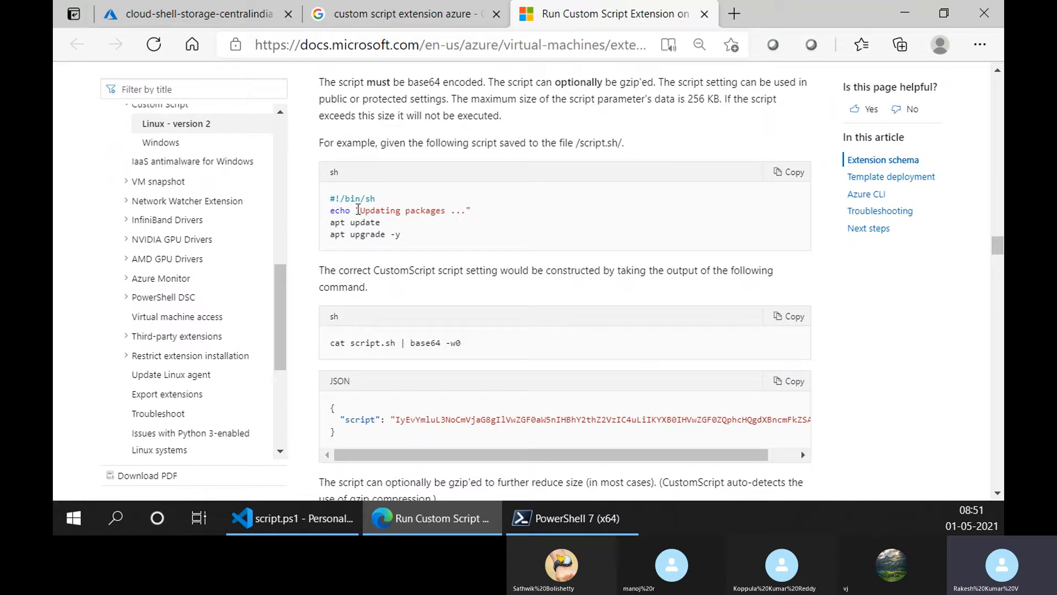
{"action": "left_click_drag", "start_coordinate": [358, 210], "coordinate": [491, 214]}
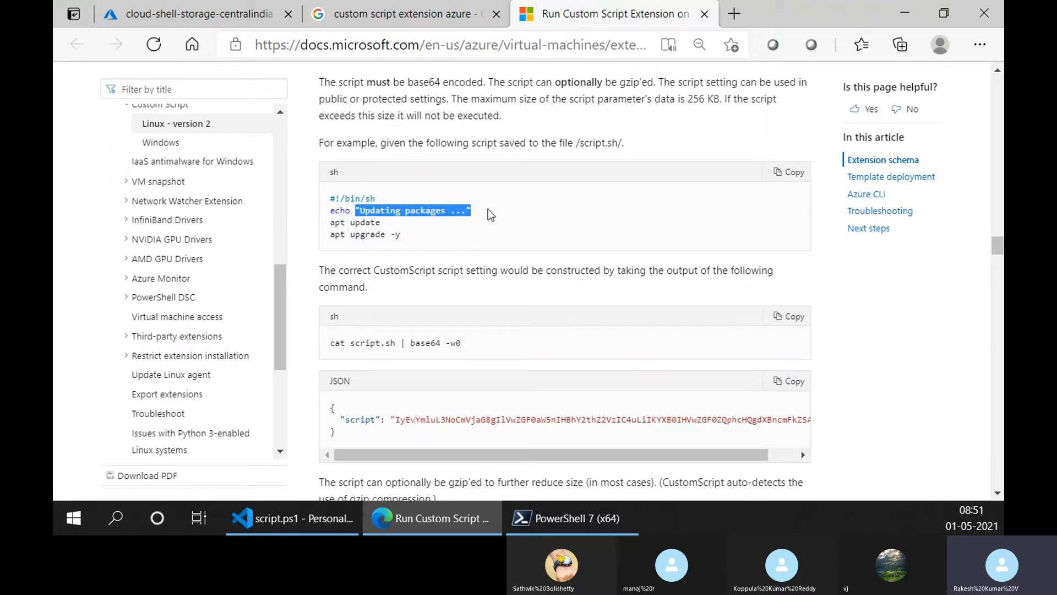
{"action": "left_click", "coordinate": [488, 209]}
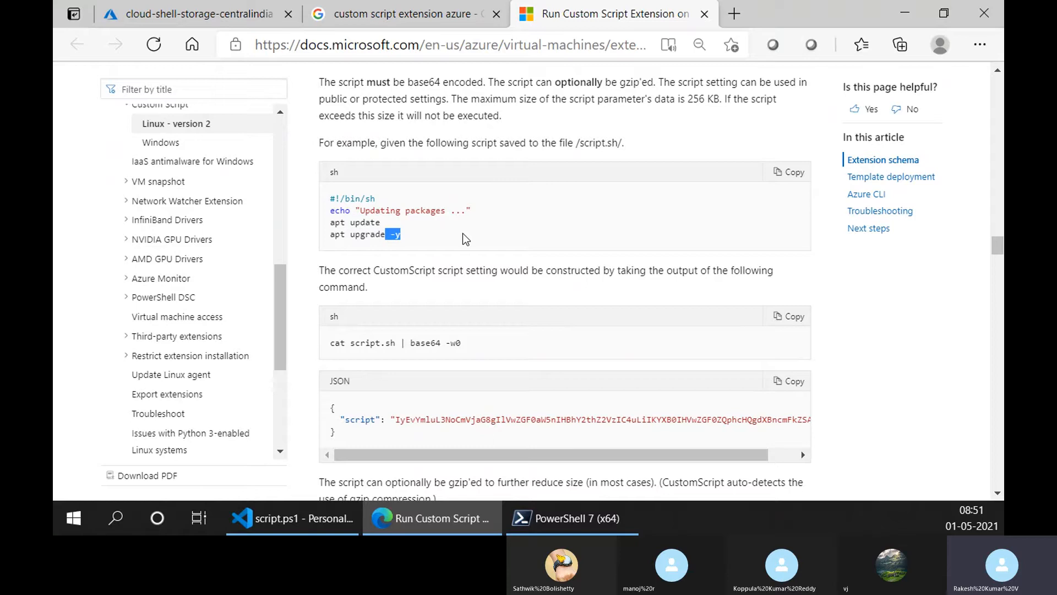
- Examine how the script setting is built from script.sh, highlighting the base64 -w0 part of the encoding command
{"action": "scroll", "coordinate": [551, 292], "scroll_direction": "down", "scroll_amount": 3}
{"action": "scroll", "coordinate": [550, 292], "scroll_direction": "up", "scroll_amount": 2}
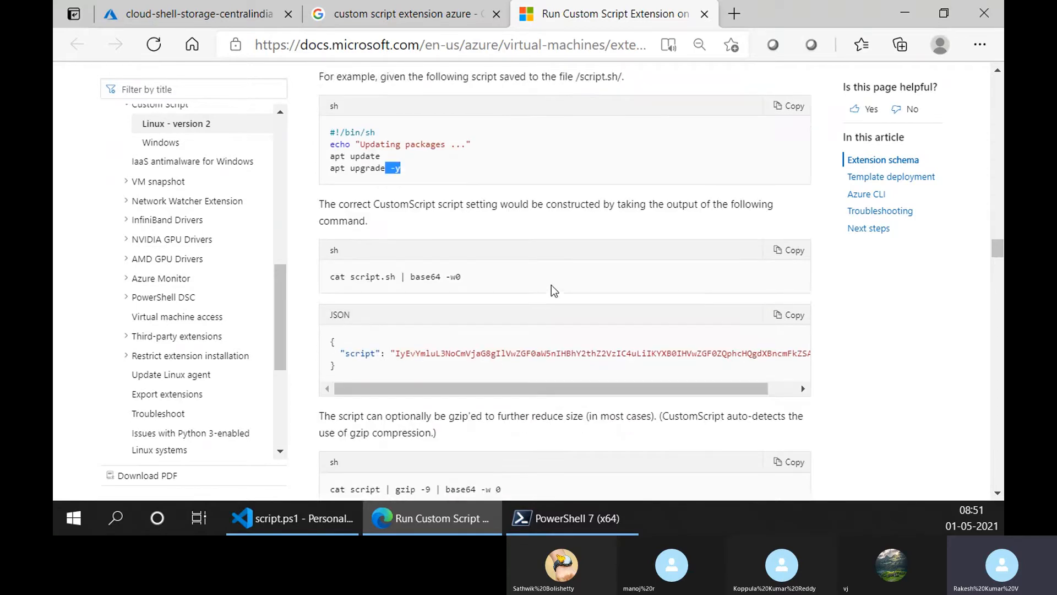
{"action": "scroll", "coordinate": [551, 285], "scroll_direction": "down", "scroll_amount": 5}
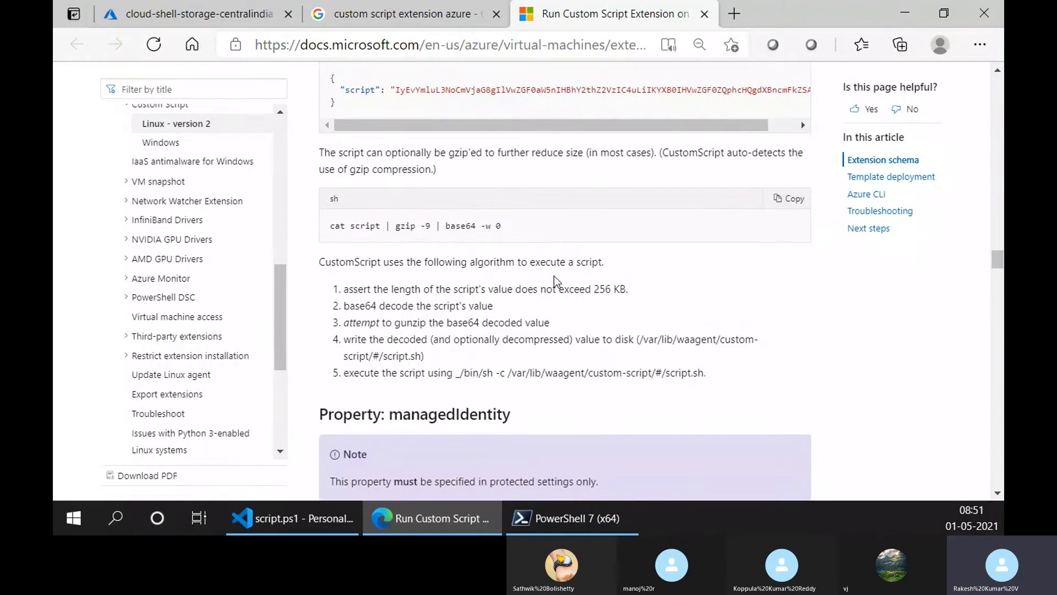
{"action": "scroll", "coordinate": [554, 275], "scroll_direction": "up", "scroll_amount": 5}
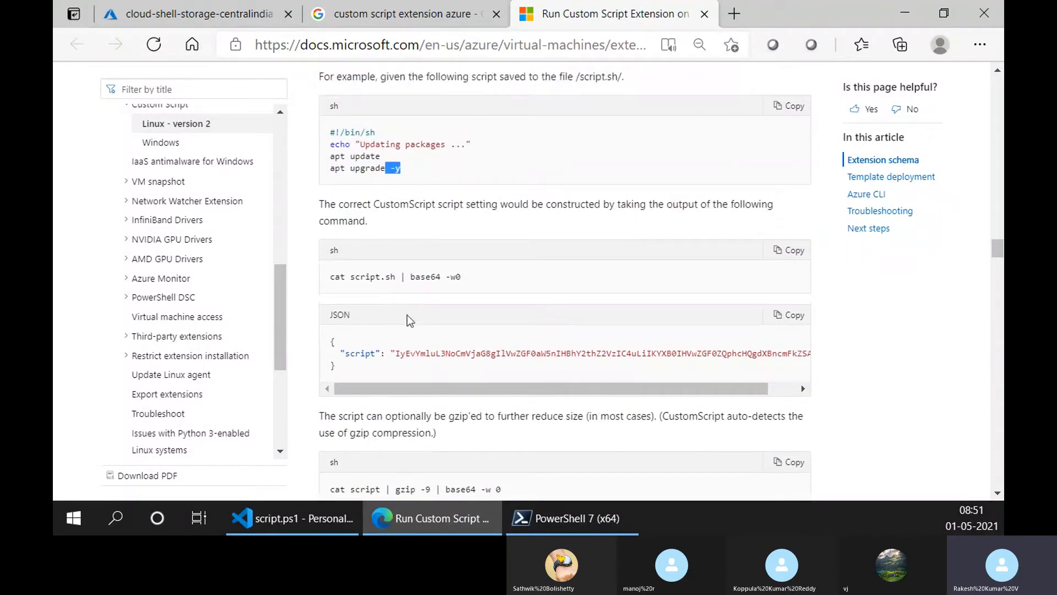
{"action": "left_click_drag", "start_coordinate": [356, 278], "coordinate": [476, 289]}
{"action": "scroll", "coordinate": [583, 278], "scroll_direction": "down", "scroll_amount": 1}
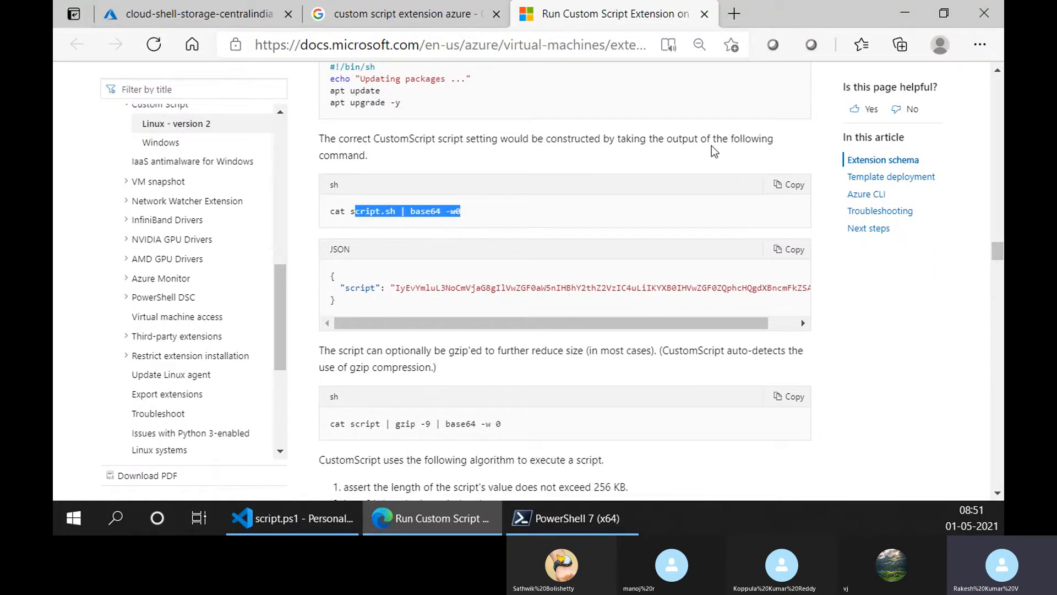
{"action": "scroll", "coordinate": [631, 284], "scroll_direction": "down", "scroll_amount": 2}
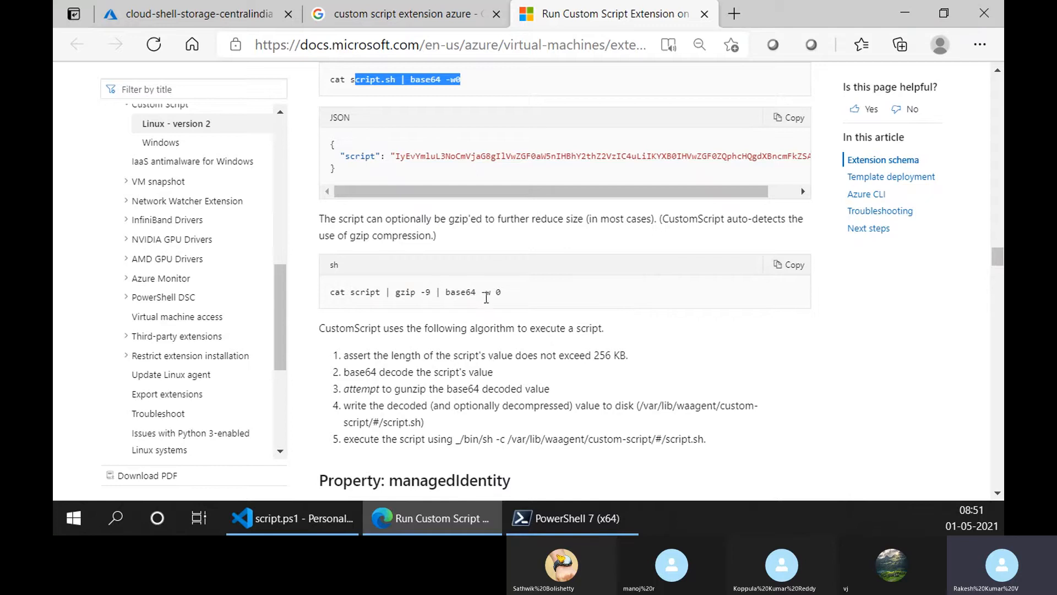
- Read the algorithm CustomScript uses to execute a script, highlighting the gunzip step and the step that writes the decoded value to disk
{"action": "scroll", "coordinate": [488, 296], "scroll_direction": "down", "scroll_amount": 1}
{"action": "scroll", "coordinate": [487, 229], "scroll_direction": "up", "scroll_amount": 1}
{"action": "scroll", "coordinate": [556, 305], "scroll_direction": "down", "scroll_amount": 2}
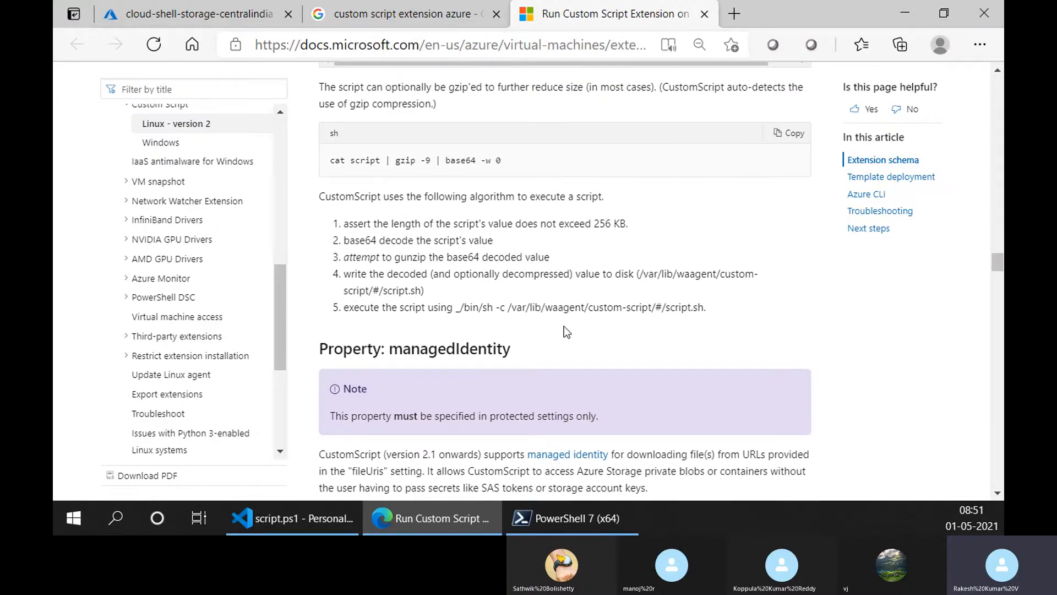
{"action": "scroll", "coordinate": [443, 242], "scroll_direction": "down", "scroll_amount": 2}
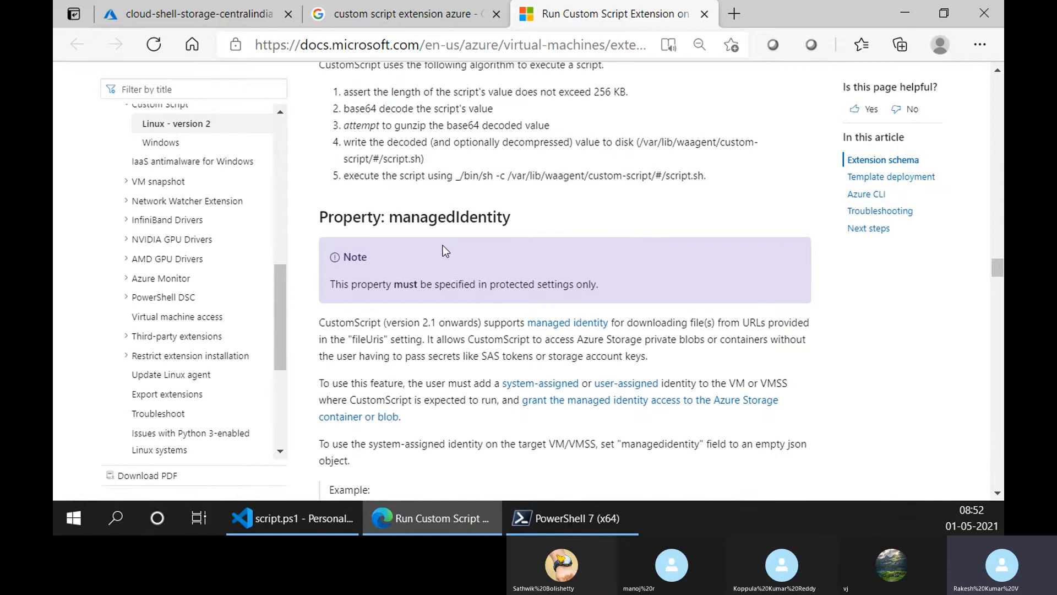
{"action": "scroll", "coordinate": [443, 251], "scroll_direction": "up", "scroll_amount": 1}
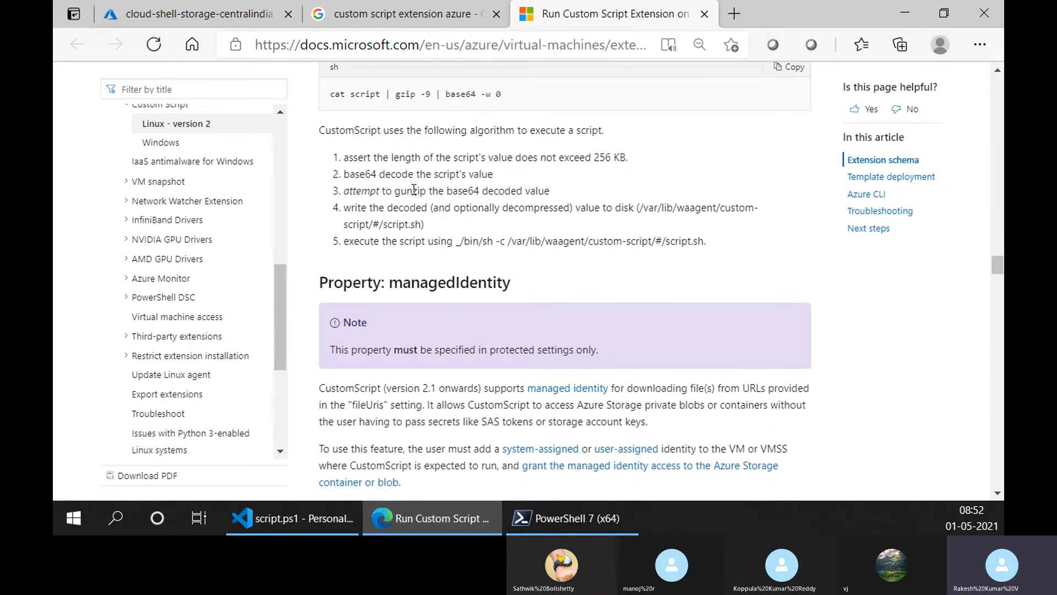
{"action": "left_click_drag", "start_coordinate": [414, 190], "coordinate": [551, 192]}
{"action": "left_click", "coordinate": [407, 220]}
{"action": "left_click_drag", "start_coordinate": [417, 216], "coordinate": [716, 220]}
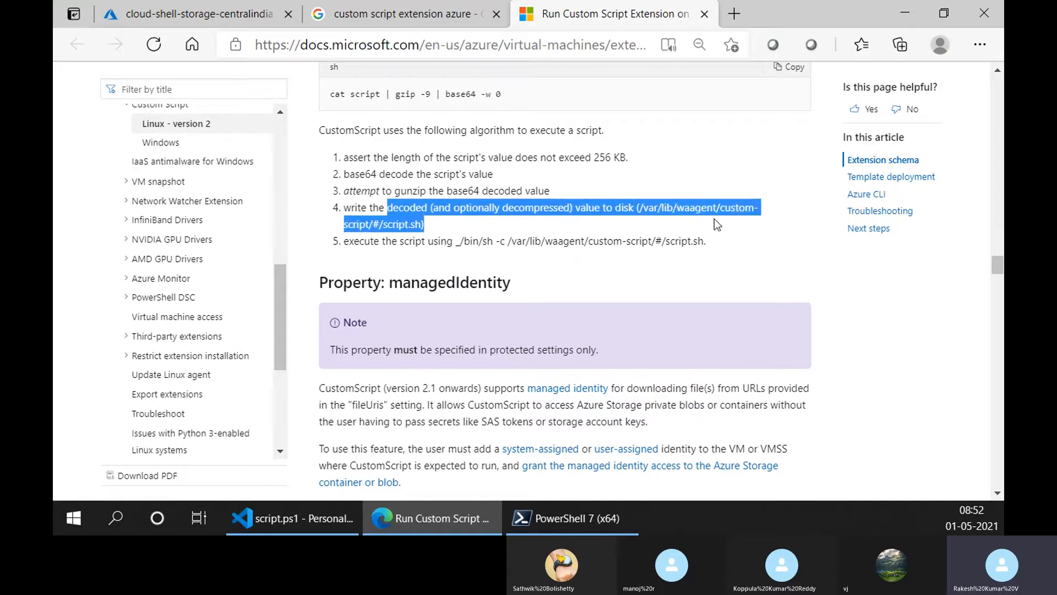
{"action": "left_click", "coordinate": [580, 231]}
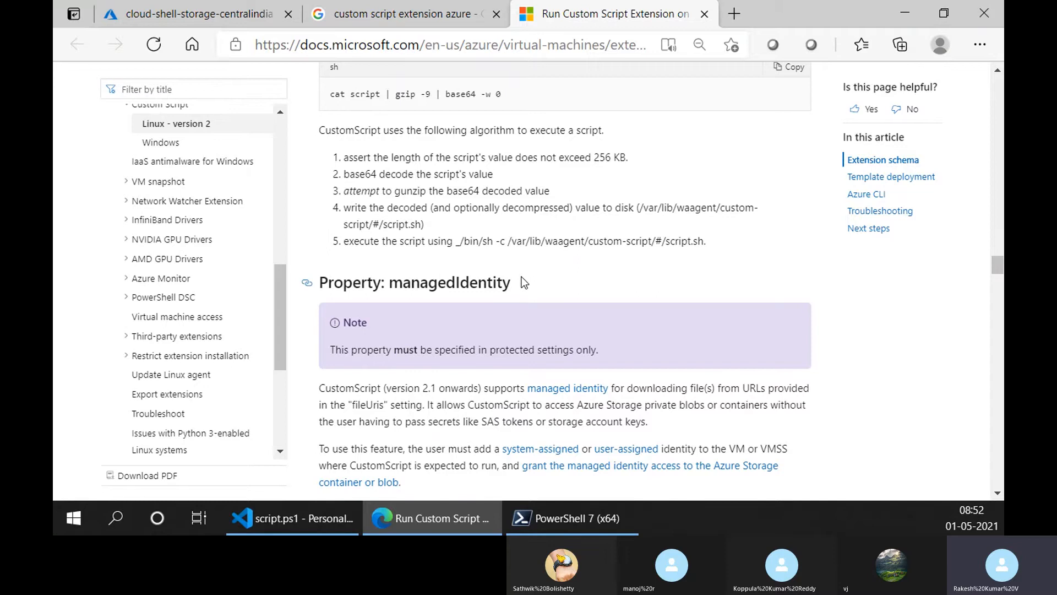
- Look through the managedIdentity JSON examples, the template deployment sample and the Azure CLI commands for setting the extension
{"action": "scroll", "coordinate": [522, 280], "scroll_direction": "down", "scroll_amount": 10}
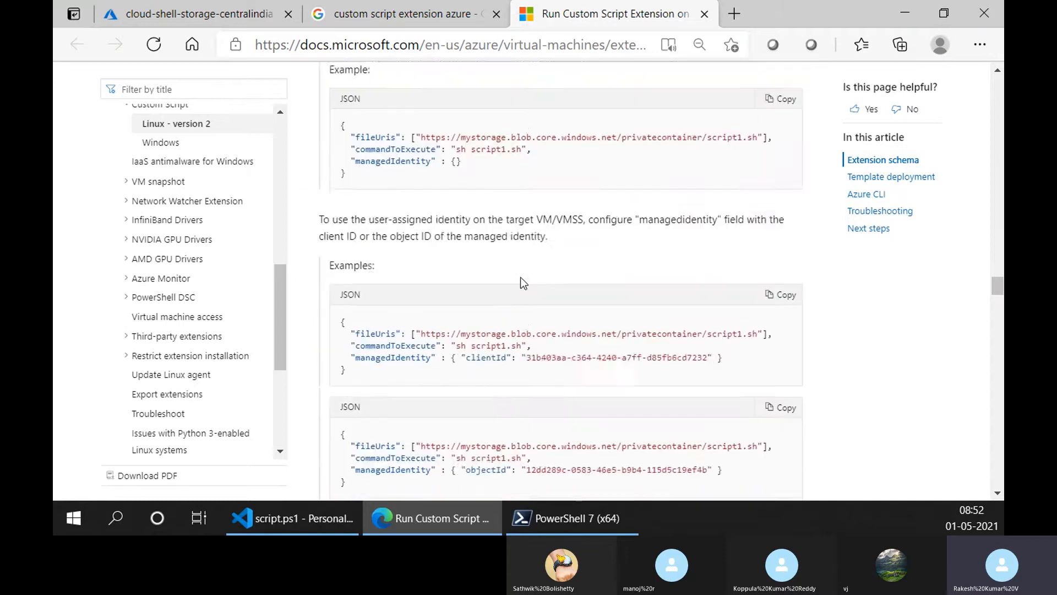
{"action": "scroll", "coordinate": [520, 277], "scroll_direction": "down", "scroll_amount": 7}
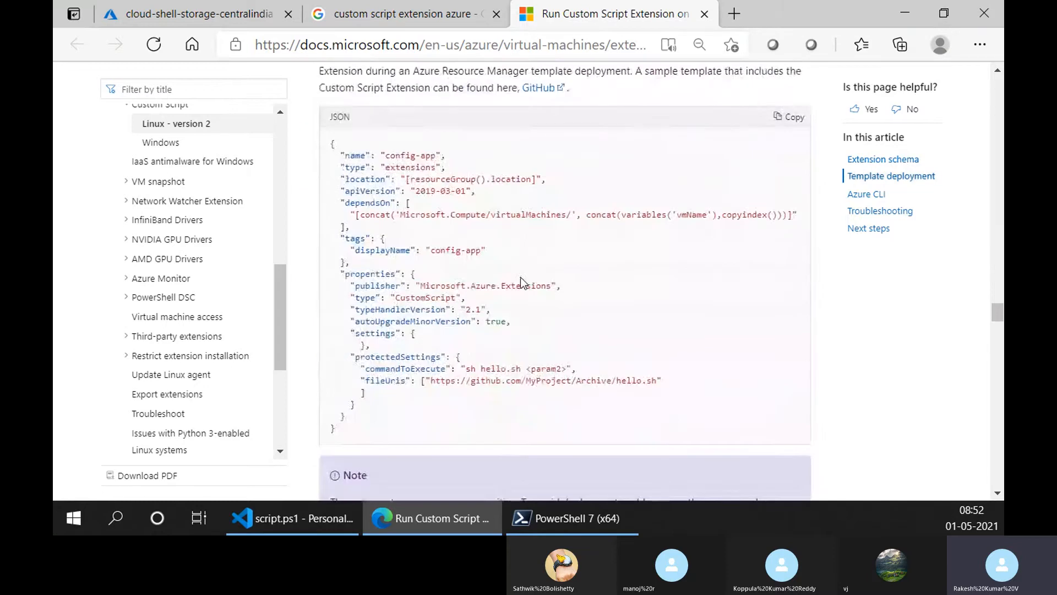
{"action": "scroll", "coordinate": [521, 280], "scroll_direction": "up", "scroll_amount": 10}
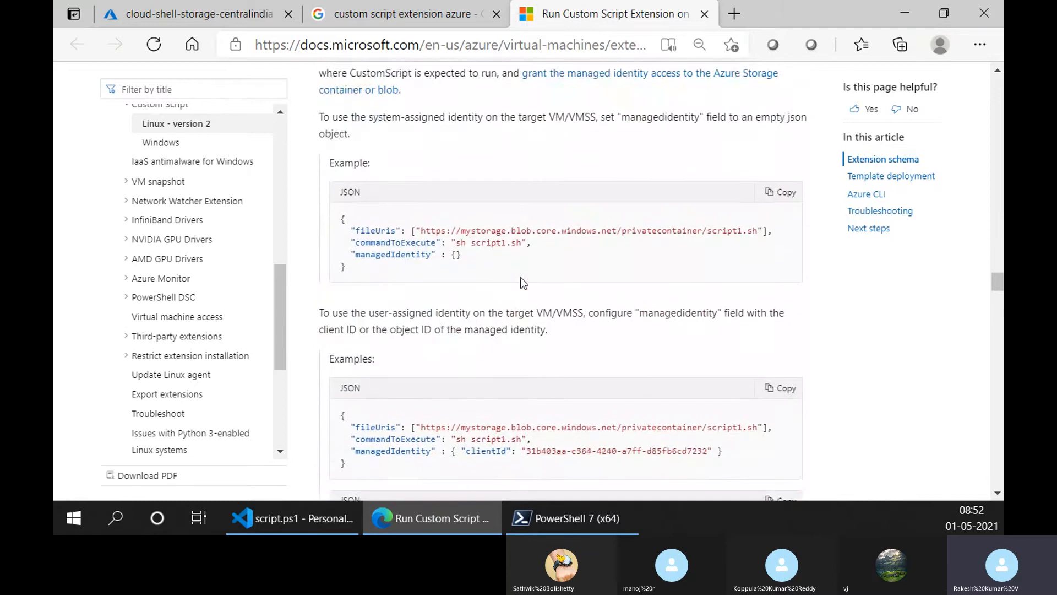
{"action": "scroll", "coordinate": [520, 277], "scroll_direction": "down", "scroll_amount": 6}
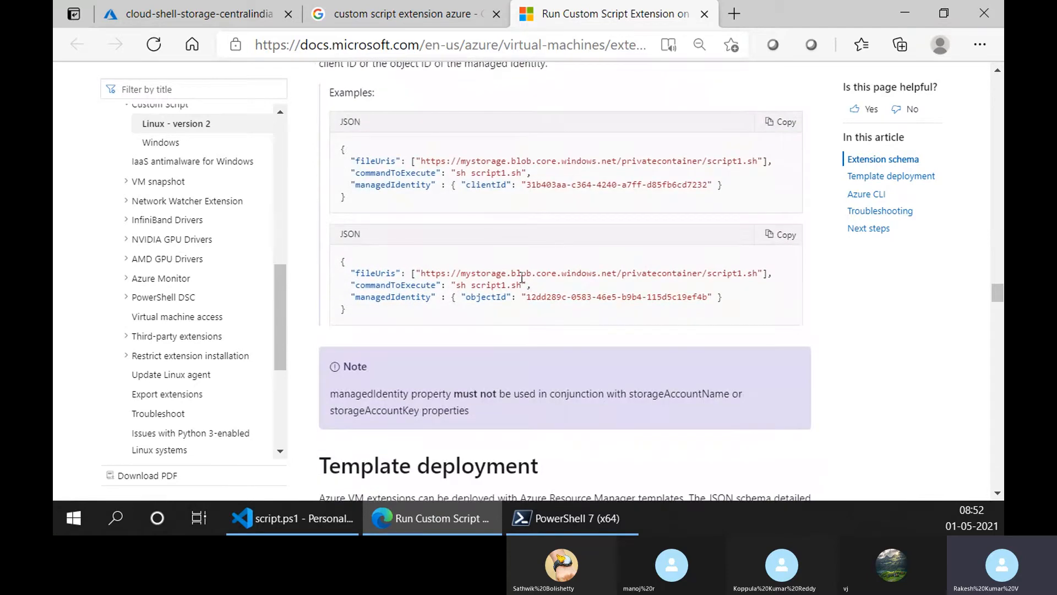
{"action": "scroll", "coordinate": [521, 278], "scroll_direction": "down", "scroll_amount": 10}
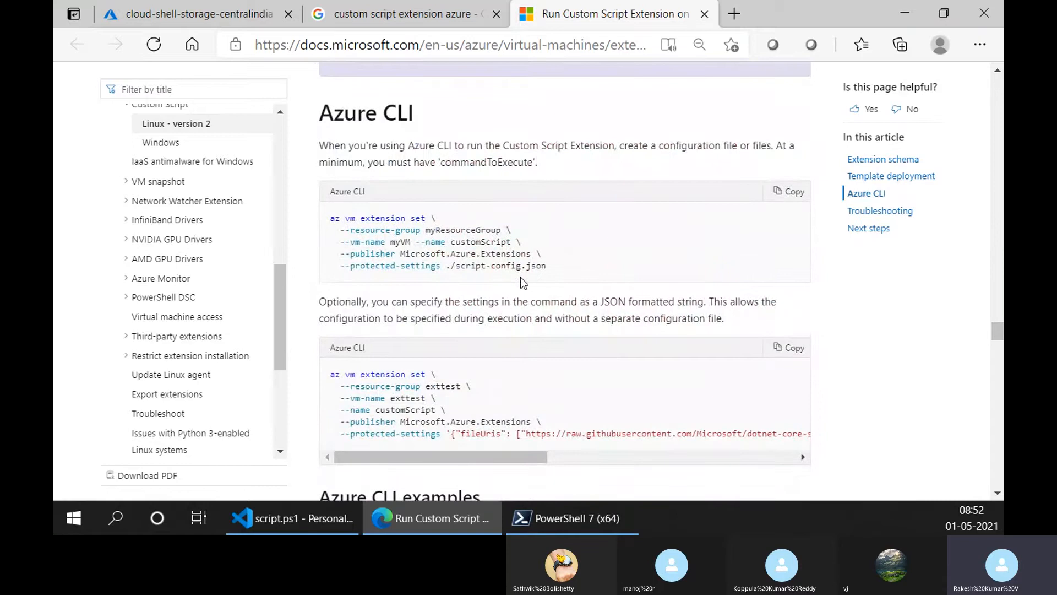
{"action": "mouse_move", "coordinate": [538, 457]}
{"action": "left_mouse_down"}
{"action": "mouse_move", "coordinate": [795, 456]}
{"action": "mouse_move", "coordinate": [545, 457]}
{"action": "left_mouse_up"}
- Go back through the template deployment and script execution sections to review the "Property: script" explanation
{"action": "scroll", "coordinate": [459, 399], "scroll_direction": "up", "scroll_amount": 6}
{"action": "scroll", "coordinate": [459, 400], "scroll_direction": "up", "scroll_amount": 15}
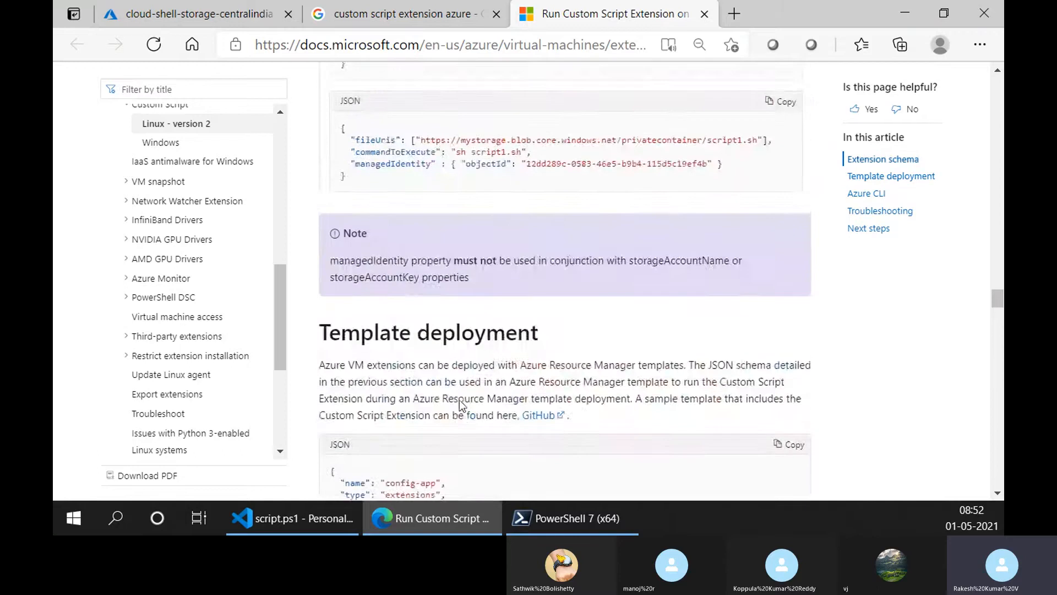
{"action": "scroll", "coordinate": [460, 398], "scroll_direction": "up", "scroll_amount": 7}
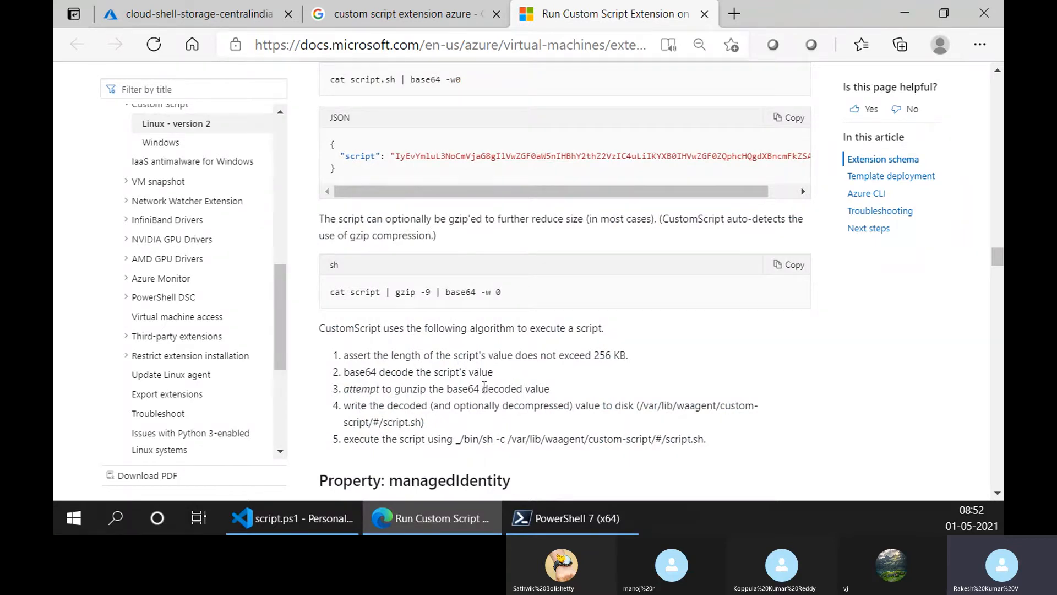
{"action": "scroll", "coordinate": [504, 370], "scroll_direction": "up", "scroll_amount": 10}
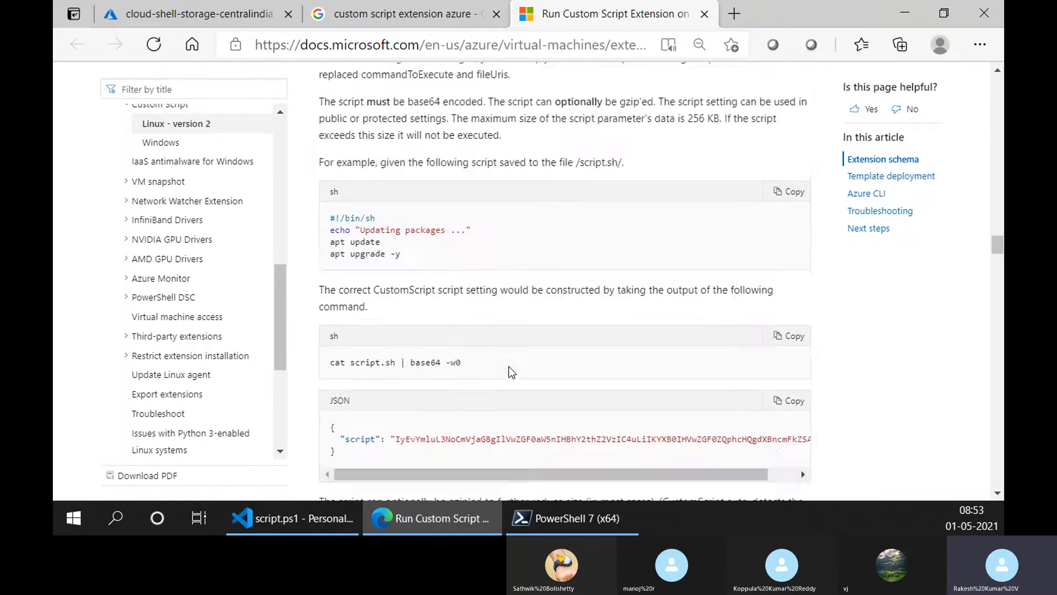
{"action": "scroll", "coordinate": [508, 366], "scroll_direction": "up", "scroll_amount": 2}
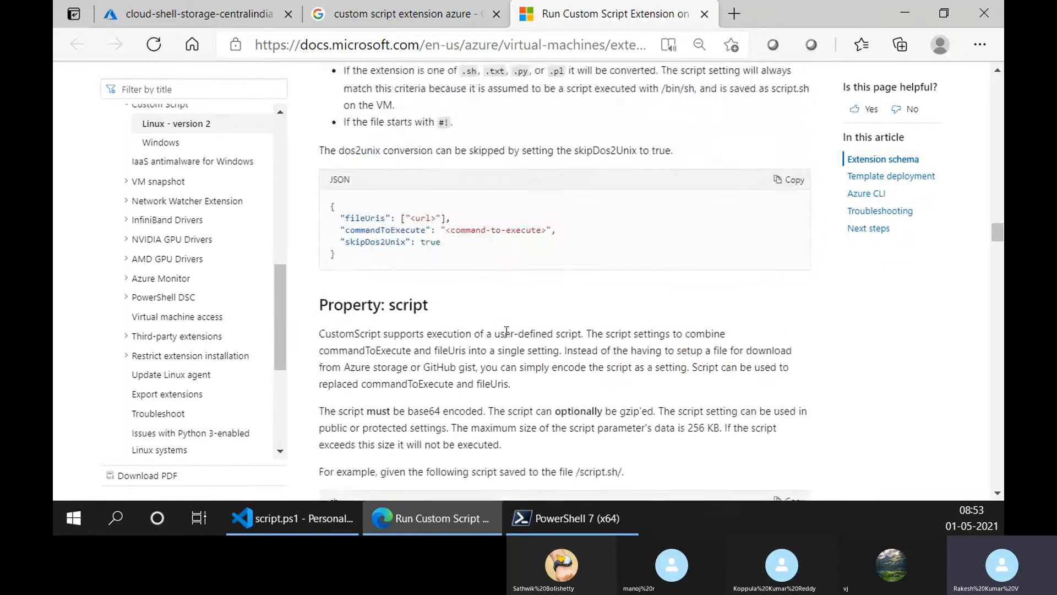
- Review the skipDos2Unix and script property sections, continuing through the script execution algorithm to the managedIdentity note
{"action": "scroll", "coordinate": [507, 332], "scroll_direction": "up", "scroll_amount": 2}
{"action": "scroll", "coordinate": [513, 319], "scroll_direction": "up", "scroll_amount": 1}
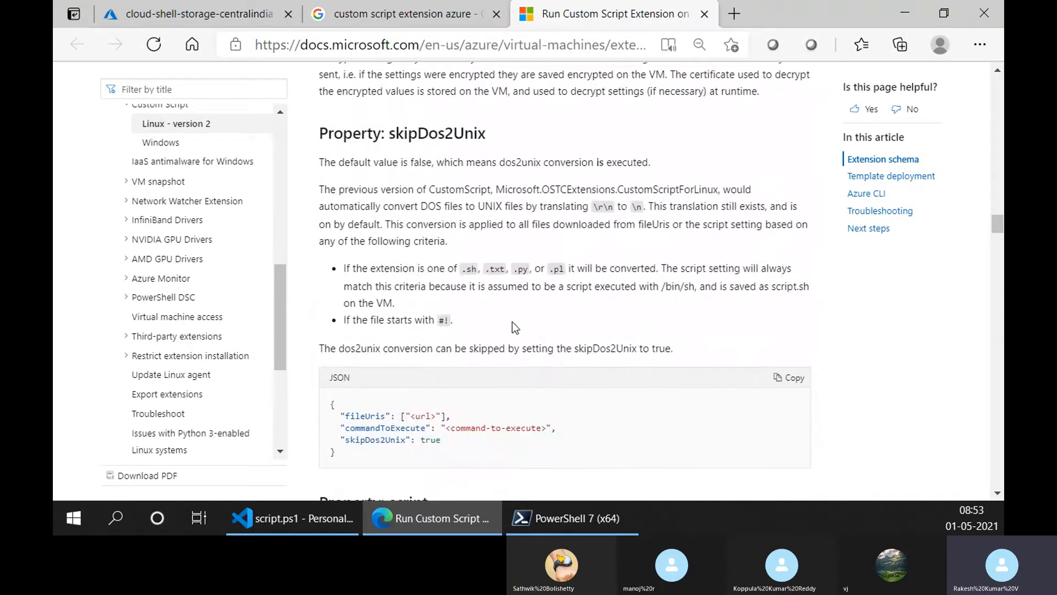
{"action": "scroll", "coordinate": [513, 322], "scroll_direction": "down", "scroll_amount": 3}
{"action": "scroll", "coordinate": [504, 336], "scroll_direction": "down", "scroll_amount": 2}
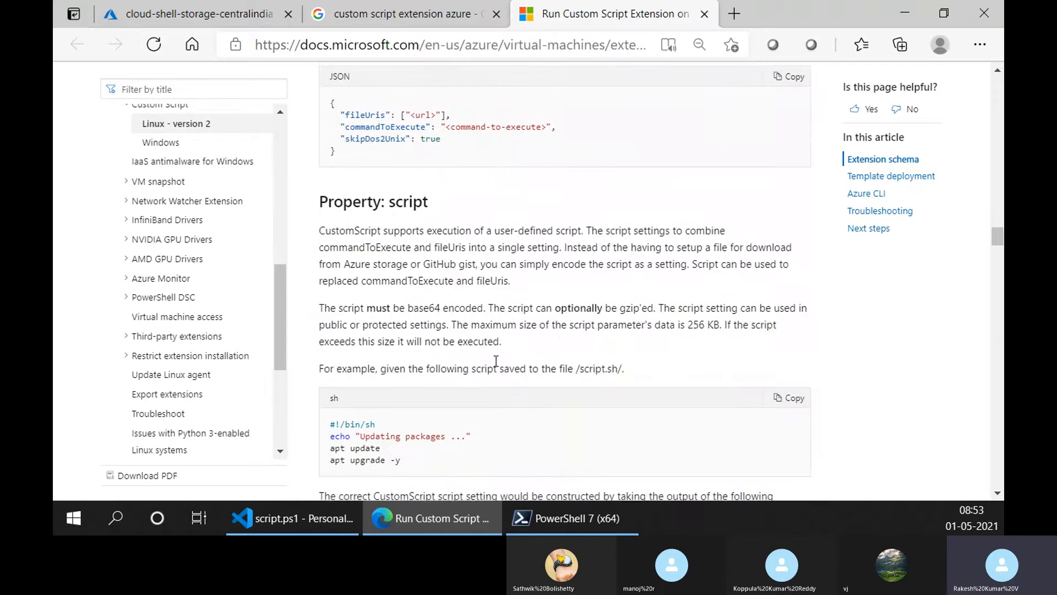
{"action": "scroll", "coordinate": [464, 320], "scroll_direction": "down", "scroll_amount": 6}
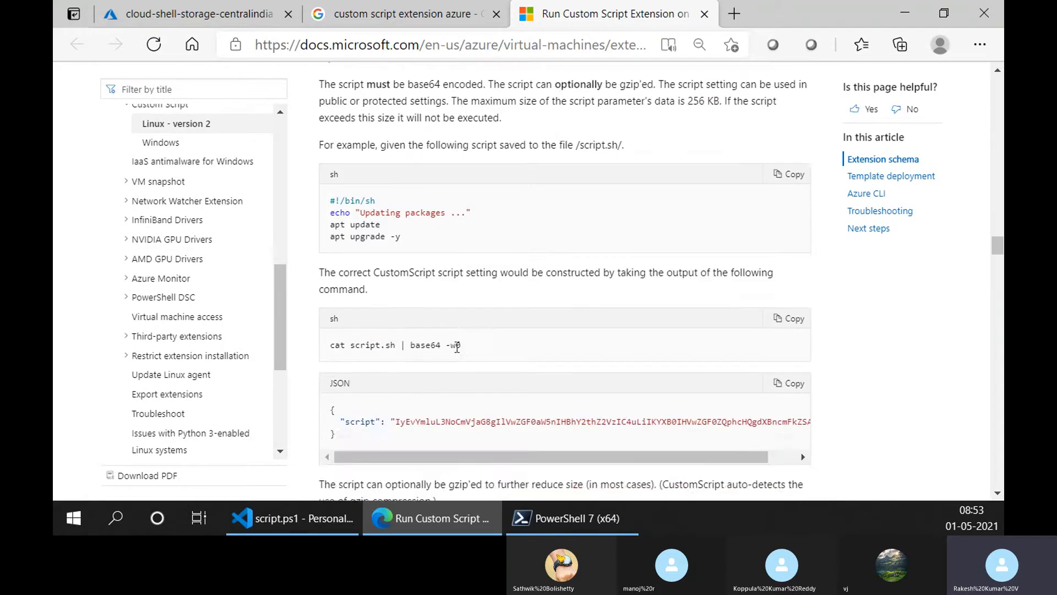
{"action": "scroll", "coordinate": [454, 350], "scroll_direction": "down", "scroll_amount": 4}
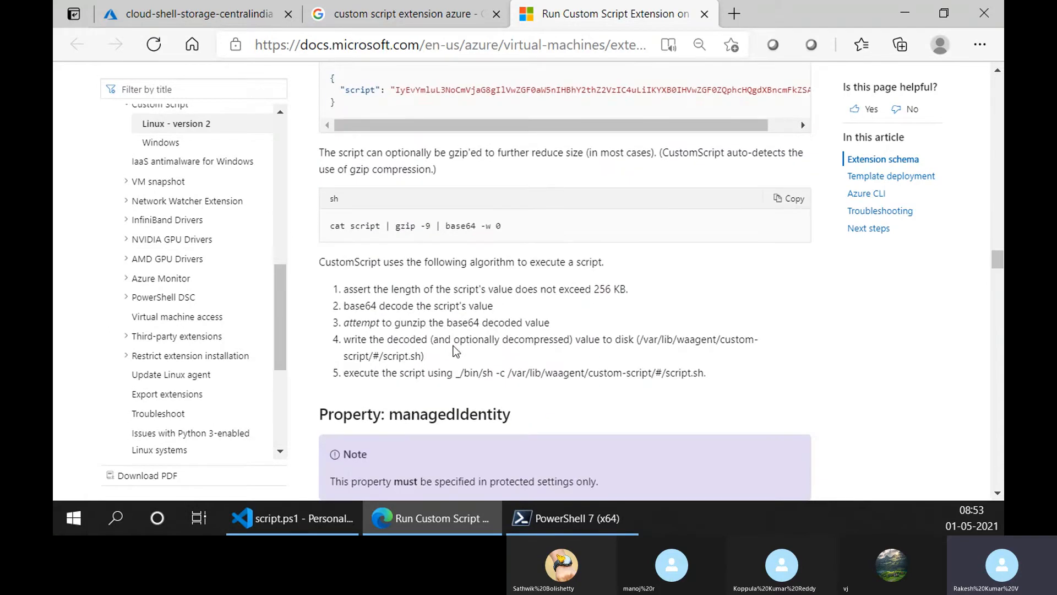
{"action": "scroll", "coordinate": [454, 345], "scroll_direction": "down", "scroll_amount": 2}
{"action": "scroll", "coordinate": [454, 346], "scroll_direction": "up", "scroll_amount": 2}
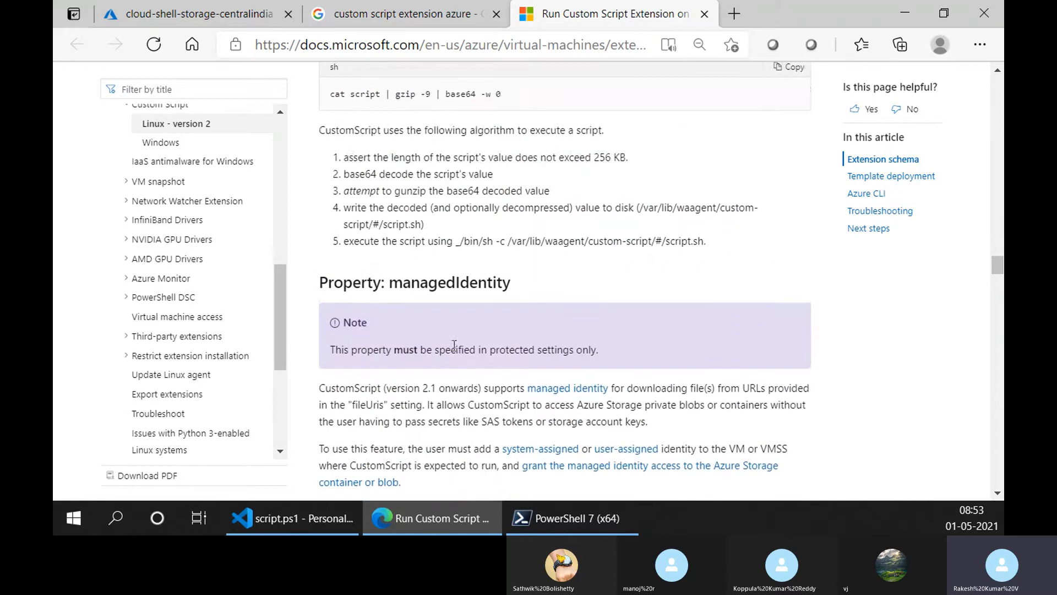
- Examine the script length limit in the first step of the CustomScript execution algorithm, highlighting 256 KB
{"action": "scroll", "coordinate": [469, 223], "scroll_direction": "up", "scroll_amount": 2}
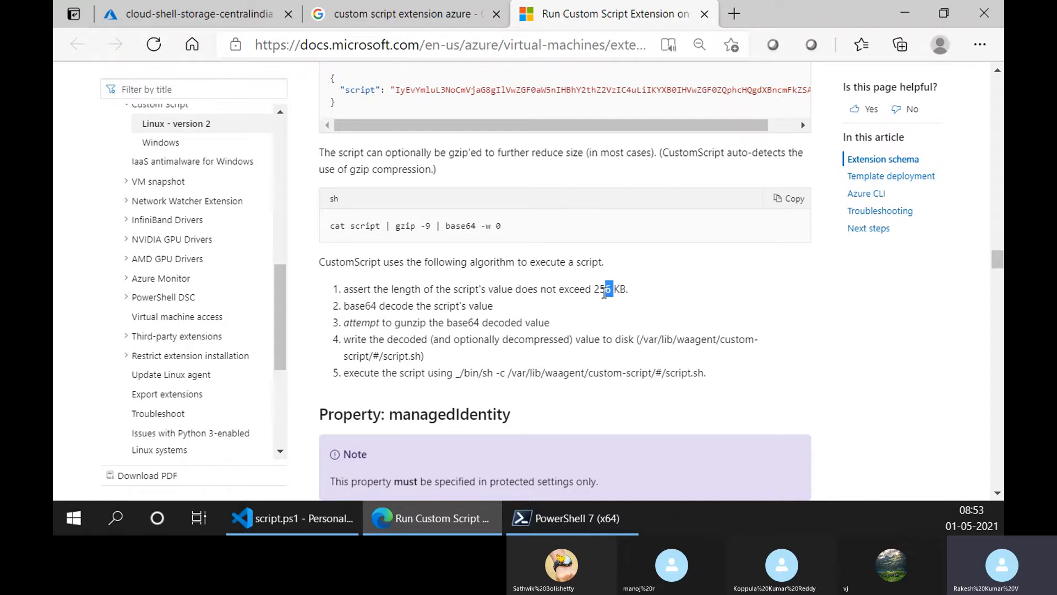
{"action": "scroll", "coordinate": [610, 290], "scroll_direction": "up", "scroll_amount": 4}
{"action": "scroll", "coordinate": [387, 224], "scroll_direction": "down", "scroll_amount": 6}
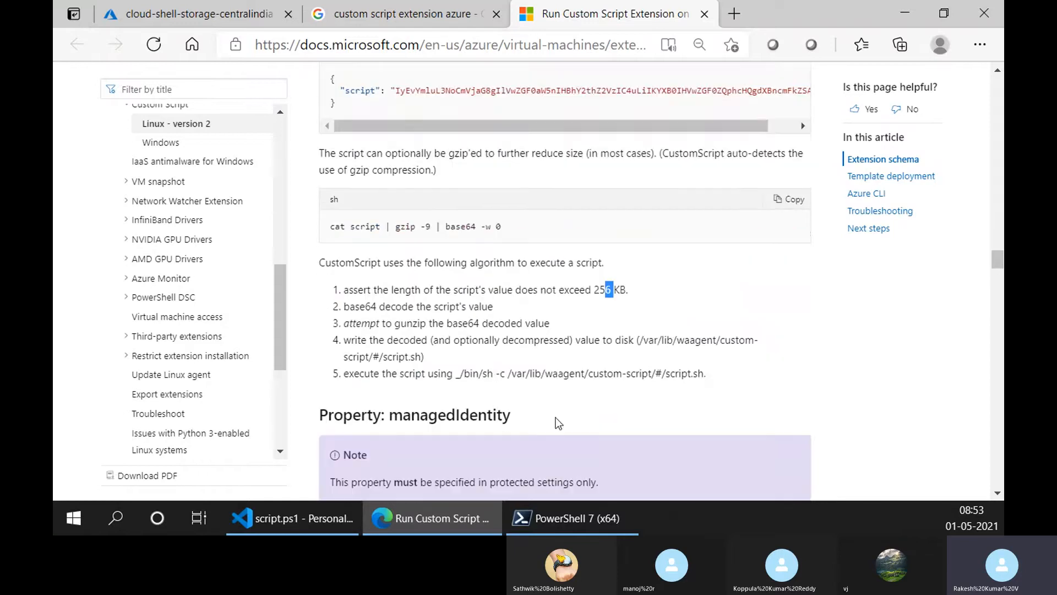
{"action": "left_click_drag", "start_coordinate": [626, 154], "coordinate": [595, 159]}
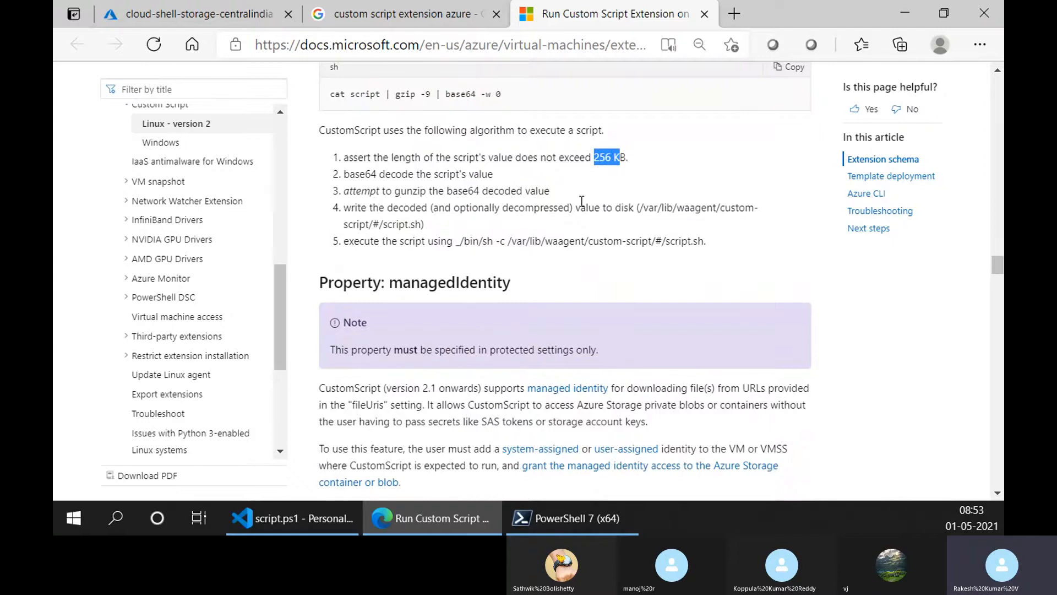
{"action": "scroll", "coordinate": [582, 201], "scroll_direction": "up", "scroll_amount": 1}
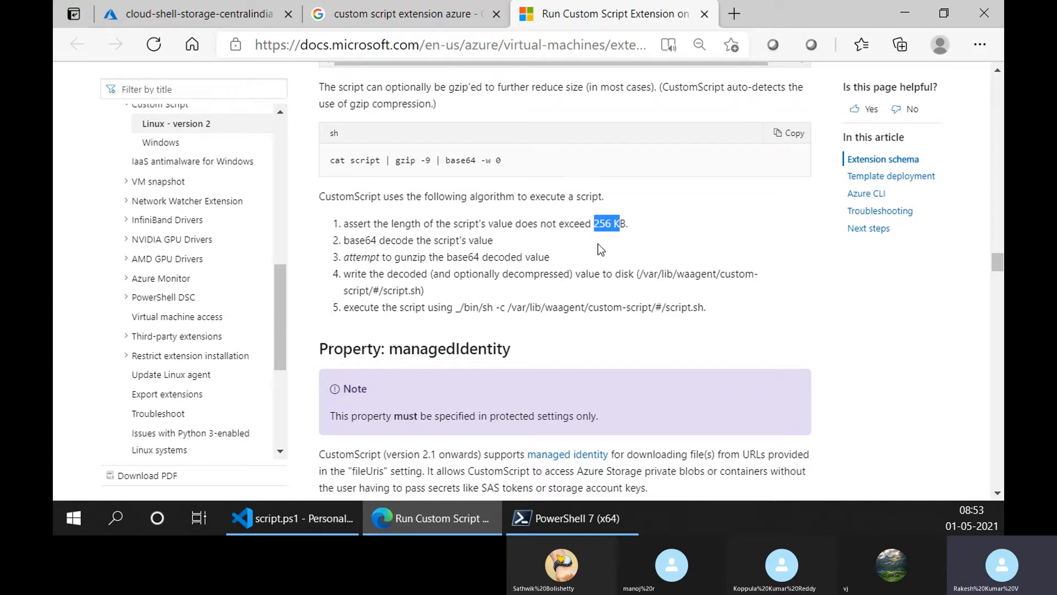
{"action": "left_click", "coordinate": [626, 220]}
{"action": "scroll", "coordinate": [513, 259], "scroll_direction": "up", "scroll_amount": 2}
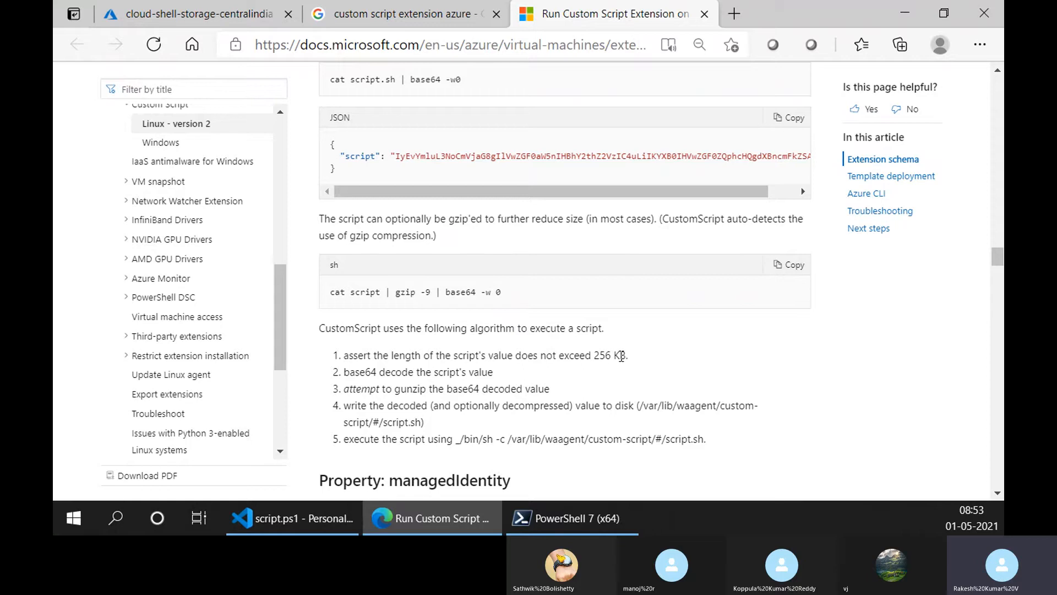
{"action": "left_click_drag", "start_coordinate": [620, 357], "coordinate": [595, 357]}
{"action": "left_click", "coordinate": [597, 372]}
{"action": "scroll", "coordinate": [506, 374], "scroll_direction": "down", "scroll_amount": 2}
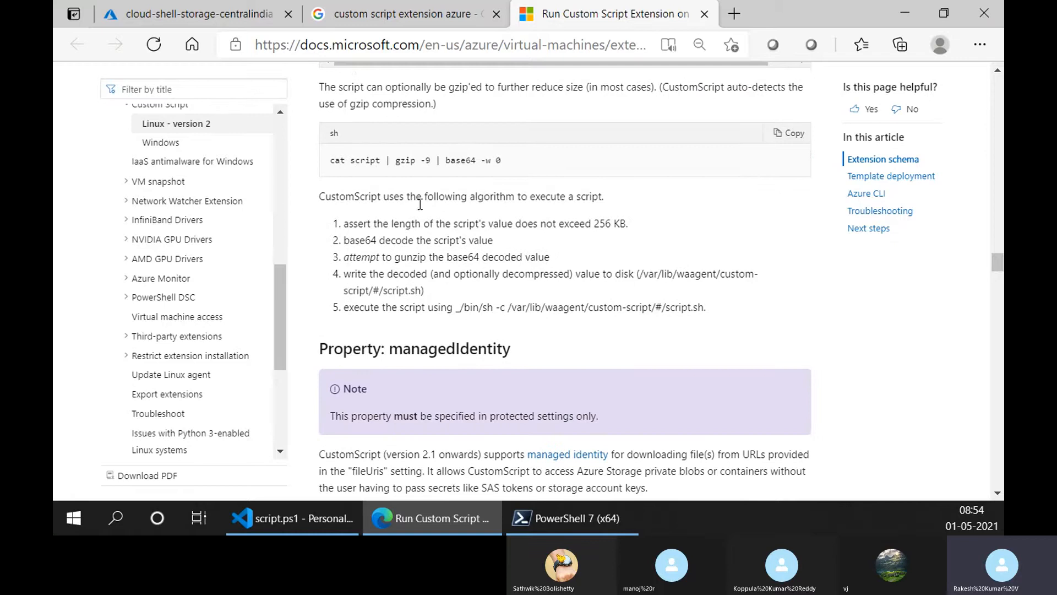
- Compare the base64 decode step with the encoding commands, highlighting gzip -9 and base64 -w in the compression example
{"action": "scroll", "coordinate": [404, 255], "scroll_direction": "up", "scroll_amount": 2}
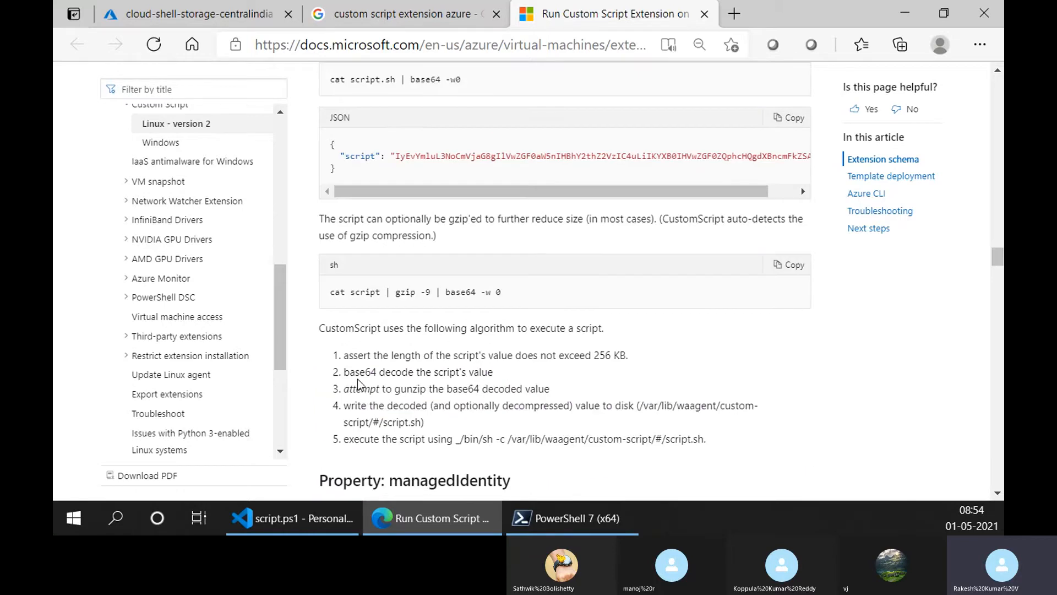
{"action": "left_click_drag", "start_coordinate": [349, 373], "coordinate": [397, 374]}
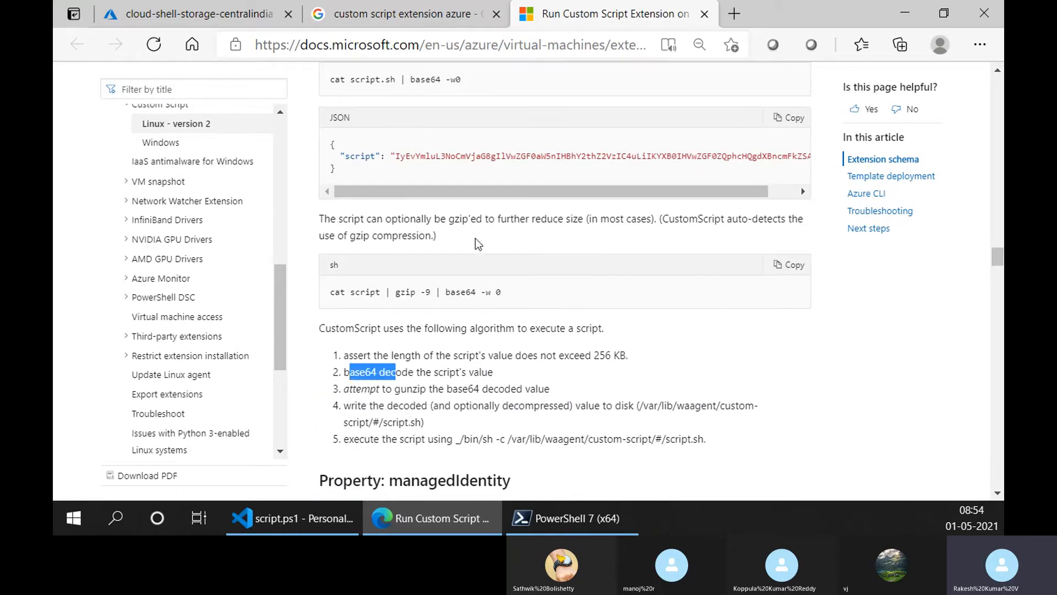
{"action": "scroll", "coordinate": [454, 299], "scroll_direction": "up", "scroll_amount": 4}
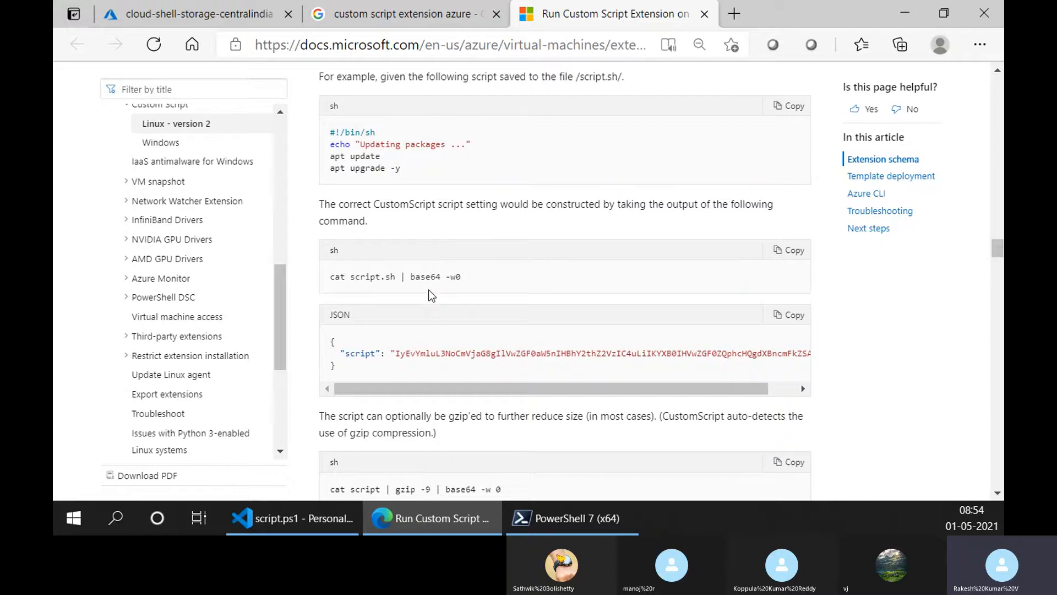
{"action": "scroll", "coordinate": [430, 293], "scroll_direction": "down", "scroll_amount": 2}
{"action": "scroll", "coordinate": [429, 290], "scroll_direction": "down", "scroll_amount": 2}
{"action": "scroll", "coordinate": [452, 329], "scroll_direction": "down", "scroll_amount": 1}
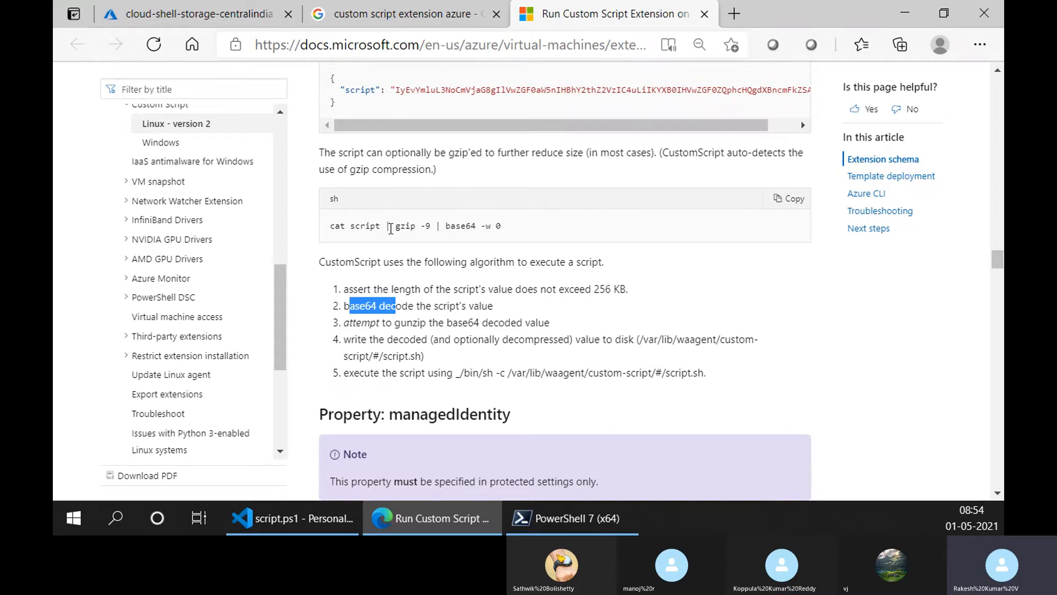
{"action": "left_click_drag", "start_coordinate": [390, 227], "coordinate": [432, 228]}
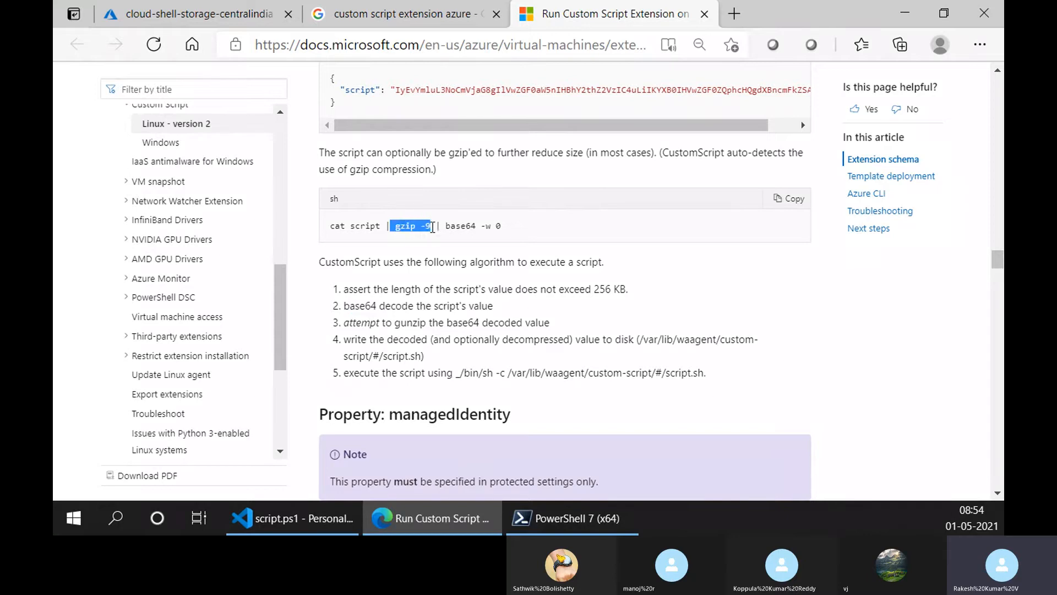
{"action": "left_click_drag", "start_coordinate": [496, 226], "coordinate": [448, 231]}
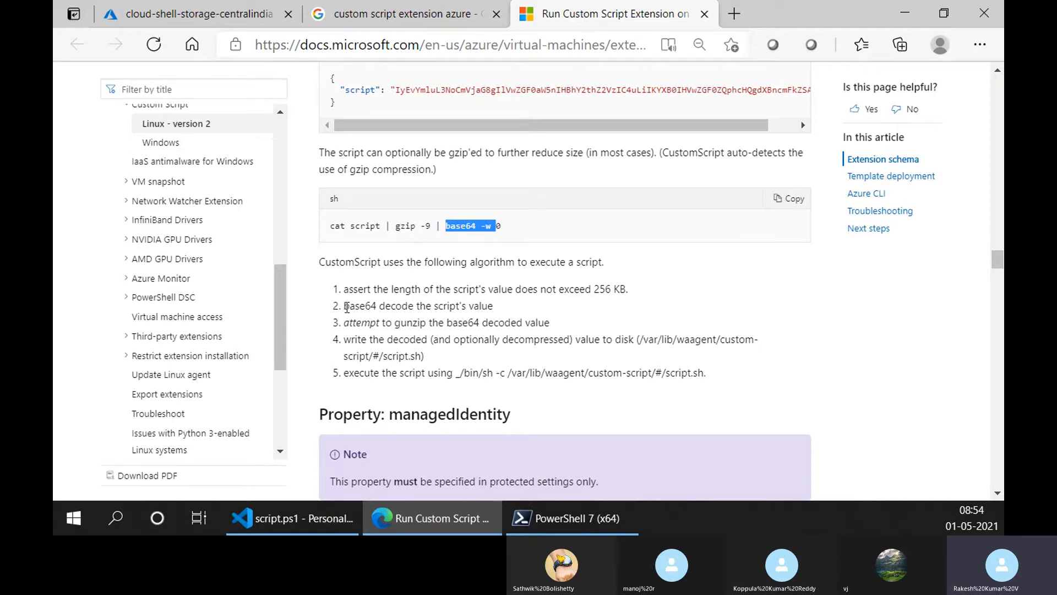
{"action": "left_click_drag", "start_coordinate": [347, 307], "coordinate": [351, 307]}
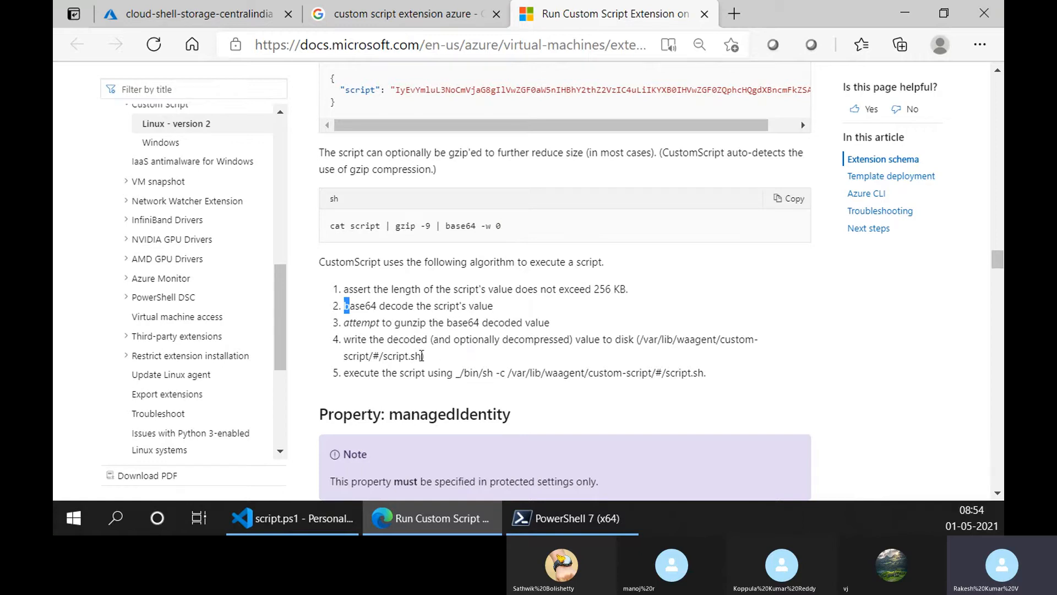
- Read the write-to-disk and execution steps of the algorithm, highlighting the /bin/sh script path, the waagent folder and "execute the"
{"action": "left_click_drag", "start_coordinate": [425, 373], "coordinate": [622, 373]}
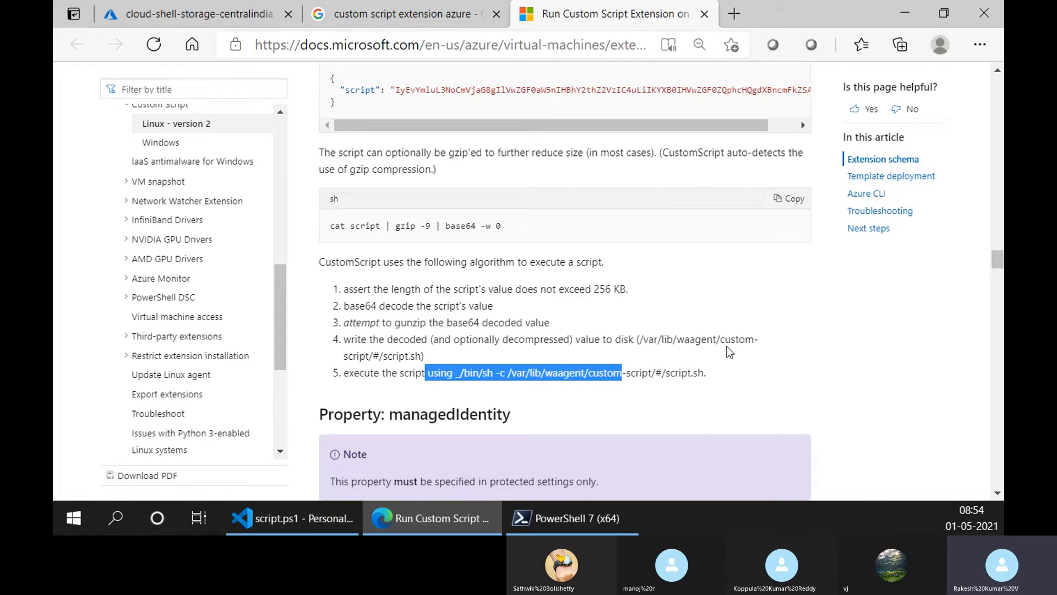
{"action": "left_click_drag", "start_coordinate": [677, 339], "coordinate": [717, 338]}
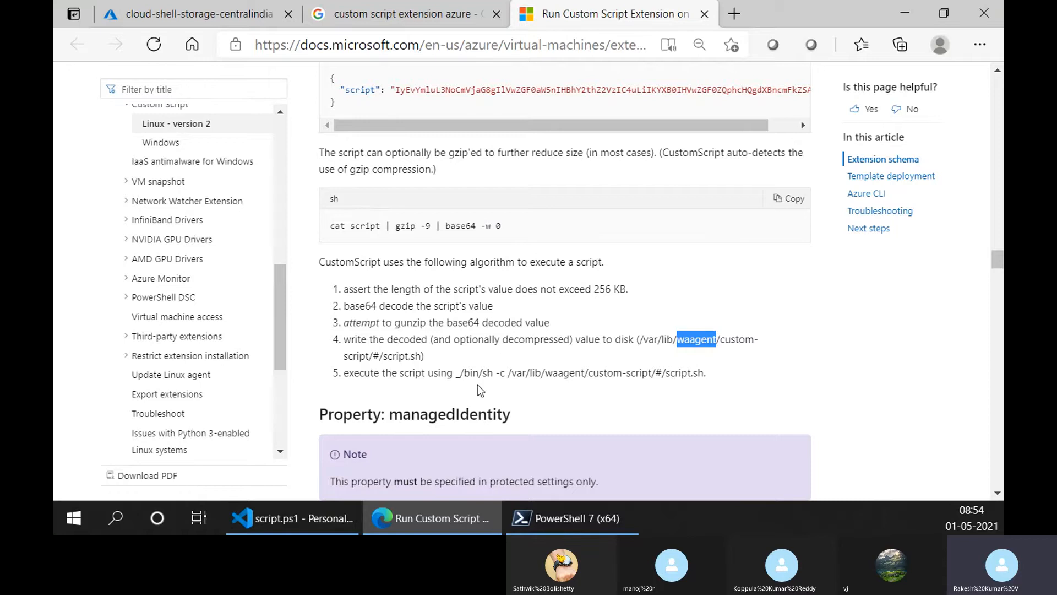
{"action": "scroll", "coordinate": [655, 376], "scroll_direction": "down", "scroll_amount": 2}
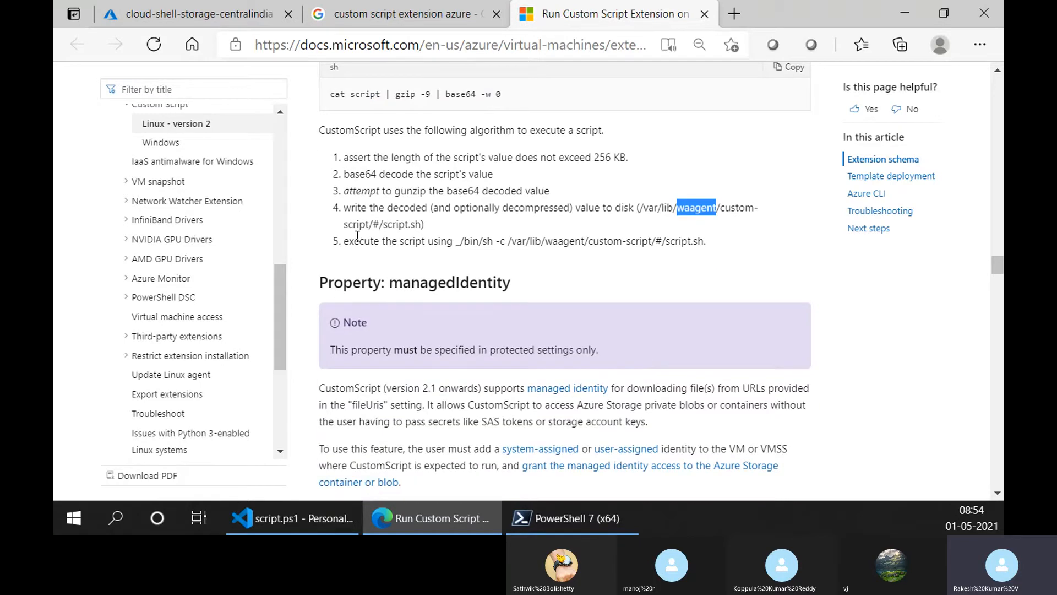
{"action": "left_click_drag", "start_coordinate": [351, 240], "coordinate": [400, 236]}
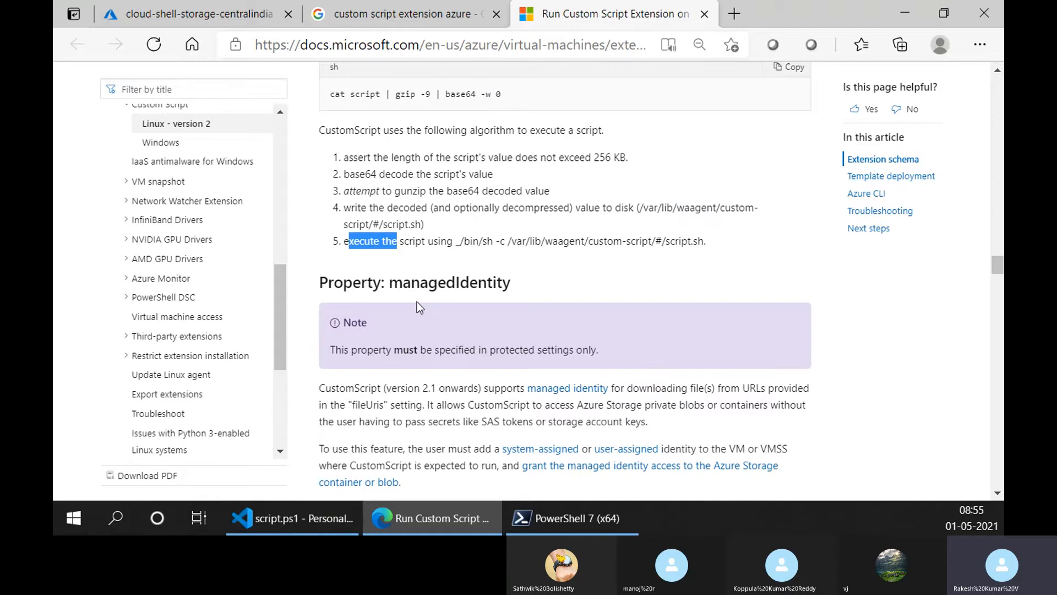
- Examine the Azure CLI az vm extension set command, including its full protected-settings line, and the public configuration examples below it
{"action": "scroll", "coordinate": [417, 302], "scroll_direction": "up", "scroll_amount": 15}
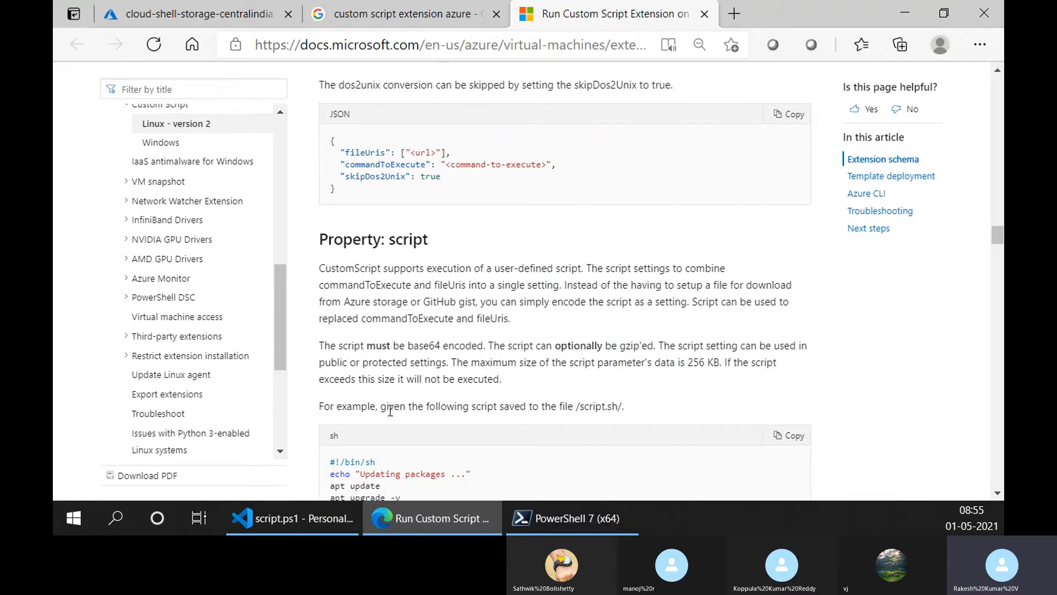
{"action": "scroll", "coordinate": [390, 411], "scroll_direction": "down", "scroll_amount": 15}
{"action": "scroll", "coordinate": [385, 412], "scroll_direction": "down", "scroll_amount": 15}
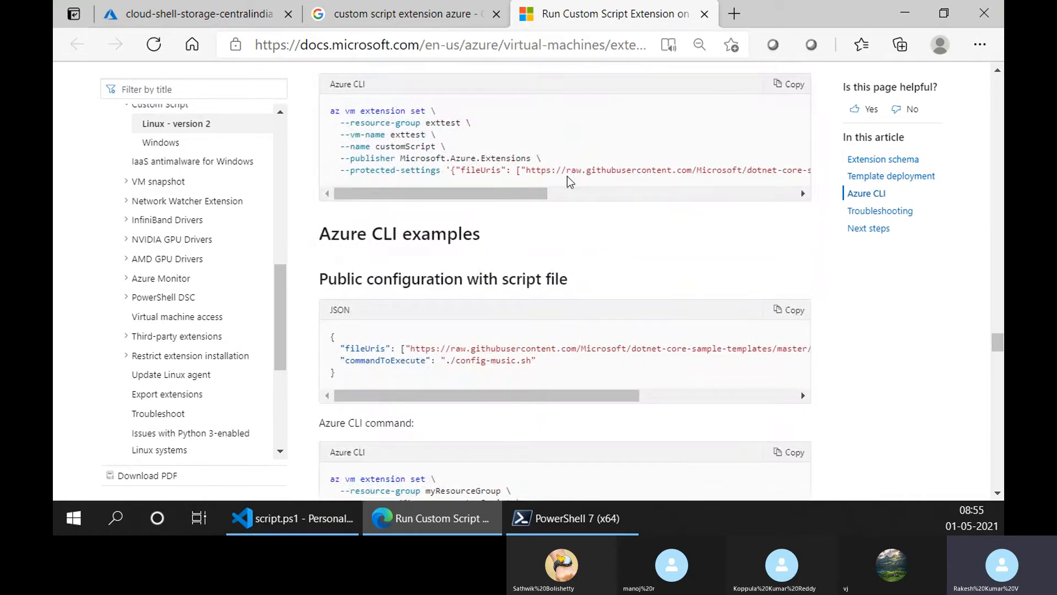
{"action": "left_click_drag", "start_coordinate": [527, 193], "coordinate": [325, 170]}
{"action": "left_click_drag", "start_coordinate": [545, 193], "coordinate": [854, 229]}
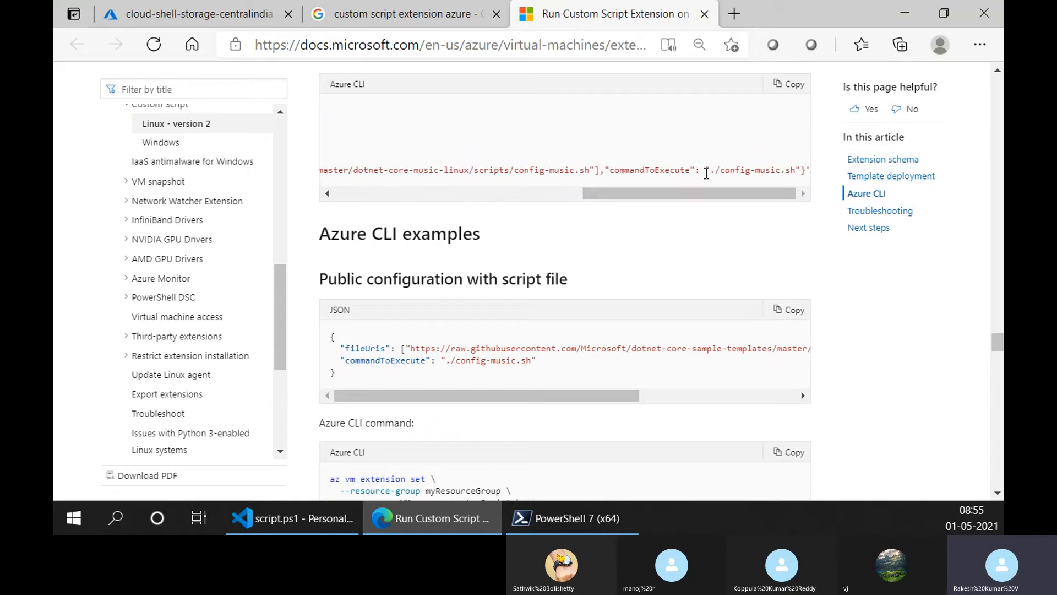
{"action": "left_click_drag", "start_coordinate": [746, 190], "coordinate": [496, 193]}
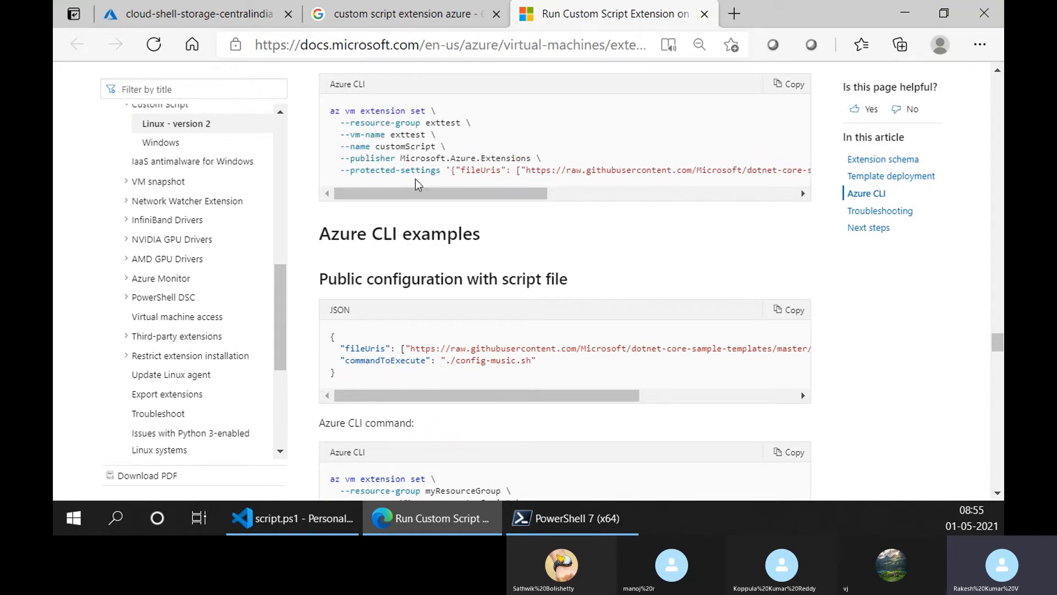
{"action": "scroll", "coordinate": [427, 301], "scroll_direction": "down", "scroll_amount": 6}
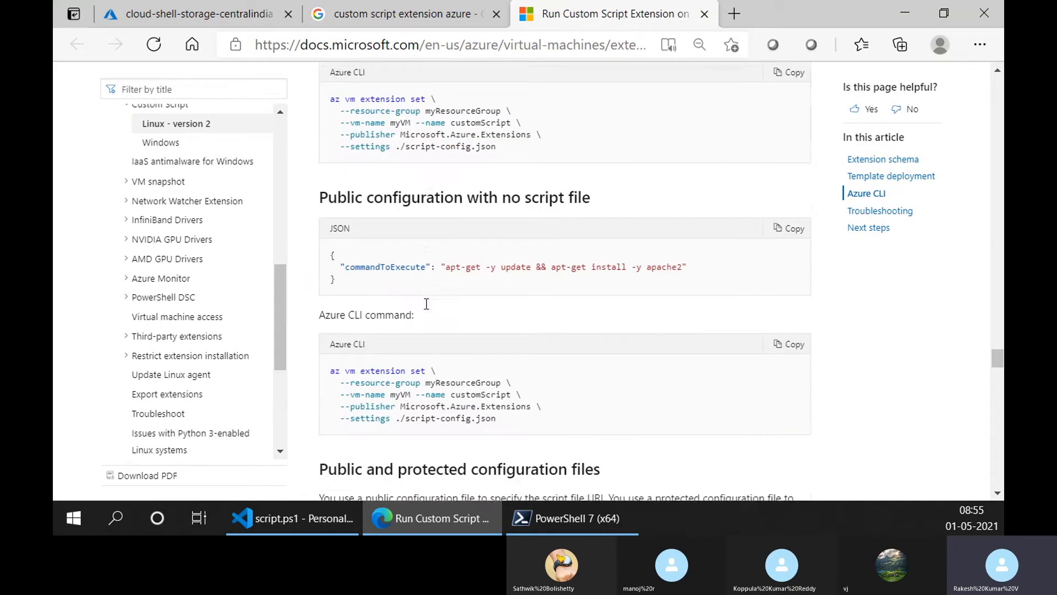
- Open the Azure Custom Script Extension for Windows article from the search results and review its PowerShell deployment and multiple-scripts examples
{"action": "left_click", "coordinate": [477, 8]}
{"action": "left_click", "coordinate": [308, 243]}
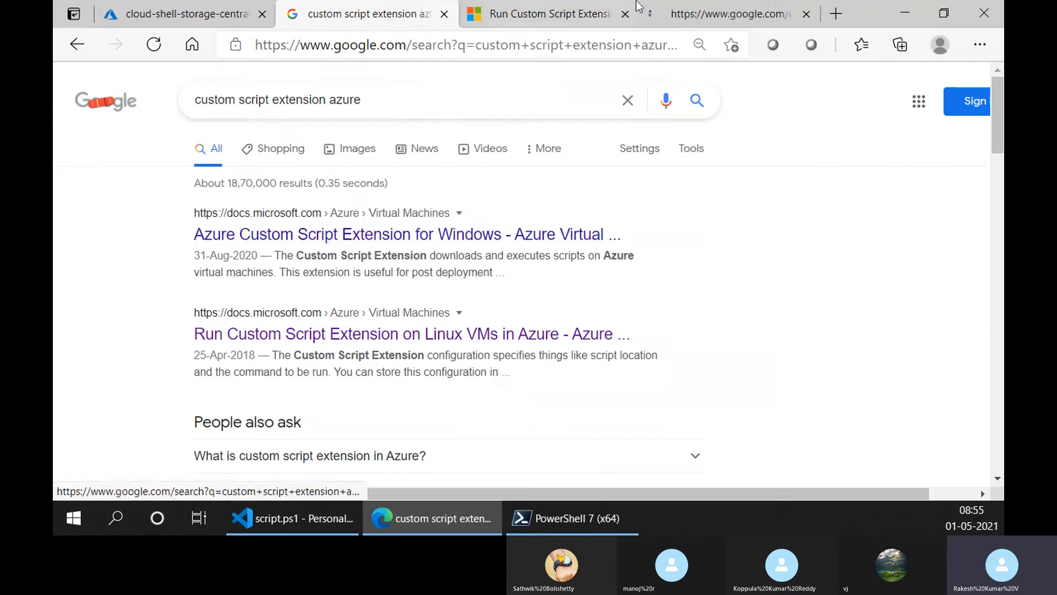
{"action": "scroll", "coordinate": [471, 323], "scroll_direction": "down", "scroll_amount": 20}
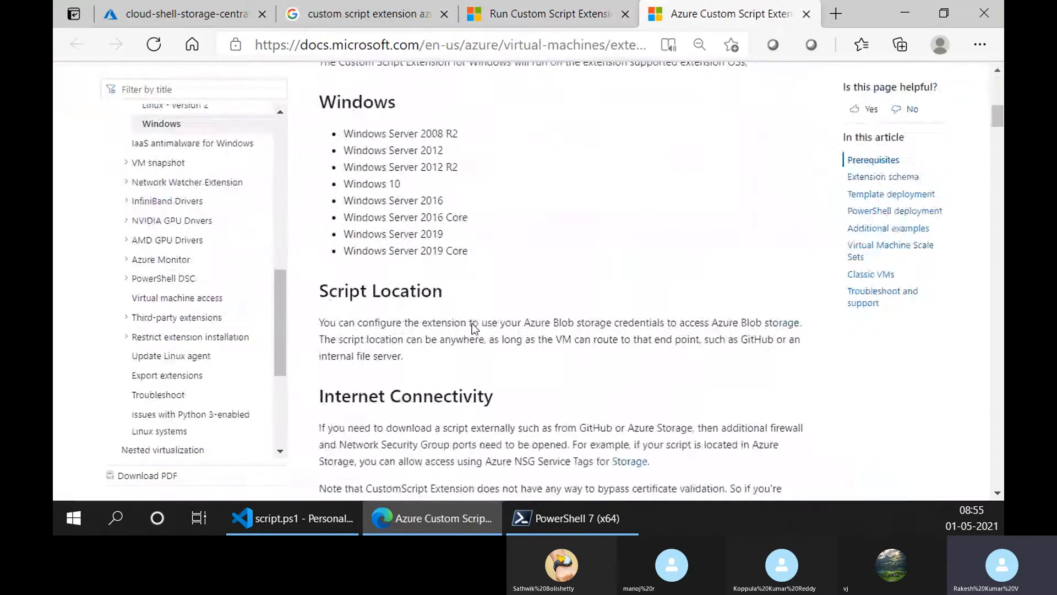
{"action": "scroll", "coordinate": [471, 323], "scroll_direction": "down", "scroll_amount": 15}
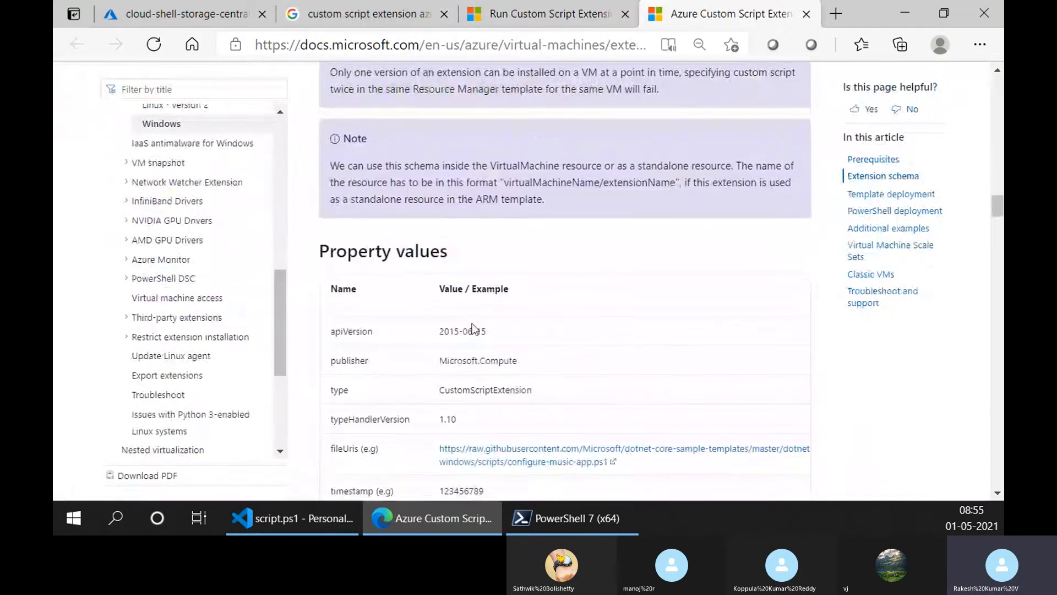
{"action": "scroll", "coordinate": [471, 323], "scroll_direction": "down", "scroll_amount": 15}
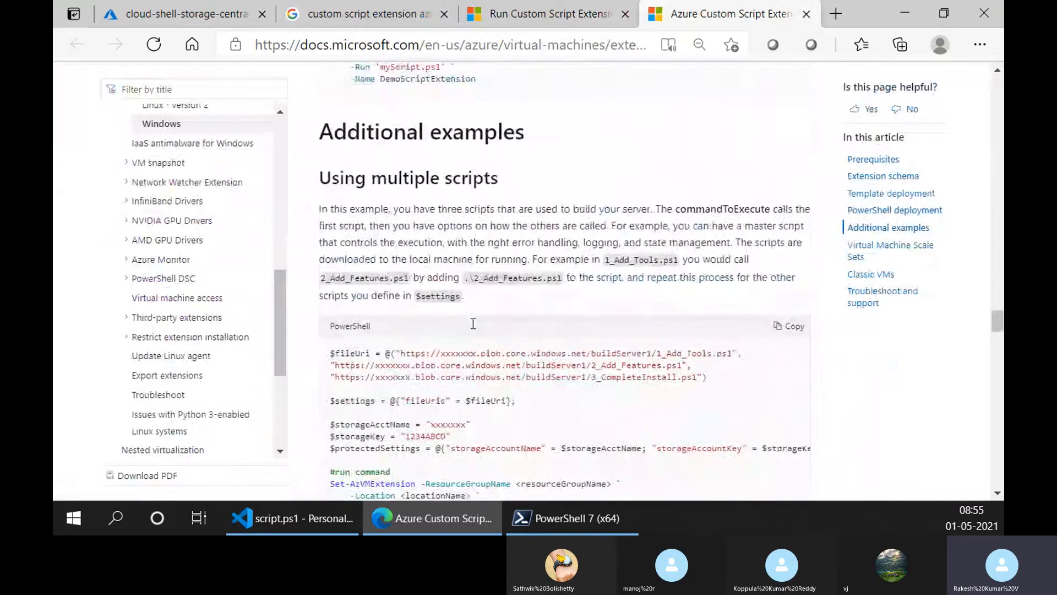
{"action": "scroll", "coordinate": [472, 324], "scroll_direction": "up", "scroll_amount": 10}
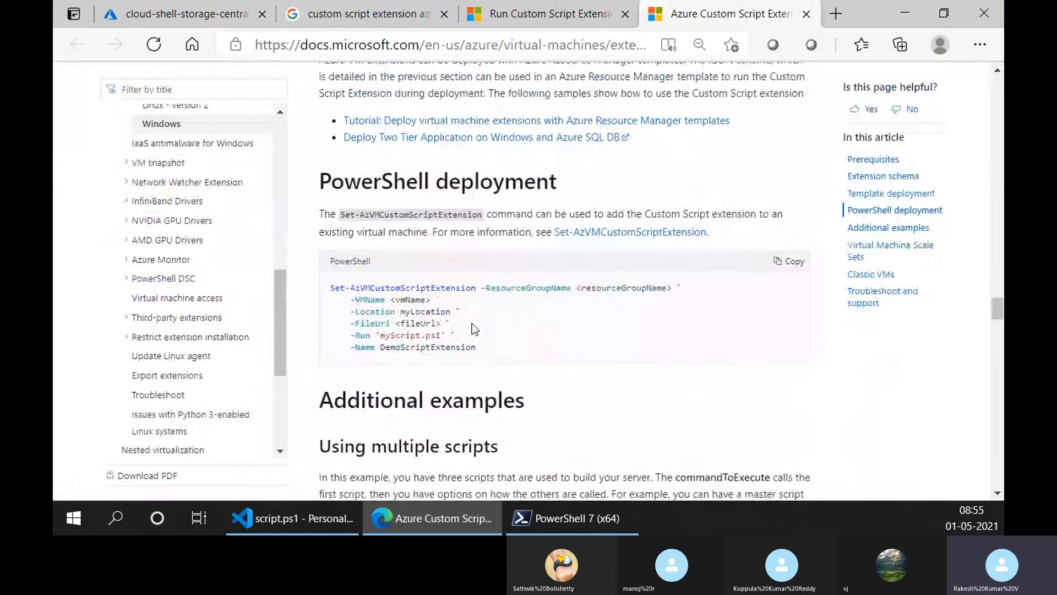
{"action": "scroll", "coordinate": [472, 324], "scroll_direction": "down", "scroll_amount": 8}
{"action": "scroll", "coordinate": [474, 323], "scroll_direction": "down", "scroll_amount": 3}
{"action": "scroll", "coordinate": [473, 323], "scroll_direction": "up", "scroll_amount": 1}
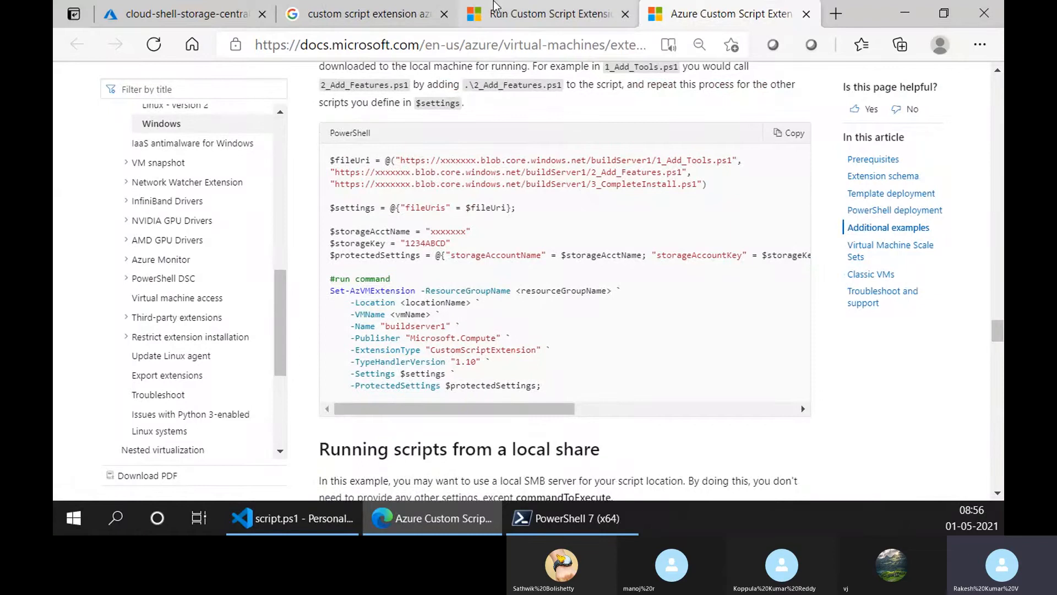
- Return to the Linux custom script extension article and look through the public and protected configuration files down to Troubleshooting
{"action": "key", "text": "ctrl+shift+Tab"}
{"action": "scroll", "coordinate": [457, 345], "scroll_direction": "down", "scroll_amount": 2}
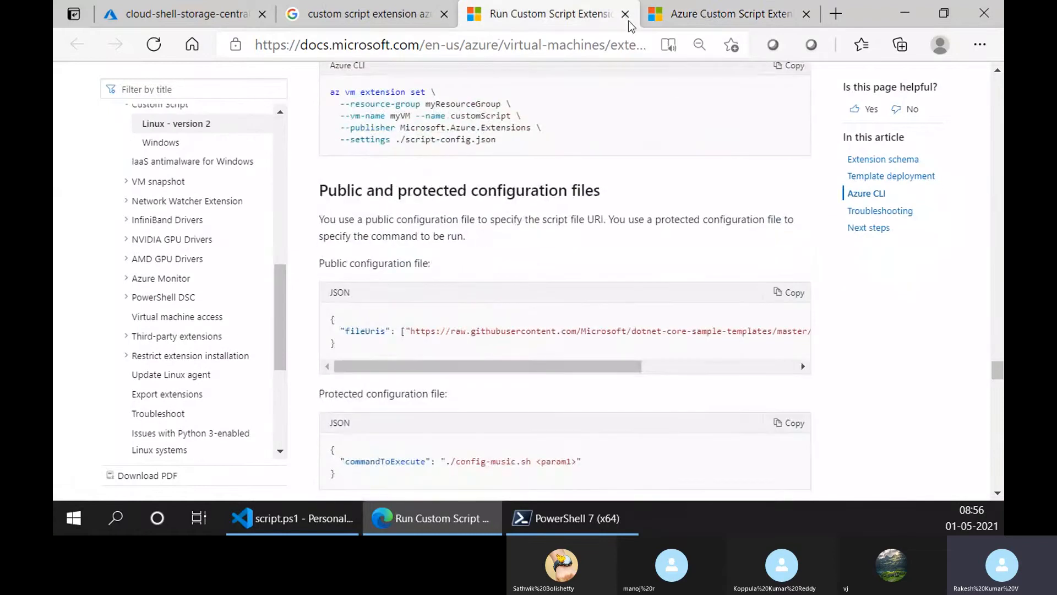
{"action": "scroll", "coordinate": [480, 358], "scroll_direction": "down", "scroll_amount": 4}
{"action": "scroll", "coordinate": [480, 358], "scroll_direction": "down", "scroll_amount": 5}
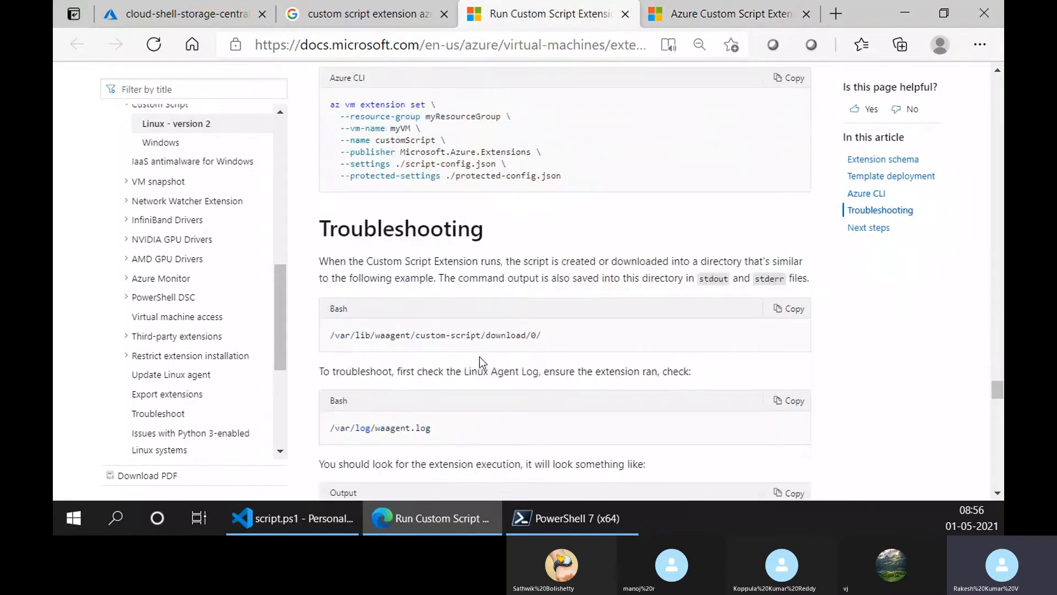
- Review the Linux custom script extension article's public and protected configuration files, Troubleshooting examples and Next steps section
{"action": "scroll", "coordinate": [540, 324], "scroll_direction": "up", "scroll_amount": 1}
{"action": "scroll", "coordinate": [540, 324], "scroll_direction": "up", "scroll_amount": 7}
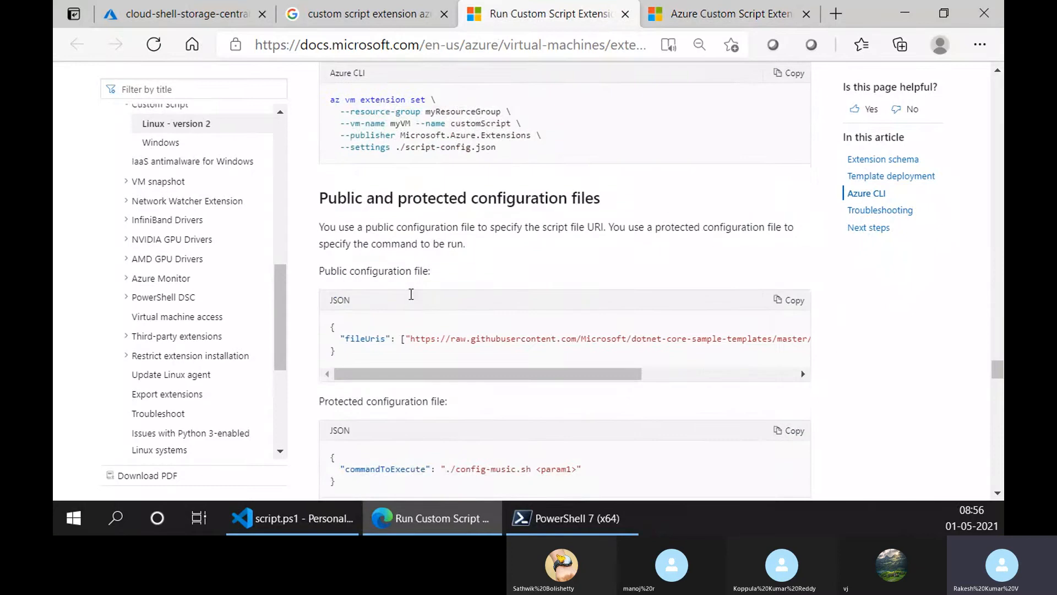
{"action": "scroll", "coordinate": [411, 294], "scroll_direction": "down", "scroll_amount": 7}
{"action": "scroll", "coordinate": [410, 294], "scroll_direction": "down", "scroll_amount": 14}
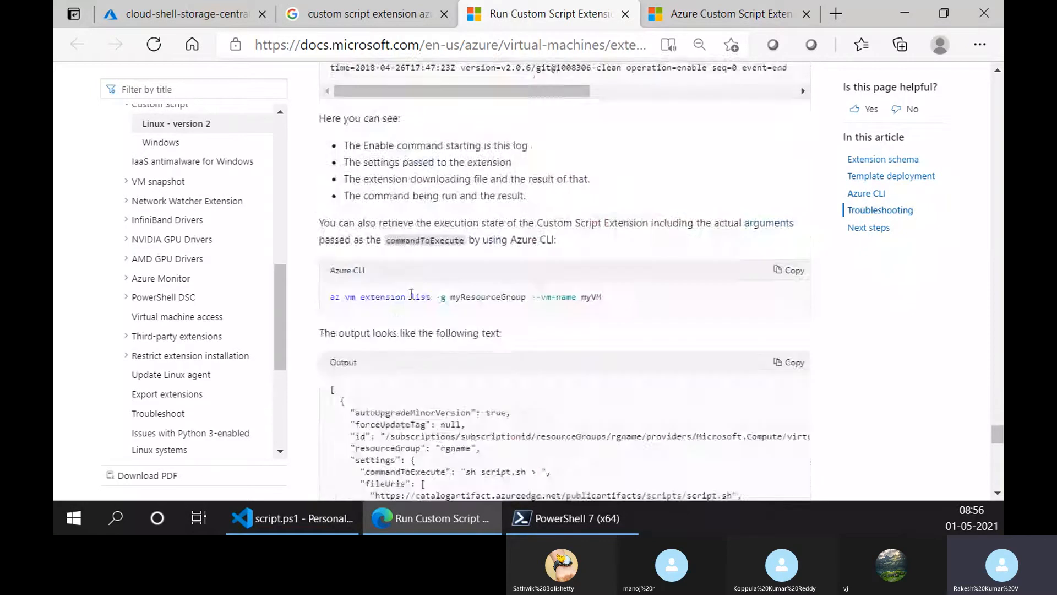
{"action": "scroll", "coordinate": [409, 293], "scroll_direction": "down", "scroll_amount": 5}
{"action": "scroll", "coordinate": [410, 293], "scroll_direction": "up", "scroll_amount": 14}
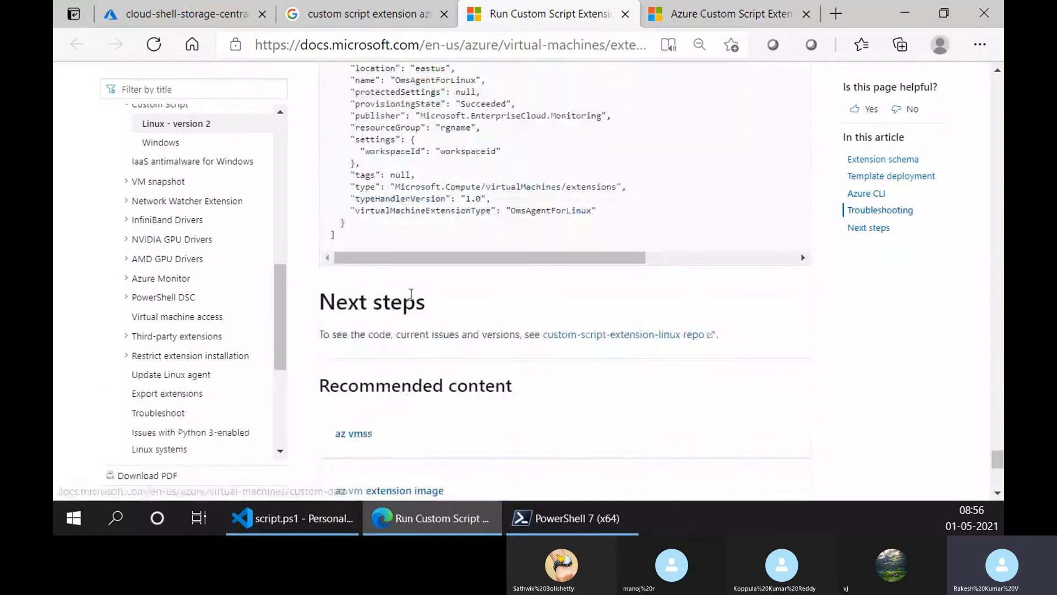
{"action": "scroll", "coordinate": [410, 294], "scroll_direction": "up", "scroll_amount": 12}
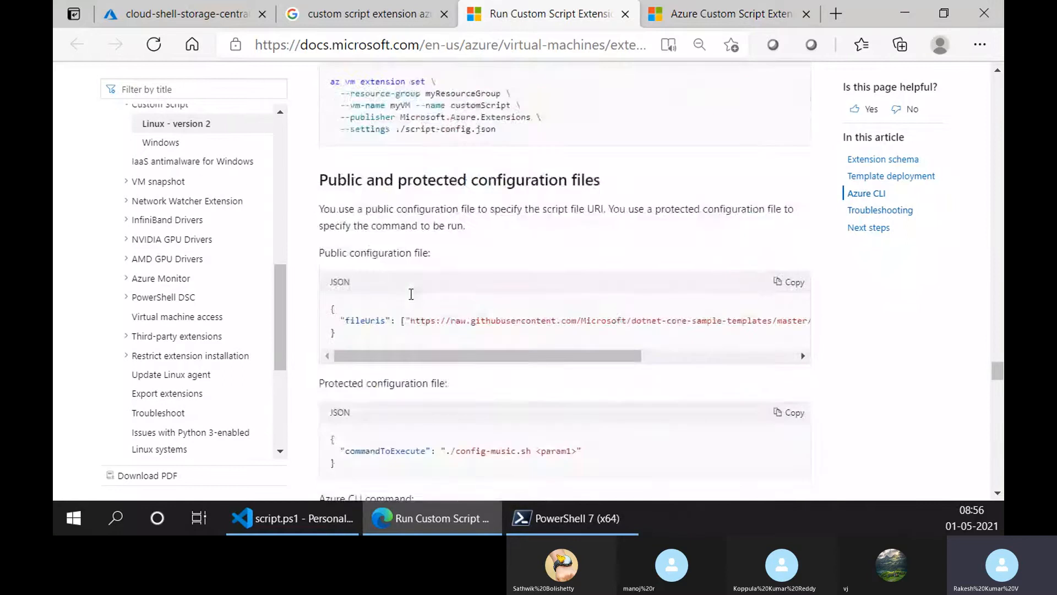
- Look back through the Linux article's template deployment, script algorithm and Extension schema sections up to the introduction
{"action": "scroll", "coordinate": [410, 294], "scroll_direction": "up", "scroll_amount": 15}
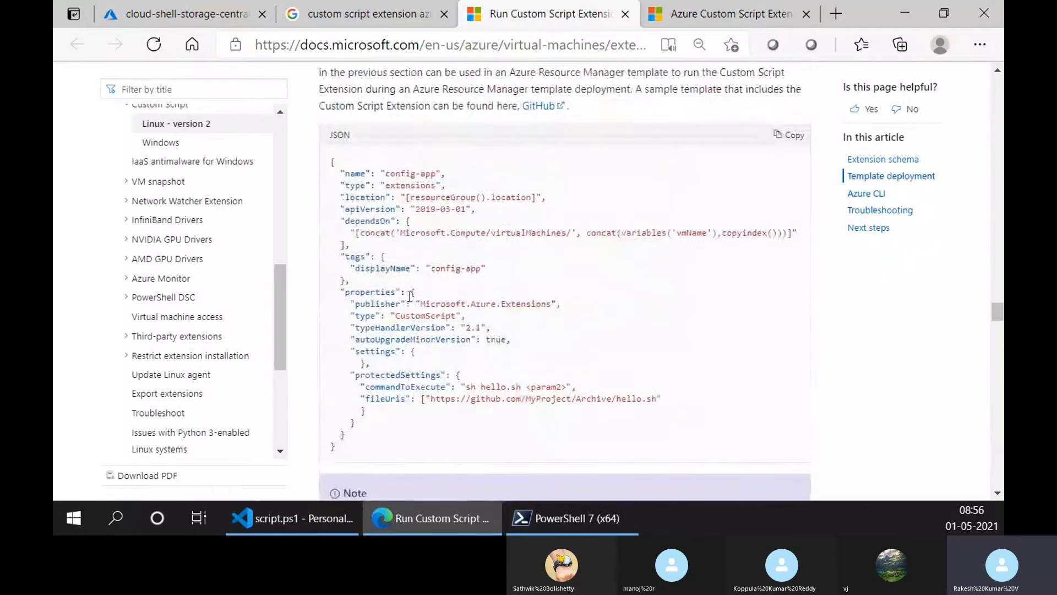
{"action": "scroll", "coordinate": [407, 302], "scroll_direction": "up", "scroll_amount": 12}
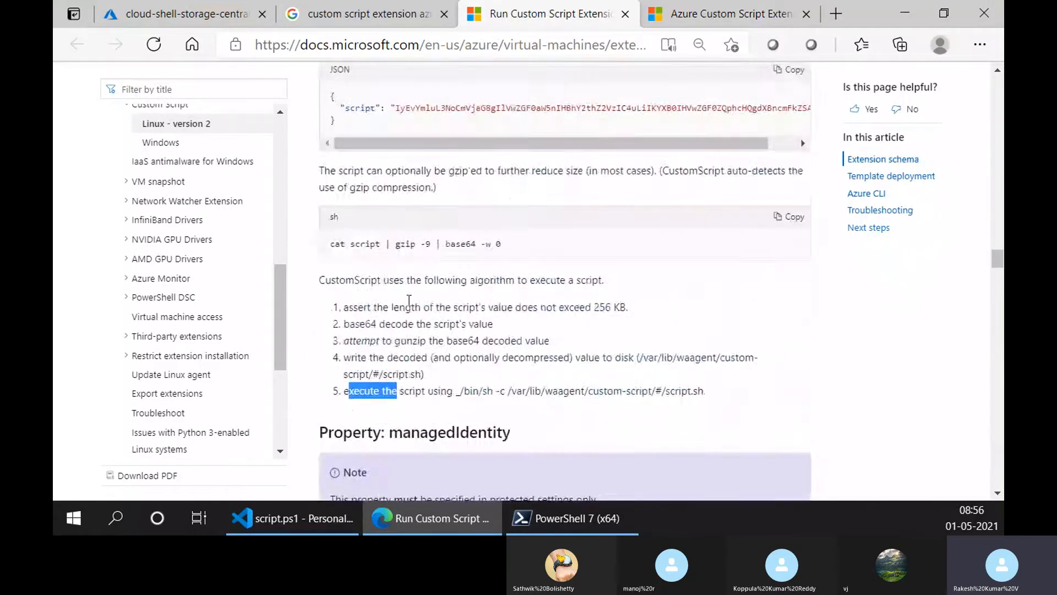
{"action": "scroll", "coordinate": [407, 306], "scroll_direction": "up", "scroll_amount": 15}
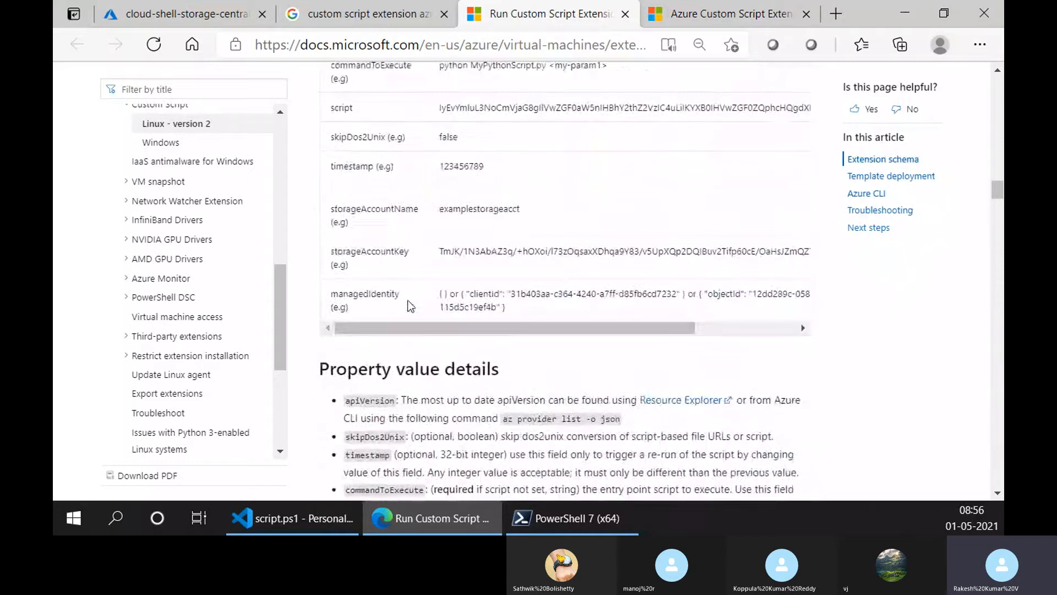
{"action": "scroll", "coordinate": [408, 299], "scroll_direction": "up", "scroll_amount": 15}
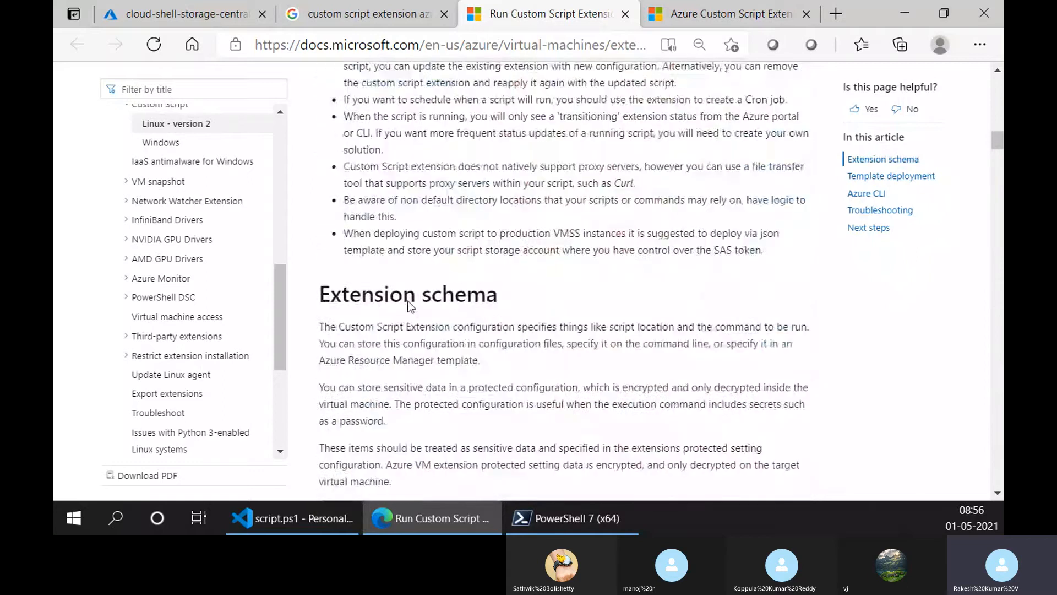
{"action": "scroll", "coordinate": [409, 312], "scroll_direction": "up", "scroll_amount": 15}
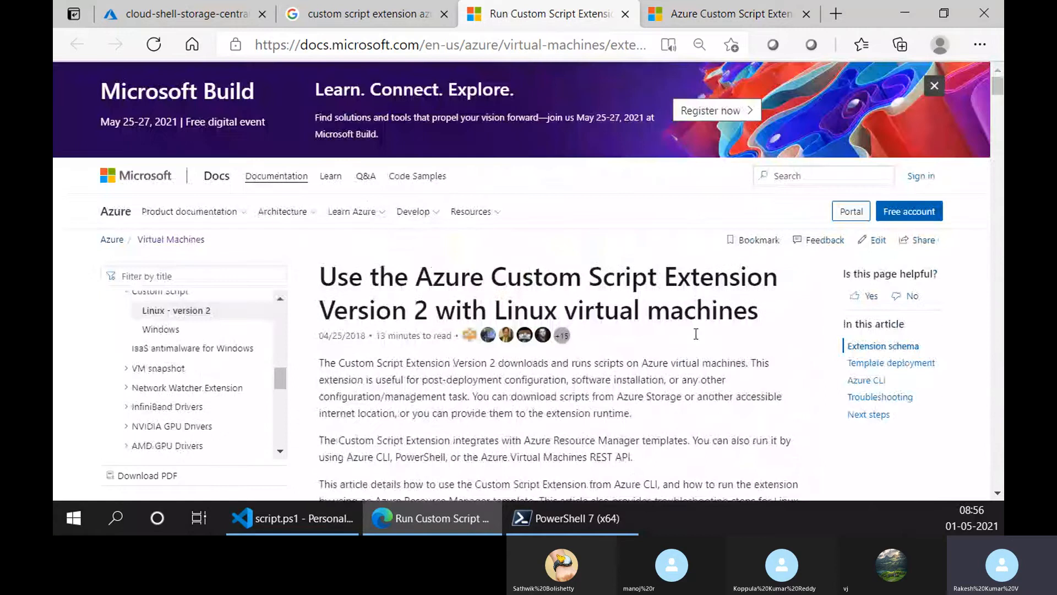
{"action": "scroll", "coordinate": [430, 419], "scroll_direction": "down", "scroll_amount": 5}
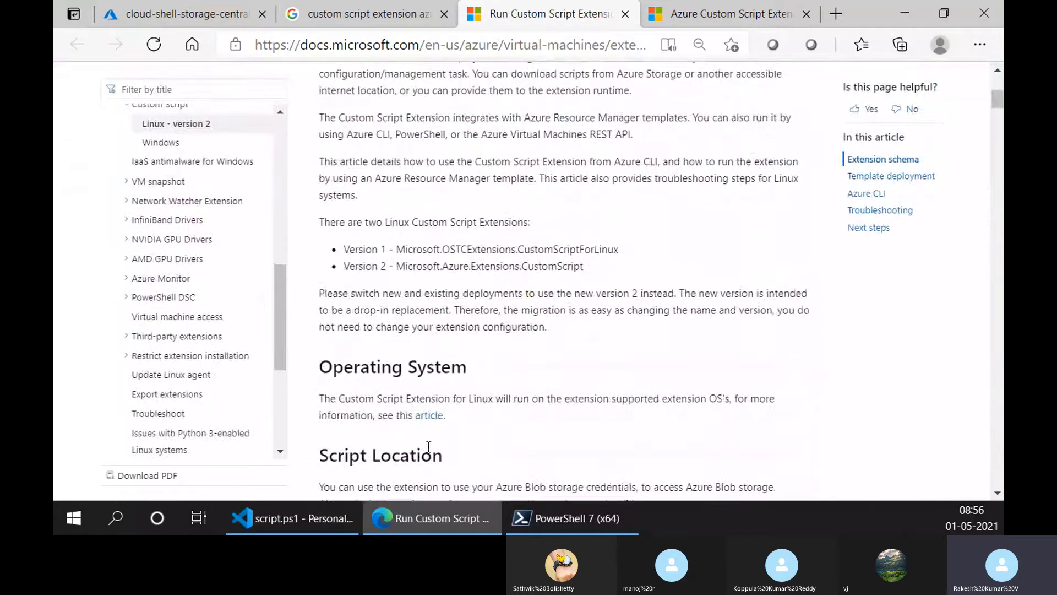
{"action": "scroll", "coordinate": [428, 447], "scroll_direction": "up", "scroll_amount": 5}
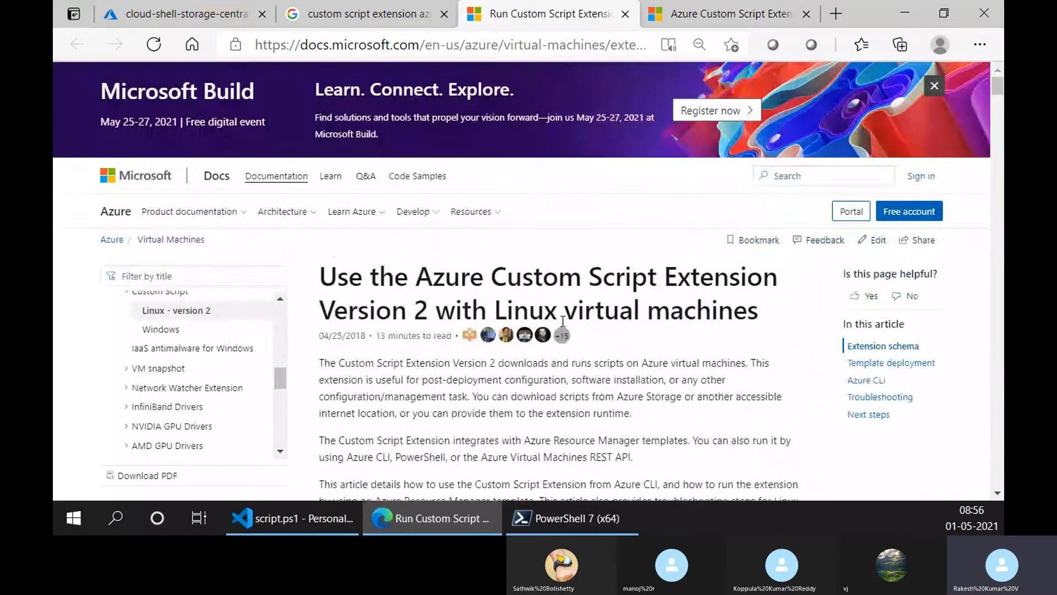
{"action": "scroll", "coordinate": [546, 397], "scroll_direction": "down", "scroll_amount": 3}
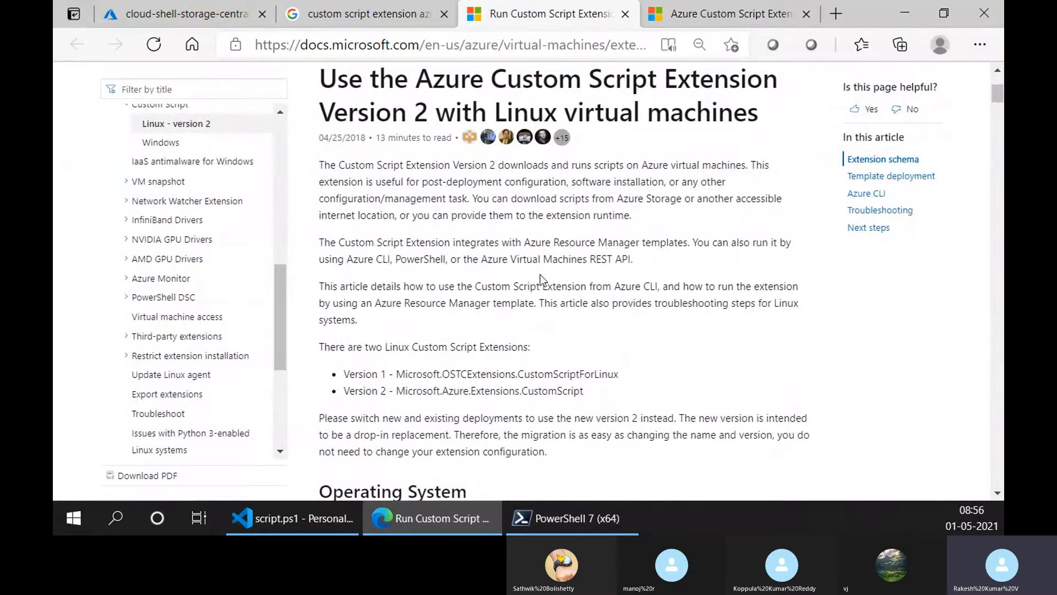
- Check the Windows article briefly, and highlight "Azure CLI, PowerShell, or the Azure Virtual Machines REST API" in the Linux article's introduction
{"action": "left_click", "coordinate": [712, 6]}
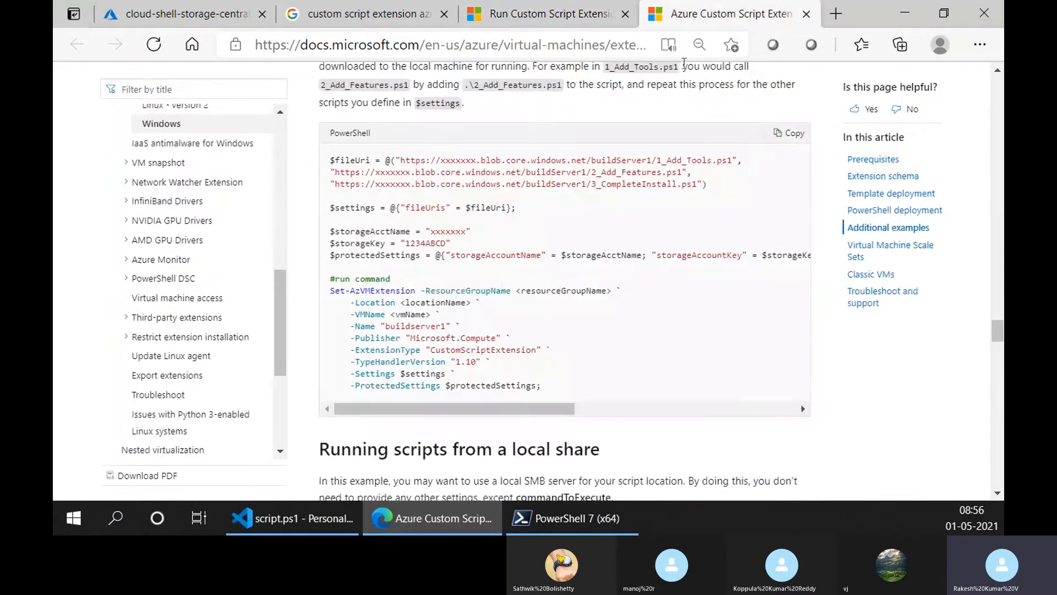
{"action": "left_click", "coordinate": [613, 10]}
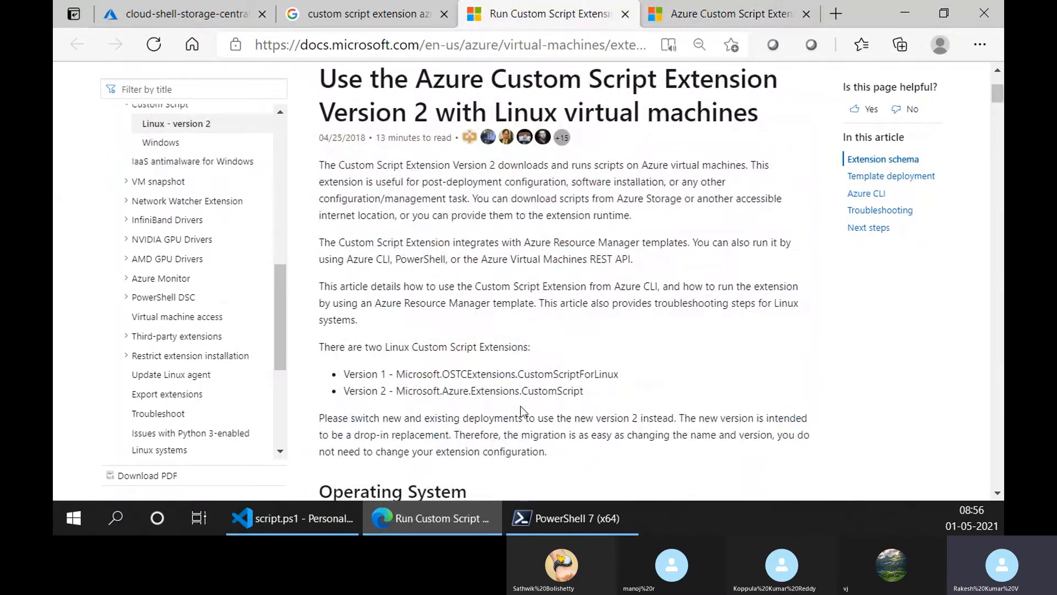
{"action": "scroll", "coordinate": [532, 434], "scroll_direction": "down", "scroll_amount": 1}
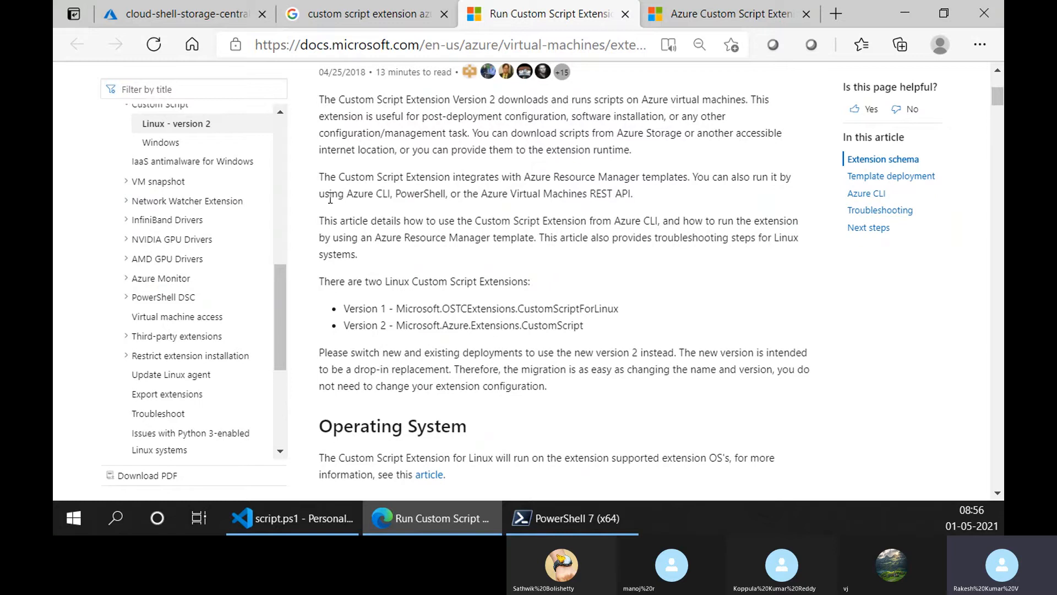
{"action": "left_click_drag", "start_coordinate": [343, 195], "coordinate": [462, 197]}
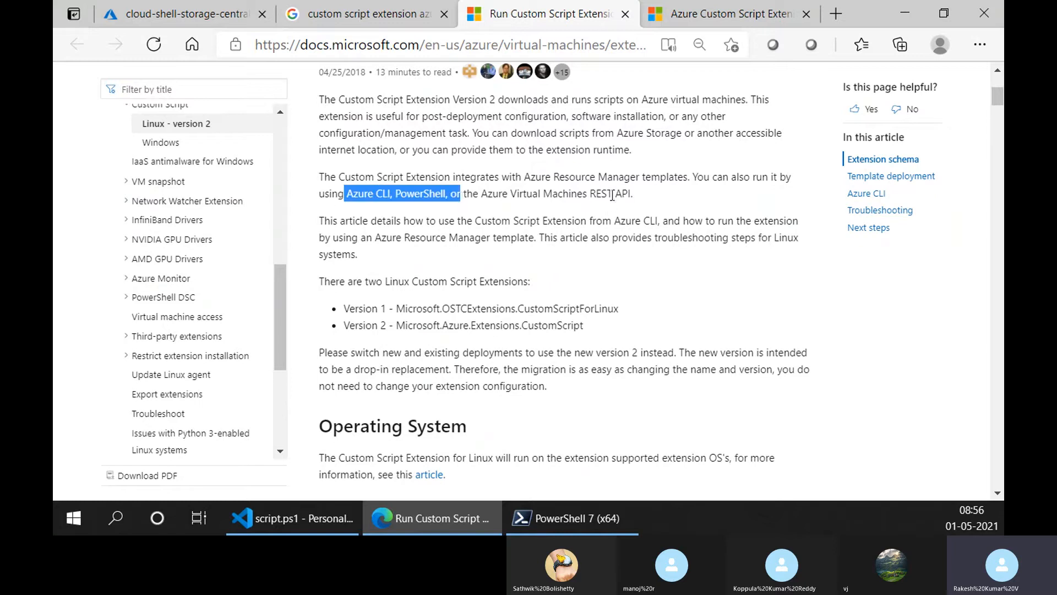
{"action": "left_click", "coordinate": [635, 196]}
{"action": "left_click_drag", "start_coordinate": [630, 196], "coordinate": [348, 189]}
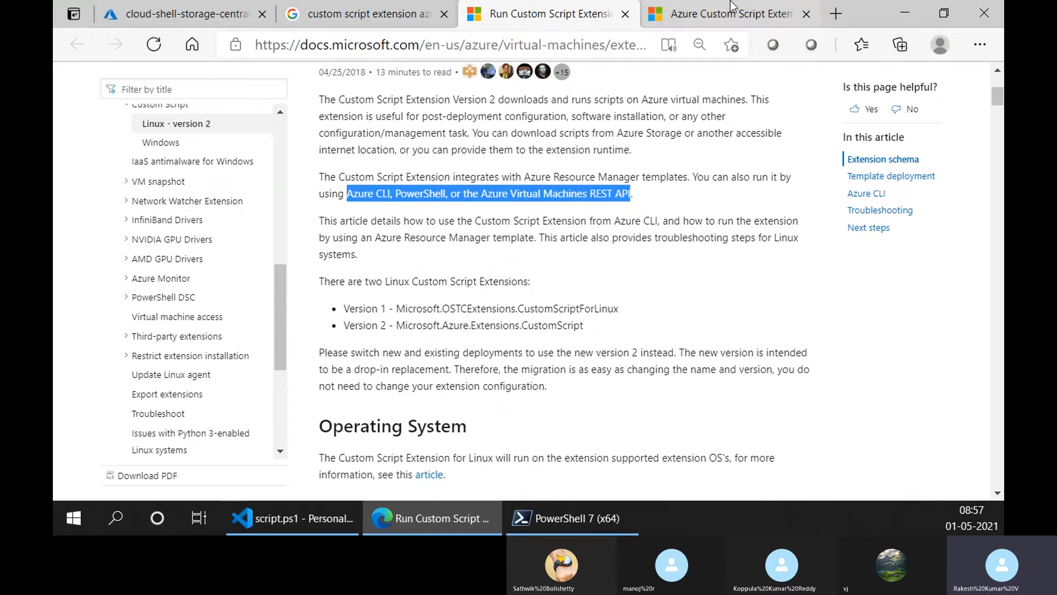
- Highlight the ps1 extension of 3_CompleteInstall in the Windows article, and review the Linux article's extension schema and property value details
{"action": "key", "text": "ctrl+Tab"}
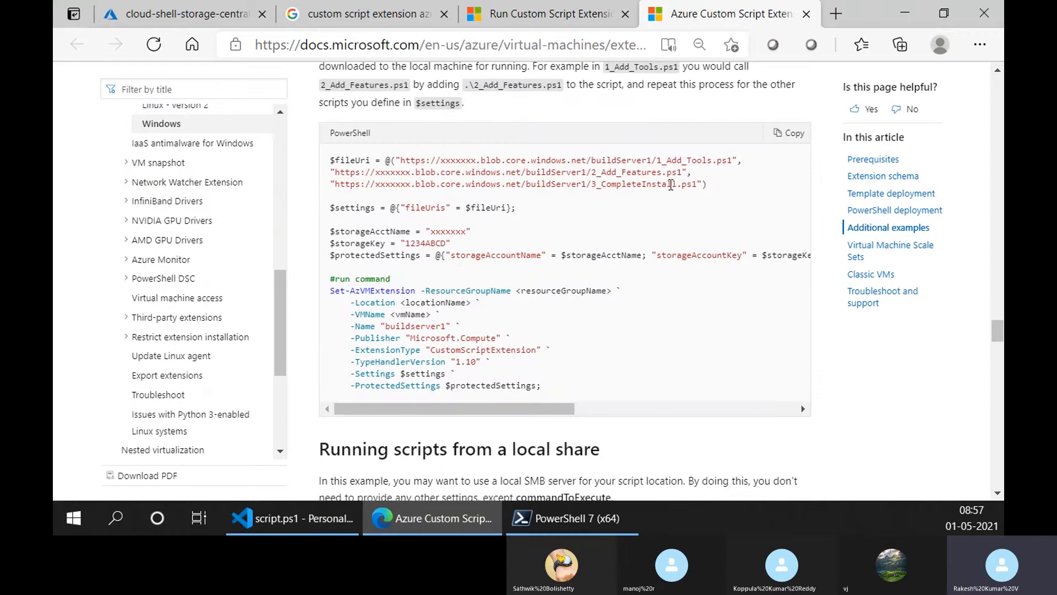
{"action": "double_click", "coordinate": [691, 184]}
{"action": "left_click", "coordinate": [518, 14]}
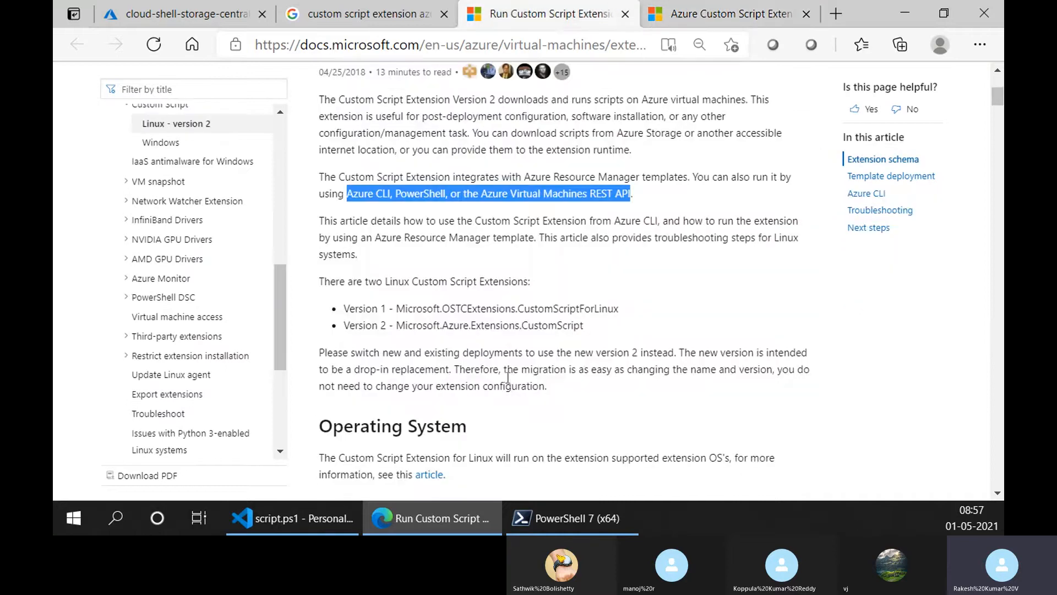
{"action": "scroll", "coordinate": [506, 378], "scroll_direction": "down", "scroll_amount": 20}
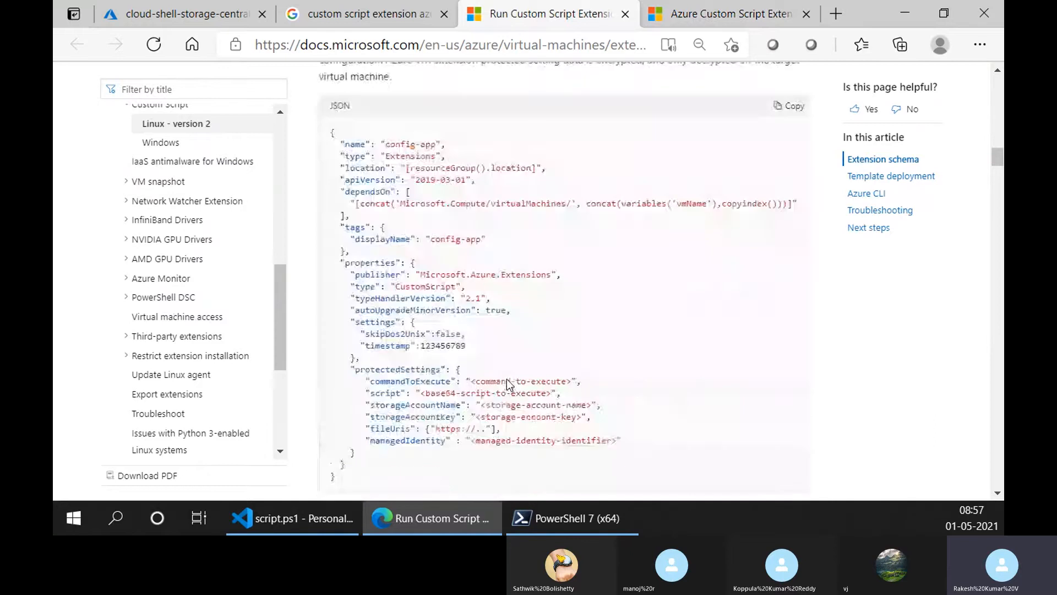
{"action": "scroll", "coordinate": [507, 380], "scroll_direction": "down", "scroll_amount": 15}
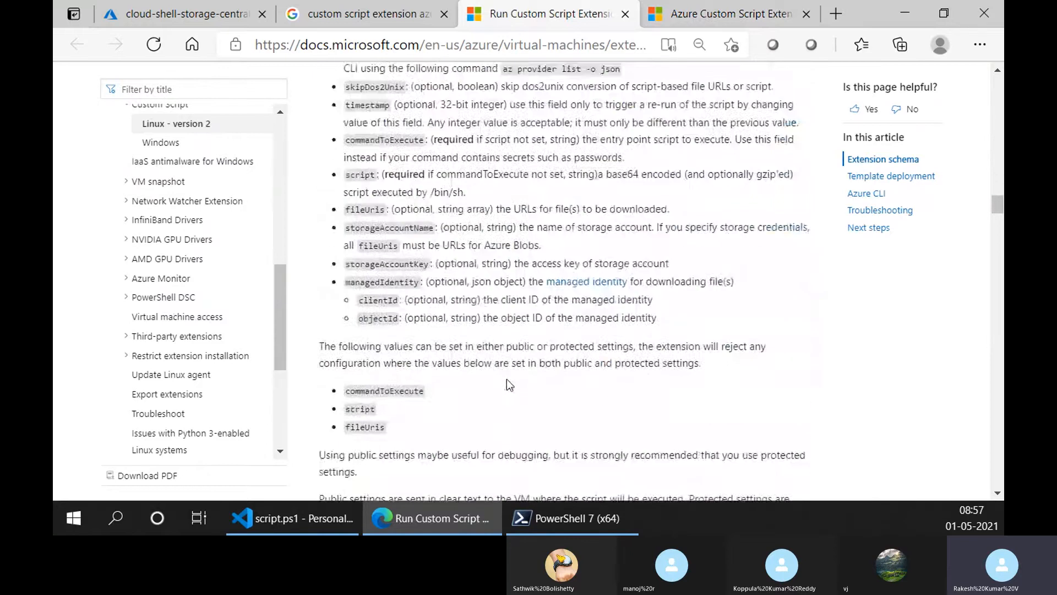
{"action": "scroll", "coordinate": [506, 379], "scroll_direction": "down", "scroll_amount": 3}
- Highlight the $protectedSettings variable and the storage account name and key lines in the Windows article's multiple-scripts example
{"action": "key", "text": "ctrl+Tab"}
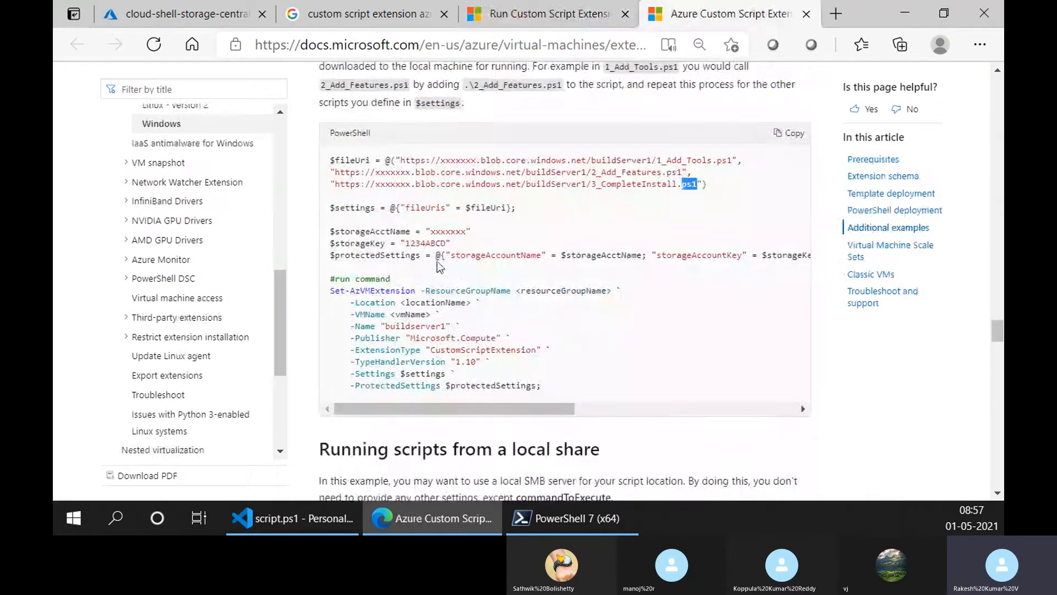
{"action": "left_click_drag", "start_coordinate": [355, 255], "coordinate": [432, 257]}
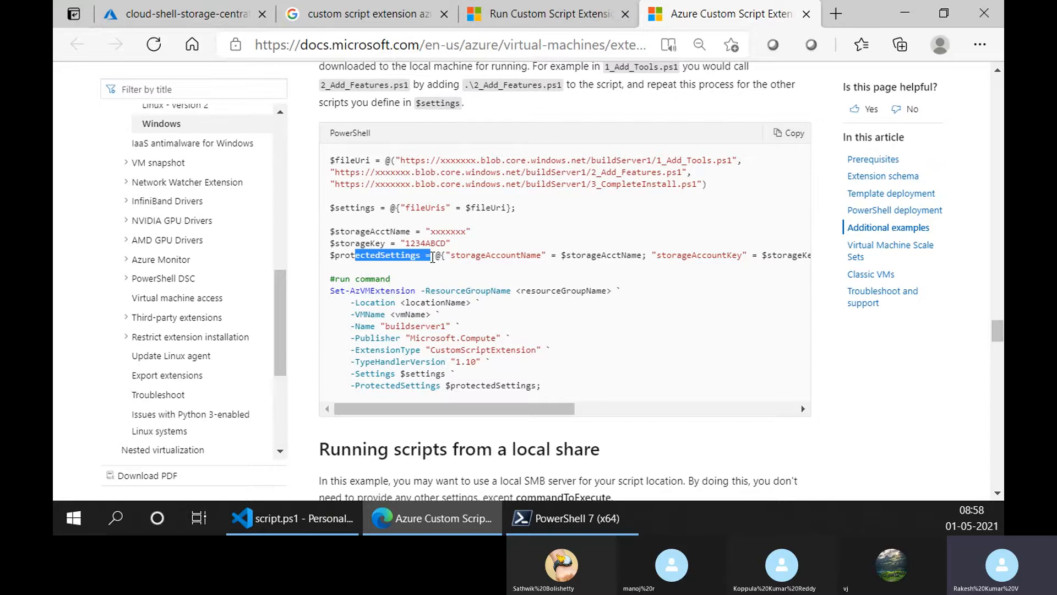
{"action": "left_click_drag", "start_coordinate": [370, 243], "coordinate": [334, 231]}
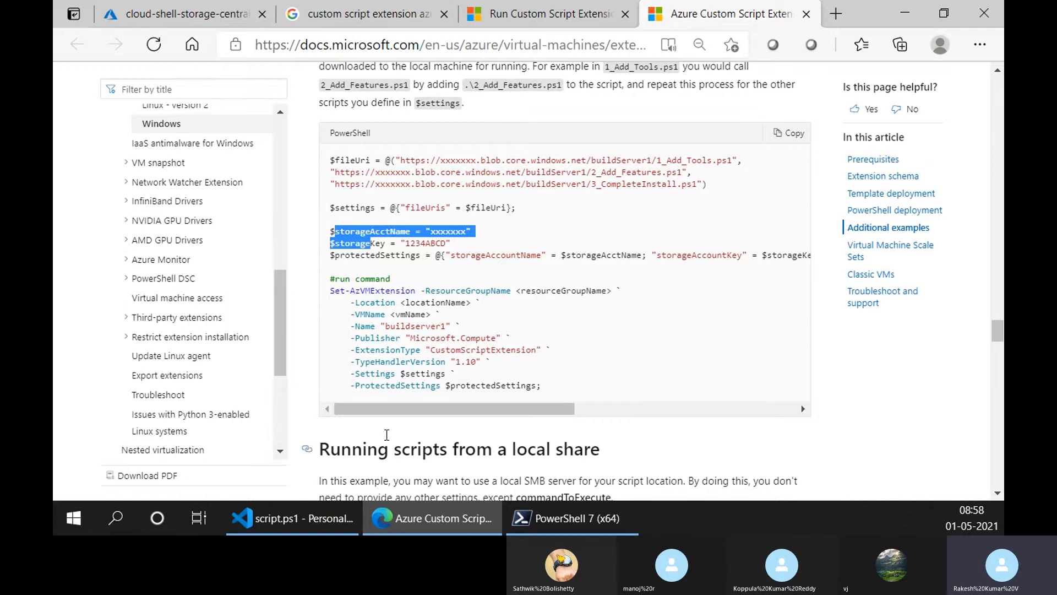
{"action": "scroll", "coordinate": [387, 435], "scroll_direction": "up", "scroll_amount": 2}
{"action": "scroll", "coordinate": [391, 210], "scroll_direction": "down", "scroll_amount": 3}
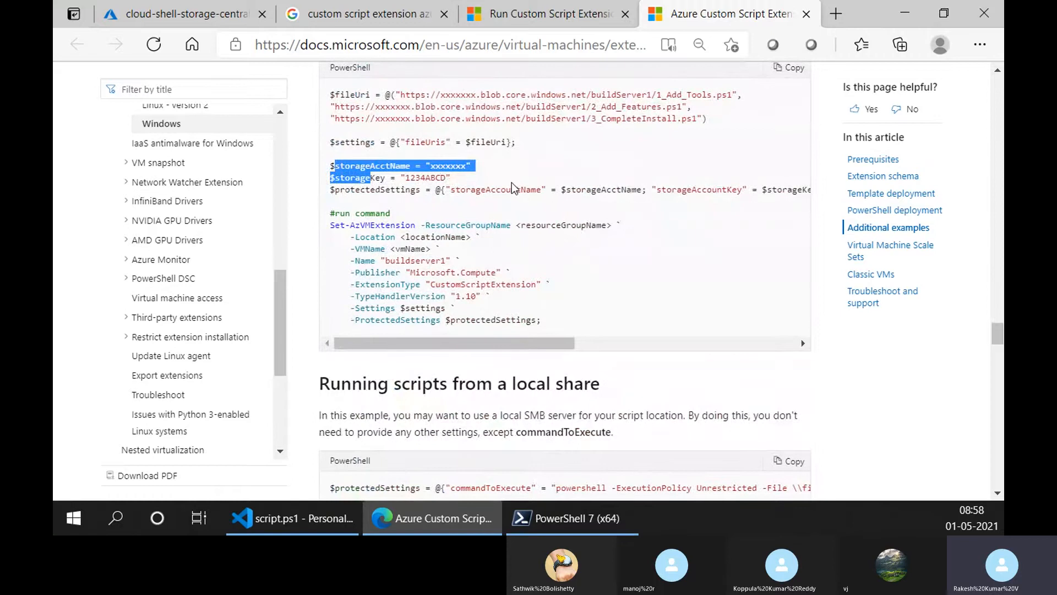
- Examine the second script URL in $fileUri, highlighting its blob part, the buildServer1 container and the 2_Add_Features.ps1 file name
{"action": "scroll", "coordinate": [501, 200], "scroll_direction": "up", "scroll_amount": 2}
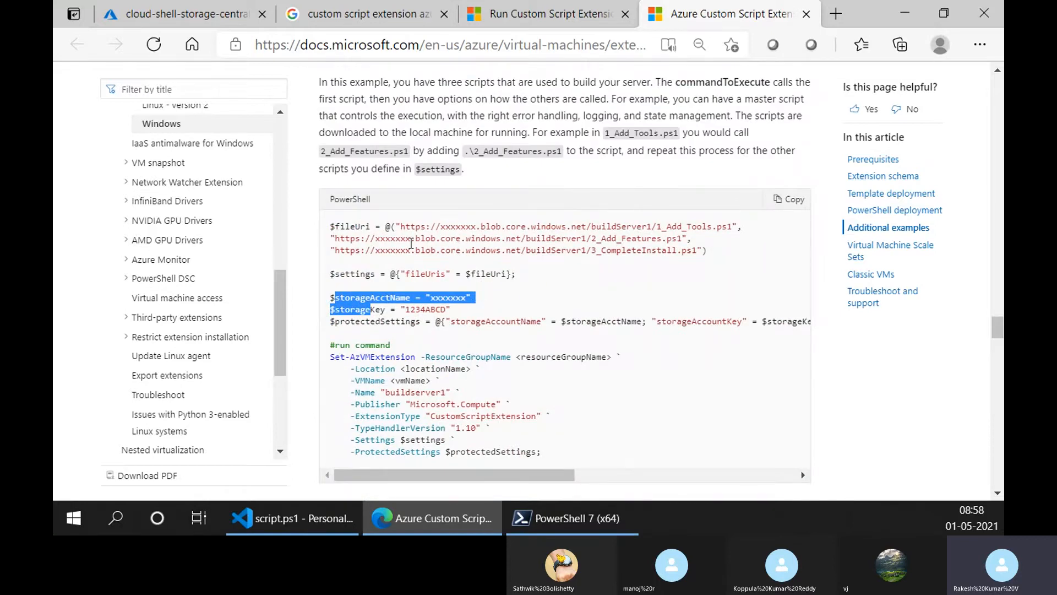
{"action": "left_click_drag", "start_coordinate": [414, 238], "coordinate": [437, 237]}
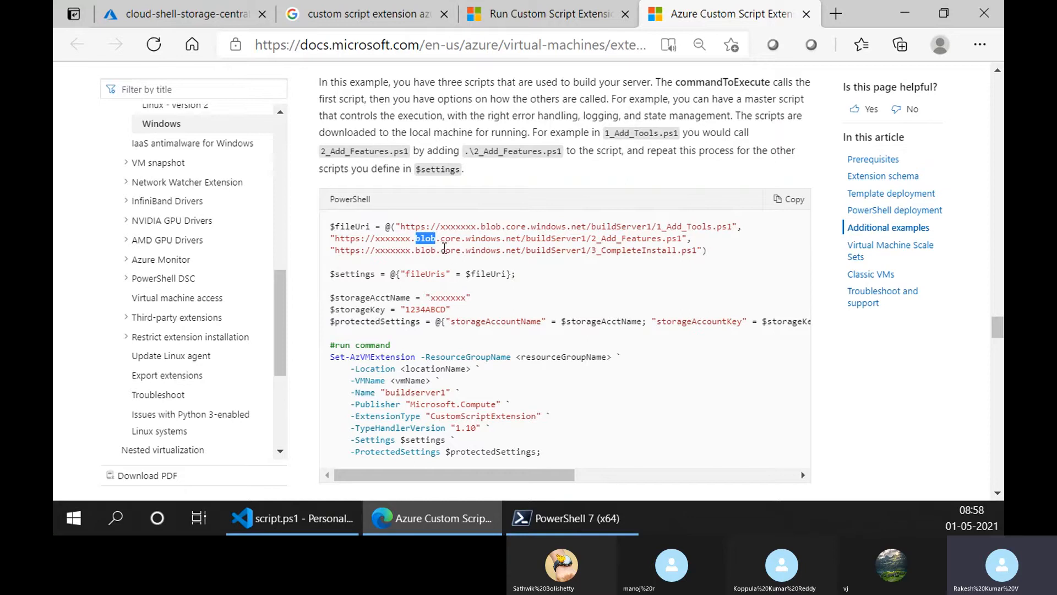
{"action": "left_click", "coordinate": [419, 249]}
{"action": "left_click_drag", "start_coordinate": [375, 238], "coordinate": [588, 240]}
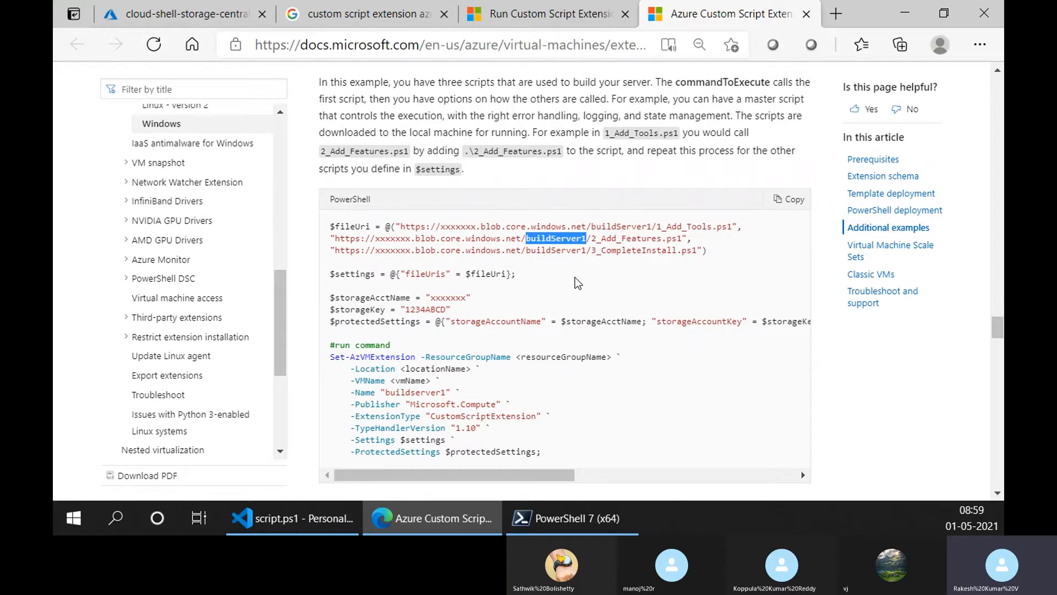
{"action": "left_click_drag", "start_coordinate": [591, 239], "coordinate": [684, 241]}
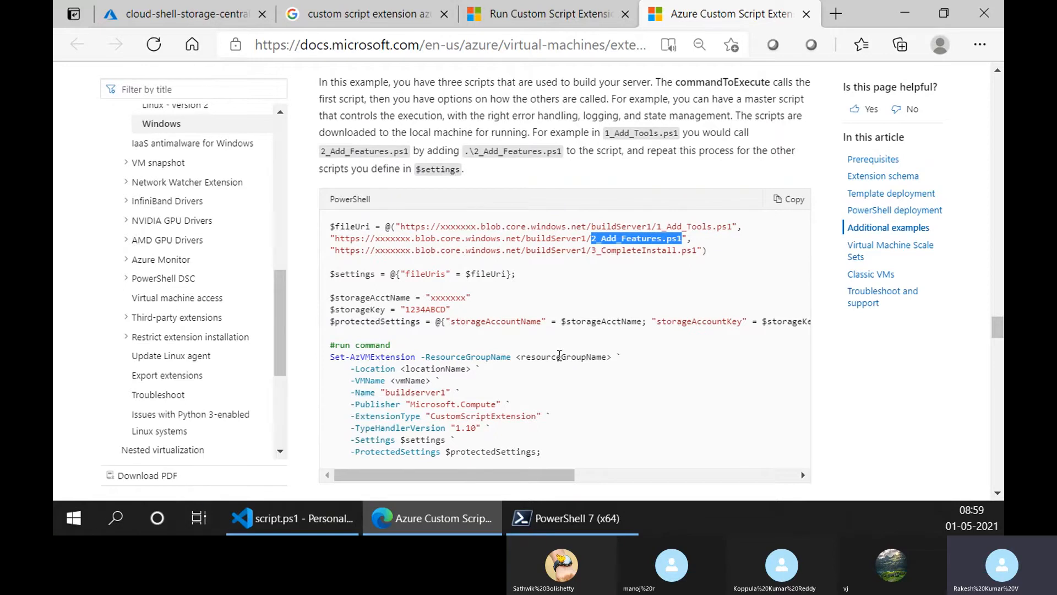
- Examine the Set-AzVMExtension run command, highlighting the whole command, its parameter lines and the resource group line
{"action": "scroll", "coordinate": [560, 353], "scroll_direction": "down", "scroll_amount": 1}
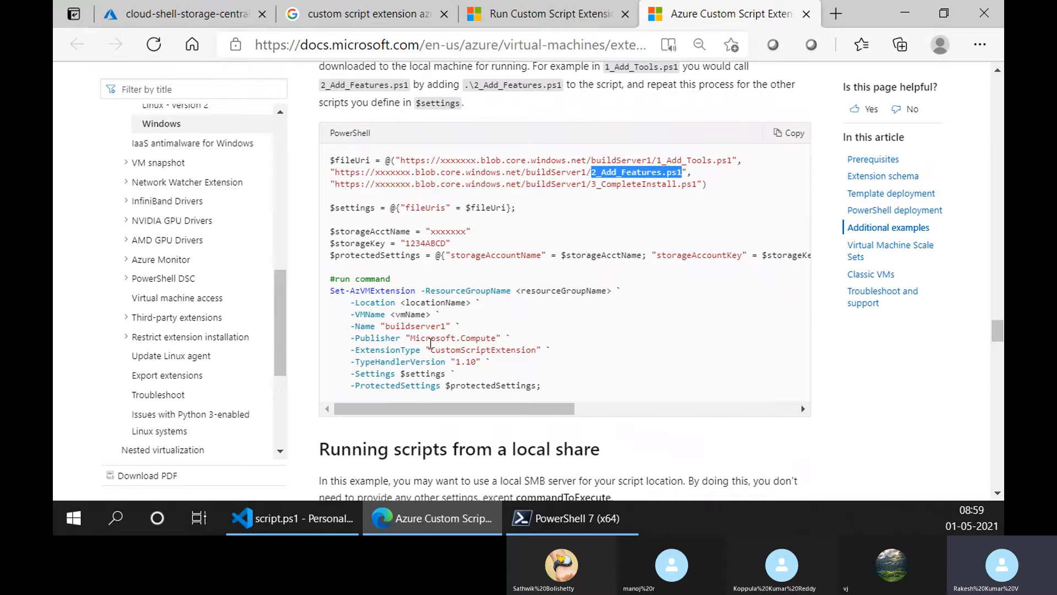
{"action": "left_click_drag", "start_coordinate": [562, 394], "coordinate": [336, 290]}
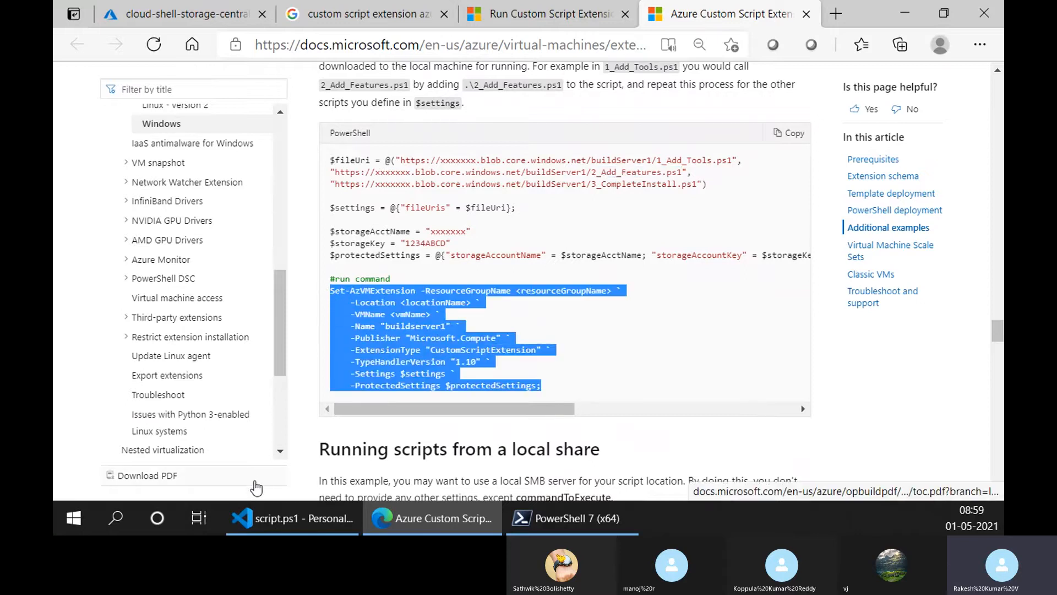
{"action": "left_click", "coordinate": [564, 350]}
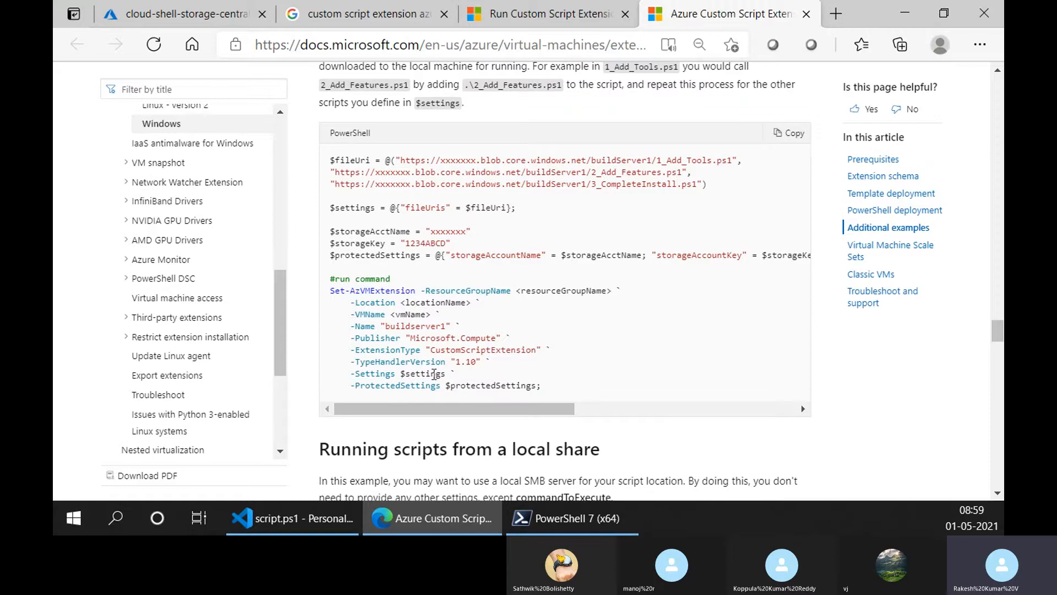
{"action": "left_click_drag", "start_coordinate": [432, 414], "coordinate": [332, 391]}
{"action": "left_click_drag", "start_coordinate": [355, 303], "coordinate": [395, 374]}
{"action": "left_click", "coordinate": [355, 306]}
{"action": "left_click_drag", "start_coordinate": [347, 291], "coordinate": [366, 292]}
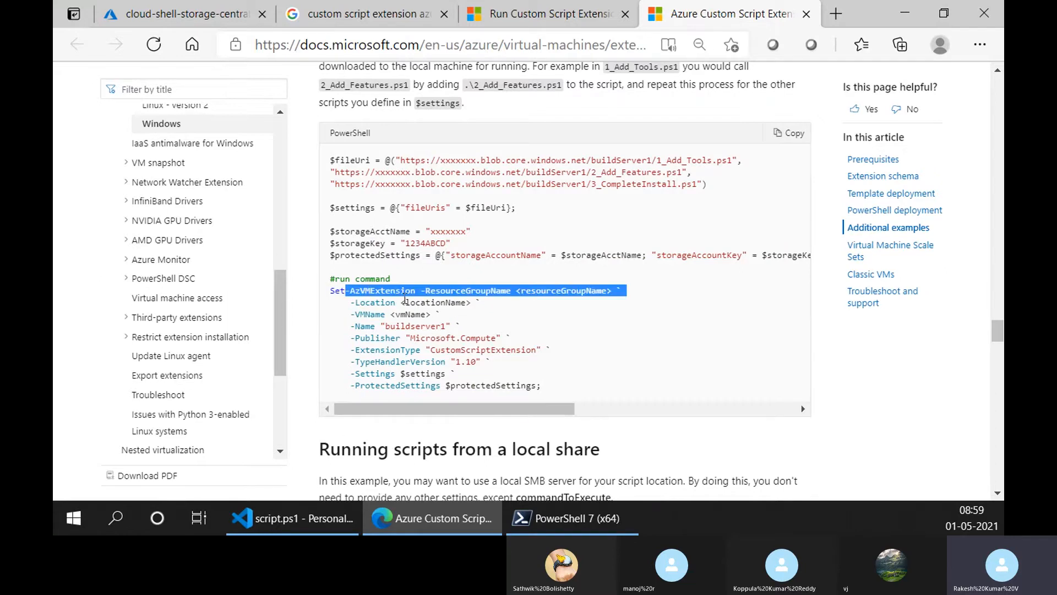
- Highlight the $protectedSettings value through to the commandToExecute entry that runs 1_Add_Tools.ps1
{"action": "left_click", "coordinate": [457, 380]}
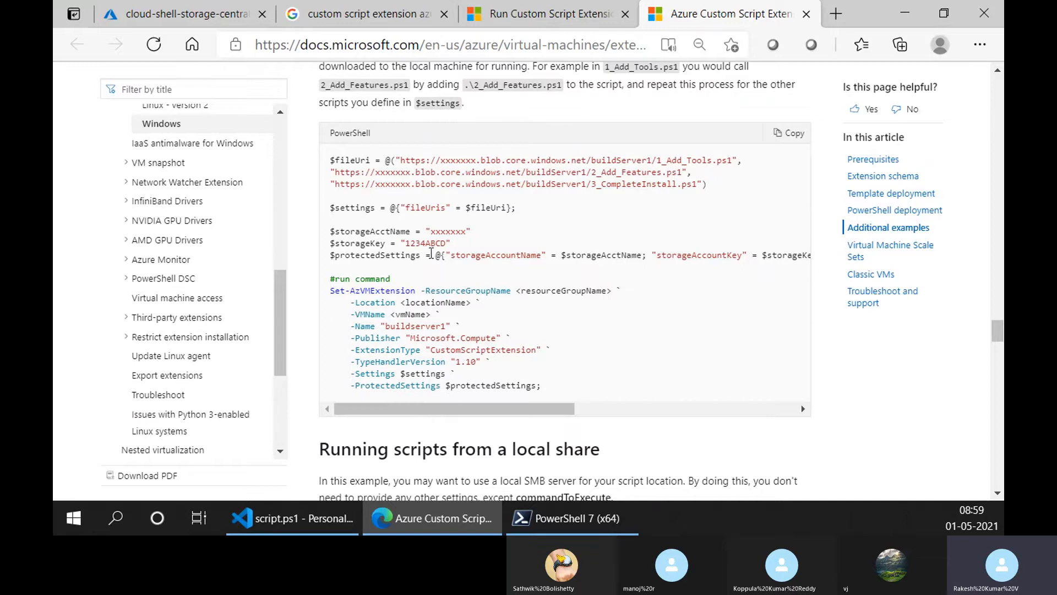
{"action": "left_click_drag", "start_coordinate": [431, 253], "coordinate": [804, 259]}
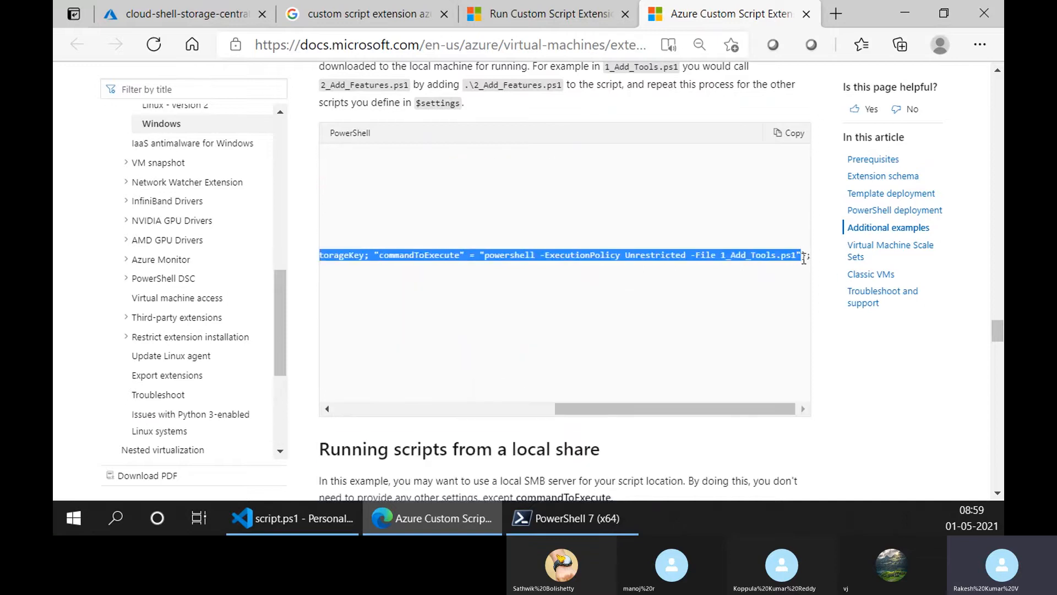
- Highlight the $protectedSettings value in the multiple-scripts example through to its commandToExecute entry, and highlight the variable name
{"action": "left_click_drag", "start_coordinate": [605, 408], "coordinate": [386, 408]}
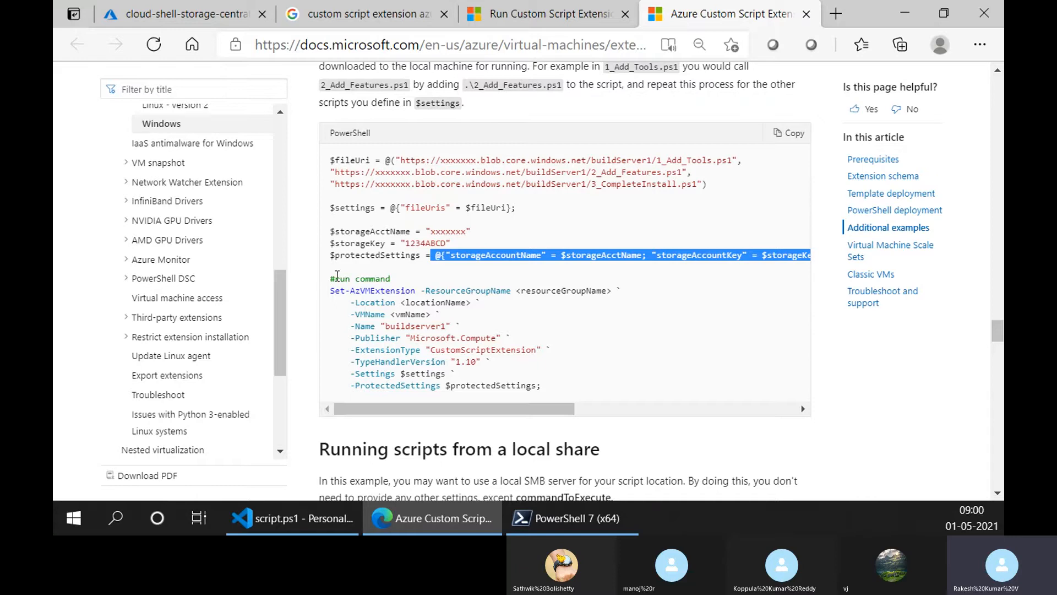
{"action": "left_click", "coordinate": [427, 251]}
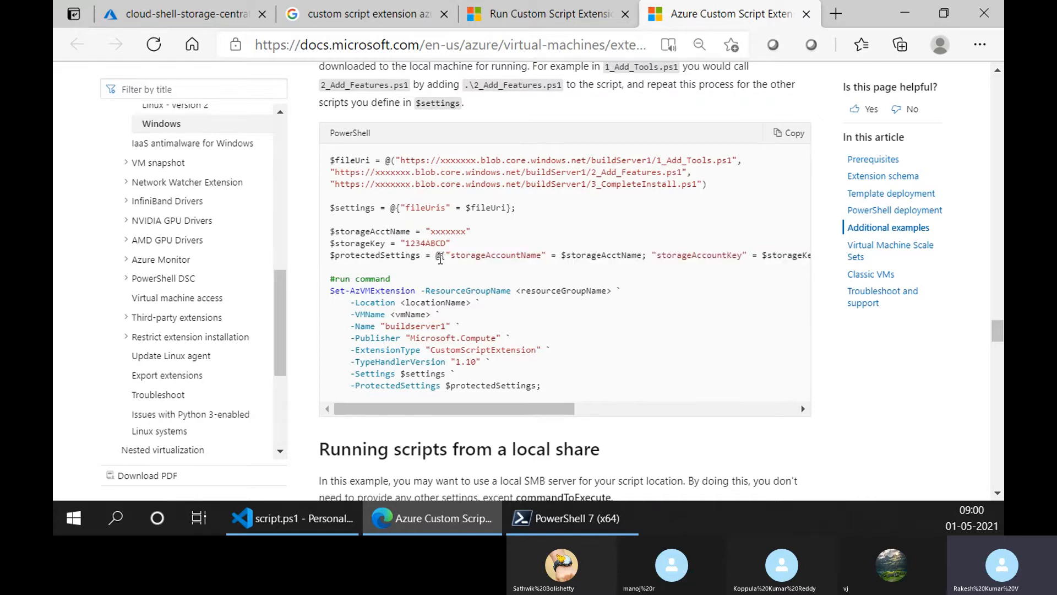
{"action": "left_click_drag", "start_coordinate": [436, 255], "coordinate": [823, 249]}
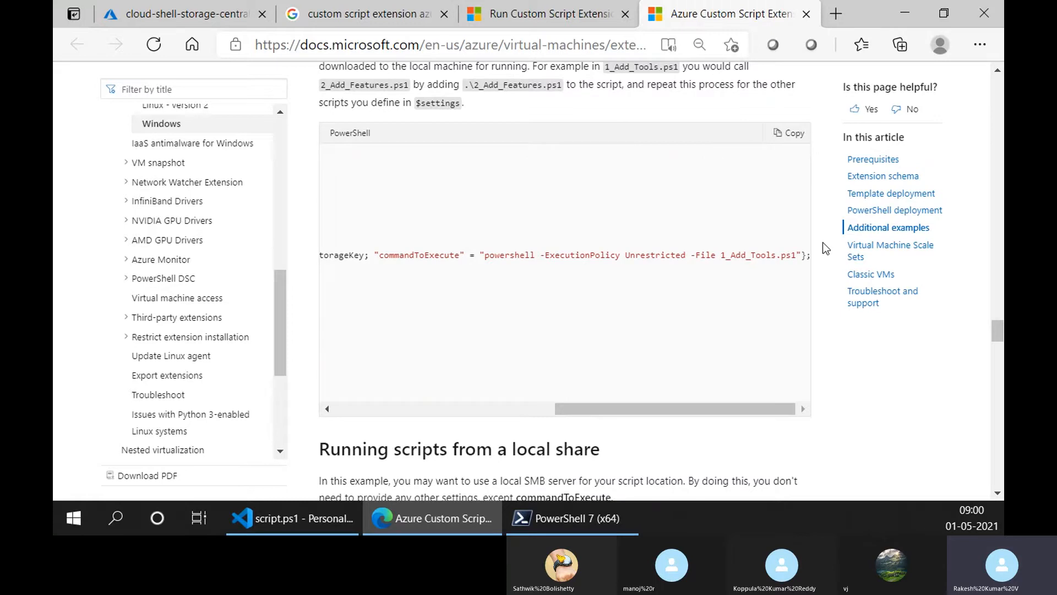
{"action": "left_click_drag", "start_coordinate": [685, 411], "coordinate": [320, 381]}
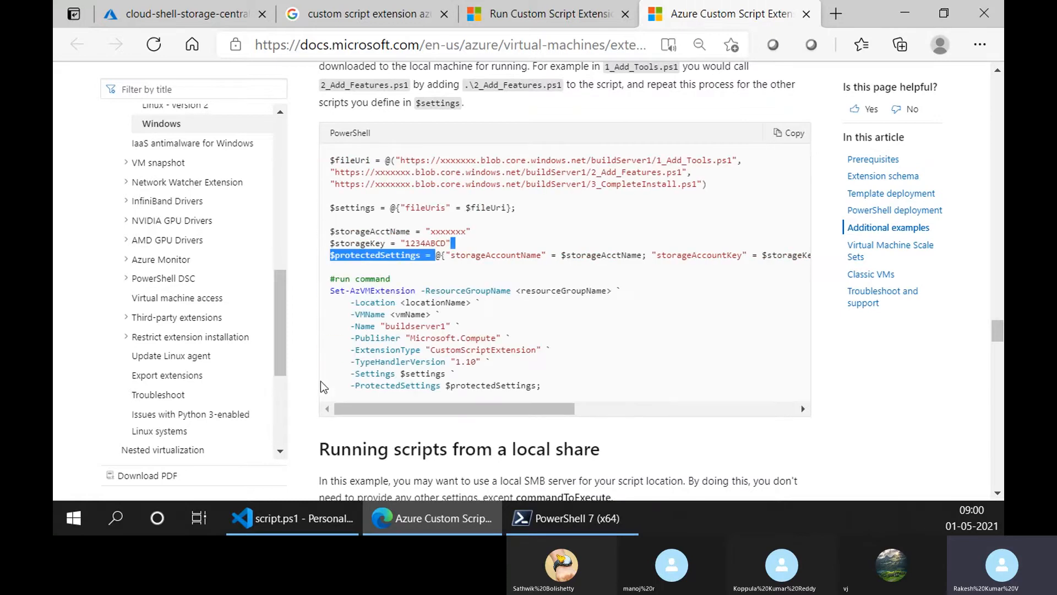
{"action": "left_click", "coordinate": [404, 257]}
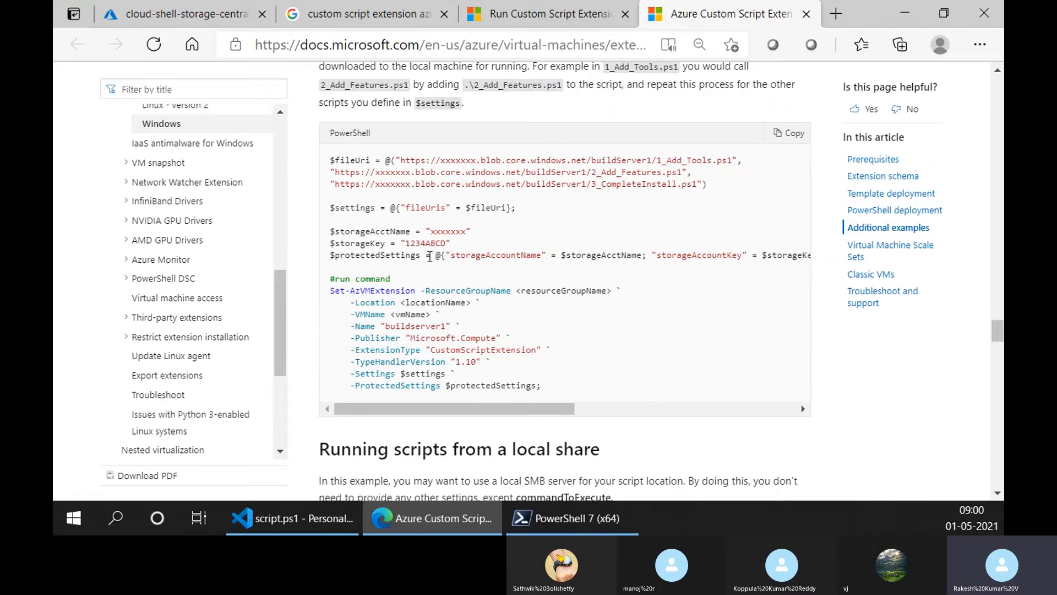
{"action": "left_click_drag", "start_coordinate": [422, 257], "coordinate": [309, 254]}
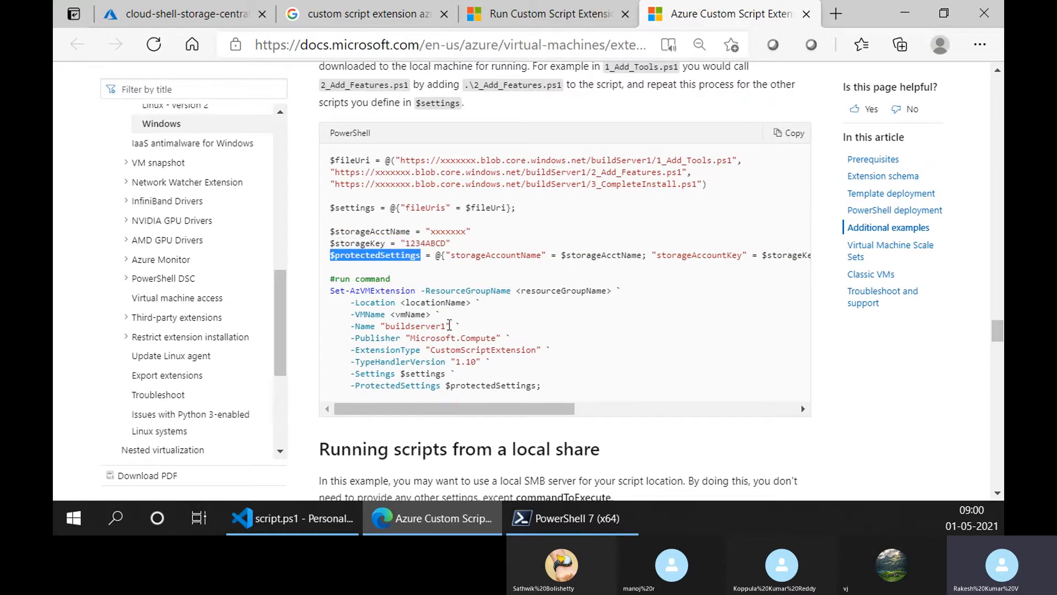
- Examine the full $protectedSettings line across to the commandToExecute entry, and return to highlight the variable name
{"action": "scroll", "coordinate": [431, 391], "scroll_direction": "down", "scroll_amount": 1}
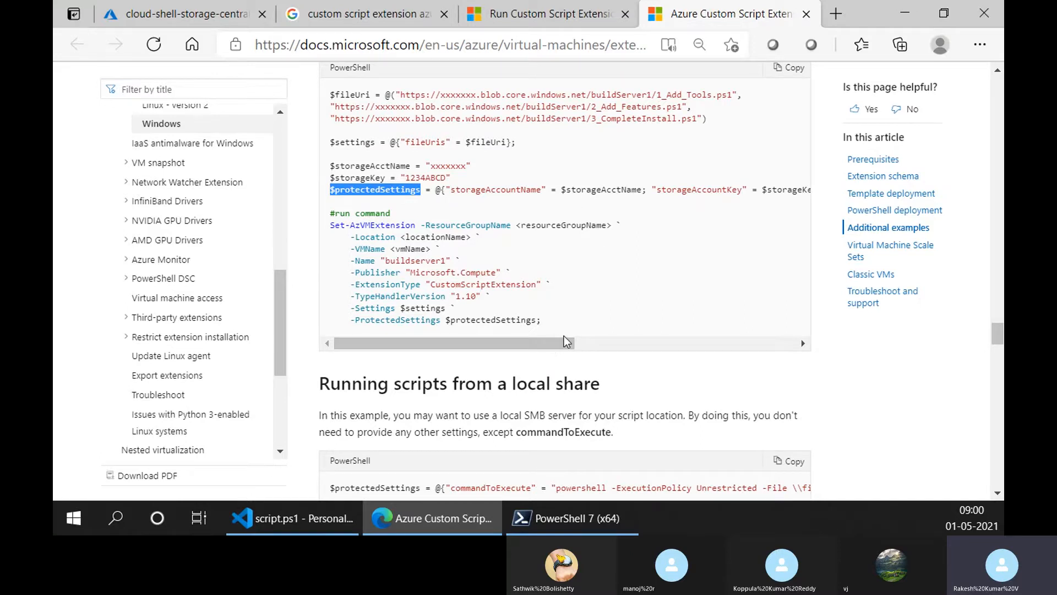
{"action": "left_click_drag", "start_coordinate": [479, 352], "coordinate": [494, 319]}
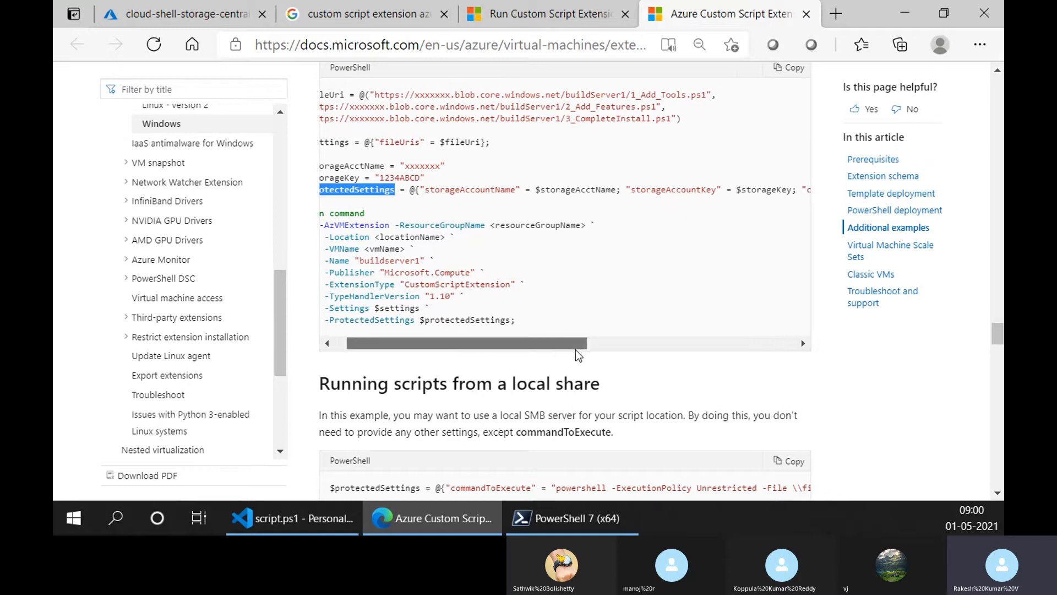
{"action": "left_click_drag", "start_coordinate": [593, 342], "coordinate": [660, 347]}
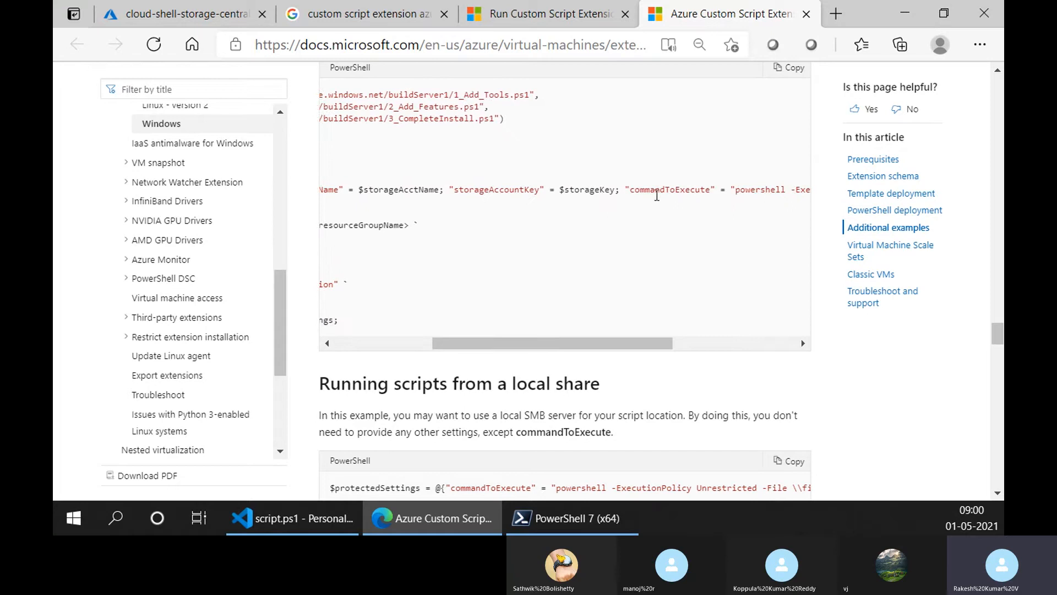
{"action": "left_click_drag", "start_coordinate": [673, 345], "coordinate": [764, 345]}
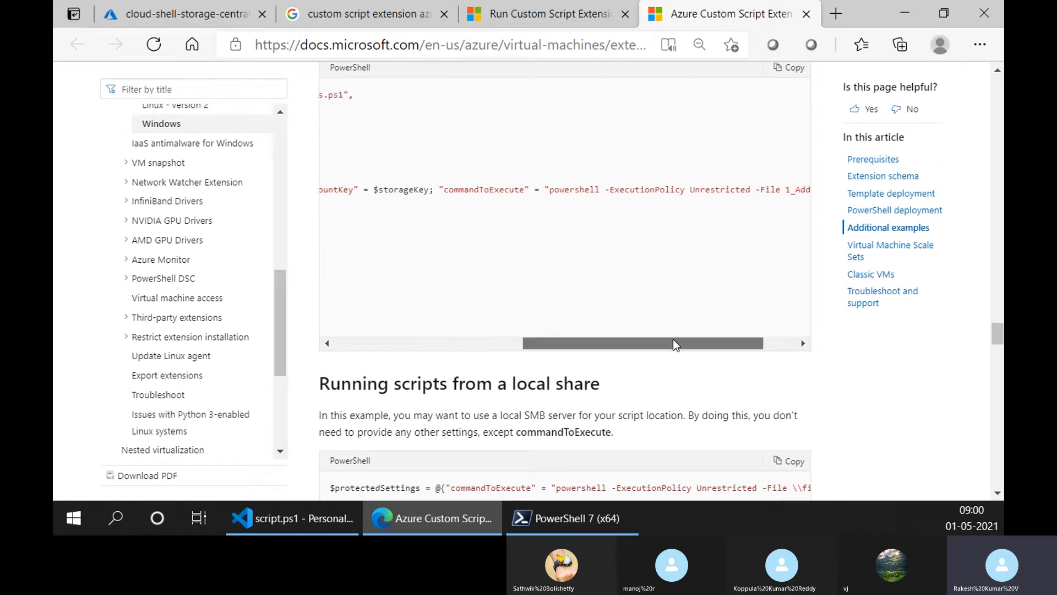
{"action": "left_click_drag", "start_coordinate": [673, 343], "coordinate": [484, 344]}
{"action": "double_click", "coordinate": [374, 189]}
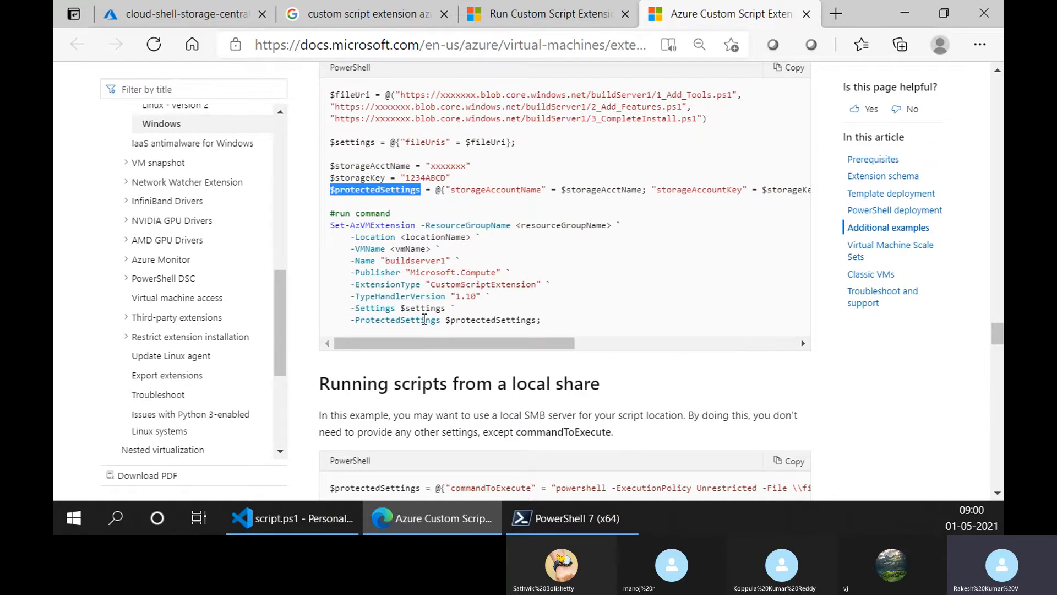
- Highlight the storageAccountName key in $protectedSettings and review the storageAccountKey and commandToExecute entries that follow it
{"action": "mouse_move", "coordinate": [307, 533]}
{"action": "left_click_drag", "start_coordinate": [450, 190], "coordinate": [537, 193]}
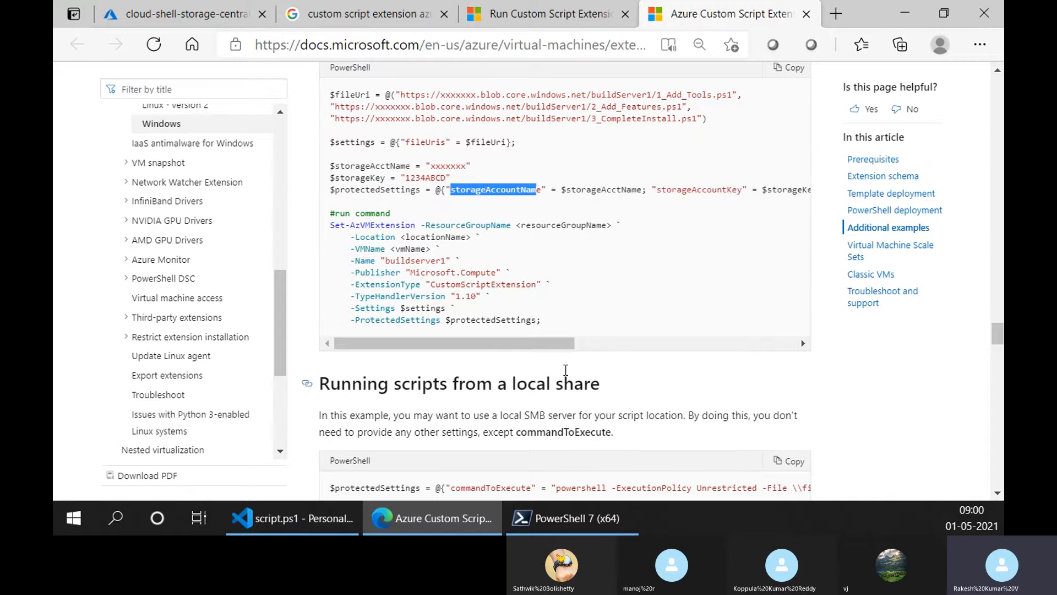
{"action": "left_click_drag", "start_coordinate": [552, 344], "coordinate": [637, 346]}
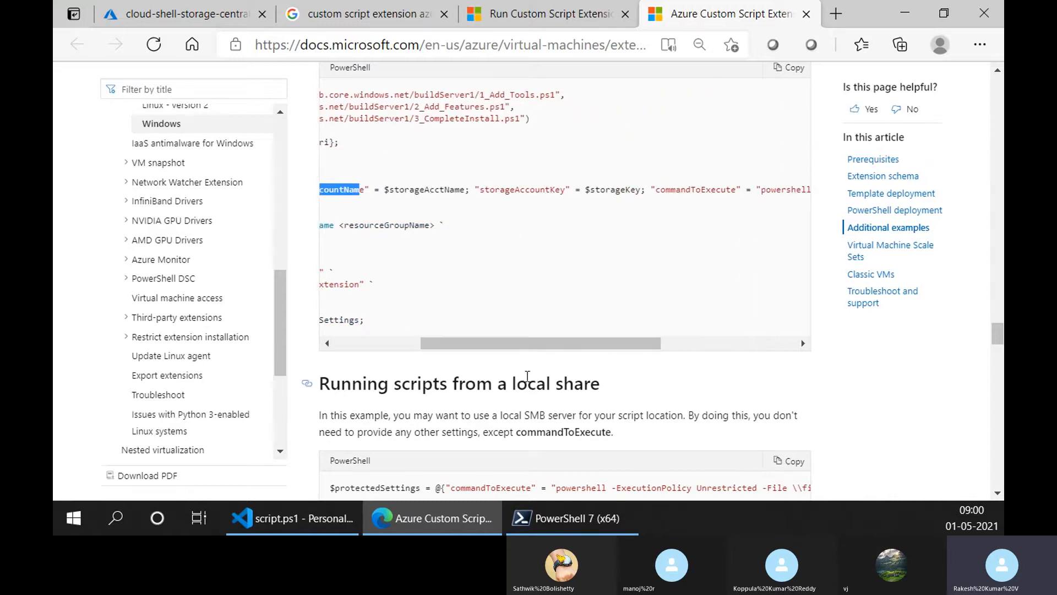
{"action": "left_click_drag", "start_coordinate": [533, 344], "coordinate": [394, 361]}
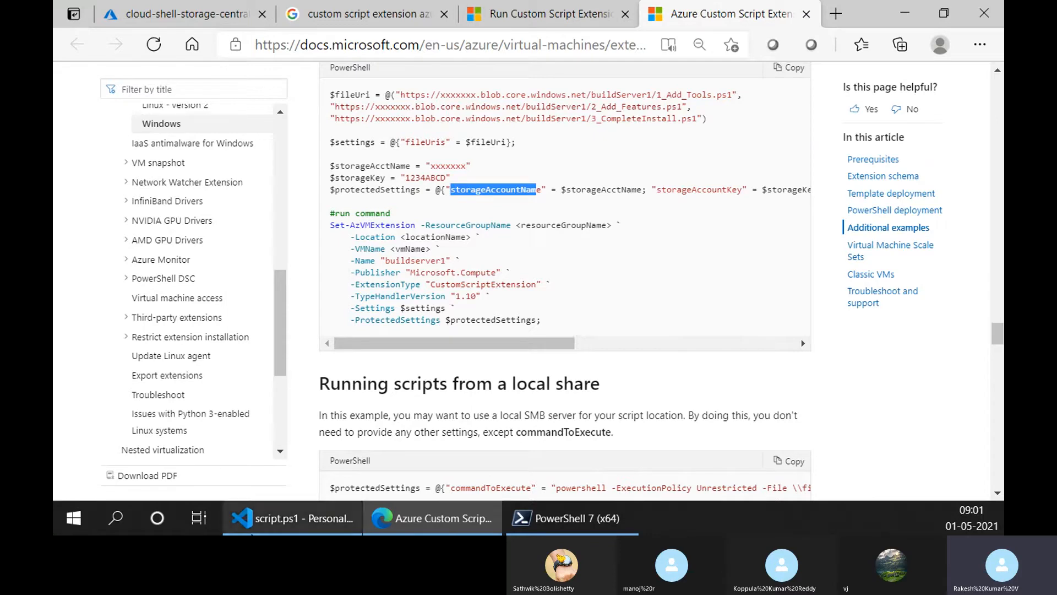
- Switch to Visual Studio Code and open install-php.sh from the compute folder
{"action": "left_click", "coordinate": [289, 518]}
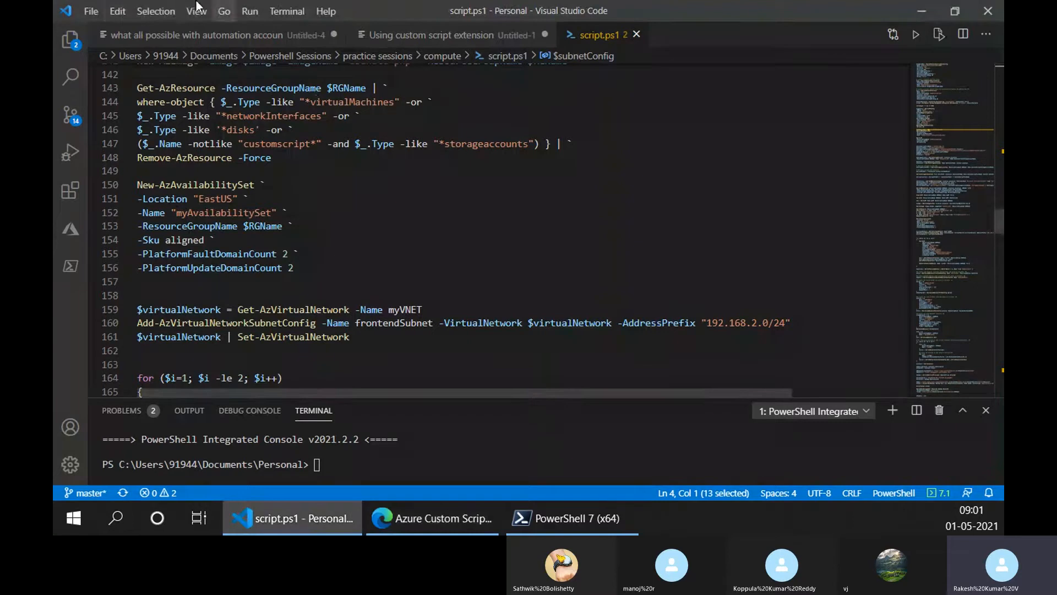
{"action": "left_click", "coordinate": [91, 11]}
{"action": "mouse_move", "coordinate": [118, 11]}
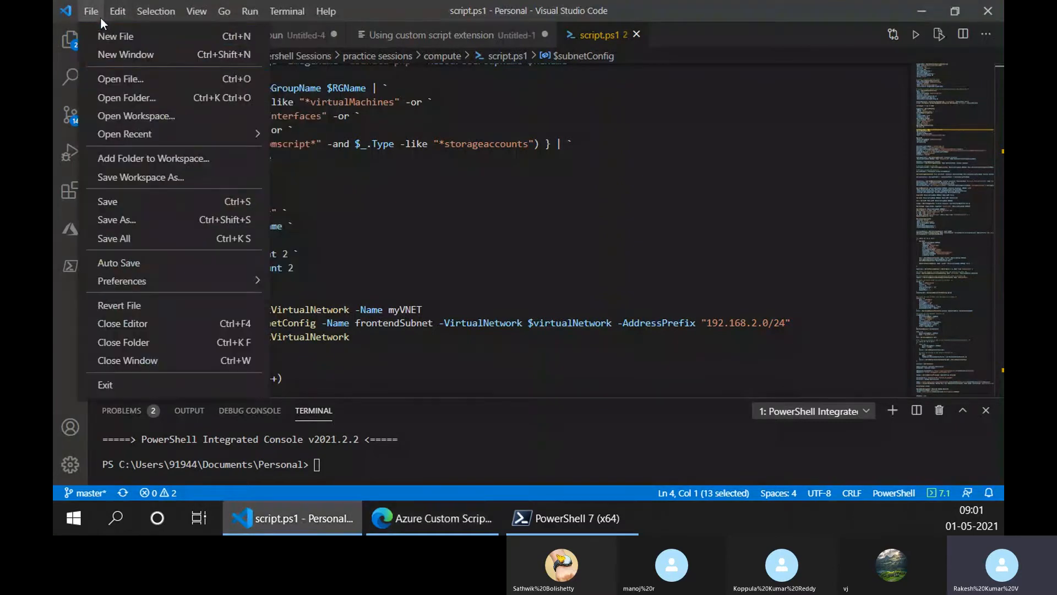
{"action": "left_click", "coordinate": [109, 74]}
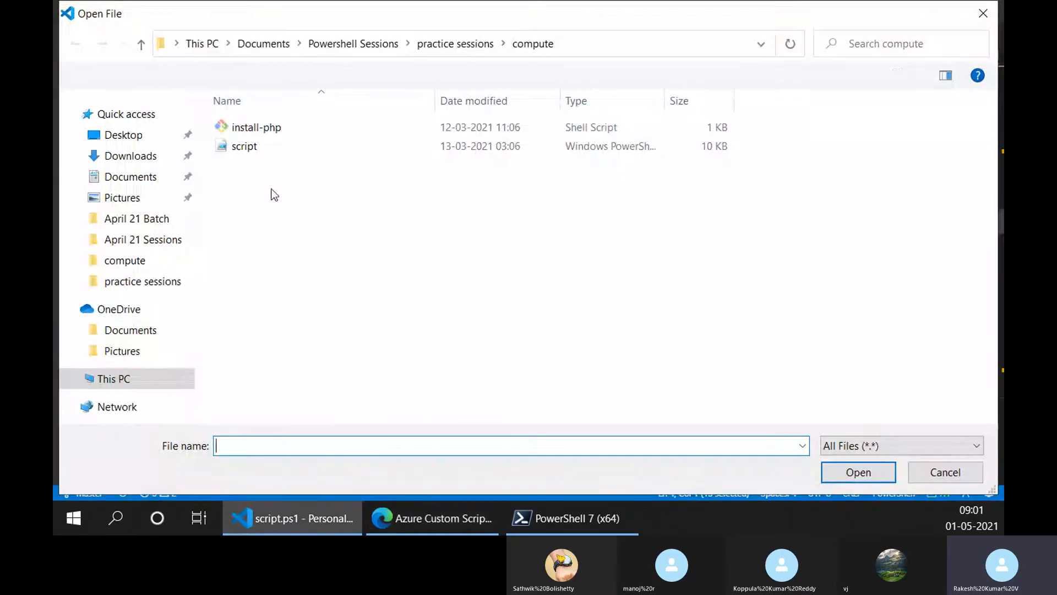
{"action": "double_click", "coordinate": [257, 128]}
{"action": "scroll", "coordinate": [241, 203], "scroll_direction": "down", "scroll_amount": 2}
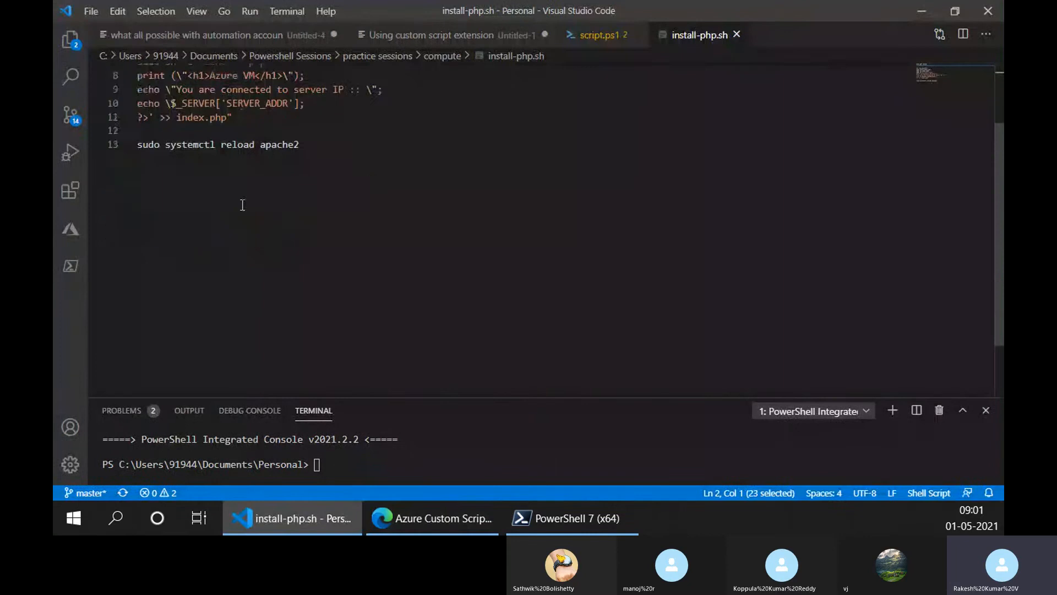
{"action": "scroll", "coordinate": [242, 201], "scroll_direction": "up", "scroll_amount": 2}
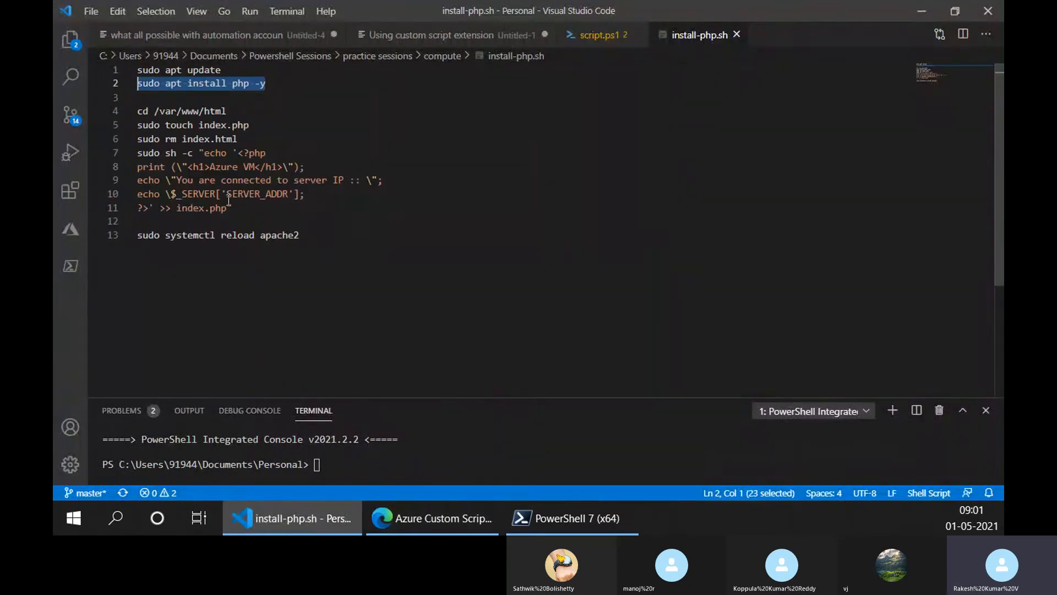
- Highlight the whole install-php.sh script, and single out the sudo apt update and sudo apt install php -y lines
{"action": "left_click_drag", "start_coordinate": [316, 236], "coordinate": [138, 70]}
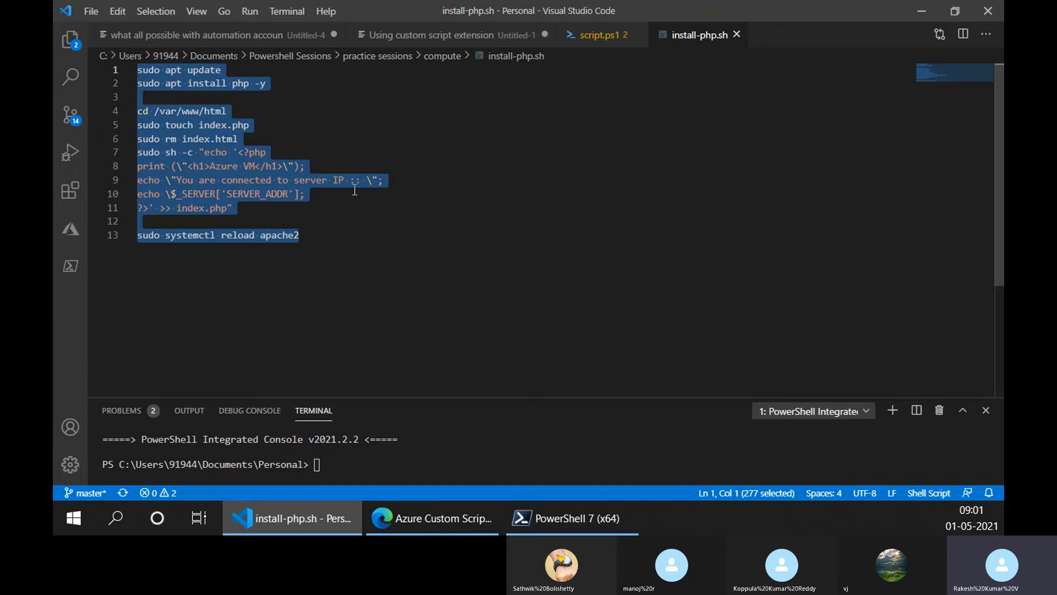
{"action": "left_click", "coordinate": [333, 249]}
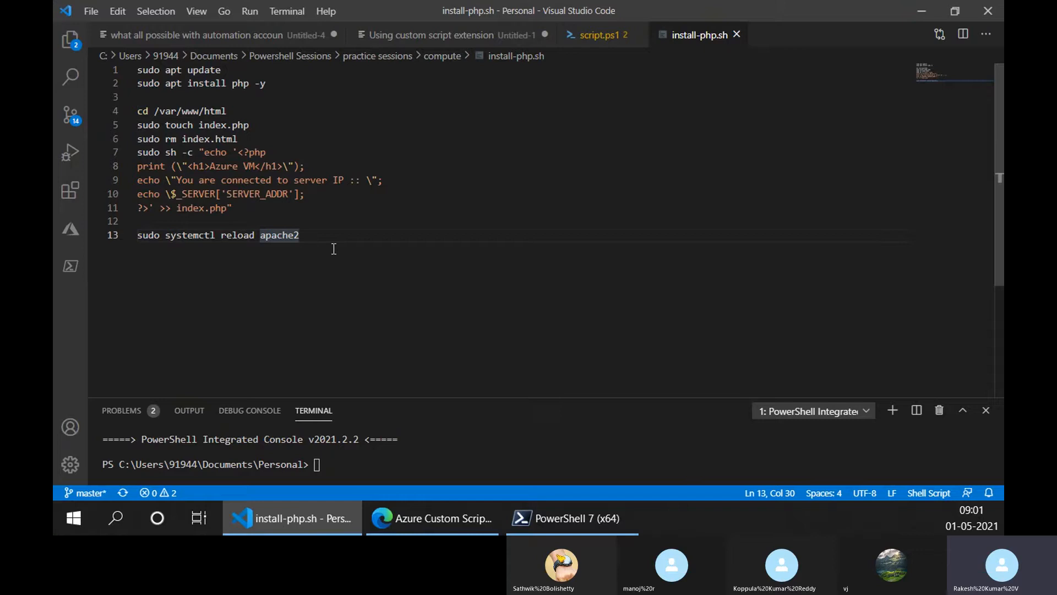
{"action": "left_click_drag", "start_coordinate": [337, 234], "coordinate": [117, 72]}
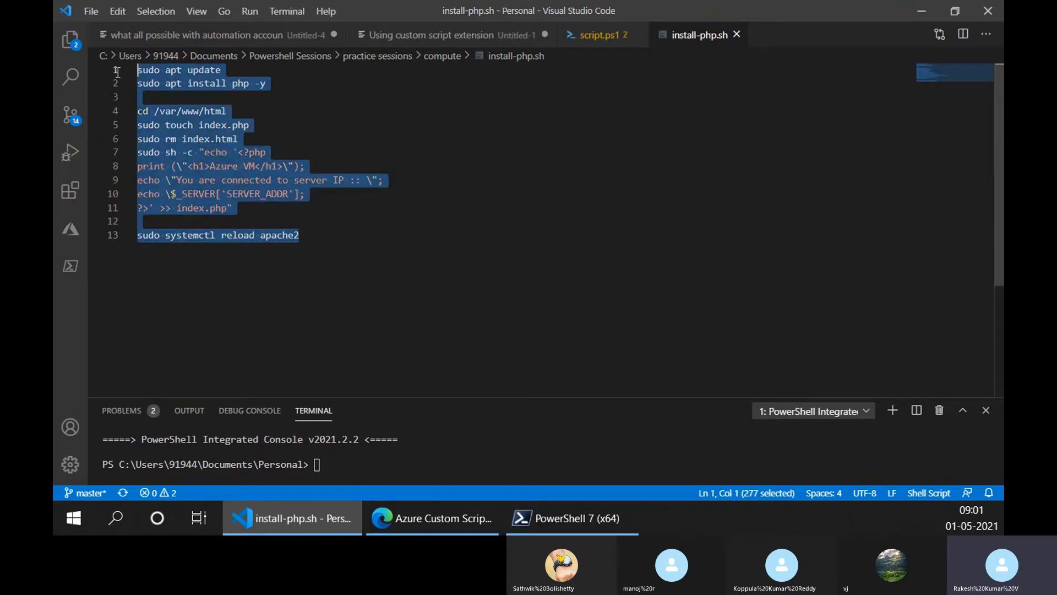
{"action": "left_click", "coordinate": [414, 273]}
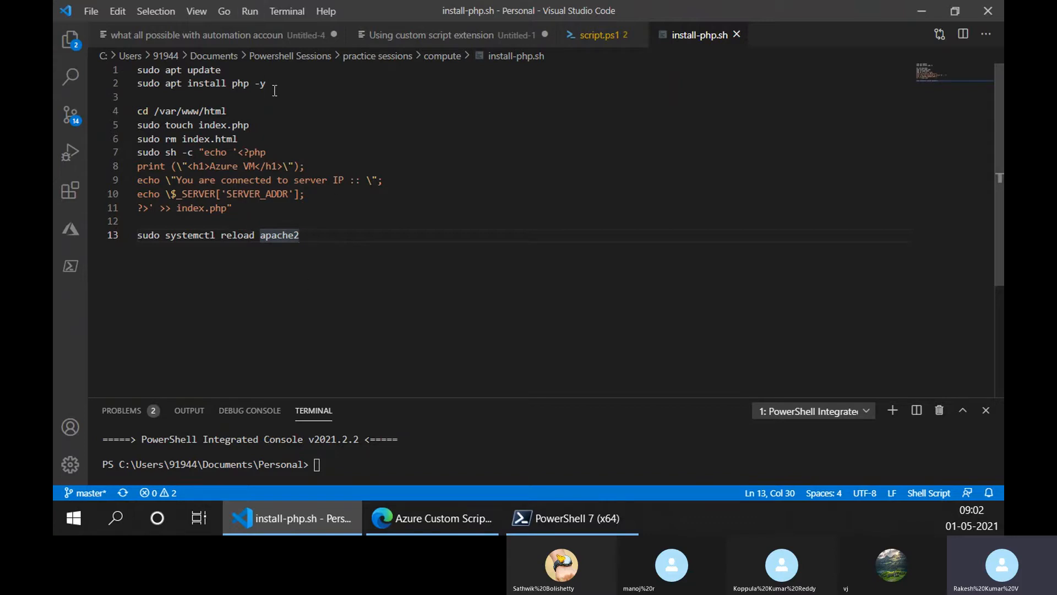
{"action": "left_click_drag", "start_coordinate": [274, 88], "coordinate": [135, 70]}
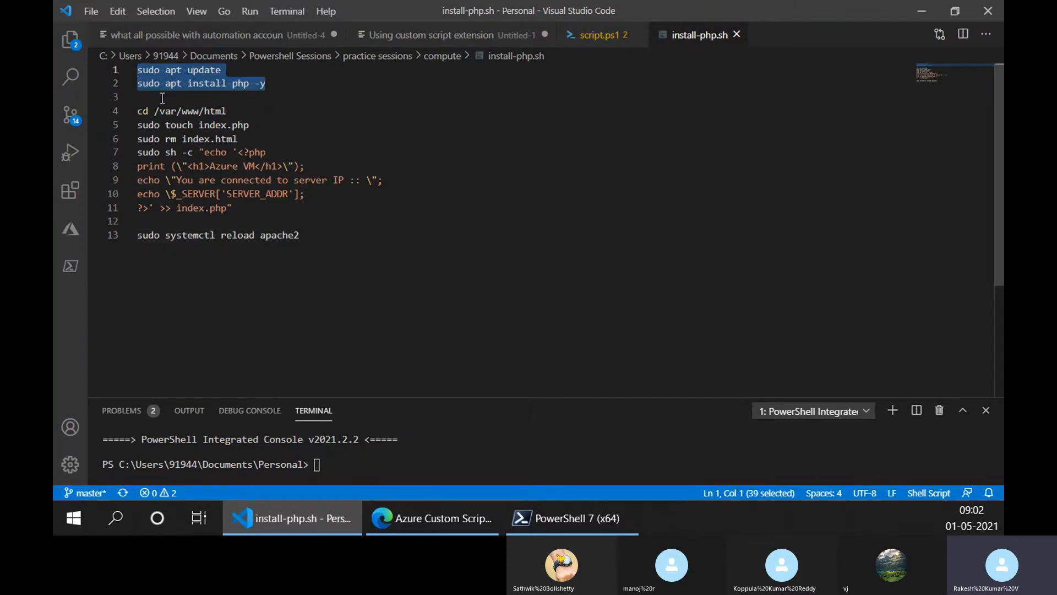
- Close install-php.sh and look through the VM creation and load balancer sections of script.ps1
{"action": "left_click", "coordinate": [737, 34]}
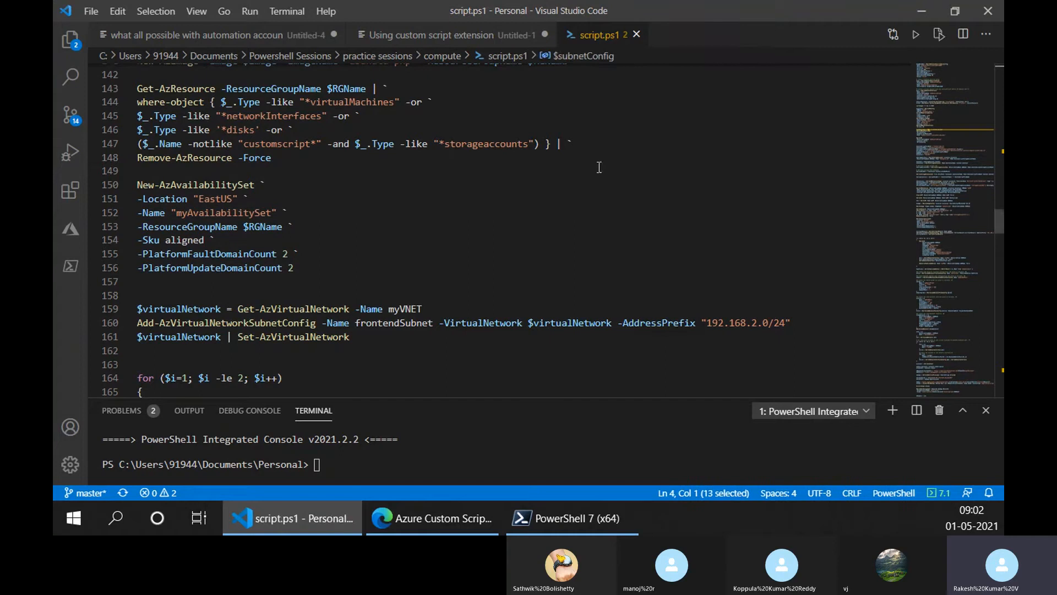
{"action": "scroll", "coordinate": [331, 196], "scroll_direction": "up", "scroll_amount": 1}
{"action": "scroll", "coordinate": [331, 196], "scroll_direction": "down", "scroll_amount": 8}
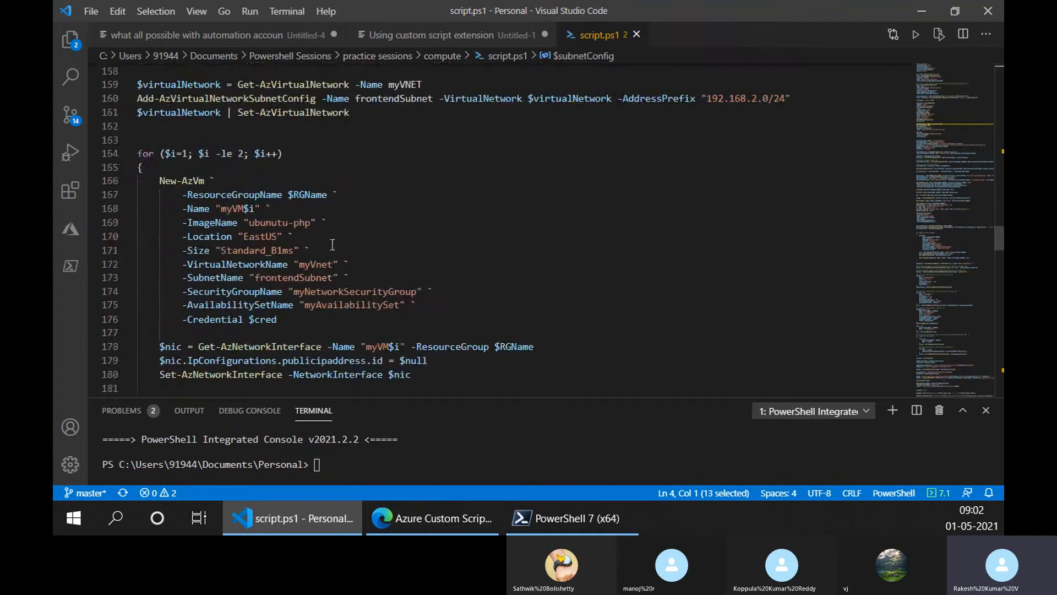
{"action": "scroll", "coordinate": [313, 245], "scroll_direction": "up", "scroll_amount": 2}
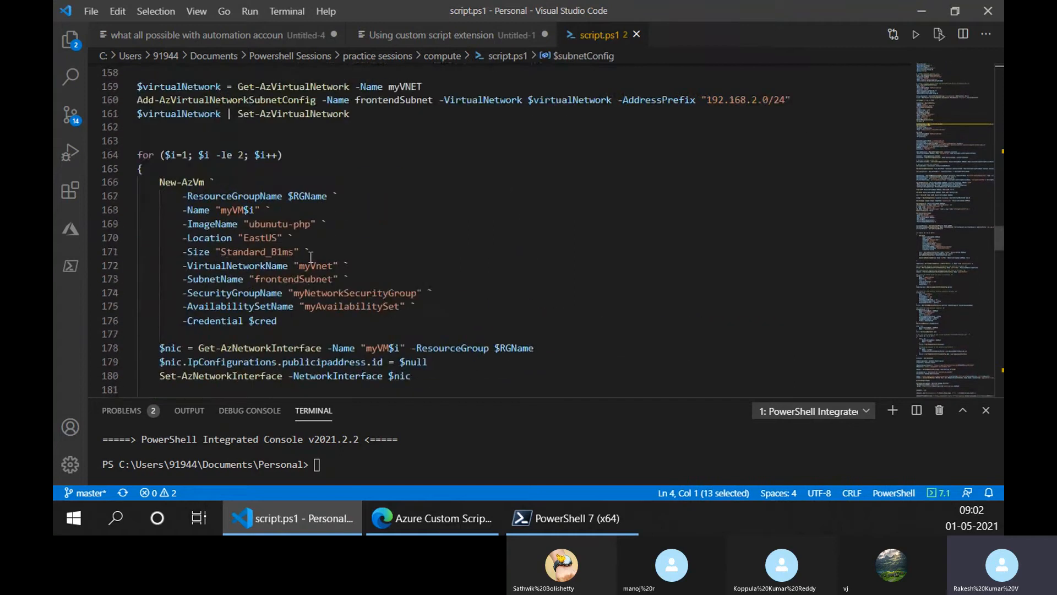
{"action": "scroll", "coordinate": [313, 264], "scroll_direction": "down", "scroll_amount": 5}
{"action": "scroll", "coordinate": [320, 271], "scroll_direction": "down", "scroll_amount": 8}
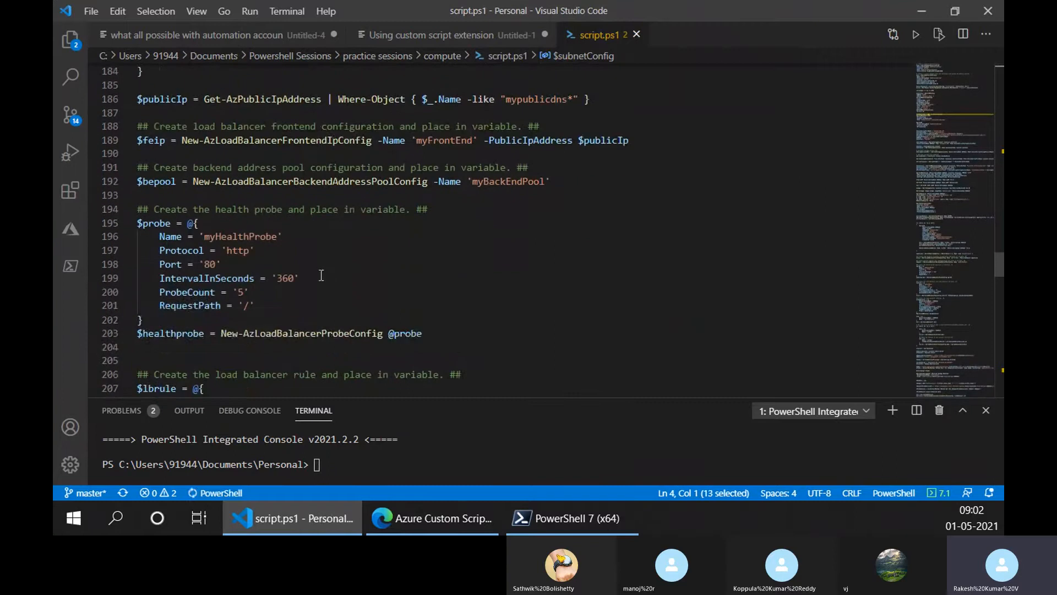
{"action": "scroll", "coordinate": [322, 282], "scroll_direction": "down", "scroll_amount": 4}
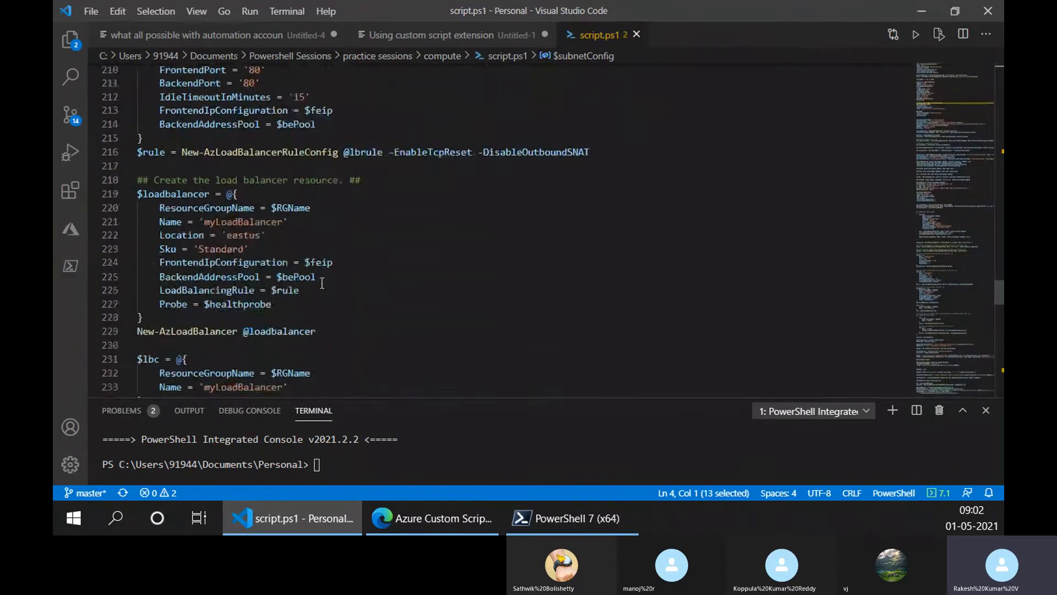
{"action": "scroll", "coordinate": [322, 283], "scroll_direction": "down", "scroll_amount": 7}
- Find the custom script variable block in script.ps1 and highlight $CustomScriptFileName on line 98
{"action": "scroll", "coordinate": [322, 283], "scroll_direction": "up", "scroll_amount": 13}
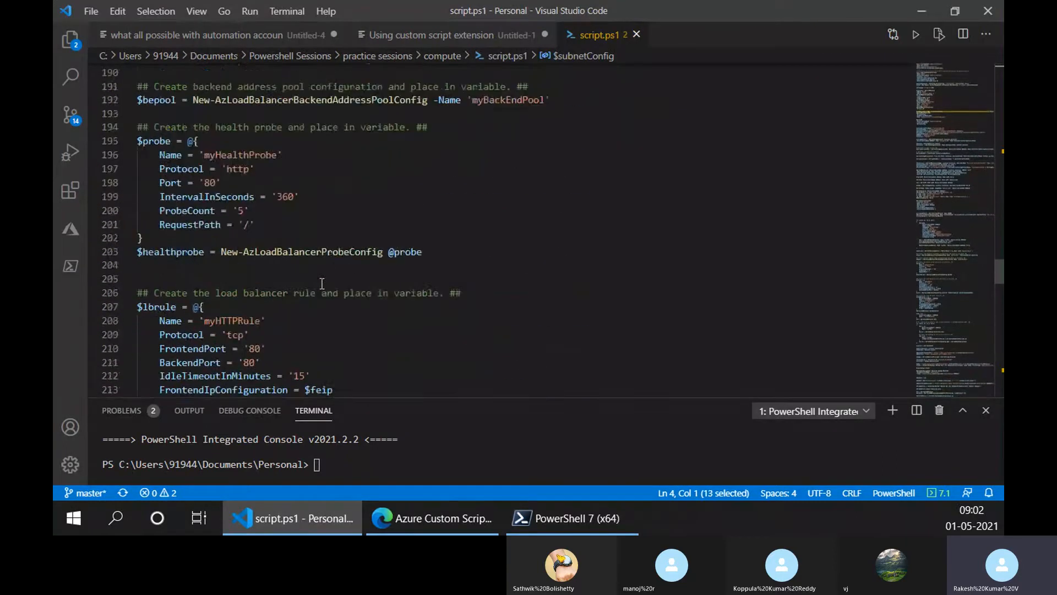
{"action": "scroll", "coordinate": [322, 283], "scroll_direction": "up", "scroll_amount": 14}
{"action": "scroll", "coordinate": [324, 284], "scroll_direction": "up", "scroll_amount": 11}
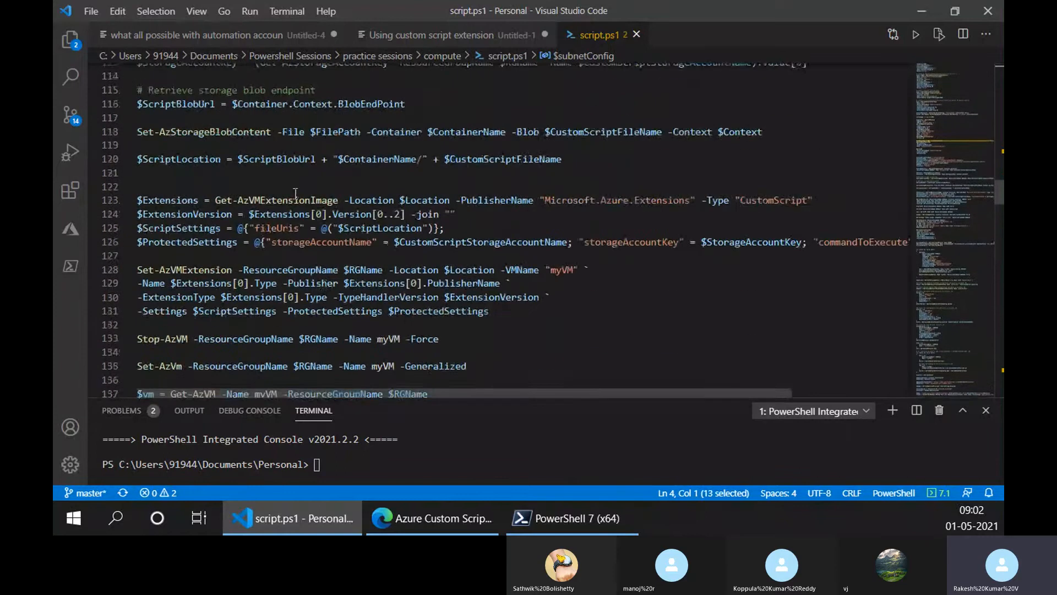
{"action": "scroll", "coordinate": [286, 220], "scroll_direction": "up", "scroll_amount": 5}
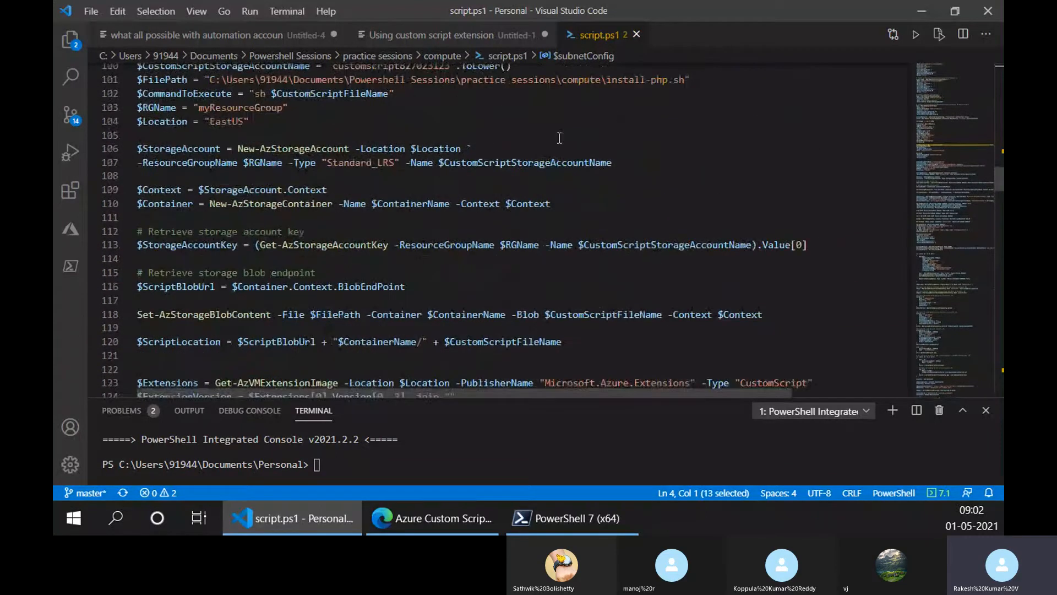
{"action": "scroll", "coordinate": [413, 164], "scroll_direction": "up", "scroll_amount": 1}
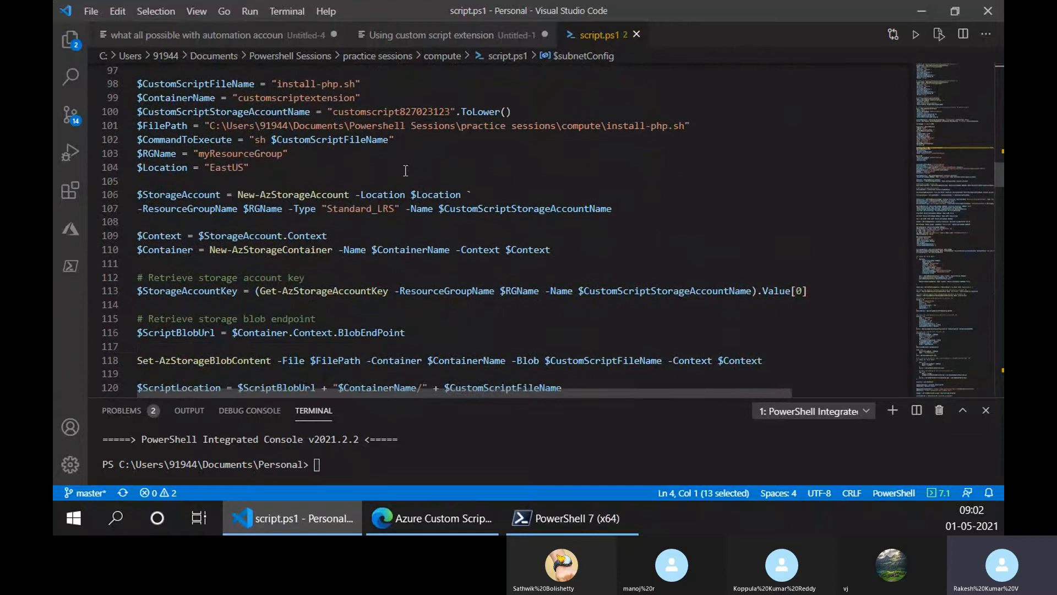
{"action": "scroll", "coordinate": [406, 168], "scroll_direction": "up", "scroll_amount": 1}
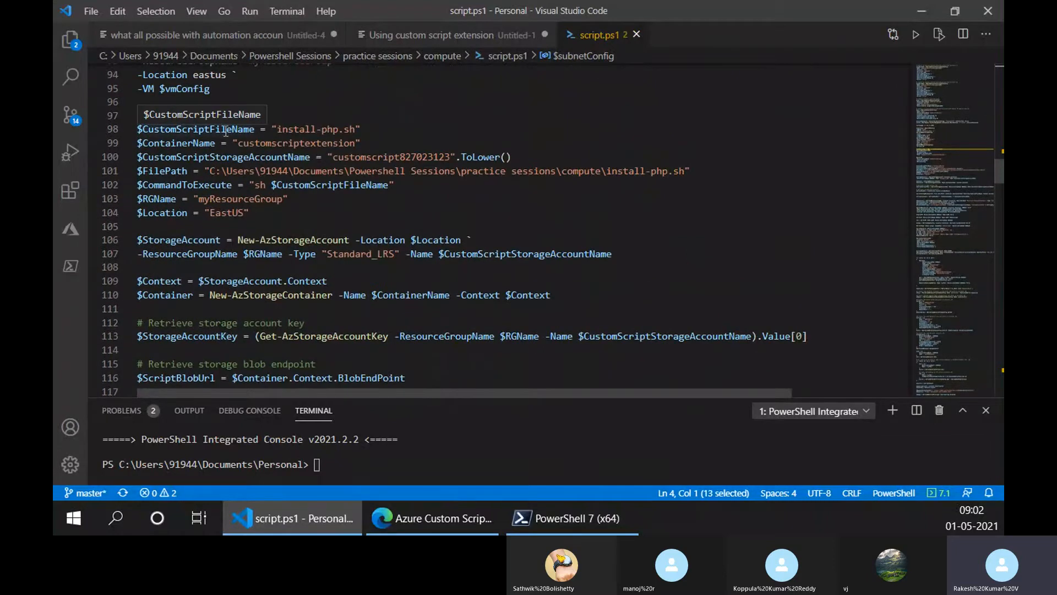
{"action": "left_click_drag", "start_coordinate": [254, 129], "coordinate": [137, 130]}
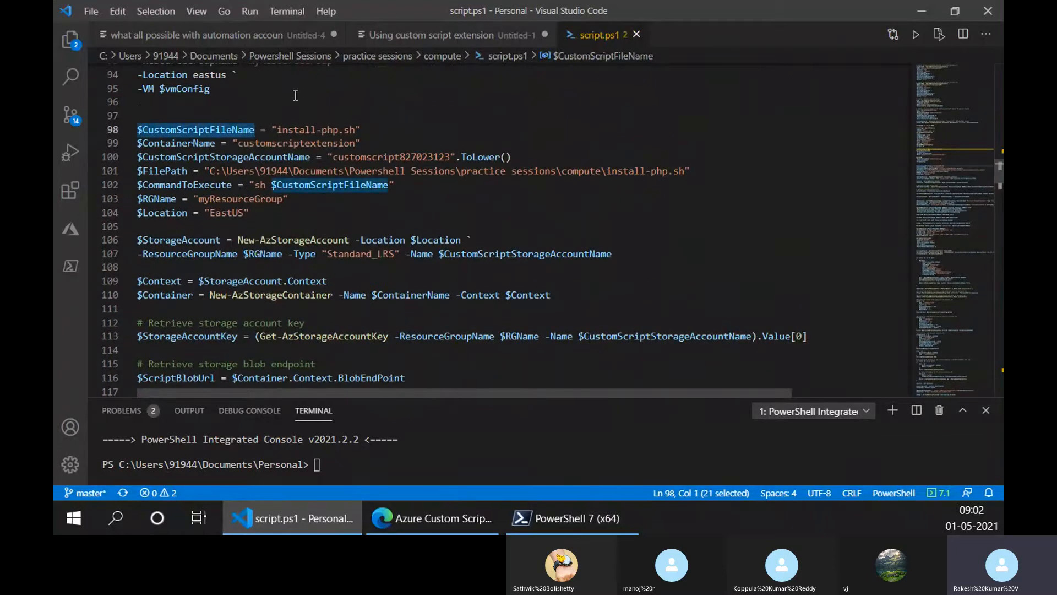
- Reopen install-php.sh from the compute folder, and return to script.ps1
{"action": "left_click", "coordinate": [117, 11]}
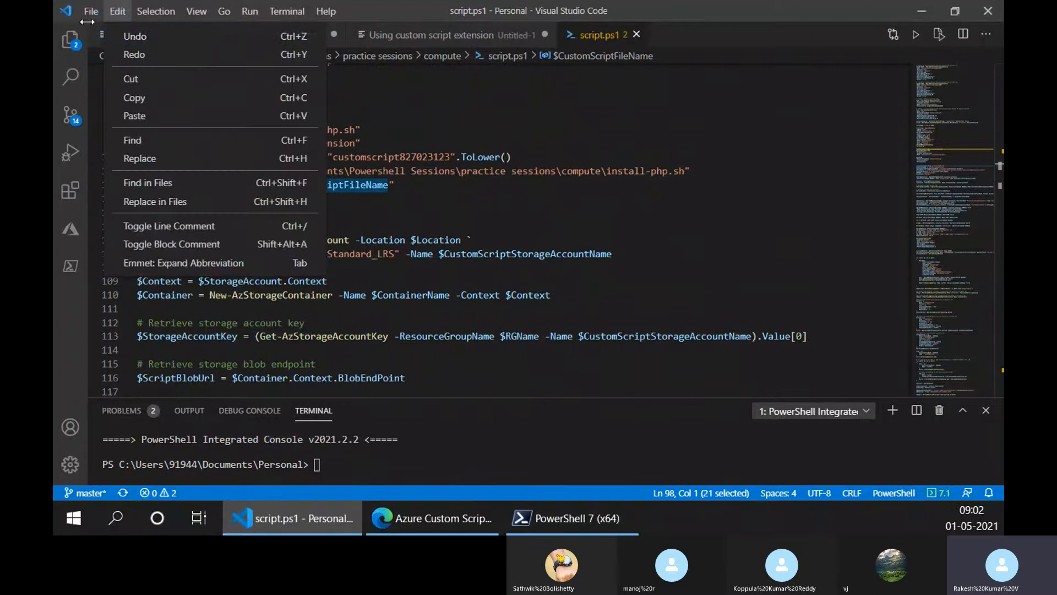
{"action": "mouse_move", "coordinate": [91, 11]}
{"action": "left_click", "coordinate": [122, 77]}
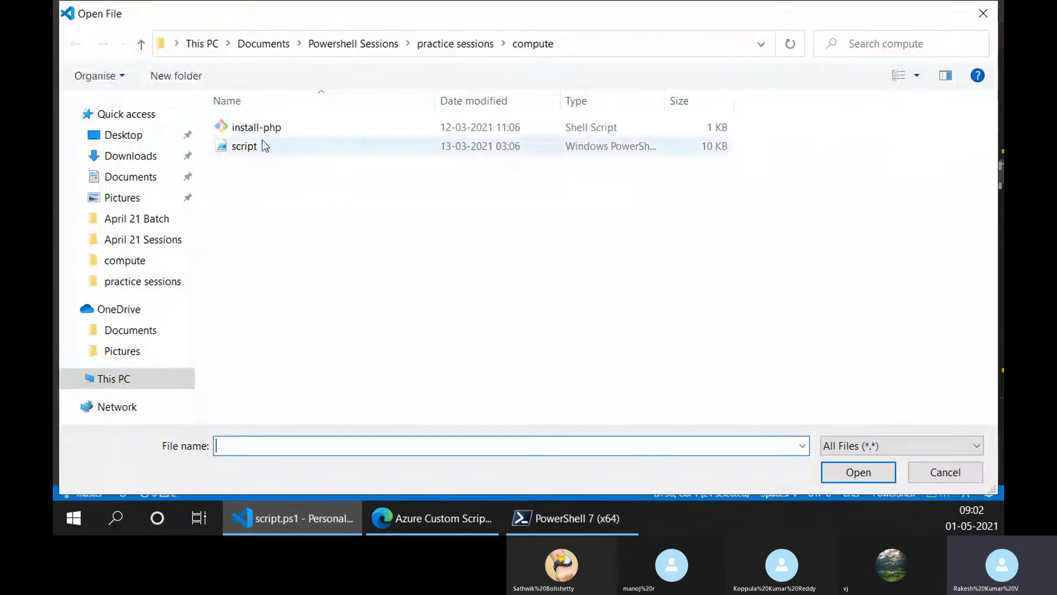
{"action": "left_click", "coordinate": [393, 132]}
{"action": "double_click", "coordinate": [391, 132]}
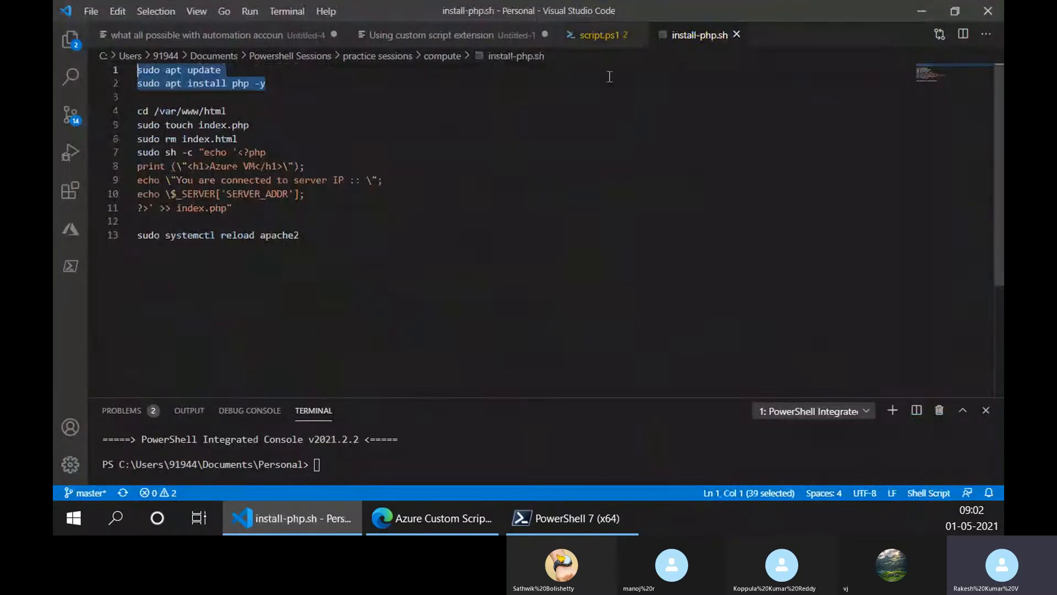
{"action": "left_click", "coordinate": [593, 40]}
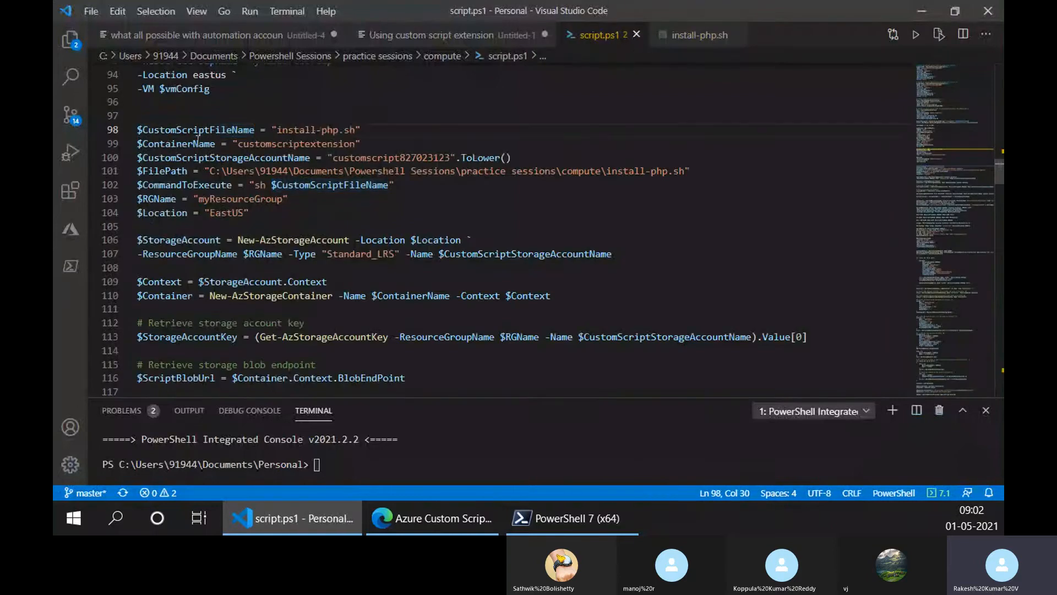
- Highlight the container name on line 99 and the storage account name with its ToLower() call on line 100
{"action": "left_click_drag", "start_coordinate": [238, 144], "coordinate": [357, 141]}
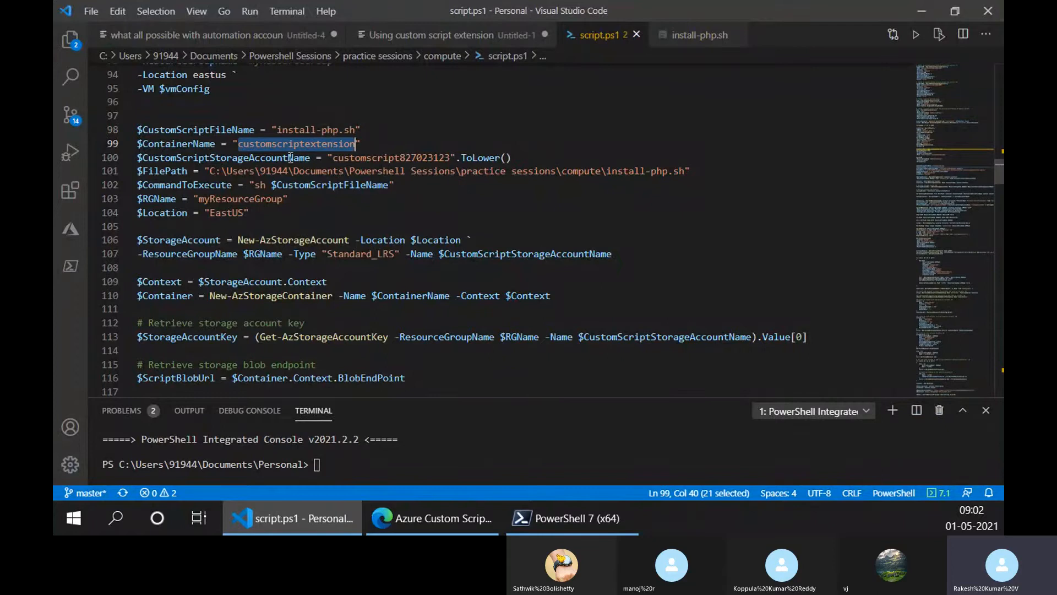
{"action": "left_click", "coordinate": [188, 142]}
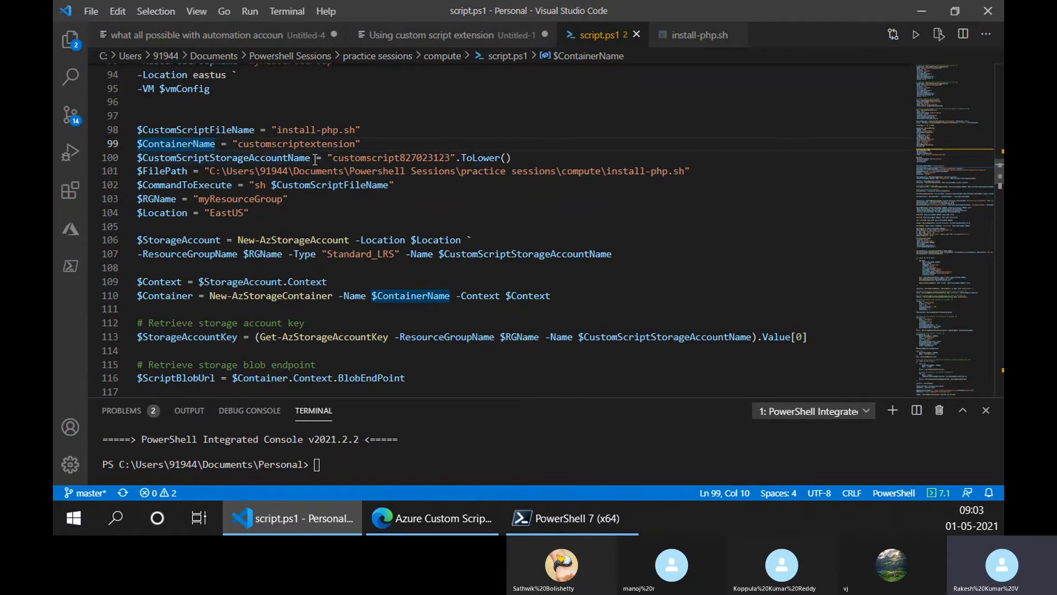
{"action": "left_click_drag", "start_coordinate": [332, 157], "coordinate": [451, 157]}
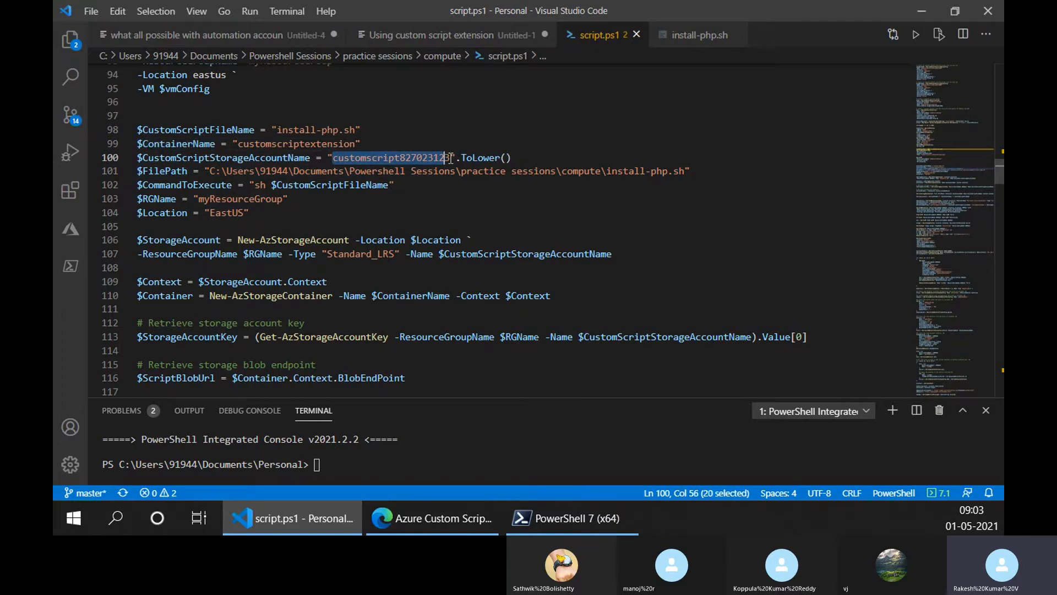
{"action": "left_click", "coordinate": [452, 157]}
{"action": "double_click", "coordinate": [452, 157]}
{"action": "left_click", "coordinate": [469, 158]}
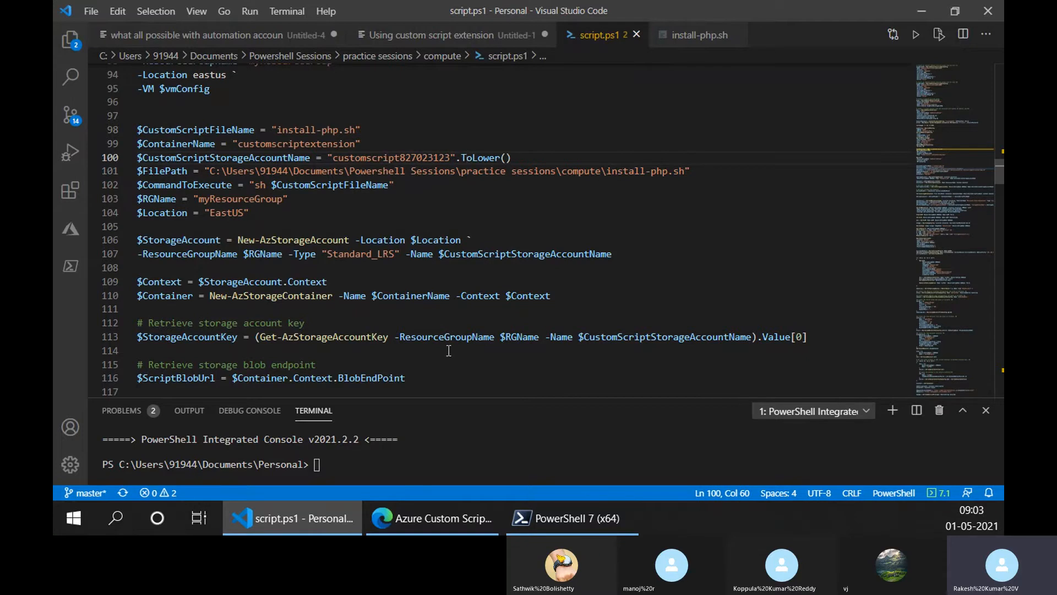
{"action": "scroll", "coordinate": [443, 331], "scroll_direction": "up", "scroll_amount": 1}
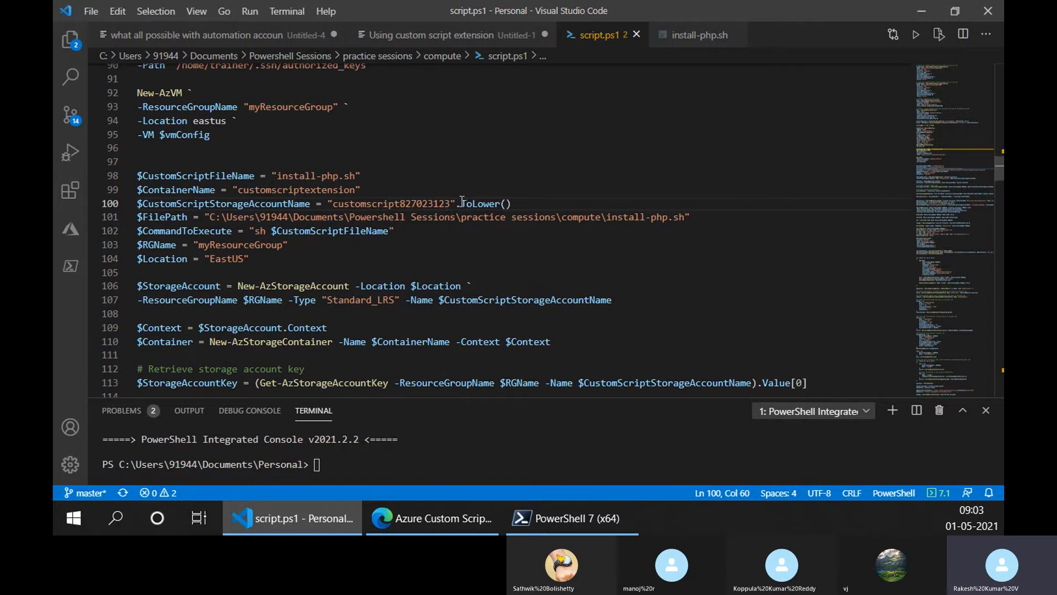
{"action": "left_click_drag", "start_coordinate": [461, 203], "coordinate": [512, 203]}
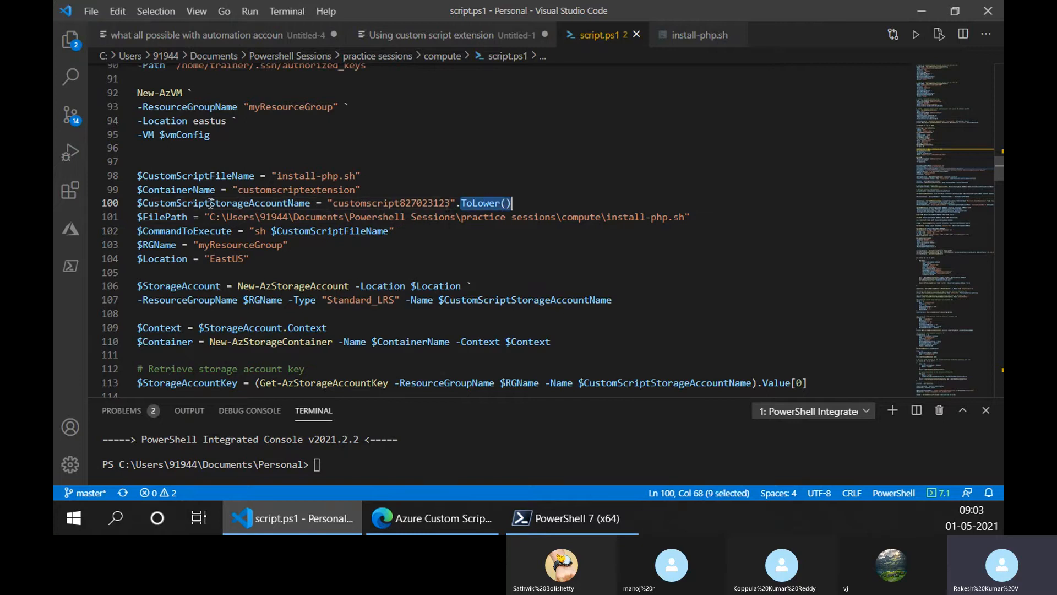
- Highlight $FilePath on line 101, including the install-php.sh file name and the folder path before it
{"action": "left_click", "coordinate": [345, 231]}
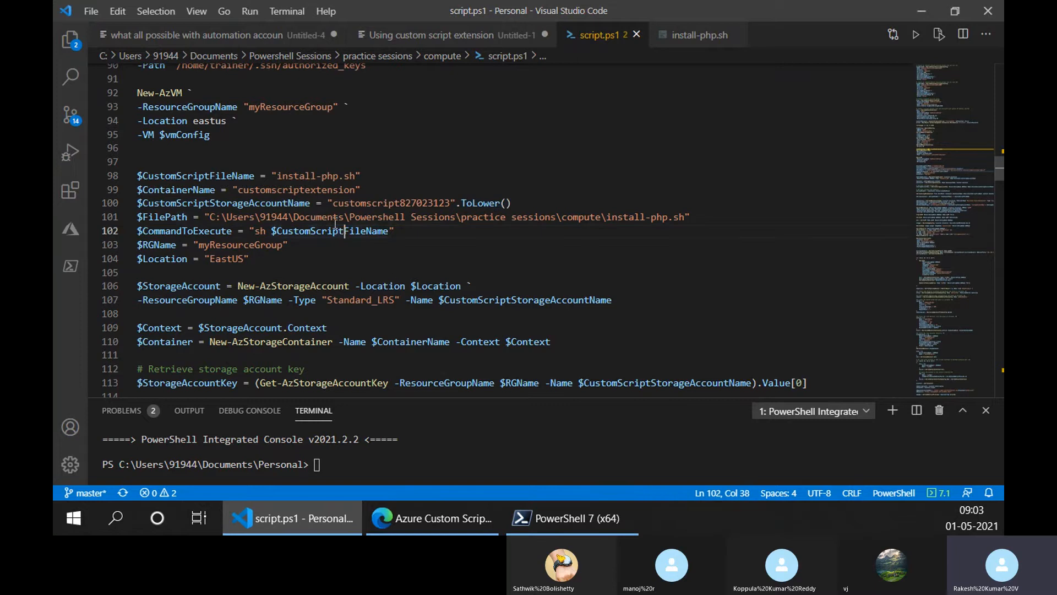
{"action": "left_click_drag", "start_coordinate": [164, 217], "coordinate": [188, 219]}
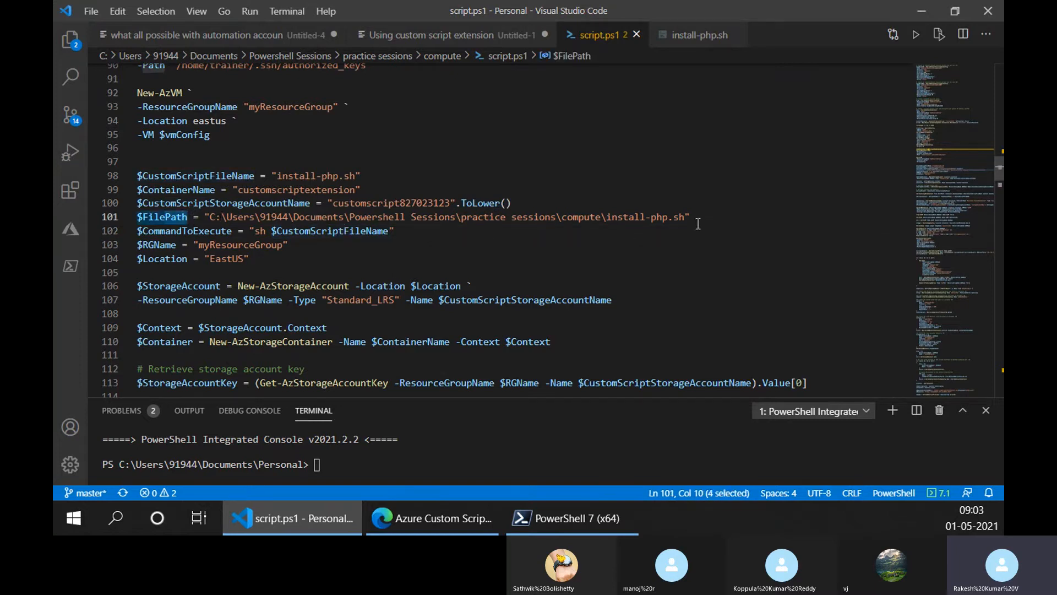
{"action": "left_click_drag", "start_coordinate": [685, 218], "coordinate": [606, 218]}
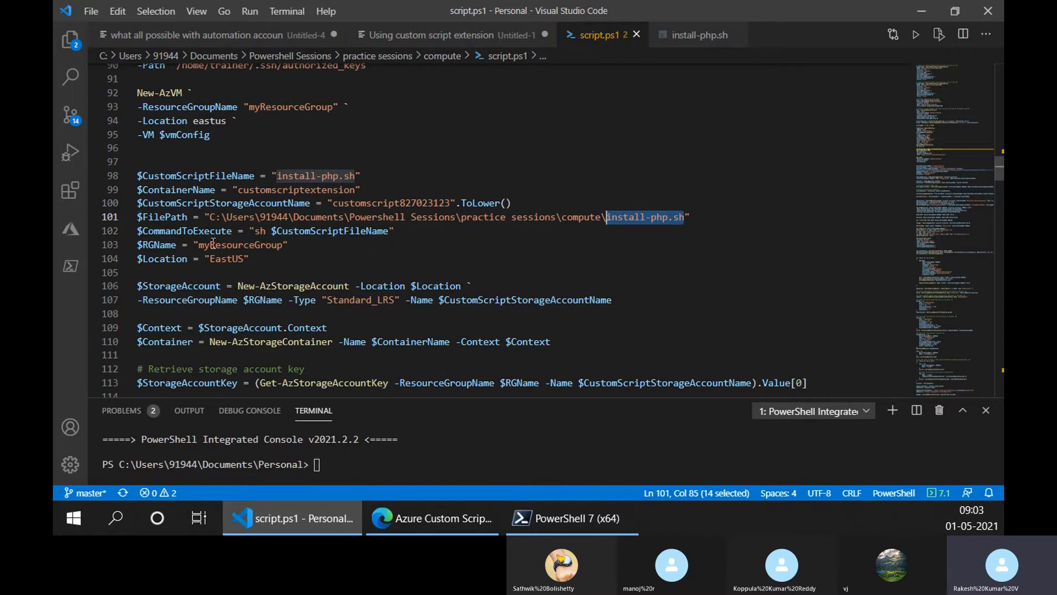
{"action": "left_click_drag", "start_coordinate": [208, 218], "coordinate": [606, 218]}
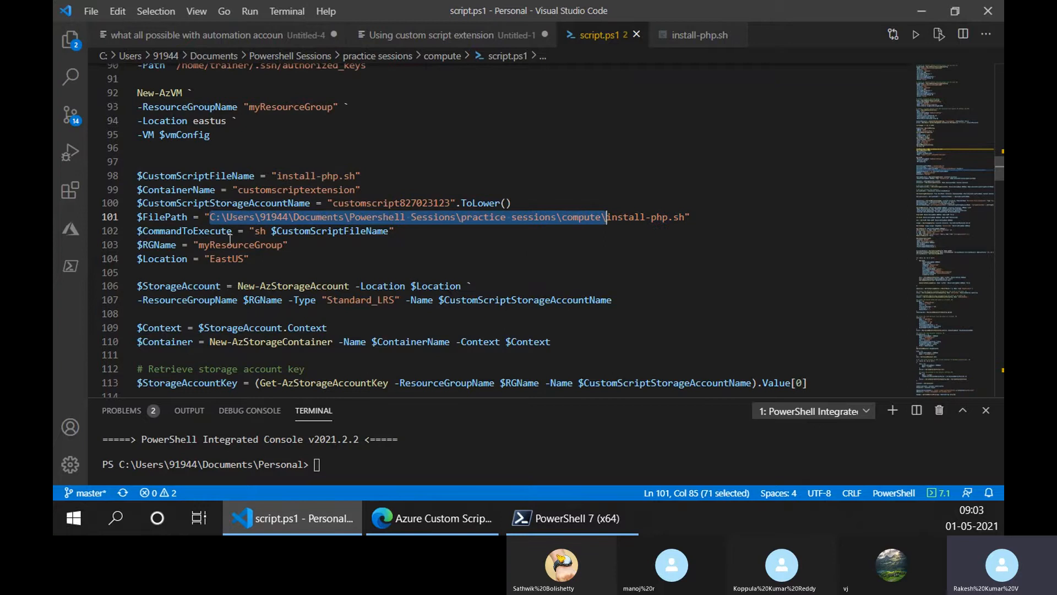
- Point out $CommandToExecute on line 102 and highlight its sh command and $CustomScriptFileName argument
{"action": "scroll", "coordinate": [230, 239], "scroll_direction": "down", "scroll_amount": 1}
{"action": "left_click", "coordinate": [140, 187]}
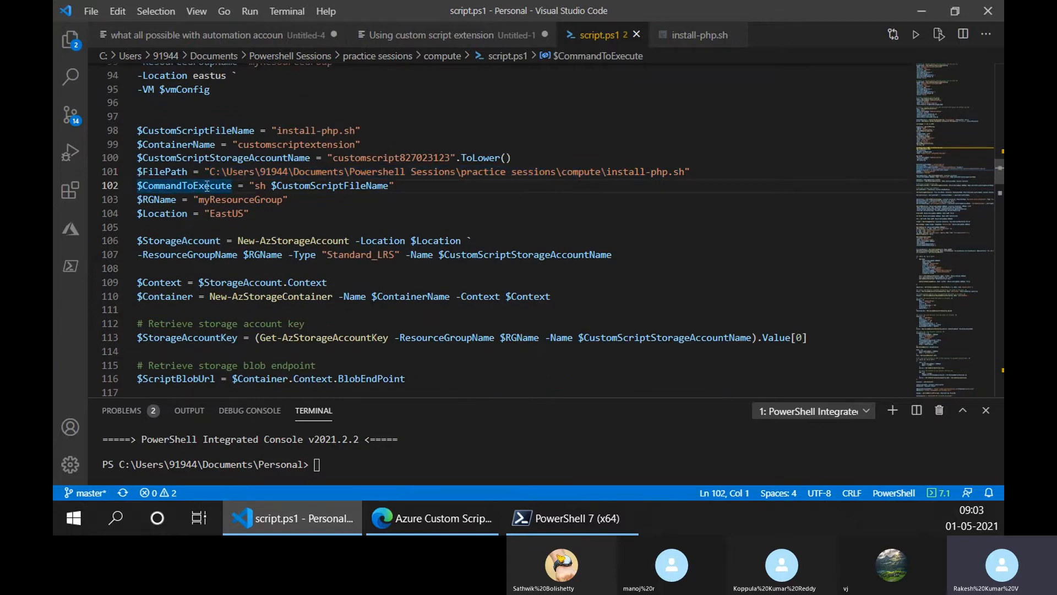
{"action": "left_click_drag", "start_coordinate": [255, 186], "coordinate": [267, 187]}
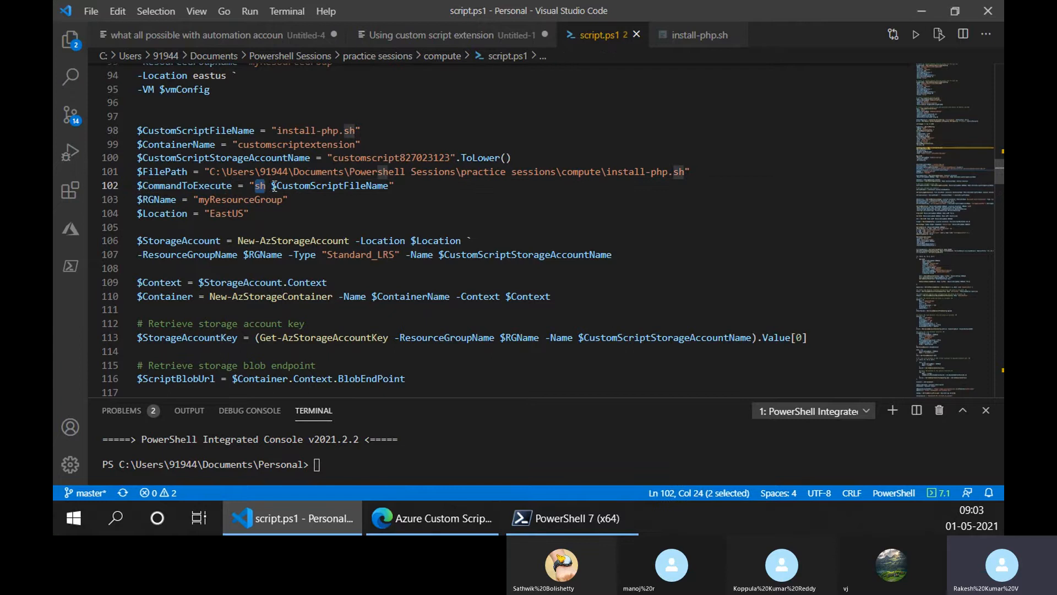
{"action": "double_click", "coordinate": [308, 186]}
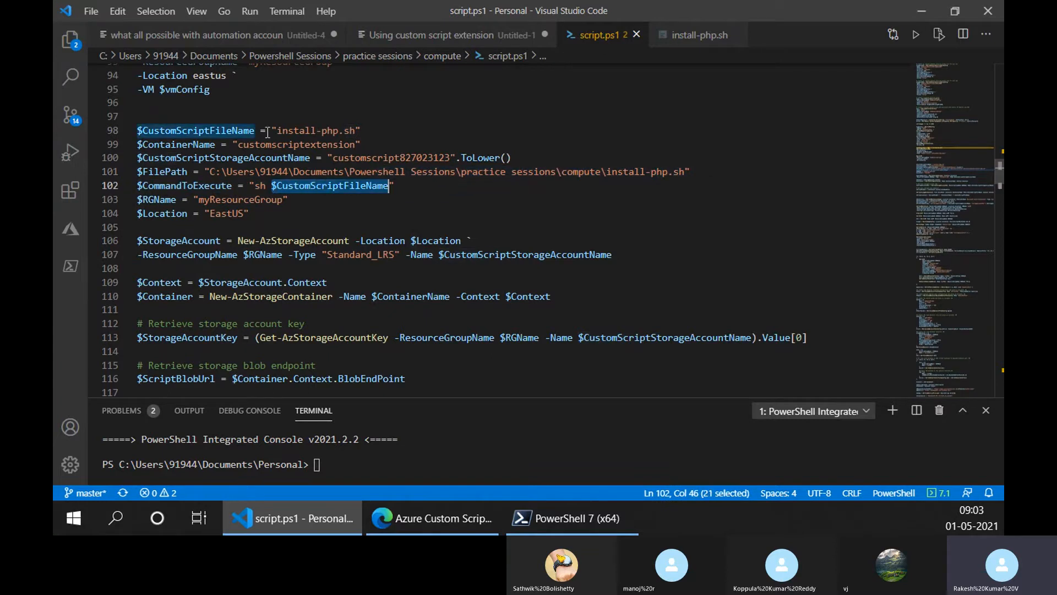
{"action": "left_click", "coordinate": [307, 216]}
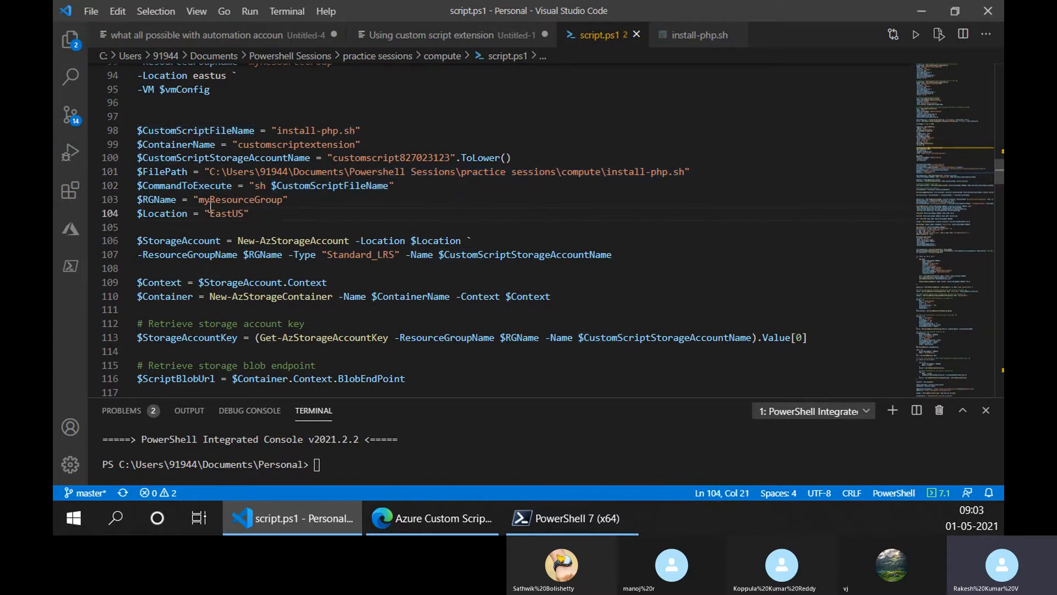
- Highlight the myResourceGroup value on line 103 and point out the EastUS location on line 104
{"action": "left_click_drag", "start_coordinate": [149, 200], "coordinate": [282, 199]}
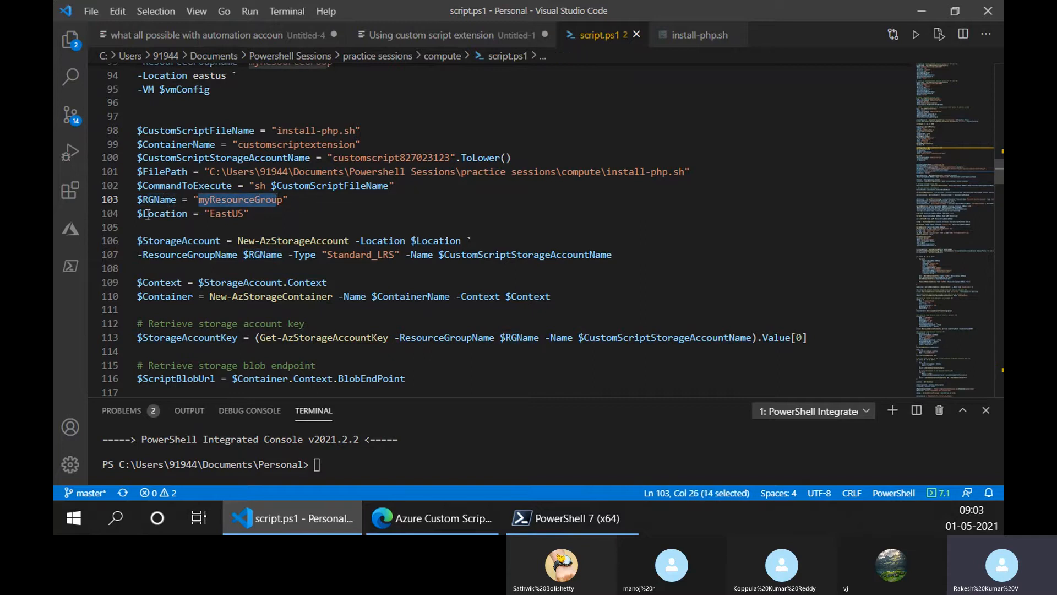
{"action": "left_click", "coordinate": [182, 214]}
{"action": "left_click", "coordinate": [211, 213]}
{"action": "left_click", "coordinate": [232, 213]}
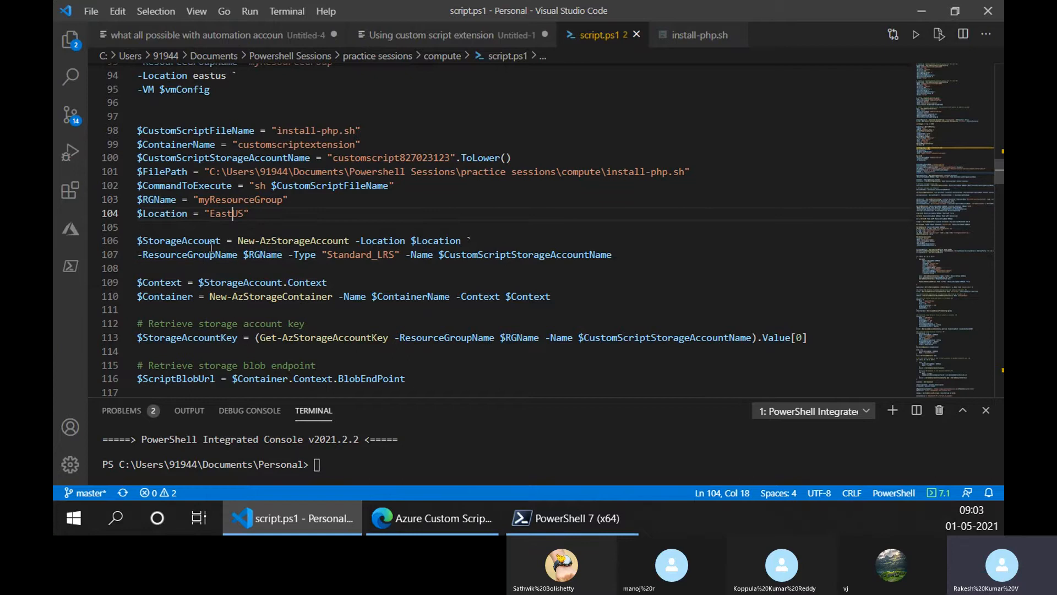
- Highlight the New-AzStorageAccount command on lines 106–107 and the location, resource group and account name values it uses
{"action": "left_click_drag", "start_coordinate": [238, 241], "coordinate": [355, 241]}
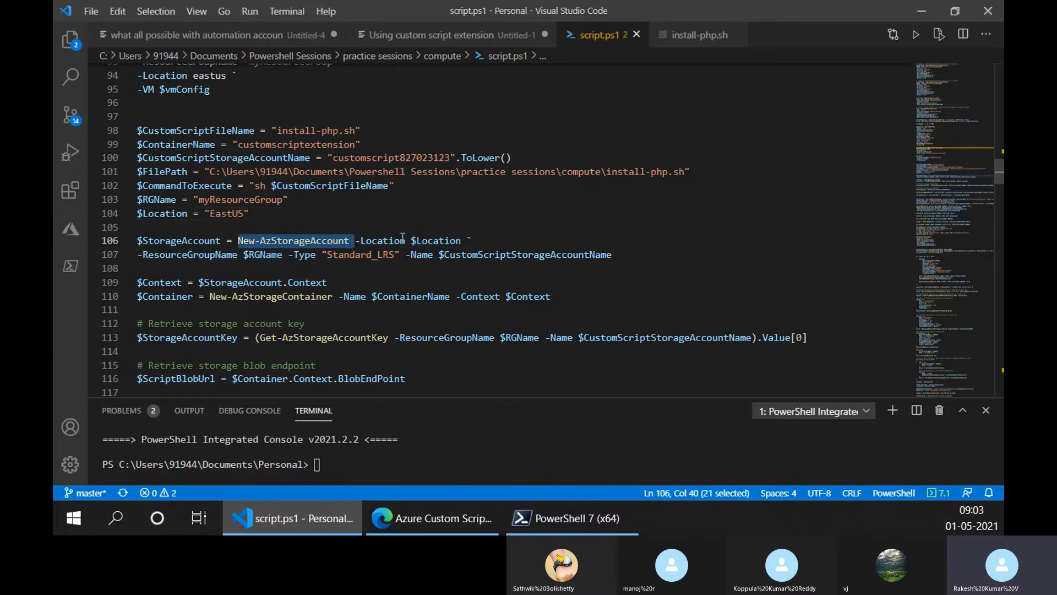
{"action": "double_click", "coordinate": [242, 215]}
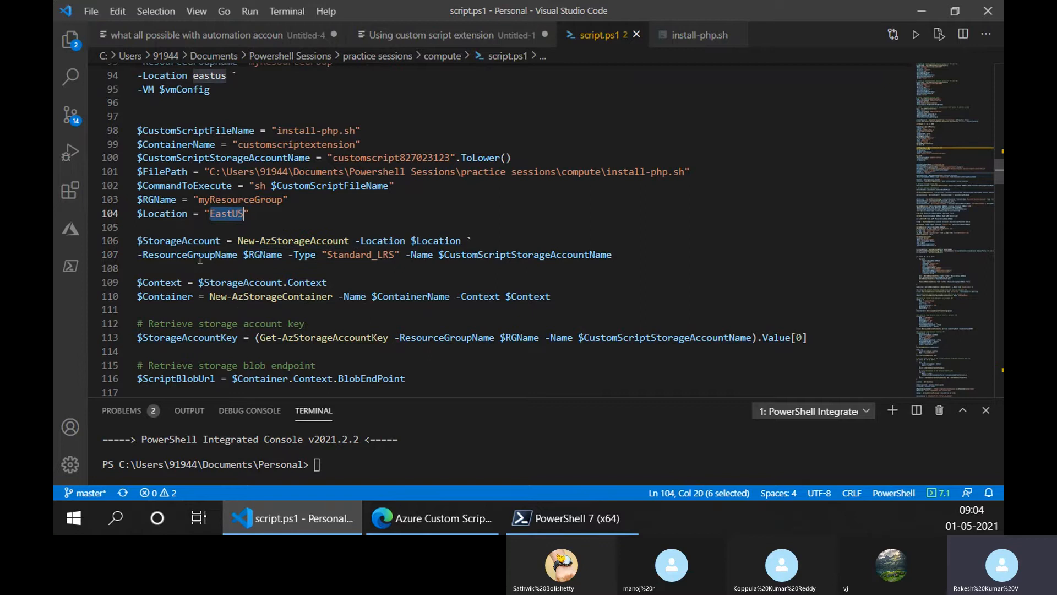
{"action": "double_click", "coordinate": [204, 198]}
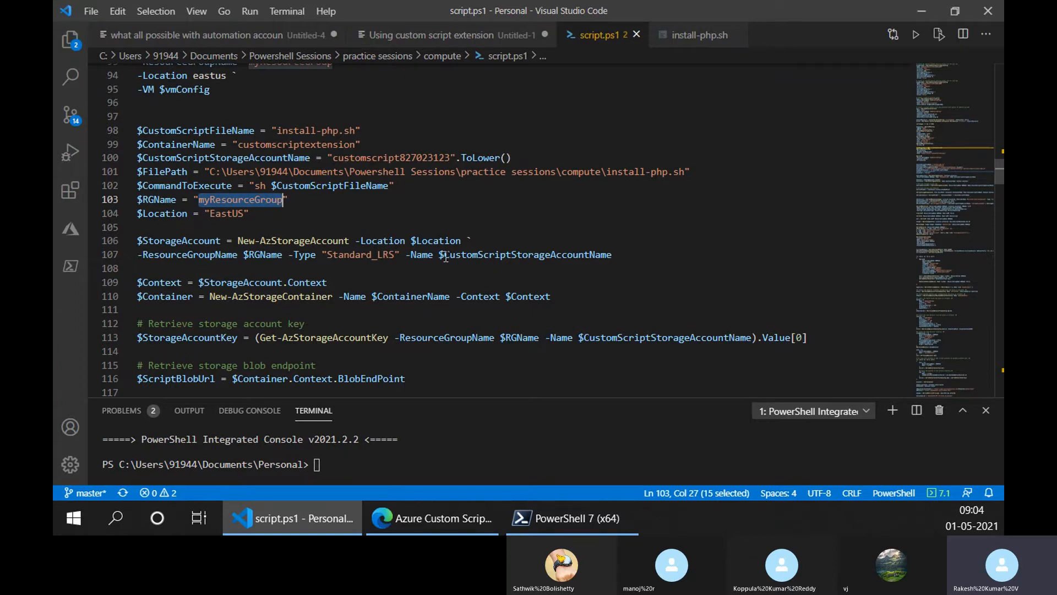
{"action": "left_click_drag", "start_coordinate": [444, 256], "coordinate": [613, 256]}
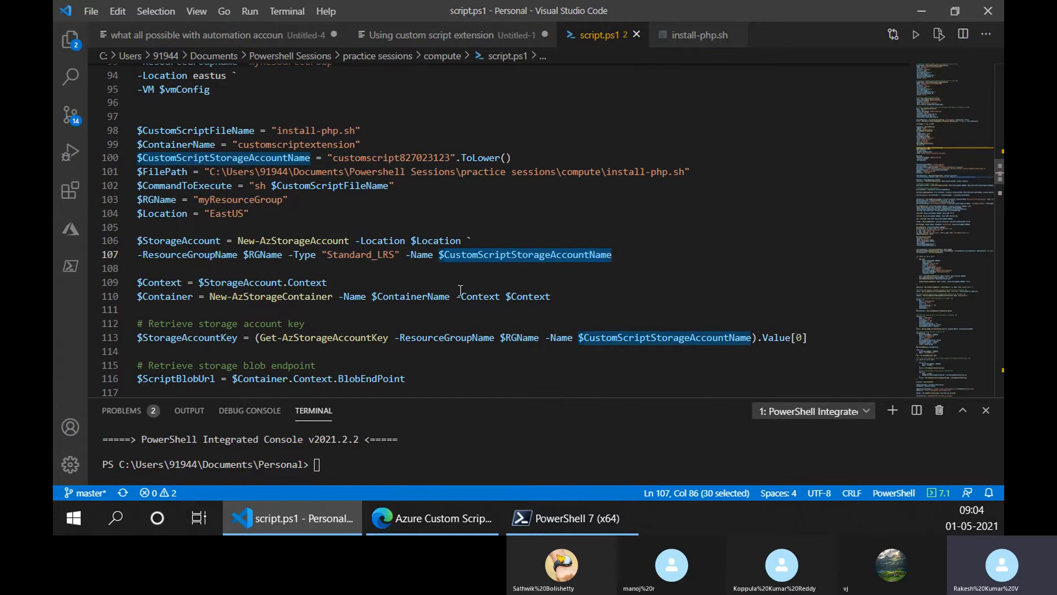
{"action": "left_click", "coordinate": [457, 256]}
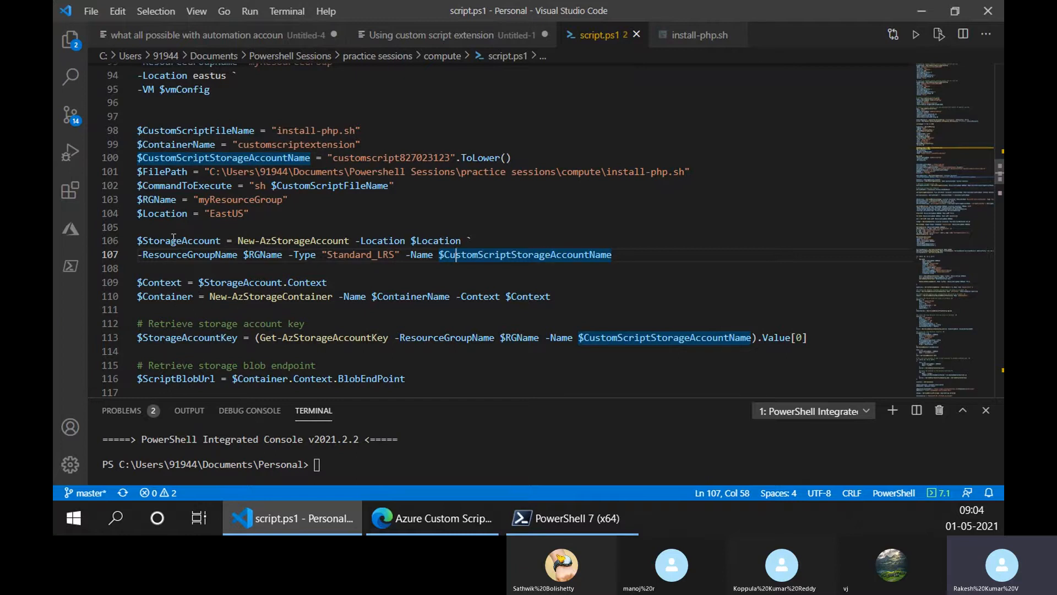
{"action": "left_click_drag", "start_coordinate": [239, 241], "coordinate": [614, 254]}
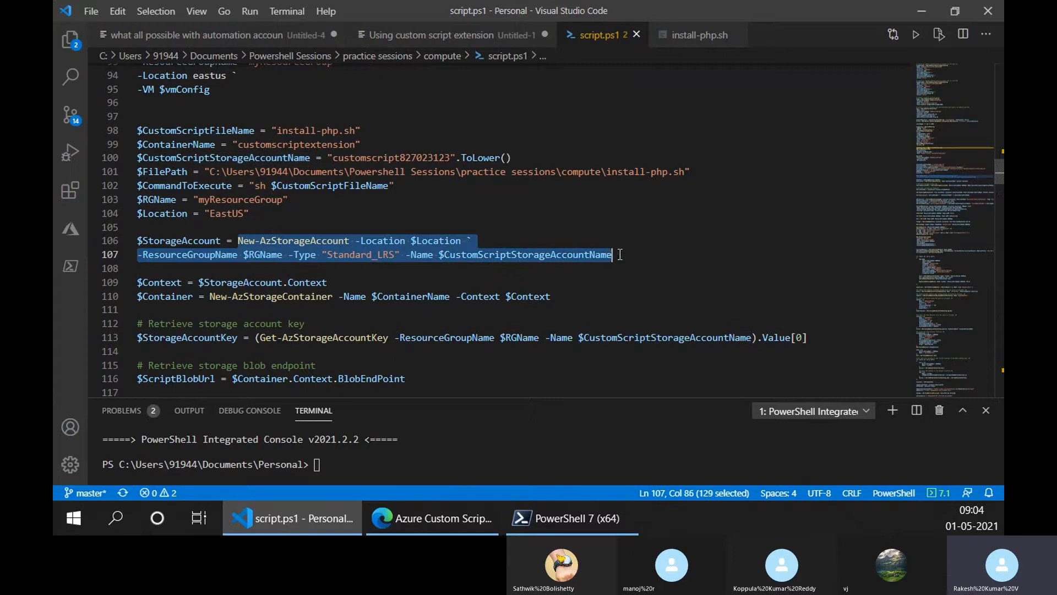
- Highlight the $StorageAccount variable on line 106 and its Context property on line 109
{"action": "double_click", "coordinate": [186, 245]}
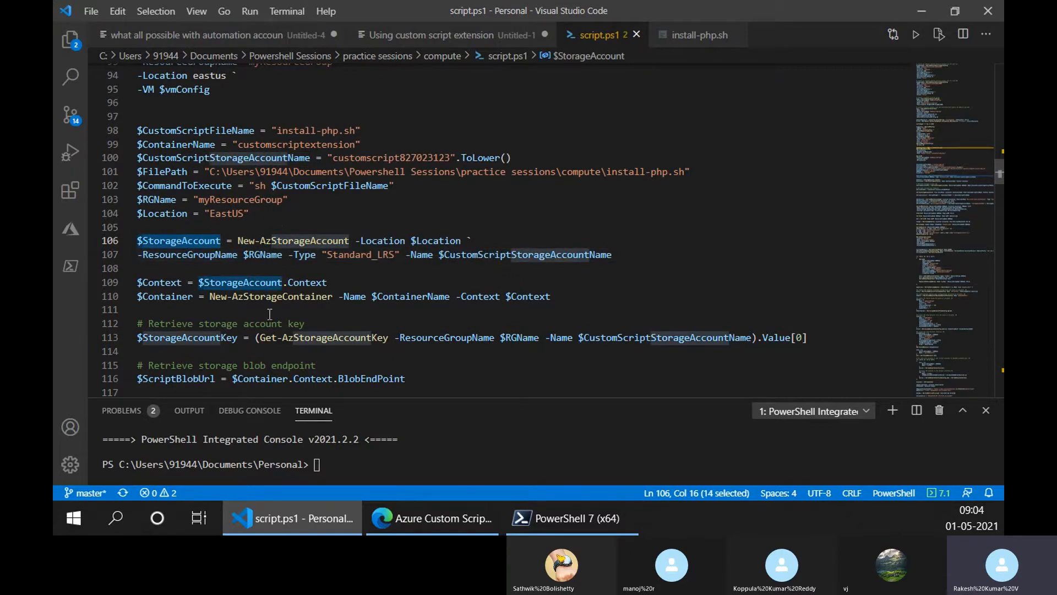
{"action": "left_click", "coordinate": [288, 282]}
{"action": "double_click", "coordinate": [288, 282]}
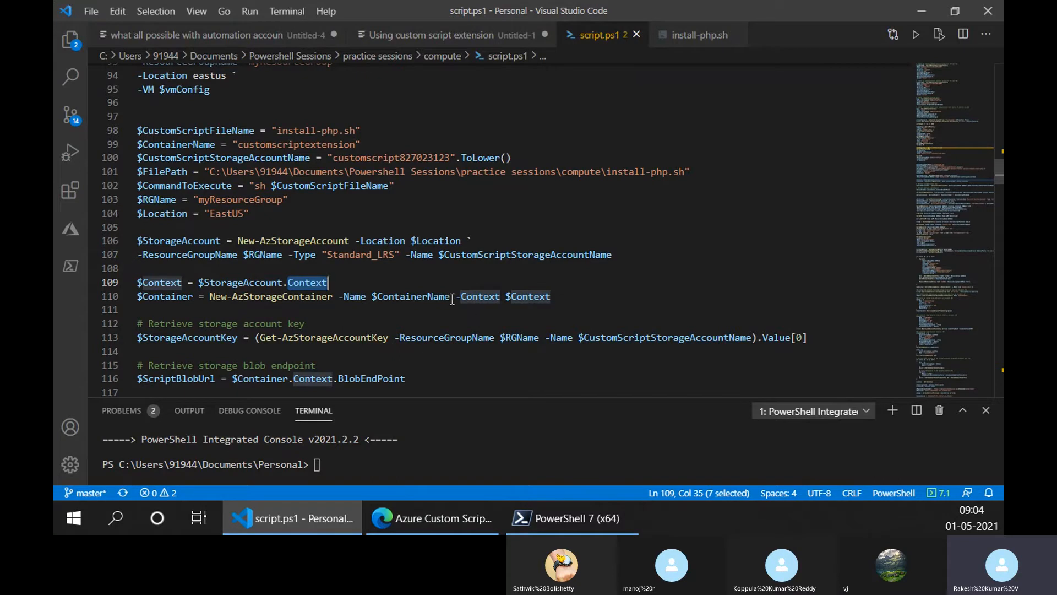
- Highlight the $ContainerName argument, the New-AzStorageContainer cmdlet and the $Container variable on line 110
{"action": "left_click_drag", "start_coordinate": [450, 298], "coordinate": [372, 301]}
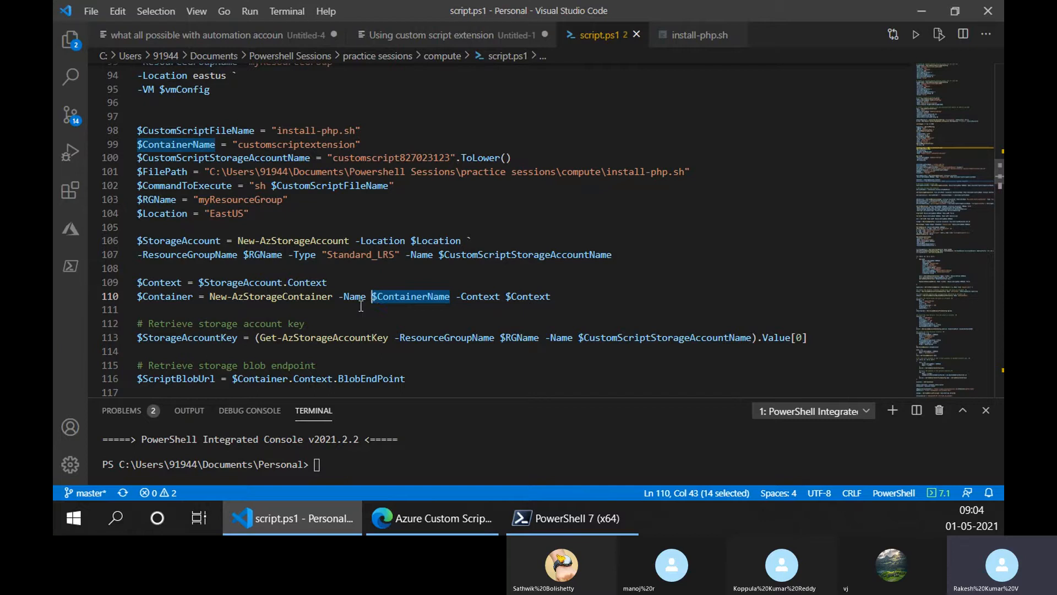
{"action": "mouse_move", "coordinate": [265, 300]}
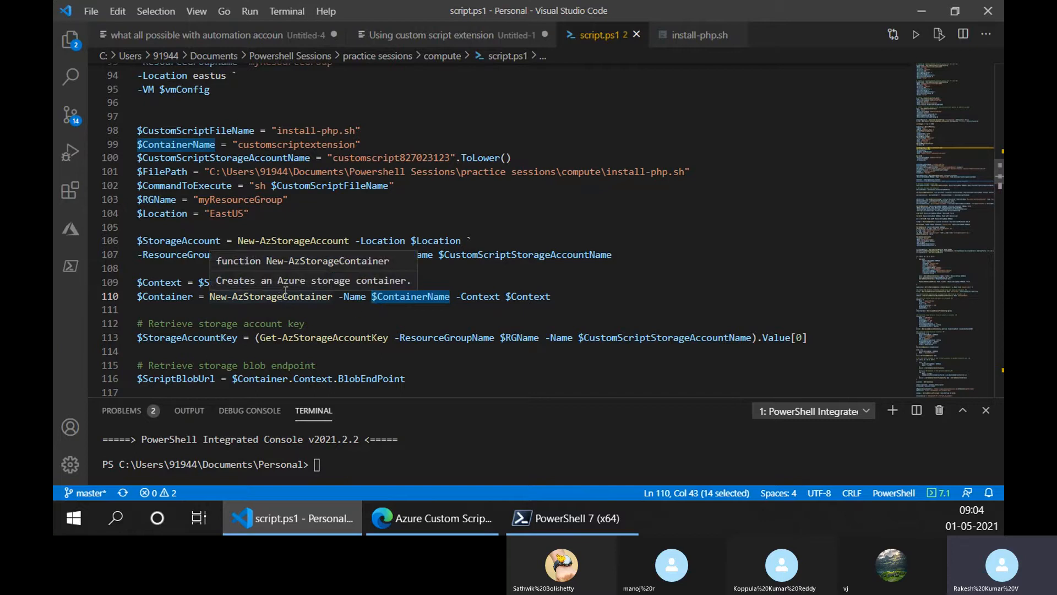
{"action": "left_click_drag", "start_coordinate": [283, 296], "coordinate": [333, 298]}
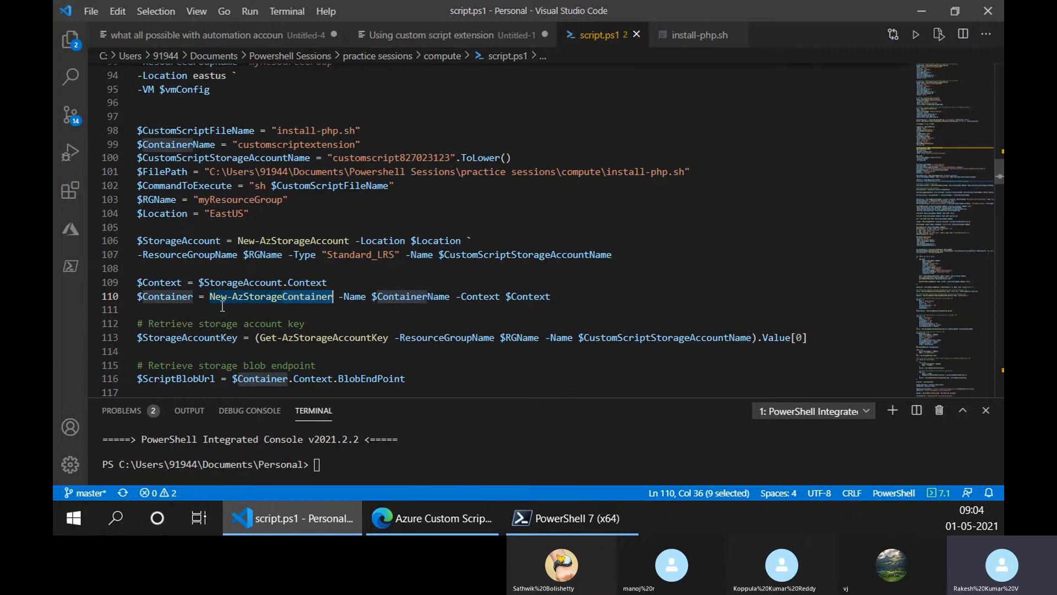
{"action": "double_click", "coordinate": [159, 296]}
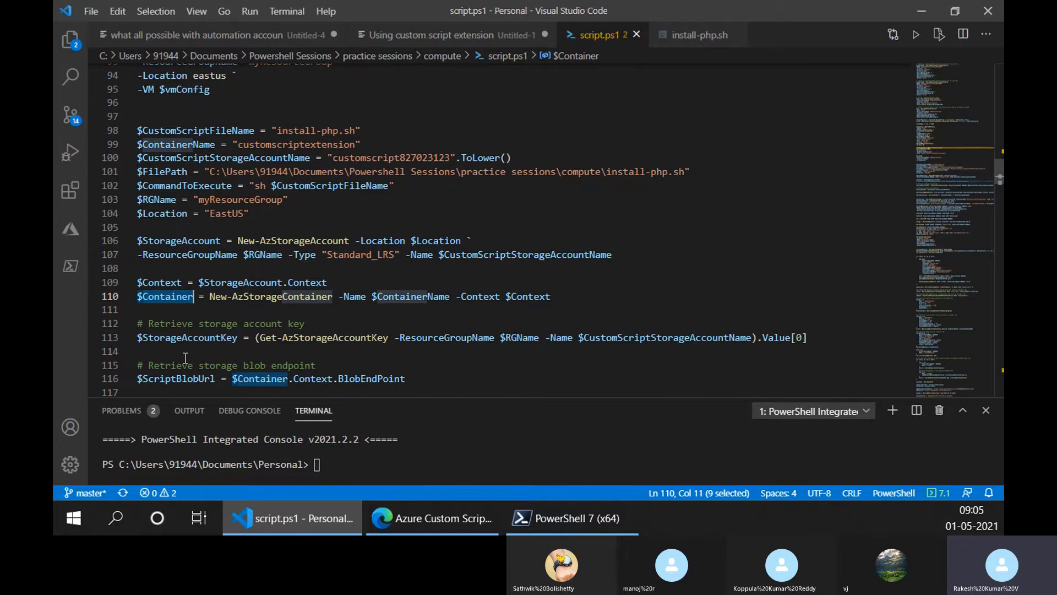
- Go to the storage blob endpoint section and highlight Context in the $ScriptBlobUrl assignment on line 116
{"action": "scroll", "coordinate": [185, 356], "scroll_direction": "down", "scroll_amount": 1}
{"action": "scroll", "coordinate": [185, 357], "scroll_direction": "down", "scroll_amount": 1}
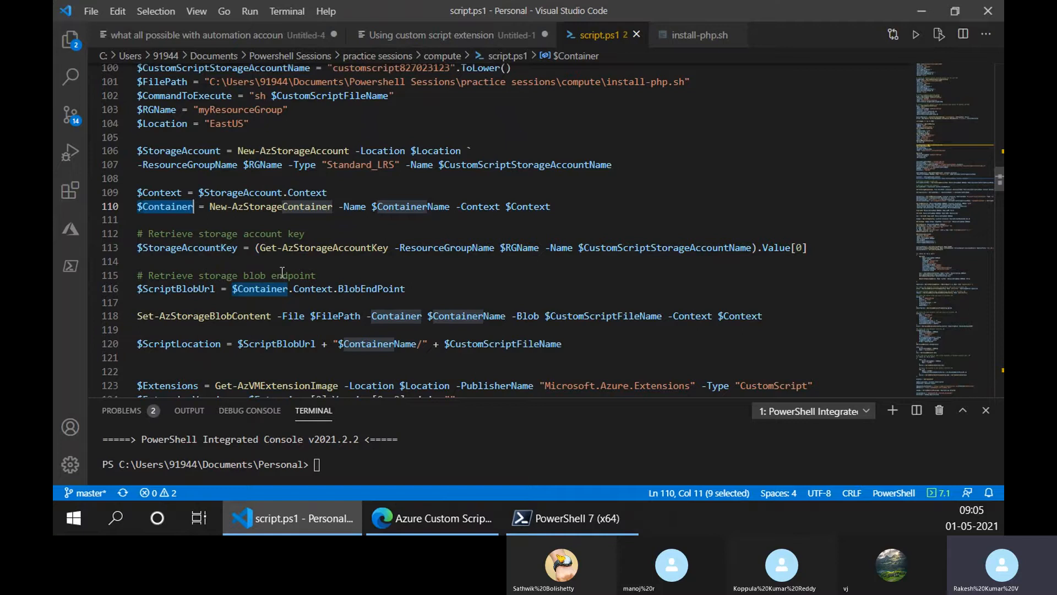
{"action": "scroll", "coordinate": [334, 266], "scroll_direction": "down", "scroll_amount": 1}
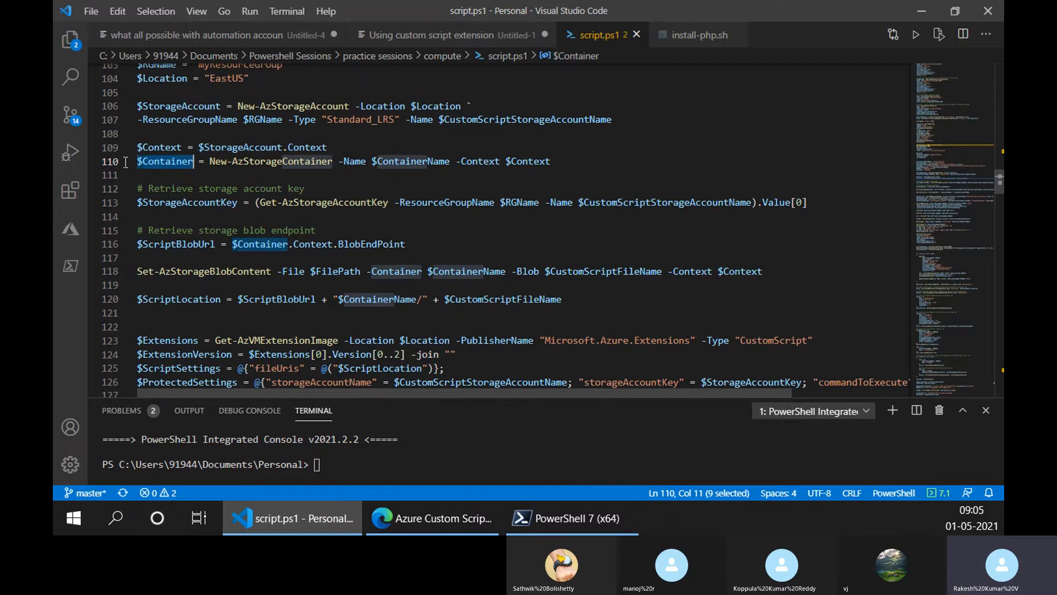
{"action": "left_click_drag", "start_coordinate": [188, 162], "coordinate": [126, 162]}
{"action": "key", "text": "ctrl+z"}
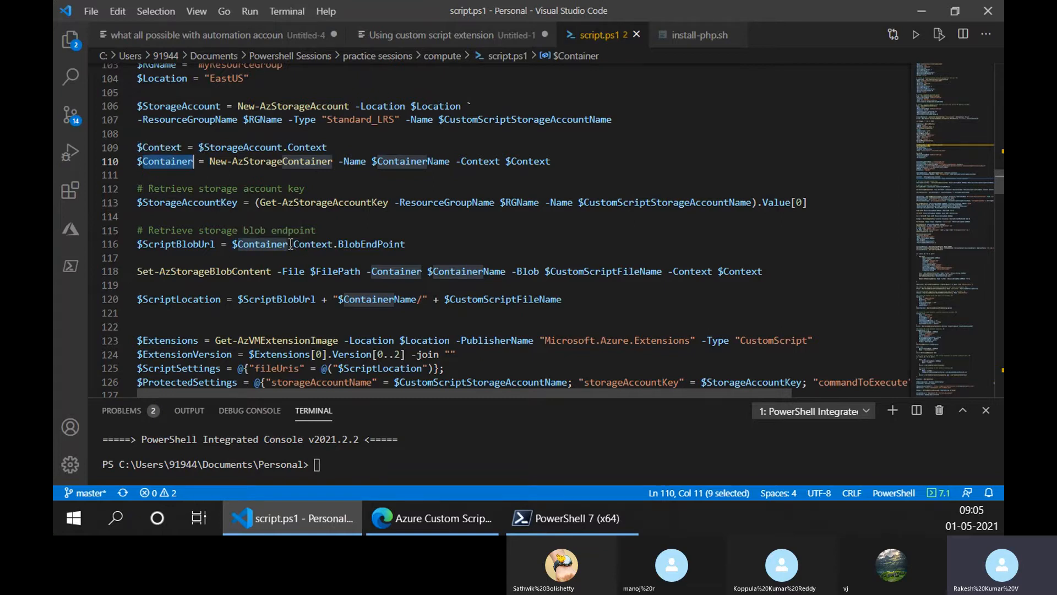
{"action": "double_click", "coordinate": [312, 244]}
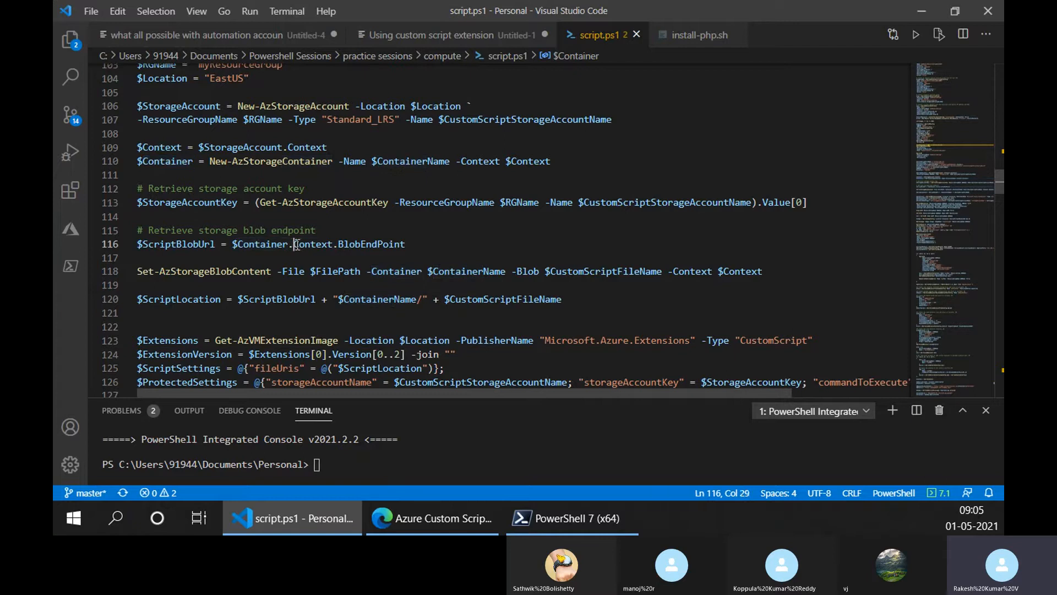
- Highlight BlobEndPoint on line 116 and the Set-AzStorageBlobContent cmdlet on line 118
{"action": "double_click", "coordinate": [376, 244]}
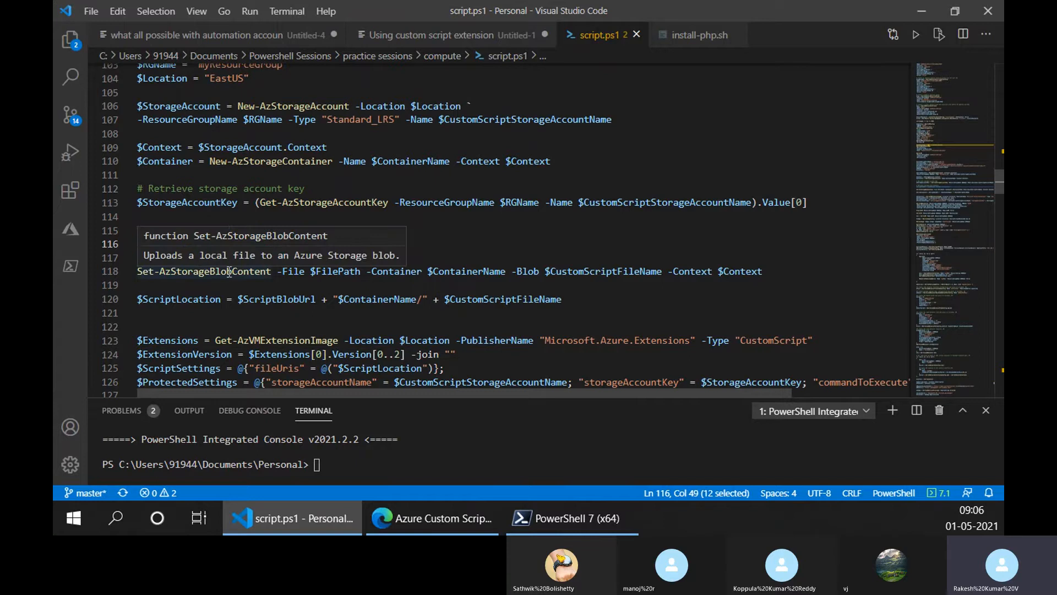
{"action": "left_click_drag", "start_coordinate": [223, 271], "coordinate": [272, 275]}
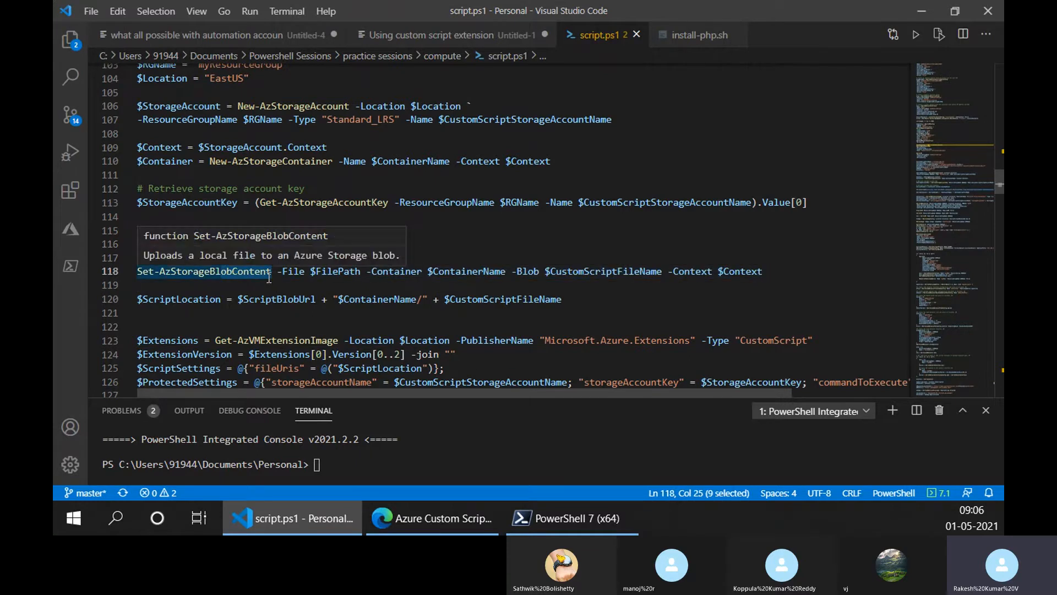
{"action": "left_click", "coordinate": [159, 282]}
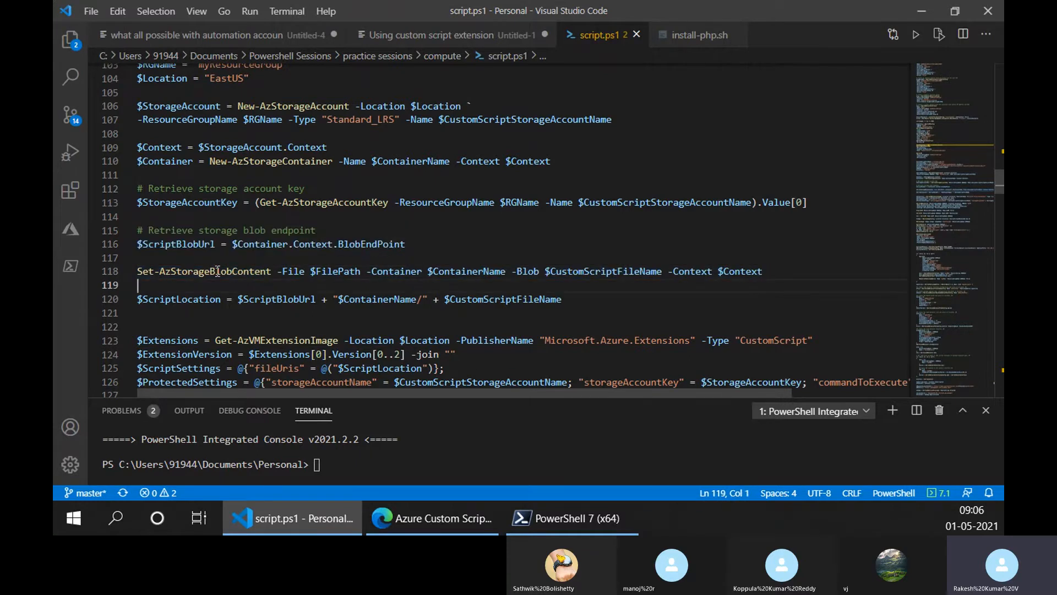
{"action": "left_click_drag", "start_coordinate": [149, 272], "coordinate": [137, 271]}
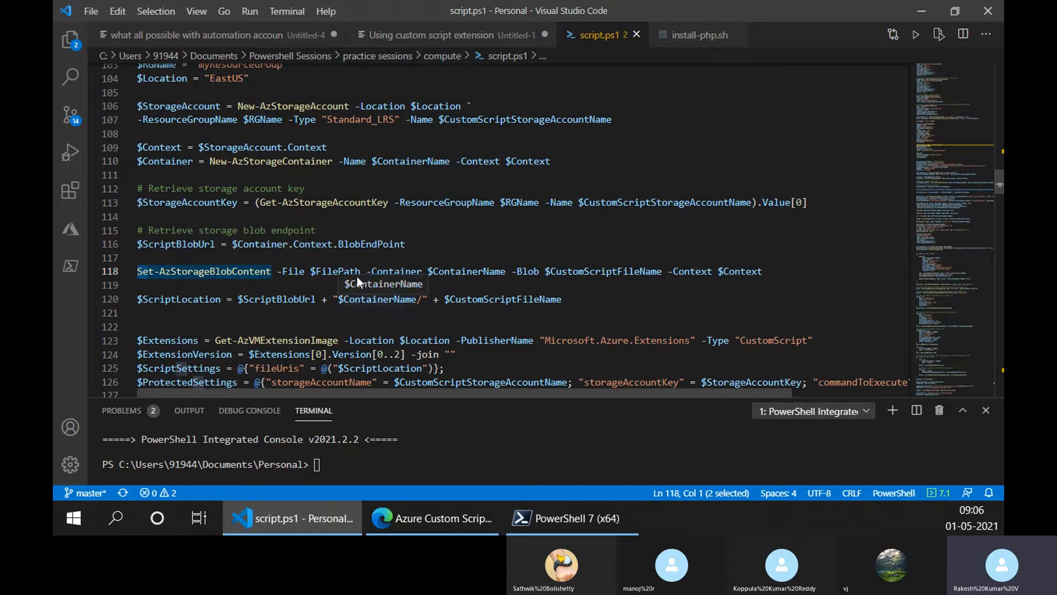
- Highlight the $FilePath argument on line 118 and the install-php.sh path assigned to it on line 101
{"action": "left_click", "coordinate": [333, 272]}
{"action": "scroll", "coordinate": [384, 279], "scroll_direction": "up", "scroll_amount": 1}
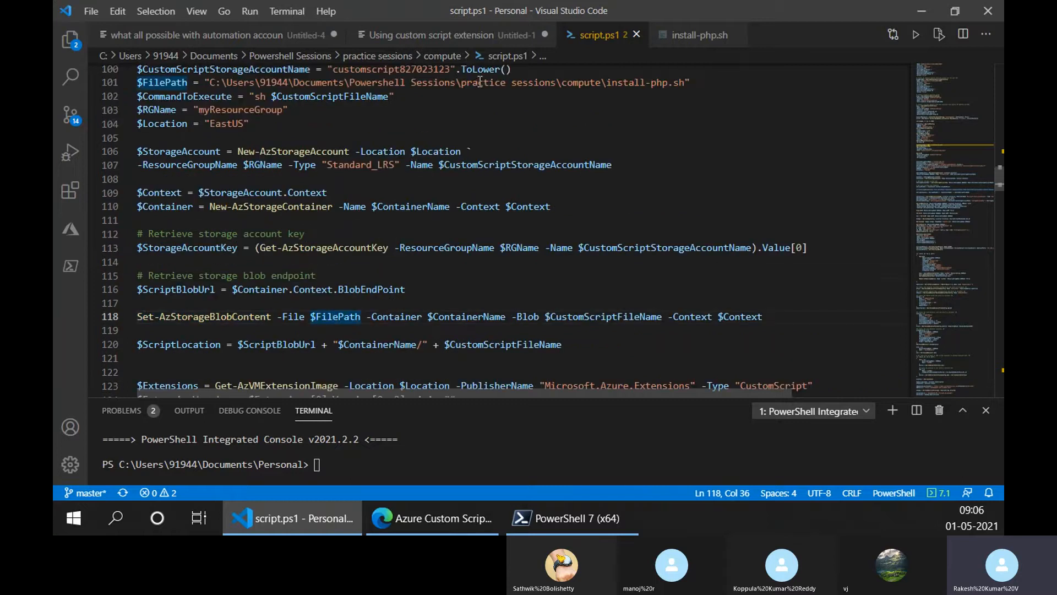
{"action": "left_click_drag", "start_coordinate": [690, 81], "coordinate": [205, 80]}
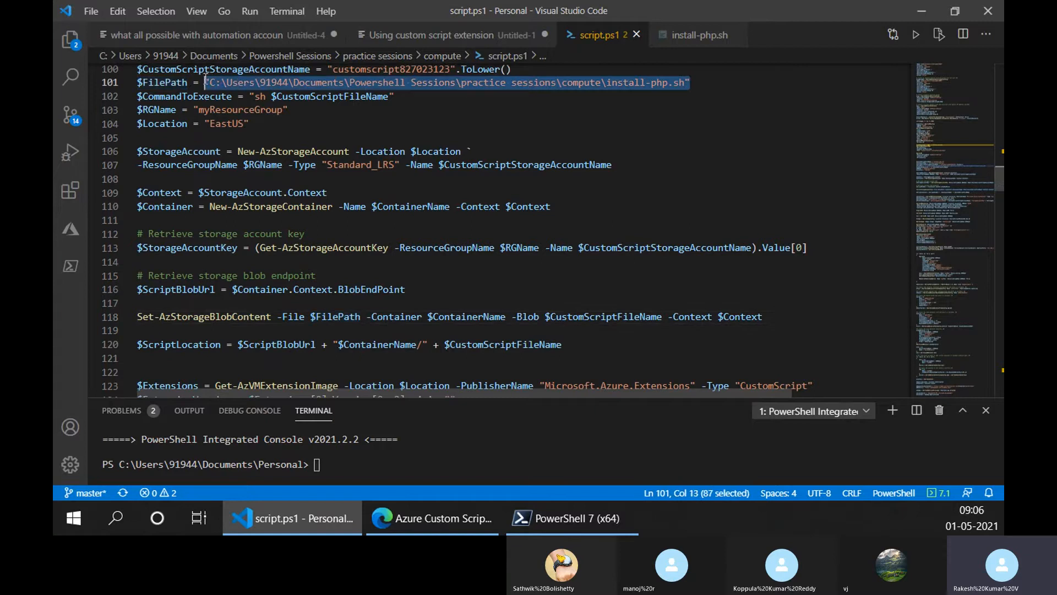
{"action": "left_click", "coordinate": [326, 319]}
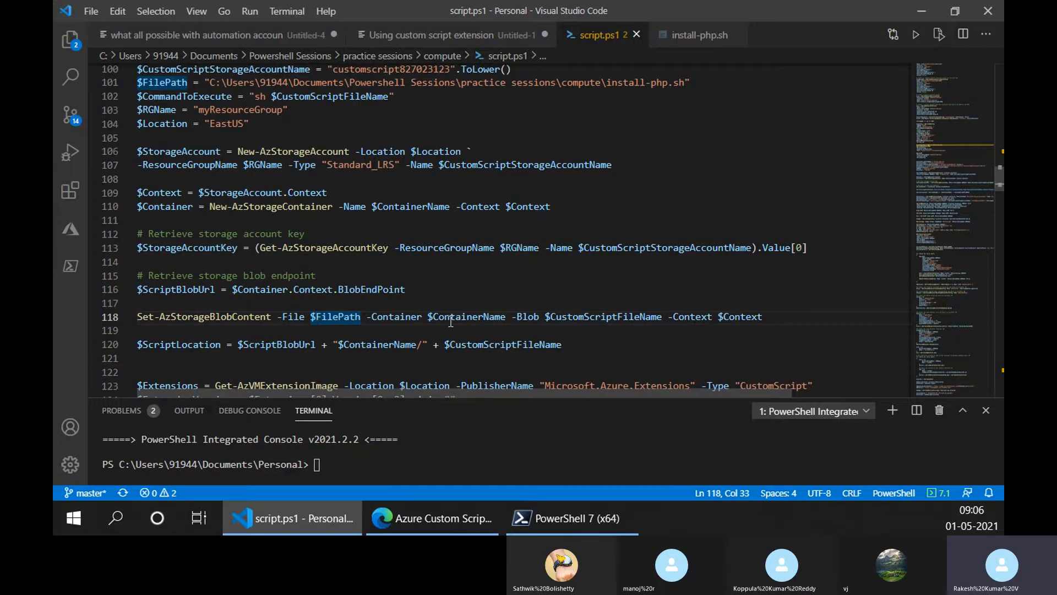
- Highlight the $CustomScriptFileName blob argument on line 118 and its install-php.sh value on line 98
{"action": "left_click_drag", "start_coordinate": [428, 317], "coordinate": [663, 318]}
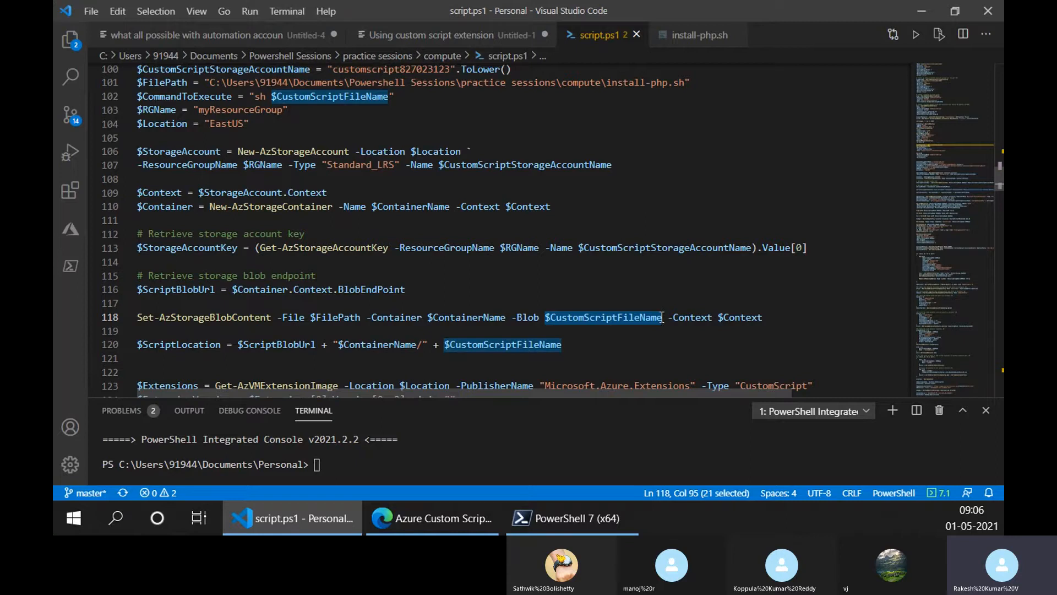
{"action": "left_click", "coordinate": [618, 318]}
{"action": "double_click", "coordinate": [587, 319]}
{"action": "left_click", "coordinate": [568, 318]}
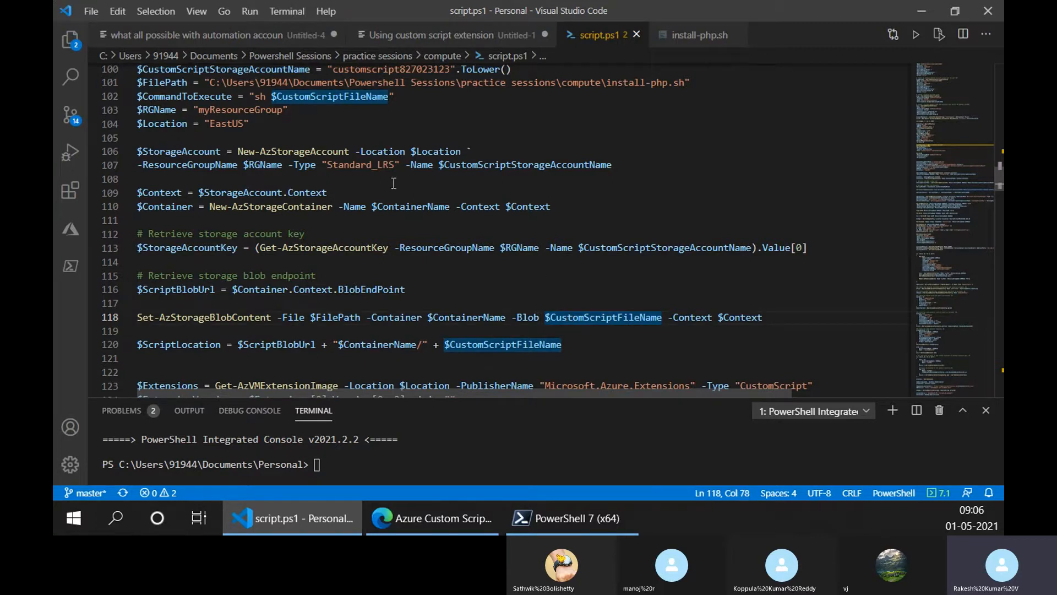
{"action": "scroll", "coordinate": [304, 108], "scroll_direction": "up", "scroll_amount": 1}
{"action": "left_click_drag", "start_coordinate": [278, 87], "coordinate": [356, 87]}
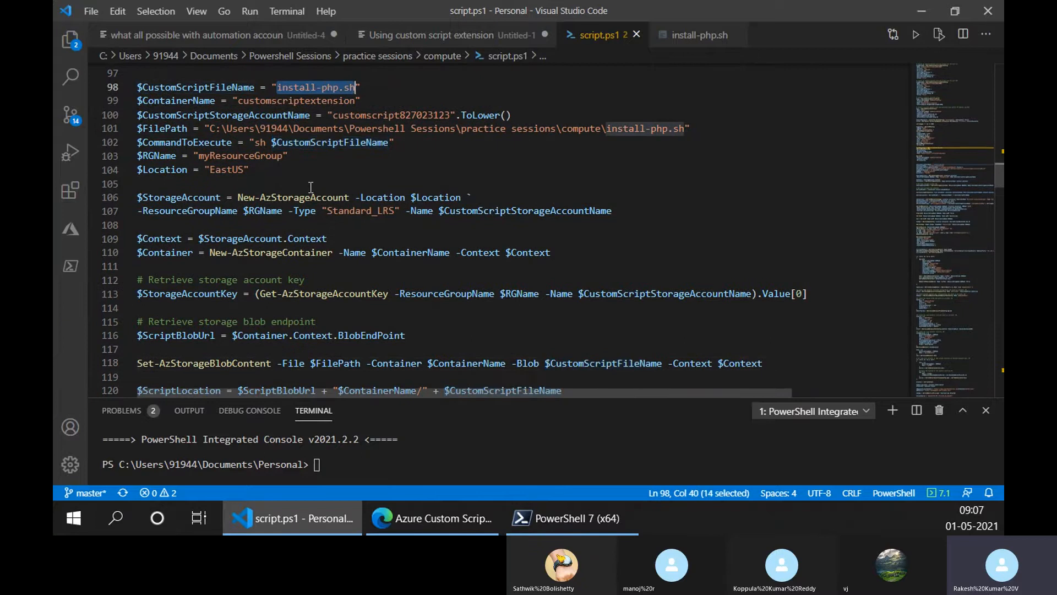
- Highlight $Context on line 109 and the container and file path arguments of the blob upload command on line 118
{"action": "scroll", "coordinate": [636, 329], "scroll_direction": "down", "scroll_amount": 1}
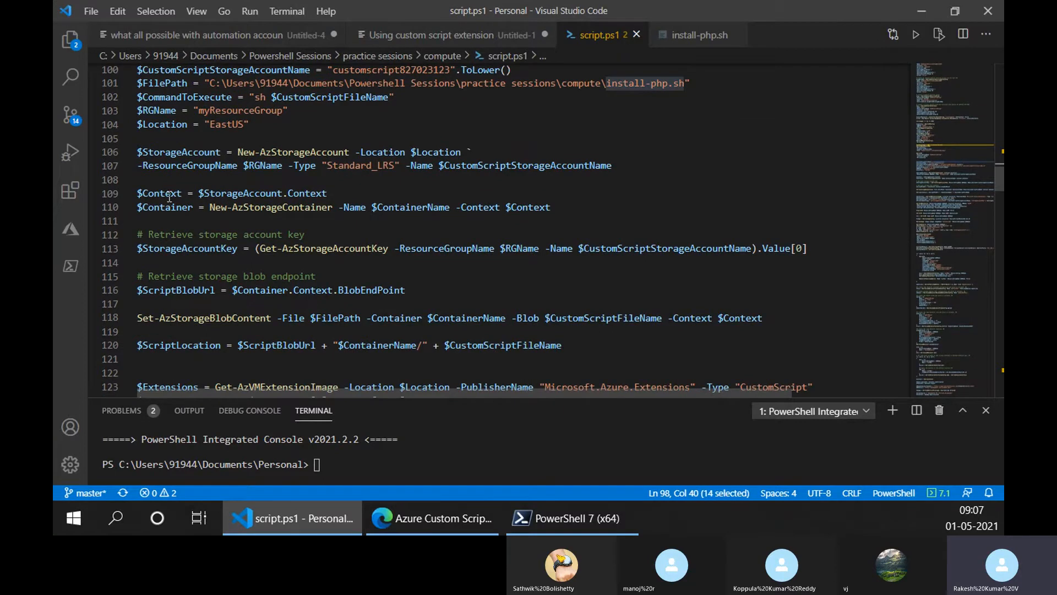
{"action": "left_click_drag", "start_coordinate": [139, 193], "coordinate": [182, 194]}
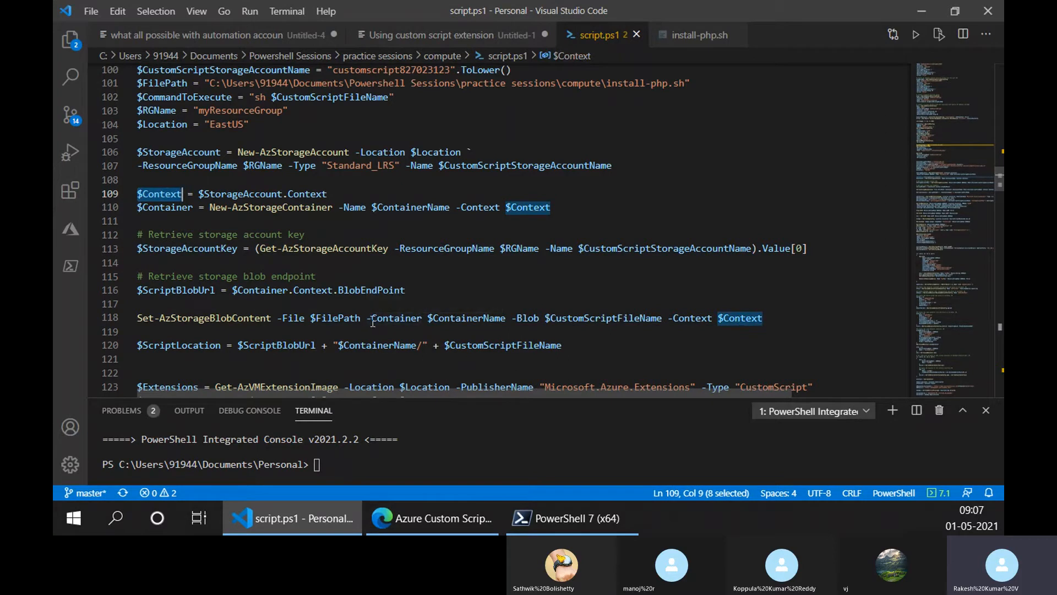
{"action": "left_click_drag", "start_coordinate": [367, 322], "coordinate": [503, 322]}
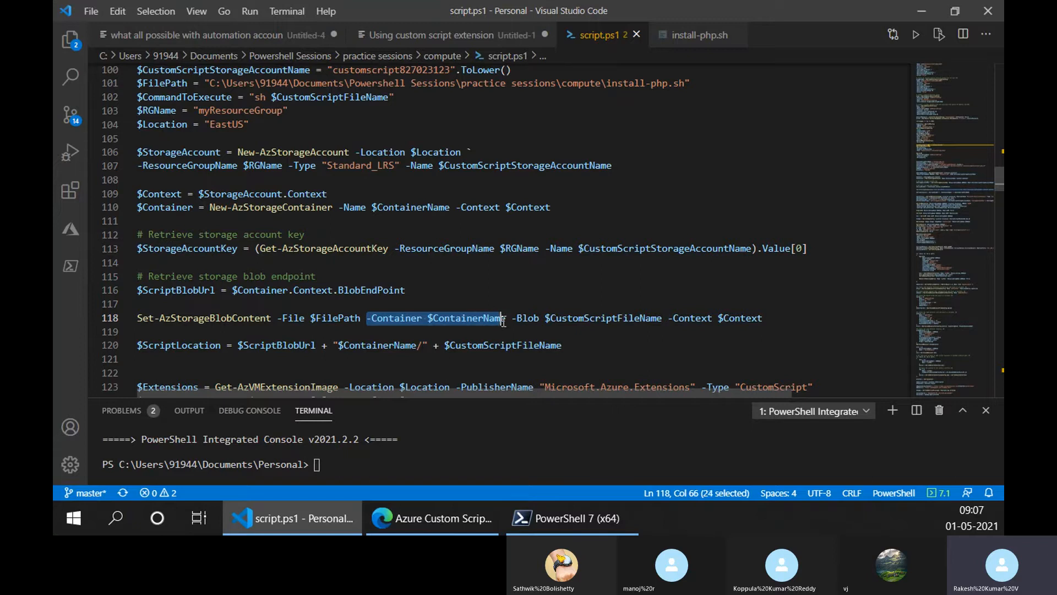
{"action": "left_click", "coordinate": [501, 321]}
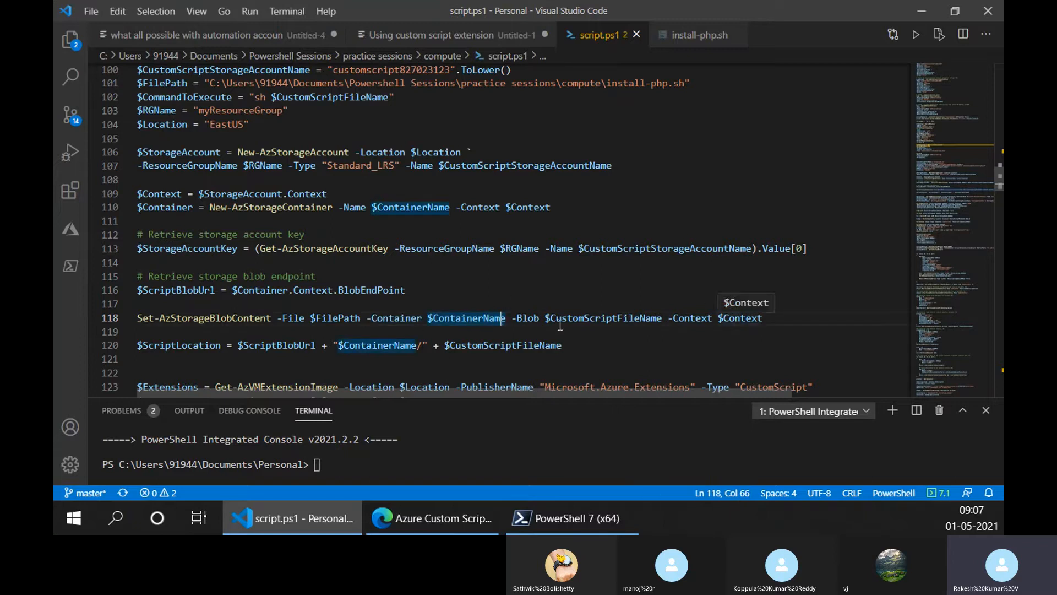
{"action": "left_click", "coordinate": [321, 318]}
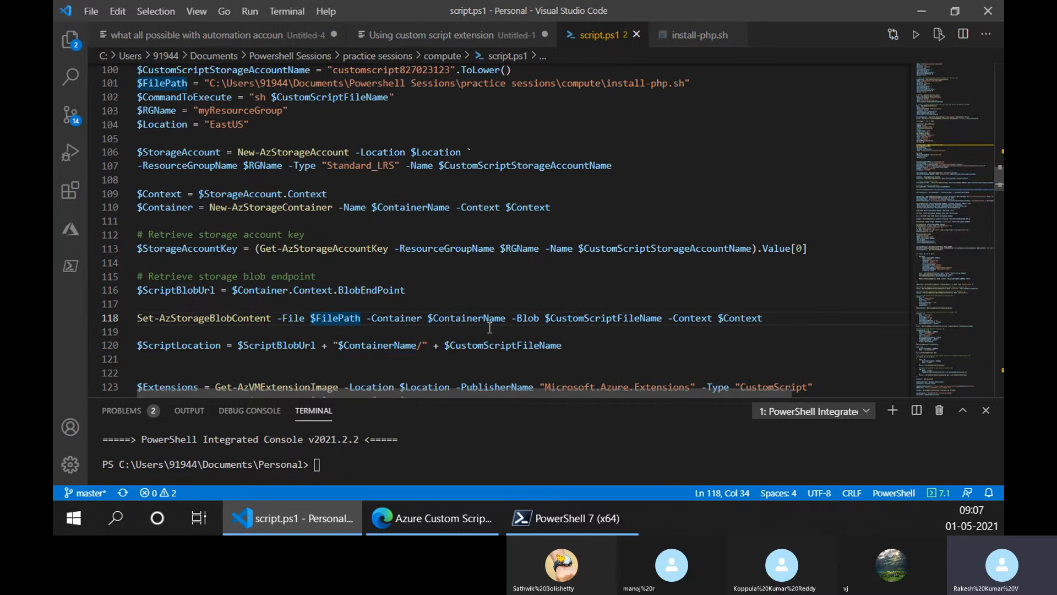
{"action": "left_click", "coordinate": [406, 319]}
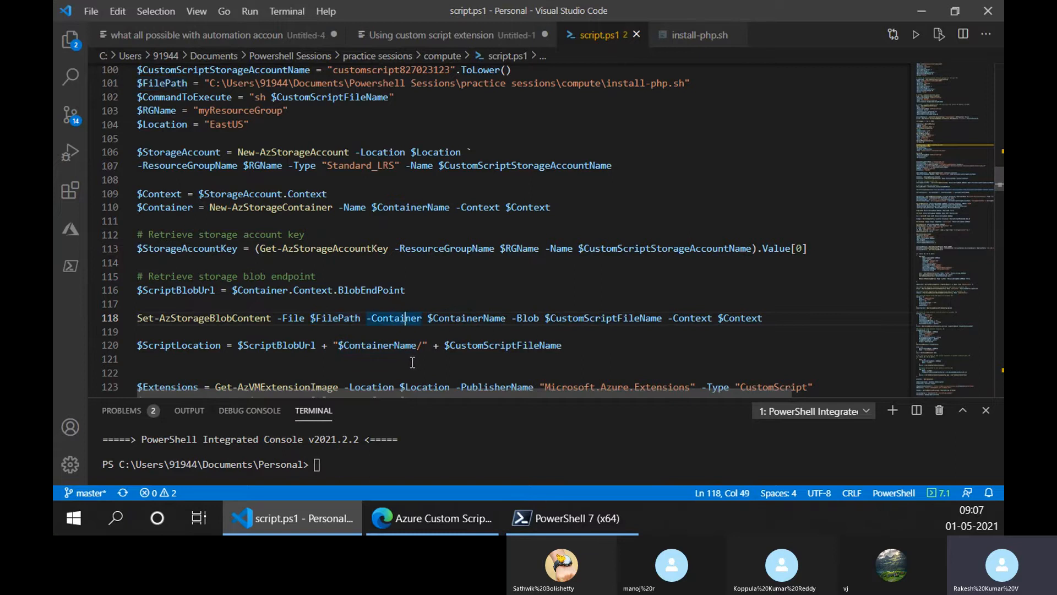
- Highlight the $ScriptLocation variable and the $ScriptBlobUrl part of its assignment on line 120
{"action": "scroll", "coordinate": [413, 363], "scroll_direction": "down", "scroll_amount": 2}
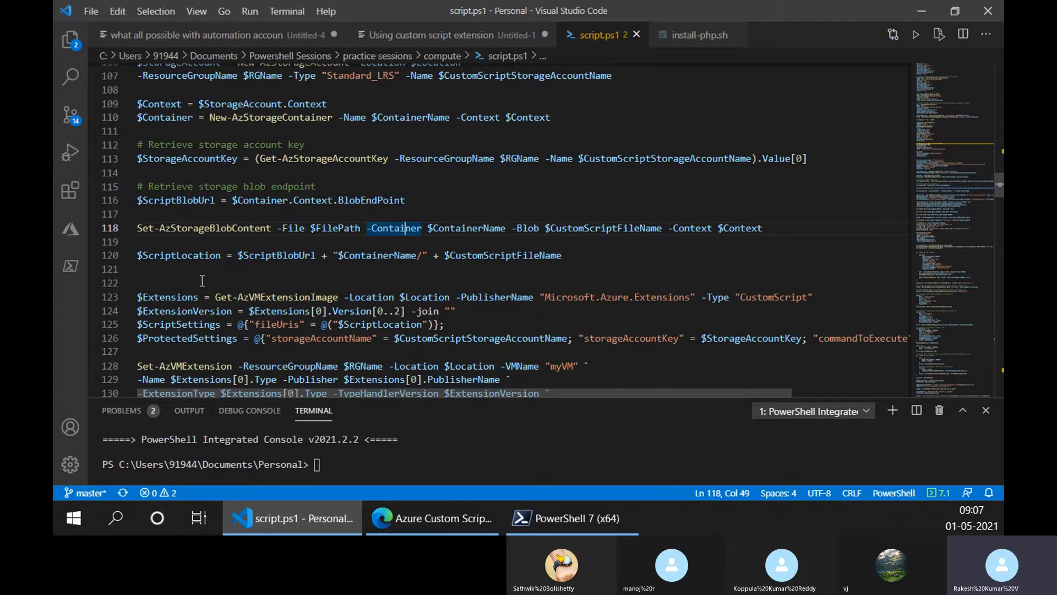
{"action": "scroll", "coordinate": [202, 281], "scroll_direction": "down", "scroll_amount": 2}
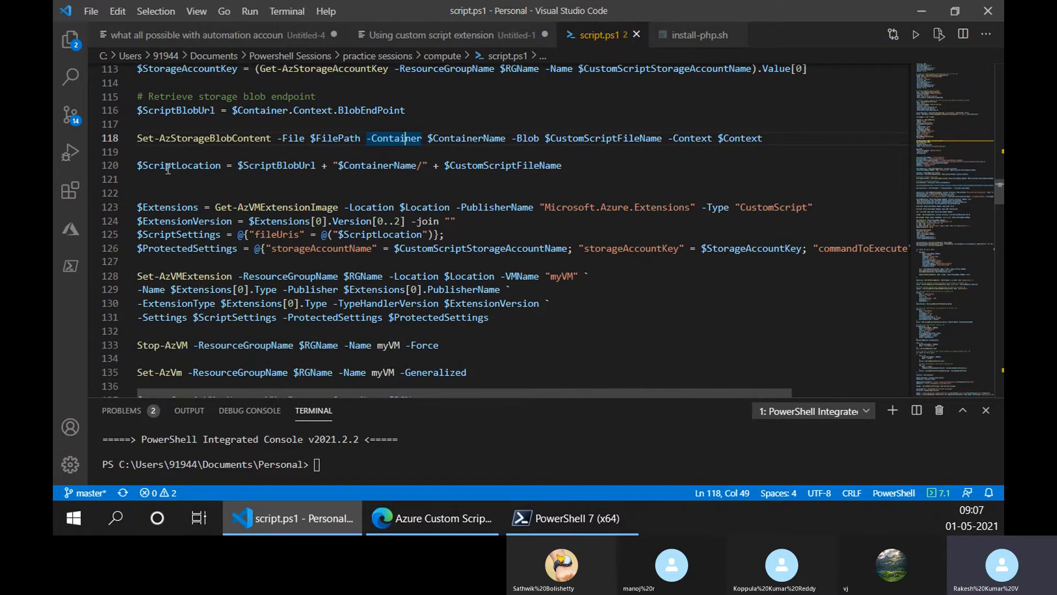
{"action": "scroll", "coordinate": [241, 234], "scroll_direction": "down", "scroll_amount": 1}
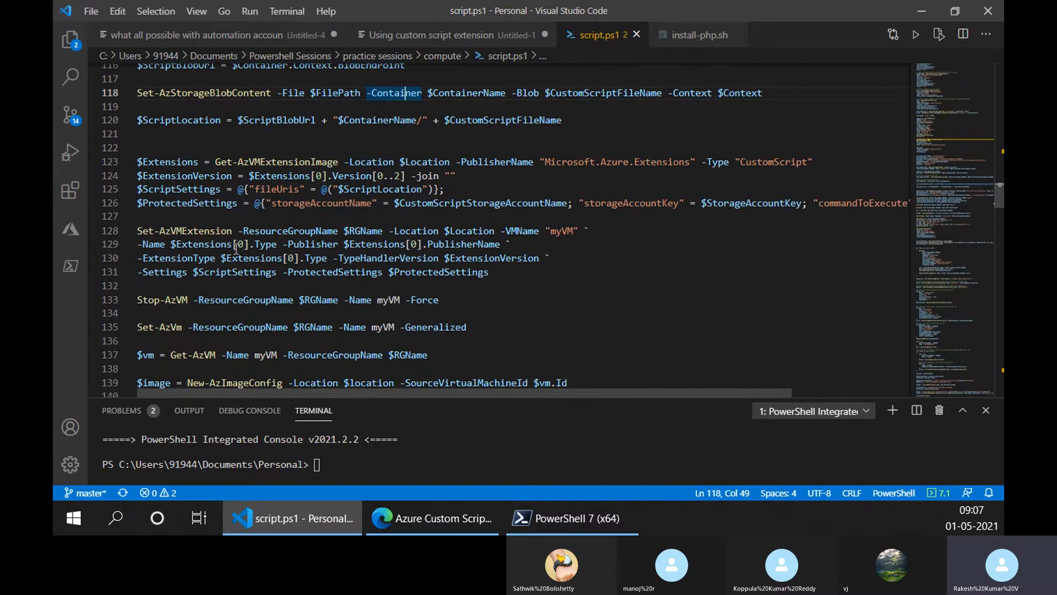
{"action": "left_click", "coordinate": [184, 120]}
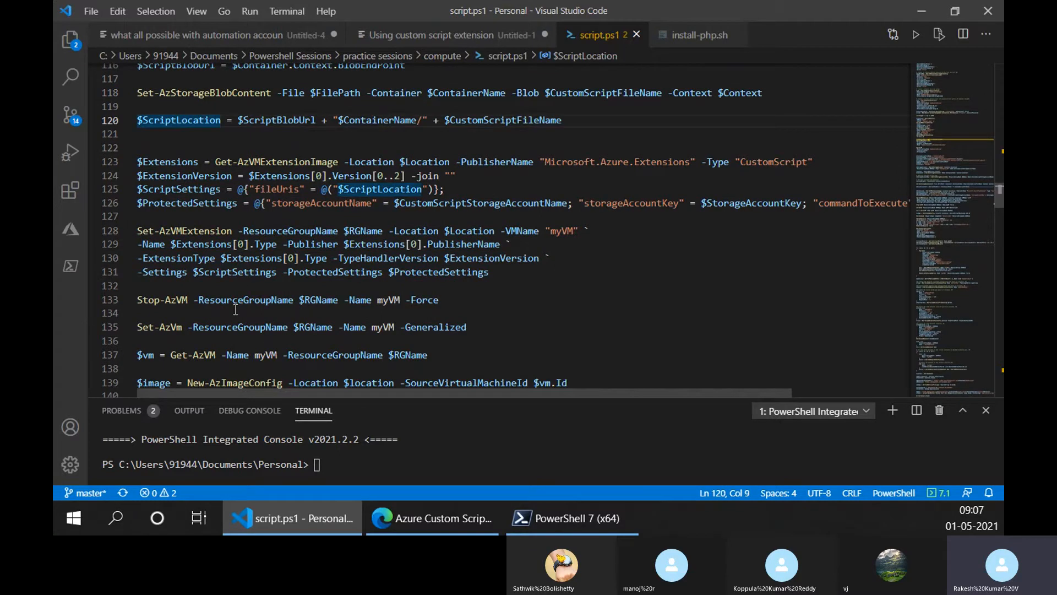
{"action": "scroll", "coordinate": [270, 165], "scroll_direction": "up", "scroll_amount": 1}
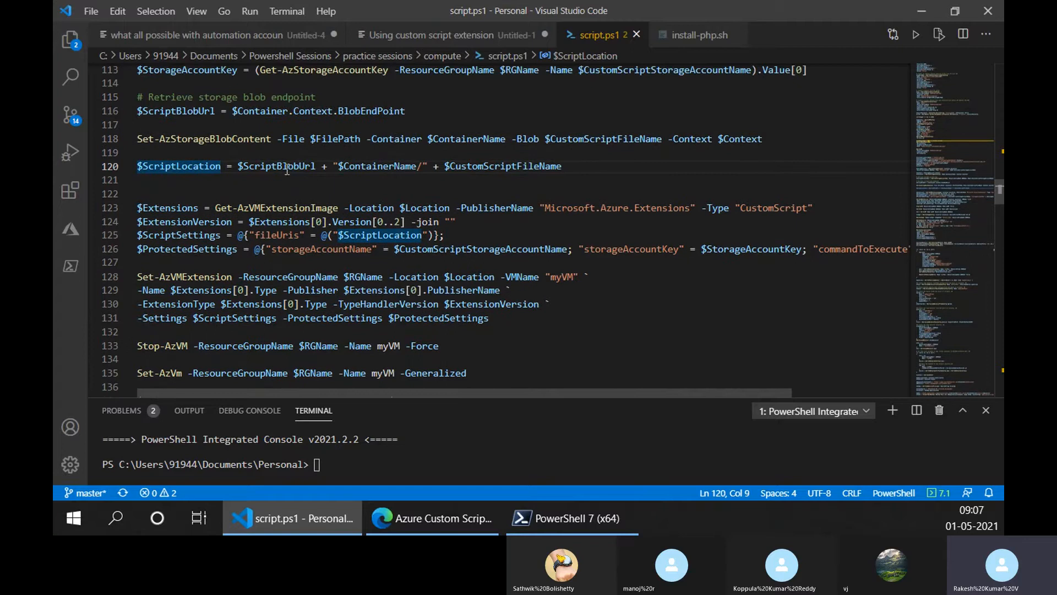
{"action": "left_click", "coordinate": [267, 166]}
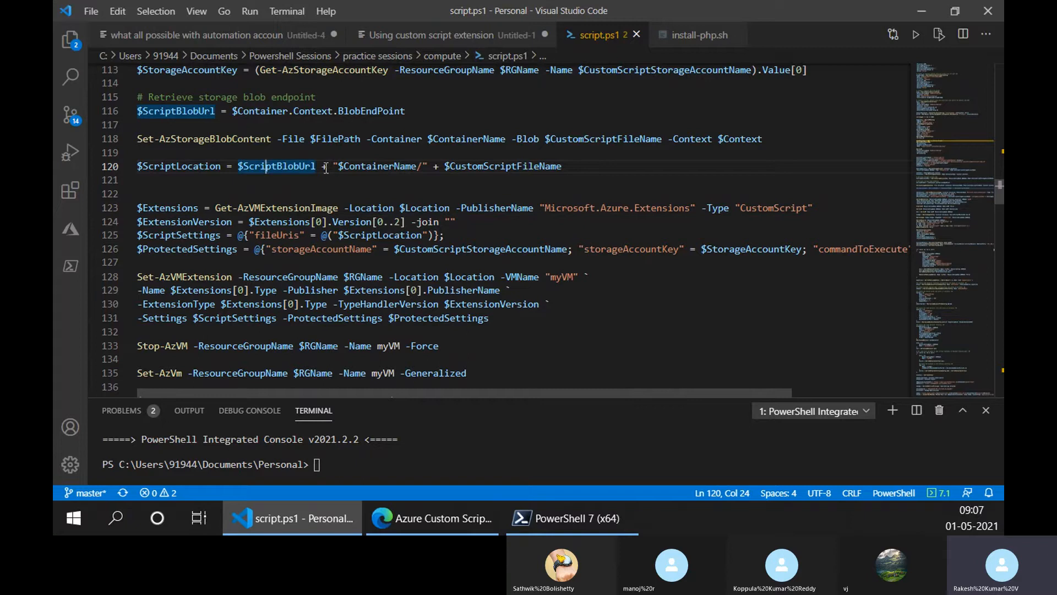
{"action": "double_click", "coordinate": [265, 168]}
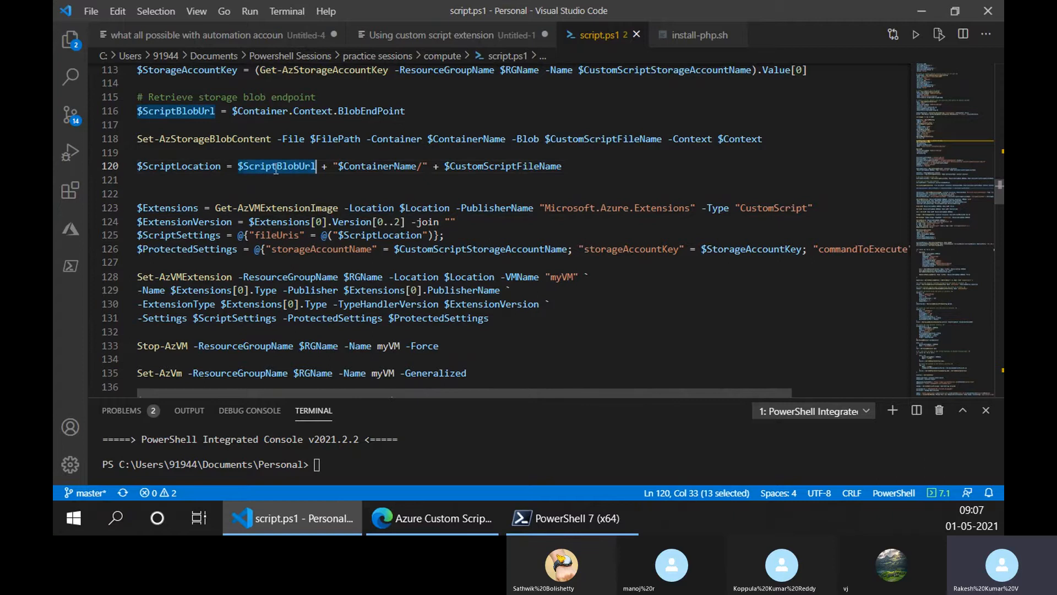
- Highlight $ContainerName and $CustomScriptFileName on line 120, and the whole expression that builds the script location
{"action": "scroll", "coordinate": [248, 143], "scroll_direction": "up", "scroll_amount": 2}
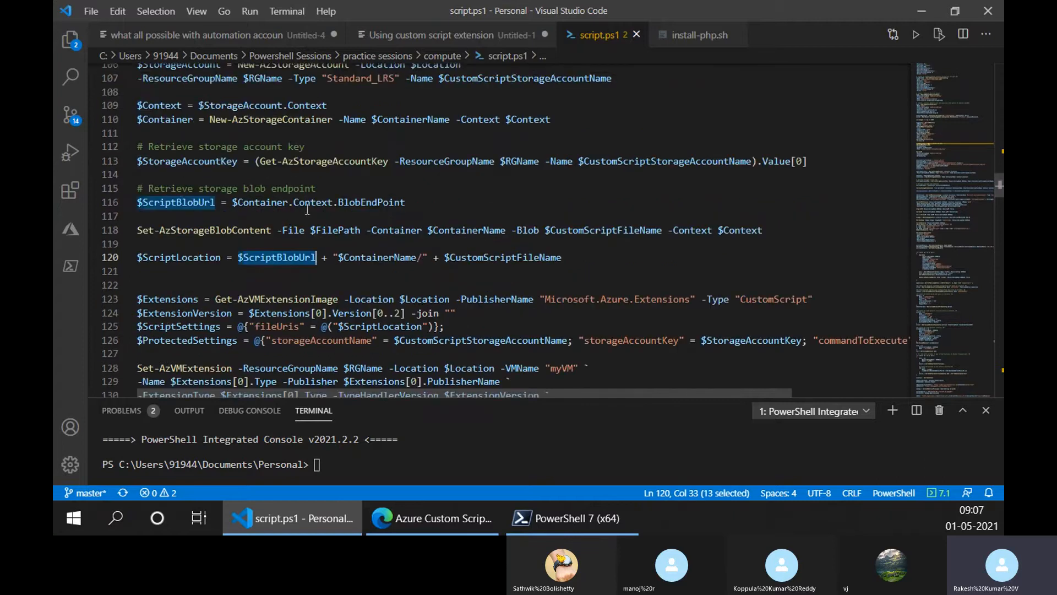
{"action": "left_click", "coordinate": [337, 257]}
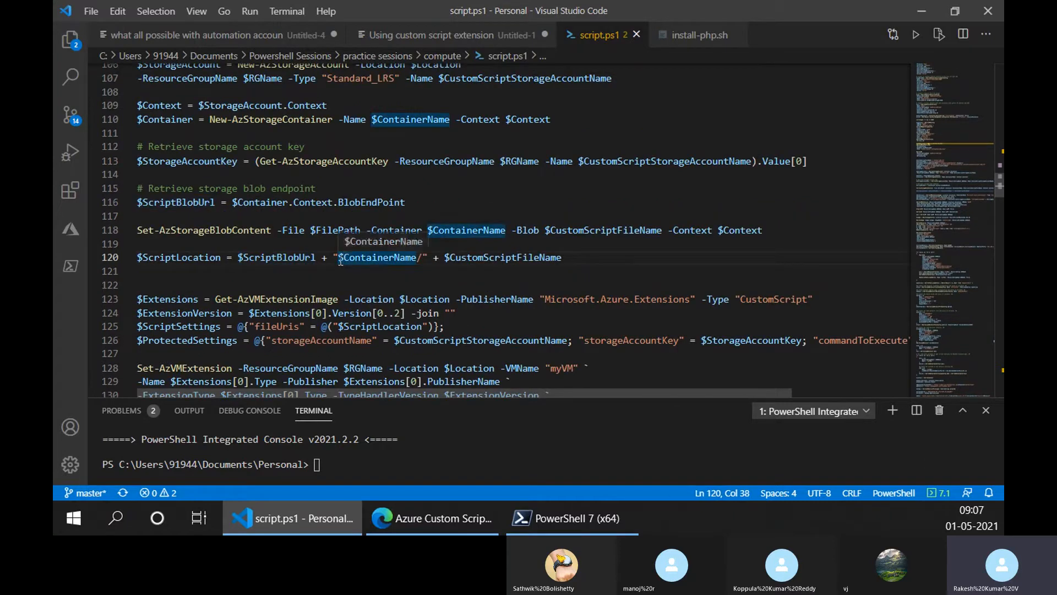
{"action": "left_click_drag", "start_coordinate": [338, 258], "coordinate": [564, 259]}
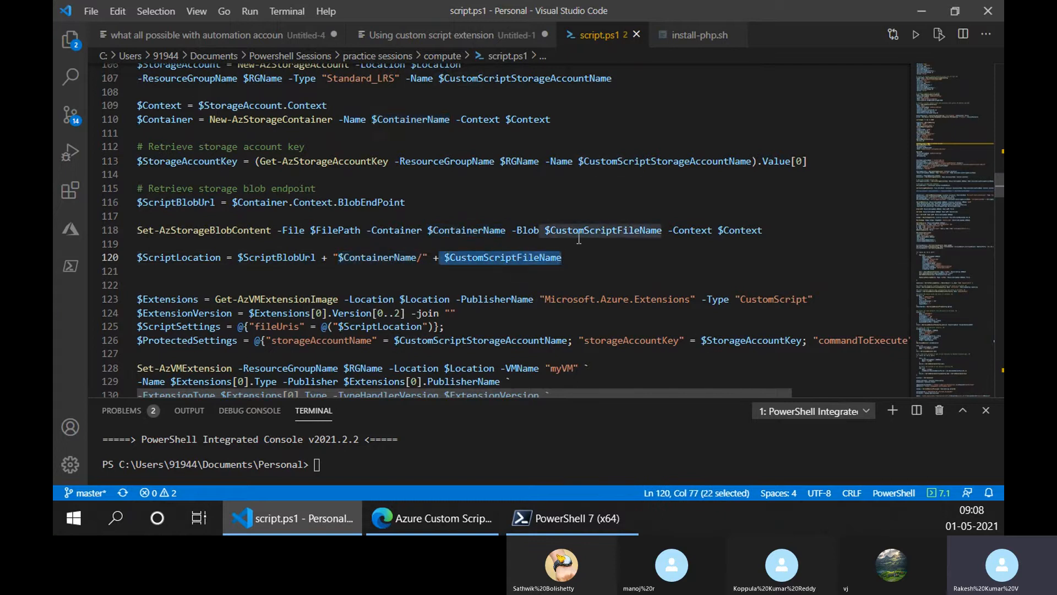
{"action": "scroll", "coordinate": [341, 101], "scroll_direction": "up", "scroll_amount": 1}
{"action": "scroll", "coordinate": [374, 314], "scroll_direction": "down", "scroll_amount": 2}
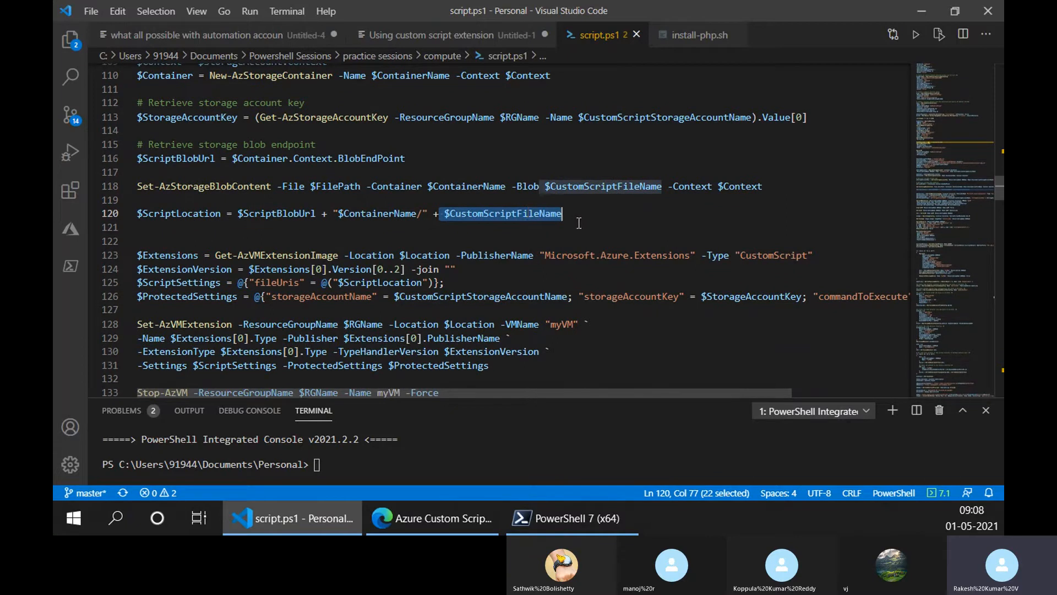
{"action": "left_click_drag", "start_coordinate": [579, 221], "coordinate": [243, 214]}
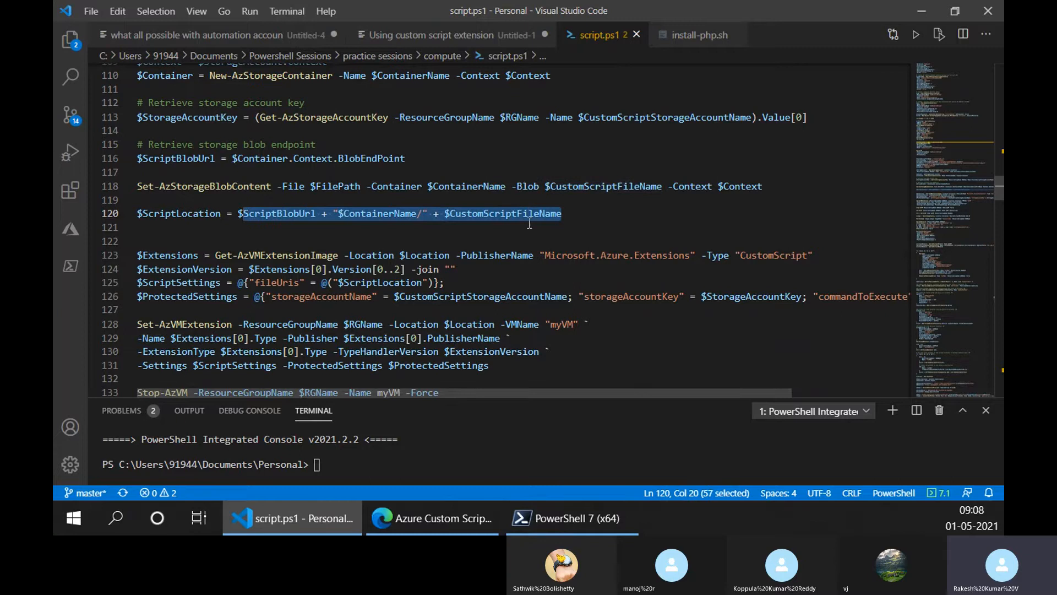
- Highlight the Get-AzVMExtensionImage cmdlet on line 123 and place the cursor in its Microsoft.Azure.Extensions publisher name
{"action": "left_click", "coordinate": [416, 270]}
{"action": "left_click_drag", "start_coordinate": [228, 254], "coordinate": [340, 255]}
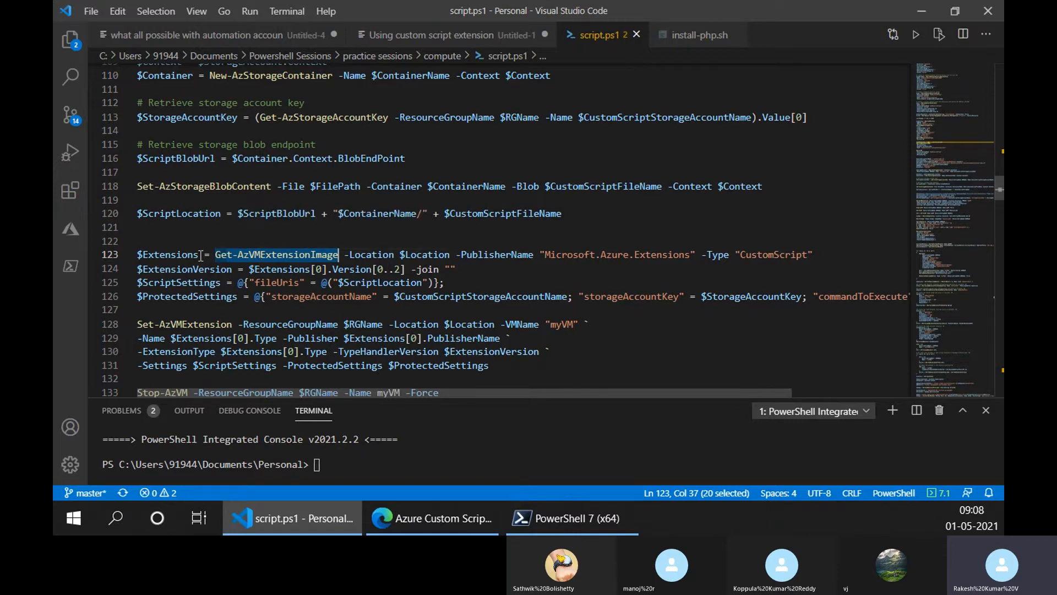
{"action": "left_click", "coordinate": [575, 257]}
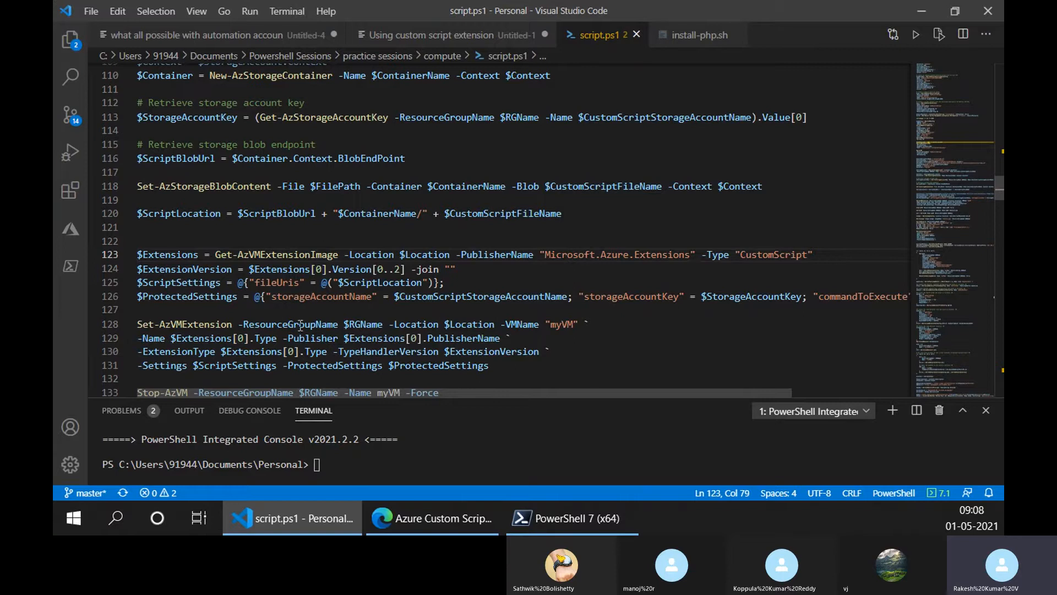
- Highlight the storage account name, $ScriptLocation and $StorageAccountKey values in the settings on lines 125–126, and the location expression on line 120
{"action": "scroll", "coordinate": [409, 350], "scroll_direction": "down", "scroll_amount": 1}
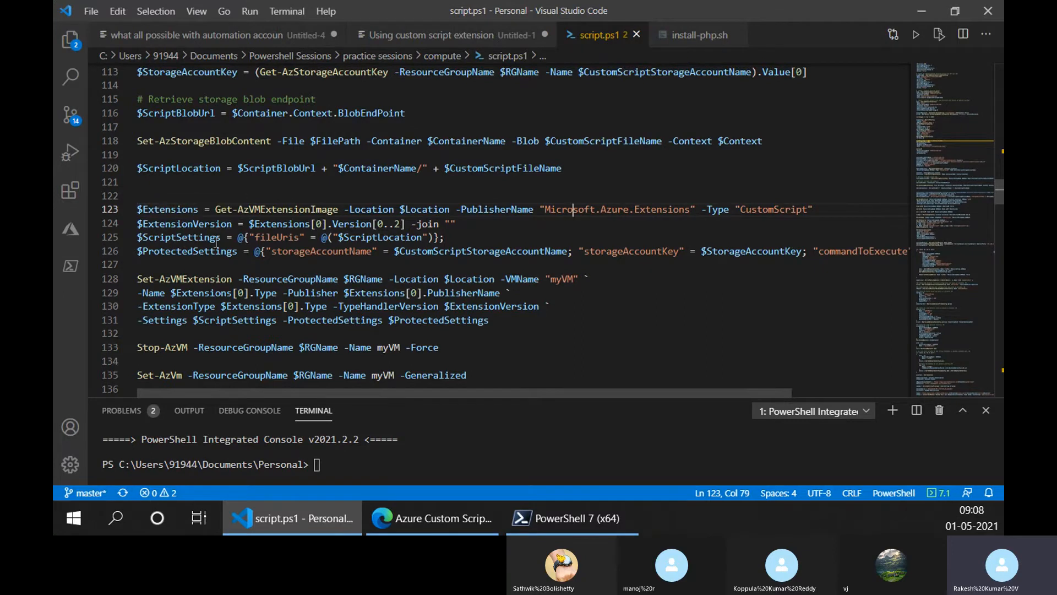
{"action": "left_click_drag", "start_coordinate": [273, 252], "coordinate": [508, 252]}
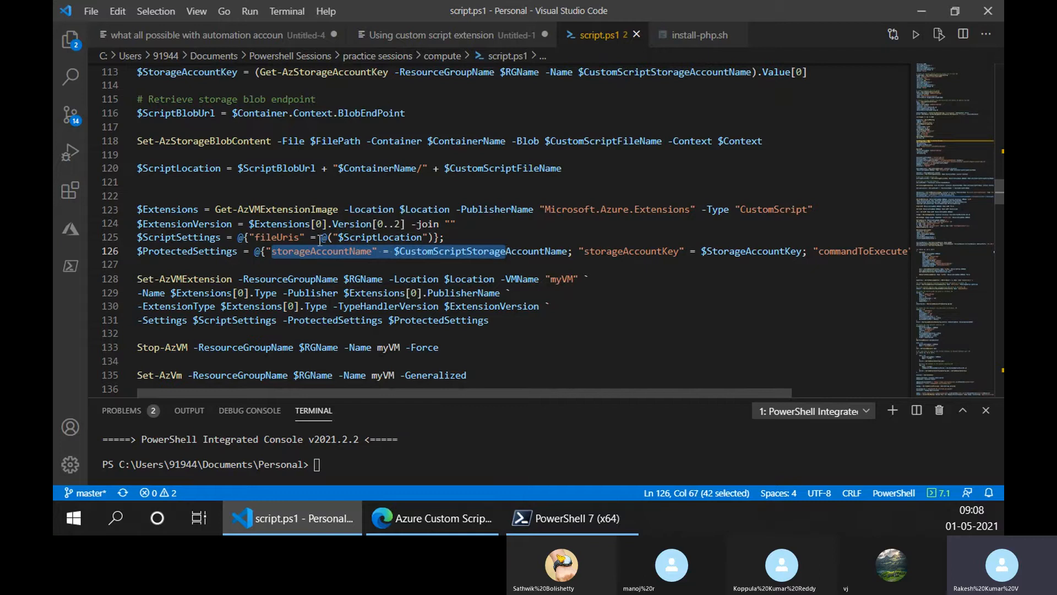
{"action": "double_click", "coordinate": [347, 239]}
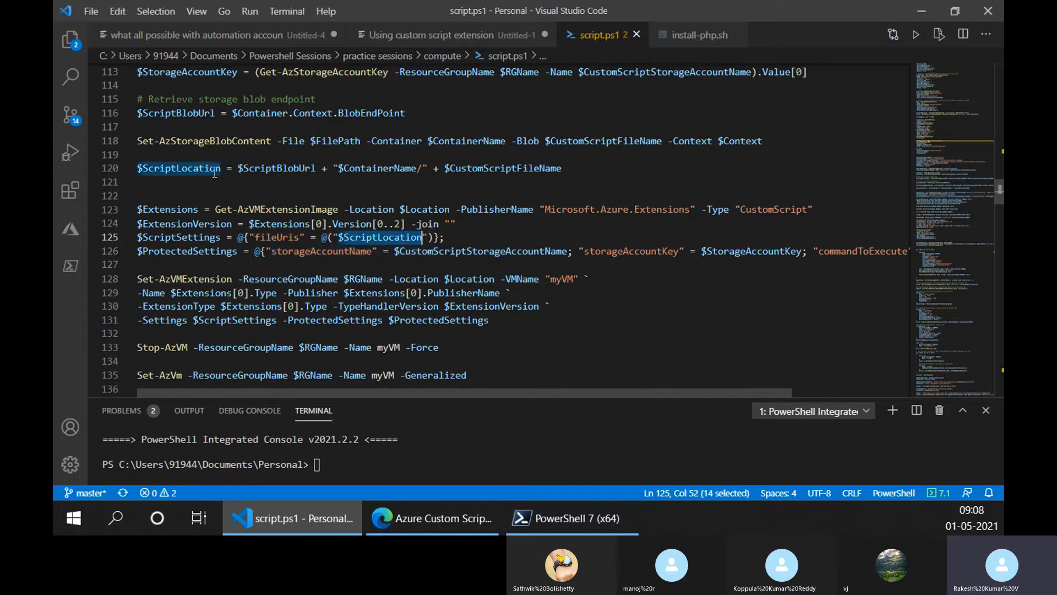
{"action": "left_click_drag", "start_coordinate": [563, 168], "coordinate": [239, 169]}
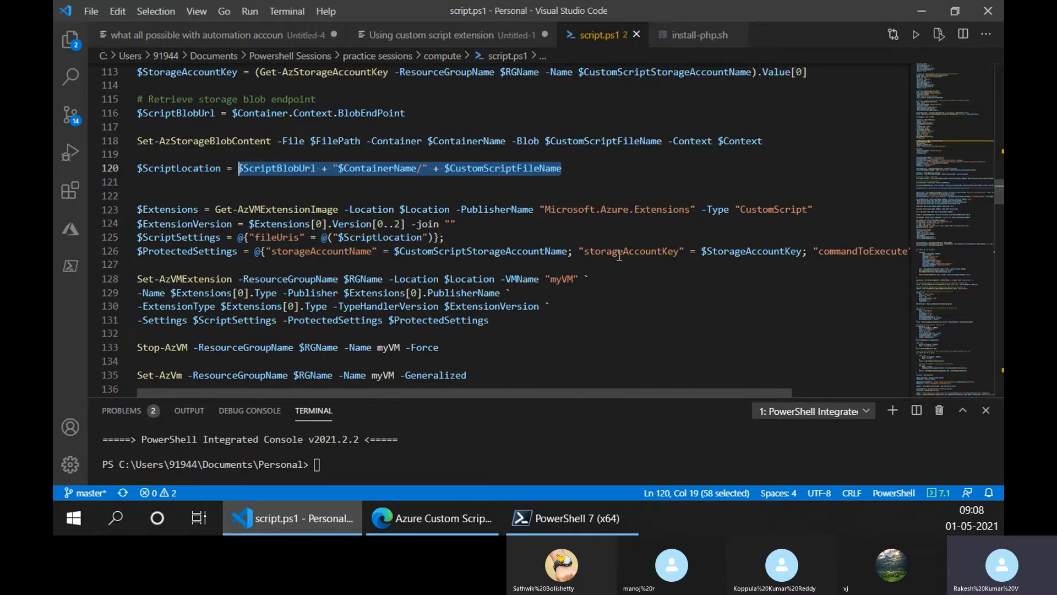
{"action": "left_click_drag", "start_coordinate": [701, 251], "coordinate": [804, 251]}
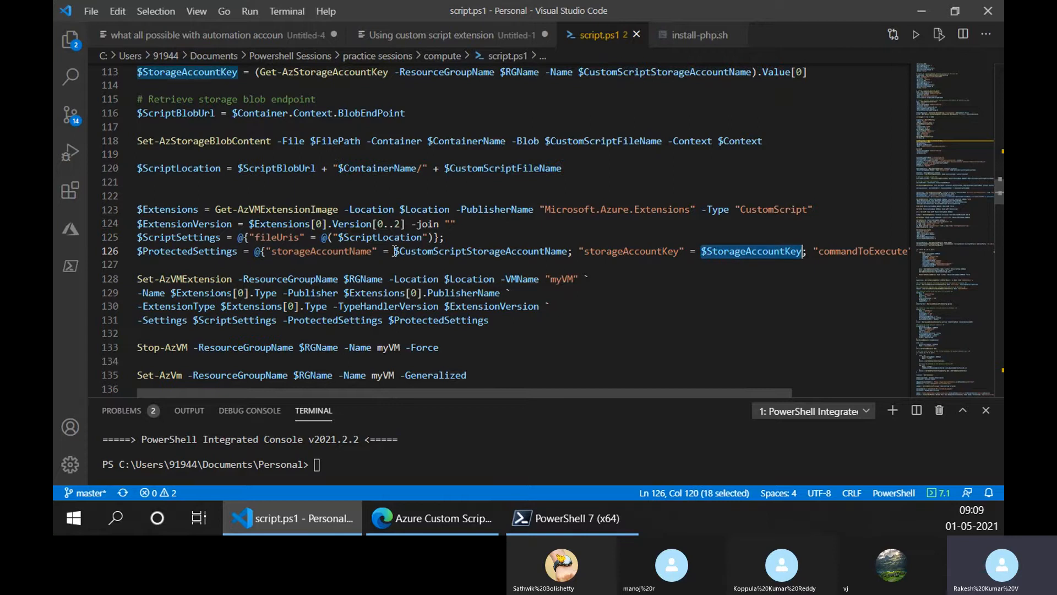
- Highlight the storage account name and key variables on line 126, and the sh $CustomScriptFileName command on line 102
{"action": "left_click_drag", "start_coordinate": [394, 251], "coordinate": [570, 252]}
{"action": "left_click_drag", "start_coordinate": [701, 251], "coordinate": [797, 252]}
{"action": "left_click_drag", "start_coordinate": [728, 393], "coordinate": [513, 383]}
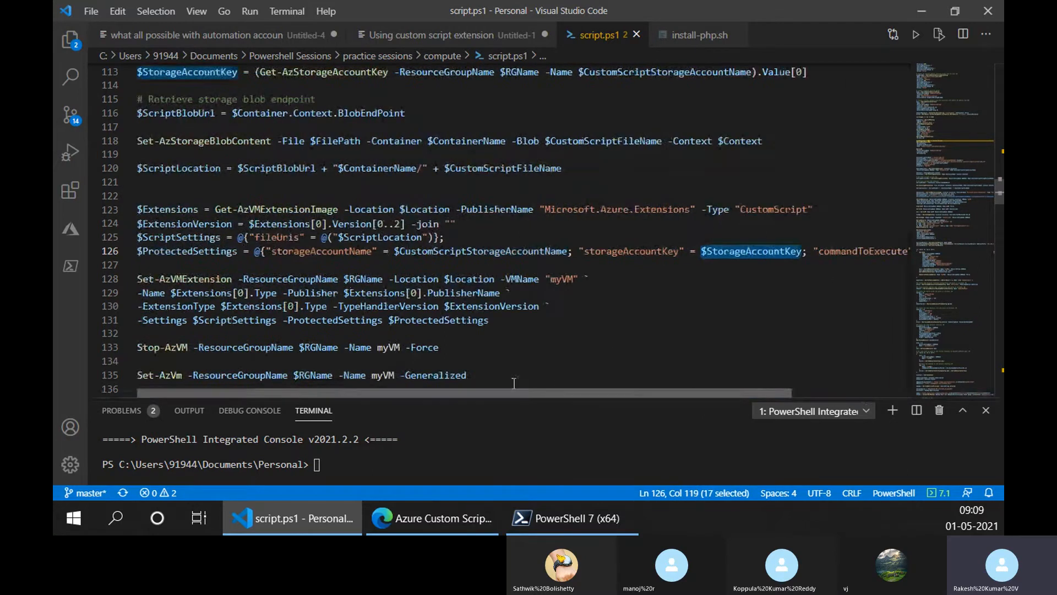
{"action": "scroll", "coordinate": [221, 151], "scroll_direction": "up", "scroll_amount": 3}
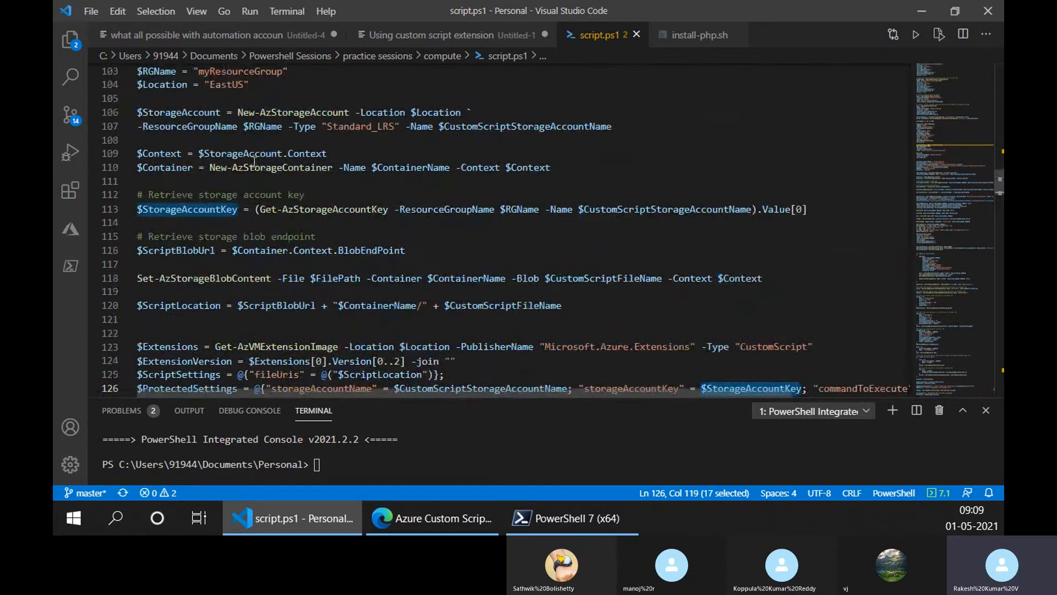
{"action": "scroll", "coordinate": [254, 161], "scroll_direction": "up", "scroll_amount": 3}
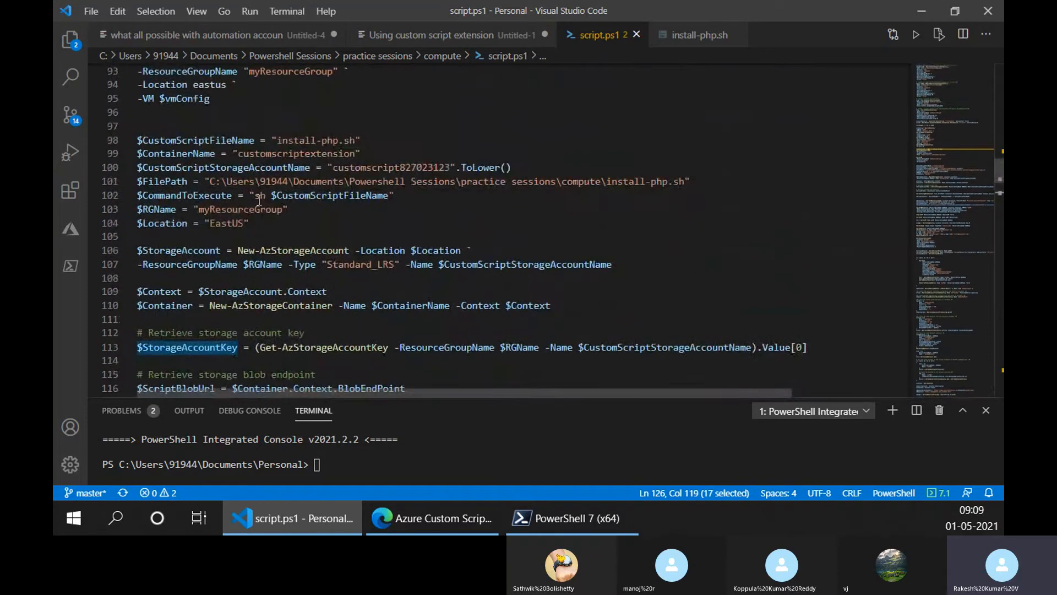
{"action": "left_click_drag", "start_coordinate": [254, 196], "coordinate": [385, 196]}
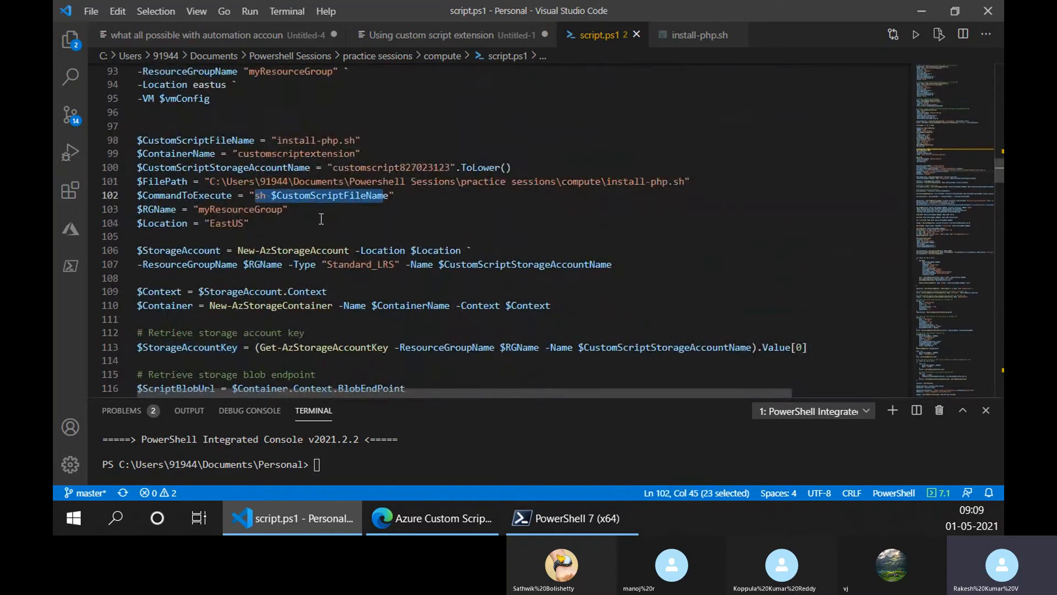
- Highlight the storageAccountName key on line 126 and the Settings and ProtectedSettings arguments on line 131
{"action": "scroll", "coordinate": [355, 206], "scroll_direction": "down", "scroll_amount": 7}
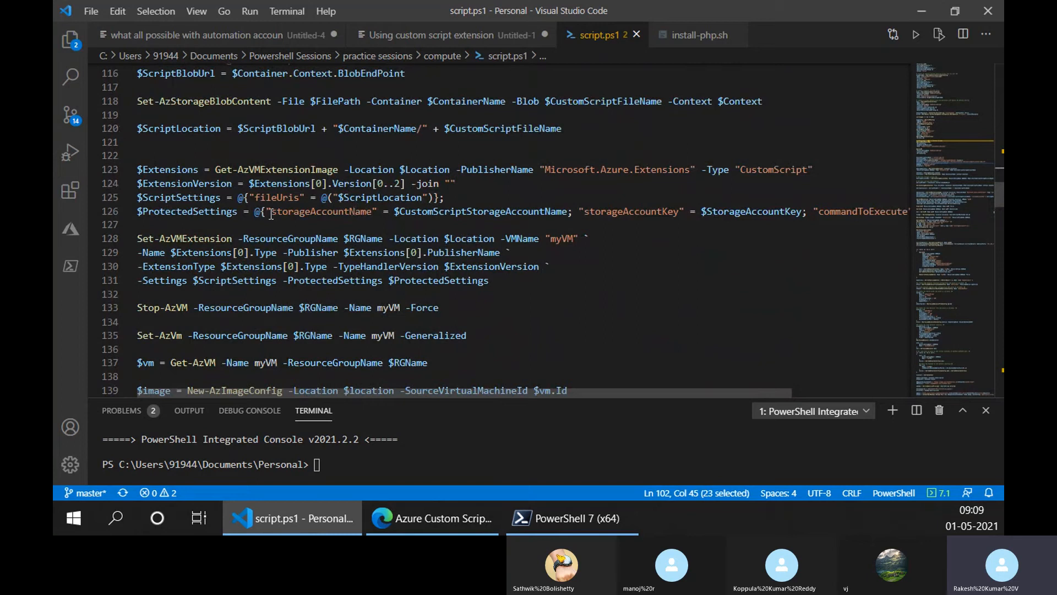
{"action": "left_click_drag", "start_coordinate": [271, 213], "coordinate": [372, 213]}
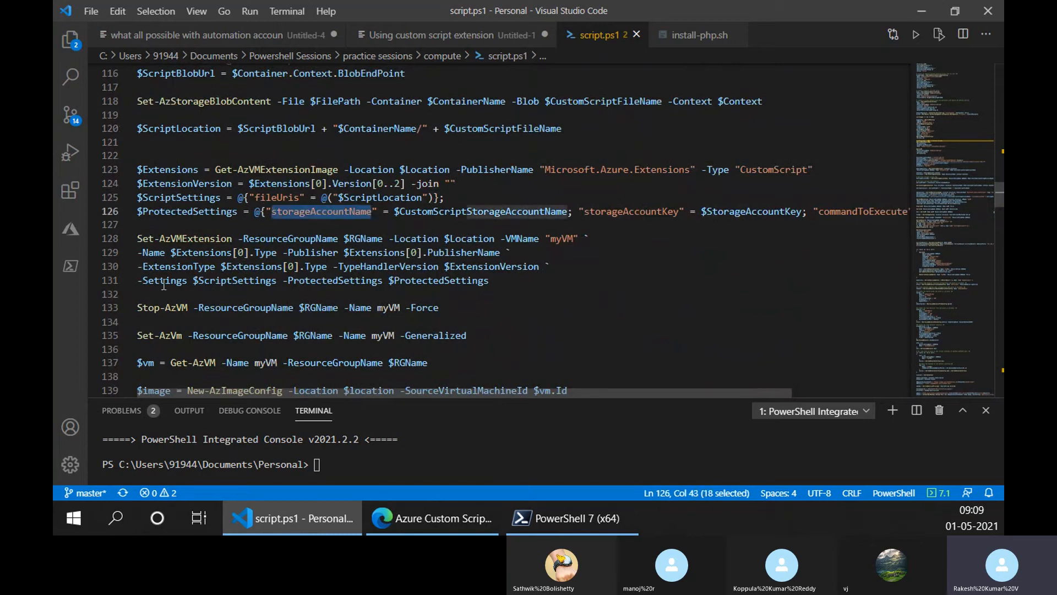
{"action": "left_click_drag", "start_coordinate": [142, 281], "coordinate": [196, 294]}
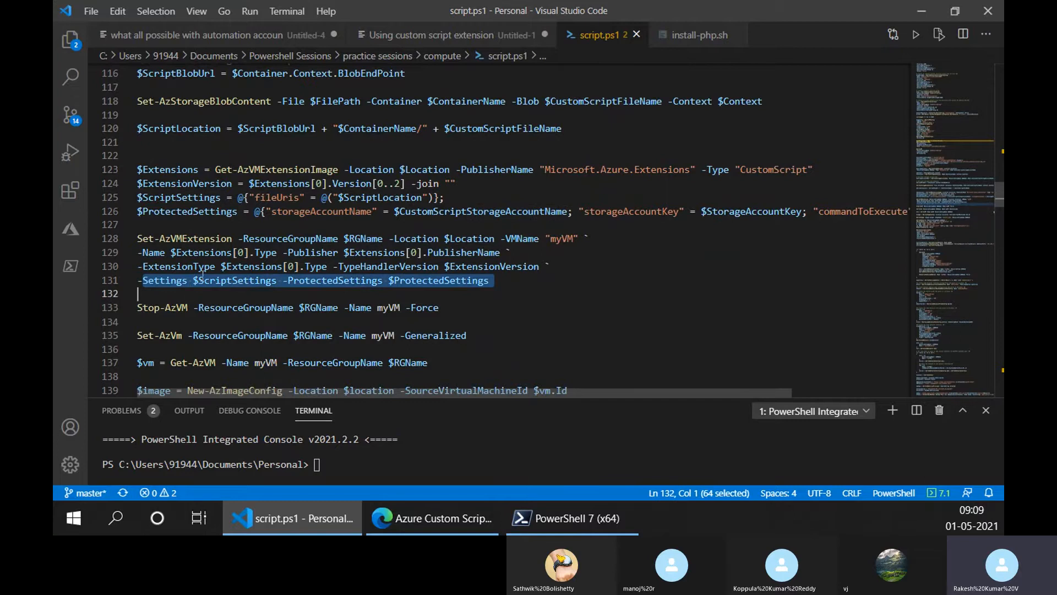
{"action": "left_click", "coordinate": [270, 220]}
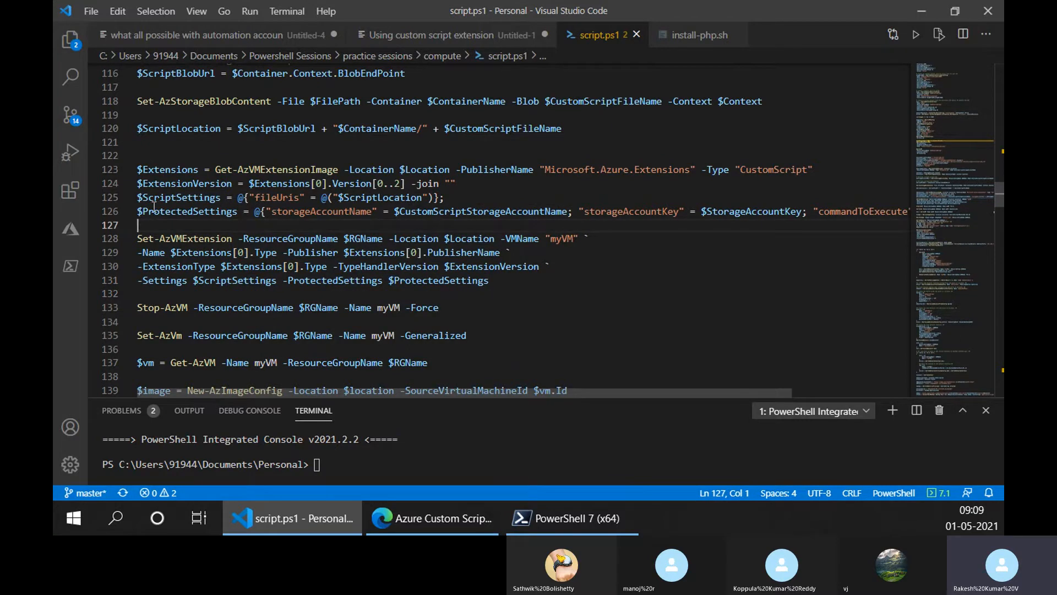
- Highlight the Set-AzVMExtension cmdlet on line 128, the protected settings hashtable on line 126 and the -ProtectedSettings $ProtectedSettings argument on line 131
{"action": "left_click", "coordinate": [242, 238]}
{"action": "left_click", "coordinate": [390, 239]}
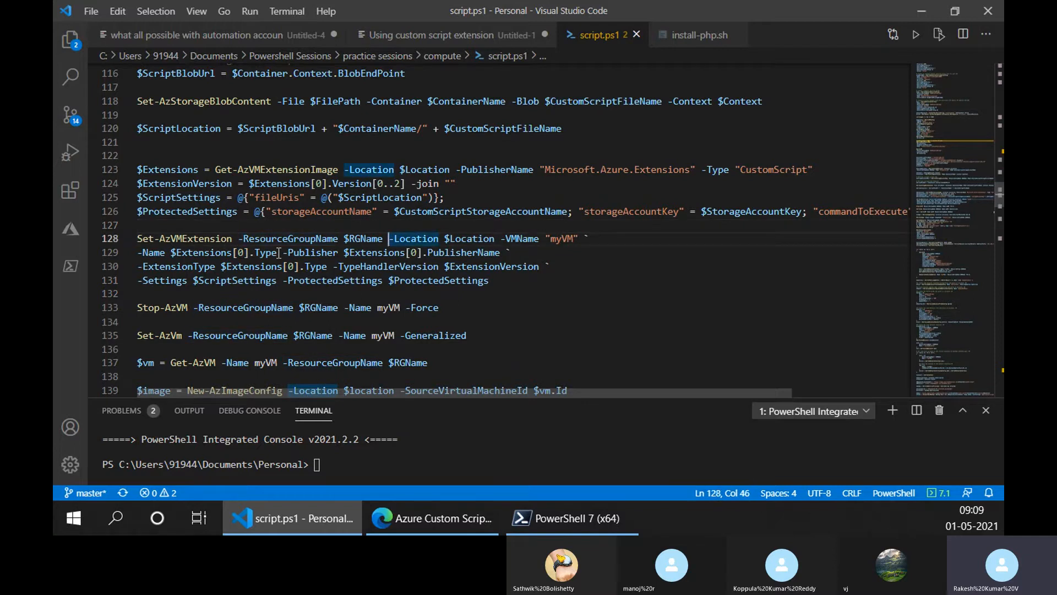
{"action": "left_click_drag", "start_coordinate": [231, 239], "coordinate": [137, 238]}
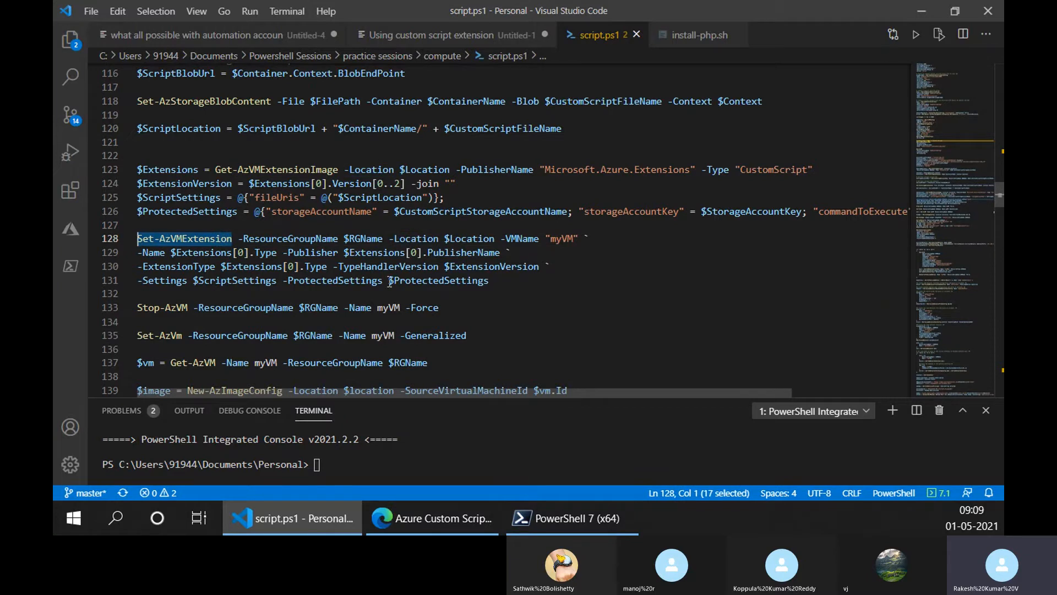
{"action": "left_click_drag", "start_coordinate": [256, 216], "coordinate": [909, 210]}
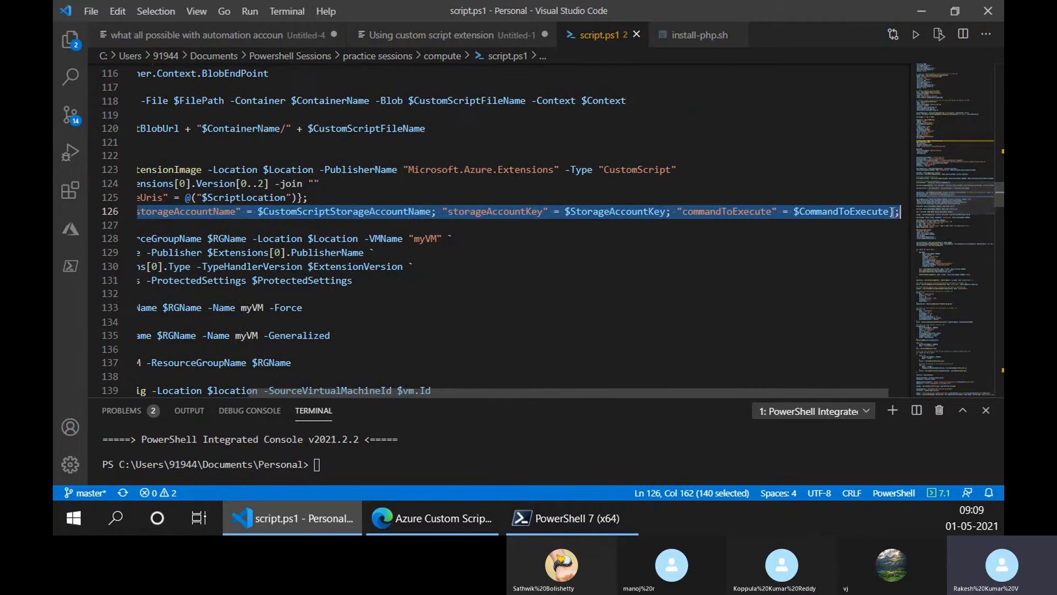
{"action": "left_click_drag", "start_coordinate": [465, 390], "coordinate": [234, 372]}
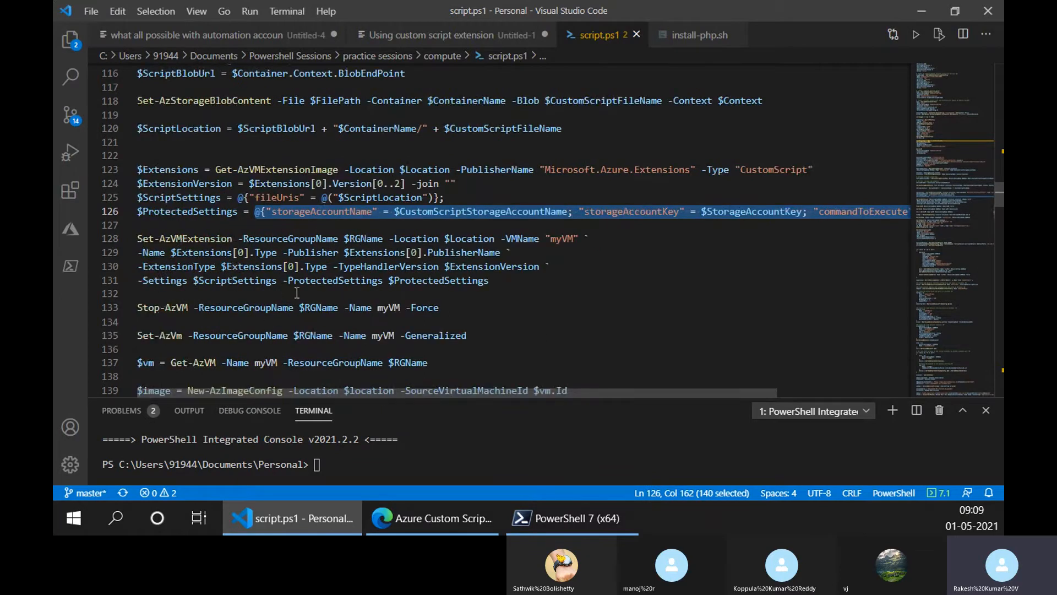
{"action": "left_click_drag", "start_coordinate": [490, 280], "coordinate": [284, 287]}
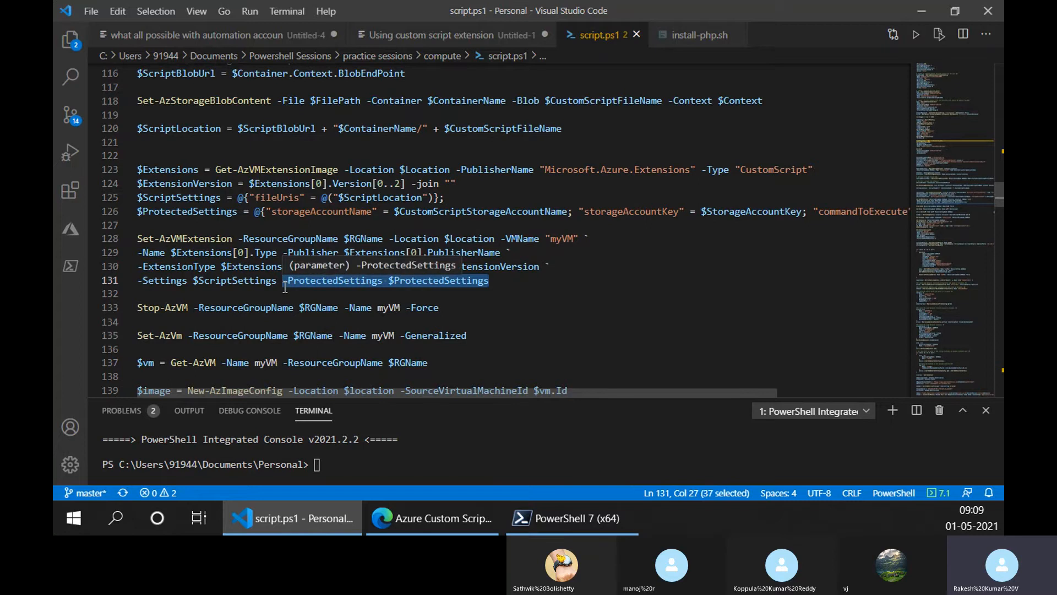
- Duplicate the whole Set-AzVMExtension command from lines 128–131 below the original, separated by a blank line
{"action": "left_click", "coordinate": [140, 240]}
{"action": "left_click", "coordinate": [525, 285], "text": "shift"}
{"action": "key", "text": "ctrl+c"}
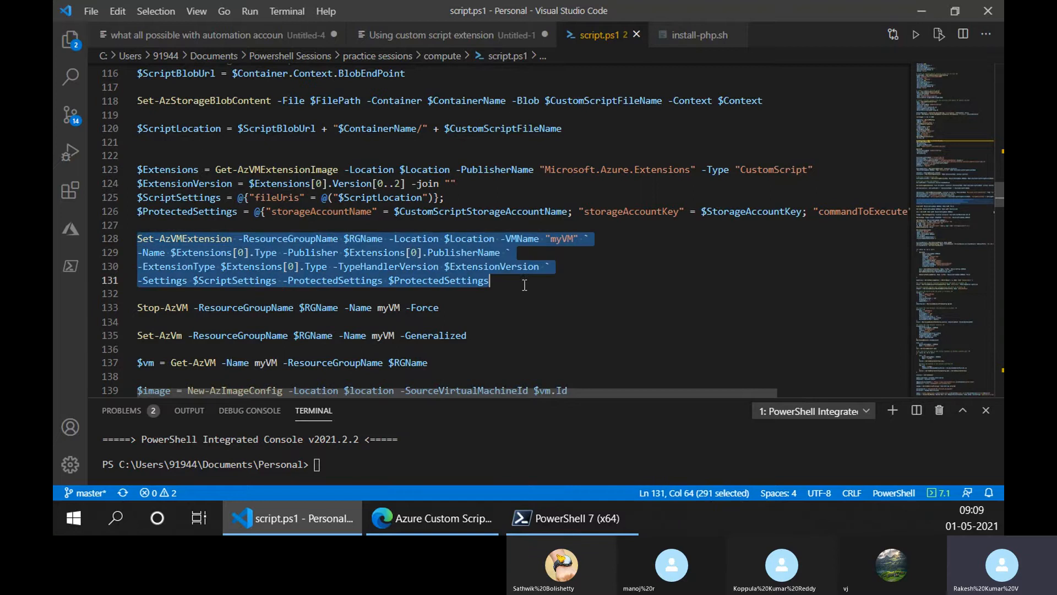
{"action": "left_click", "coordinate": [448, 299]}
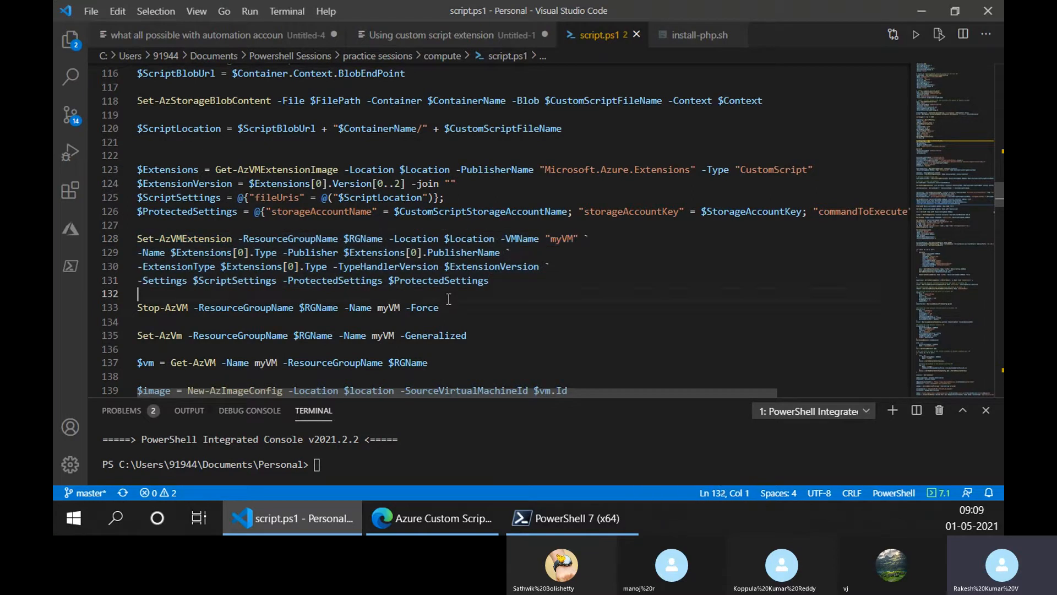
{"action": "key", "text": "Return"}
{"action": "key", "text": "Return"}
{"action": "key", "text": "ctrl+v"}
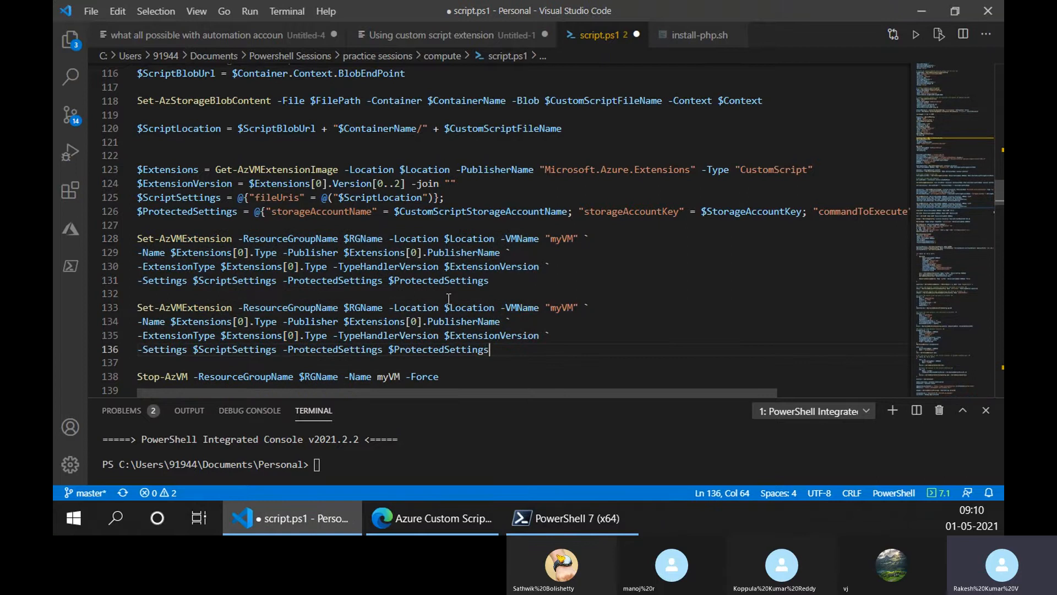
- Replace -ProtectedSettings $ProtectedSettings in the duplicated command with -storageAccountName $CustomScriptStorageAccountName, reusing the names from line 126
{"action": "double_click", "coordinate": [272, 213]}
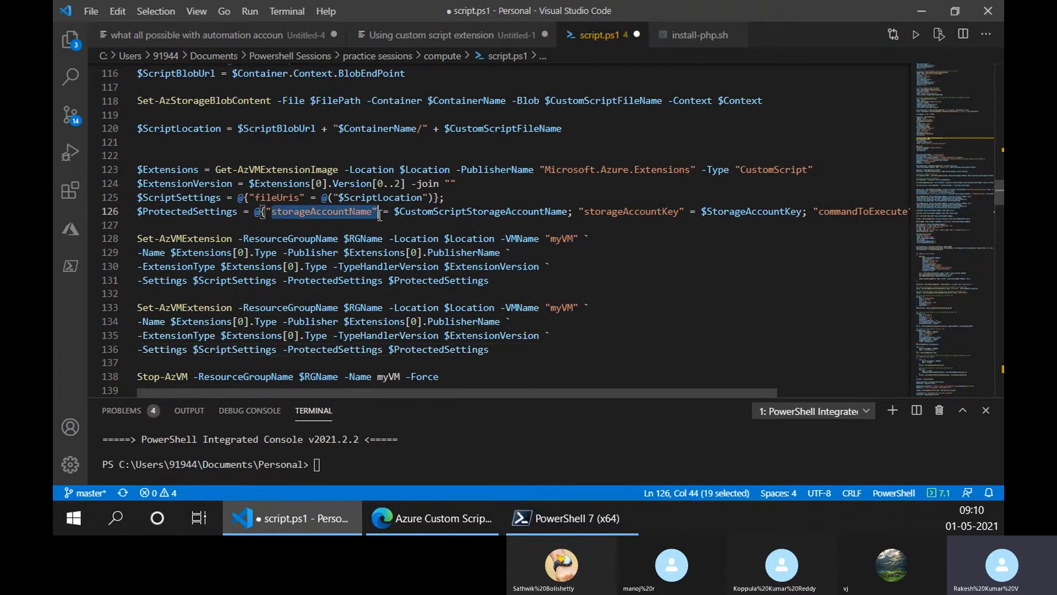
{"action": "key", "text": "ctrl+c"}
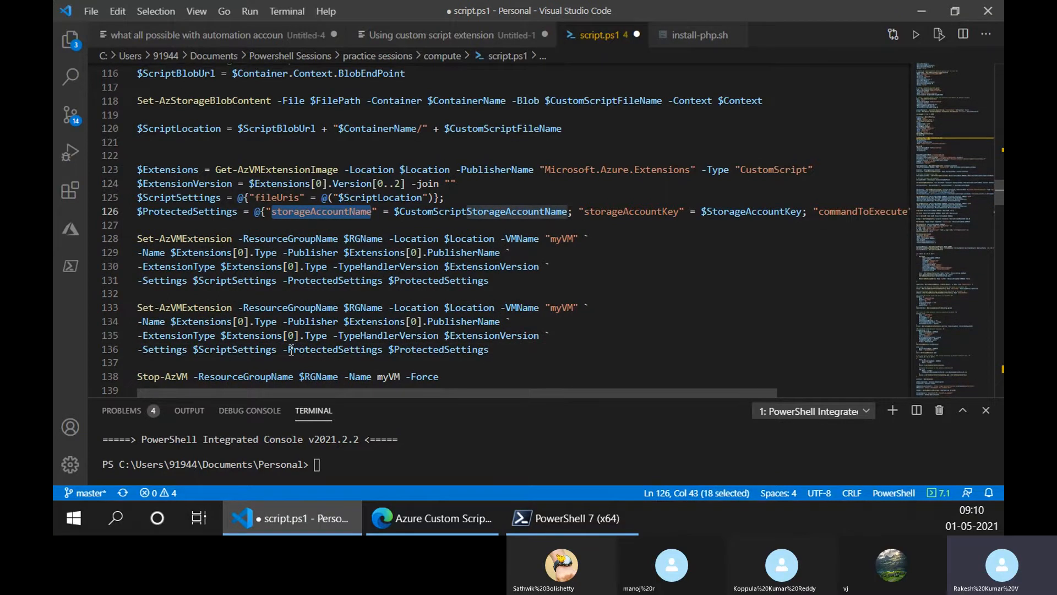
{"action": "left_click_drag", "start_coordinate": [289, 349], "coordinate": [383, 349]}
{"action": "key", "text": "ctrl+v"}
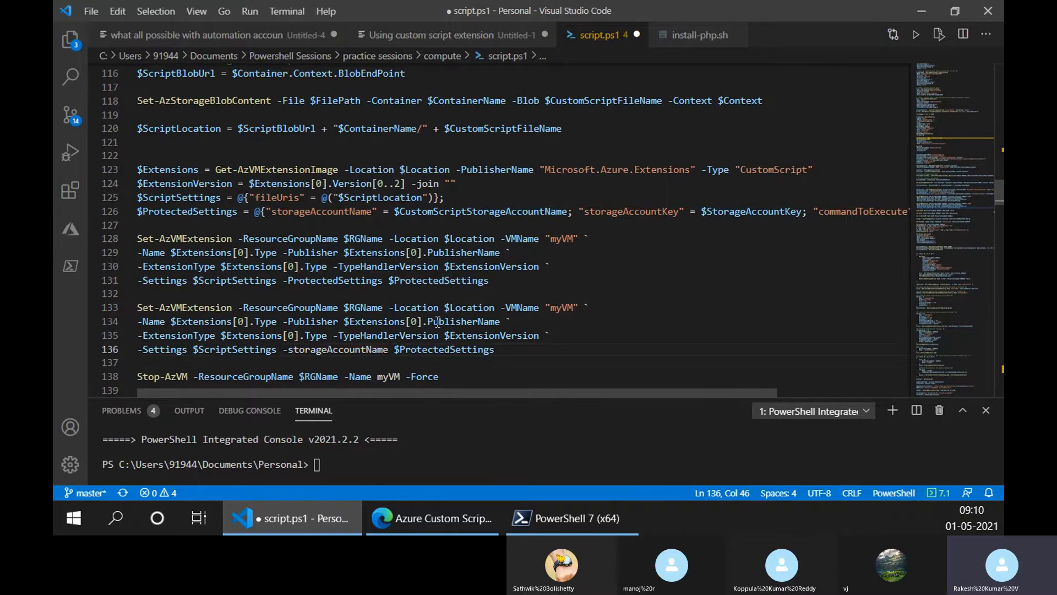
{"action": "left_click_drag", "start_coordinate": [395, 212], "coordinate": [568, 211]}
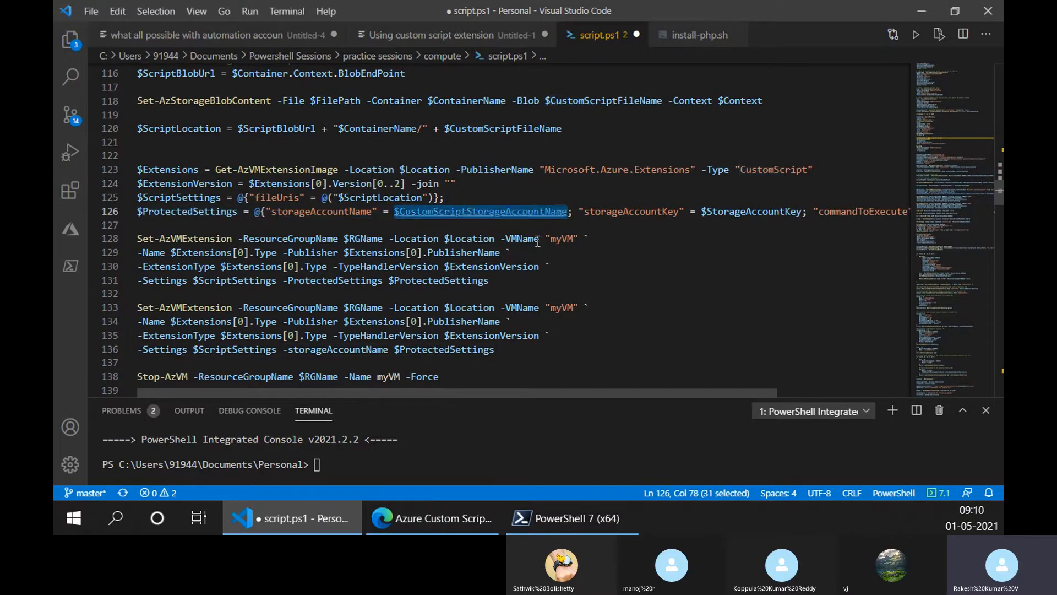
{"action": "double_click", "coordinate": [397, 352]}
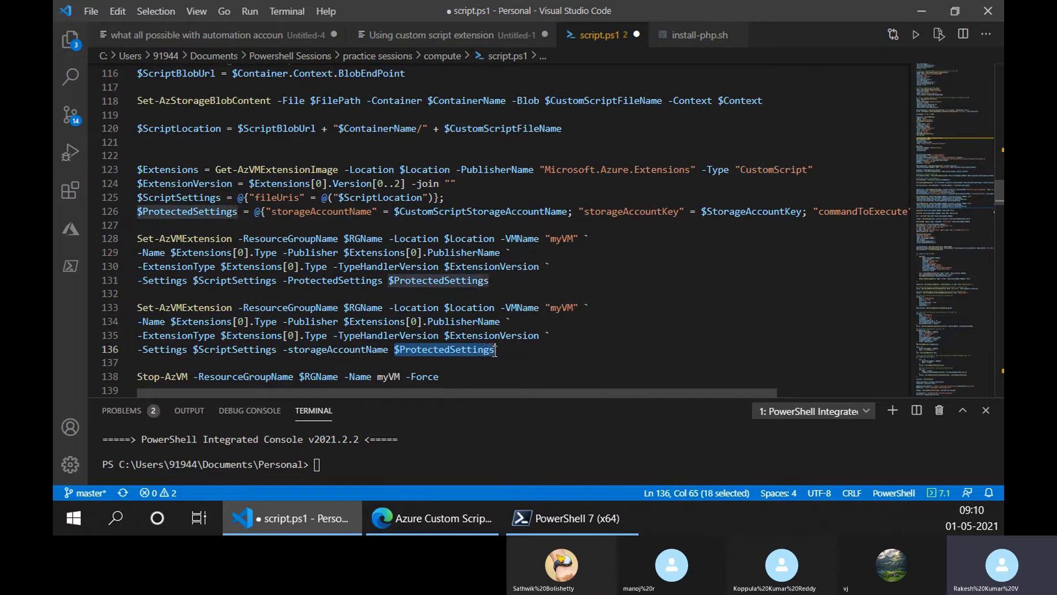
{"action": "key", "text": "ctrl+v"}
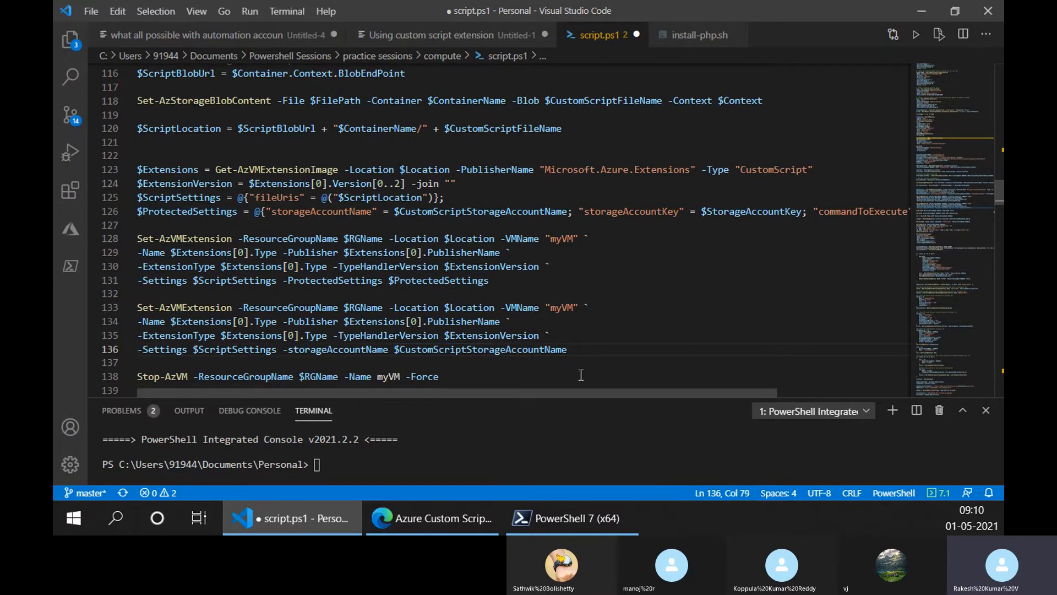
- Continue the duplicated command with a backtick onto a new line and add -storageAccountKey $StorageAccountKey
{"action": "type", "text": "`"}
{"action": "key", "text": "Return"}
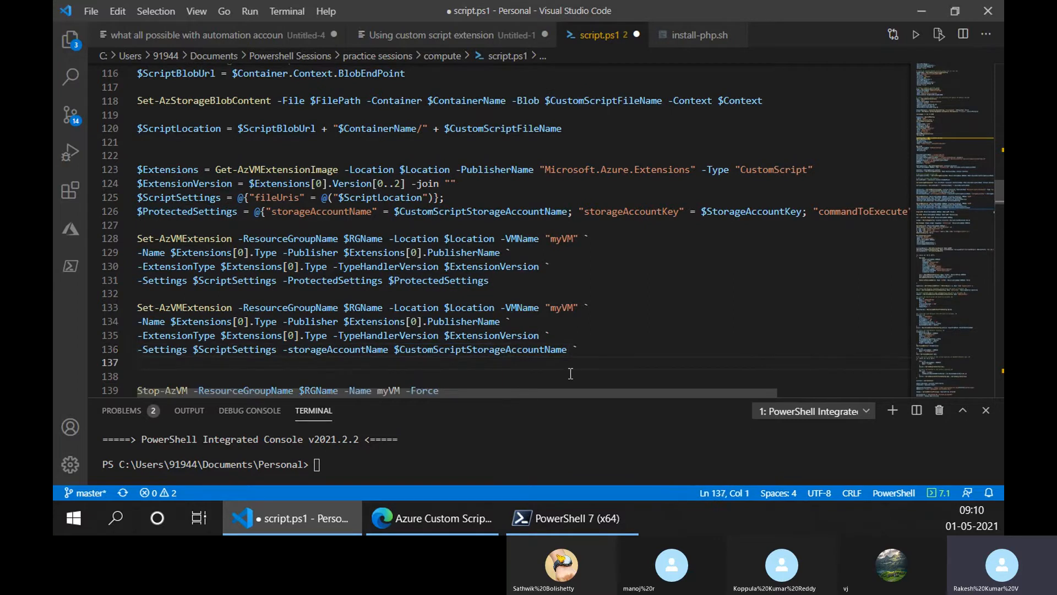
{"action": "type", "text": "-"}
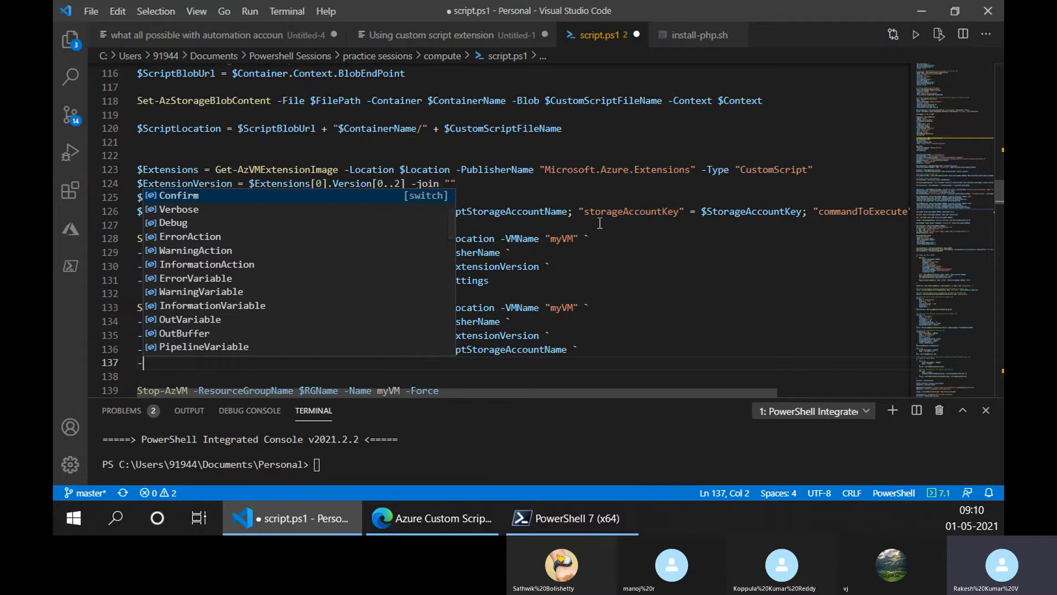
{"action": "left_click_drag", "start_coordinate": [585, 213], "coordinate": [658, 216]}
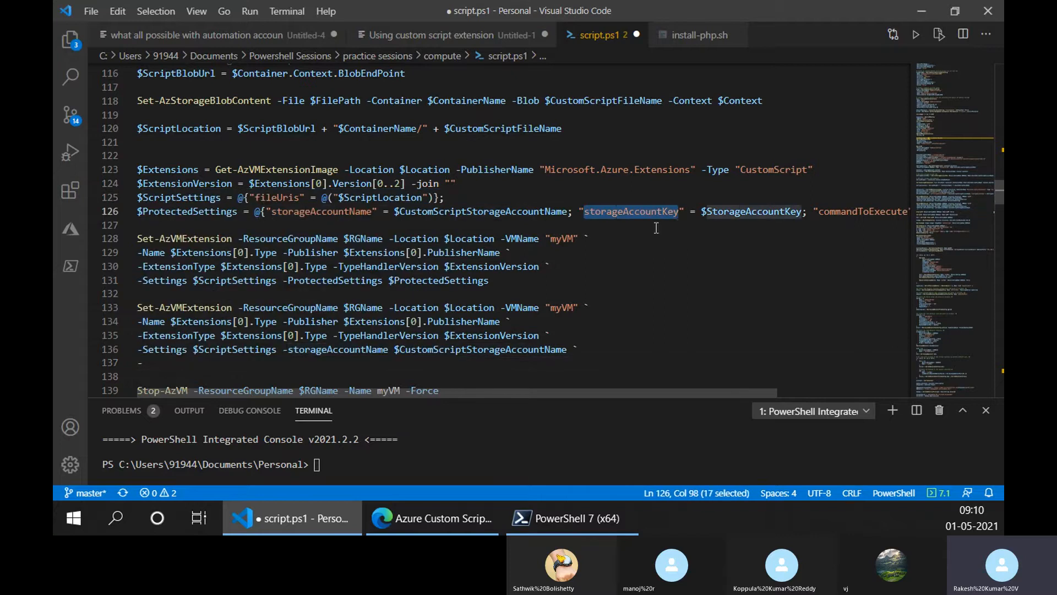
{"action": "left_click", "coordinate": [303, 364]}
{"action": "key", "text": "ctrl+v"}
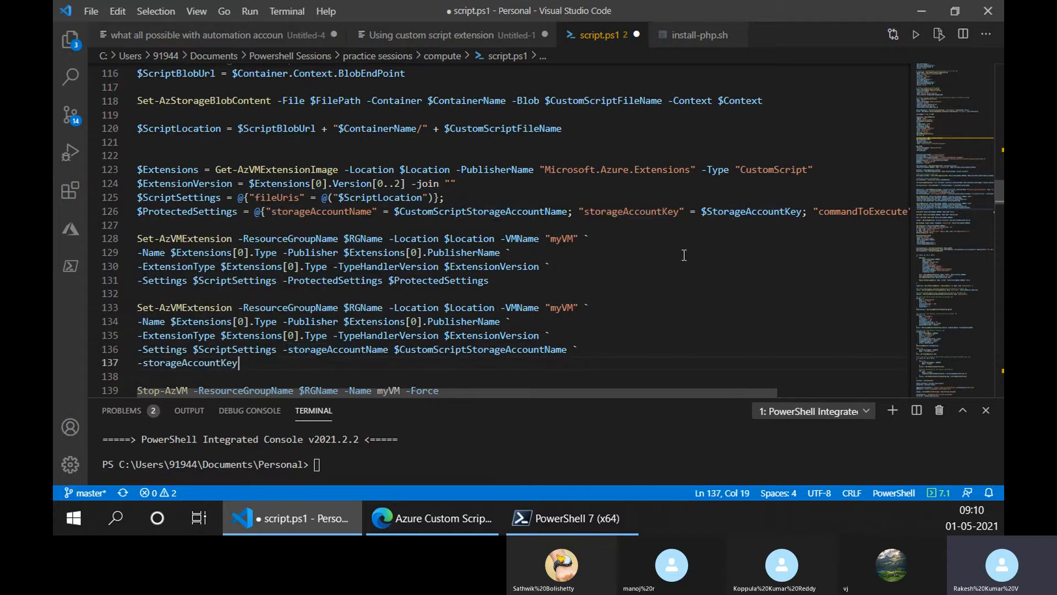
{"action": "left_click_drag", "start_coordinate": [701, 212], "coordinate": [804, 213]}
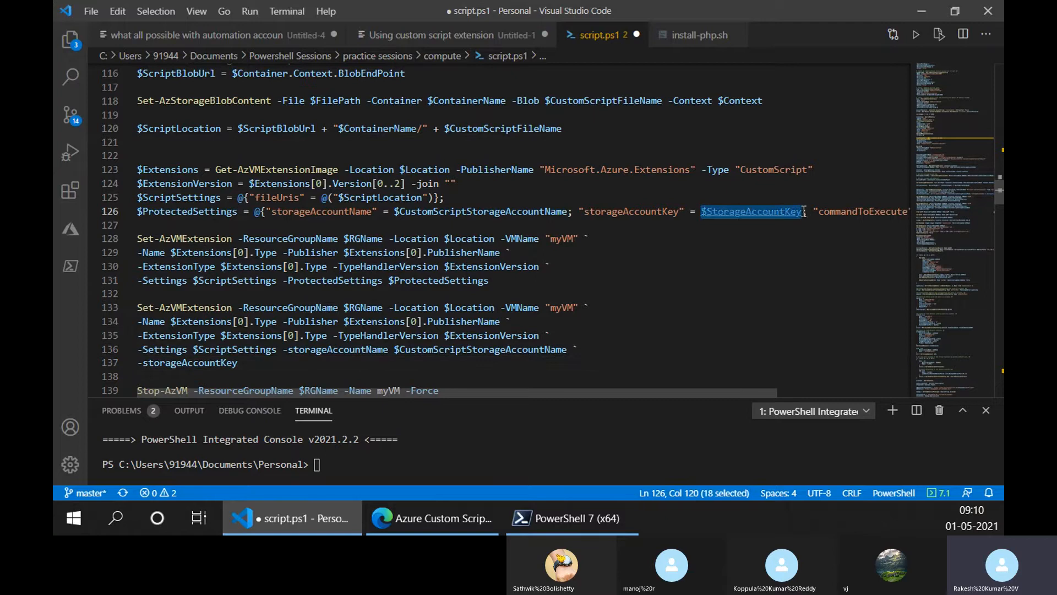
{"action": "left_click", "coordinate": [307, 362]}
{"action": "key", "text": "ctrl+v"}
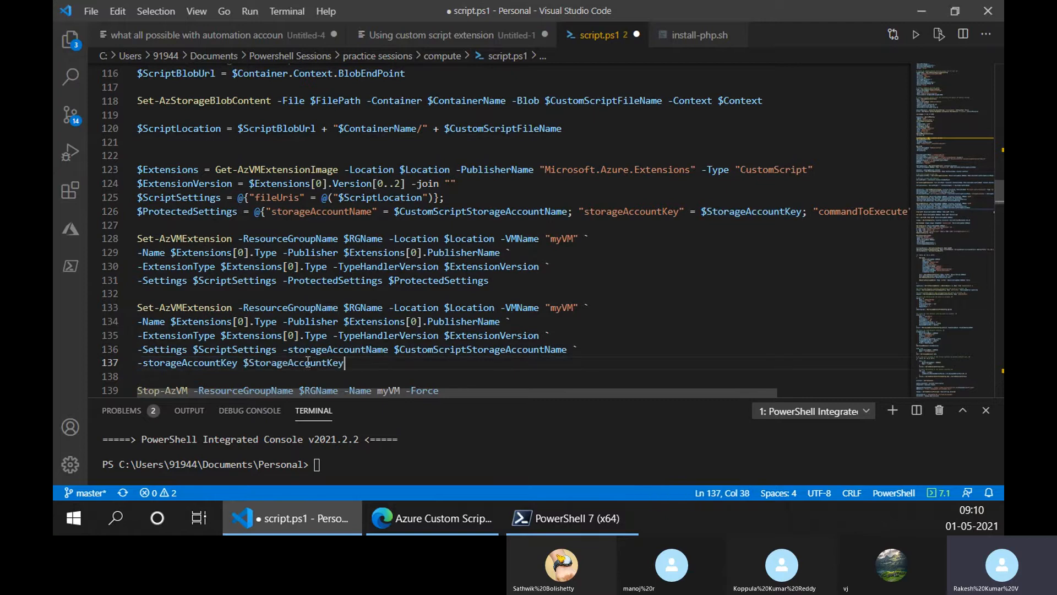
- Append -commandToExecute $CommandToExecute to line 137, copying the parameter name and variable from the protected settings hashtable on line 126
{"action": "type", "text": "-"}
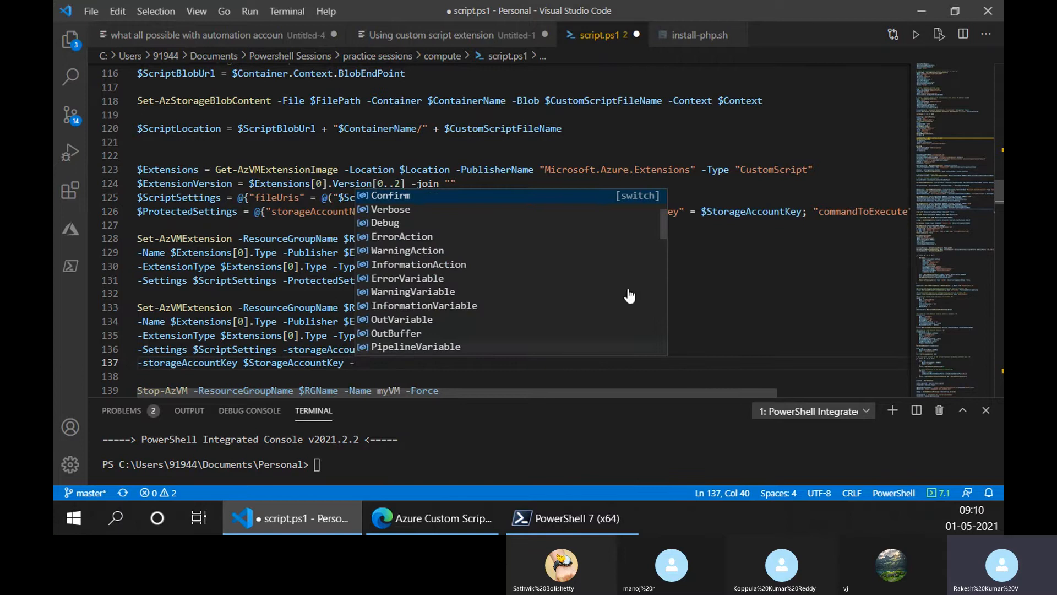
{"action": "left_click", "coordinate": [819, 212]}
{"action": "double_click", "coordinate": [819, 211]}
{"action": "scroll", "coordinate": [819, 211], "scroll_direction": "right", "scroll_amount": 3}
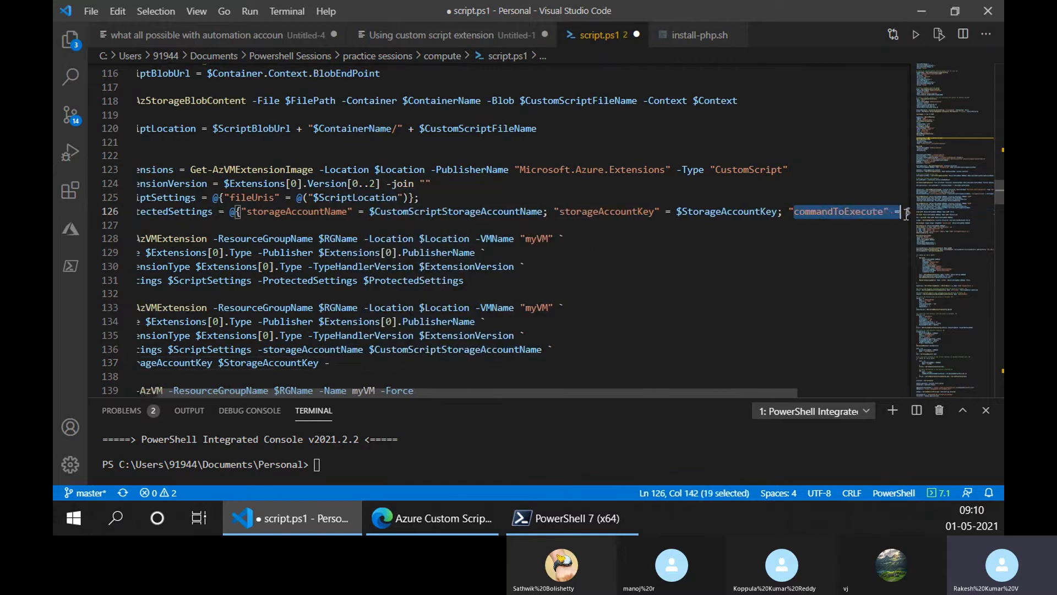
{"action": "key", "text": "ctrl+c"}
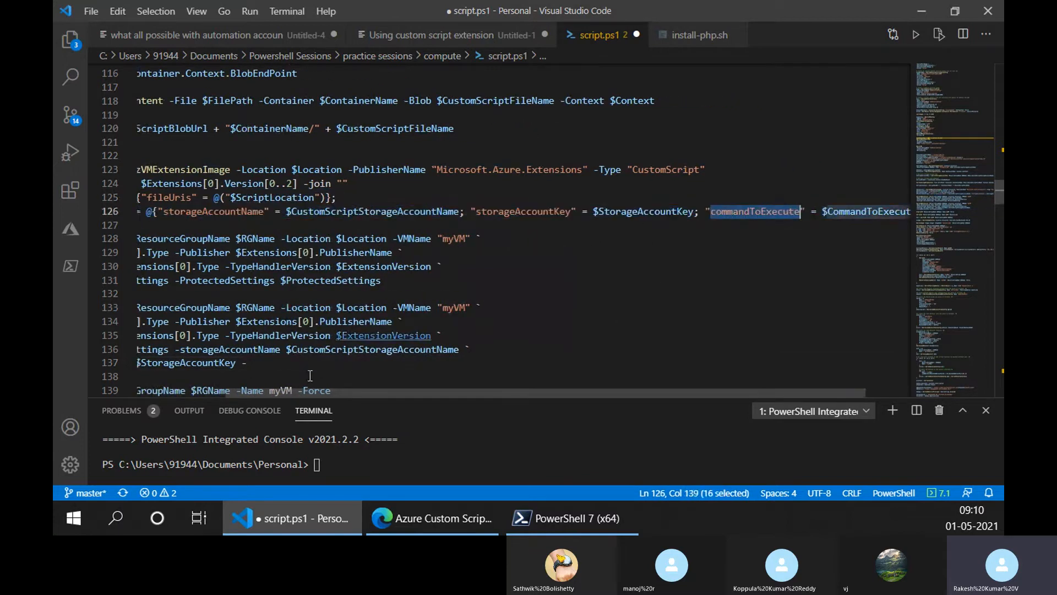
{"action": "left_click", "coordinate": [309, 362]}
{"action": "key", "text": "ctrl+v"}
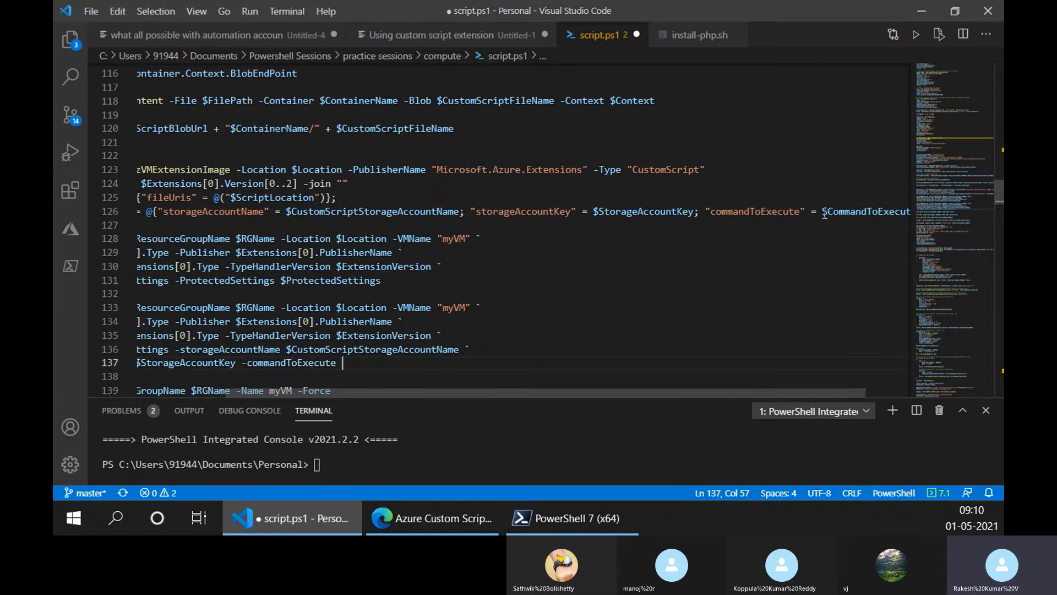
{"action": "left_click_drag", "start_coordinate": [823, 211], "coordinate": [924, 213]}
{"action": "key", "text": "shift+Left"}
{"action": "key", "text": "shift+Left"}
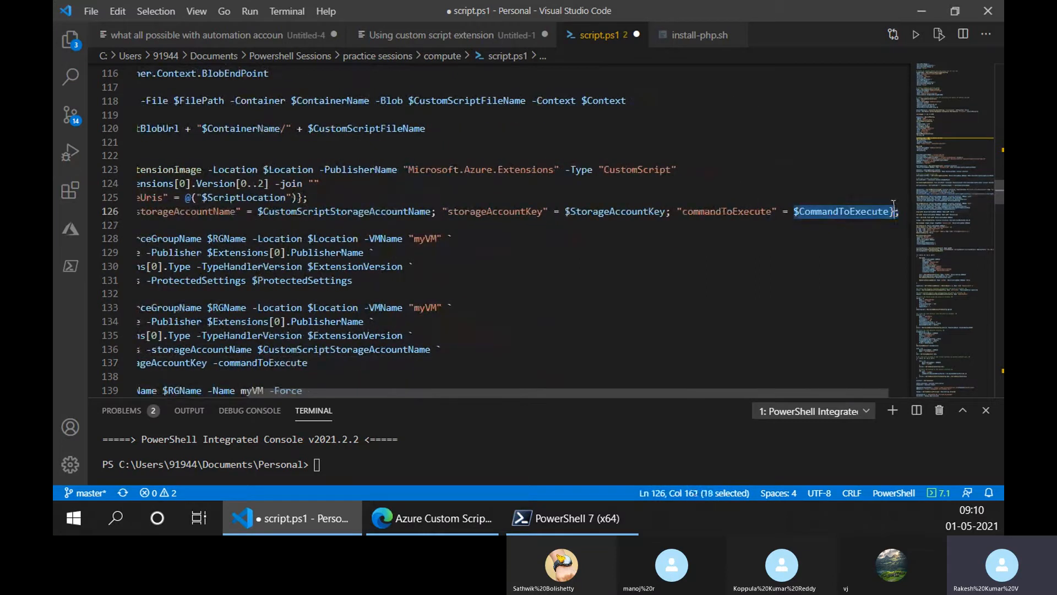
{"action": "key", "text": "ctrl+c"}
{"action": "left_click", "coordinate": [369, 363]}
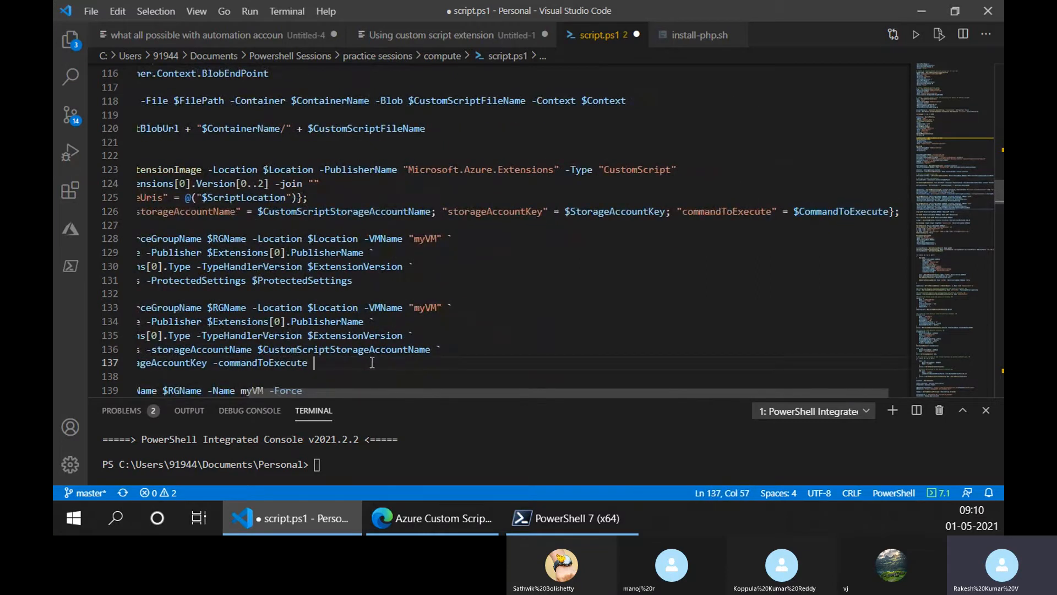
{"action": "key", "text": "ctrl+v"}
- Highlight the expanded Set-AzVMExtension copy, the original command and the protected settings hashtable on line 126 to compare them
{"action": "left_click_drag", "start_coordinate": [385, 392], "coordinate": [188, 384]}
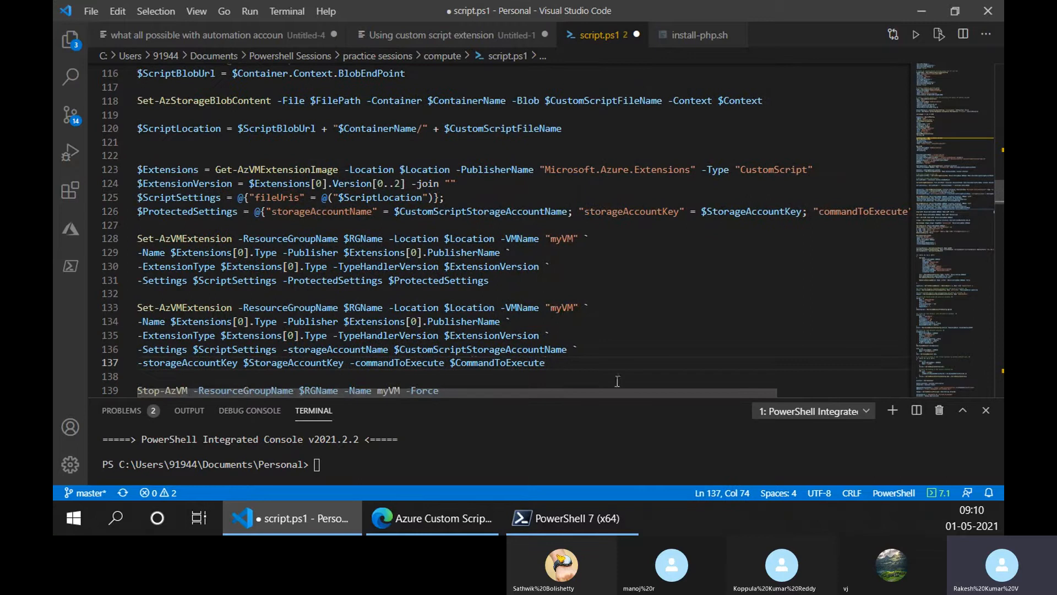
{"action": "left_click_drag", "start_coordinate": [547, 363], "coordinate": [113, 304]}
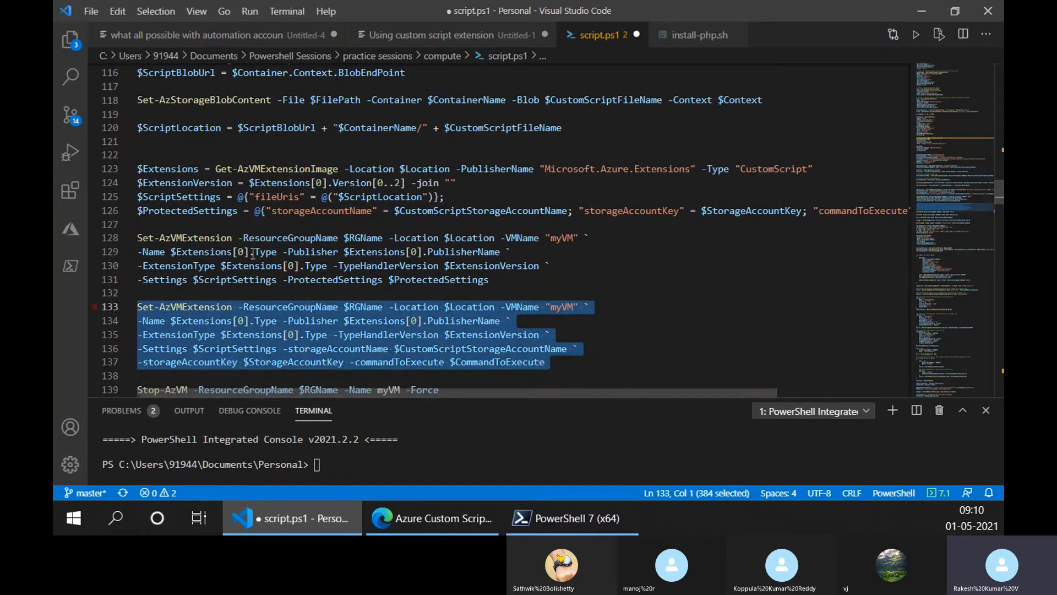
{"action": "left_click_drag", "start_coordinate": [517, 280], "coordinate": [117, 237]}
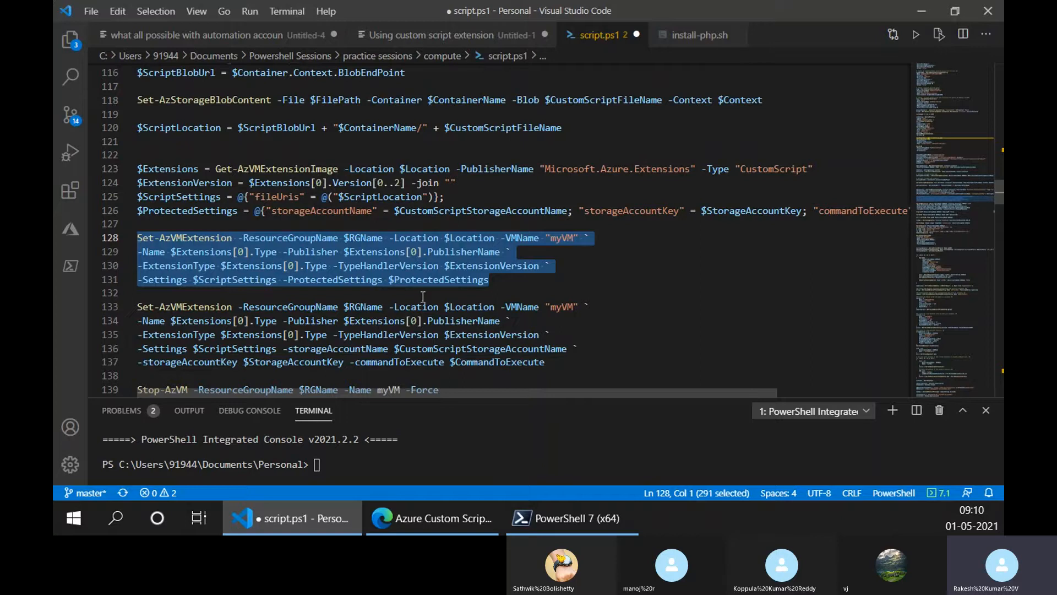
{"action": "left_click_drag", "start_coordinate": [255, 211], "coordinate": [893, 215]}
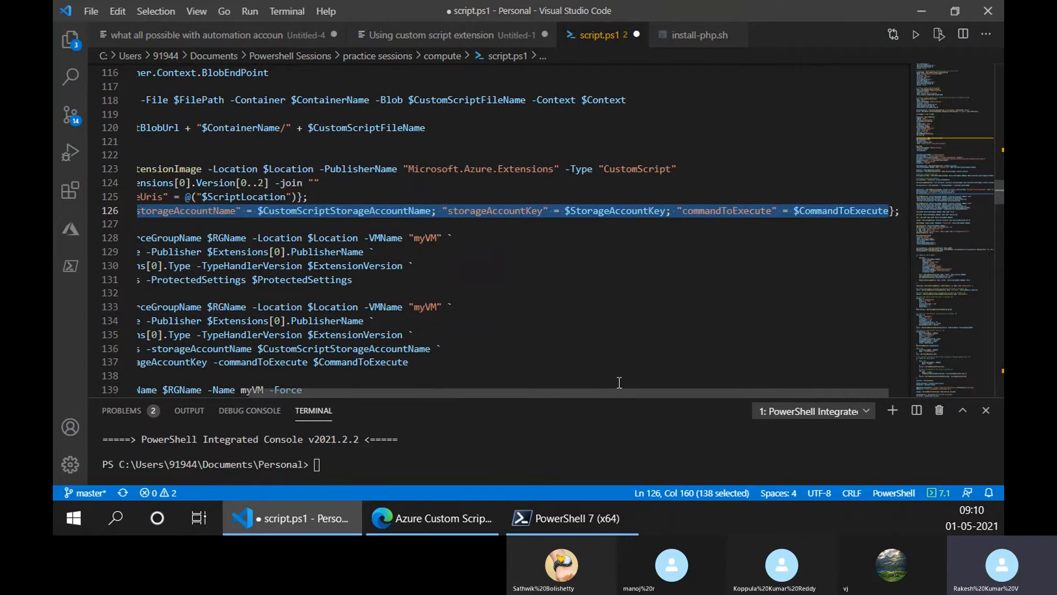
{"action": "left_click_drag", "start_coordinate": [615, 392], "coordinate": [270, 353]}
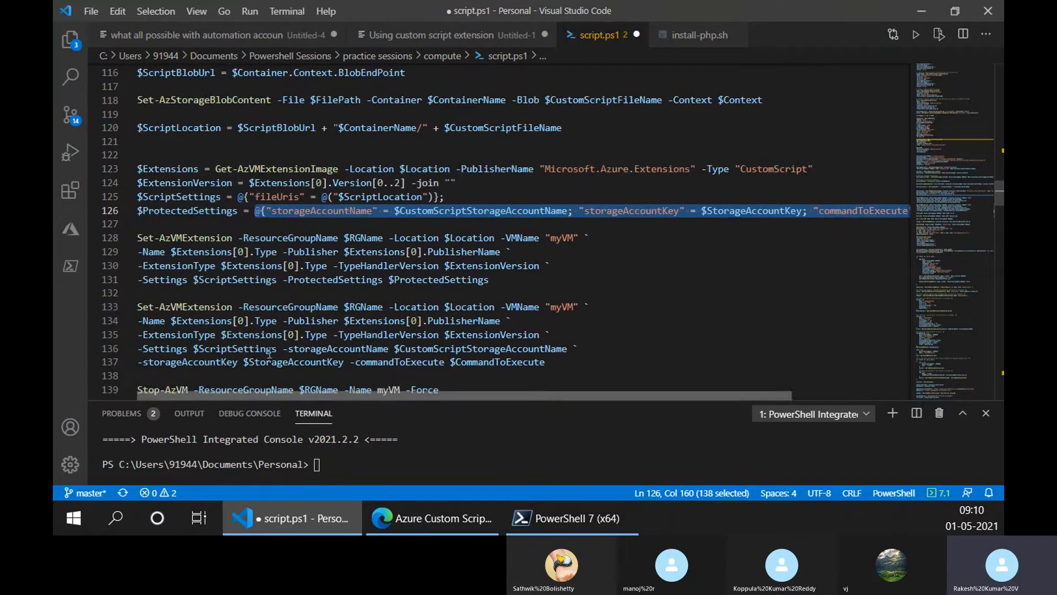
{"action": "left_click", "coordinate": [349, 213]}
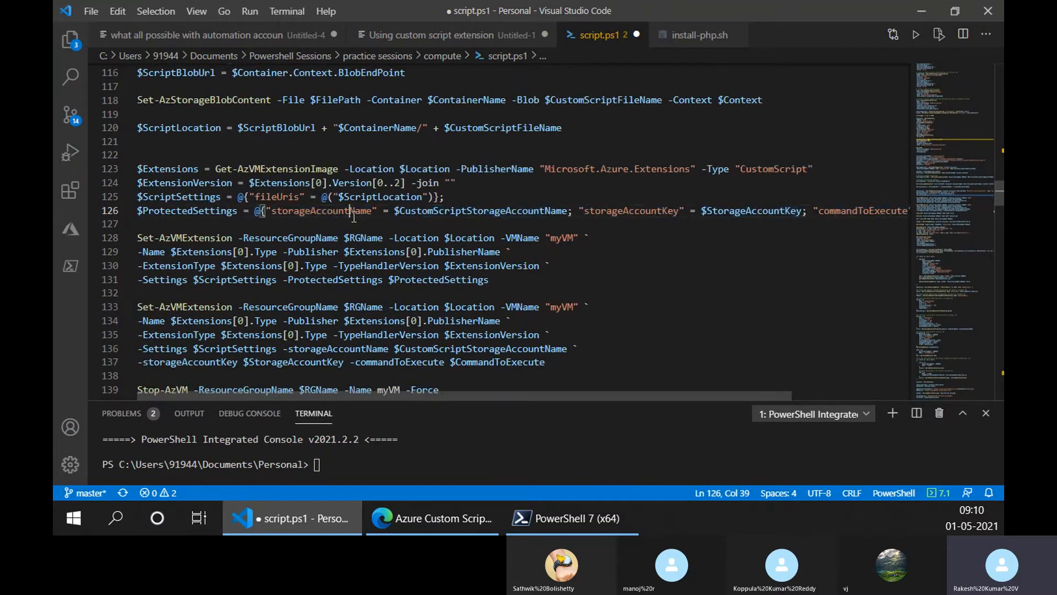
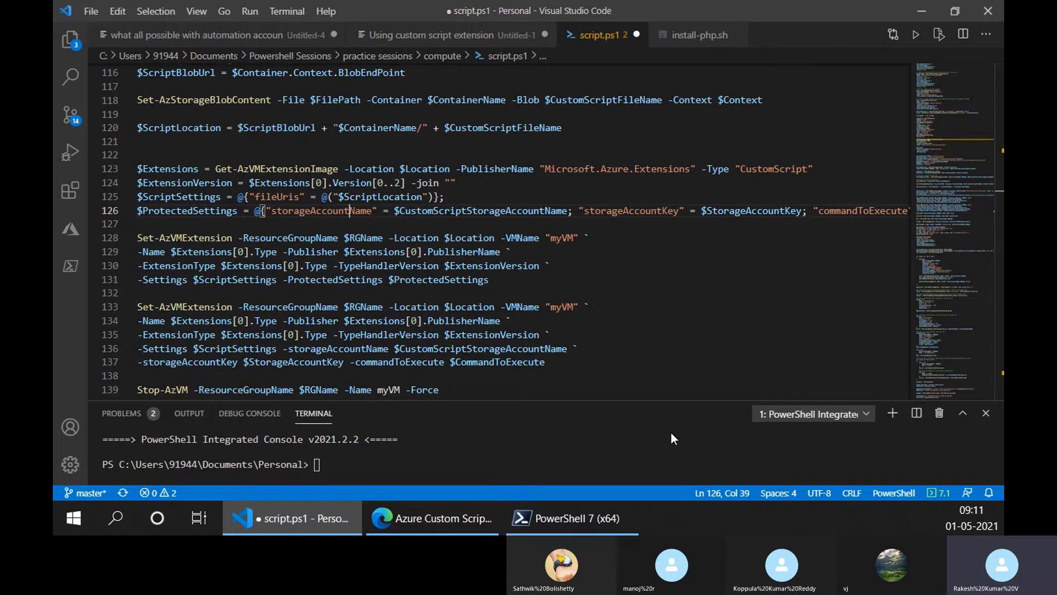
- Delete the expanded Set-AzVMExtension duplicate on lines 133 to 137 of script.ps1 and the extra blank line above it
{"action": "scroll", "coordinate": [157, 350], "scroll_direction": "down", "scroll_amount": 14}
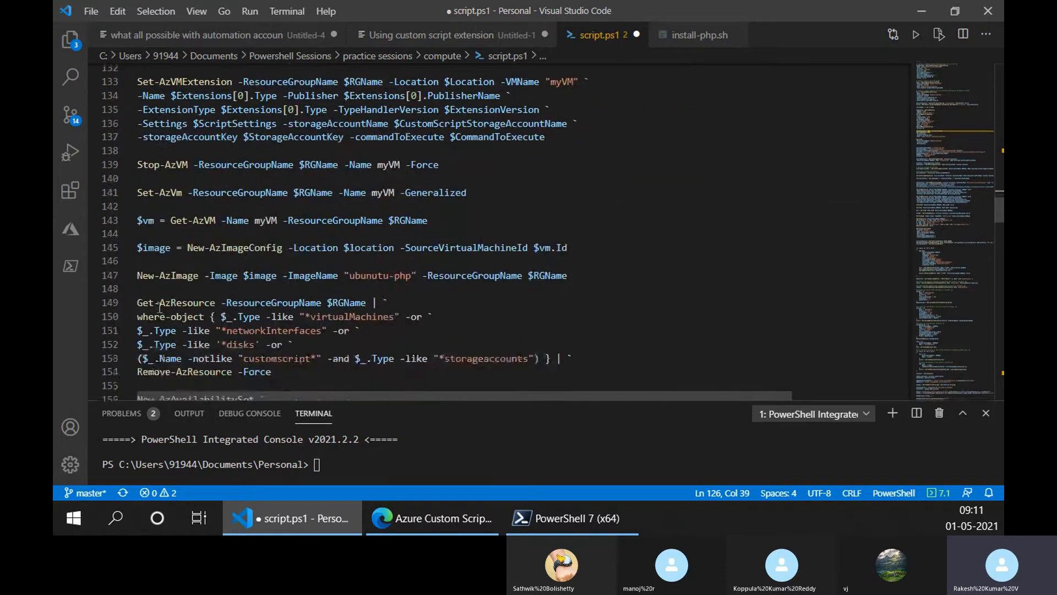
{"action": "scroll", "coordinate": [157, 350], "scroll_direction": "up", "scroll_amount": 18}
{"action": "scroll", "coordinate": [549, 380], "scroll_direction": "down", "scroll_amount": 4}
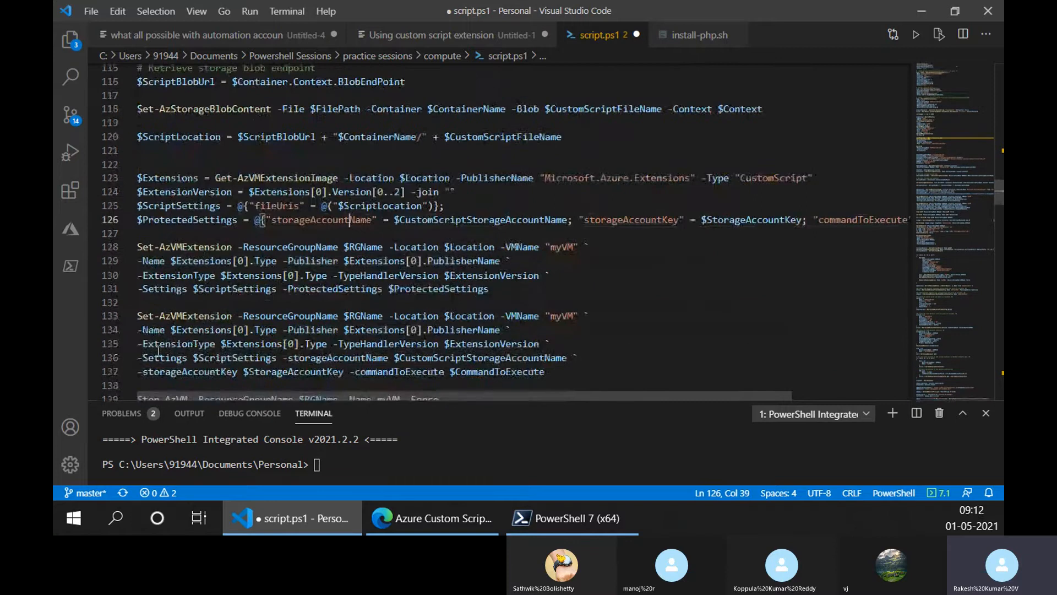
{"action": "left_click_drag", "start_coordinate": [549, 380], "coordinate": [142, 302]}
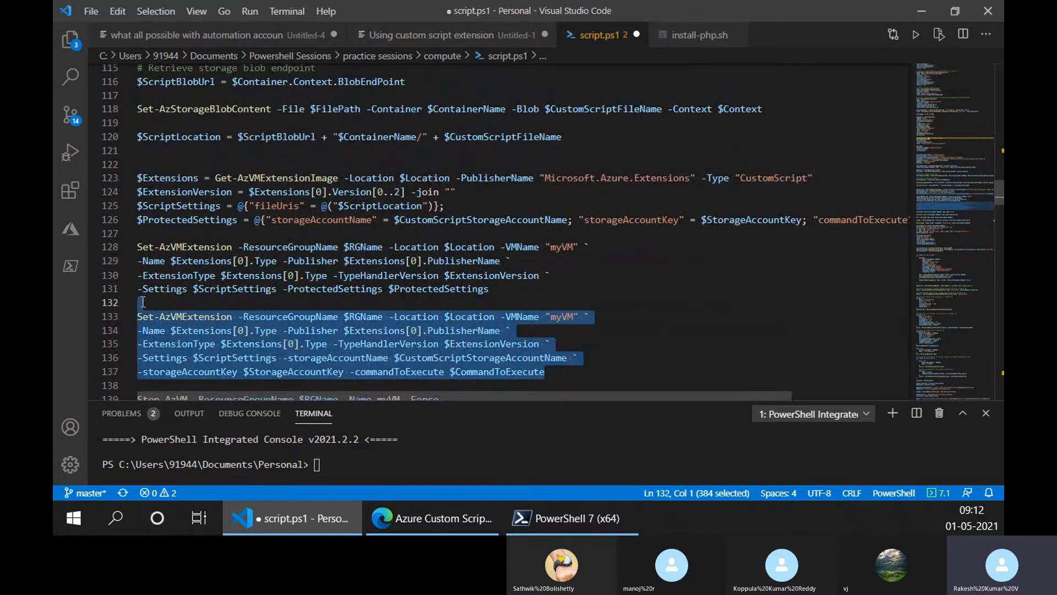
{"action": "key", "text": "BackSpace"}
{"action": "key", "text": "BackSpace"}
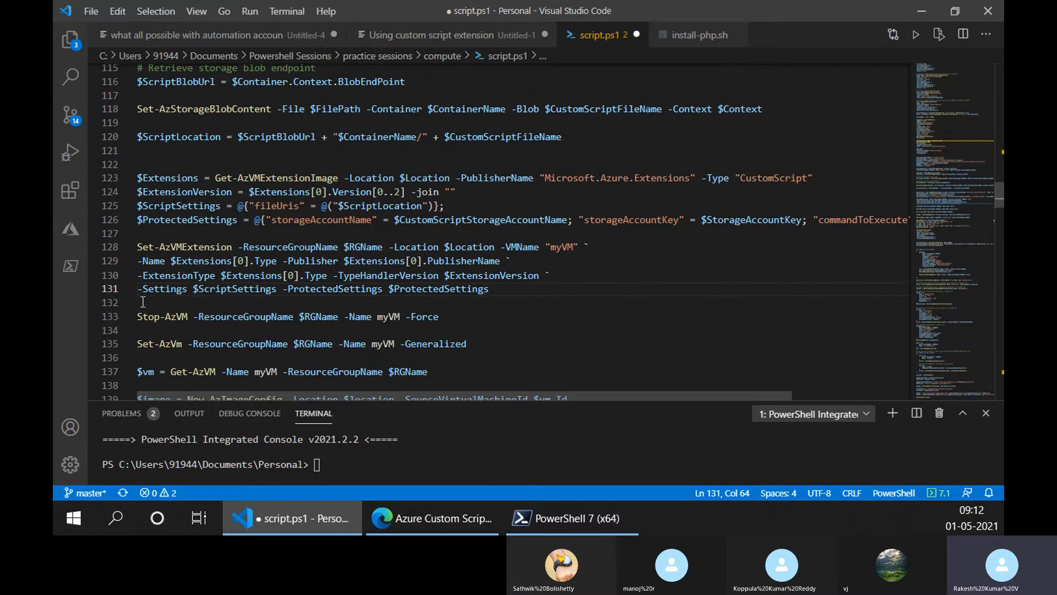
- Review the commands in install-php.sh and return to script.ps1
{"action": "left_click", "coordinate": [699, 35]}
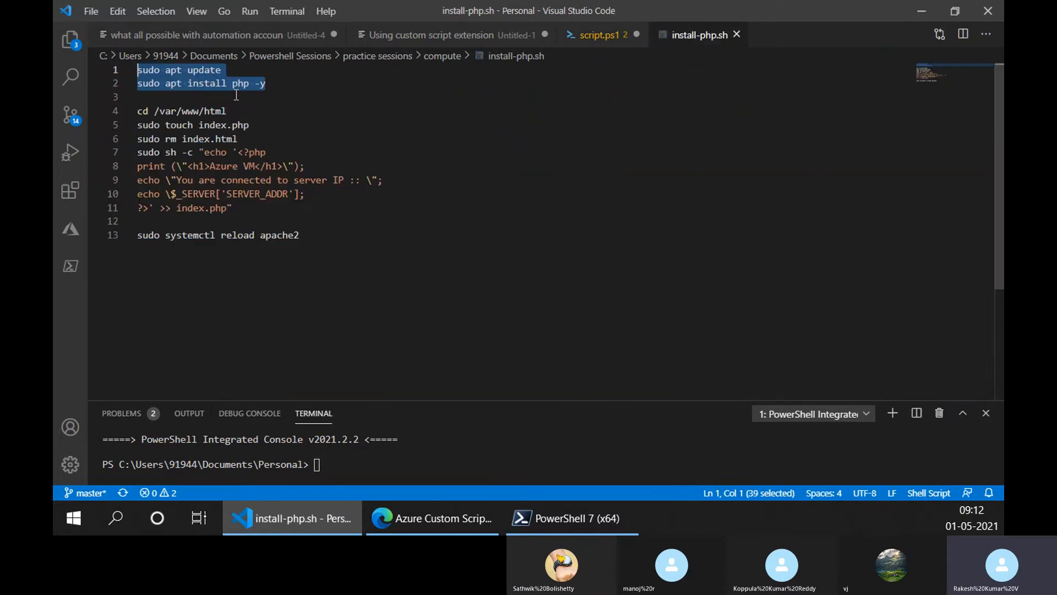
{"action": "left_click", "coordinate": [598, 37]}
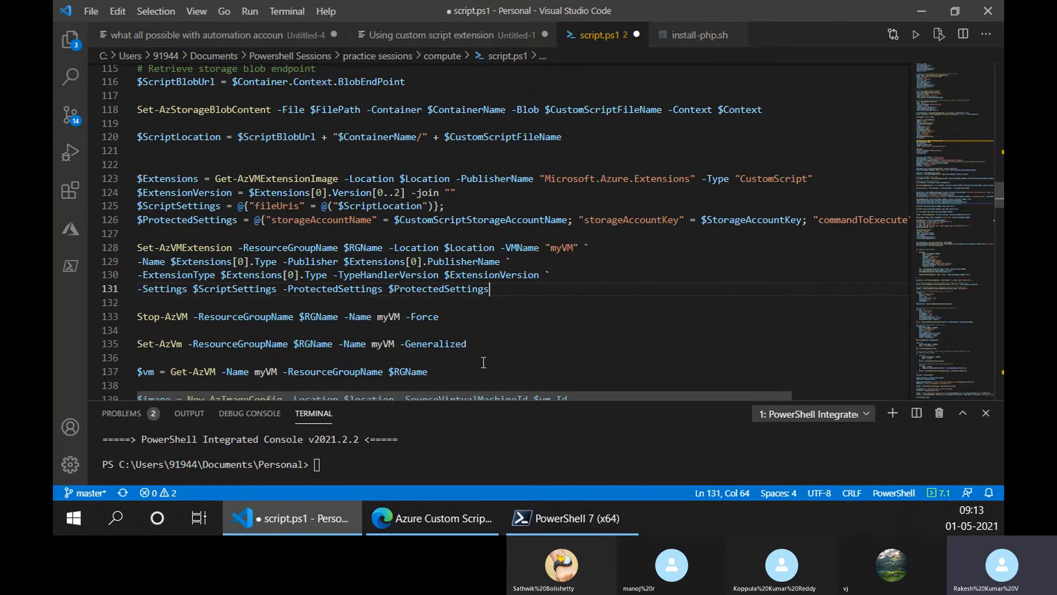
- Switch to Edge, start Cloud Shell in the Azure portal and open a new session in a separate browser tab
{"action": "left_click", "coordinate": [453, 526]}
{"action": "right_click", "coordinate": [453, 526]}
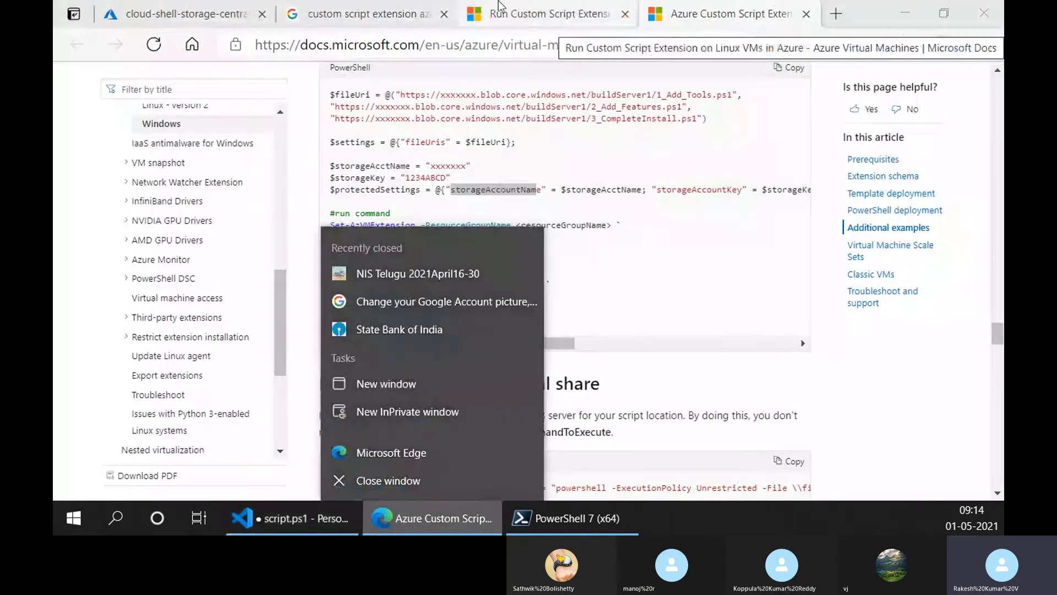
{"action": "left_click", "coordinate": [182, 14]}
{"action": "left_click", "coordinate": [719, 77]}
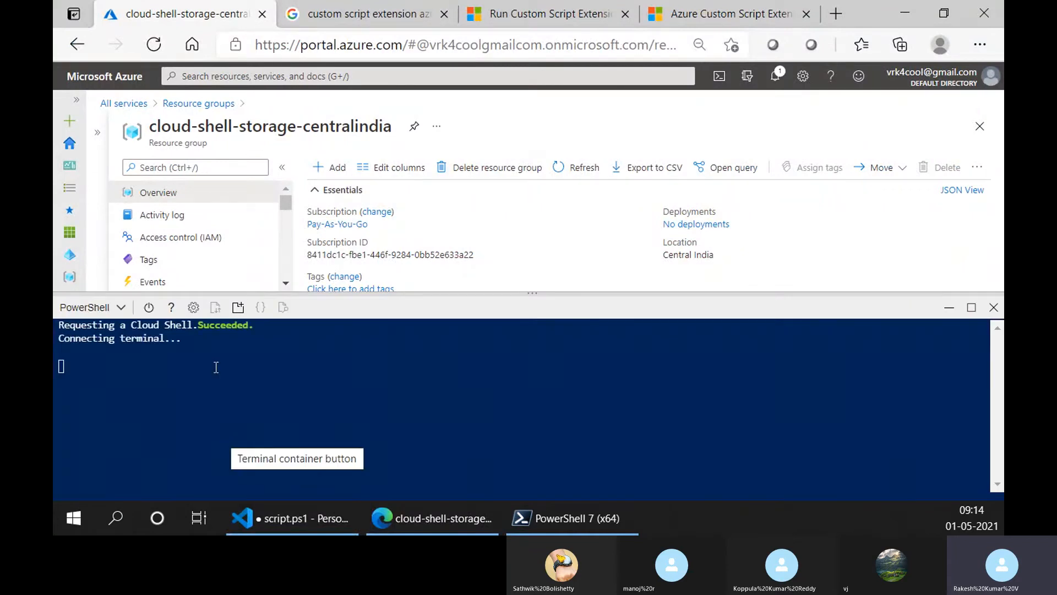
{"action": "left_click", "coordinate": [238, 307]}
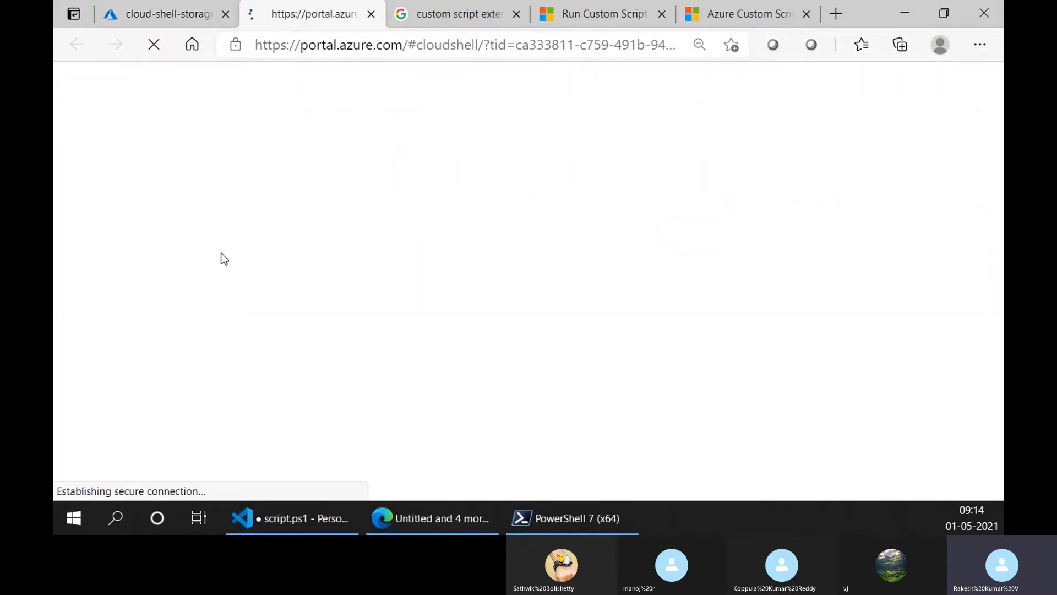
- Return to the cloud-shell-storage-centralindia resource group page and close its docked Cloud Shell
{"action": "left_click", "coordinate": [182, 8]}
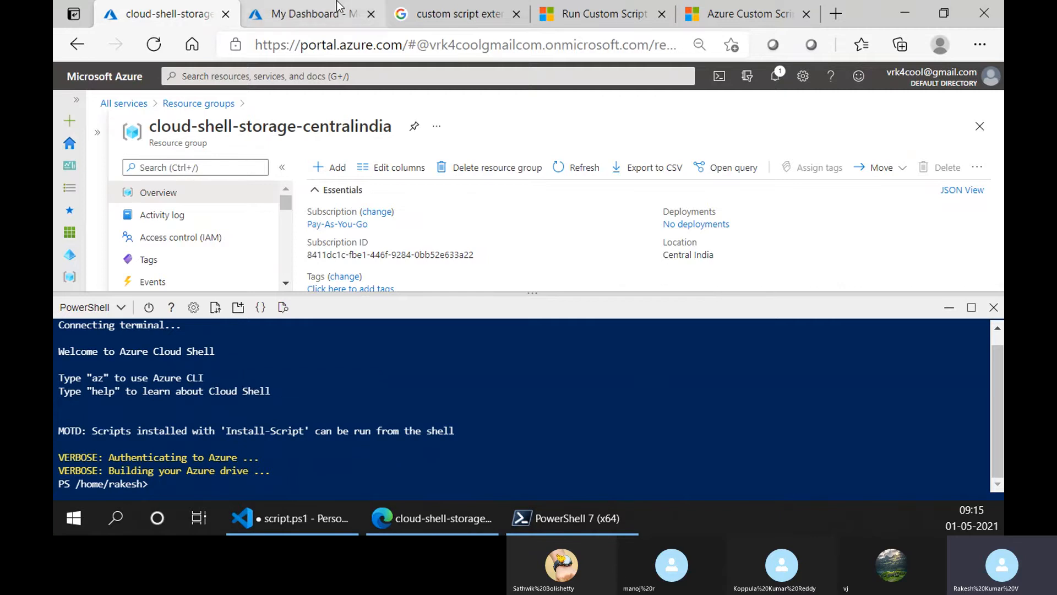
{"action": "left_click", "coordinate": [308, 14]}
{"action": "left_click", "coordinate": [165, 14]}
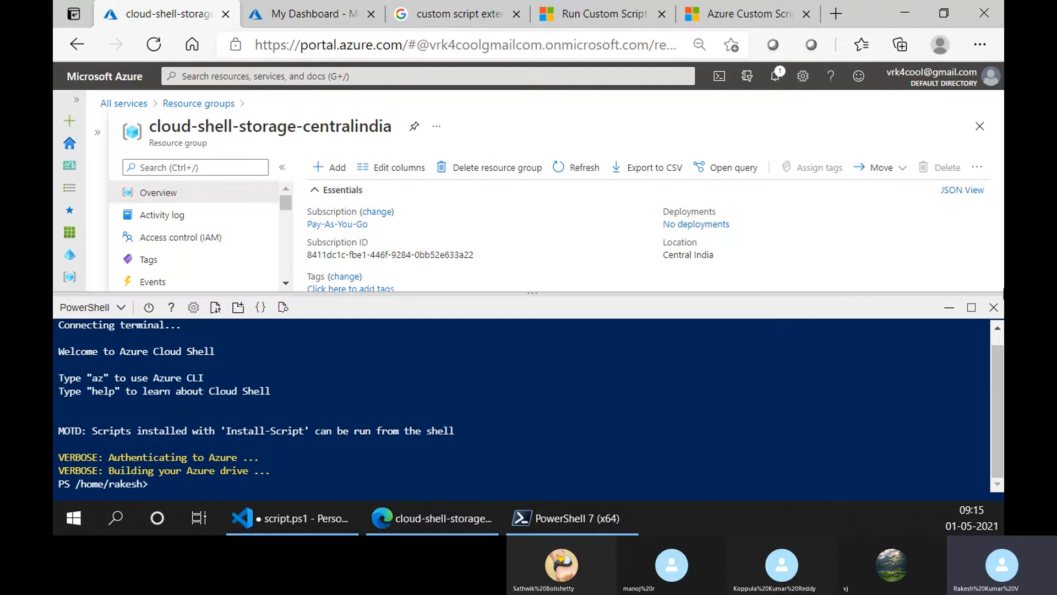
{"action": "left_click", "coordinate": [993, 307]}
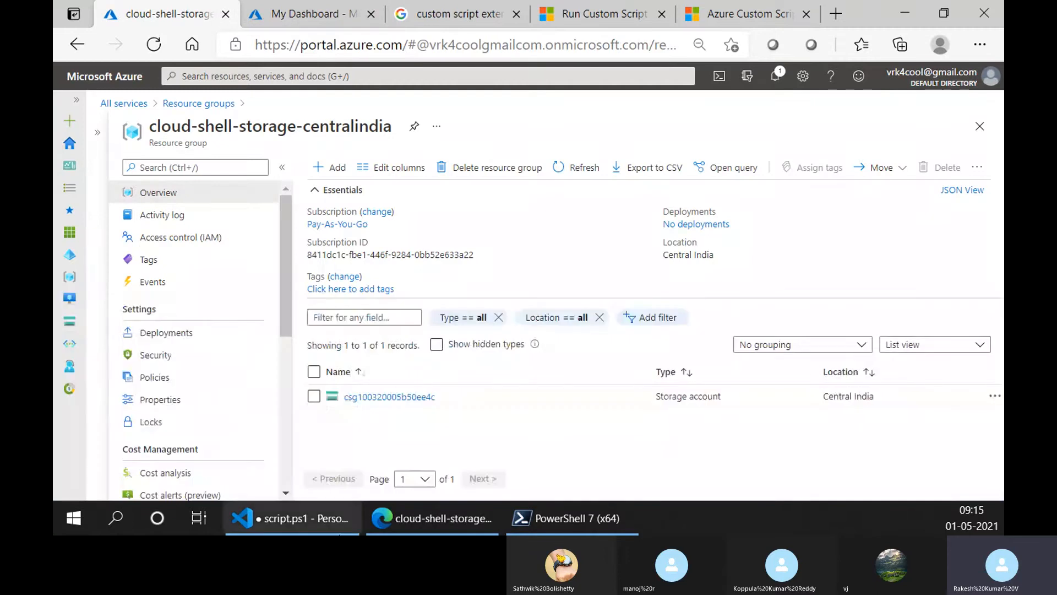
- Switch to Visual Studio Code and add "How to add script extension in arm templates?" on line 24 of the custom script extension notes
{"action": "left_click", "coordinate": [352, 522]}
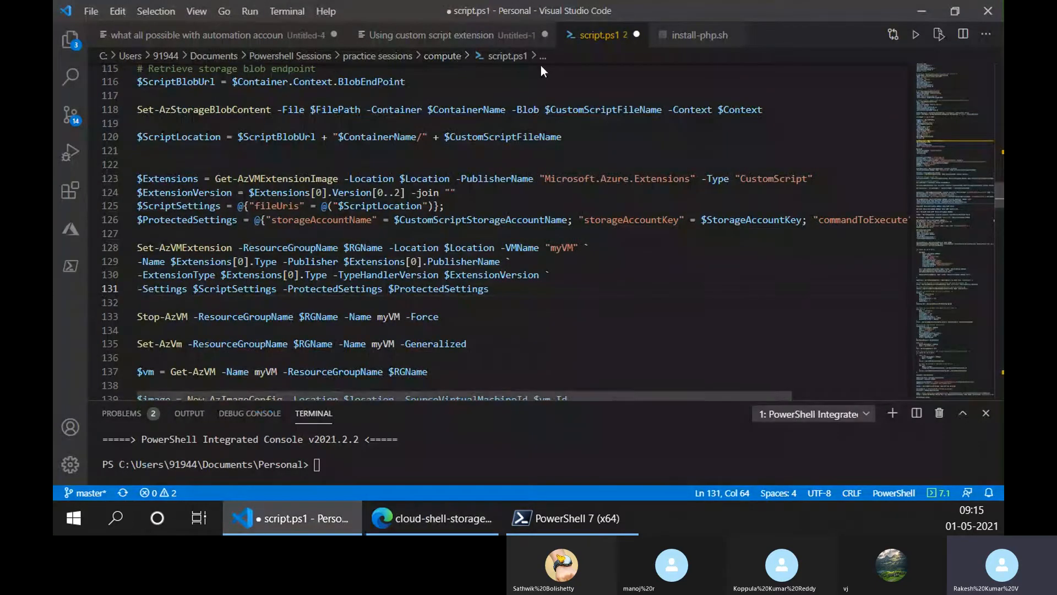
{"action": "left_click", "coordinate": [504, 35]}
{"action": "left_click", "coordinate": [499, 352]}
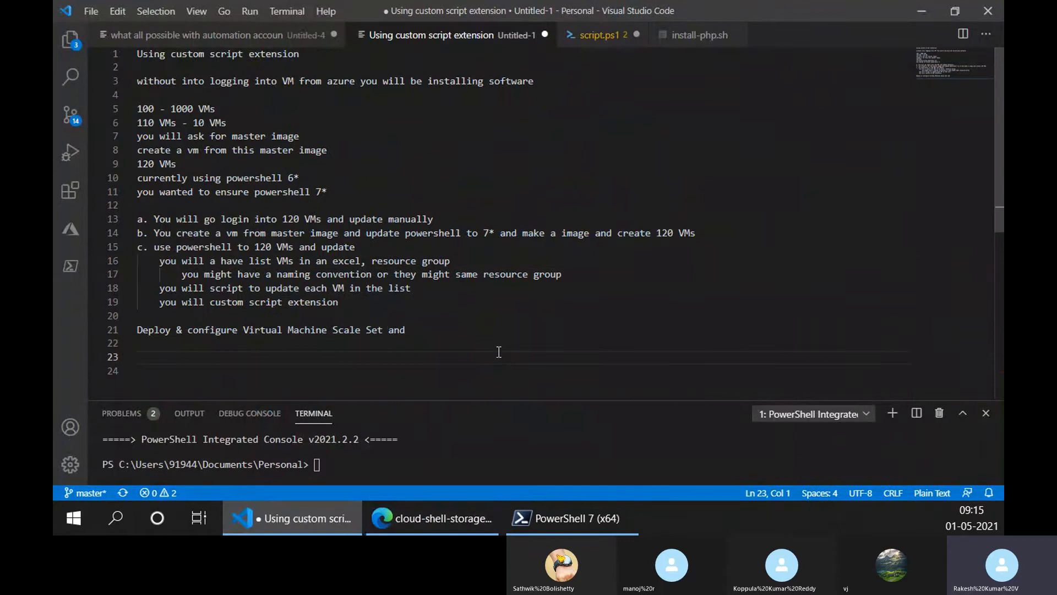
{"action": "scroll", "coordinate": [499, 352], "scroll_direction": "down", "scroll_amount": 3}
{"action": "scroll", "coordinate": [499, 352], "scroll_direction": "up", "scroll_amount": 1}
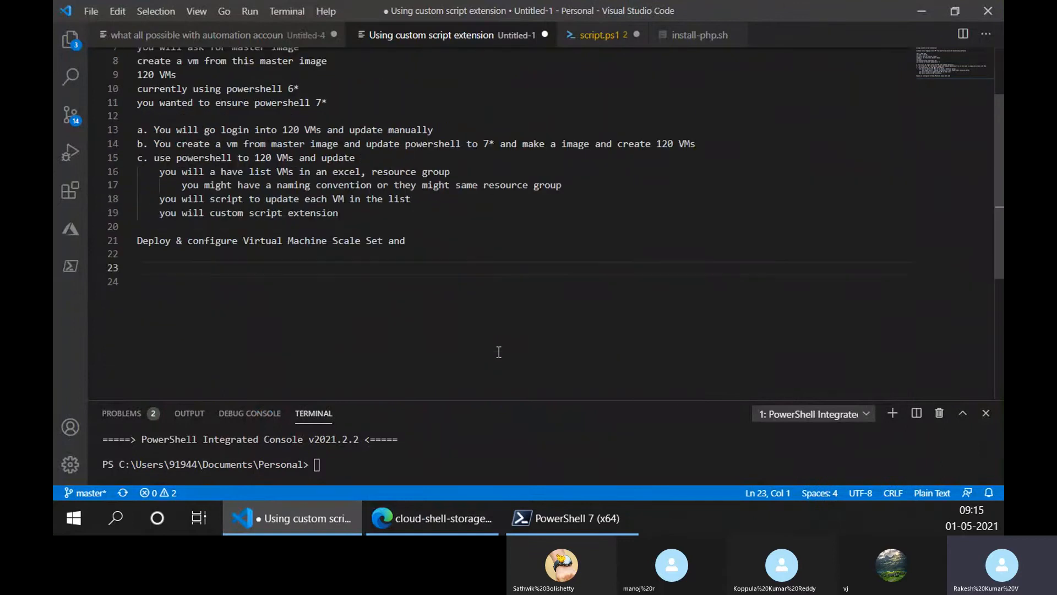
{"action": "left_click", "coordinate": [499, 352]}
{"action": "left_click", "coordinate": [305, 317]}
{"action": "type", "text": "How to add script extension in arm templates?"}
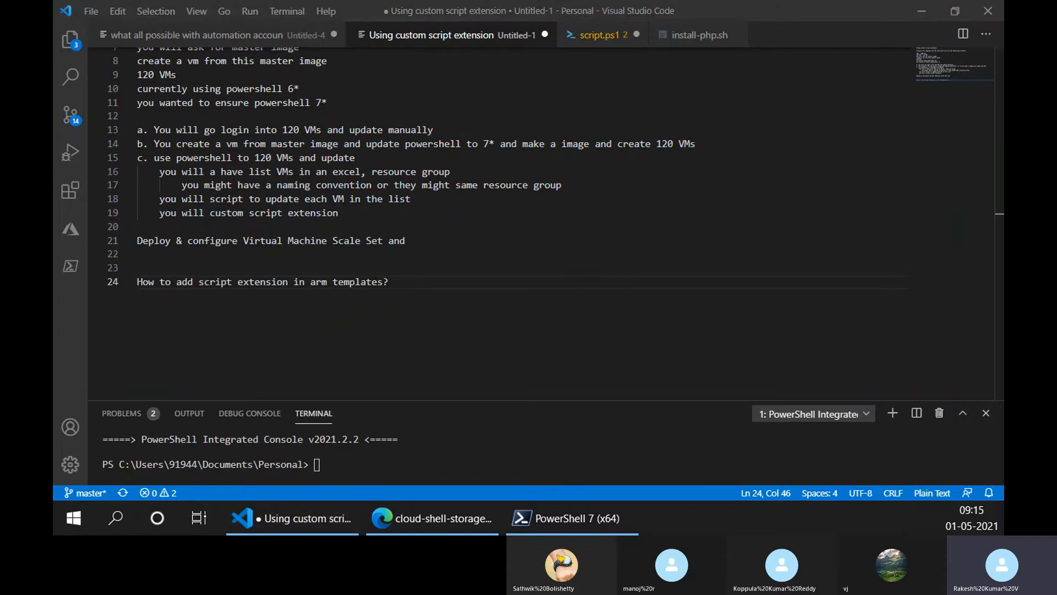
{"action": "left_click", "coordinate": [462, 283]}
{"action": "key", "text": "Return"}
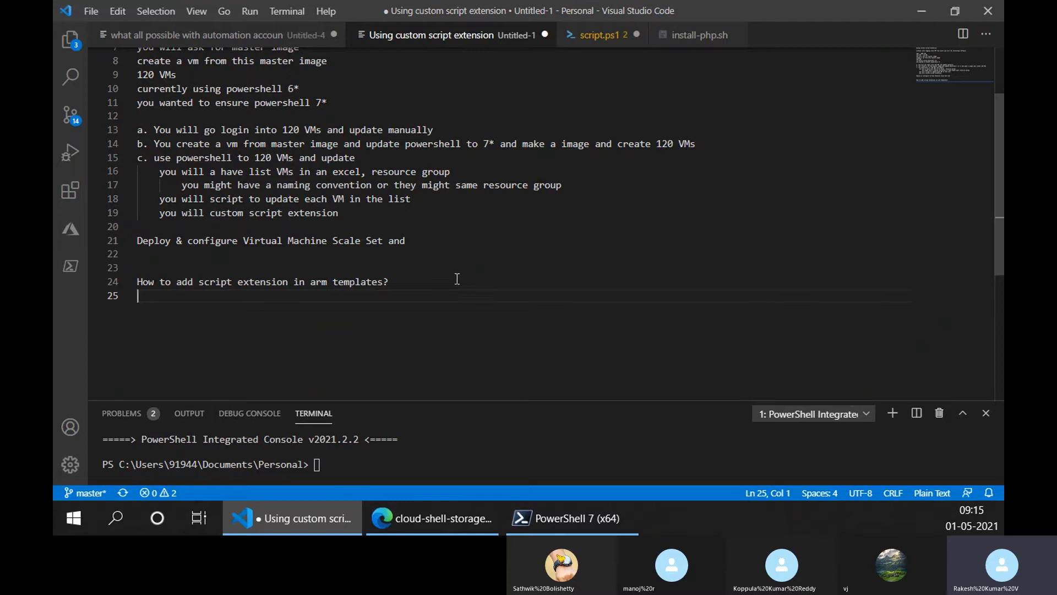
{"action": "left_click", "coordinate": [395, 285]}
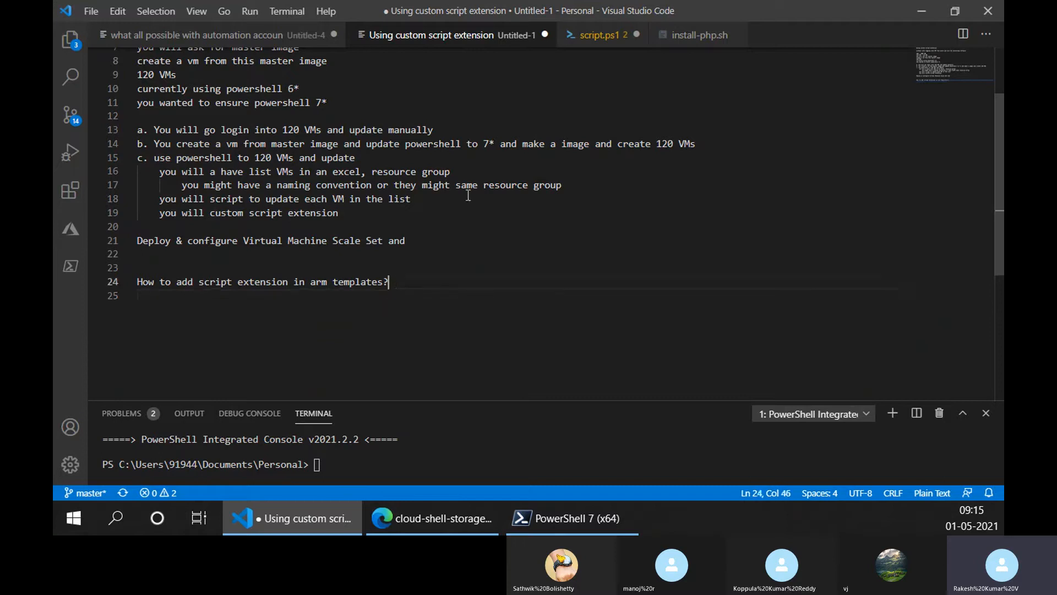
- Close script.ps1 and go back over the custom script extension notes
{"action": "left_click", "coordinate": [589, 48]}
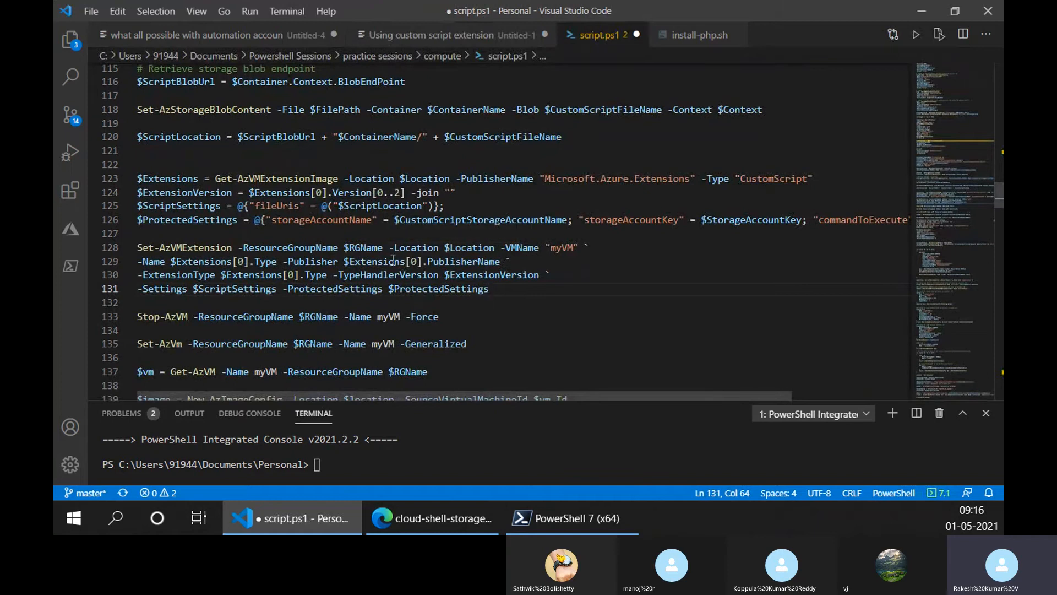
{"action": "left_click", "coordinate": [636, 34]}
{"action": "left_click", "coordinate": [568, 281]}
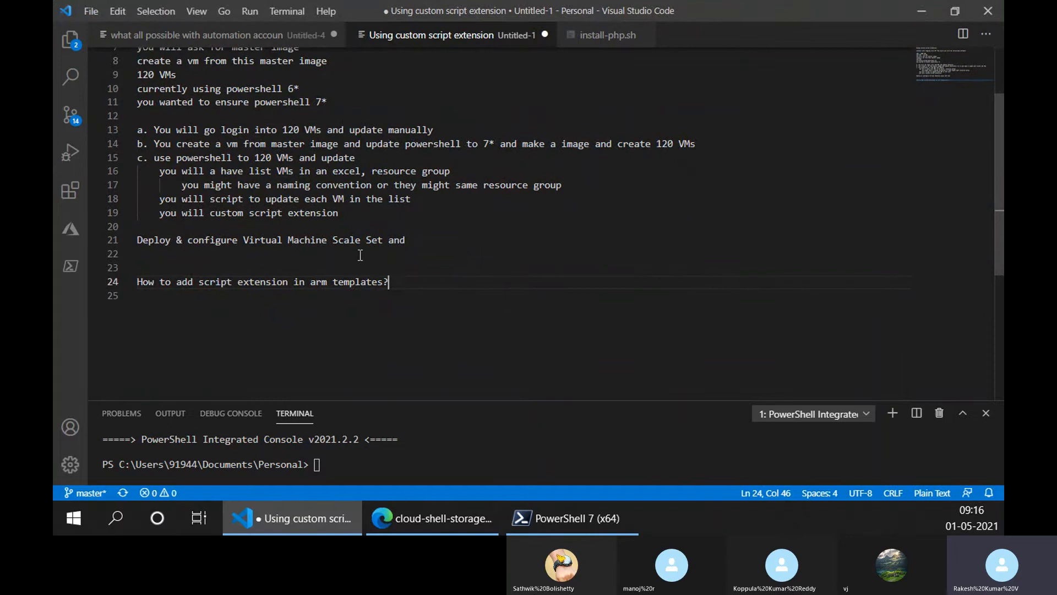
{"action": "scroll", "coordinate": [361, 257], "scroll_direction": "up", "scroll_amount": 2}
{"action": "scroll", "coordinate": [361, 257], "scroll_direction": "down", "scroll_amount": 2}
{"action": "scroll", "coordinate": [385, 358], "scroll_direction": "up", "scroll_amount": 2}
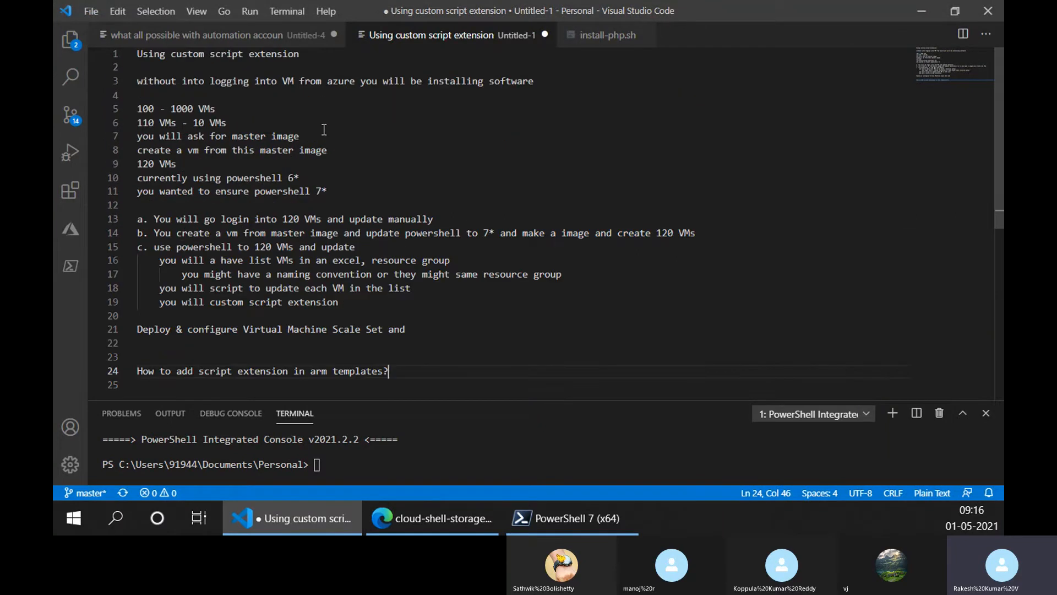
- Switch to the full-page Cloud Shell session in Edge and view its alternative shell types, keeping PowerShell
{"action": "left_click", "coordinate": [410, 527]}
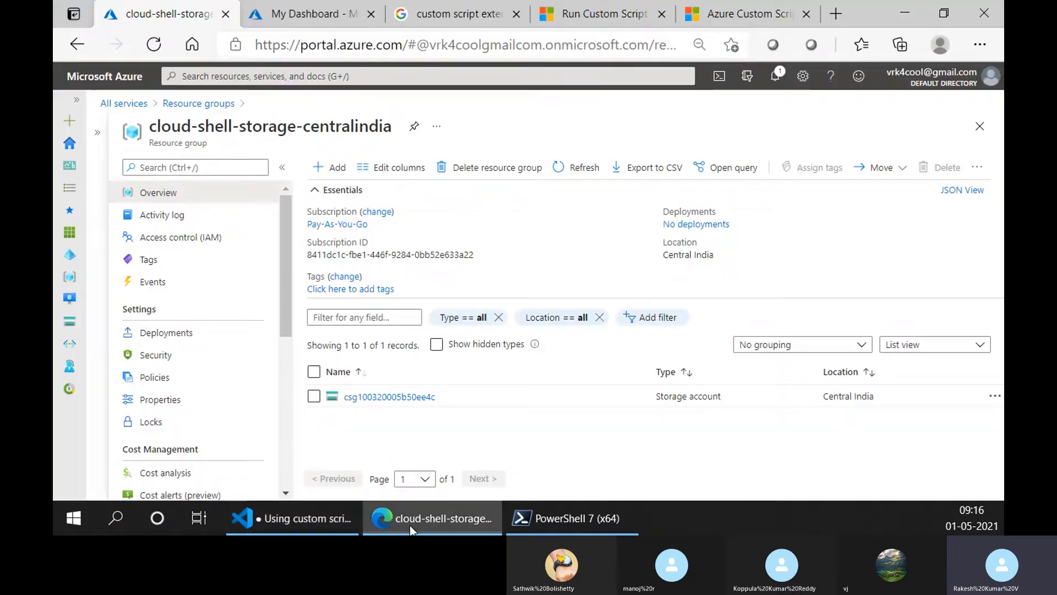
{"action": "left_click", "coordinate": [318, 14]}
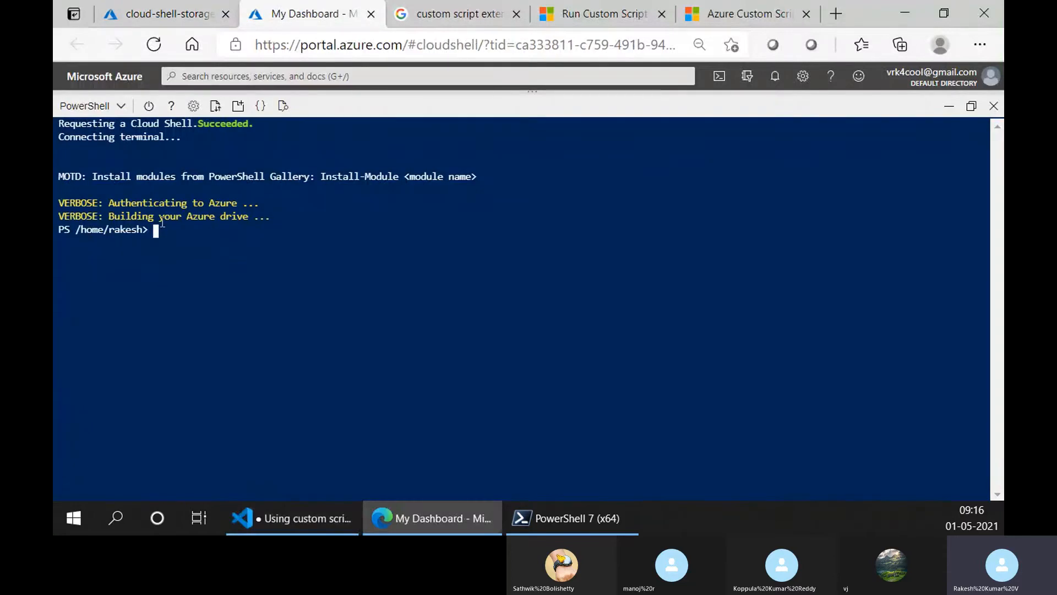
{"action": "left_click", "coordinate": [94, 105]}
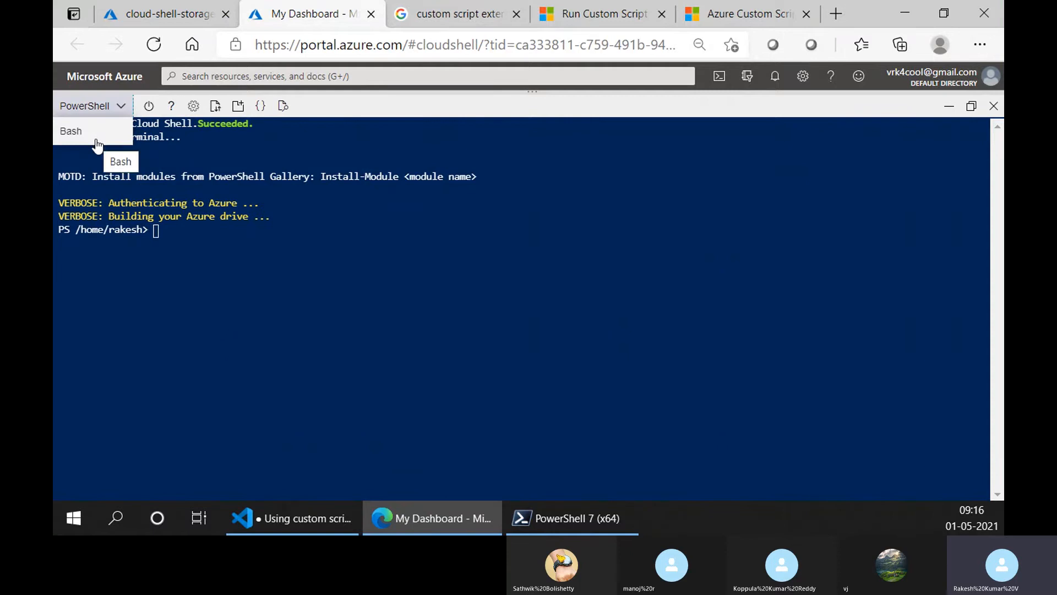
{"action": "left_click", "coordinate": [333, 230]}
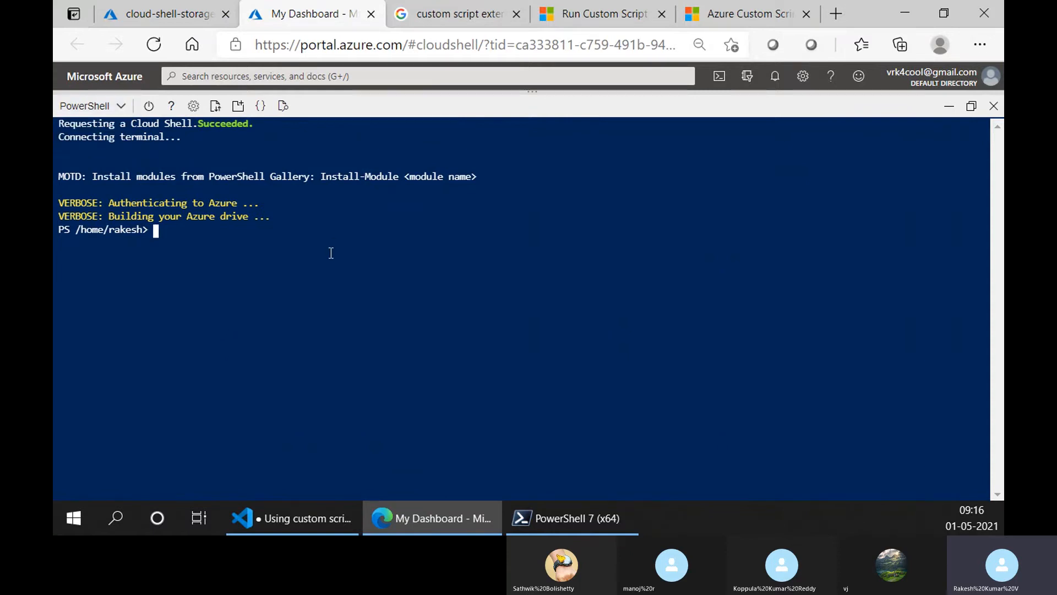
- List the contents of the Cloud Shell home directory with dir
{"action": "type", "text": "l"}
{"action": "key", "text": "BackSpace"}
{"action": "type", "text": "dir"}
{"action": "key", "text": "Return"}
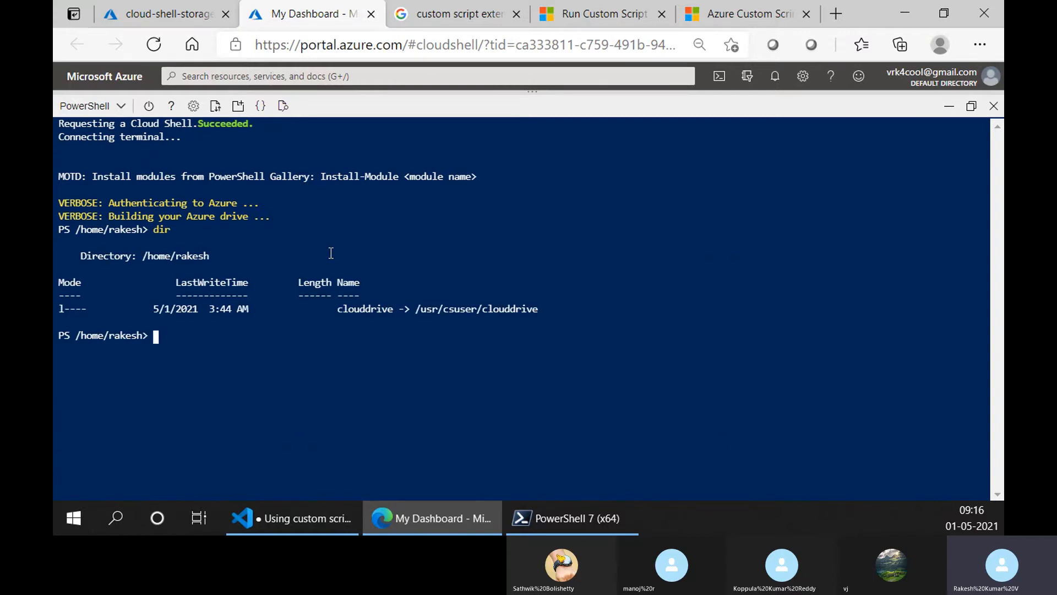
- Create an empty file named file.txt with touch and list the directory again with dir
{"action": "type", "text": "no"}
{"action": "key", "text": "BackSpace"}
{"action": "key", "text": "BackSpace"}
{"action": "type", "text": "touch file.txt"}
{"action": "key", "text": "Return"}
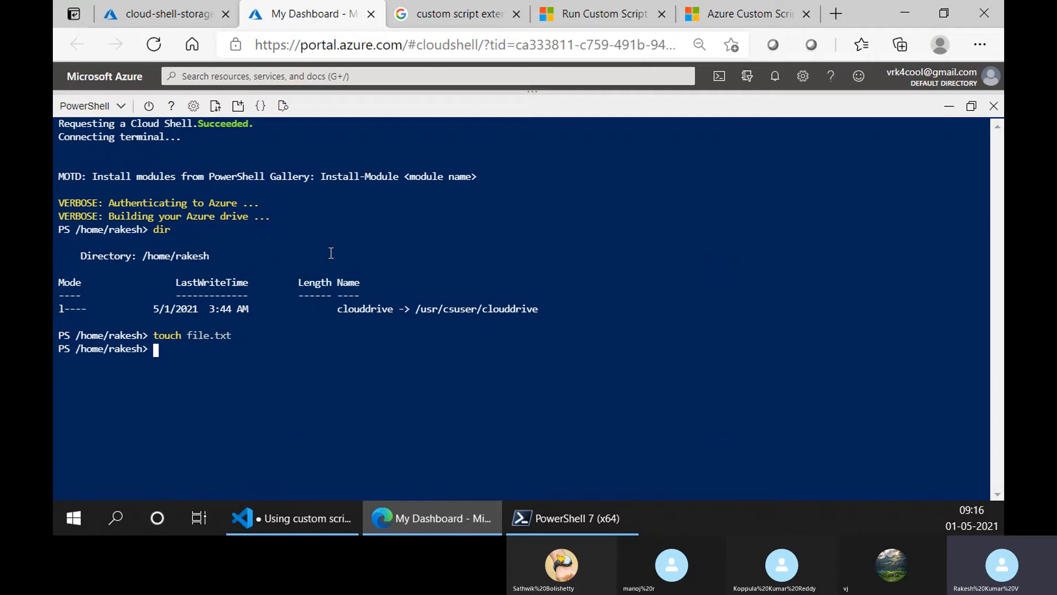
{"action": "type", "text": "dir"}
{"action": "key", "text": "Return"}
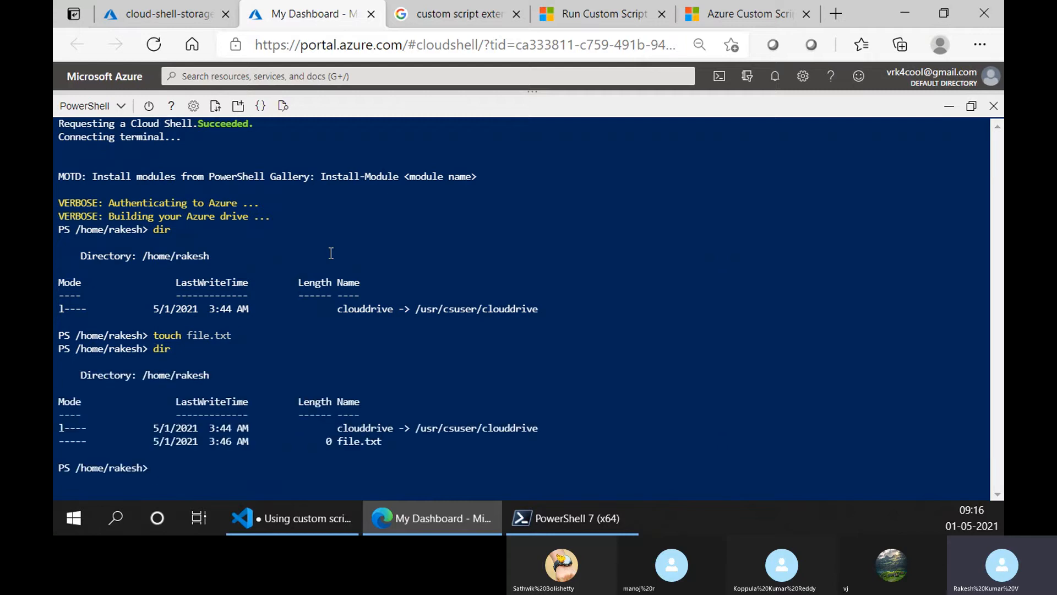
- Look up the location of the Bash executable with which bash
{"action": "type", "text": "which bash"}
{"action": "key", "text": "Return"}
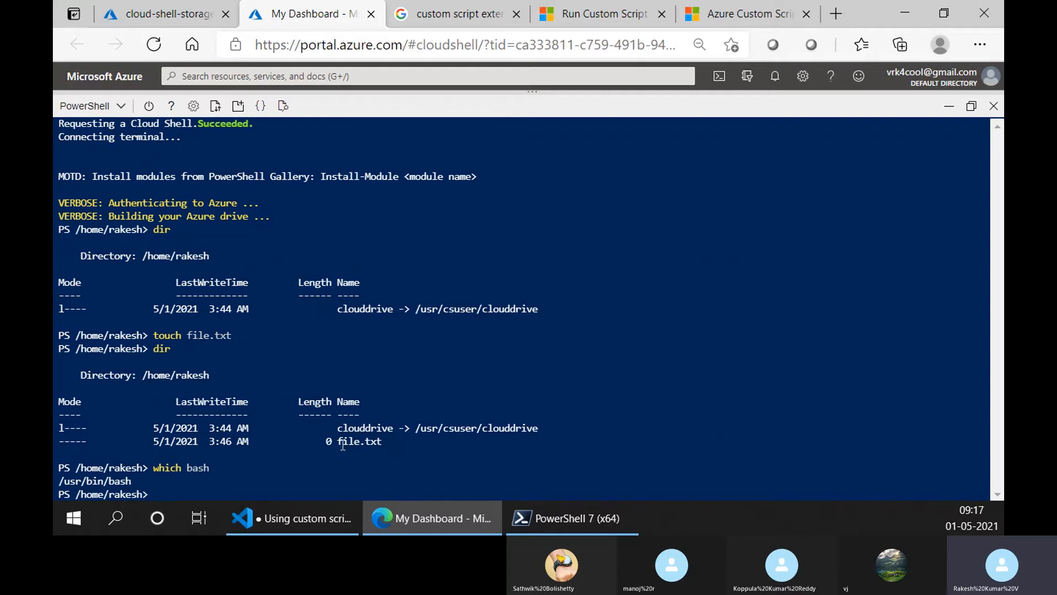
- Open file.txt in the vi editor from the PowerShell prompt
{"action": "left_click_drag", "start_coordinate": [338, 441], "coordinate": [384, 446]}
{"action": "left_click", "coordinate": [337, 444]}
{"action": "type", "text": "vi file.txt"}
{"action": "key", "text": "BackSpace"}
{"action": "key", "text": "BackSpace"}
{"action": "key", "text": "BackSpace"}
{"action": "key", "text": "BackSpace"}
{"action": "key", "text": "BackSpace"}
{"action": "key", "text": "BackSpace"}
{"action": "type", "text": "le.txt"}
{"action": "key", "text": "Return"}
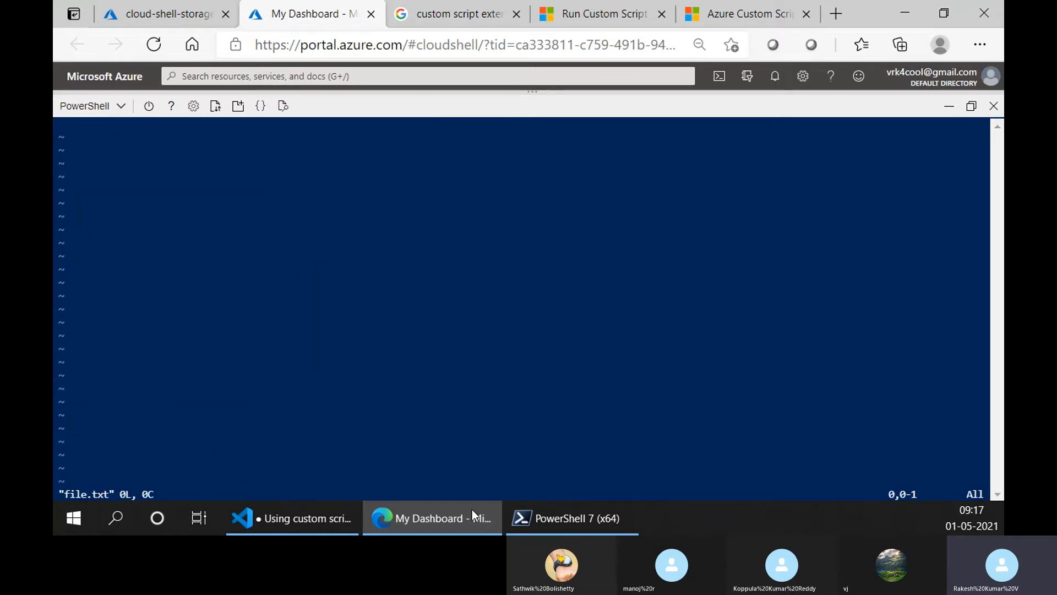
- Copy the entire install-php.sh script from Visual Studio Code into file.txt in vi, saving the file and quitting with :wq
{"action": "left_click", "coordinate": [322, 518]}
{"action": "left_click", "coordinate": [605, 35]}
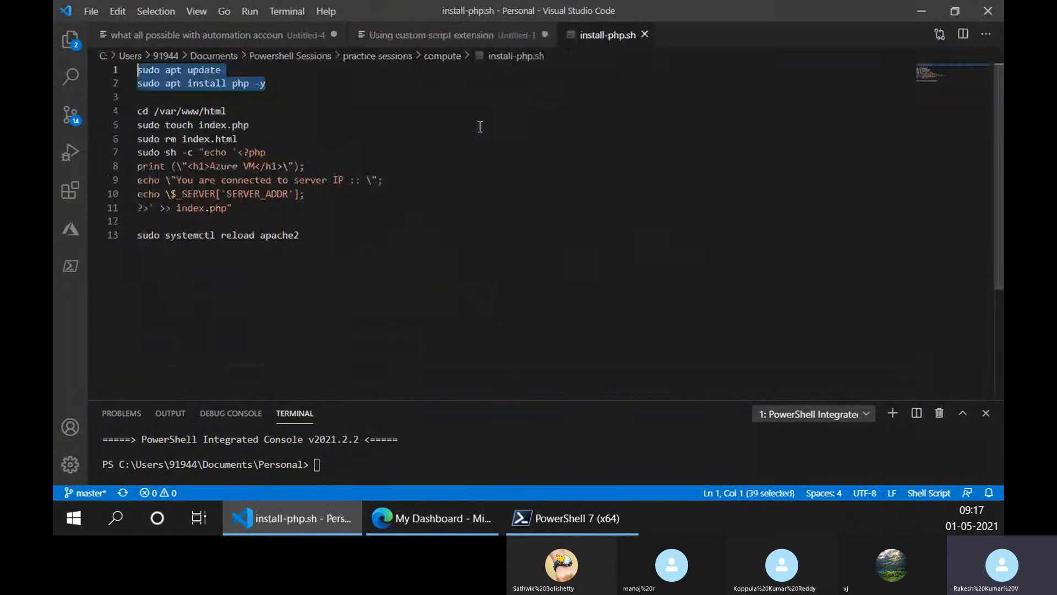
{"action": "key", "text": "ctrl+a"}
{"action": "key", "text": "ctrl+c"}
{"action": "left_click", "coordinate": [432, 518]}
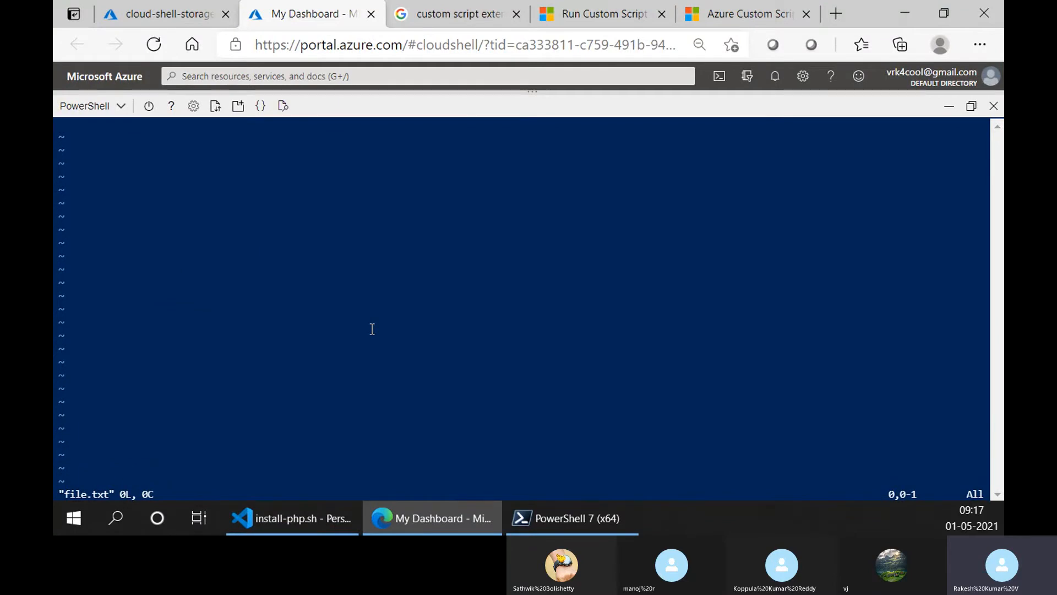
{"action": "right_click", "coordinate": [372, 329]}
{"action": "left_click", "coordinate": [419, 258]}
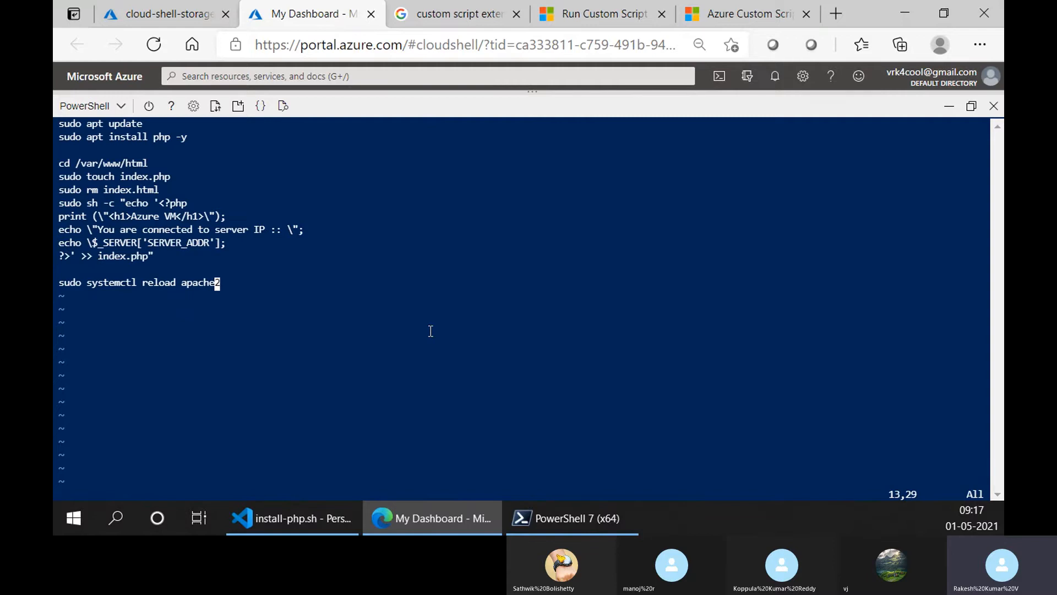
{"action": "type", "text": ":wq"}
{"action": "key", "text": "Return"}
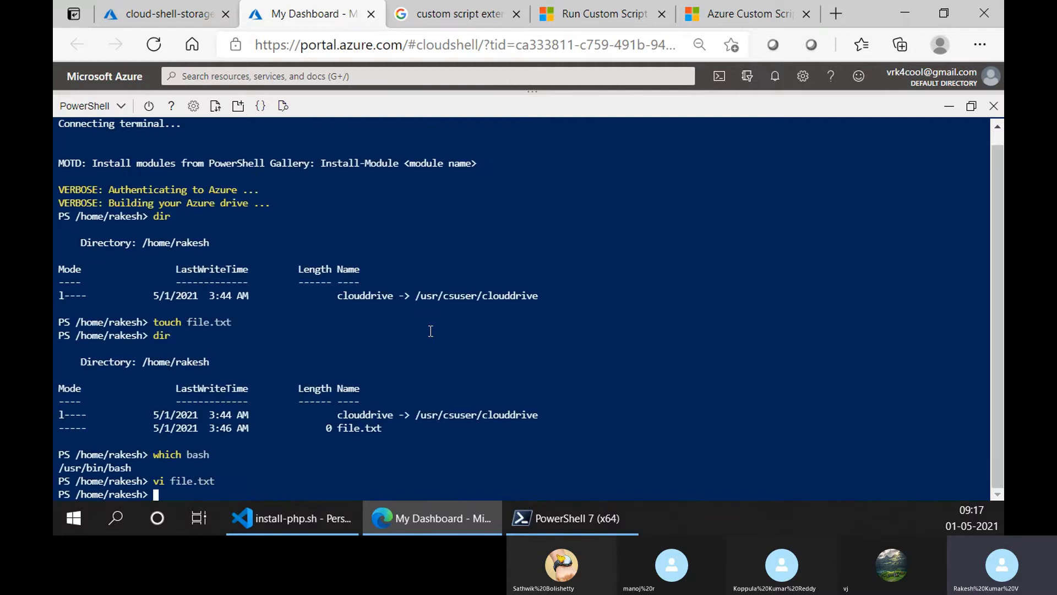
- Try to print the contents of file.txt with the cat command
{"action": "type", "text": "cat file"}
{"action": "key", "text": "Tab"}
{"action": "type", "text": "e.txt"}
{"action": "key", "text": "Return"}
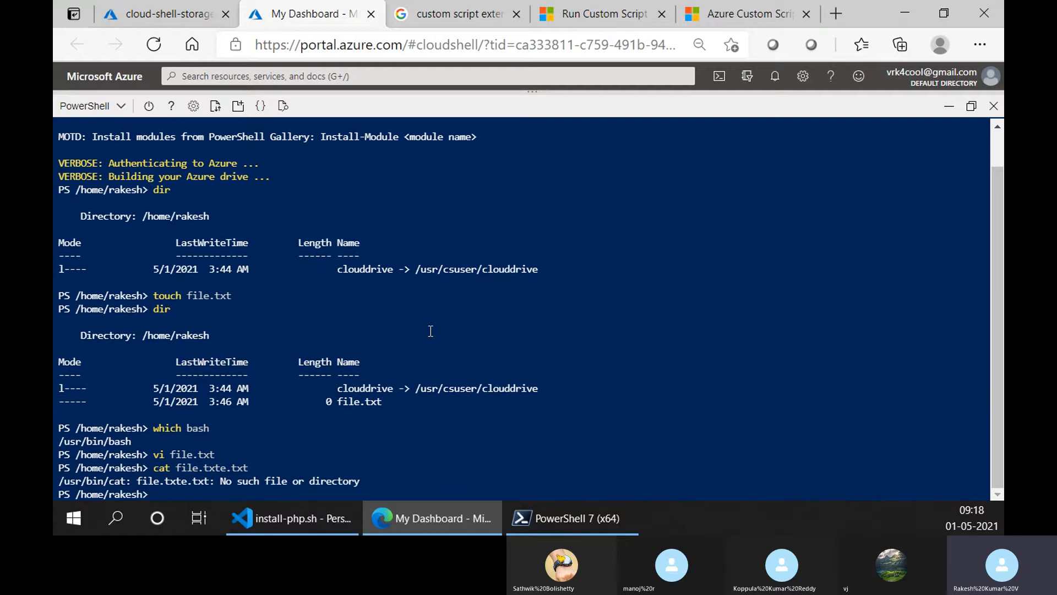
- Print the contents of file.txt with the corrected cat file.txt command
{"action": "key", "text": "Up"}
{"action": "key", "text": "BackSpace"}
{"action": "key", "text": "BackSpace"}
{"action": "key", "text": "BackSpace"}
{"action": "key", "text": "BackSpace"}
{"action": "key", "text": "BackSpace"}
{"action": "key", "text": "Return"}
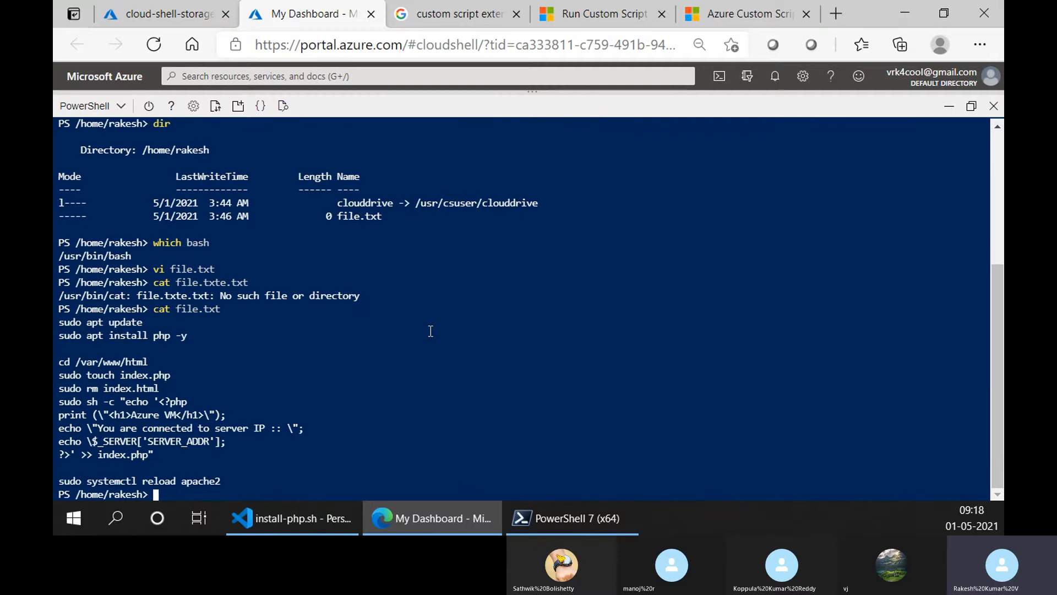
- Close the install-php.sh file in Visual Studio Code and return to the Cloud Shell session in Edge
{"action": "left_click", "coordinate": [323, 511]}
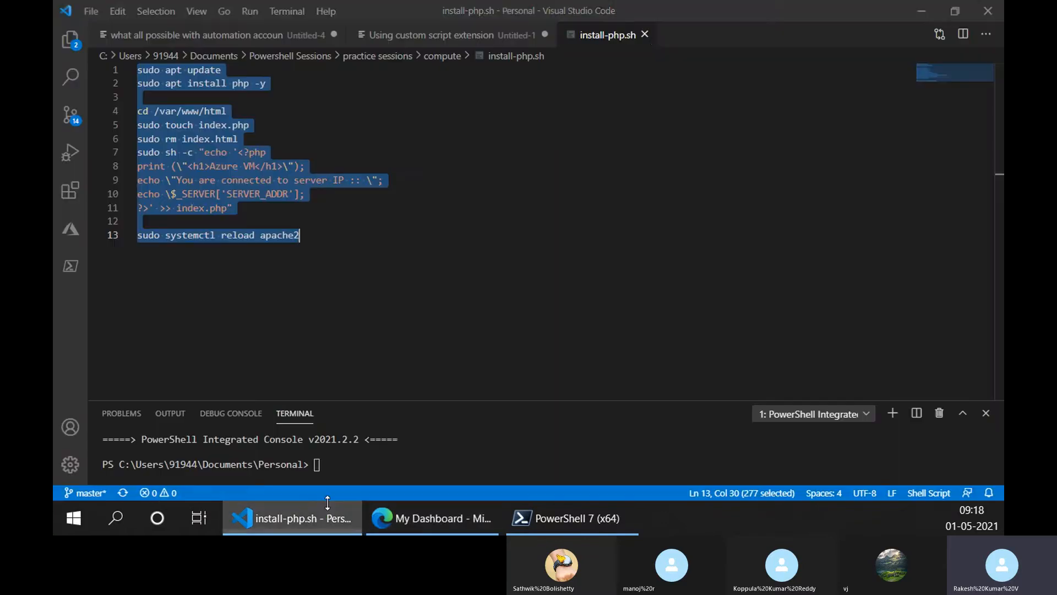
{"action": "left_click", "coordinate": [643, 36]}
{"action": "left_click", "coordinate": [432, 518]}
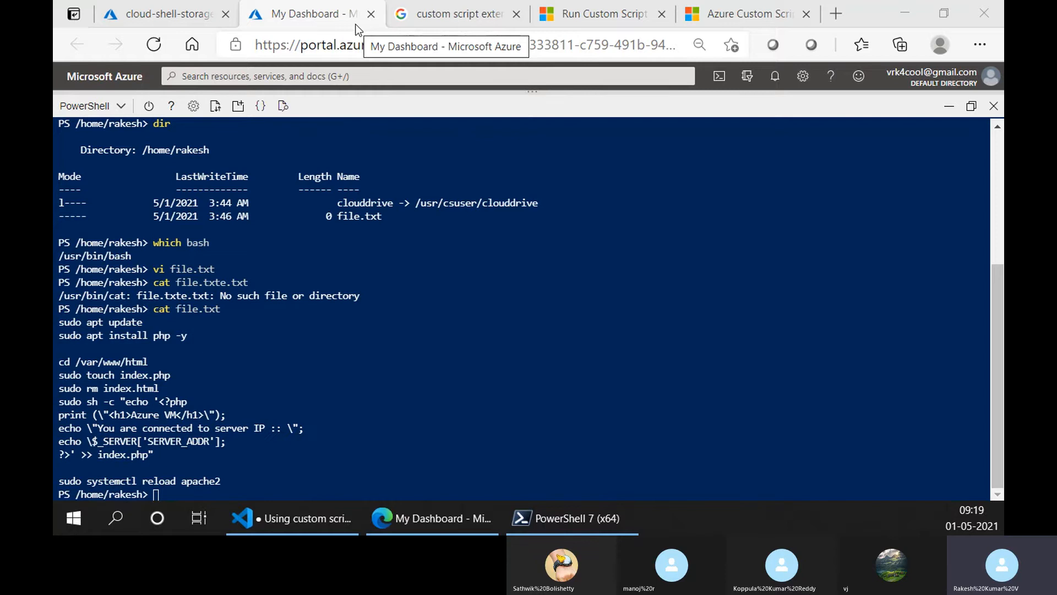
- List the PowerShell modules loaded in the Cloud Shell session with Get-Module
{"action": "left_click", "coordinate": [366, 378]}
{"action": "type", "text": "Get-Mod"}
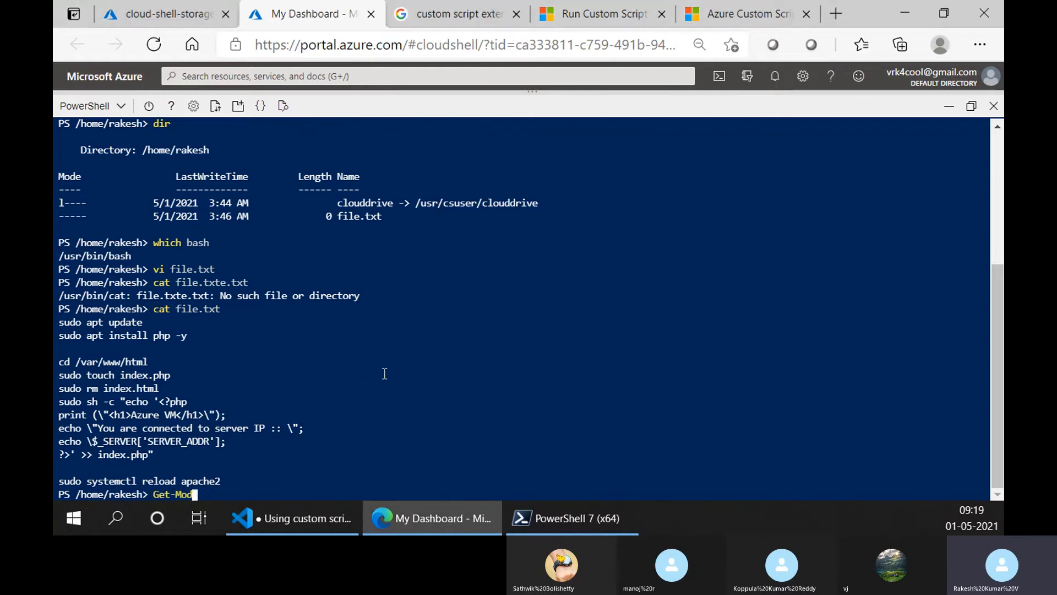
{"action": "type", "text": "ule"}
{"action": "key", "text": "Return"}
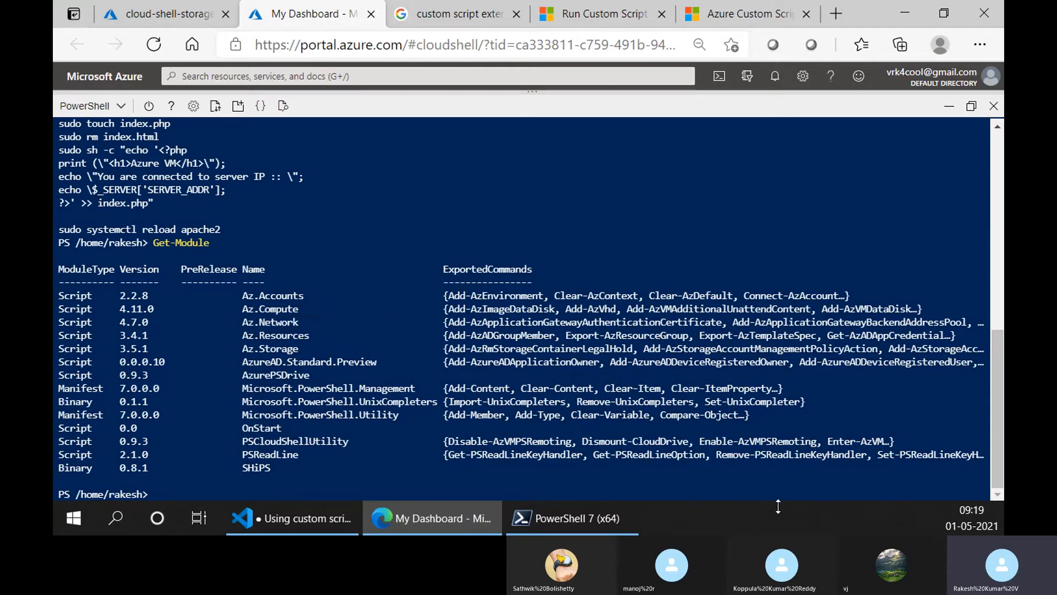
- Close the Cloud Shell page and the cloud-shell-storage-centralindia resource group, returning to the list of resource groups
{"action": "left_click", "coordinate": [371, 14]}
{"action": "left_click", "coordinate": [620, 145]}
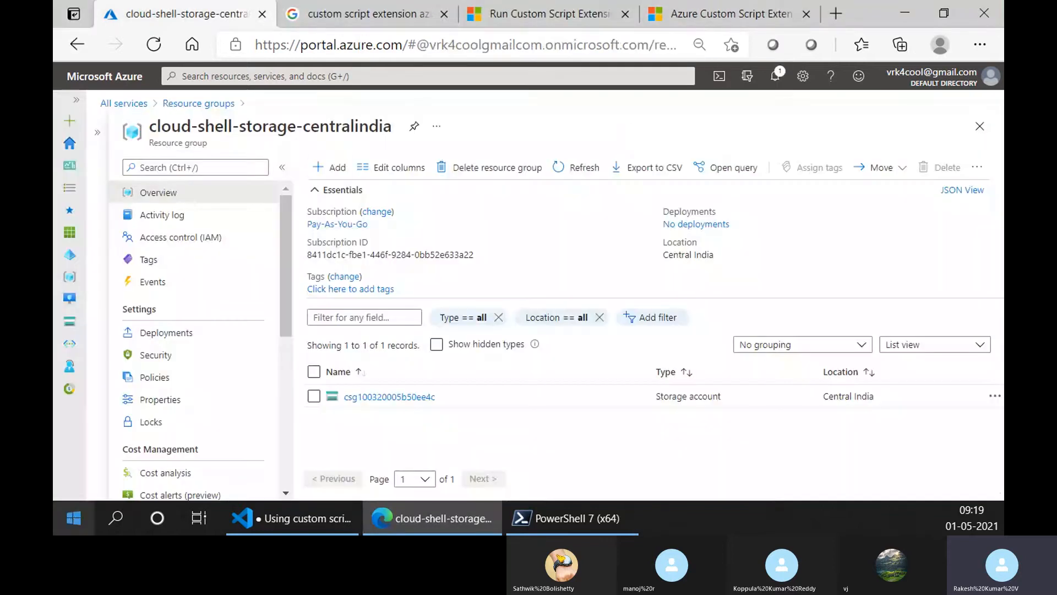
{"action": "left_click", "coordinate": [980, 126]}
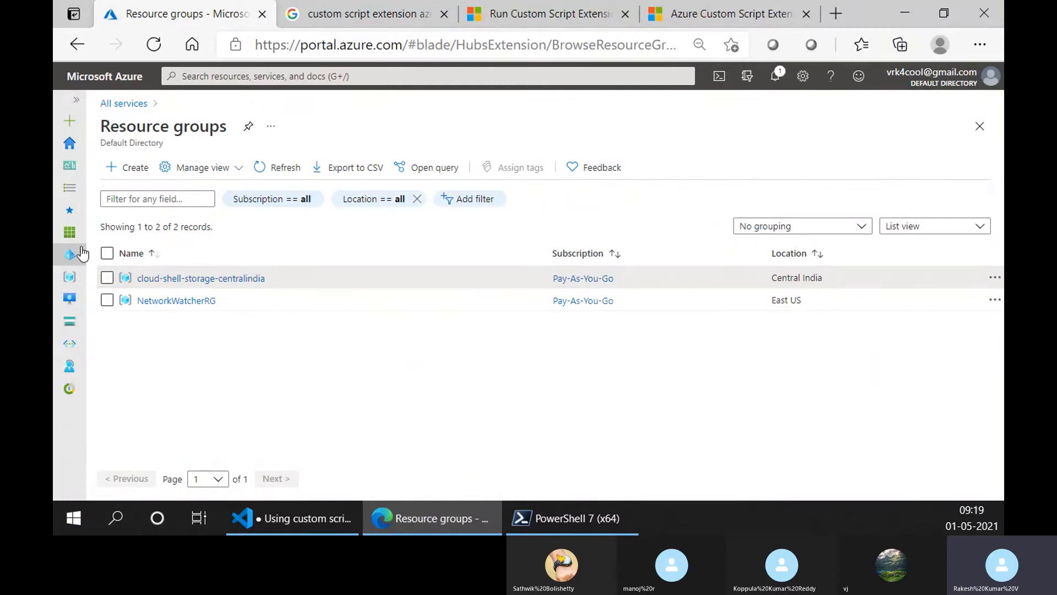
- Create a resource group named demo-rg in the Pay-As-You-Go subscription and East US region, and open it
{"action": "mouse_move", "coordinate": [69, 254]}
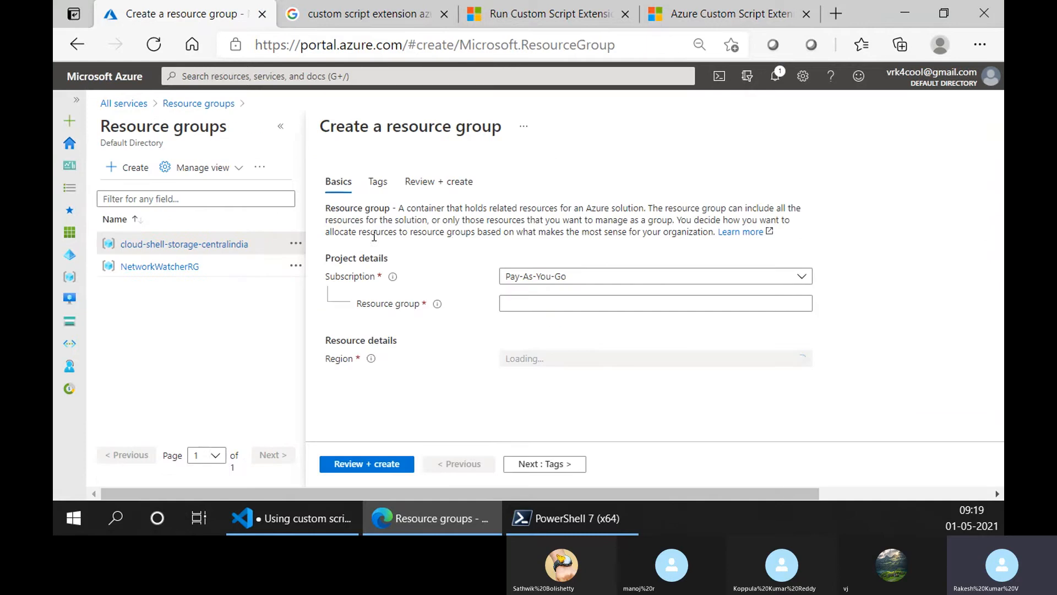
{"action": "left_click", "coordinate": [284, 132]}
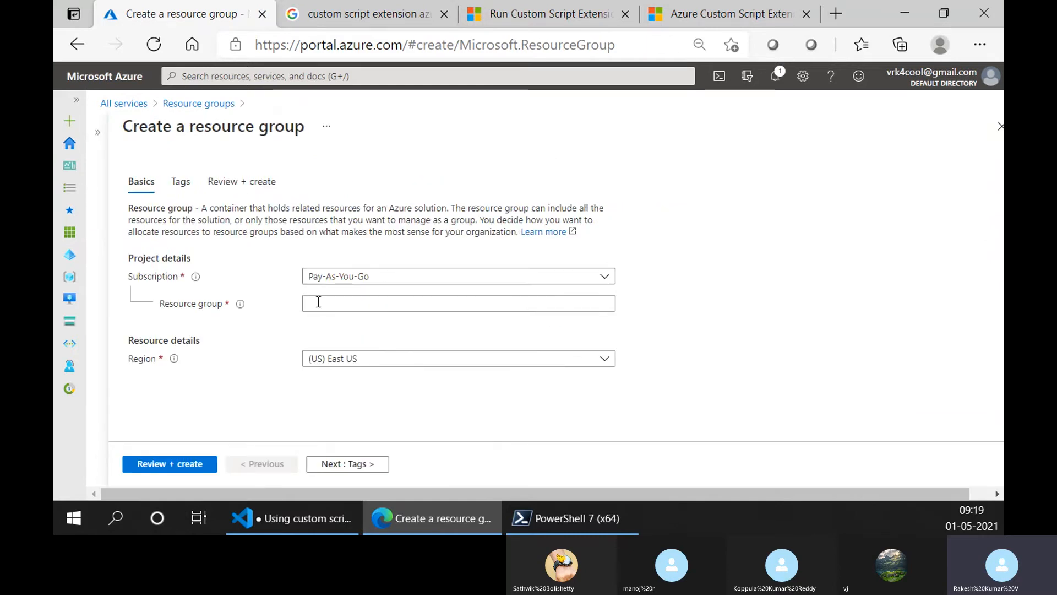
{"action": "left_click", "coordinate": [345, 300]}
{"action": "type", "text": "dem"}
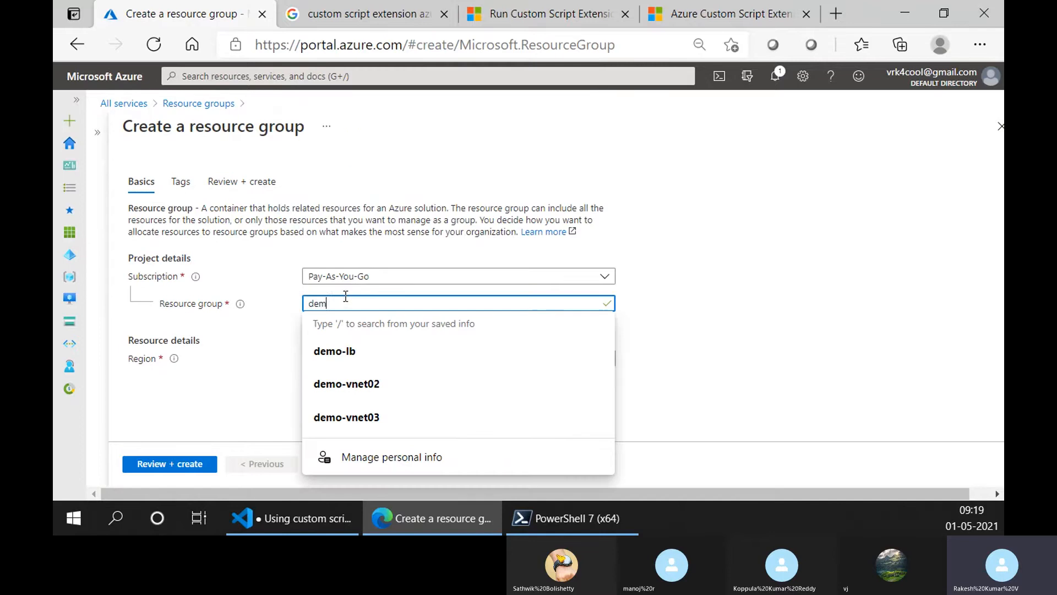
{"action": "type", "text": "o-rg"}
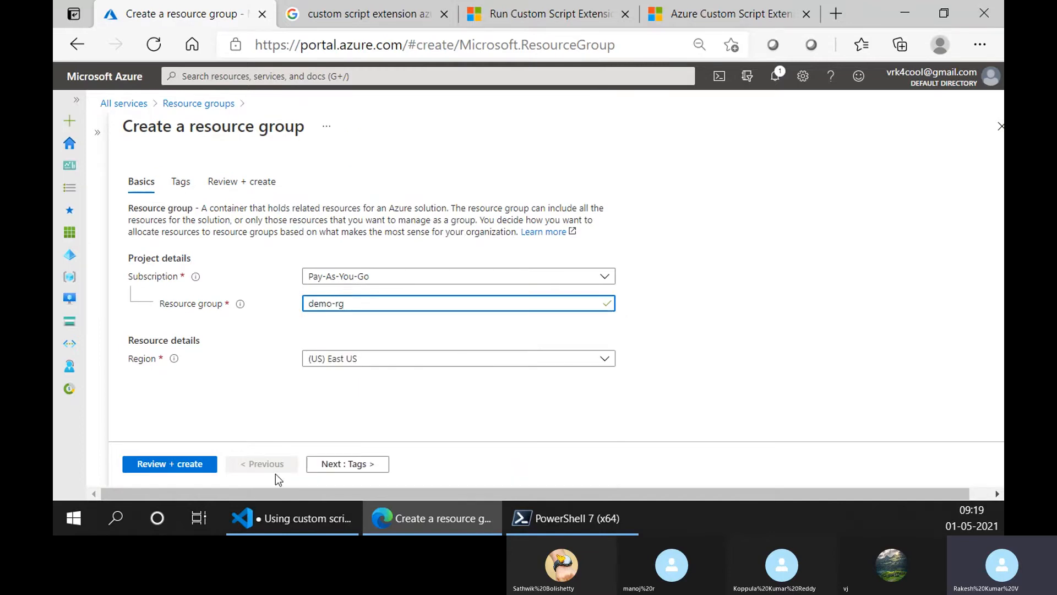
{"action": "left_click", "coordinate": [193, 464]}
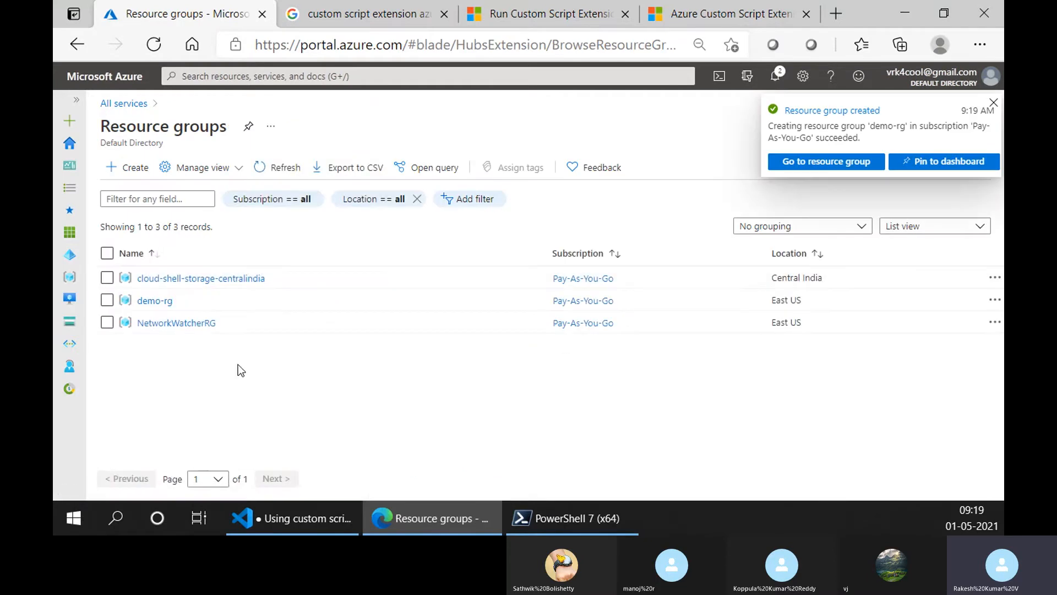
{"action": "left_click", "coordinate": [155, 301]}
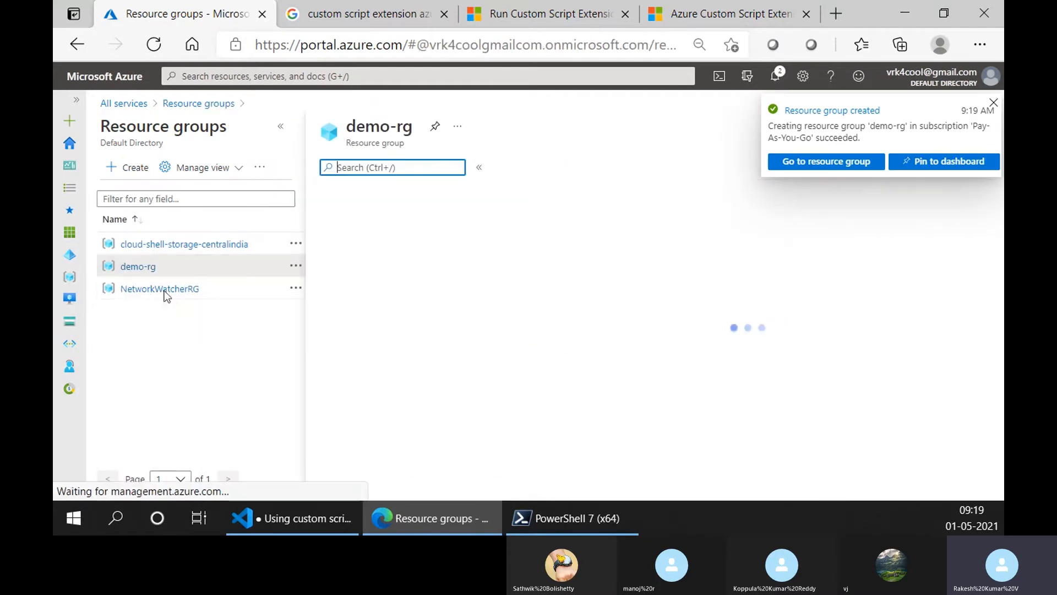
- Find the Virtual machine scale sets service by searching for virtual and start creating a new scale set
{"action": "left_click", "coordinate": [287, 76]}
{"action": "type", "text": "vi"}
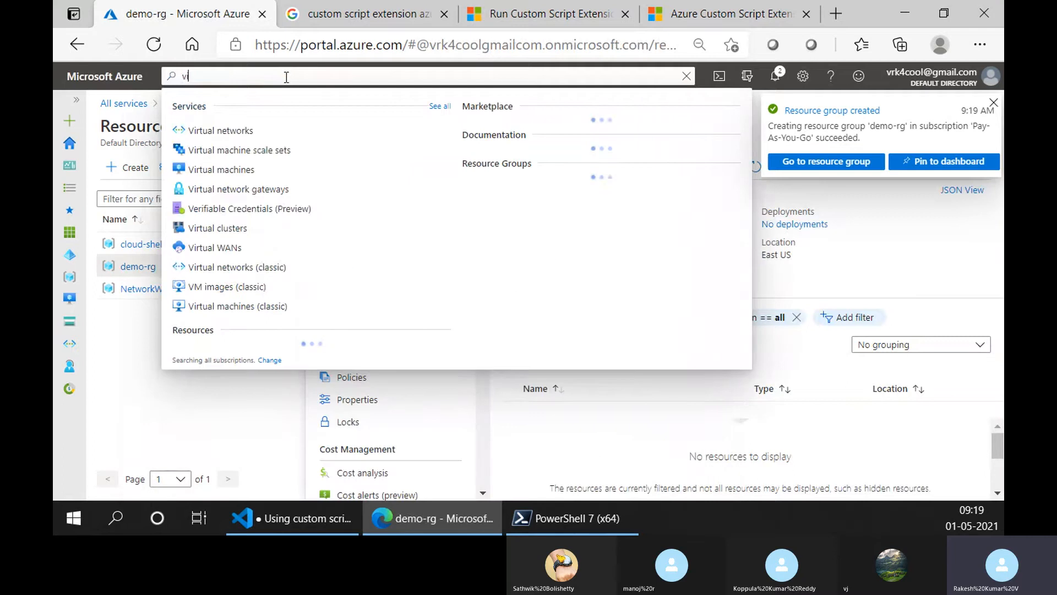
{"action": "type", "text": "rtual"}
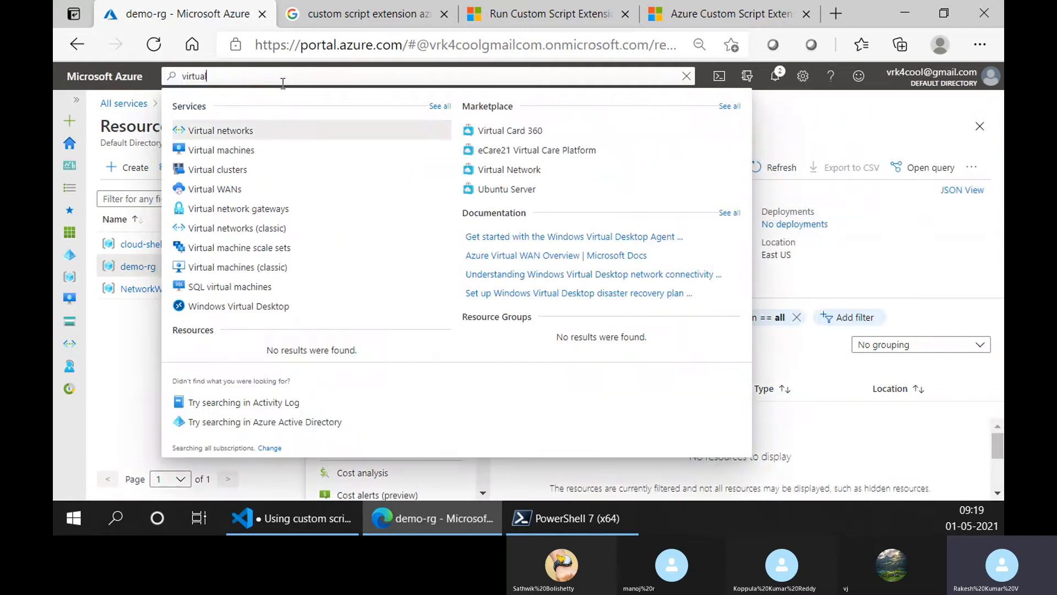
{"action": "left_click", "coordinate": [280, 248]}
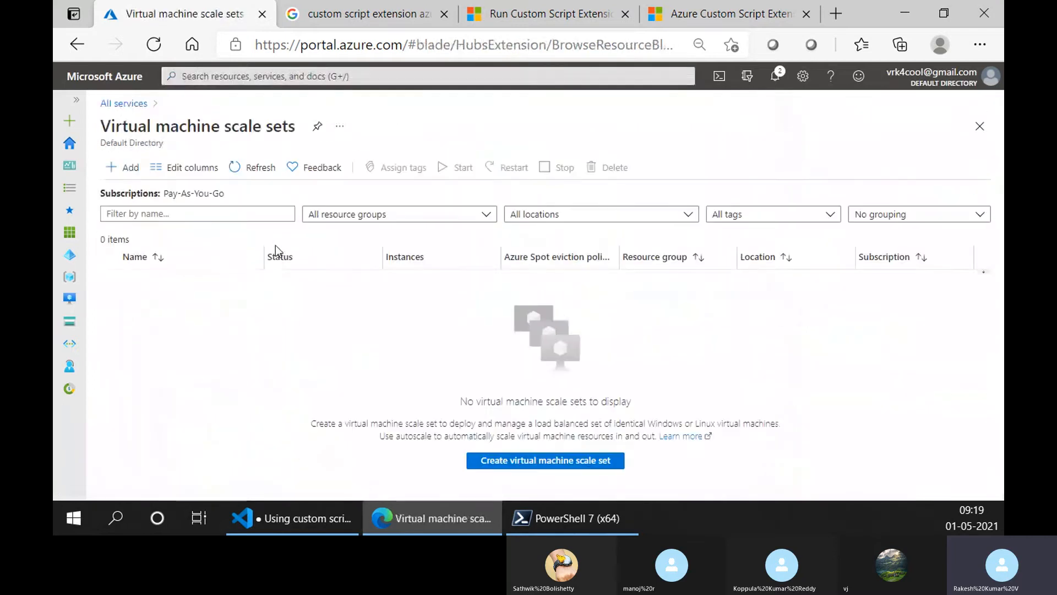
{"action": "left_click", "coordinate": [125, 166]}
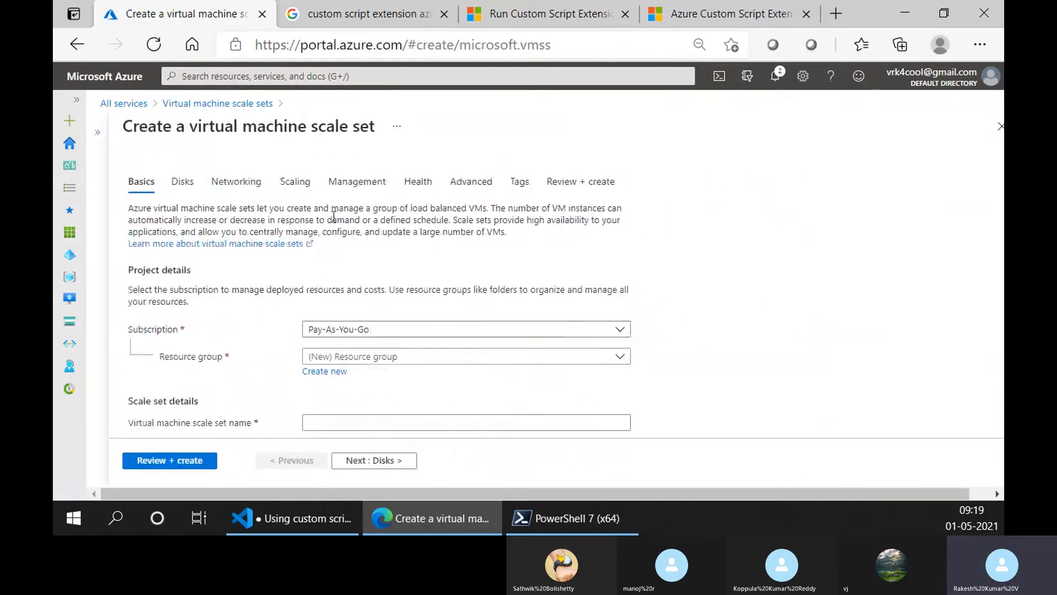
- Assign the scale set to the demo-rg resource group and name it ubuntu-php-scaleset
{"action": "scroll", "coordinate": [359, 280], "scroll_direction": "down", "scroll_amount": 2}
{"action": "left_click", "coordinate": [359, 278]}
{"action": "left_click", "coordinate": [352, 342]}
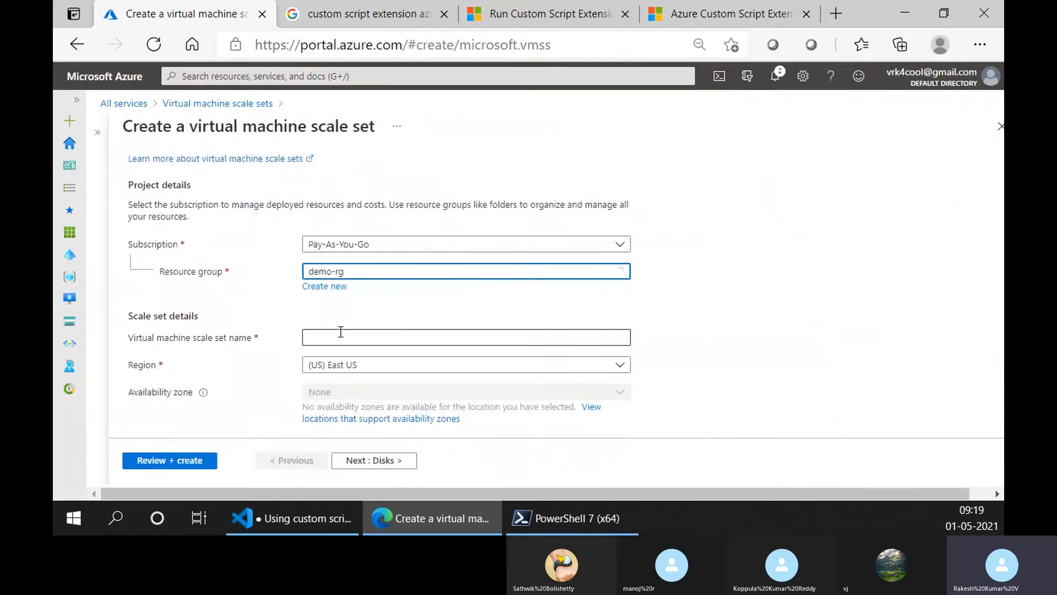
{"action": "scroll", "coordinate": [357, 247], "scroll_direction": "down", "scroll_amount": 2}
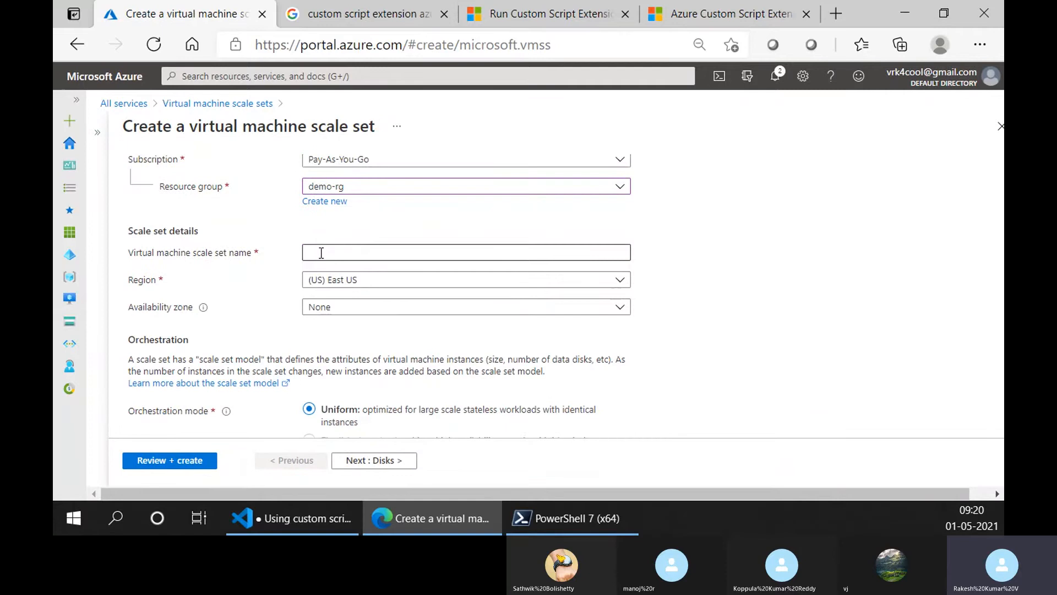
{"action": "left_click", "coordinate": [329, 253]}
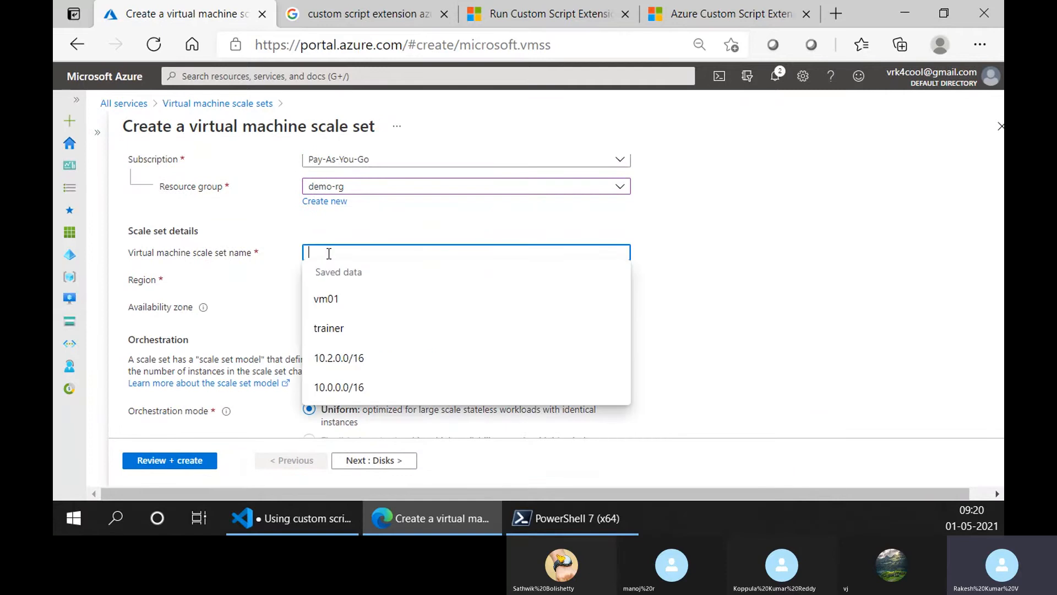
{"action": "type", "text": "ubu"}
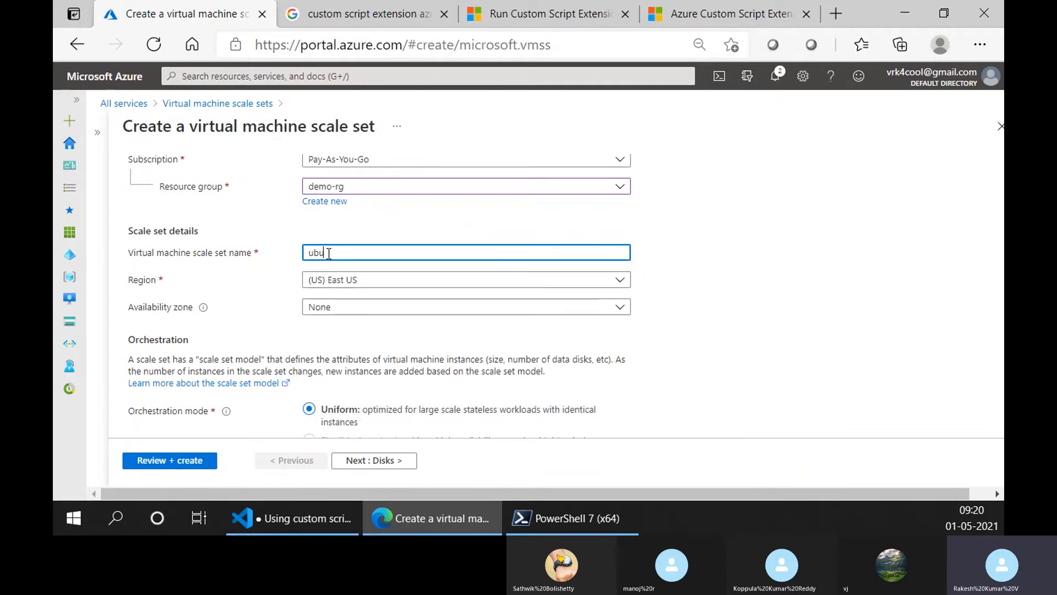
{"action": "type", "text": "ntu-php-scaleset"}
- Examine the scale set details and the Uniform and Flexible (preview) orchestration modes in the creation form
{"action": "scroll", "coordinate": [427, 266], "scroll_direction": "down", "scroll_amount": 3}
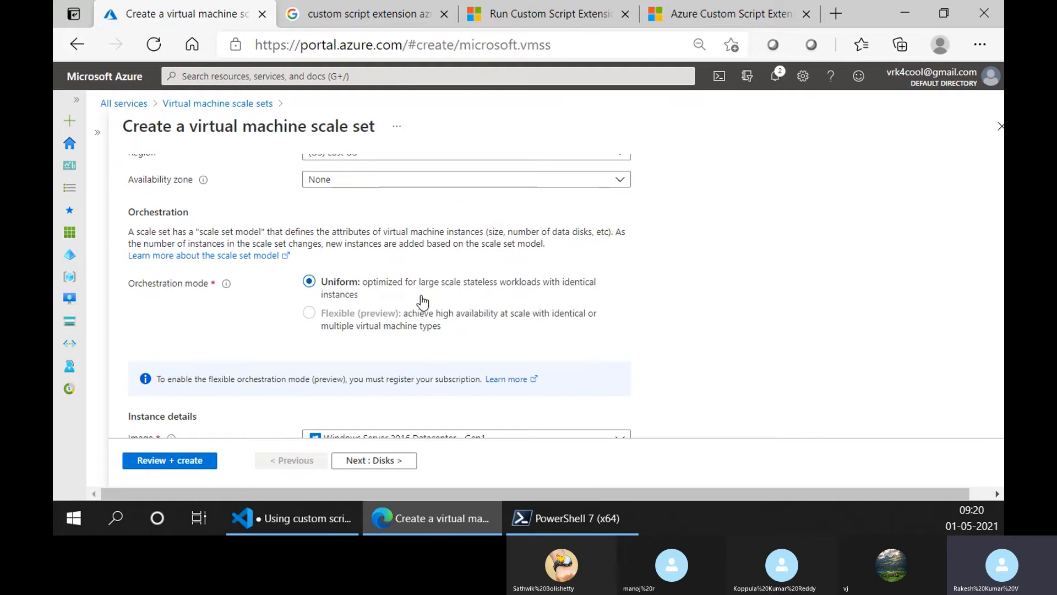
{"action": "scroll", "coordinate": [248, 203], "scroll_direction": "up", "scroll_amount": 2}
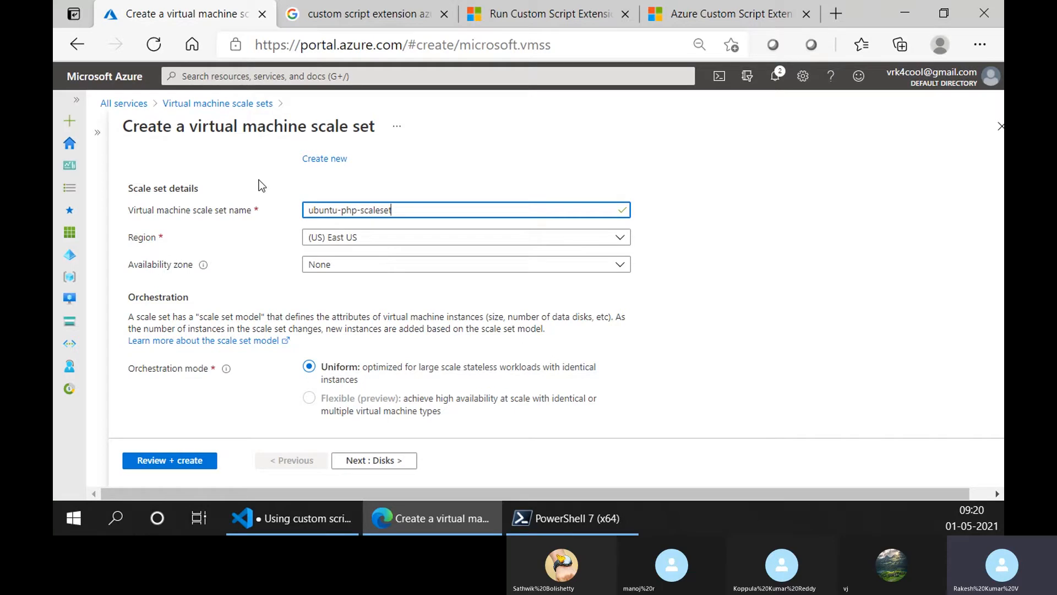
{"action": "scroll", "coordinate": [532, 271], "scroll_direction": "down", "scroll_amount": 1}
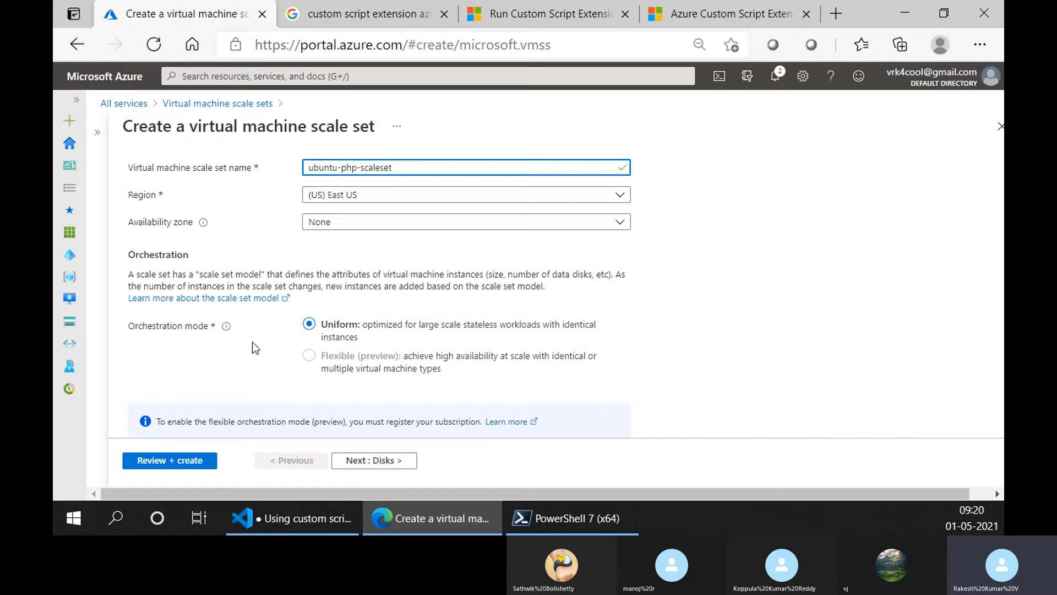
{"action": "scroll", "coordinate": [253, 344], "scroll_direction": "down", "scroll_amount": 2}
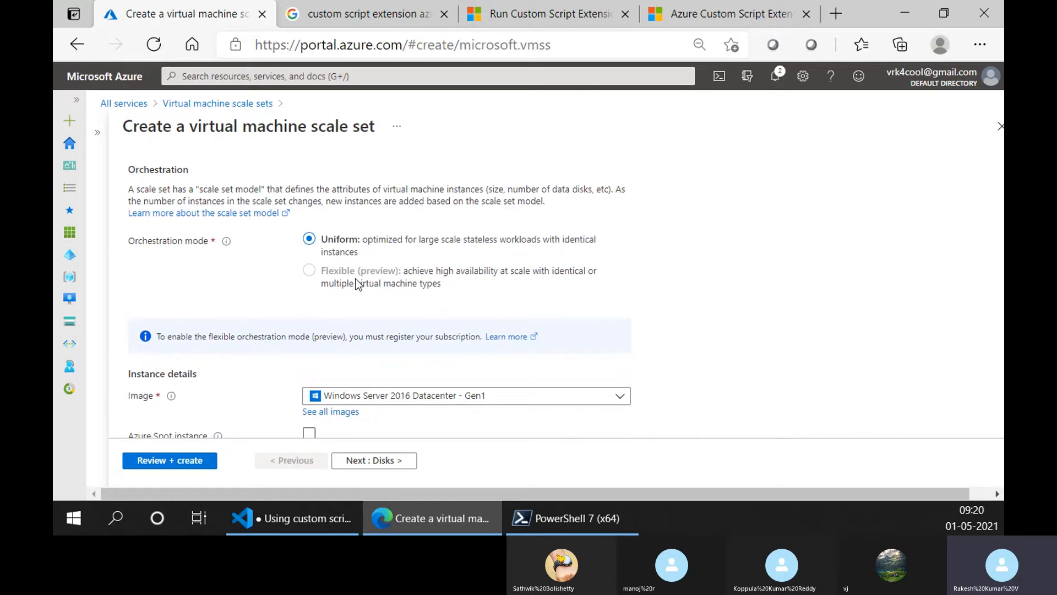
{"action": "left_click_drag", "start_coordinate": [351, 273], "coordinate": [398, 275]}
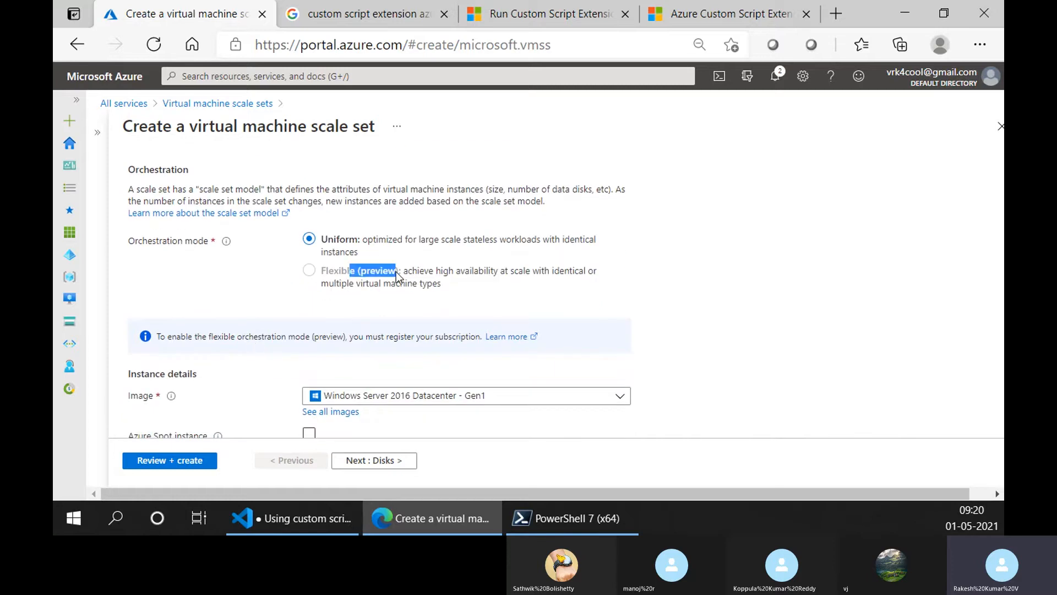
{"action": "left_click", "coordinate": [438, 269]}
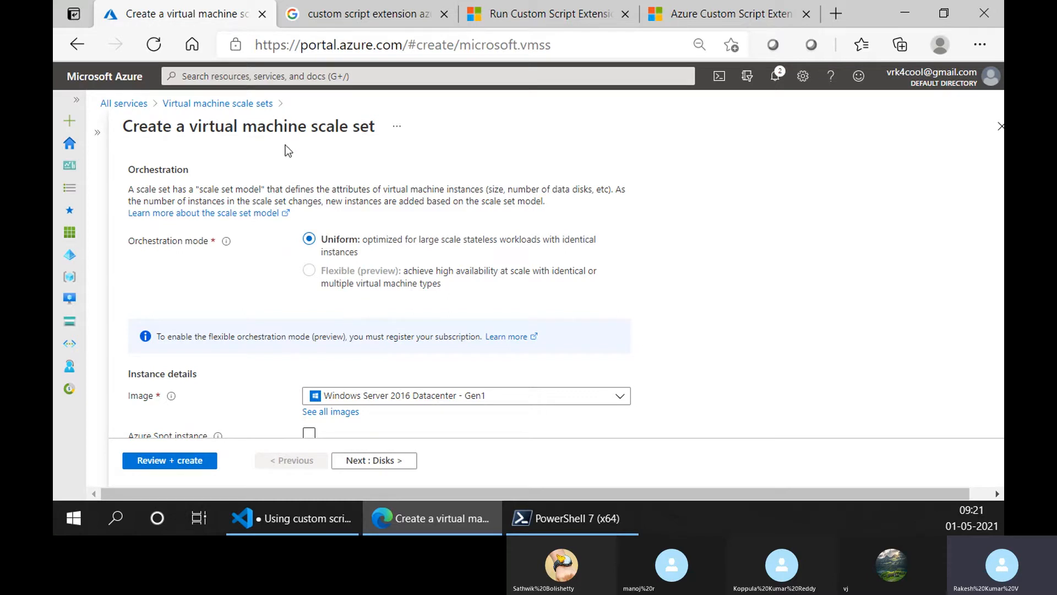
{"action": "left_click_drag", "start_coordinate": [190, 128], "coordinate": [375, 127]}
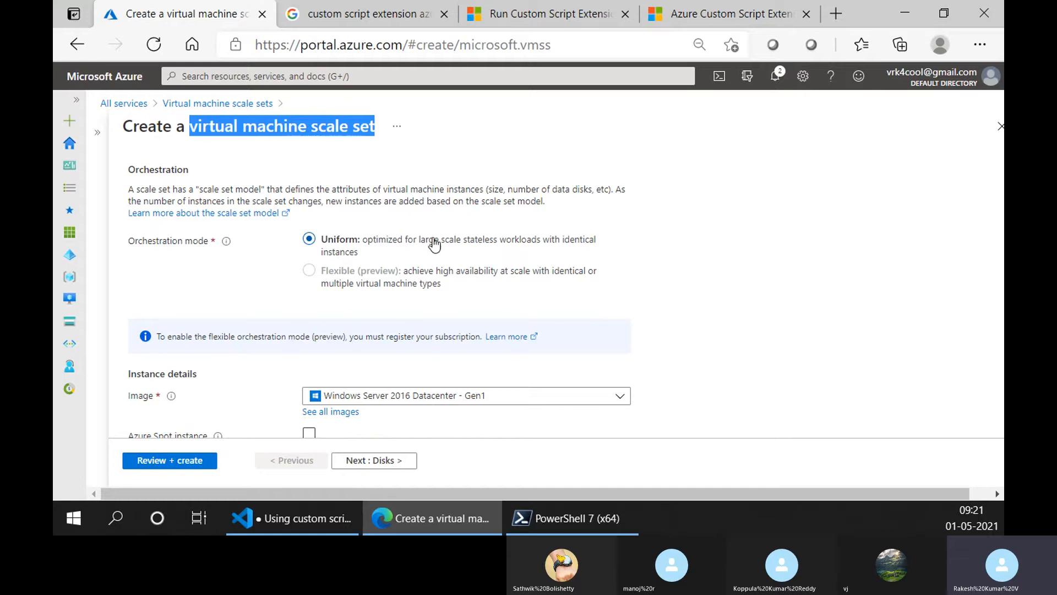
{"action": "scroll", "coordinate": [239, 229], "scroll_direction": "up", "scroll_amount": 3}
{"action": "scroll", "coordinate": [240, 230], "scroll_direction": "down", "scroll_amount": 3}
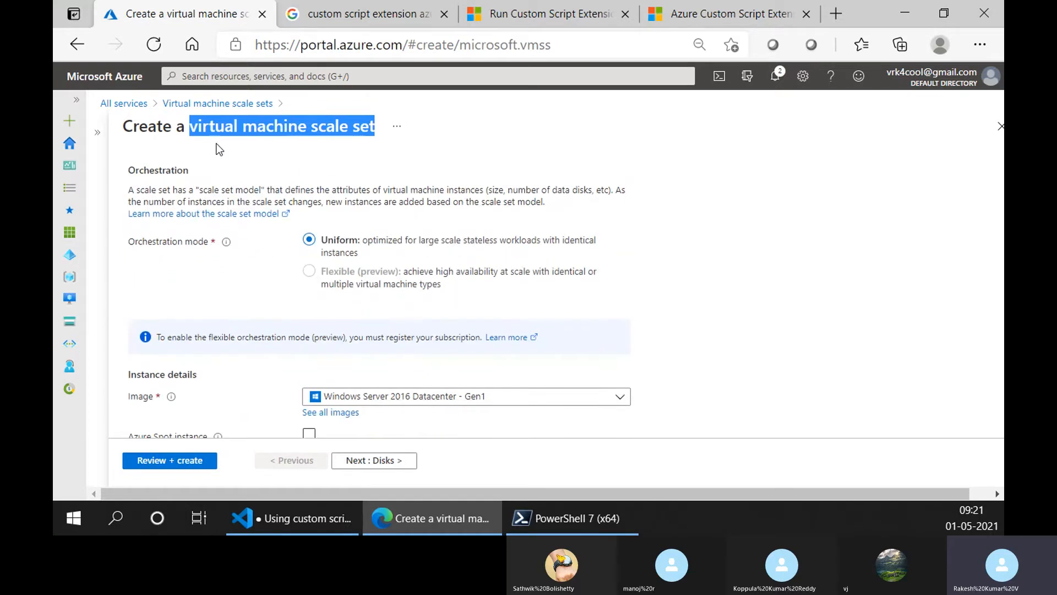
{"action": "left_click", "coordinate": [379, 182]}
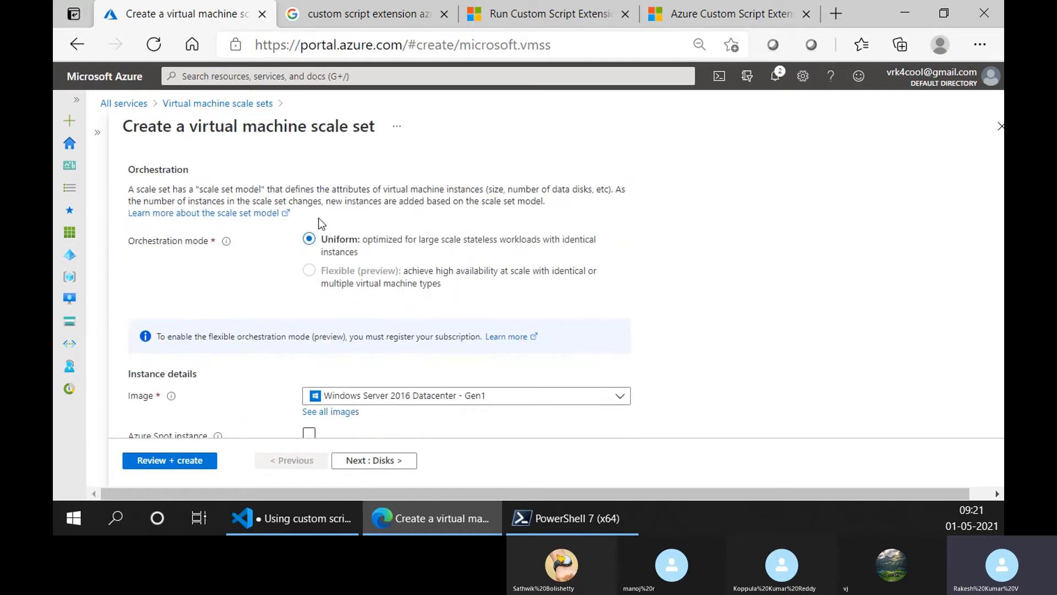
{"action": "scroll", "coordinate": [312, 210], "scroll_direction": "up", "scroll_amount": 1}
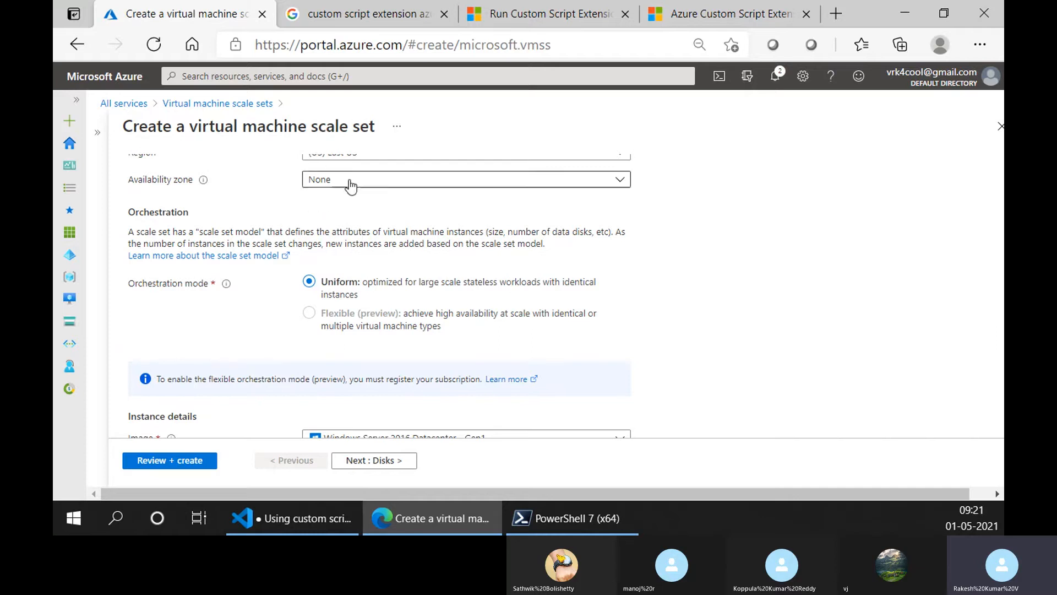
{"action": "scroll", "coordinate": [348, 209], "scroll_direction": "down", "scroll_amount": 1}
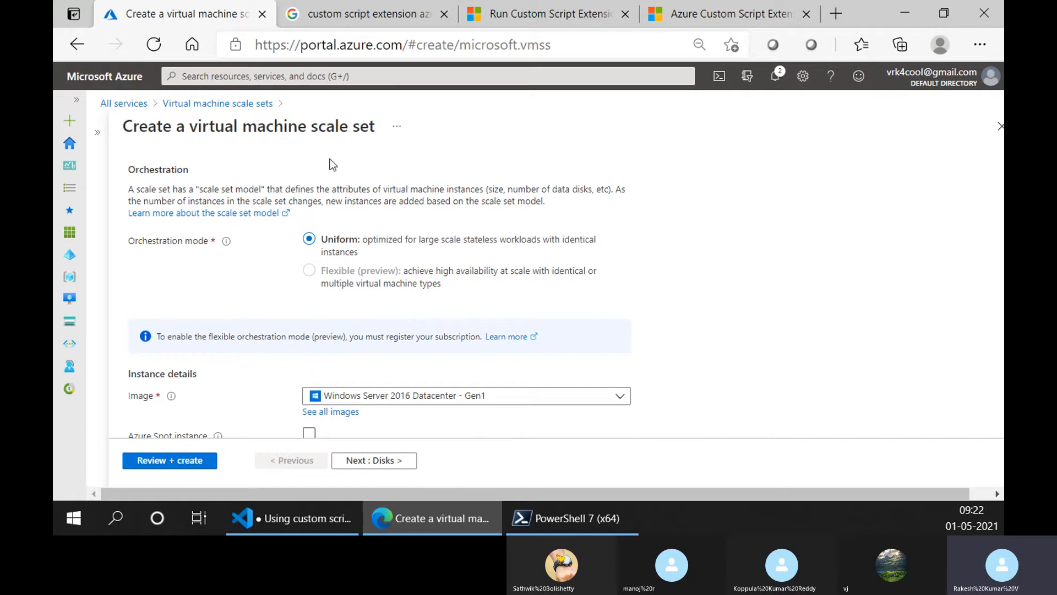
- Review the virtual machine scale set line in the Visual Studio Code notes, and return to the form's instance details
{"action": "left_click", "coordinate": [302, 523]}
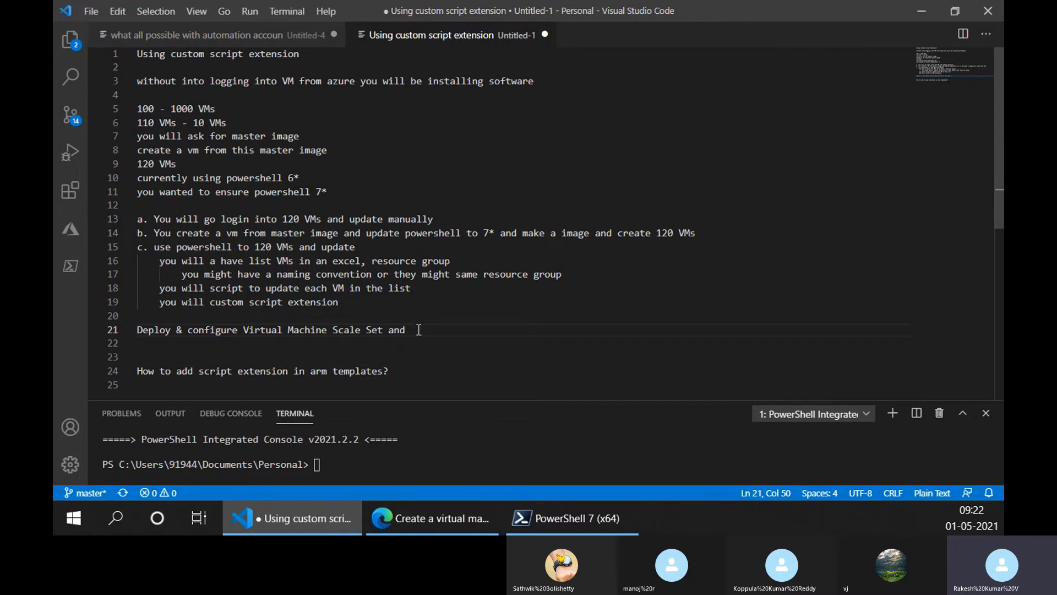
{"action": "left_click_drag", "start_coordinate": [412, 329], "coordinate": [137, 329]}
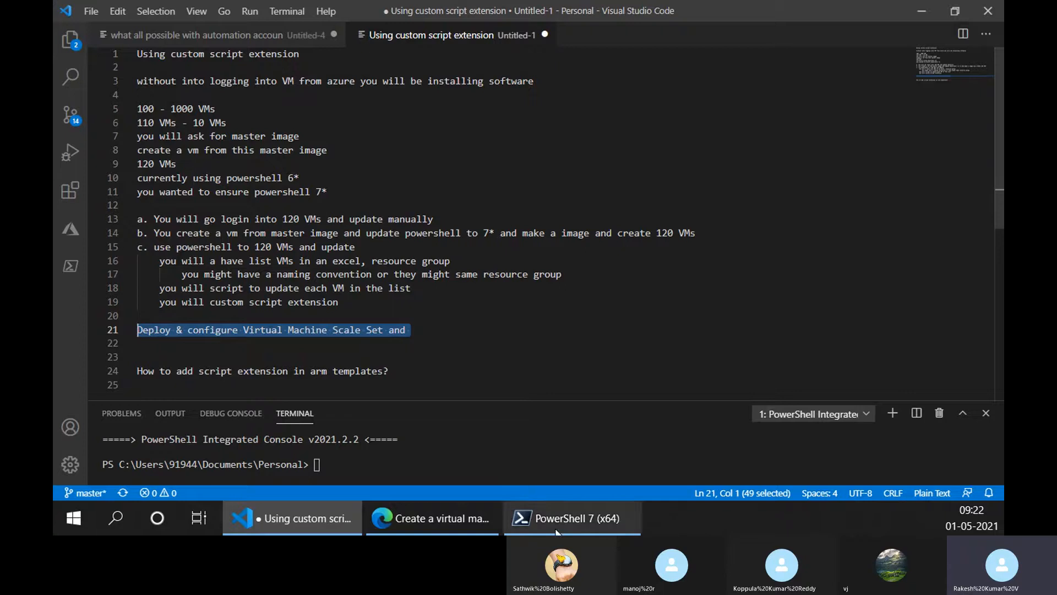
{"action": "left_click", "coordinate": [423, 533]}
{"action": "scroll", "coordinate": [379, 292], "scroll_direction": "down", "scroll_amount": 3}
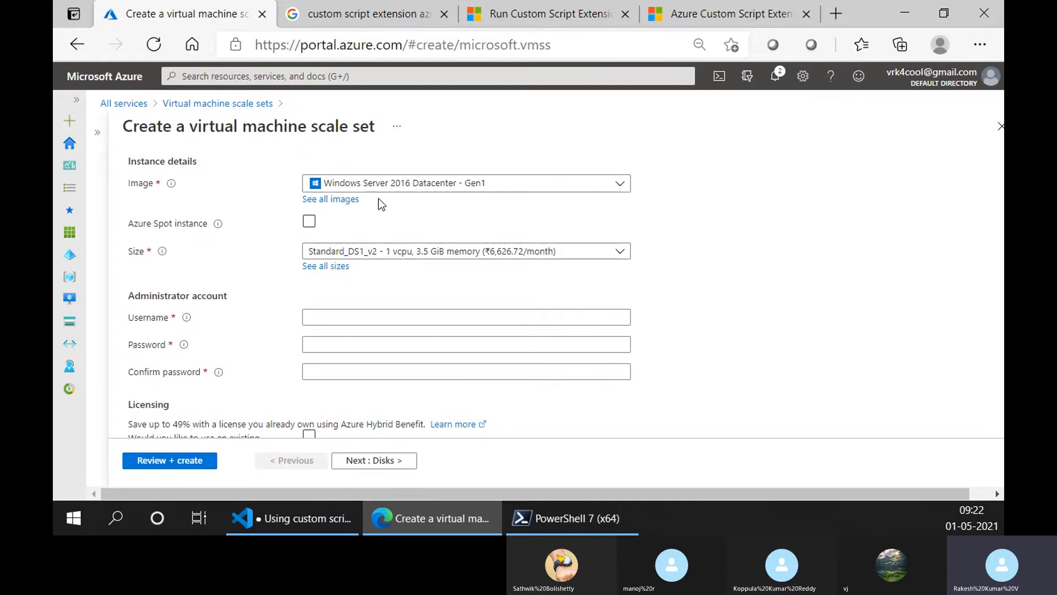
- Choose Ubuntu Server 18.04 LTS - Gen1 as the image for the scale set instances
{"action": "scroll", "coordinate": [397, 309], "scroll_direction": "up", "scroll_amount": 2}
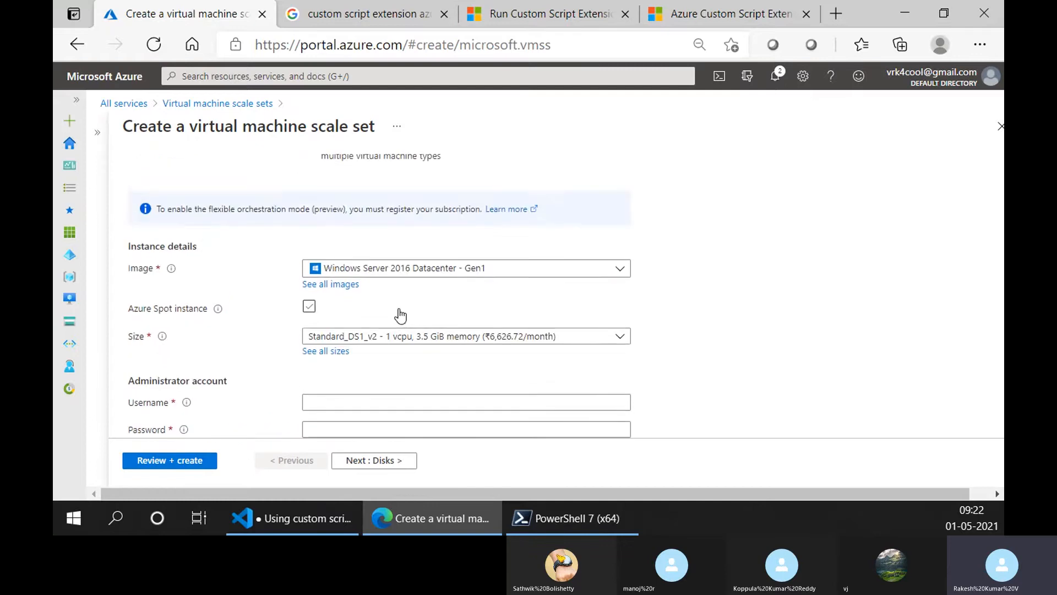
{"action": "scroll", "coordinate": [405, 317], "scroll_direction": "down", "scroll_amount": 1}
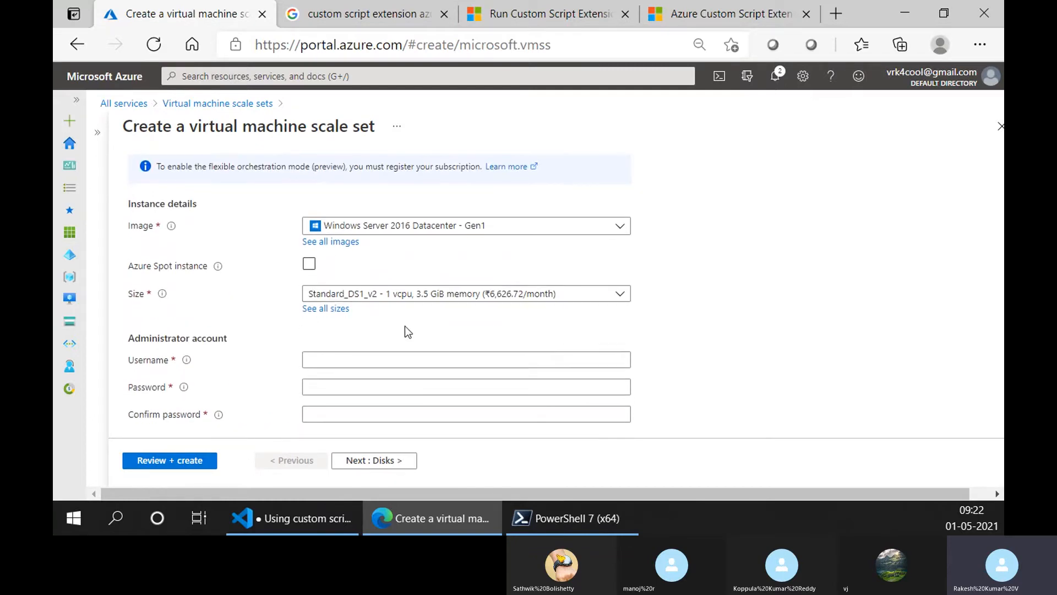
{"action": "scroll", "coordinate": [405, 333], "scroll_direction": "up", "scroll_amount": 2}
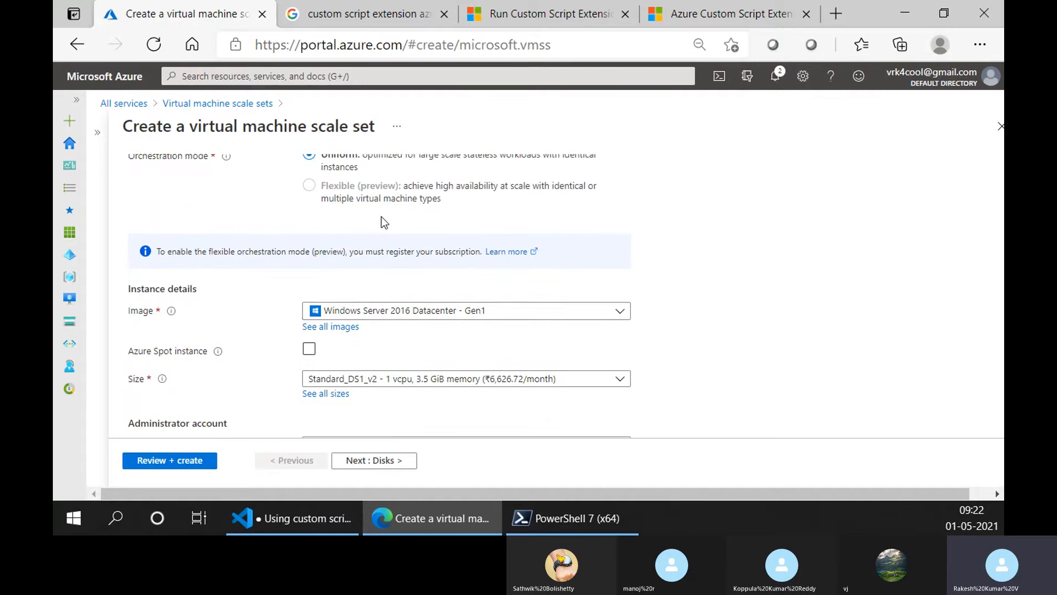
{"action": "scroll", "coordinate": [381, 220], "scroll_direction": "up", "scroll_amount": 1}
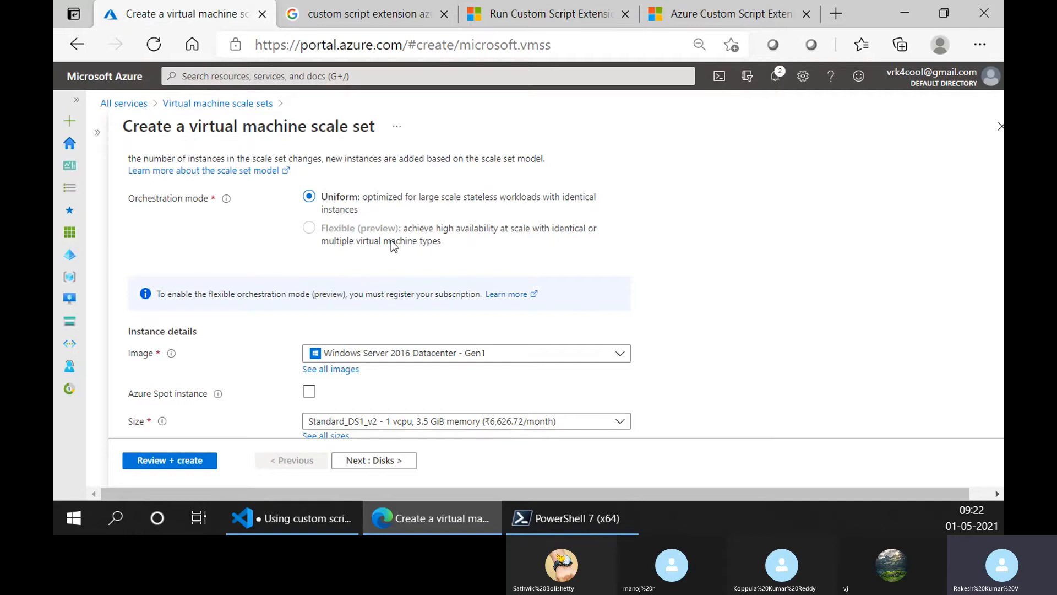
{"action": "scroll", "coordinate": [384, 265], "scroll_direction": "down", "scroll_amount": 1}
{"action": "scroll", "coordinate": [381, 259], "scroll_direction": "down", "scroll_amount": 3}
{"action": "left_click", "coordinate": [381, 269]}
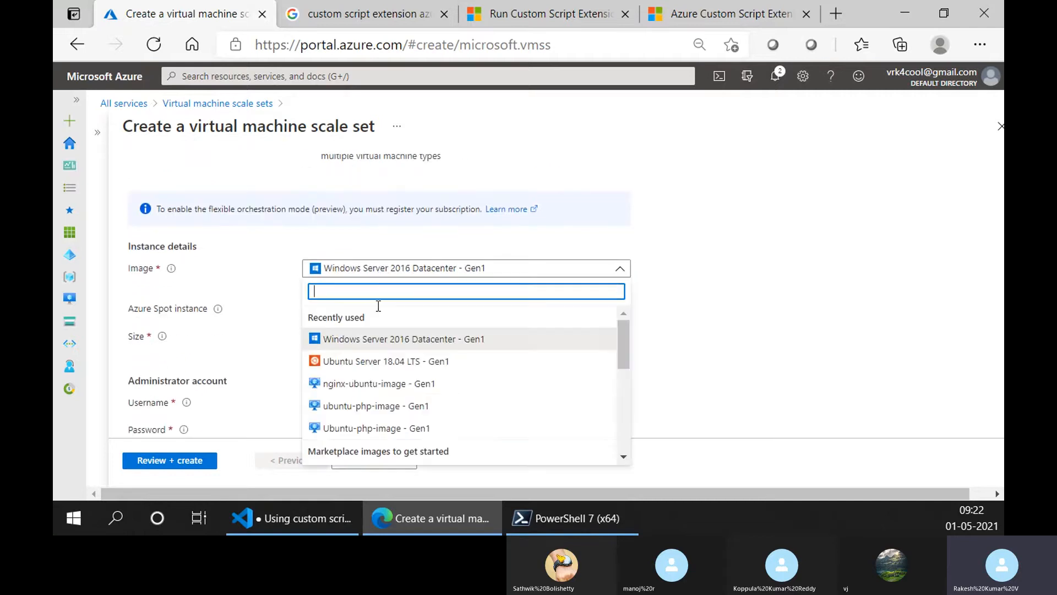
{"action": "left_click", "coordinate": [364, 361]}
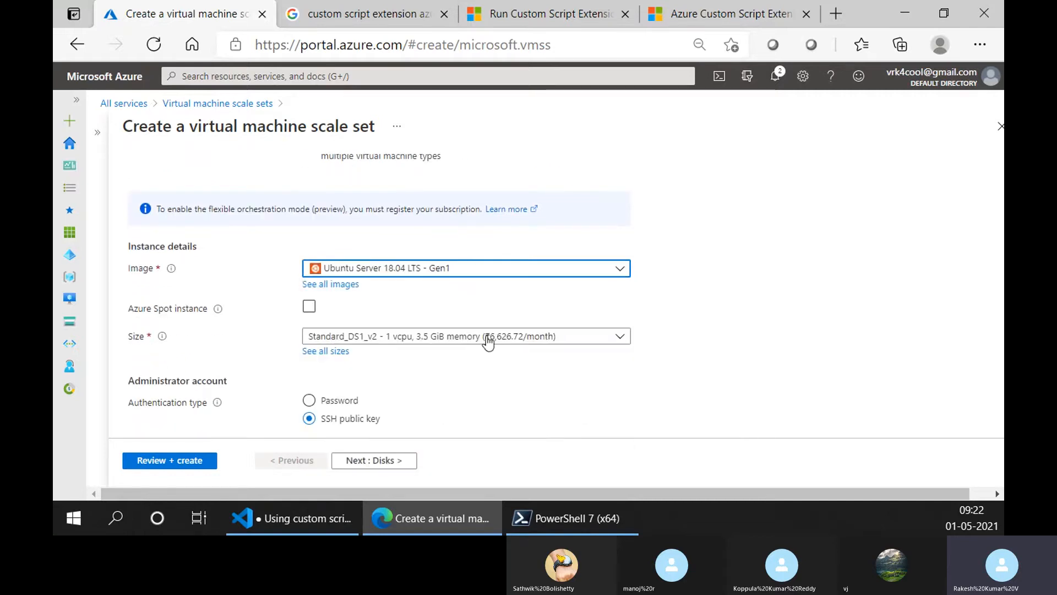
- Enable Azure Spot instance for the scale set and set the eviction policy to Delete
{"action": "left_click", "coordinate": [309, 306]}
{"action": "scroll", "coordinate": [825, 299], "scroll_direction": "down", "scroll_amount": 2}
{"action": "scroll", "coordinate": [439, 266], "scroll_direction": "up", "scroll_amount": 1}
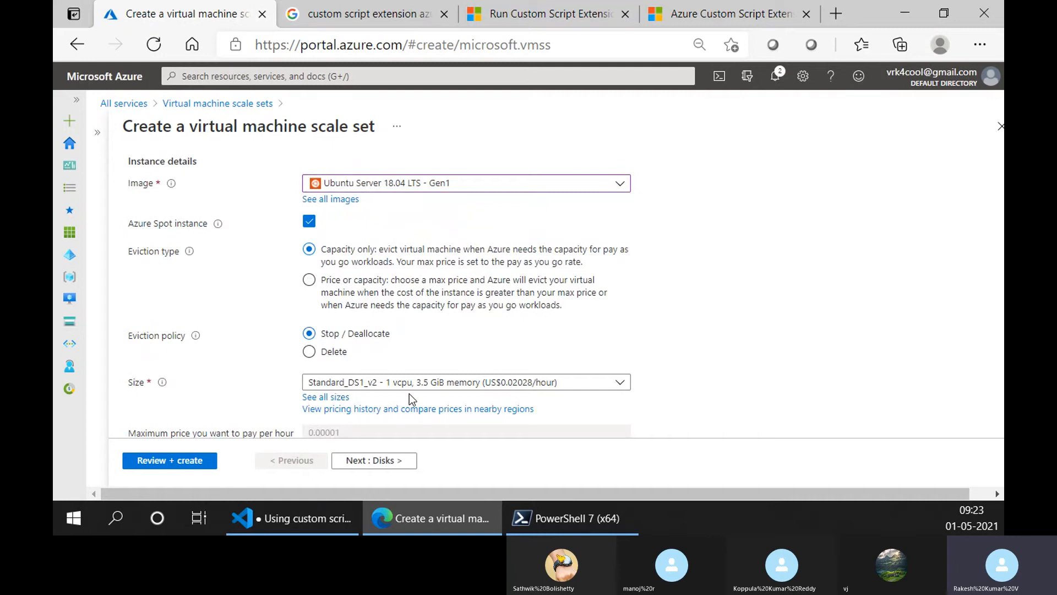
{"action": "left_click", "coordinate": [309, 352]}
{"action": "scroll", "coordinate": [726, 337], "scroll_direction": "down", "scroll_amount": 2}
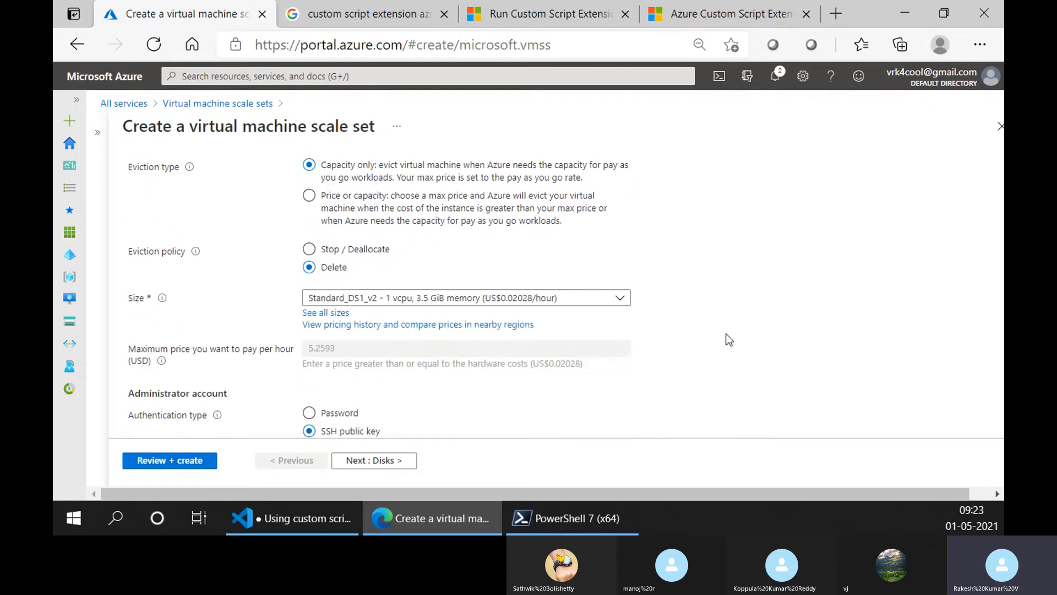
{"action": "scroll", "coordinate": [333, 336], "scroll_direction": "down", "scroll_amount": 2}
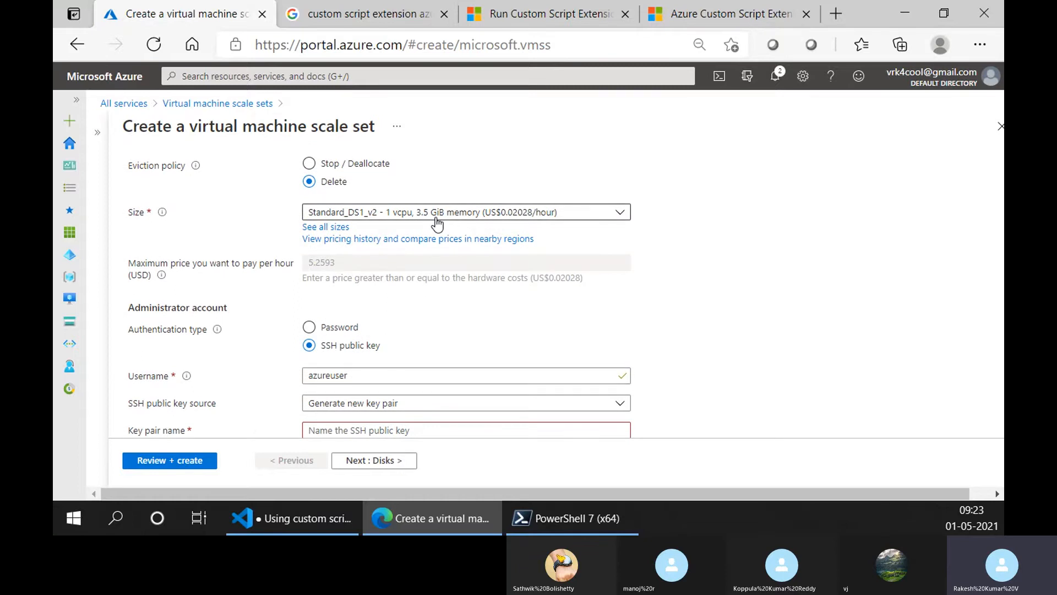
- Set the administrator username to trainer and the SSH public key source to Use existing public key
{"action": "scroll", "coordinate": [377, 355], "scroll_direction": "down", "scroll_amount": 2}
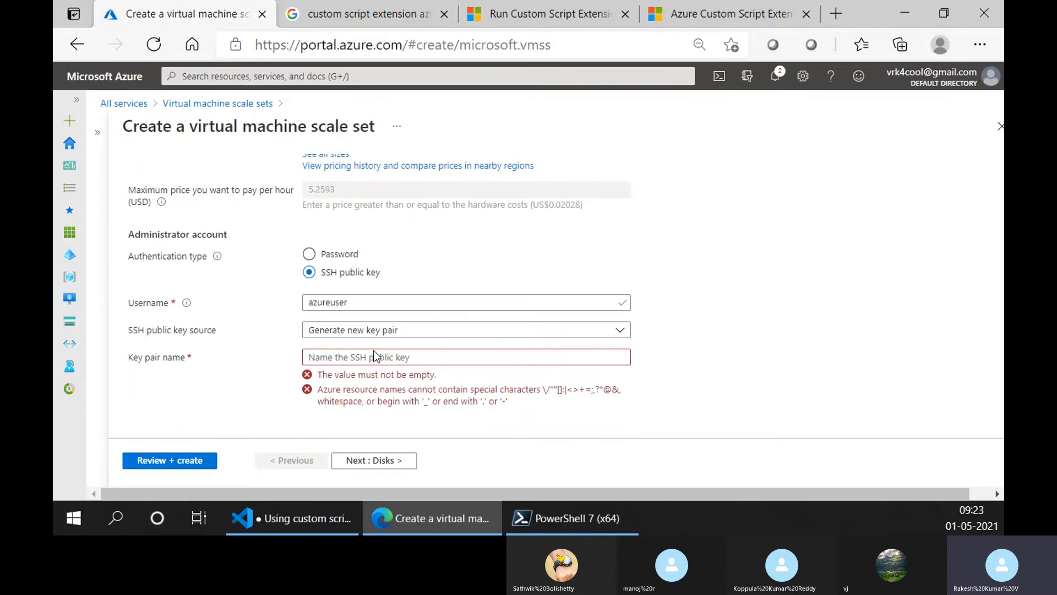
{"action": "double_click", "coordinate": [334, 302]}
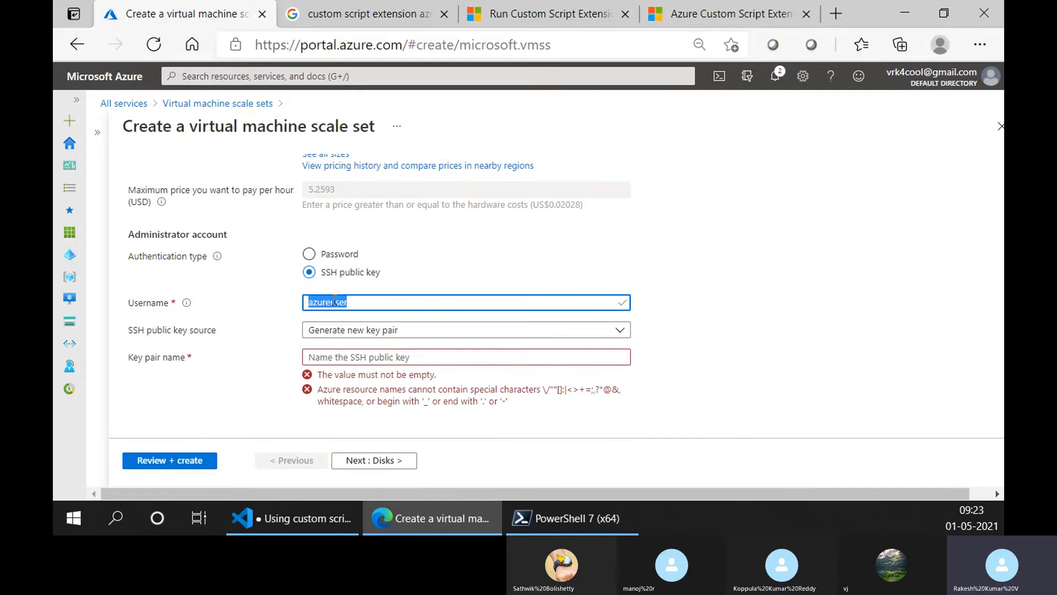
{"action": "type", "text": "tran"}
{"action": "key", "text": "BackSpace"}
{"action": "type", "text": "iner"}
{"action": "left_click", "coordinate": [325, 331]}
{"action": "left_click", "coordinate": [354, 394]}
- Switch to PowerShell 7 and print the SSH public key file with cat .\.ssh\id_rsa.pub
{"action": "left_click", "coordinate": [562, 533]}
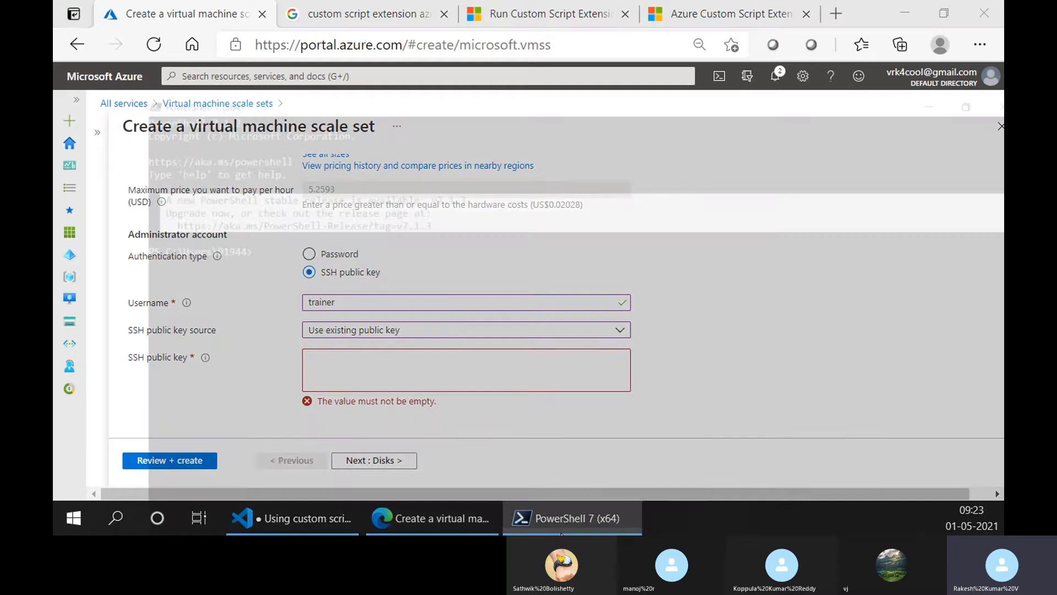
{"action": "type", "text": "cat"}
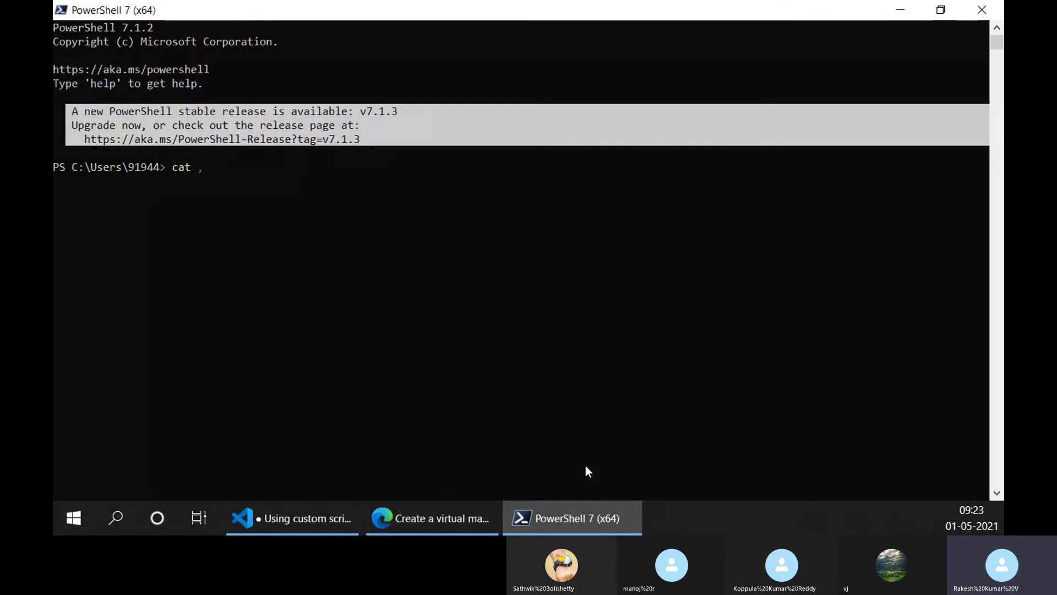
{"action": "type", "text": " .ss"}
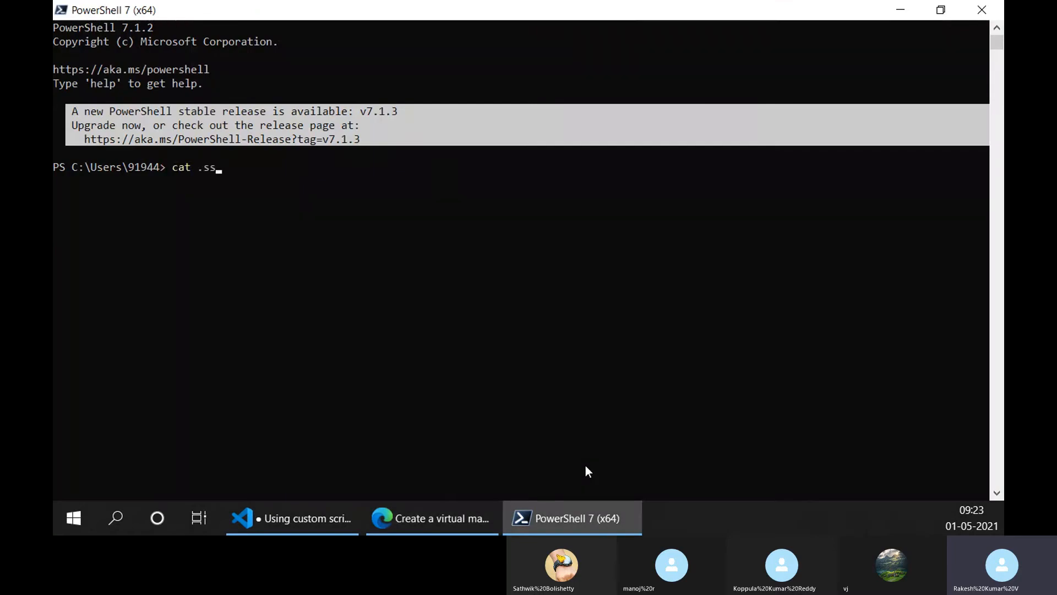
{"action": "key", "text": "Tab"}
{"action": "type", "text": "id"}
{"action": "key", "text": "Tab"}
{"action": "type", "text": ".pub"}
{"action": "key", "text": "Return"}
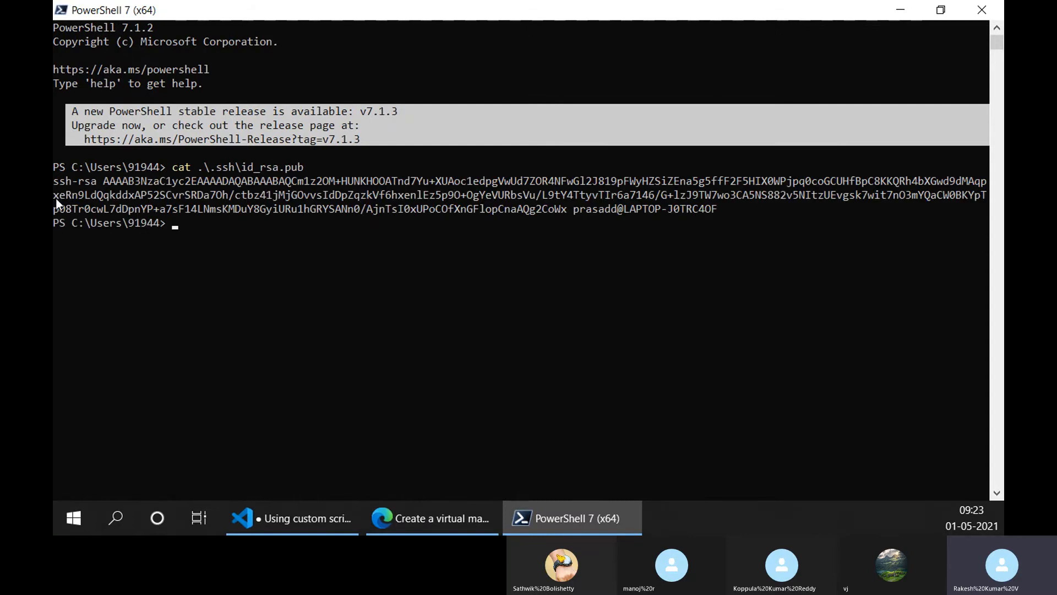
- Copy the printed public key and paste it into the SSH public key field of the Azure scale set form
{"action": "left_click_drag", "start_coordinate": [55, 182], "coordinate": [730, 210]}
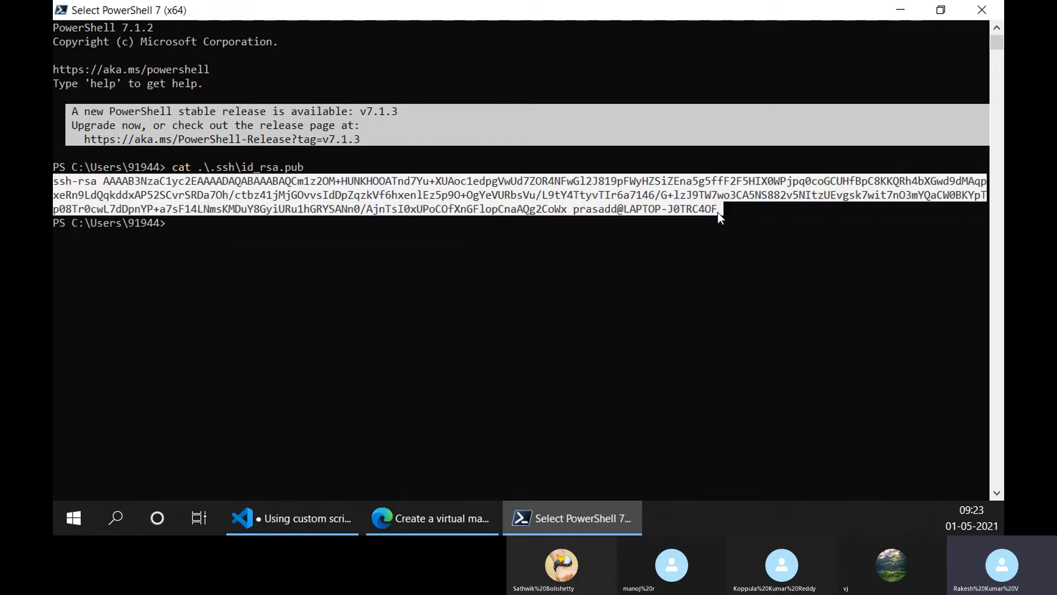
{"action": "right_click", "coordinate": [710, 211]}
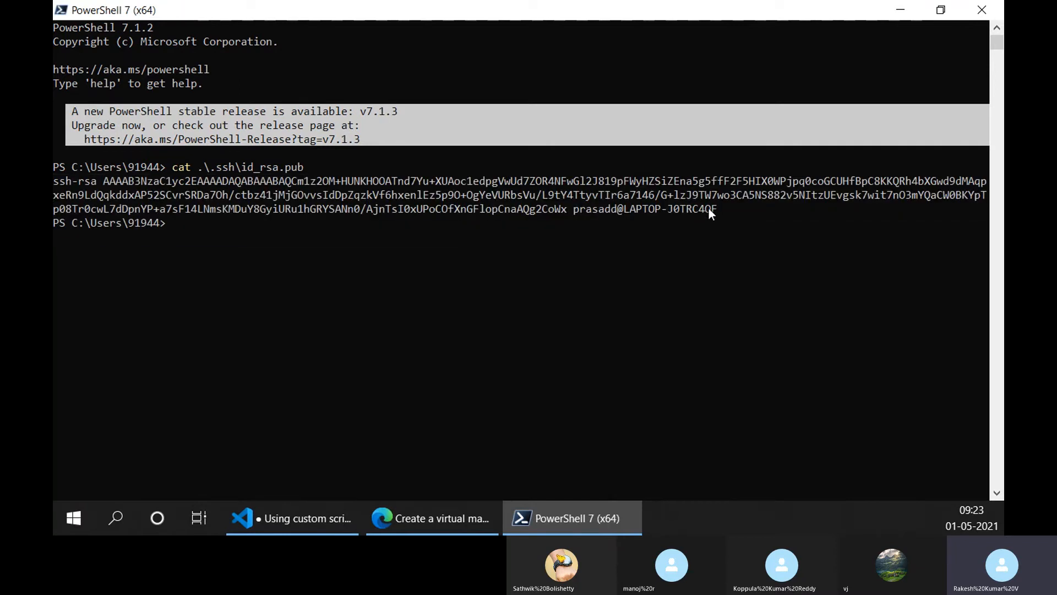
{"action": "left_click", "coordinate": [282, 517]}
{"action": "left_click", "coordinate": [386, 519]}
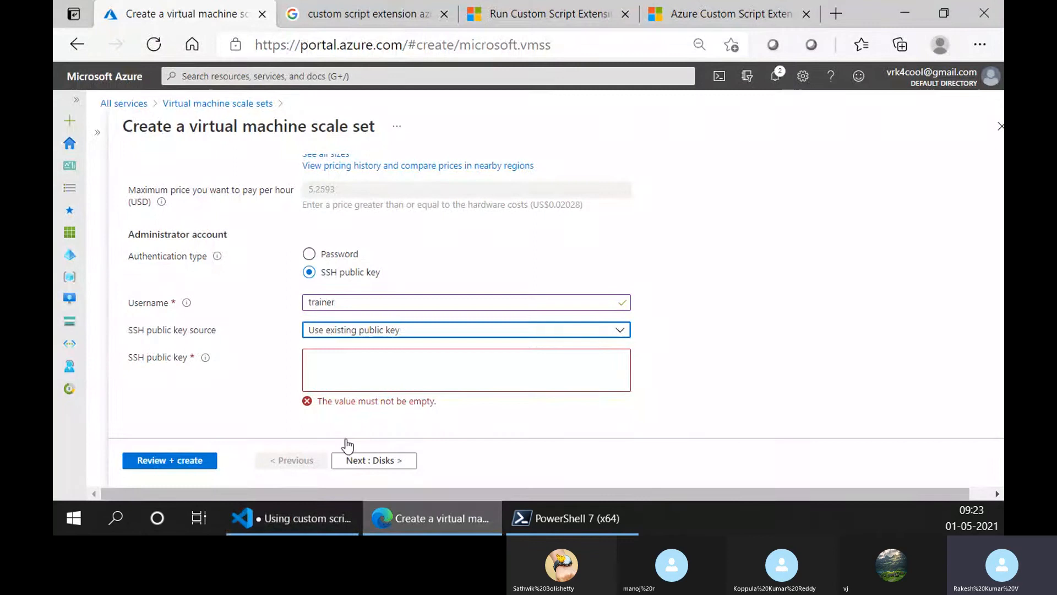
{"action": "left_click", "coordinate": [331, 379]}
{"action": "key", "text": "ctrl+v"}
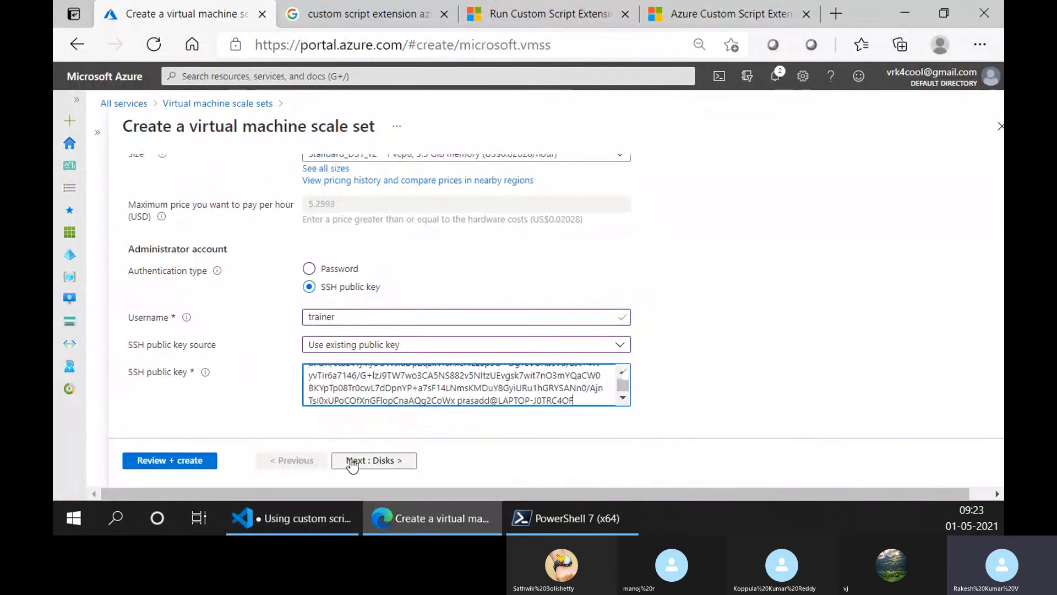
- Keep the default disk settings and continue to the Networking settings
{"action": "left_click", "coordinate": [352, 463]}
{"action": "scroll", "coordinate": [422, 317], "scroll_direction": "down", "scroll_amount": 3}
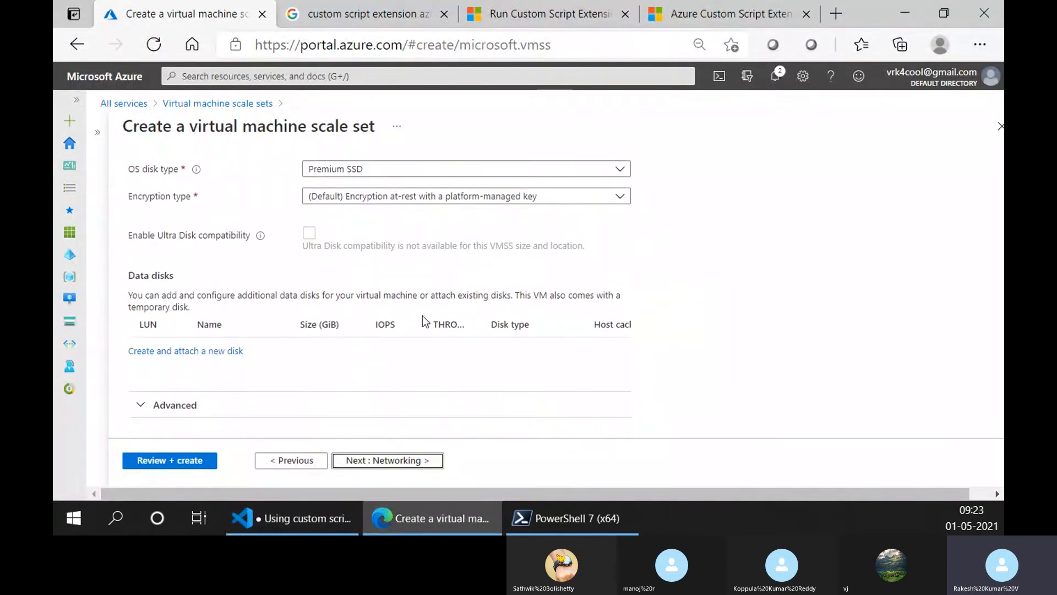
{"action": "left_click", "coordinate": [383, 460]}
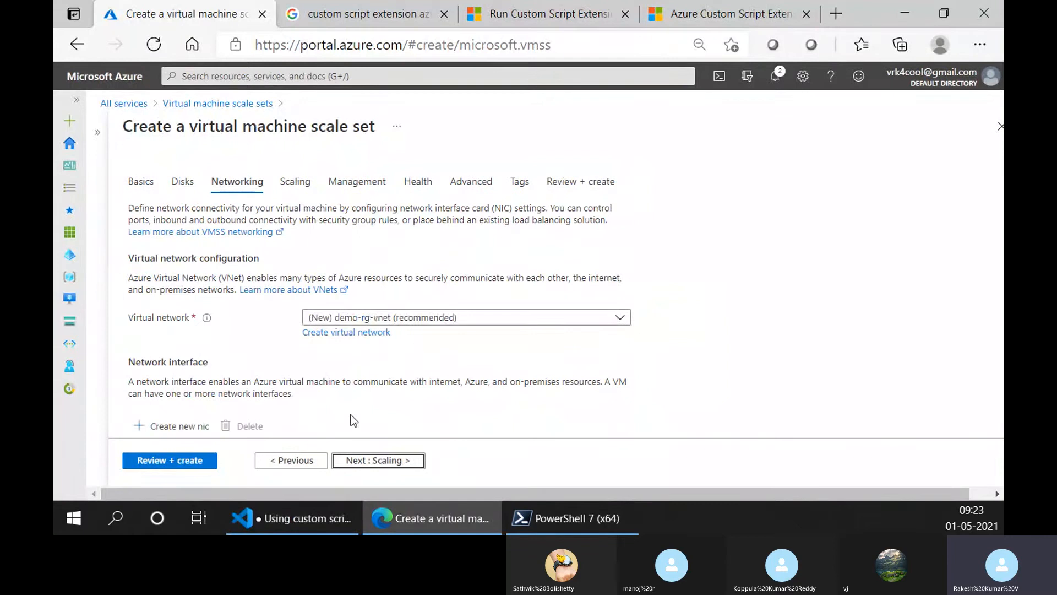
- Examine the virtual network, network interface and load balancing options in the Networking settings
{"action": "scroll", "coordinate": [336, 424], "scroll_direction": "down", "scroll_amount": 3}
{"action": "scroll", "coordinate": [337, 422], "scroll_direction": "up", "scroll_amount": 3}
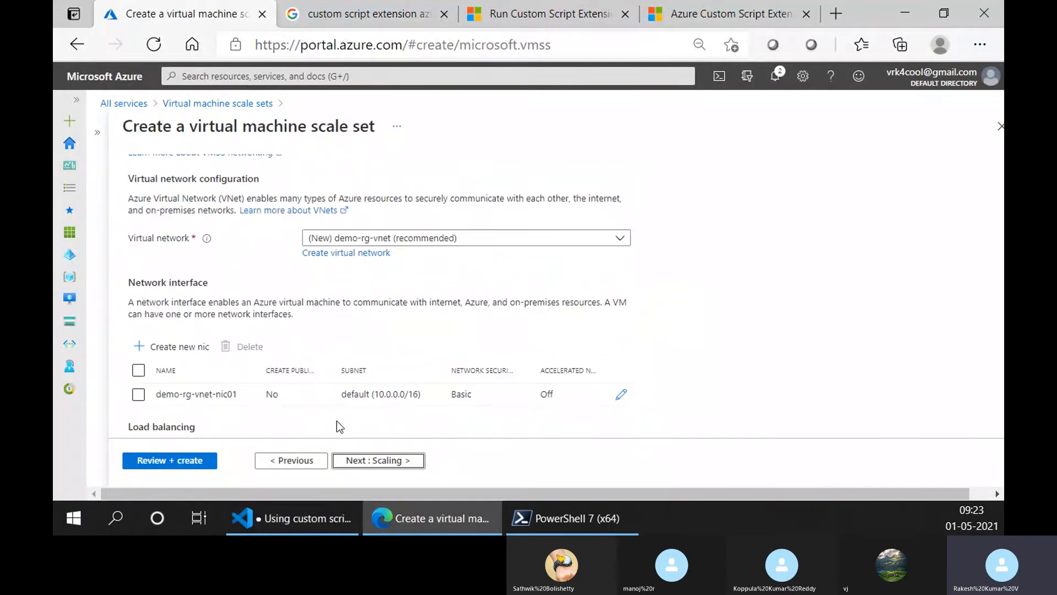
{"action": "scroll", "coordinate": [337, 423], "scroll_direction": "down", "scroll_amount": 3}
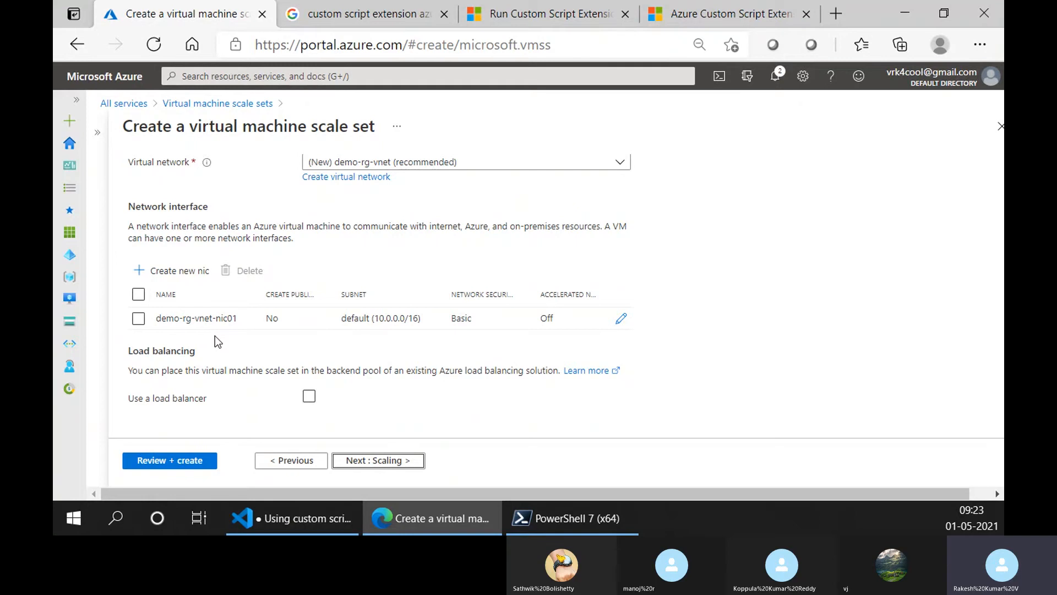
{"action": "scroll", "coordinate": [215, 338], "scroll_direction": "up", "scroll_amount": 3}
{"action": "scroll", "coordinate": [217, 344], "scroll_direction": "down", "scroll_amount": 2}
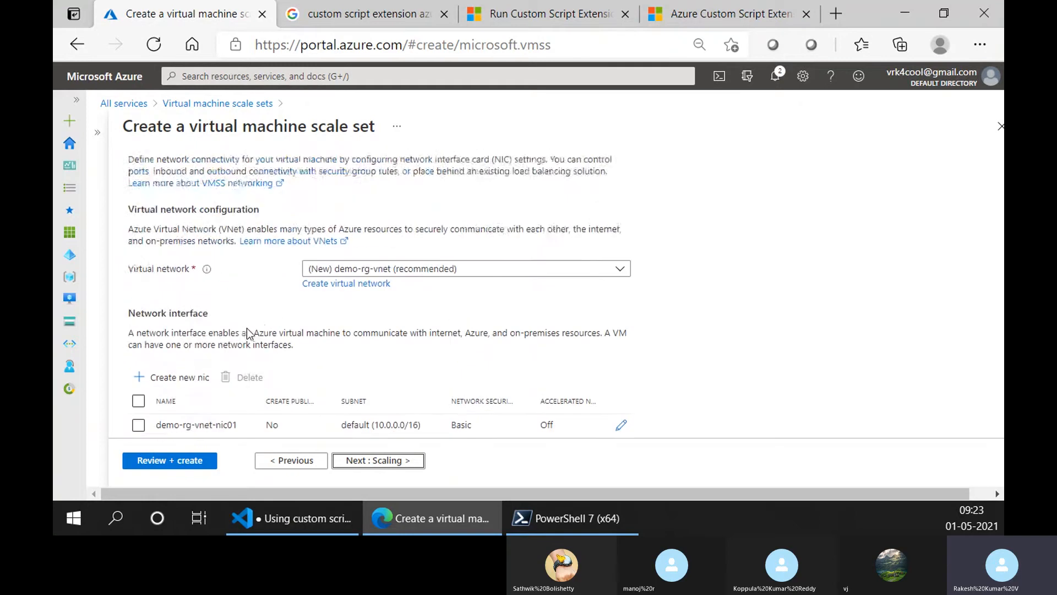
{"action": "scroll", "coordinate": [250, 327], "scroll_direction": "up", "scroll_amount": 3}
{"action": "scroll", "coordinate": [320, 319], "scroll_direction": "down", "scroll_amount": 4}
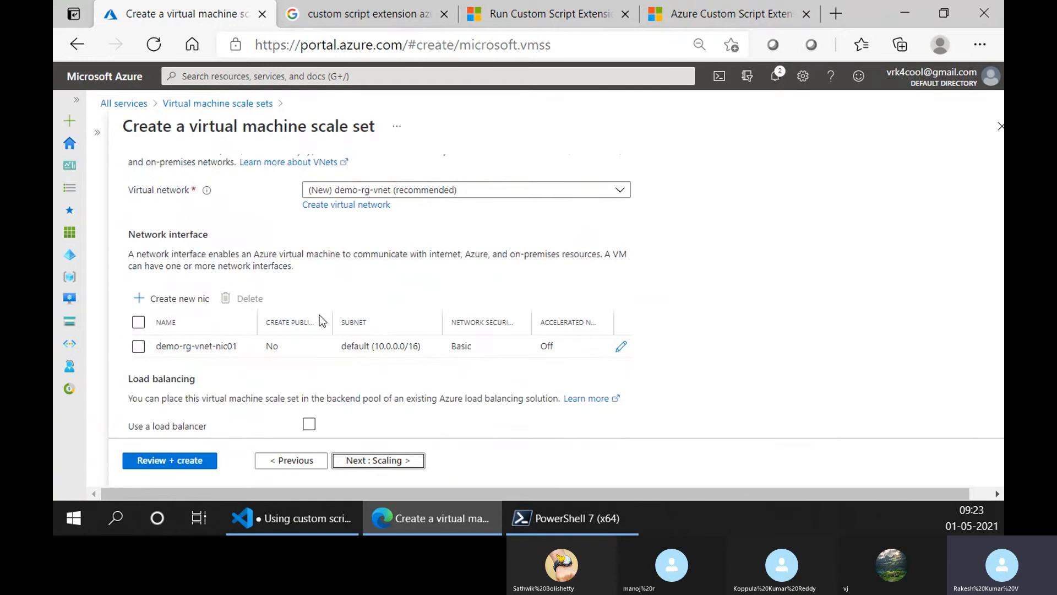
{"action": "scroll", "coordinate": [394, 358], "scroll_direction": "up", "scroll_amount": 3}
{"action": "left_click", "coordinate": [407, 461]}
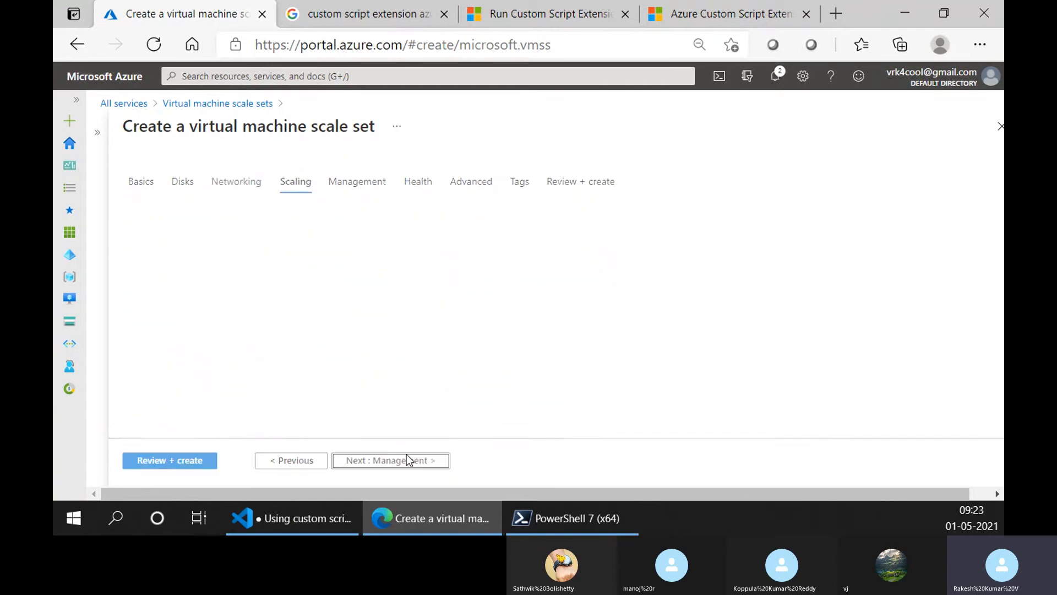
{"action": "left_click", "coordinate": [315, 468]}
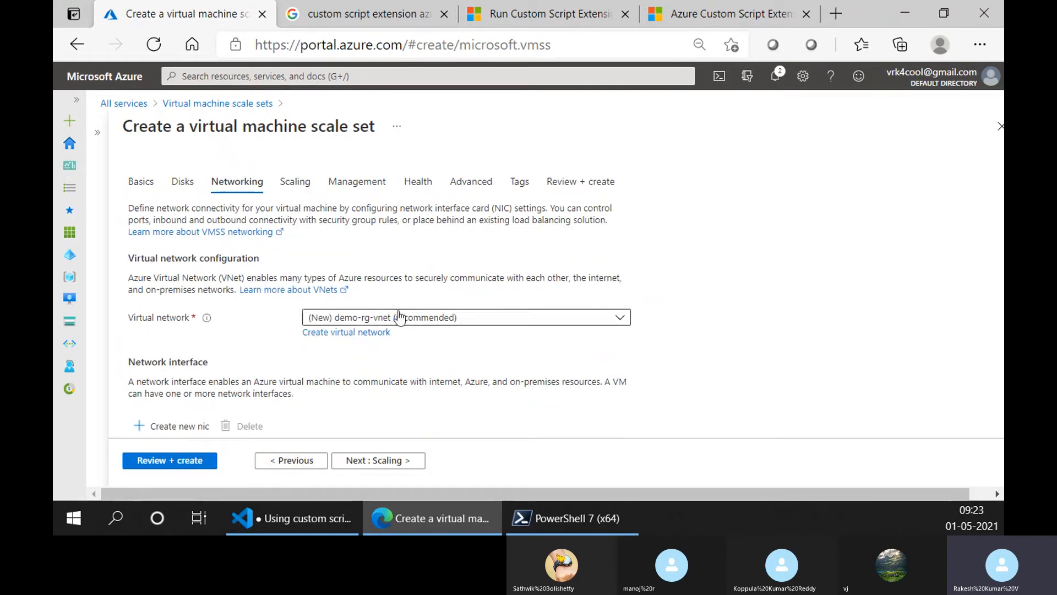
- Continue to the Scaling settings and set the initial instance count to 3
{"action": "left_click", "coordinate": [363, 462]}
{"action": "scroll", "coordinate": [277, 323], "scroll_direction": "down", "scroll_amount": 2}
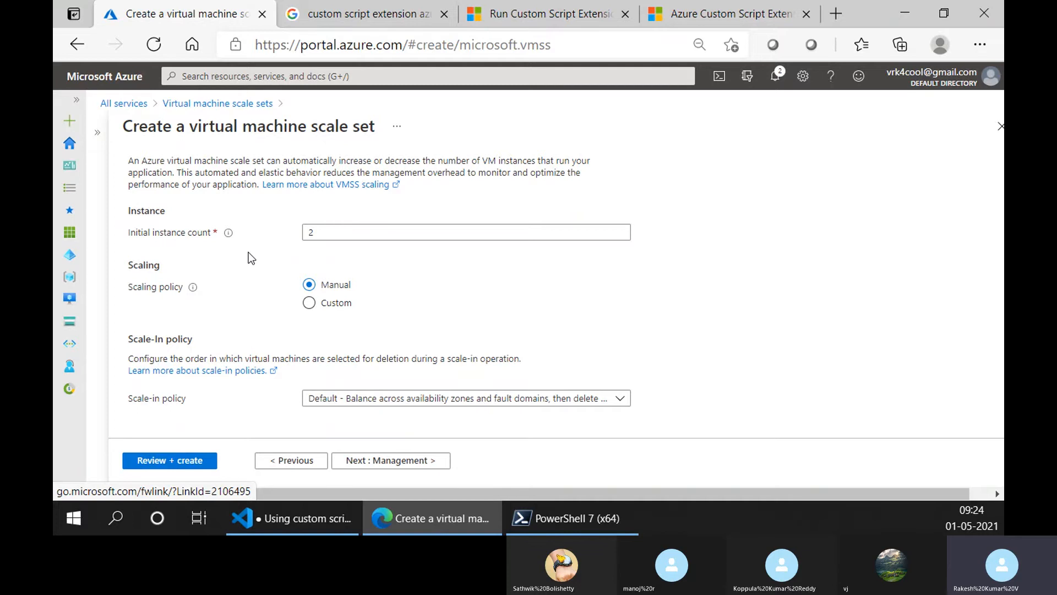
{"action": "double_click", "coordinate": [357, 234]}
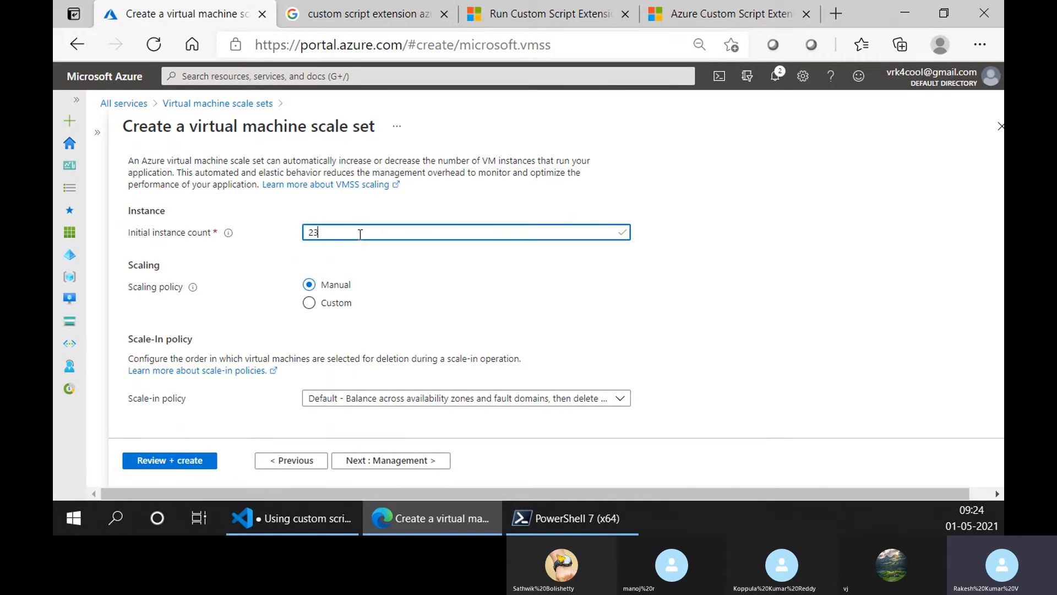
{"action": "double_click", "coordinate": [359, 233]}
{"action": "type", "text": "3"}
{"action": "left_click", "coordinate": [517, 285]}
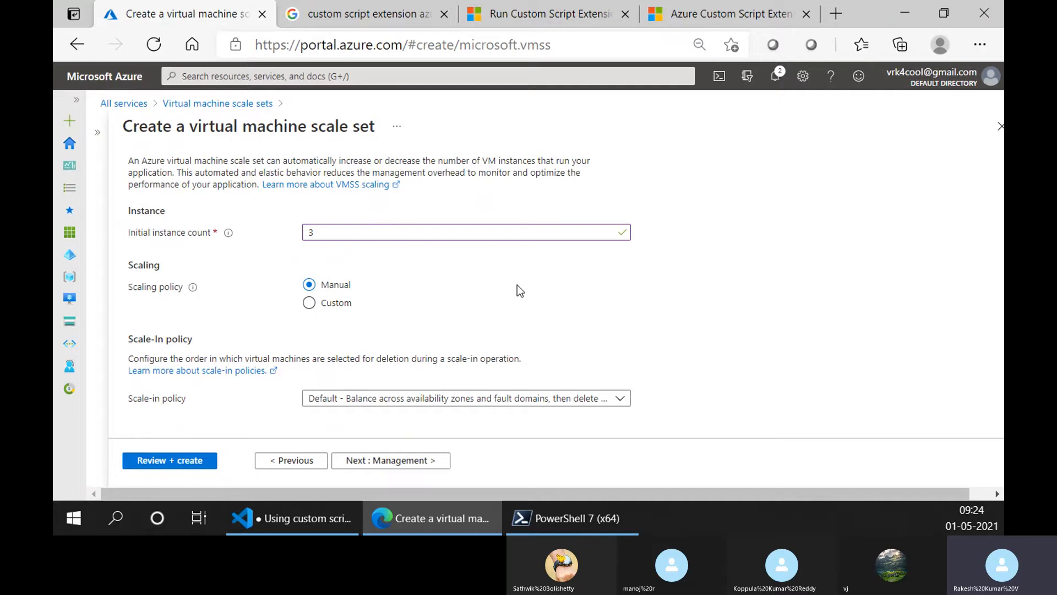
- Set the scaling policy to Custom and review its instance limits and scale-out settings
{"action": "scroll", "coordinate": [301, 269], "scroll_direction": "up", "scroll_amount": 1}
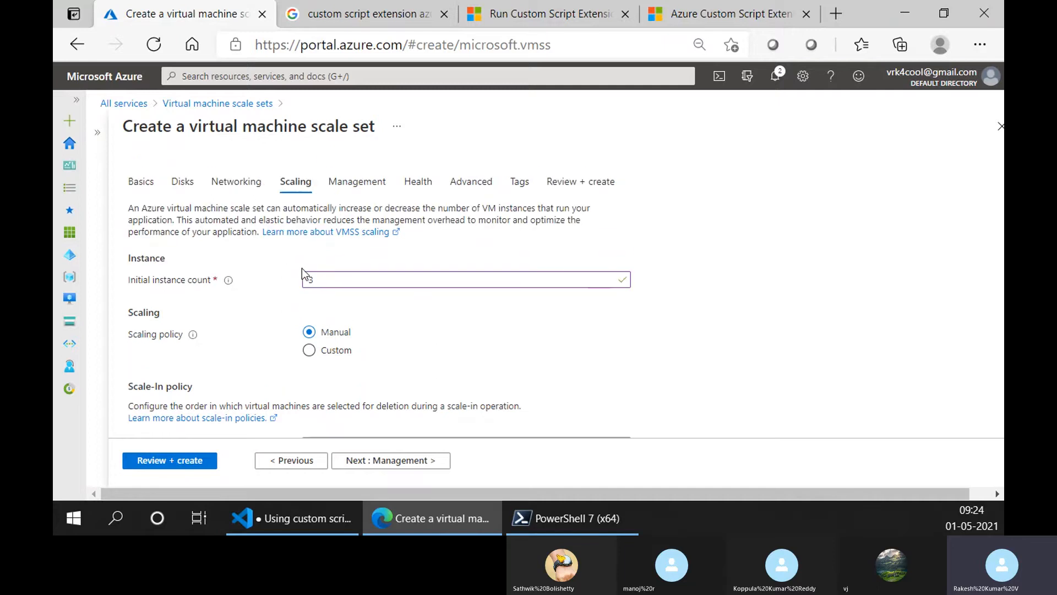
{"action": "left_click", "coordinate": [333, 358]}
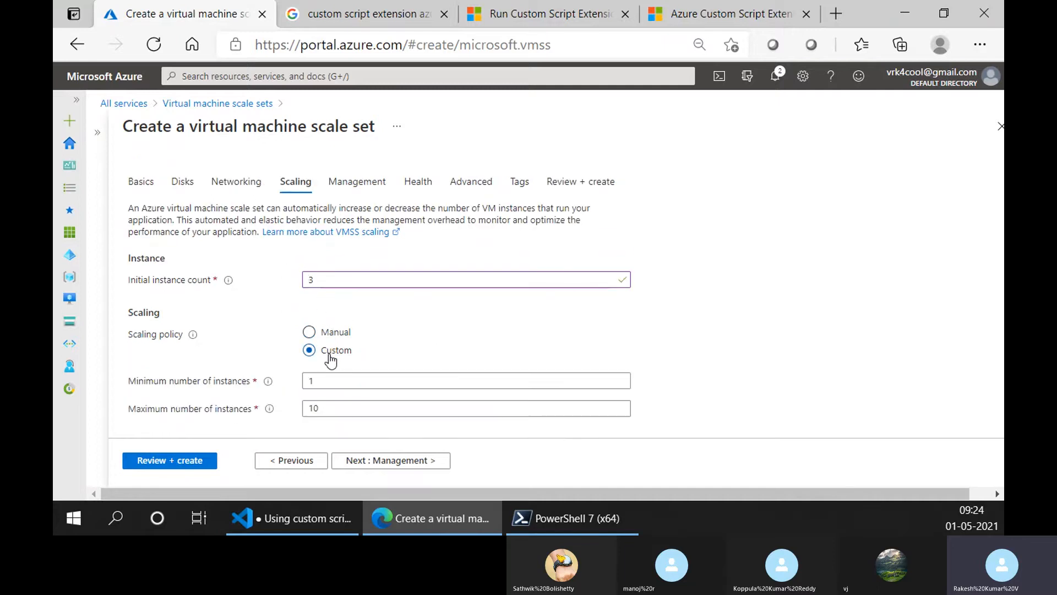
{"action": "scroll", "coordinate": [410, 328], "scroll_direction": "down", "scroll_amount": 3}
{"action": "scroll", "coordinate": [396, 314], "scroll_direction": "up", "scroll_amount": 2}
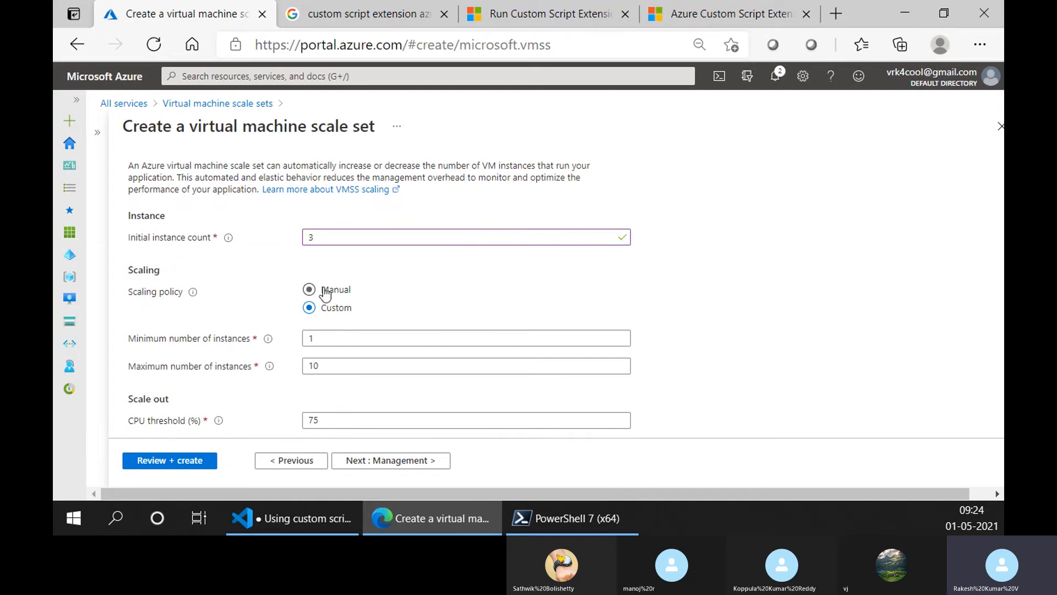
{"action": "mouse_move", "coordinate": [194, 294]}
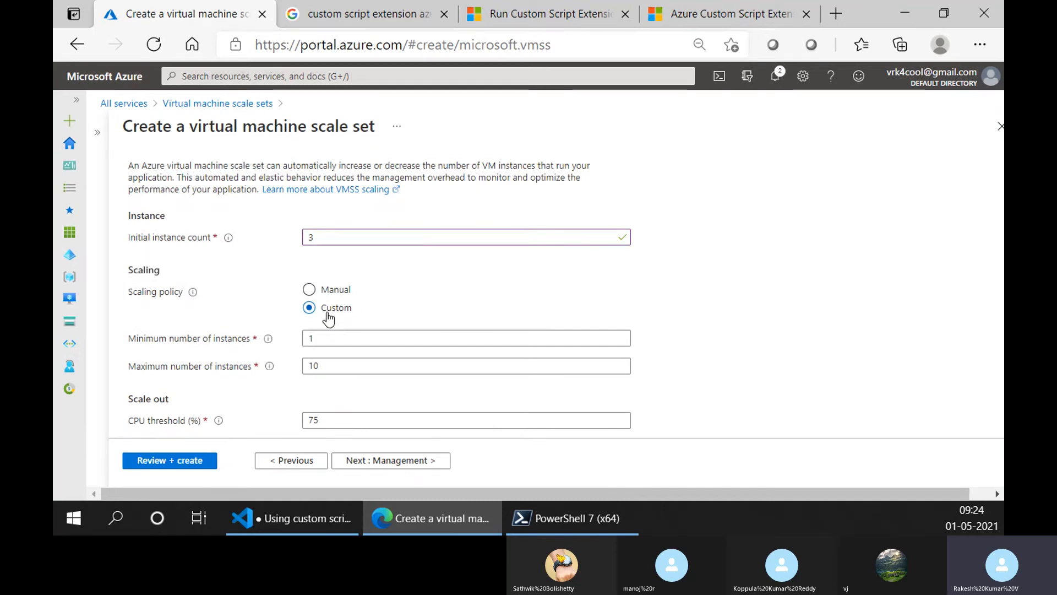
{"action": "scroll", "coordinate": [323, 324], "scroll_direction": "down", "scroll_amount": 2}
{"action": "scroll", "coordinate": [325, 307], "scroll_direction": "up", "scroll_amount": 1}
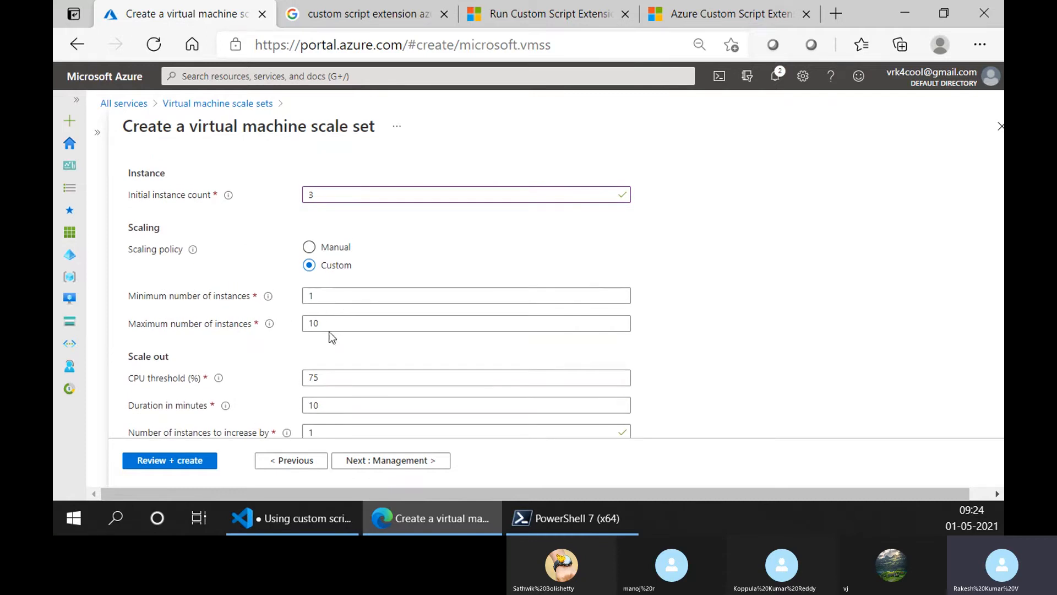
- Set the maximum number of instances to 5 and the initial instance count to 2
{"action": "double_click", "coordinate": [323, 297]}
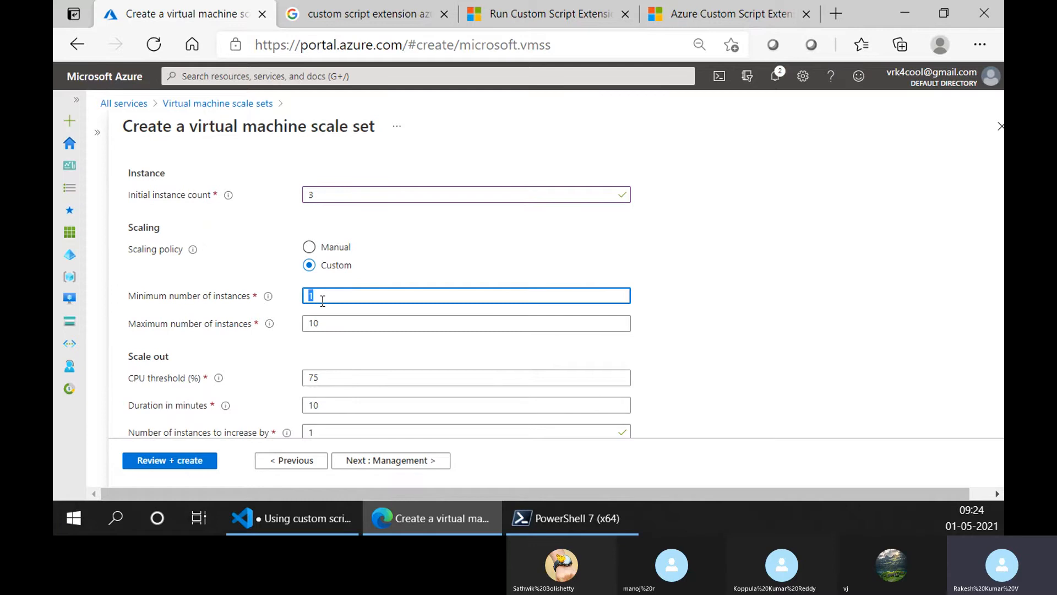
{"action": "double_click", "coordinate": [339, 323]}
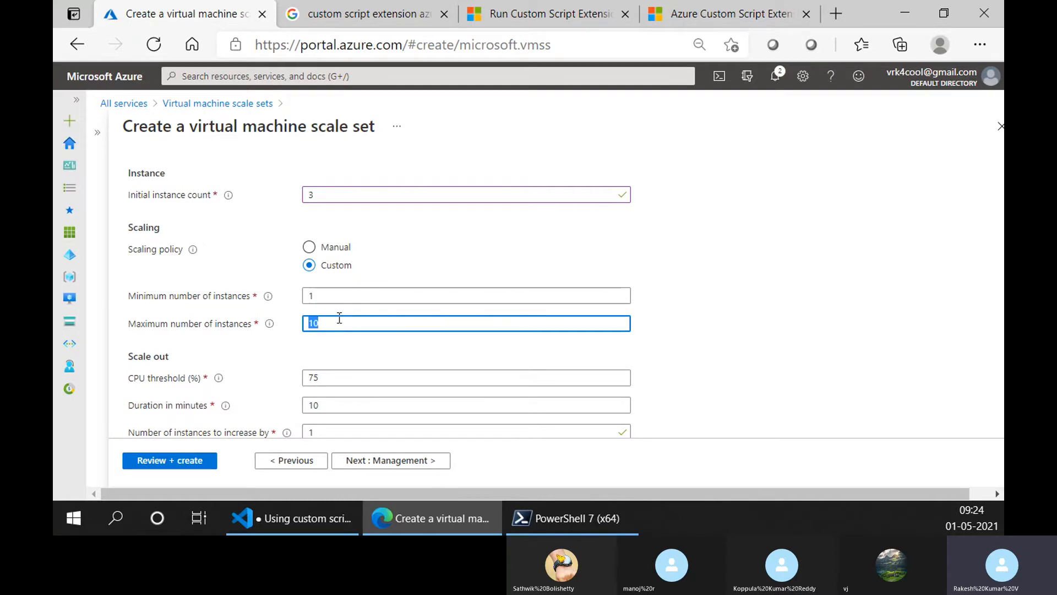
{"action": "type", "text": "5"}
{"action": "left_click", "coordinate": [331, 196]}
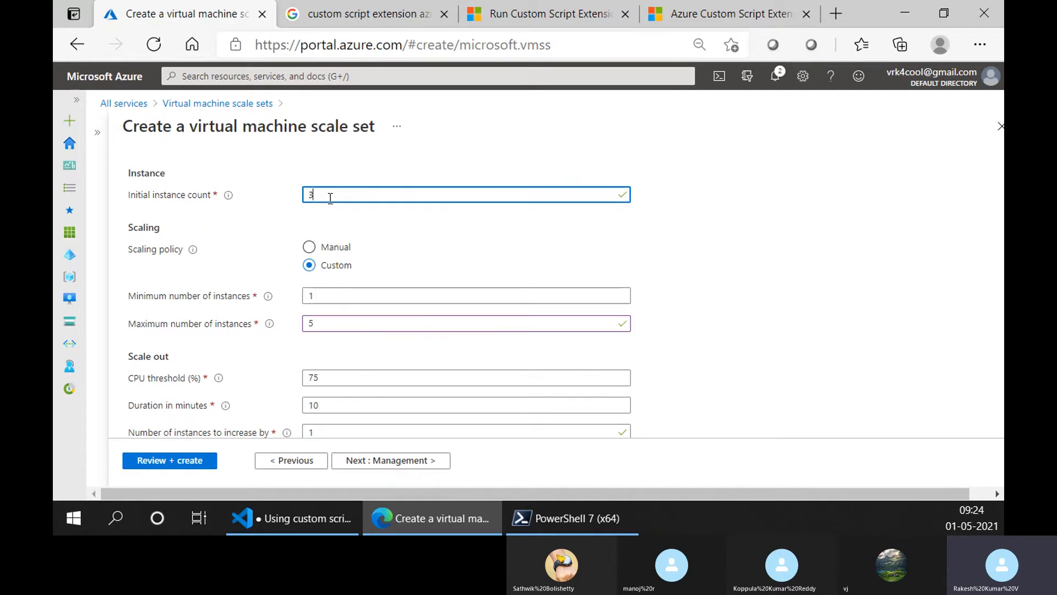
{"action": "left_click", "coordinate": [282, 202]}
- Set the scale-out duration to 5 minutes, keeping the default CPU threshold and instance increase
{"action": "scroll", "coordinate": [485, 335], "scroll_direction": "down", "scroll_amount": 1}
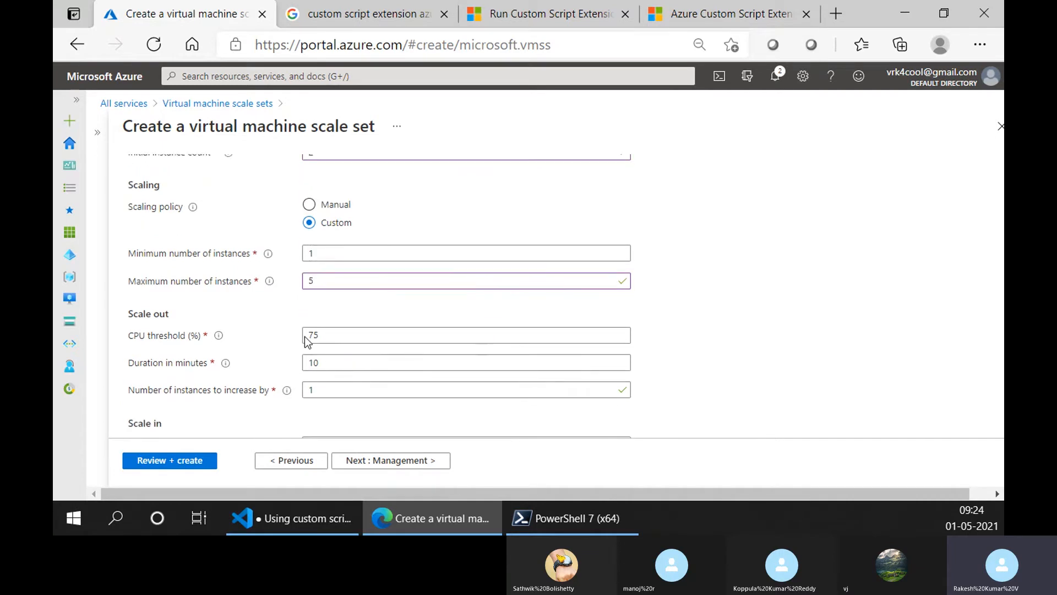
{"action": "double_click", "coordinate": [329, 337]}
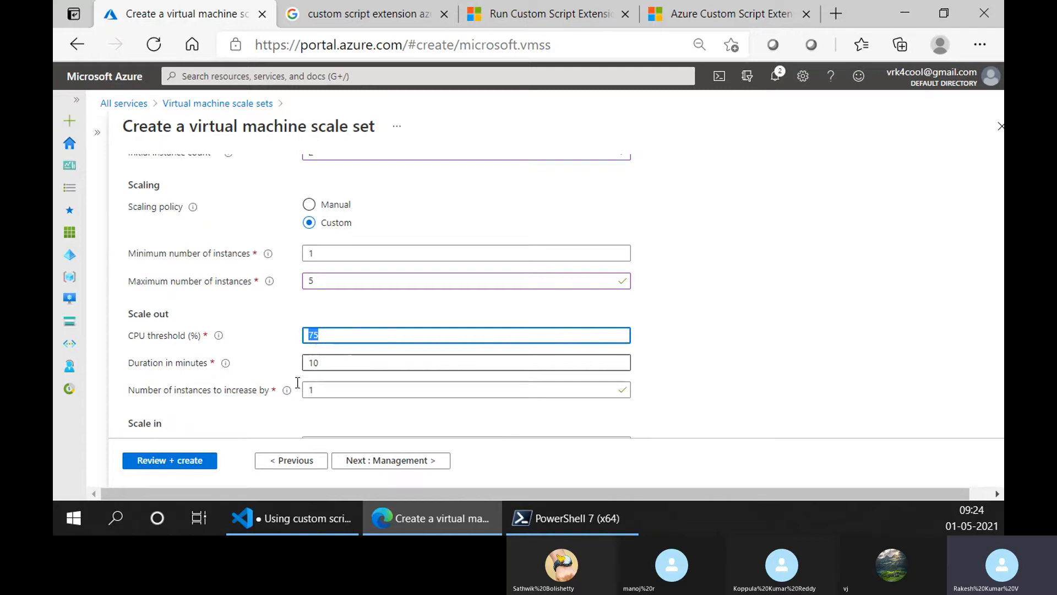
{"action": "scroll", "coordinate": [287, 401], "scroll_direction": "down", "scroll_amount": 1}
{"action": "scroll", "coordinate": [286, 394], "scroll_direction": "down", "scroll_amount": 1}
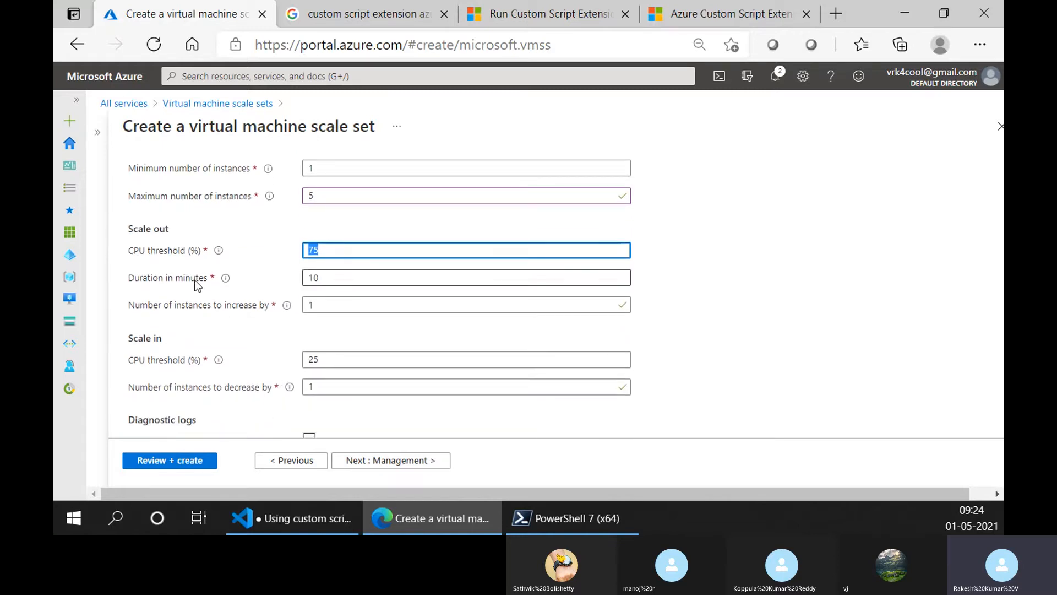
{"action": "double_click", "coordinate": [325, 279]}
{"action": "type", "text": "1"}
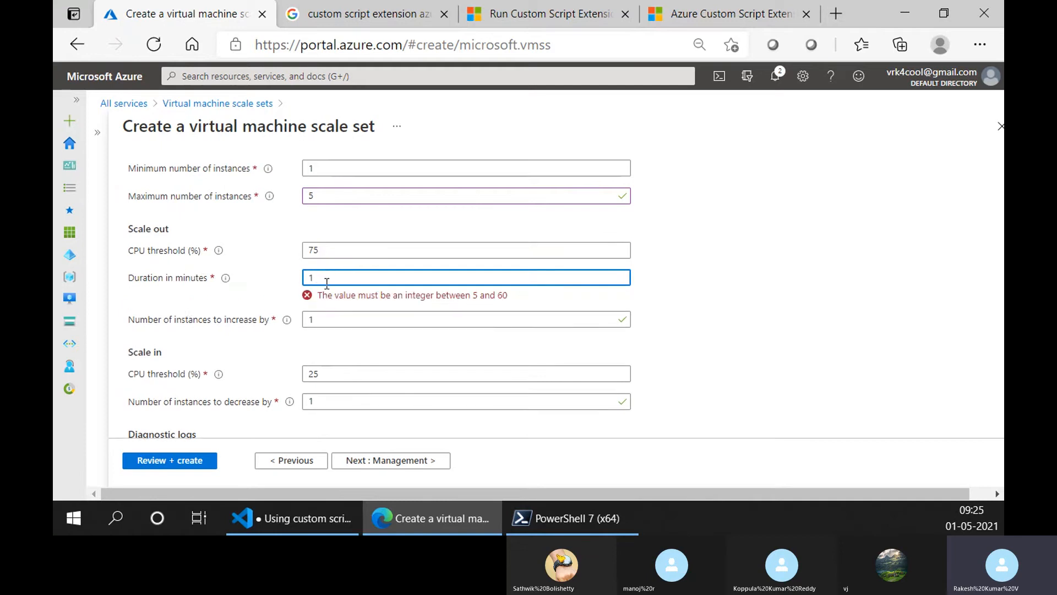
{"action": "double_click", "coordinate": [329, 279]}
{"action": "type", "text": "5"}
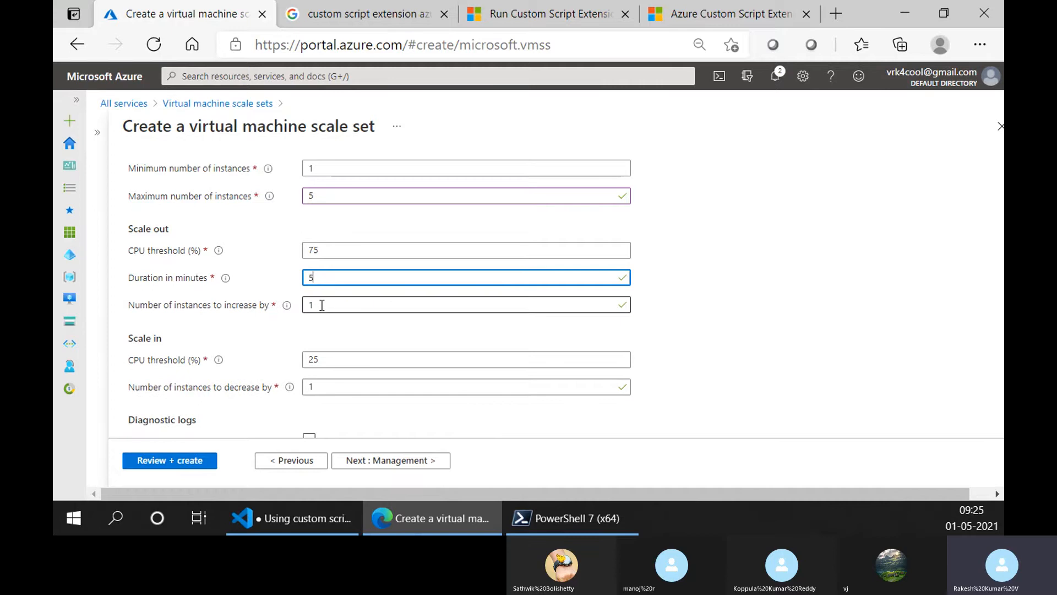
{"action": "double_click", "coordinate": [323, 255]}
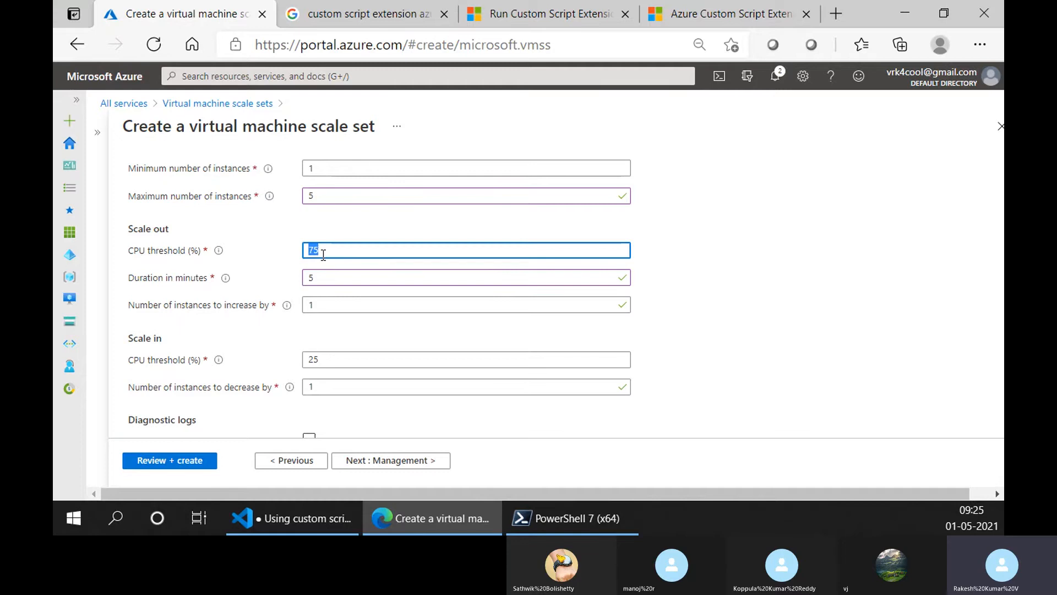
{"action": "left_click", "coordinate": [324, 306]}
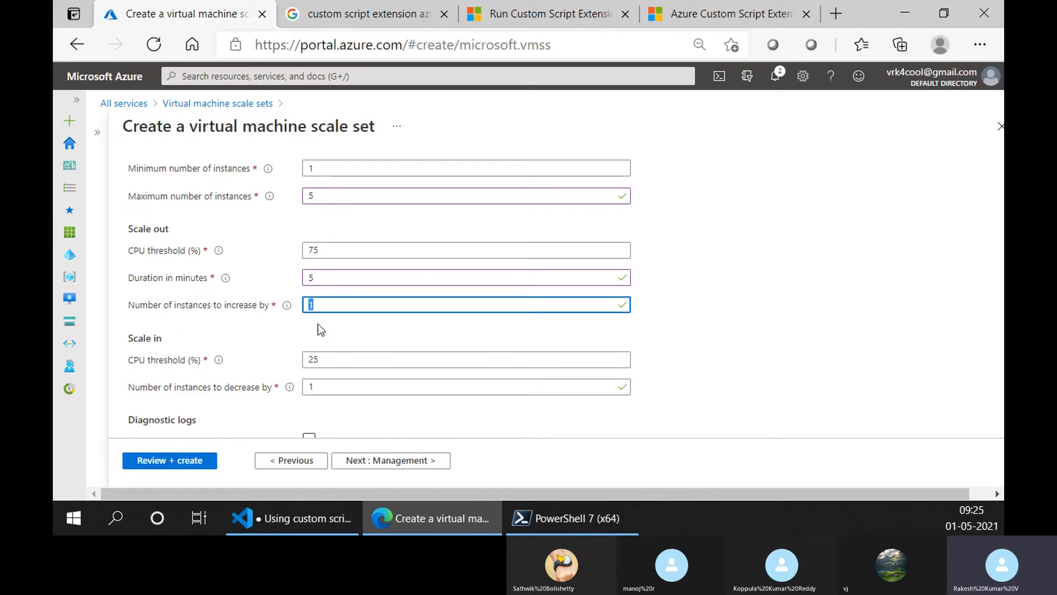
- Set the scale-in CPU threshold to 30%, keeping the default instance decrease and minimum number of instances
{"action": "double_click", "coordinate": [332, 361]}
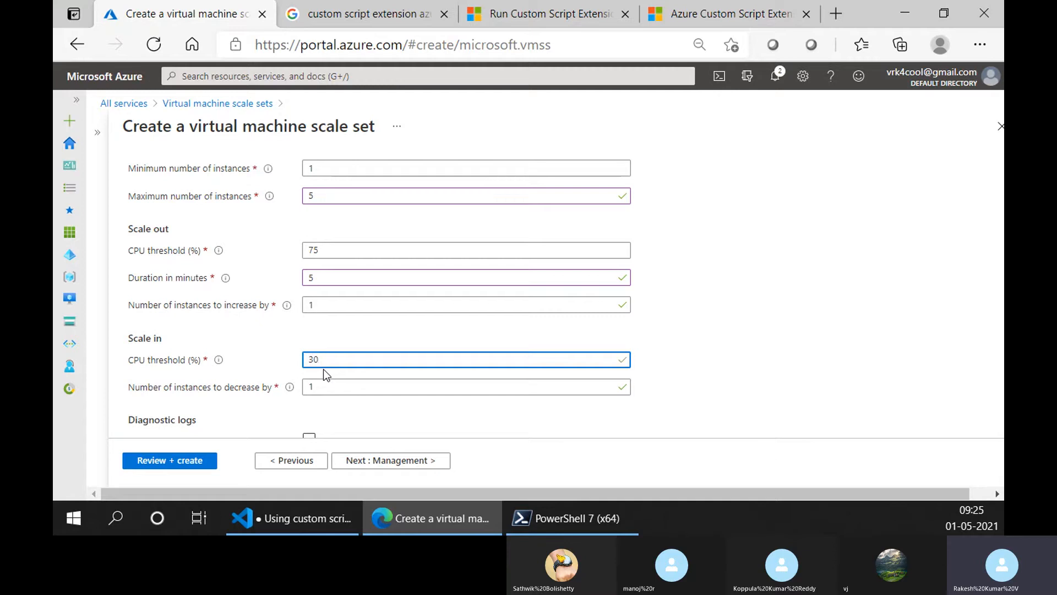
{"action": "double_click", "coordinate": [318, 389]}
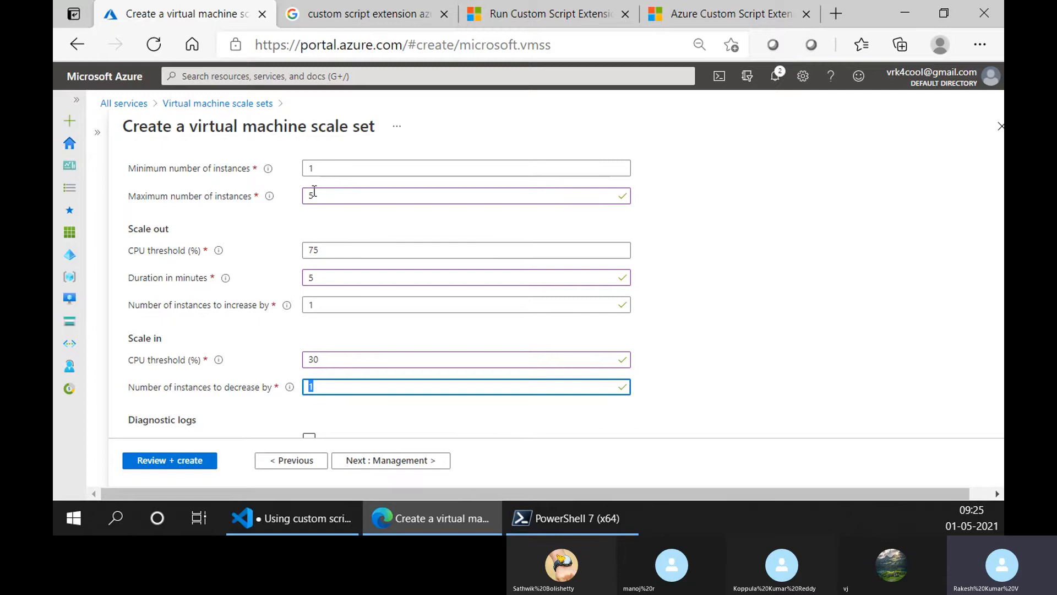
{"action": "scroll", "coordinate": [314, 191], "scroll_direction": "up", "scroll_amount": 3}
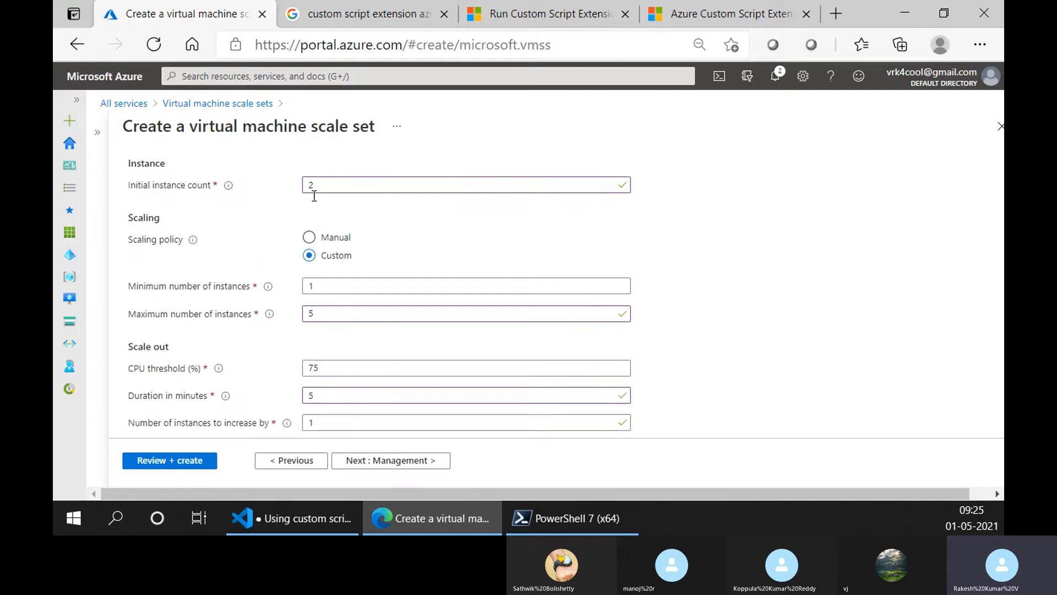
{"action": "left_click", "coordinate": [319, 292]}
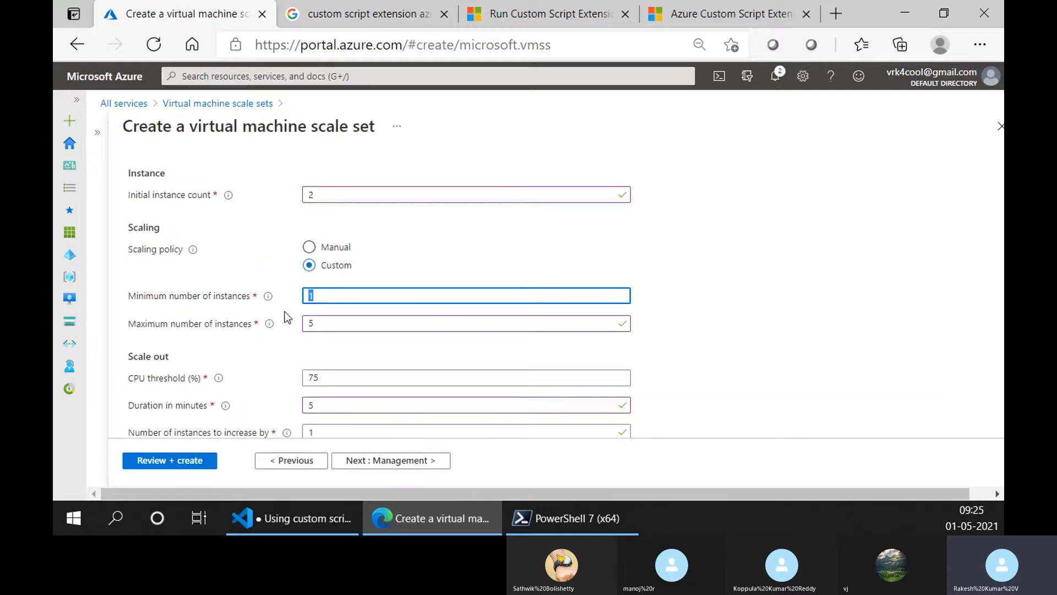
- Preview the option to collect diagnostic logs from Autoscale and leave it disabled
{"action": "scroll", "coordinate": [247, 345], "scroll_direction": "down", "scroll_amount": 5}
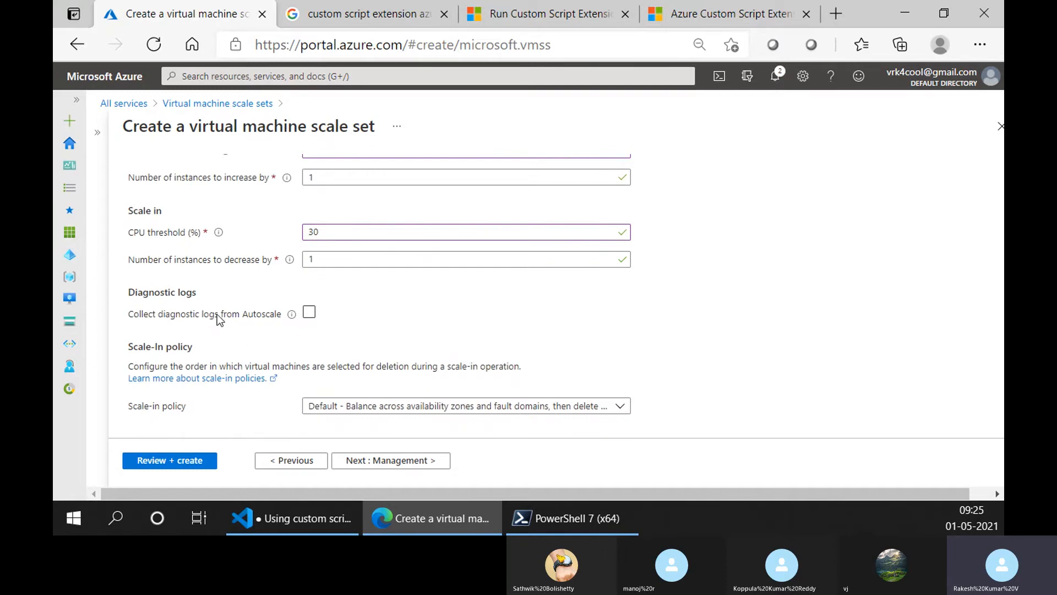
{"action": "left_click", "coordinate": [309, 312]}
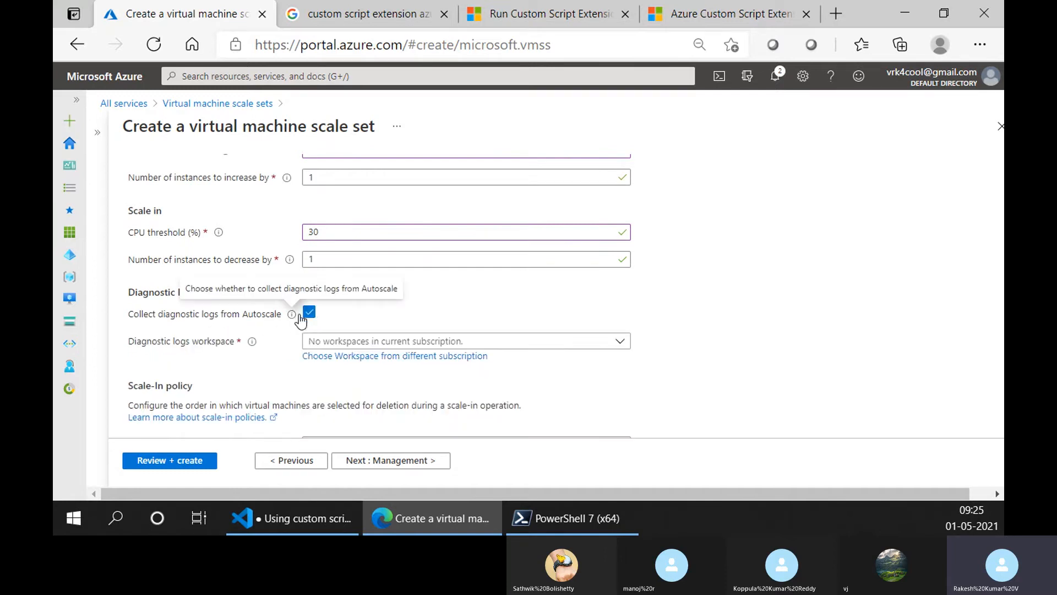
{"action": "left_click", "coordinate": [311, 314]}
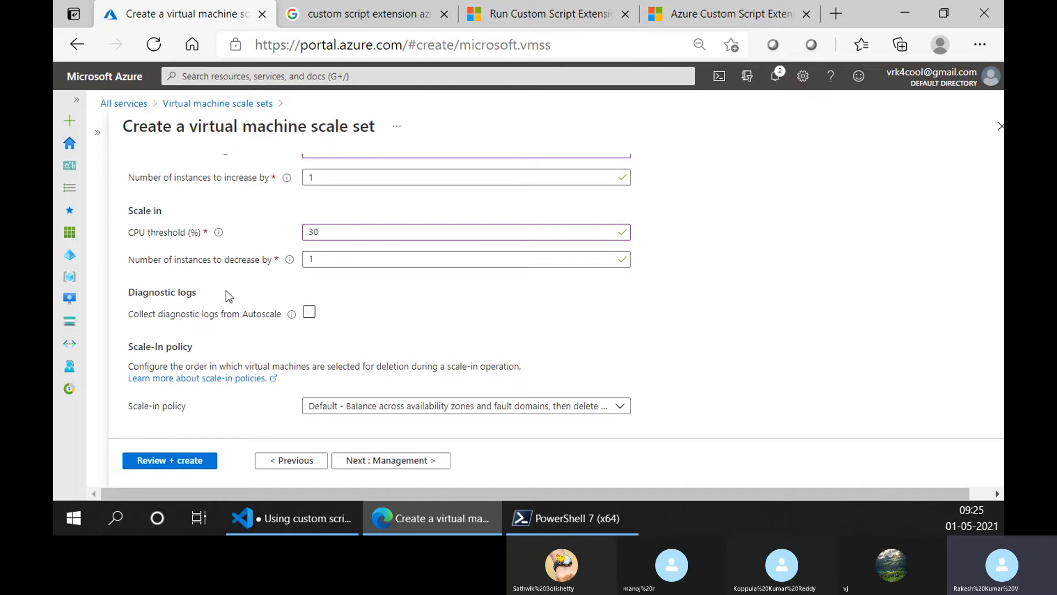
{"action": "scroll", "coordinate": [226, 290], "scroll_direction": "up", "scroll_amount": 2}
{"action": "scroll", "coordinate": [231, 397], "scroll_direction": "down", "scroll_amount": 2}
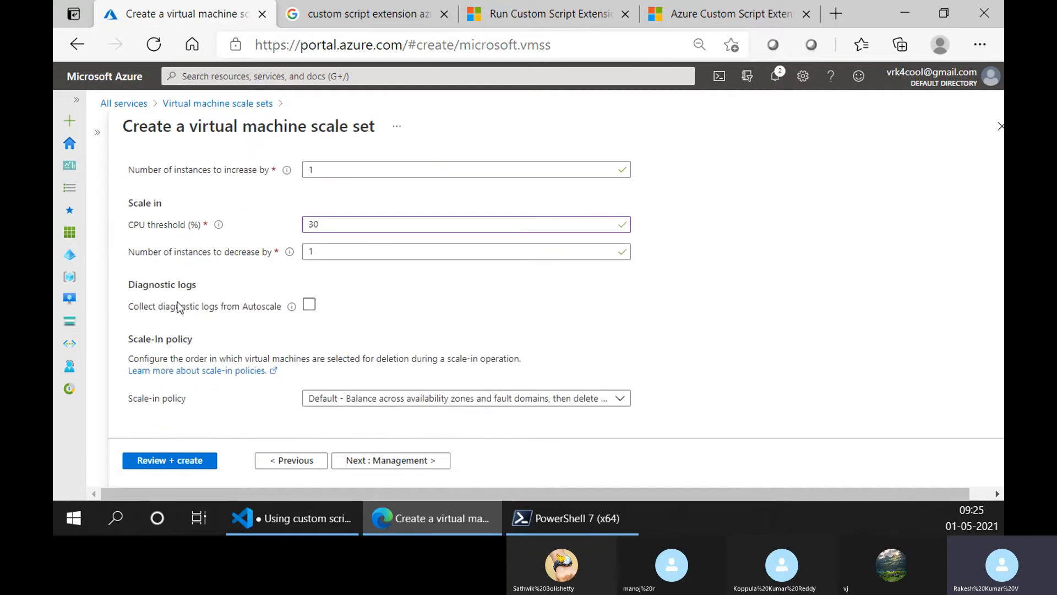
{"action": "left_click", "coordinate": [307, 312]}
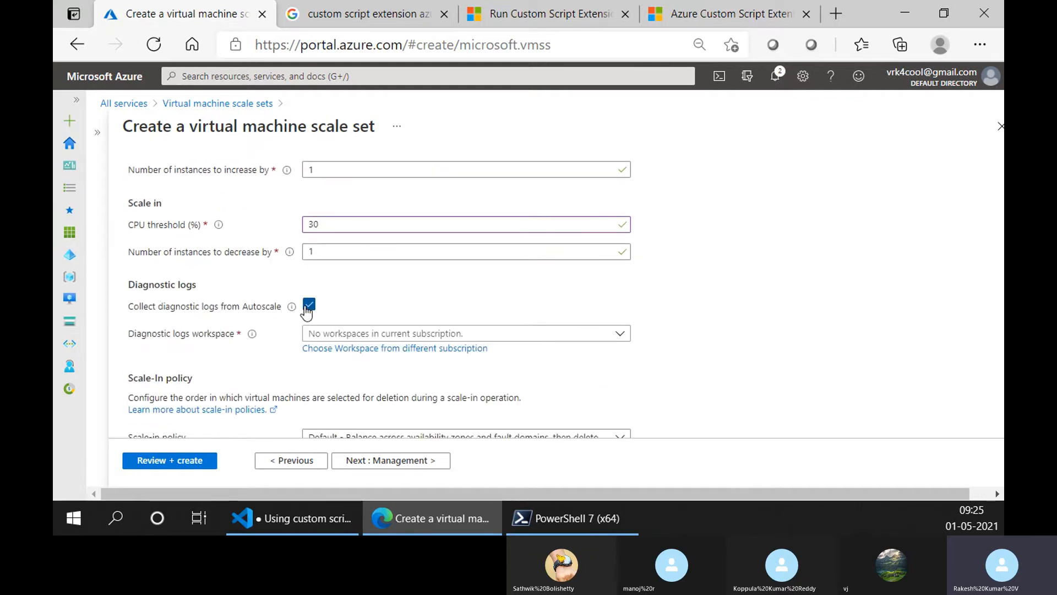
{"action": "left_click", "coordinate": [309, 306]}
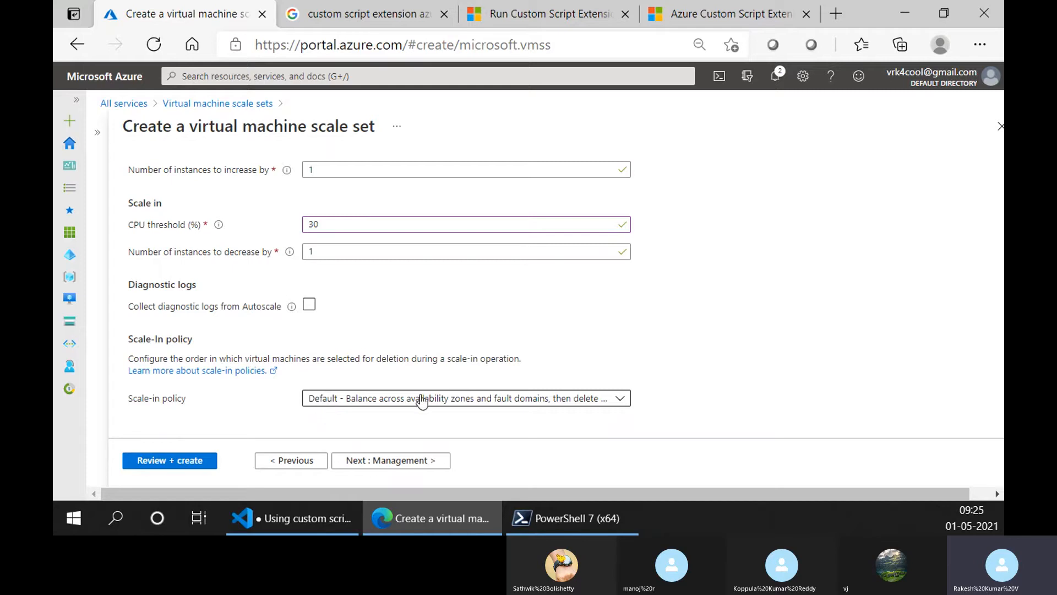
- Try the Newest VM scale-in policy, return to Default, and review the available policies
{"action": "left_click", "coordinate": [346, 397]}
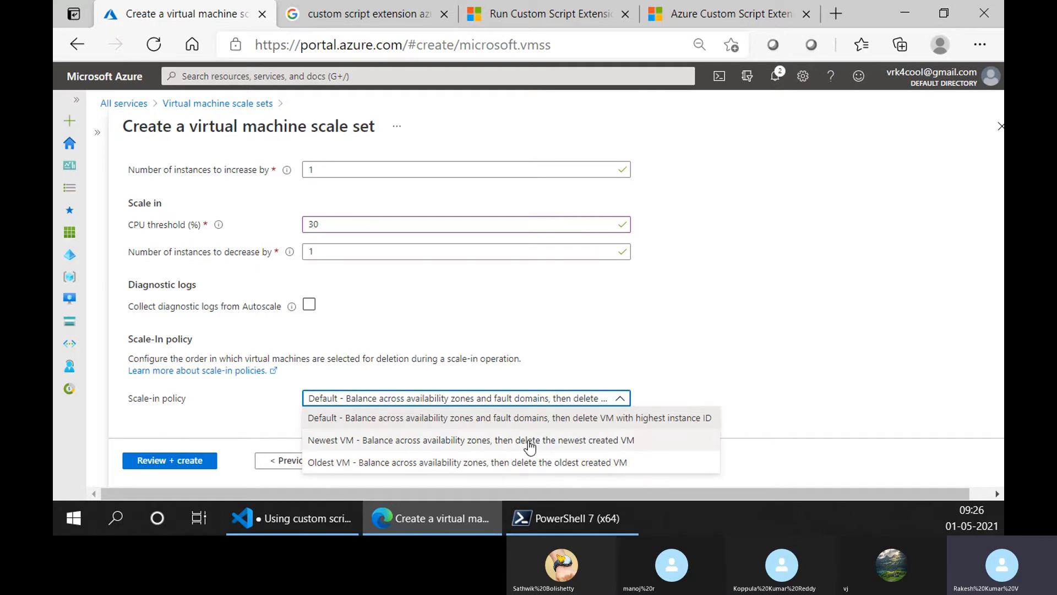
{"action": "left_click", "coordinate": [473, 441]}
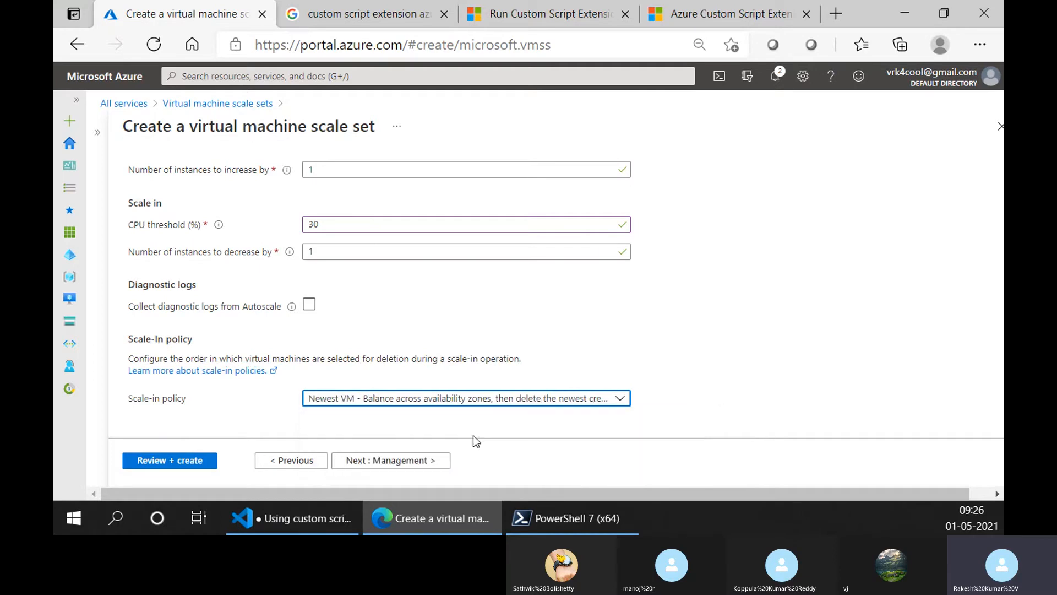
{"action": "left_click", "coordinate": [532, 401]}
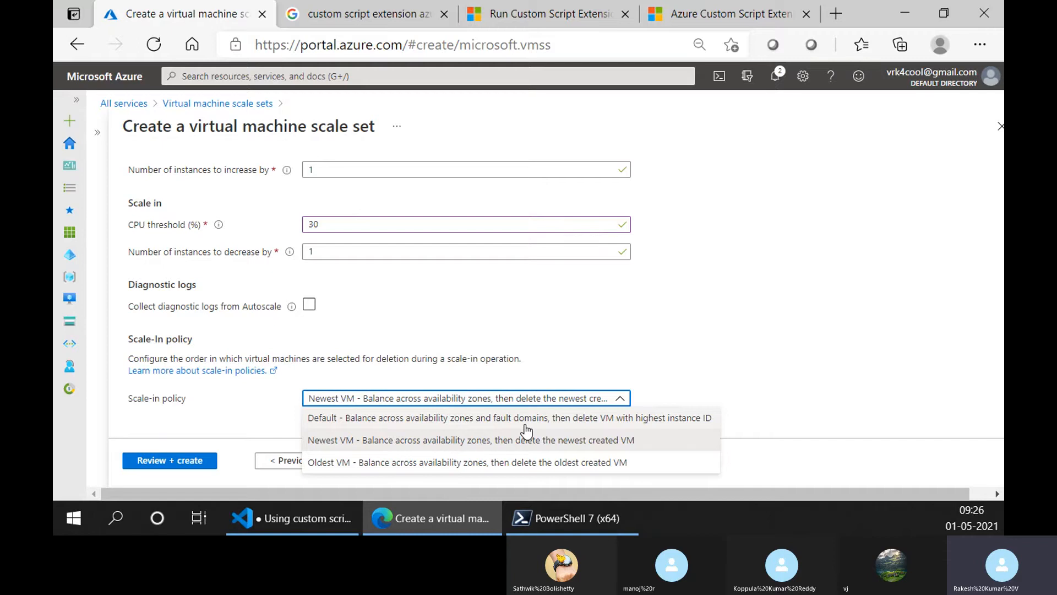
{"action": "left_click", "coordinate": [507, 418]}
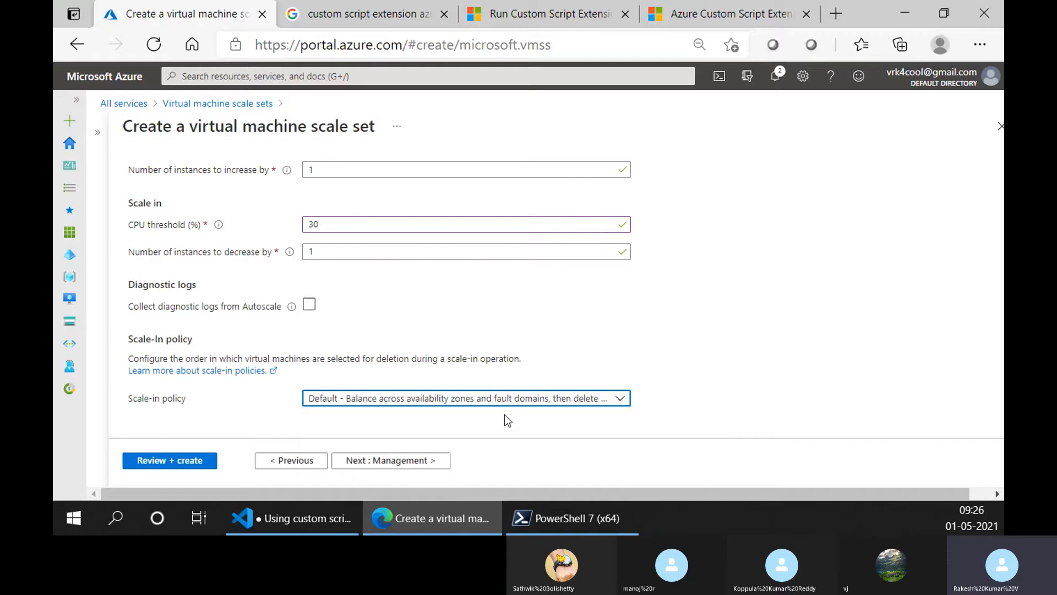
{"action": "left_click", "coordinate": [462, 403]}
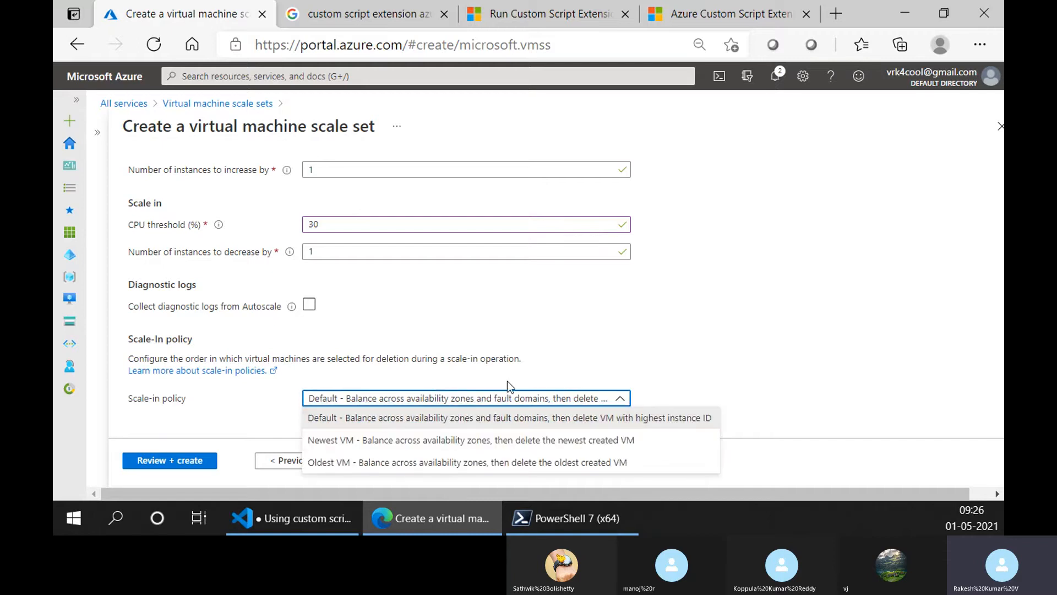
{"action": "left_click", "coordinate": [581, 337]}
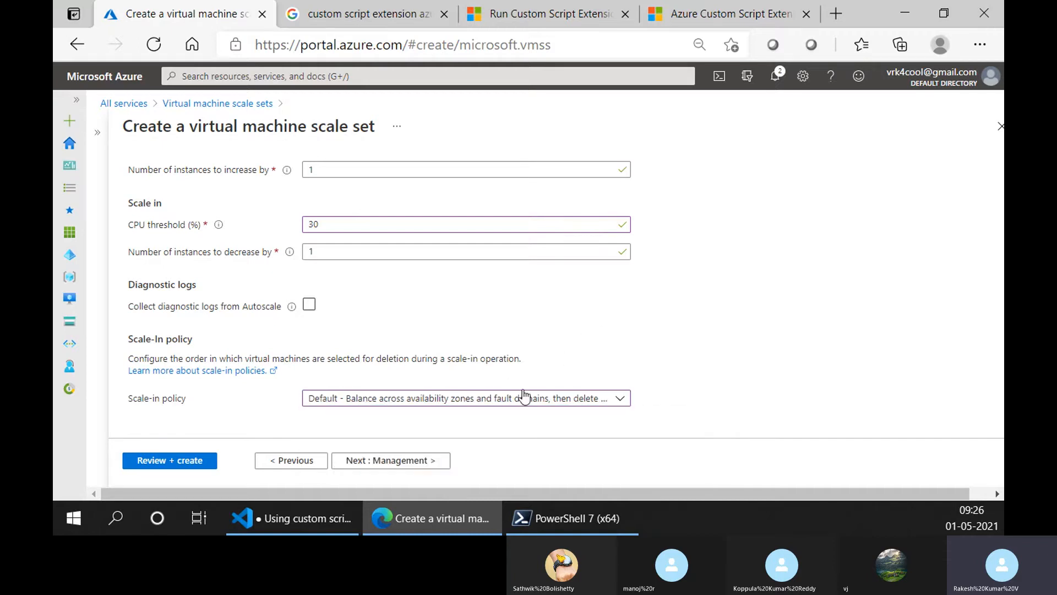
- Continue to the Management settings and set the upgrade mode to Rolling
{"action": "left_click", "coordinate": [340, 461]}
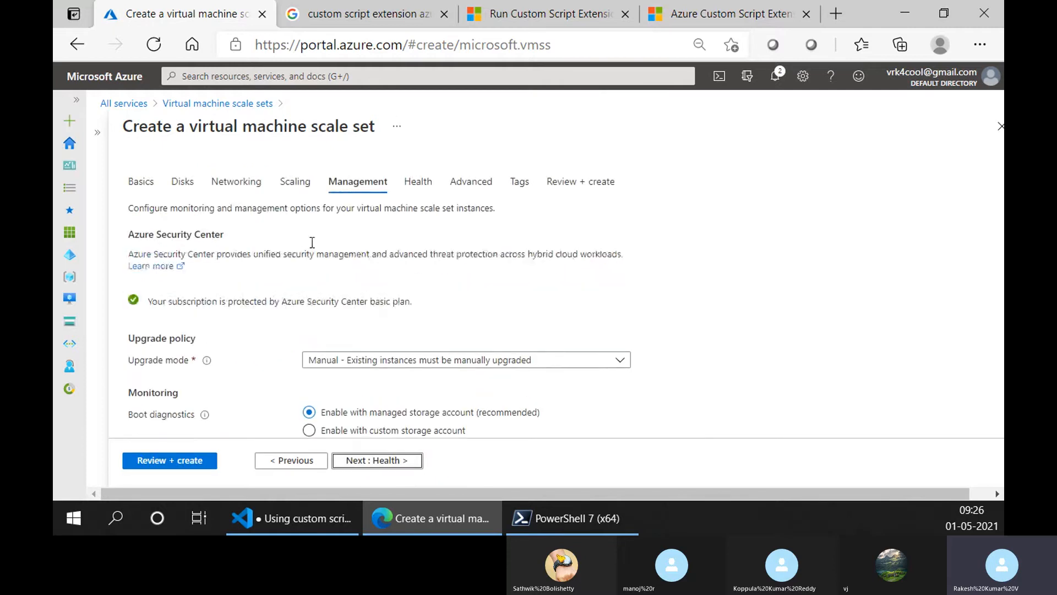
{"action": "scroll", "coordinate": [311, 315], "scroll_direction": "down", "scroll_amount": 2}
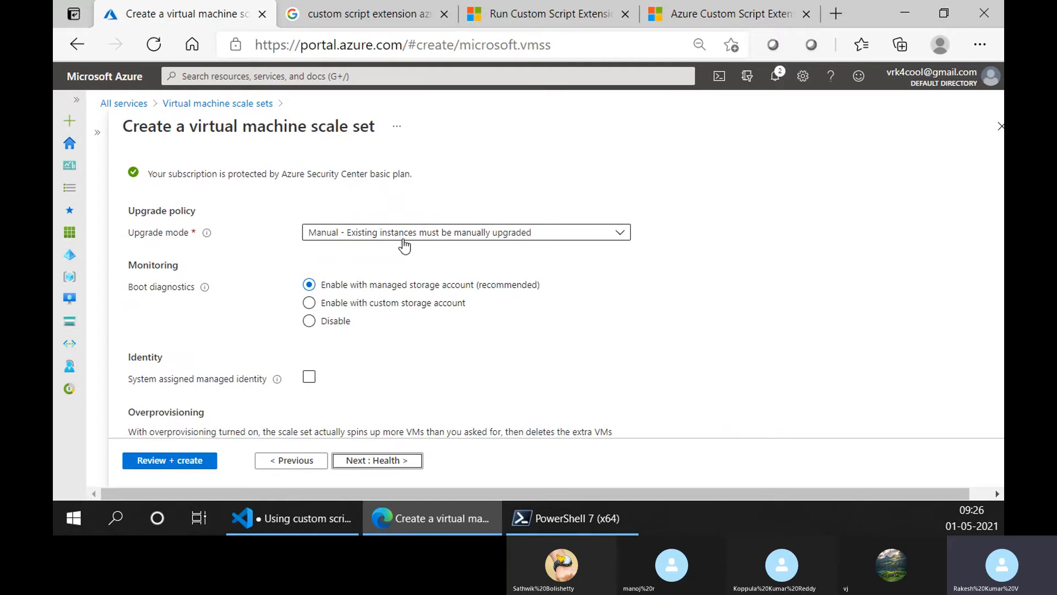
{"action": "left_click", "coordinate": [435, 234]}
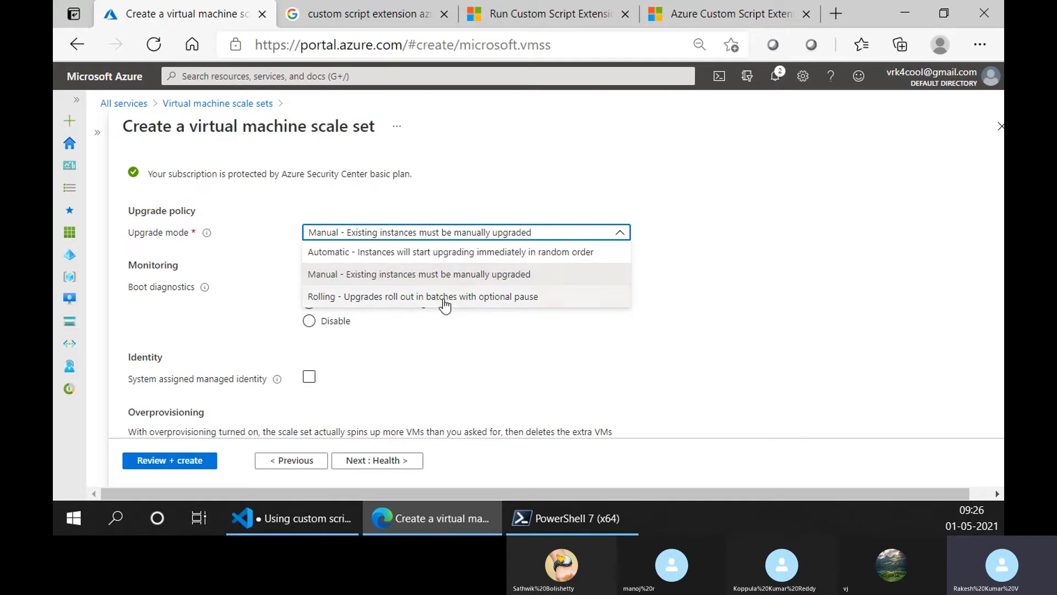
{"action": "left_click", "coordinate": [444, 298]}
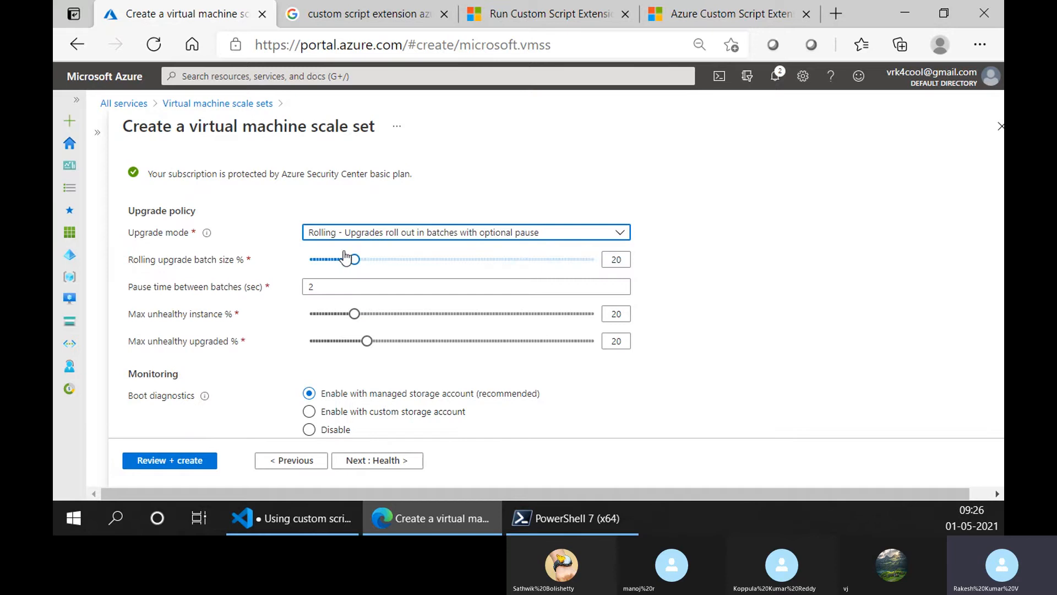
- Compare the upgrade modes by switching from Rolling to Manual and back to Rolling
{"action": "left_click", "coordinate": [360, 232]}
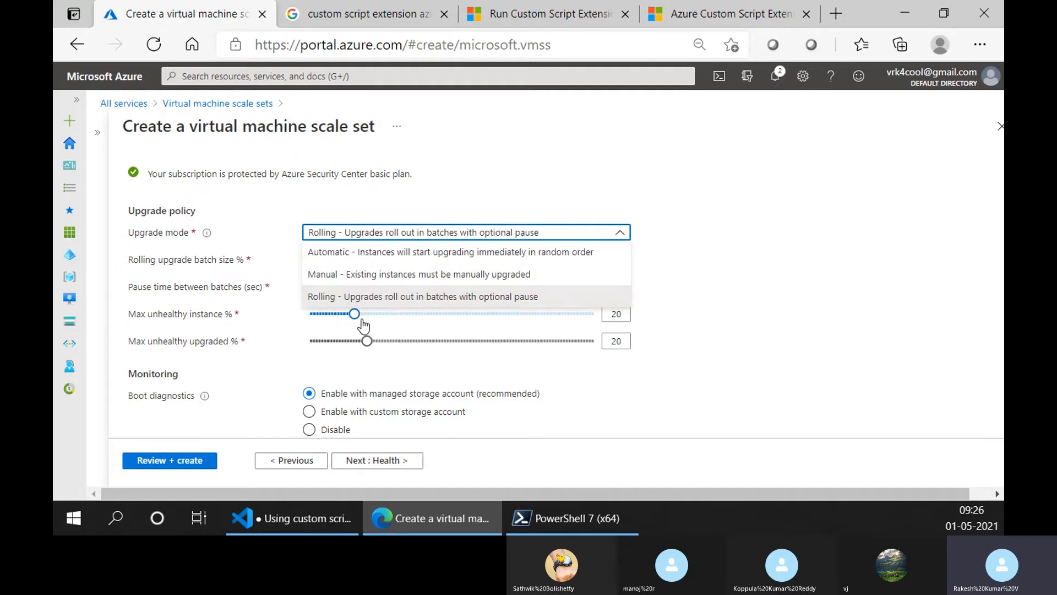
{"action": "left_click", "coordinate": [364, 297]}
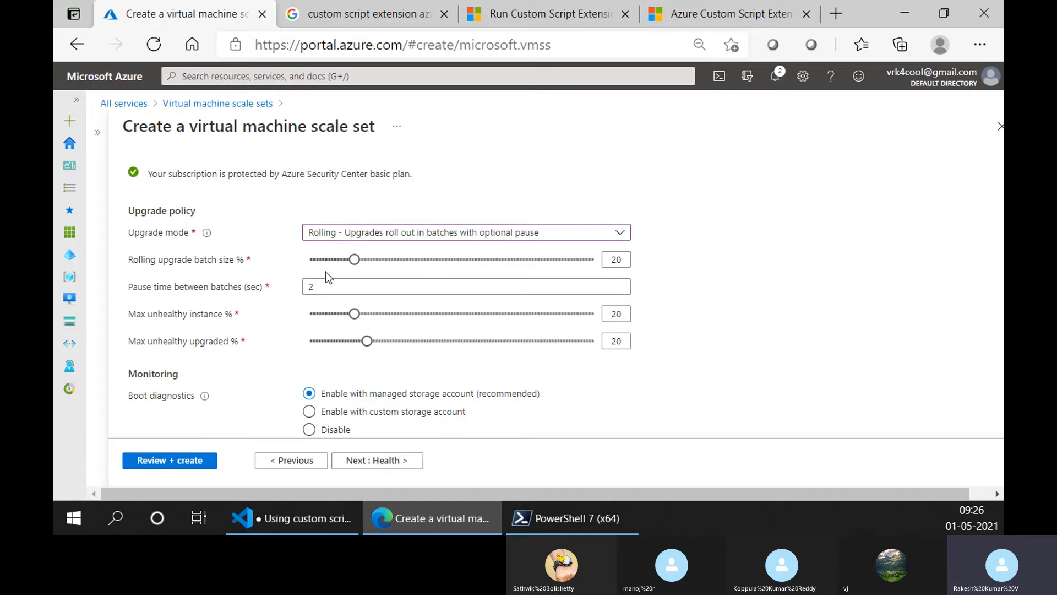
{"action": "left_click", "coordinate": [355, 232]}
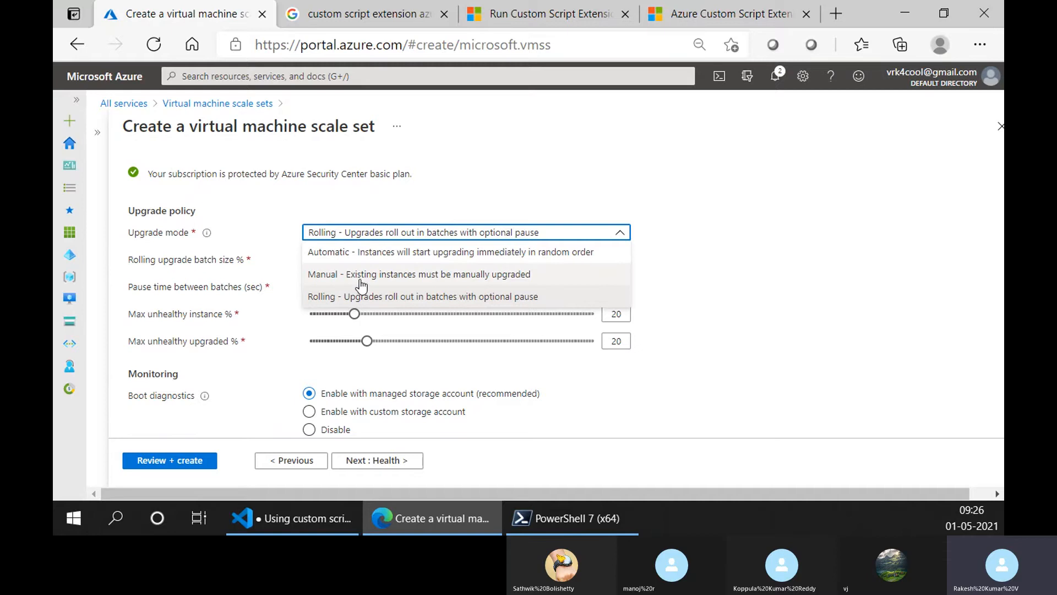
{"action": "left_click", "coordinate": [362, 279]}
{"action": "left_click", "coordinate": [364, 238]}
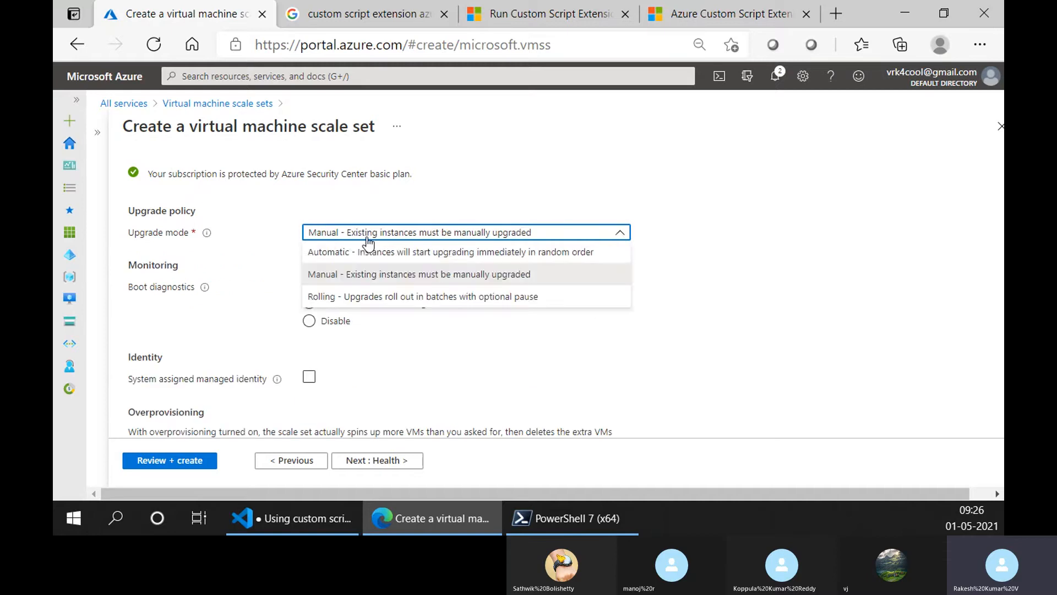
{"action": "left_click", "coordinate": [359, 298]}
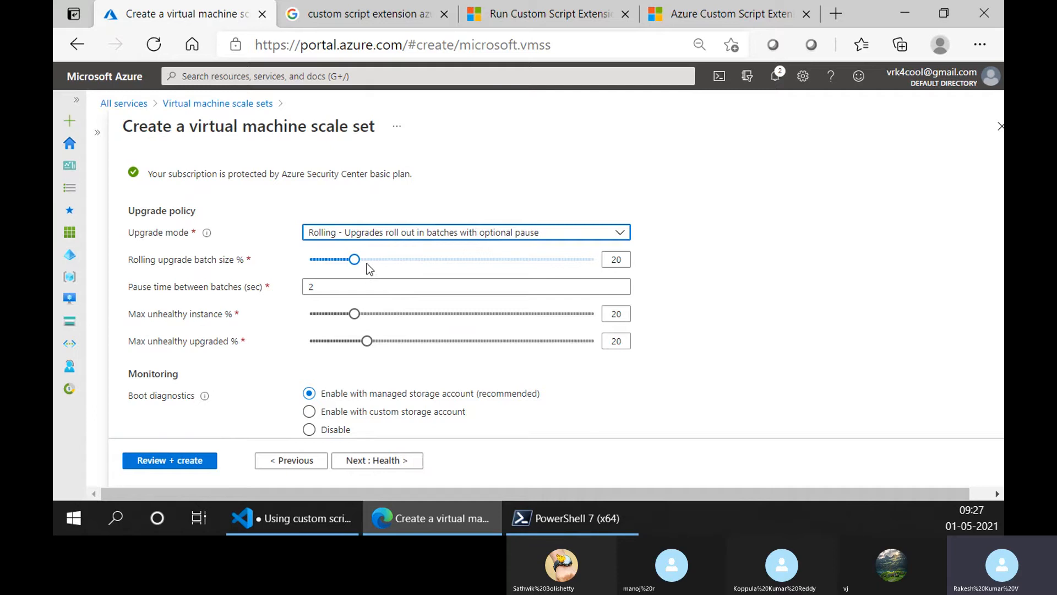
- Try the Automatic and Manual upgrade modes, returning the upgrade mode to Rolling after each
{"action": "left_click", "coordinate": [375, 230]}
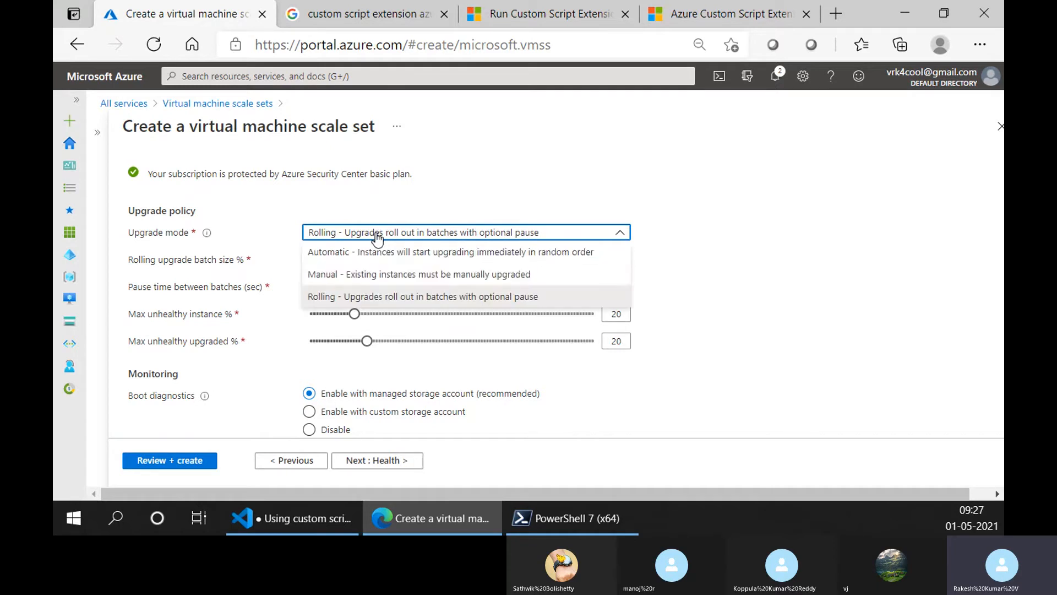
{"action": "left_click", "coordinate": [688, 288]}
{"action": "left_click", "coordinate": [421, 234]}
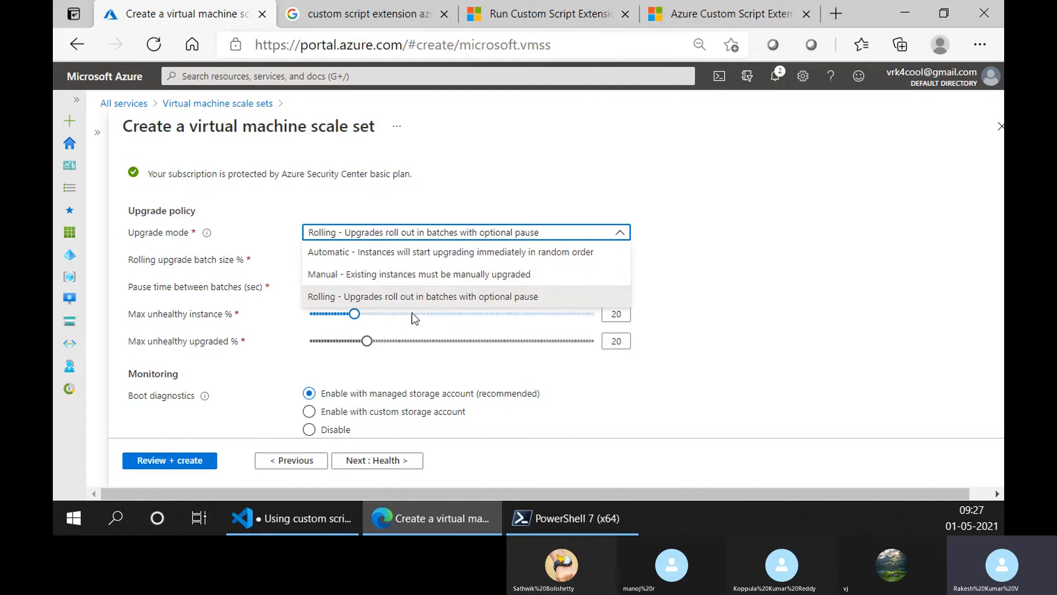
{"action": "left_click", "coordinate": [445, 253]}
{"action": "left_click", "coordinate": [440, 237]}
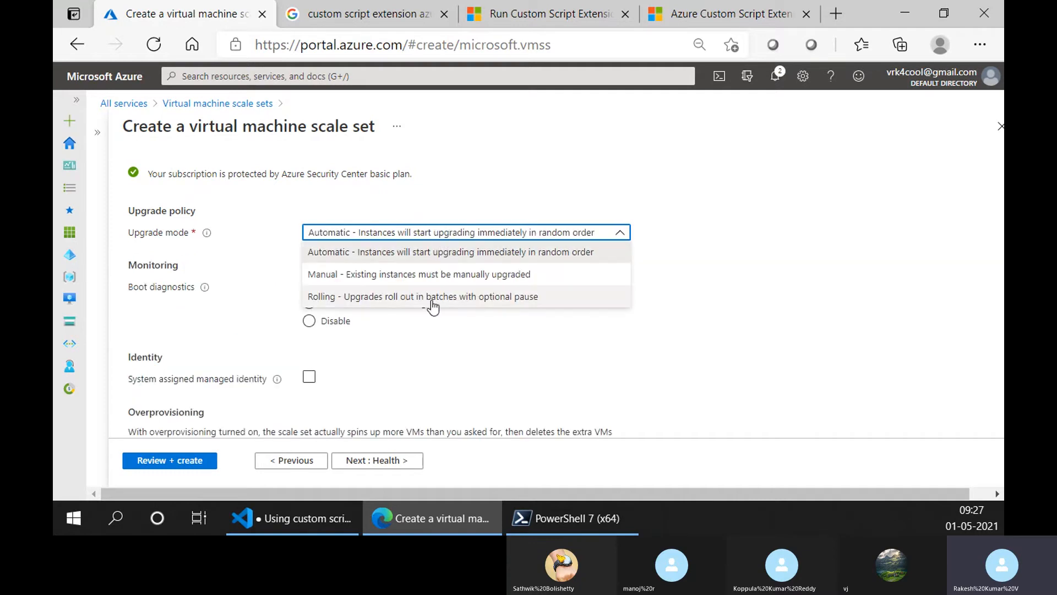
{"action": "left_click", "coordinate": [425, 297]}
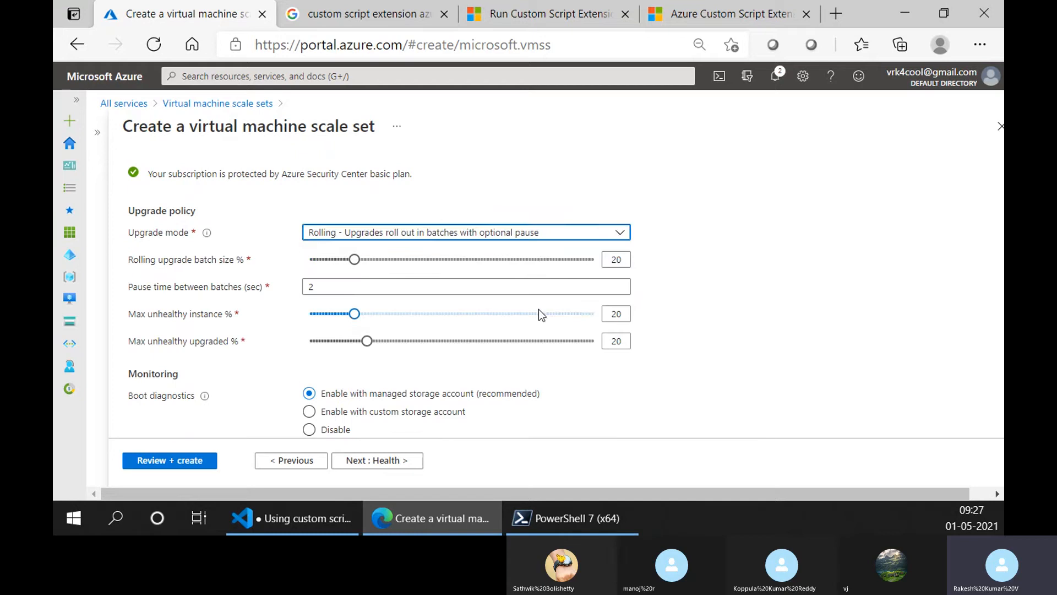
{"action": "left_click", "coordinate": [484, 239]}
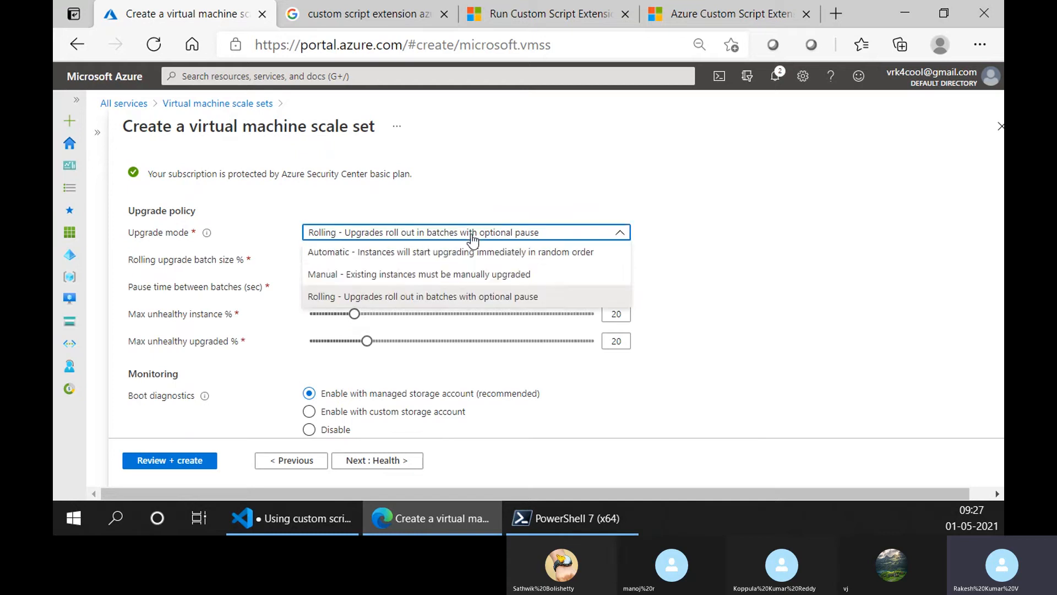
{"action": "left_click", "coordinate": [423, 276]}
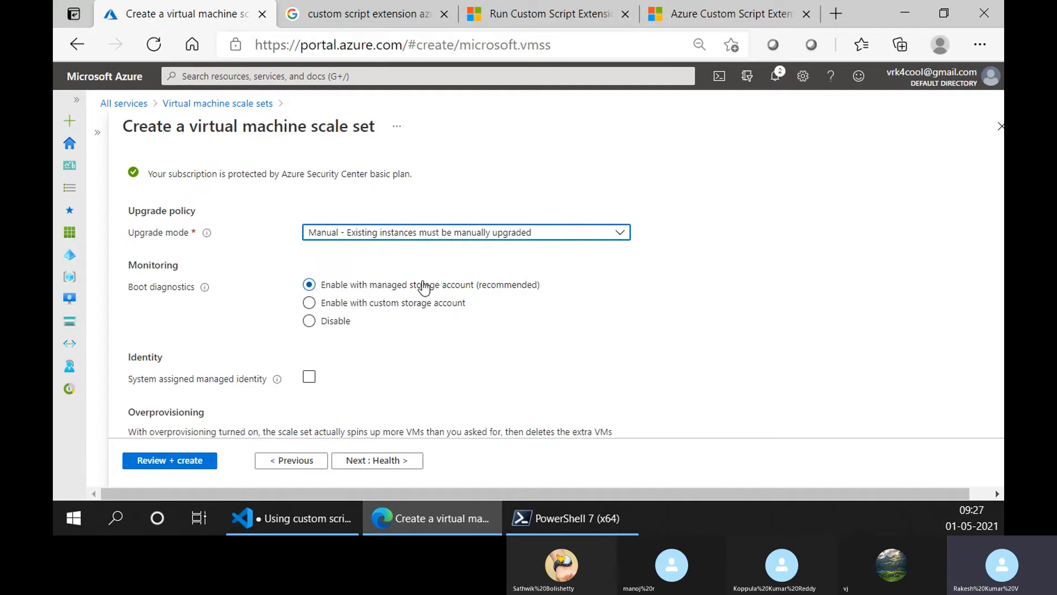
{"action": "left_click", "coordinate": [438, 238]}
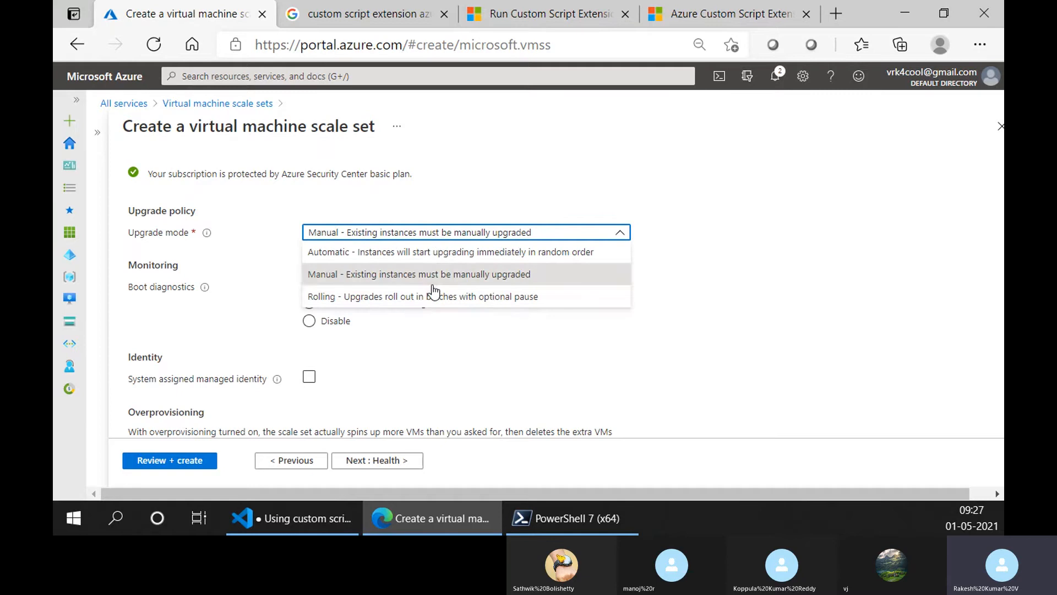
{"action": "left_click", "coordinate": [411, 295]}
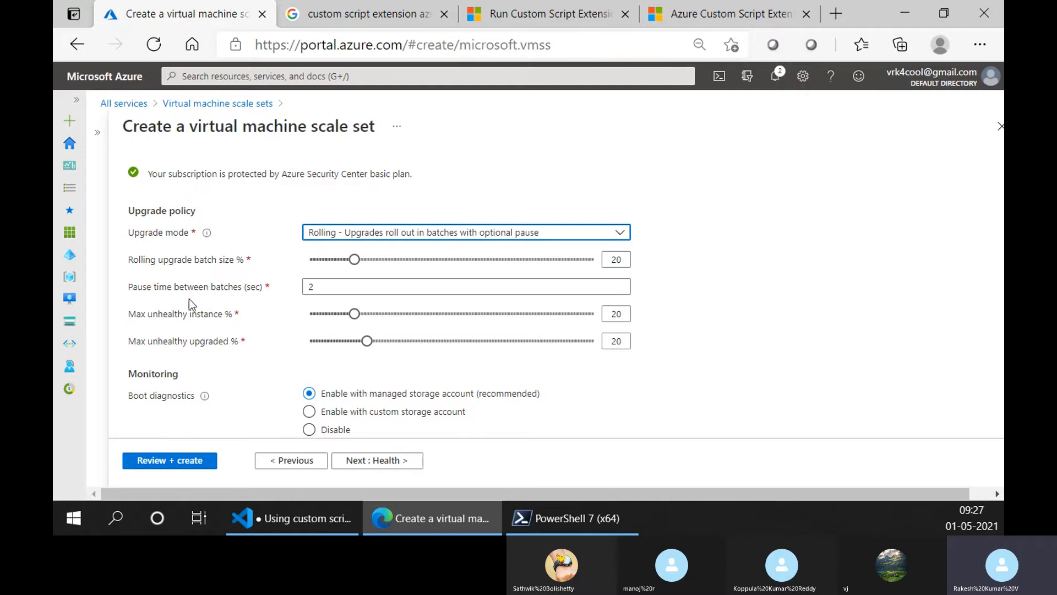
- Set the pause time between rolling upgrade batches to 60 seconds
{"action": "double_click", "coordinate": [326, 284]}
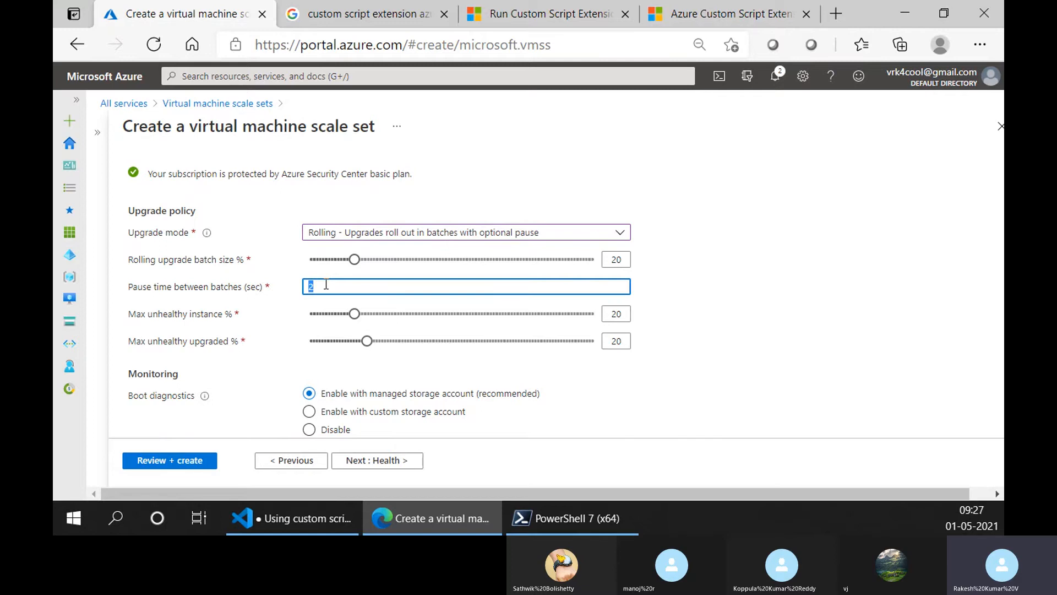
{"action": "type", "text": "60"}
{"action": "scroll", "coordinate": [615, 344], "scroll_direction": "down", "scroll_amount": 2}
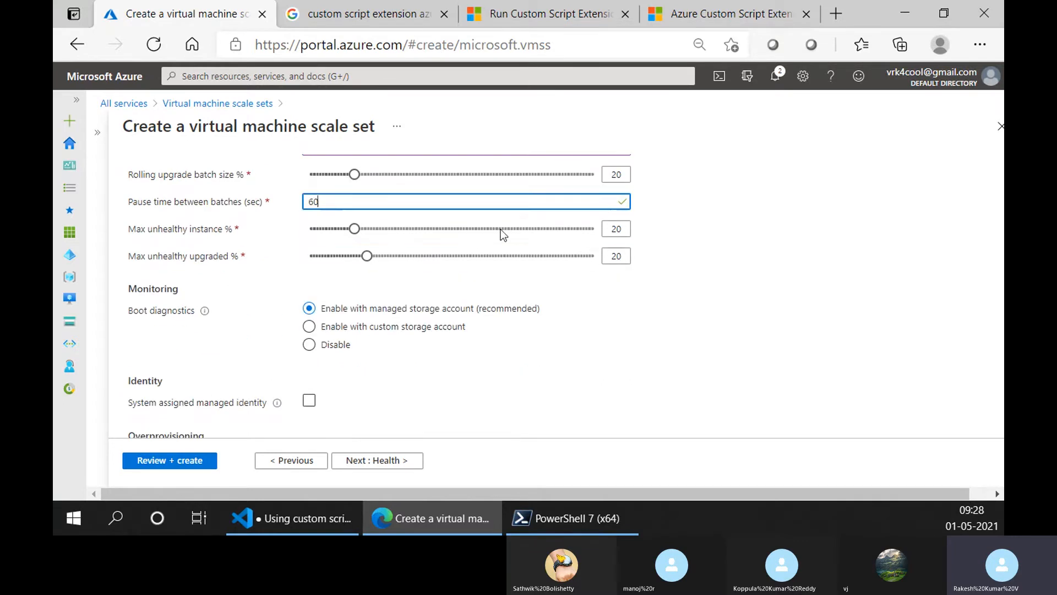
{"action": "scroll", "coordinate": [305, 354], "scroll_direction": "down", "scroll_amount": 5}
{"action": "scroll", "coordinate": [313, 350], "scroll_direction": "up", "scroll_amount": 5}
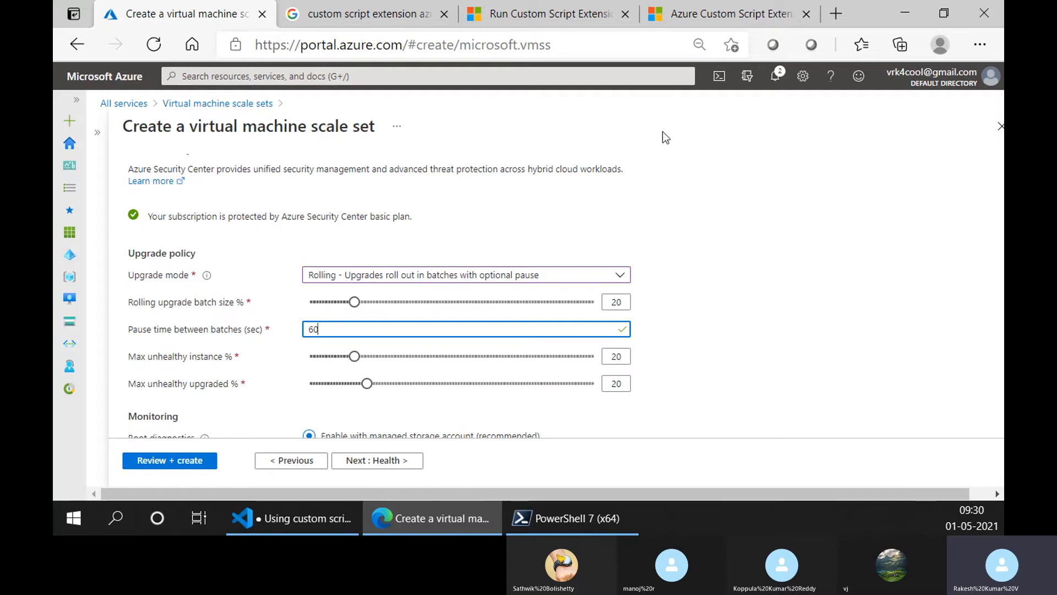
- Set the scale set's upgrade mode to Manual and disable boot diagnostics
{"action": "scroll", "coordinate": [372, 237], "scroll_direction": "down", "scroll_amount": 1}
{"action": "left_click", "coordinate": [372, 234]}
{"action": "left_click", "coordinate": [356, 274]}
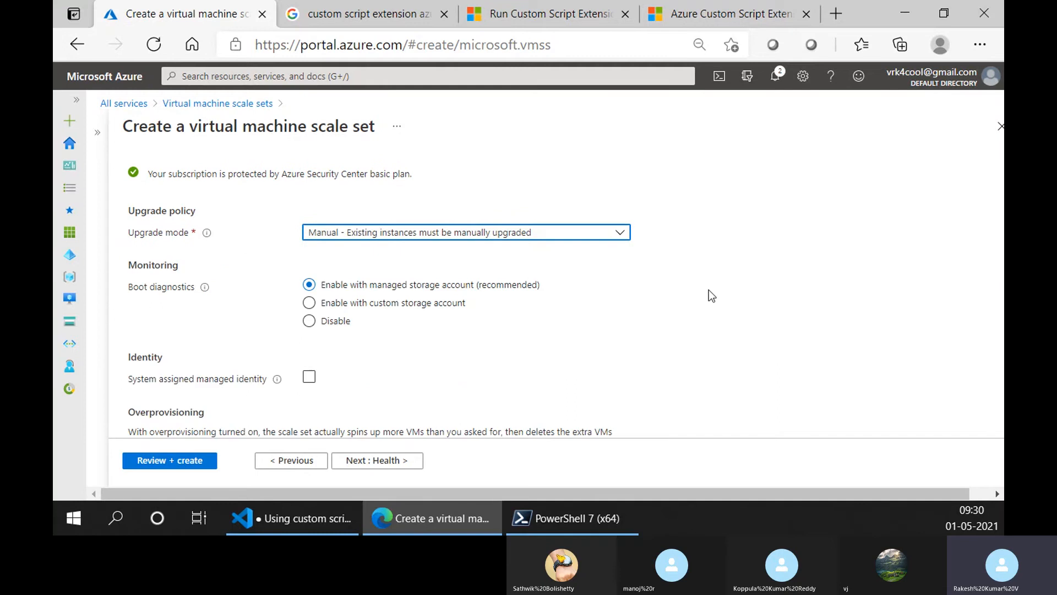
{"action": "scroll", "coordinate": [709, 289], "scroll_direction": "down", "scroll_amount": 5}
{"action": "scroll", "coordinate": [683, 286], "scroll_direction": "up", "scroll_amount": 3}
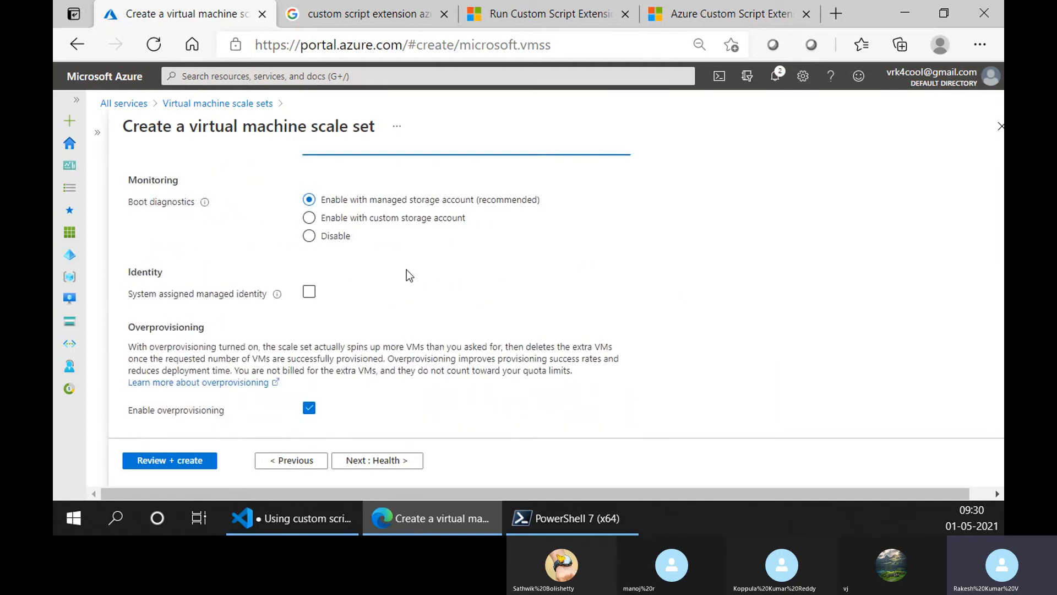
{"action": "scroll", "coordinate": [407, 269], "scroll_direction": "up", "scroll_amount": 2}
{"action": "left_click", "coordinate": [310, 321]}
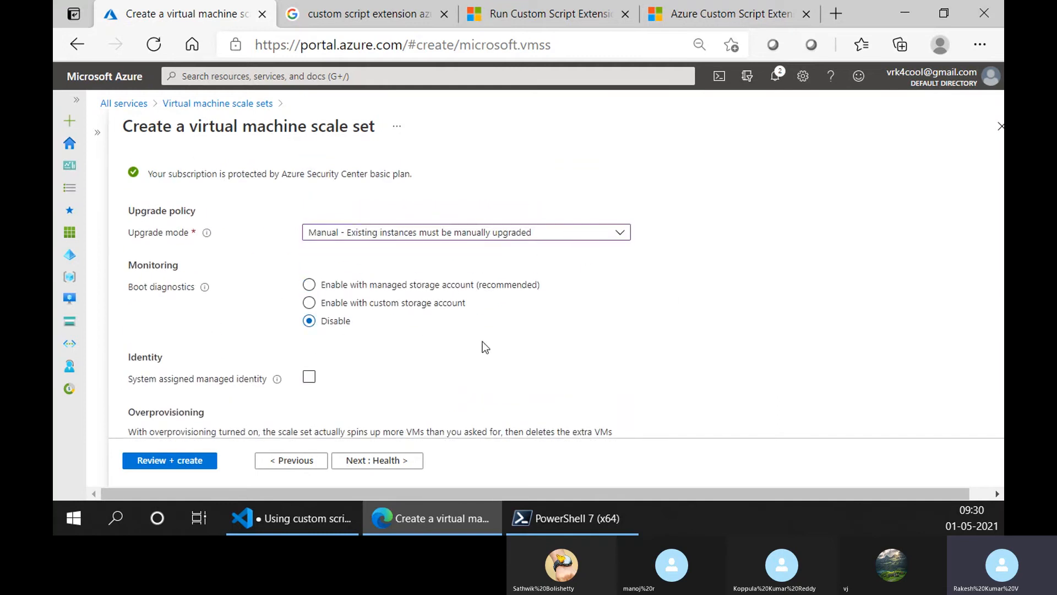
- Review the identity, overprovisioning, automatic OS upgrade and instance termination settings for the scale set
{"action": "scroll", "coordinate": [482, 342], "scroll_direction": "down", "scroll_amount": 5}
{"action": "scroll", "coordinate": [380, 345], "scroll_direction": "up", "scroll_amount": 4}
{"action": "scroll", "coordinate": [381, 346], "scroll_direction": "down", "scroll_amount": 3}
{"action": "scroll", "coordinate": [380, 345], "scroll_direction": "down", "scroll_amount": 2}
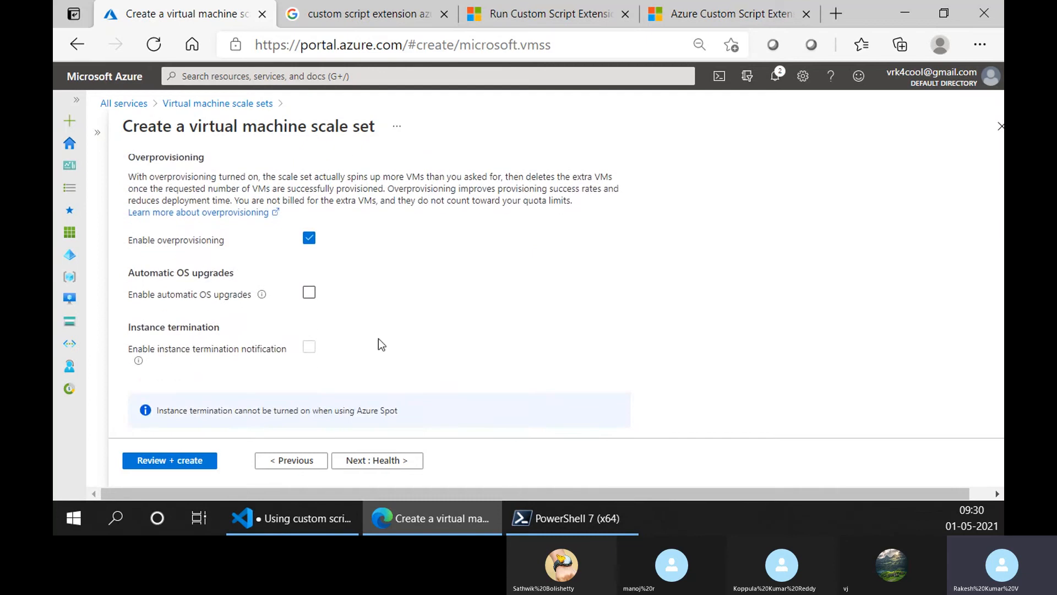
{"action": "scroll", "coordinate": [340, 303], "scroll_direction": "up", "scroll_amount": 4}
{"action": "scroll", "coordinate": [413, 350], "scroll_direction": "down", "scroll_amount": 4}
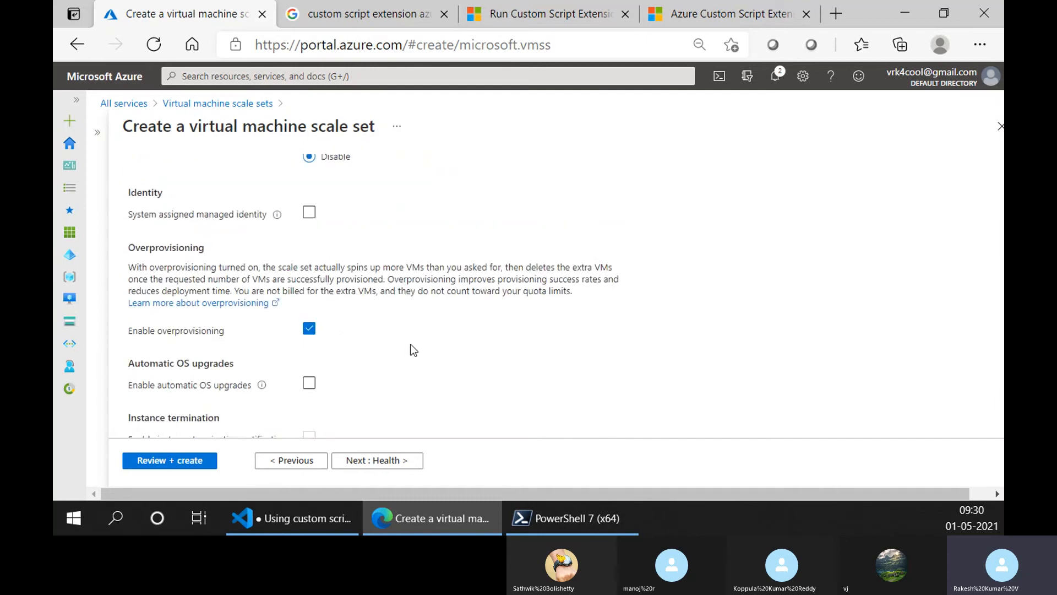
{"action": "scroll", "coordinate": [399, 312], "scroll_direction": "down", "scroll_amount": 2}
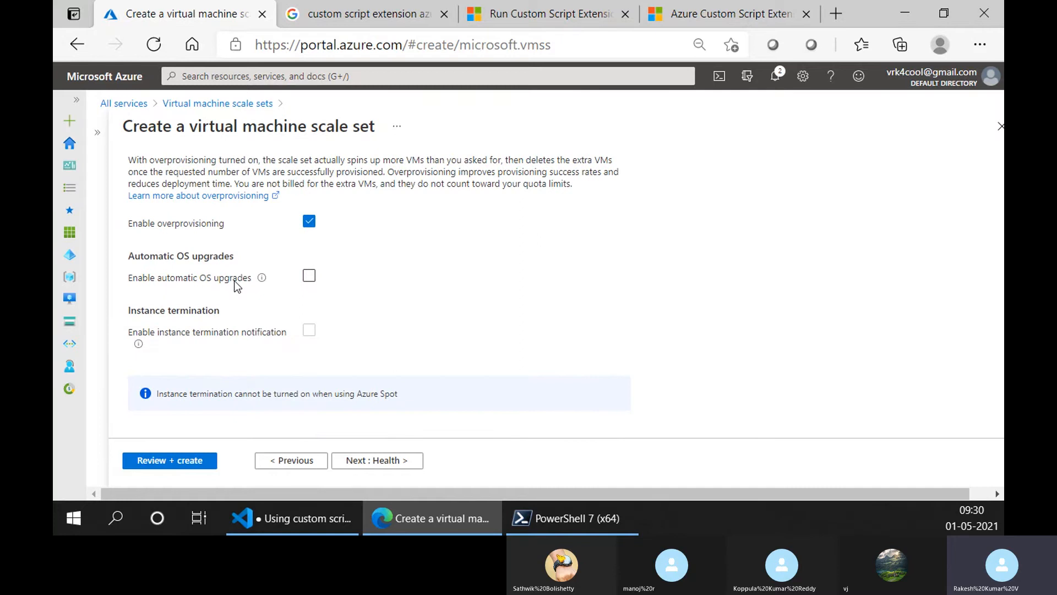
{"action": "scroll", "coordinate": [237, 301], "scroll_direction": "up", "scroll_amount": 3}
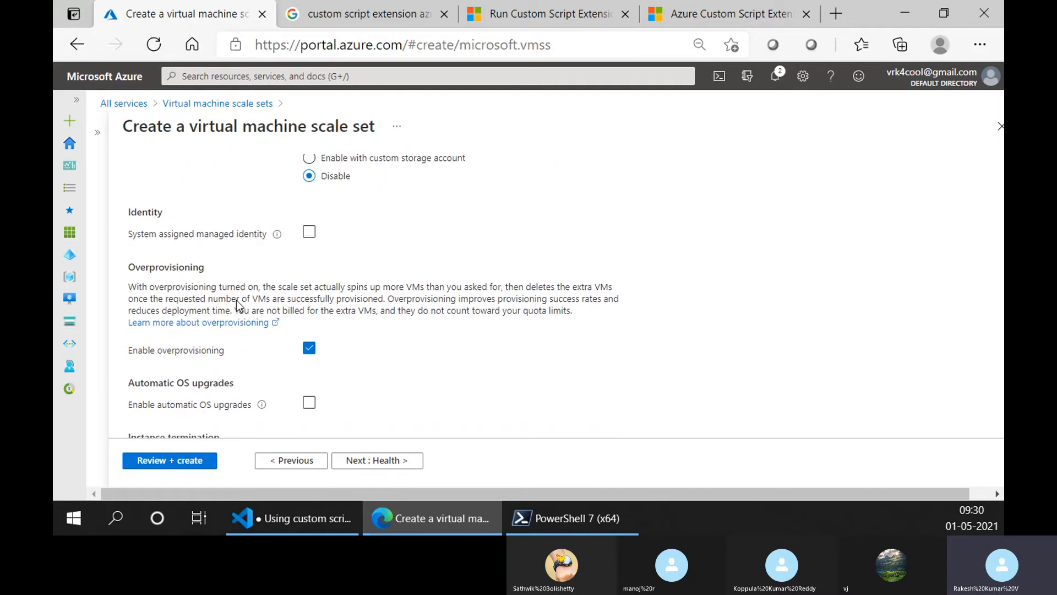
{"action": "scroll", "coordinate": [236, 303], "scroll_direction": "down", "scroll_amount": 3}
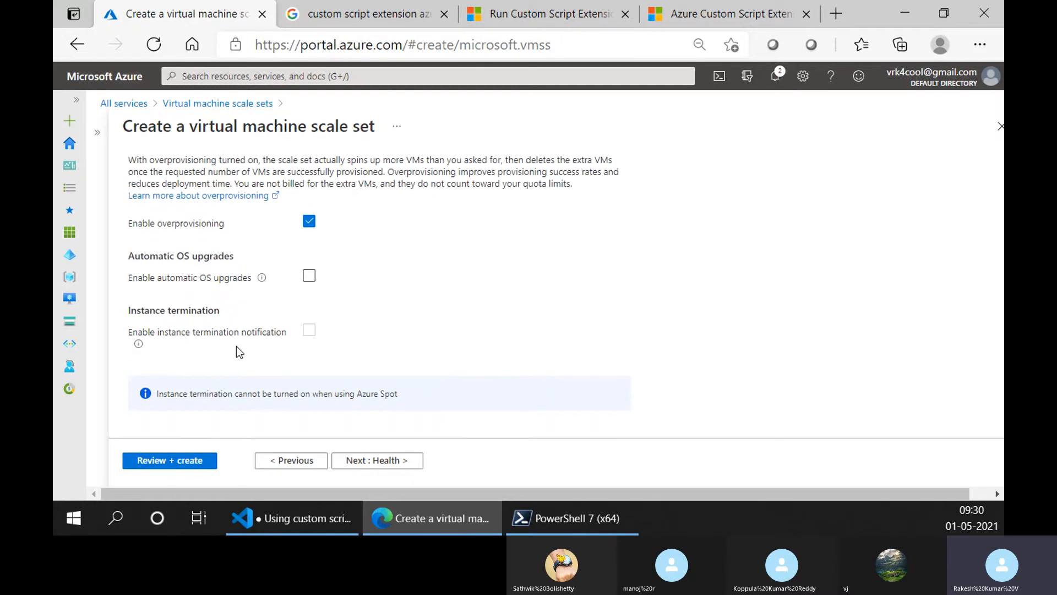
- Keep the default Health, Advanced and Tags settings, and validate and create the scale set
{"action": "left_click", "coordinate": [398, 466]}
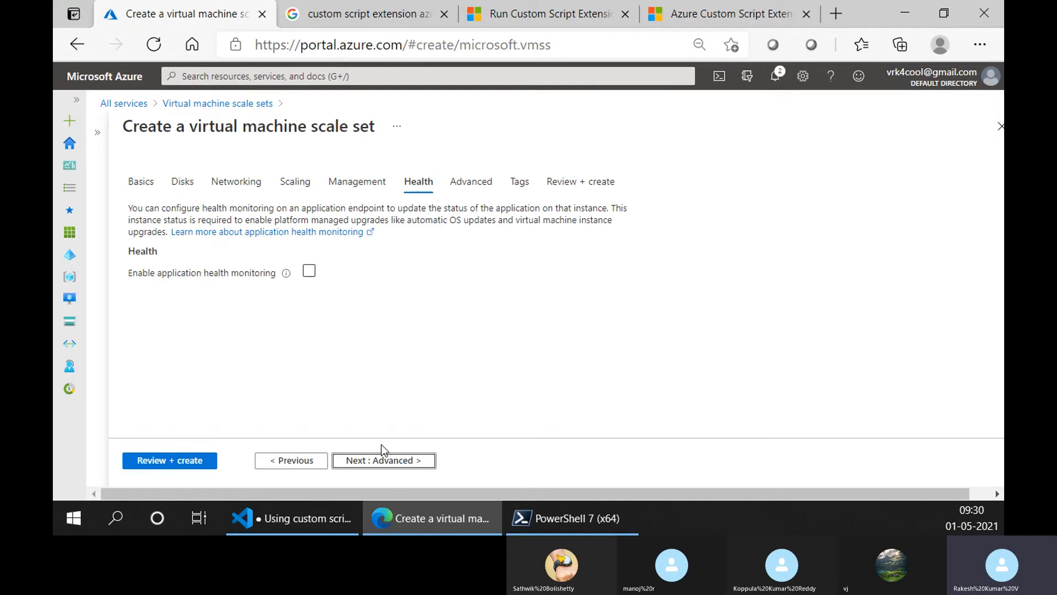
{"action": "left_click", "coordinate": [360, 466]}
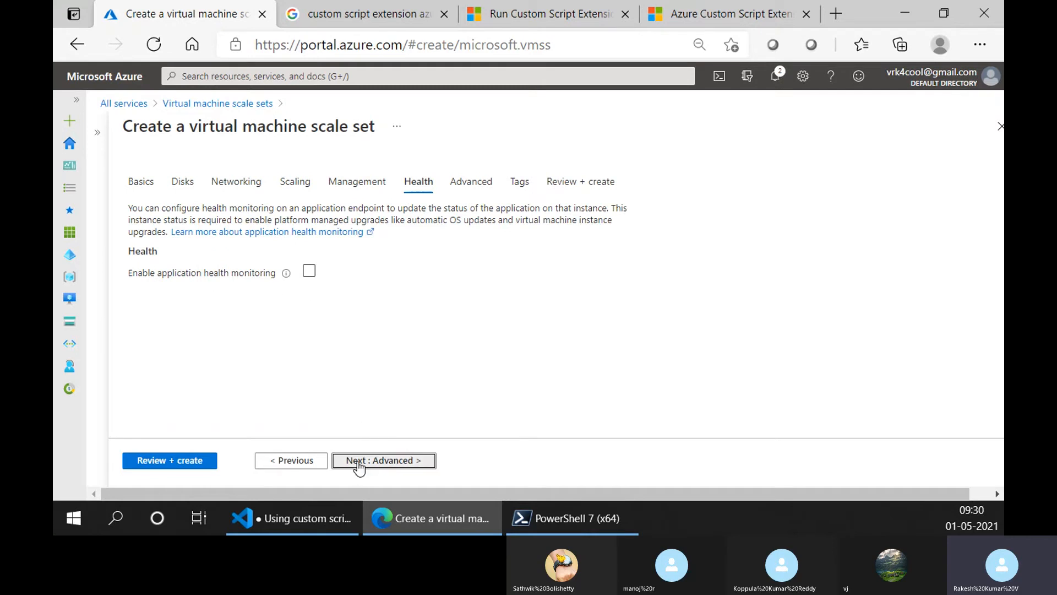
{"action": "scroll", "coordinate": [288, 289], "scroll_direction": "down", "scroll_amount": 2}
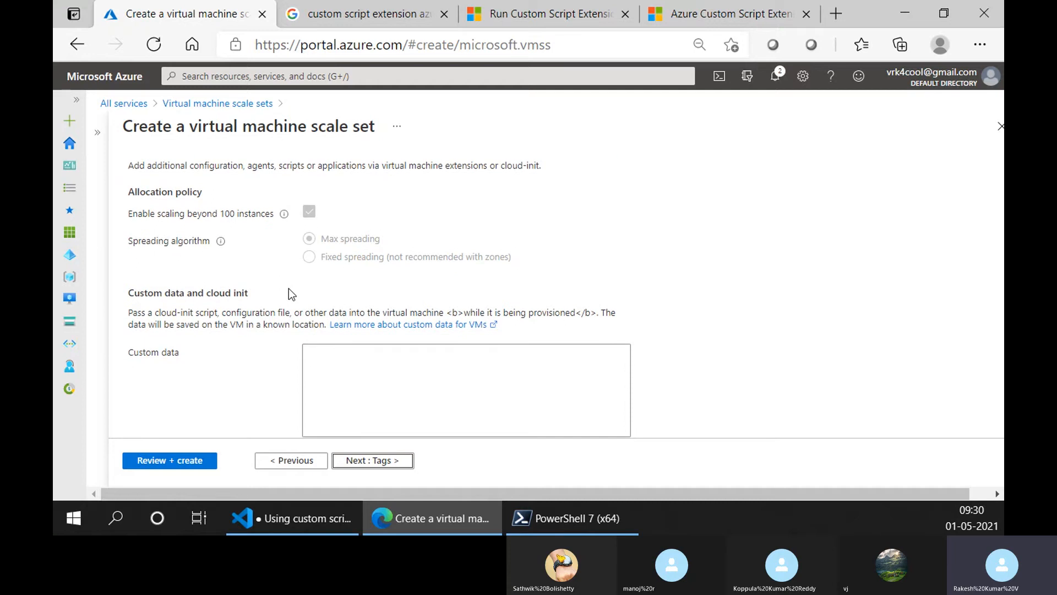
{"action": "left_click", "coordinate": [367, 463]}
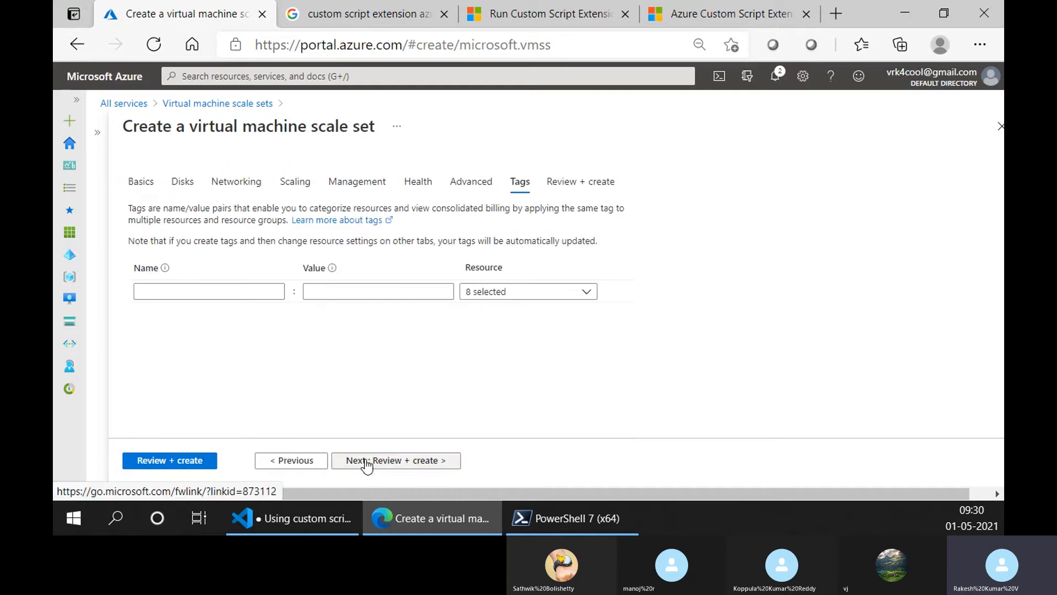
{"action": "left_click", "coordinate": [212, 462]}
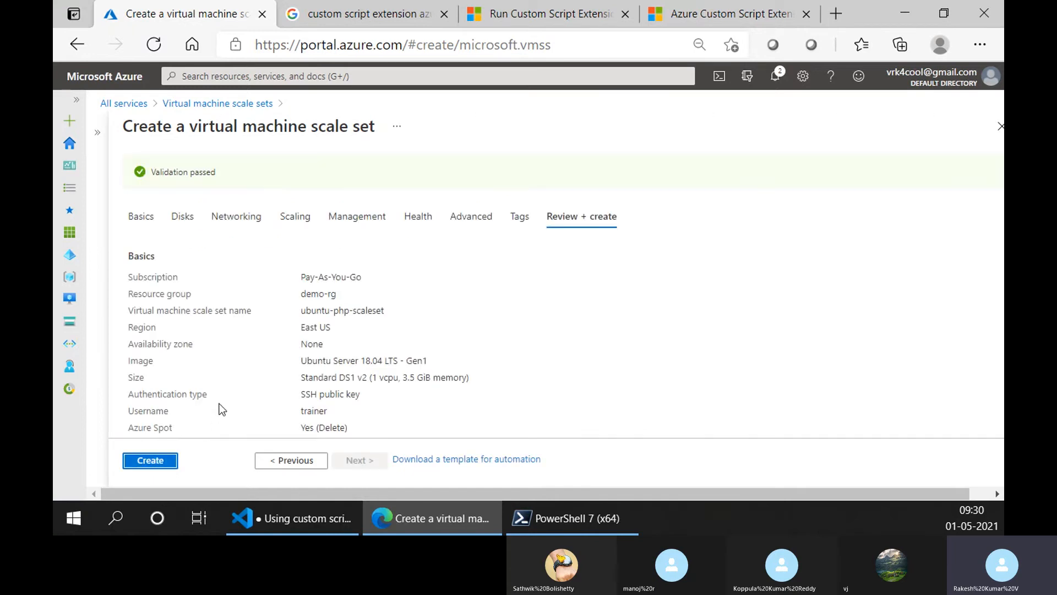
{"action": "left_click", "coordinate": [160, 460]}
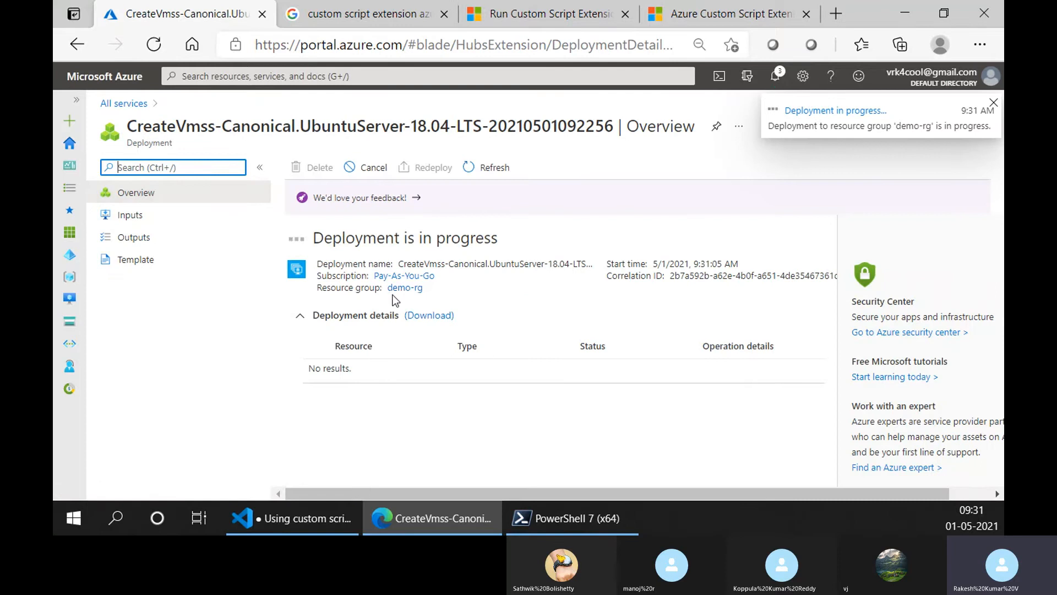
- Open the demo-rg resource group from the deployment, collapse its Essentials section and refresh the resource list
{"action": "left_click", "coordinate": [402, 288]}
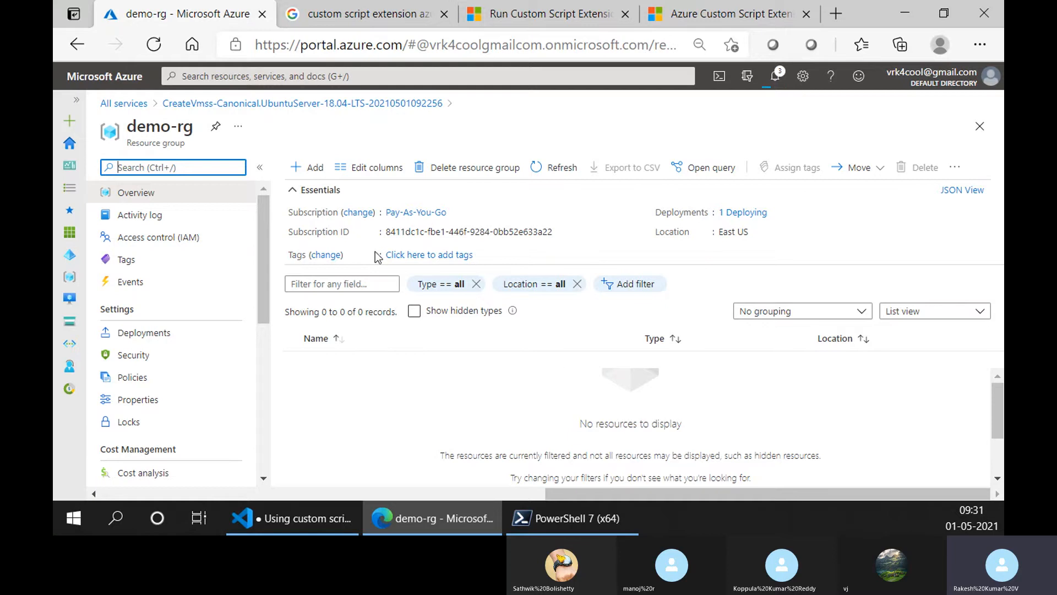
{"action": "left_click", "coordinate": [295, 190]}
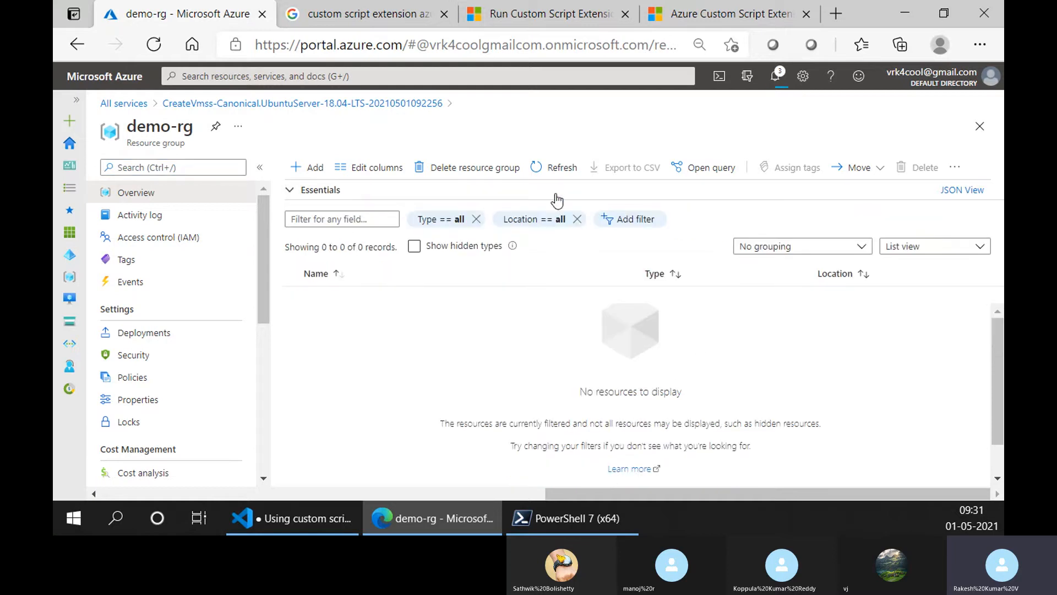
{"action": "left_click", "coordinate": [538, 168]}
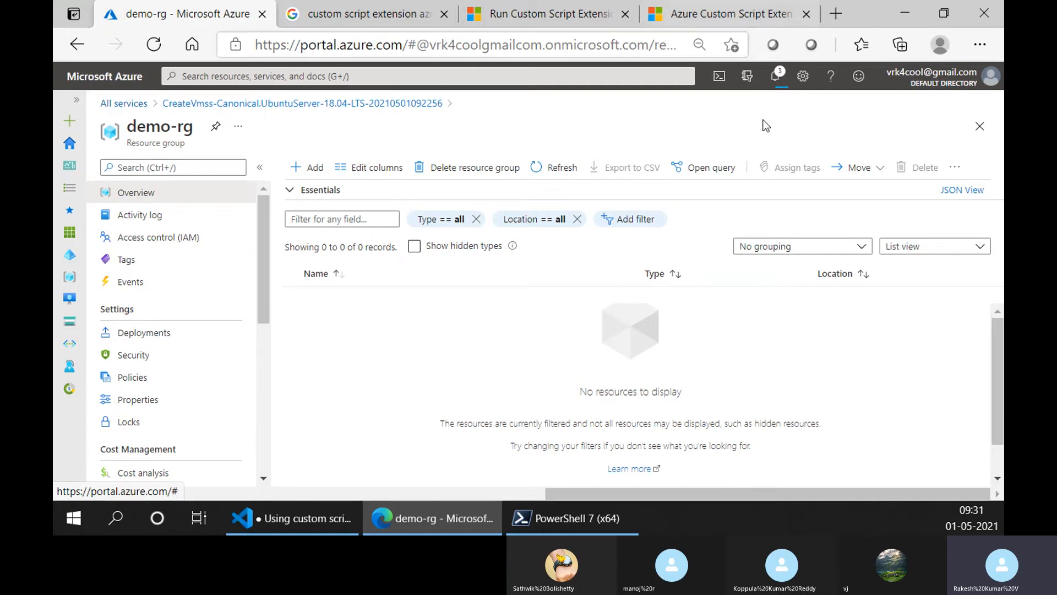
- Close the custom script extension browser tabs and check the scale set notes in Visual Studio Code
{"action": "left_click", "coordinate": [625, 14]}
{"action": "left_click", "coordinate": [443, 14]}
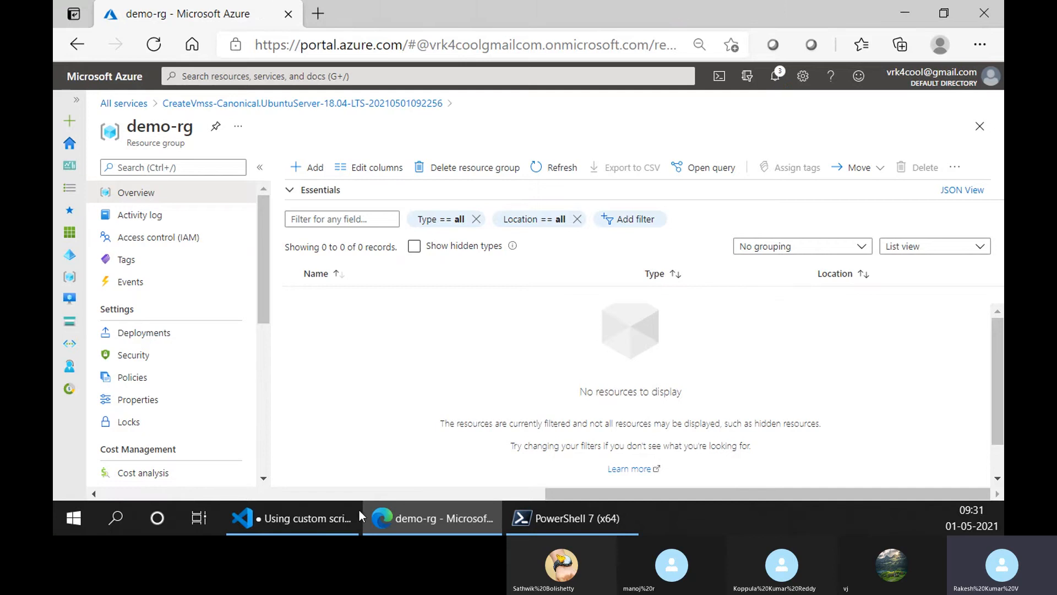
{"action": "left_click", "coordinate": [338, 526]}
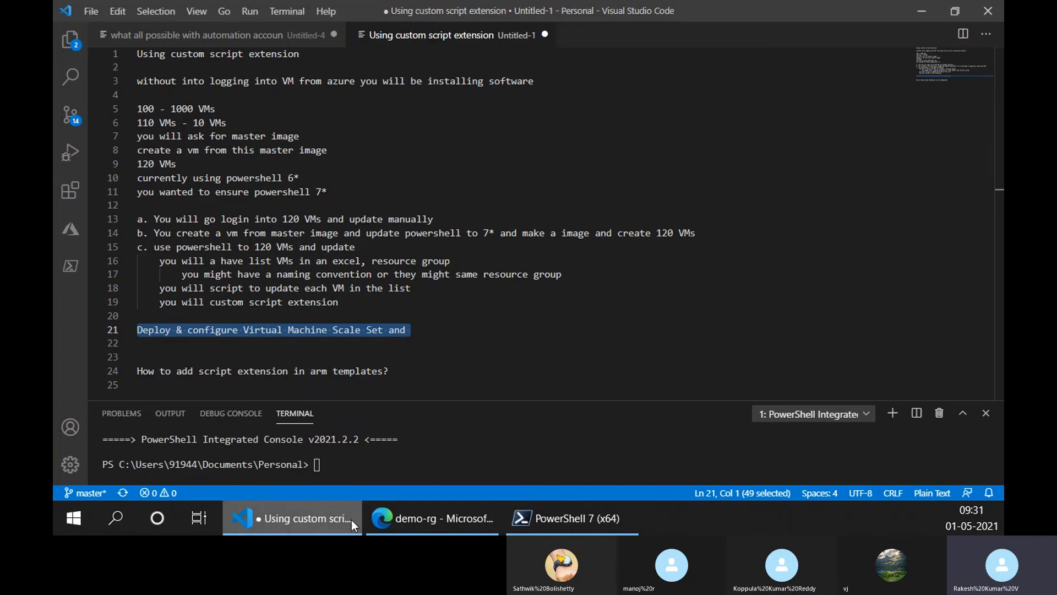
{"action": "left_click", "coordinate": [916, 10]}
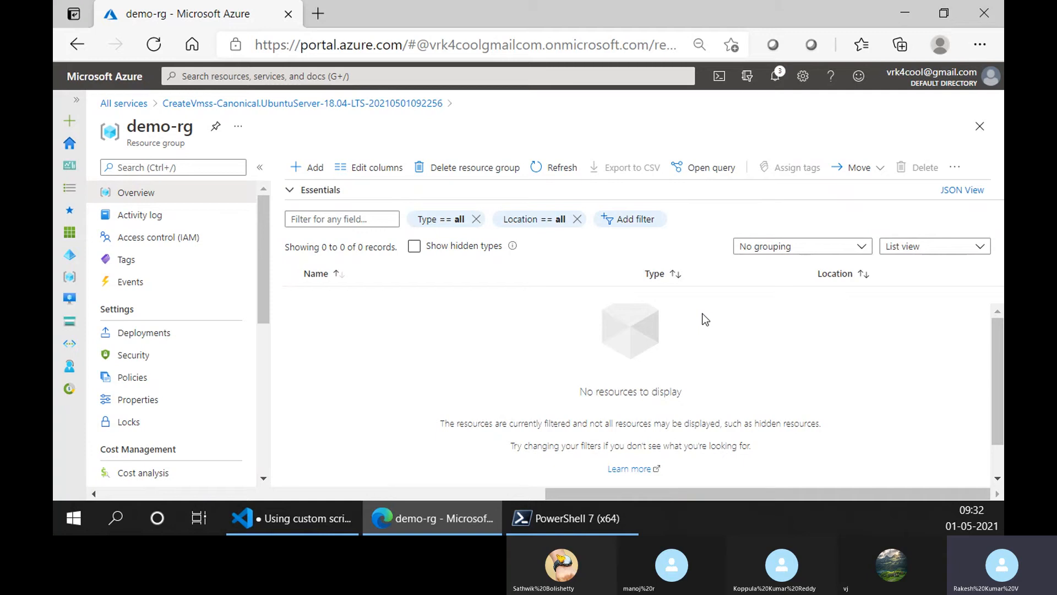
- Search the Azure portal for "viru" and open the Virtual machine scale sets service
{"action": "left_click", "coordinate": [295, 76]}
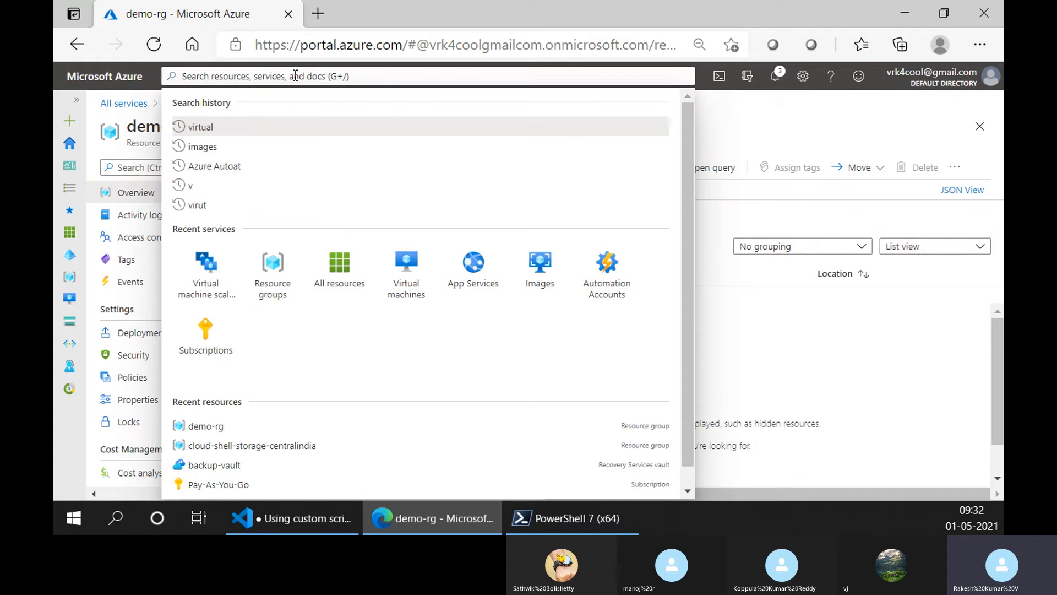
{"action": "type", "text": "vi"}
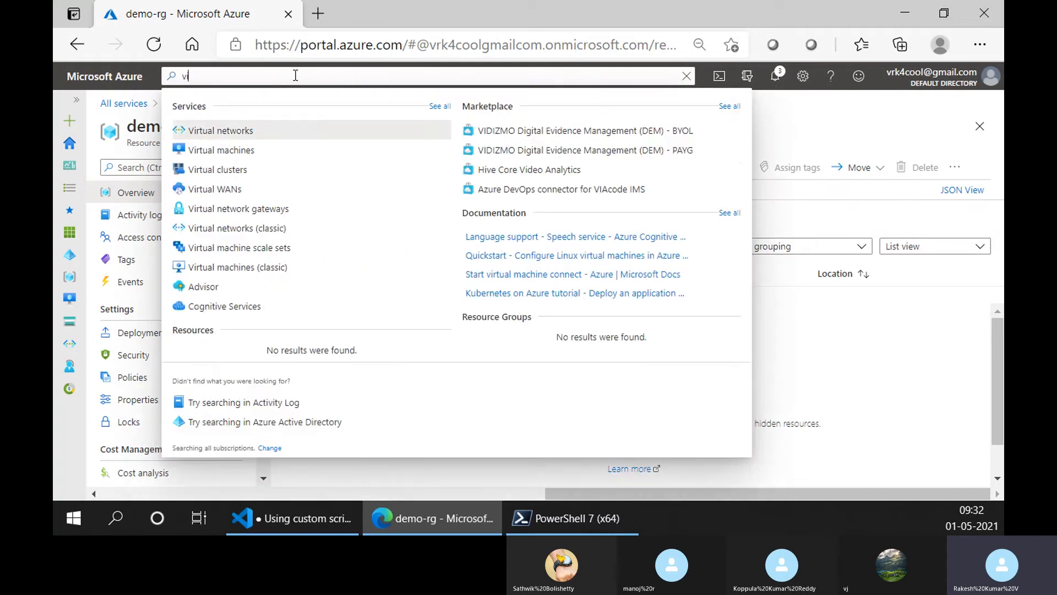
{"action": "type", "text": "ru"}
{"action": "key", "text": "BackSpace"}
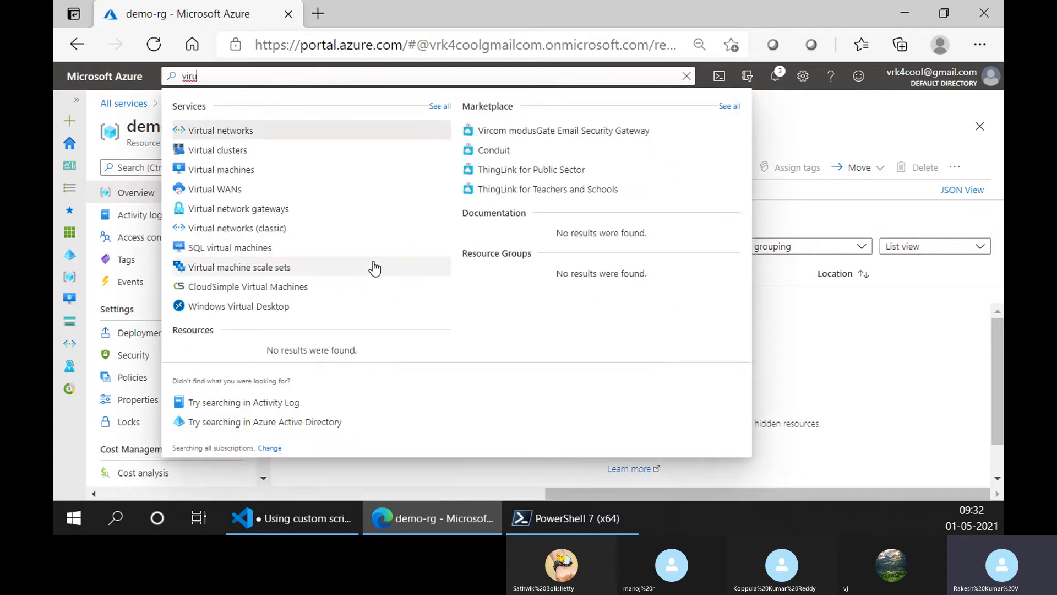
{"action": "left_click", "coordinate": [371, 267]}
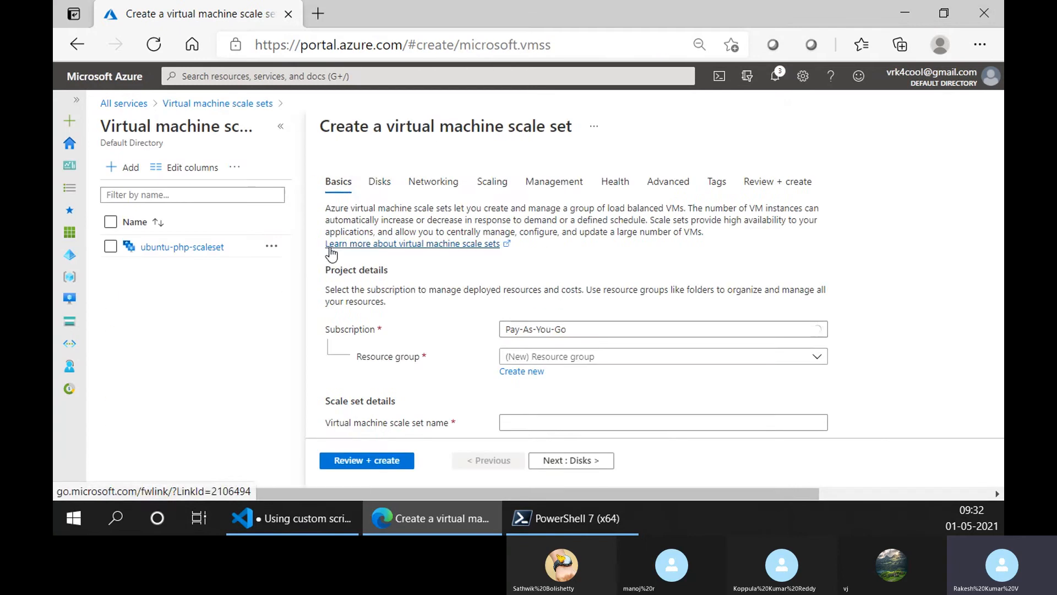
- Look over the Basics settings of the new scale set form and open its Networking settings
{"action": "left_click", "coordinate": [278, 129]}
{"action": "scroll", "coordinate": [253, 231], "scroll_direction": "down", "scroll_amount": 5}
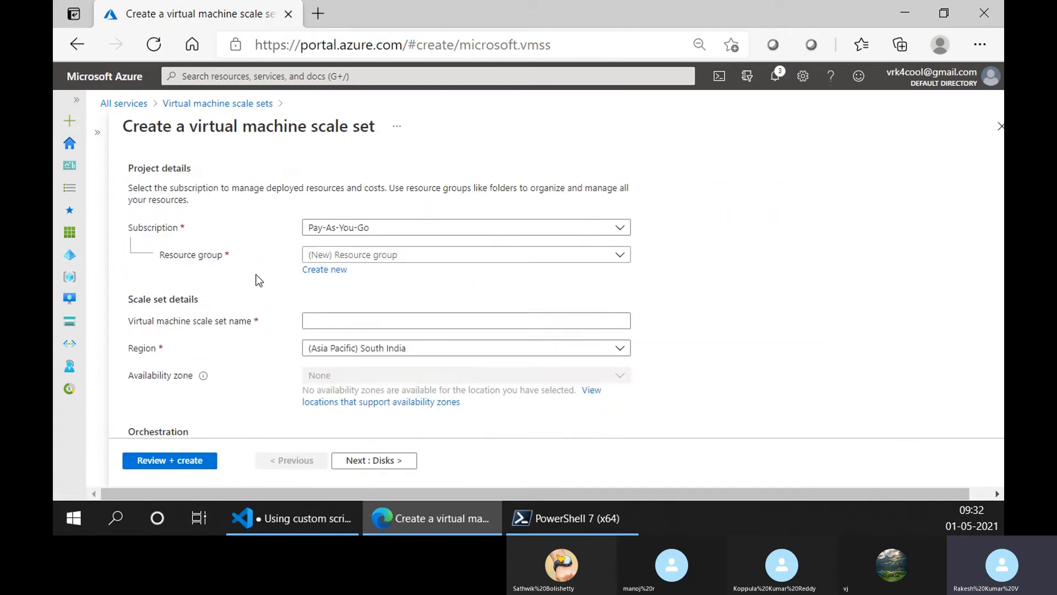
{"action": "scroll", "coordinate": [255, 279], "scroll_direction": "up", "scroll_amount": 4}
{"action": "scroll", "coordinate": [255, 279], "scroll_direction": "down", "scroll_amount": 5}
{"action": "scroll", "coordinate": [255, 278], "scroll_direction": "up", "scroll_amount": 5}
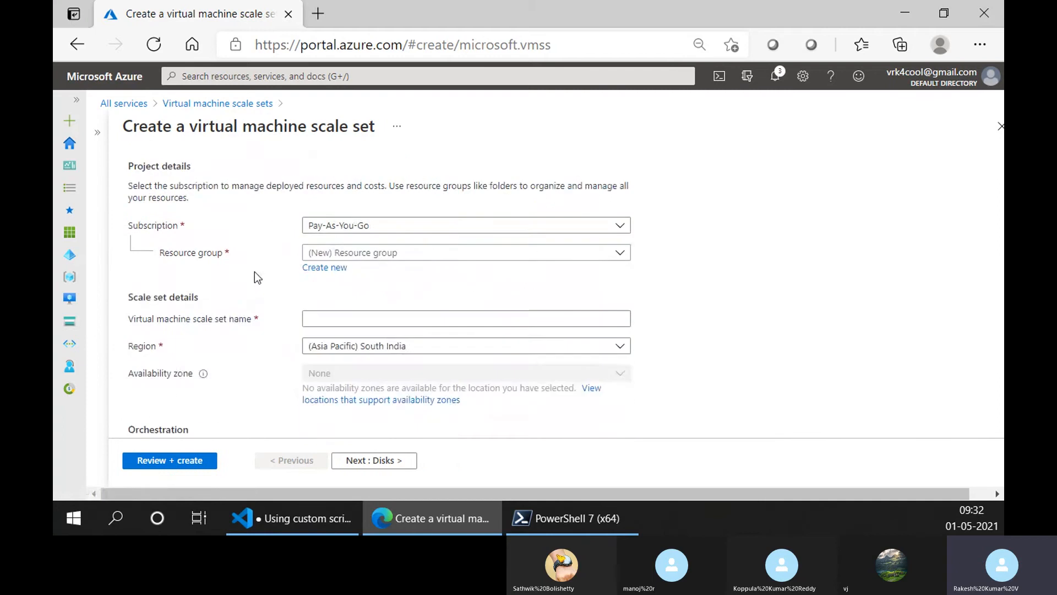
{"action": "scroll", "coordinate": [246, 174], "scroll_direction": "up", "scroll_amount": 2}
{"action": "left_click", "coordinate": [226, 180]}
{"action": "scroll", "coordinate": [364, 309], "scroll_direction": "down", "scroll_amount": 4}
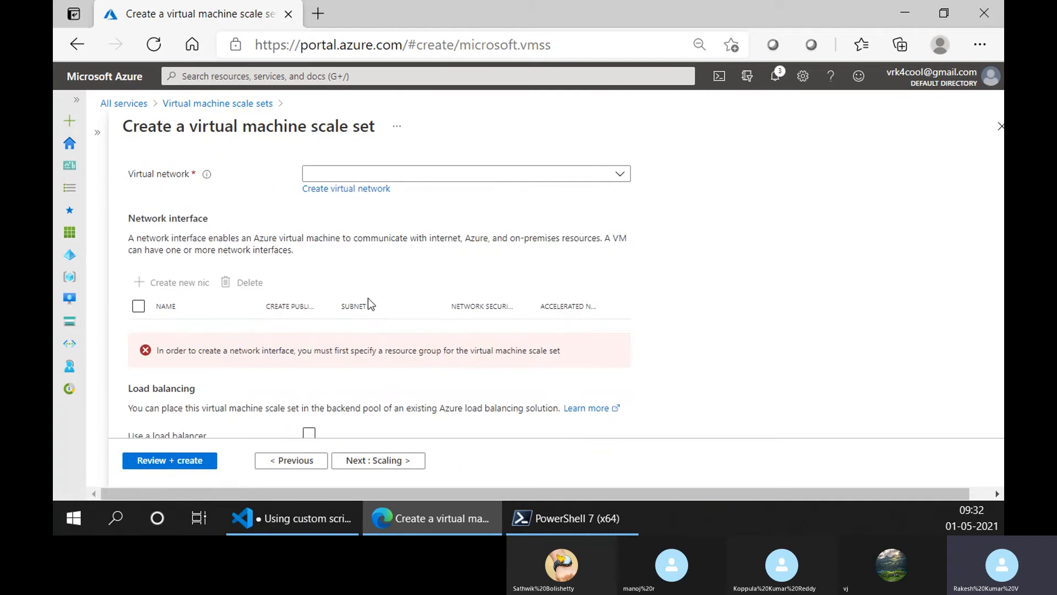
- Enable the load balancer to examine the load balancing options, and discard the unsaved scale set form
{"action": "left_click", "coordinate": [309, 397]}
{"action": "scroll", "coordinate": [314, 375], "scroll_direction": "down", "scroll_amount": 3}
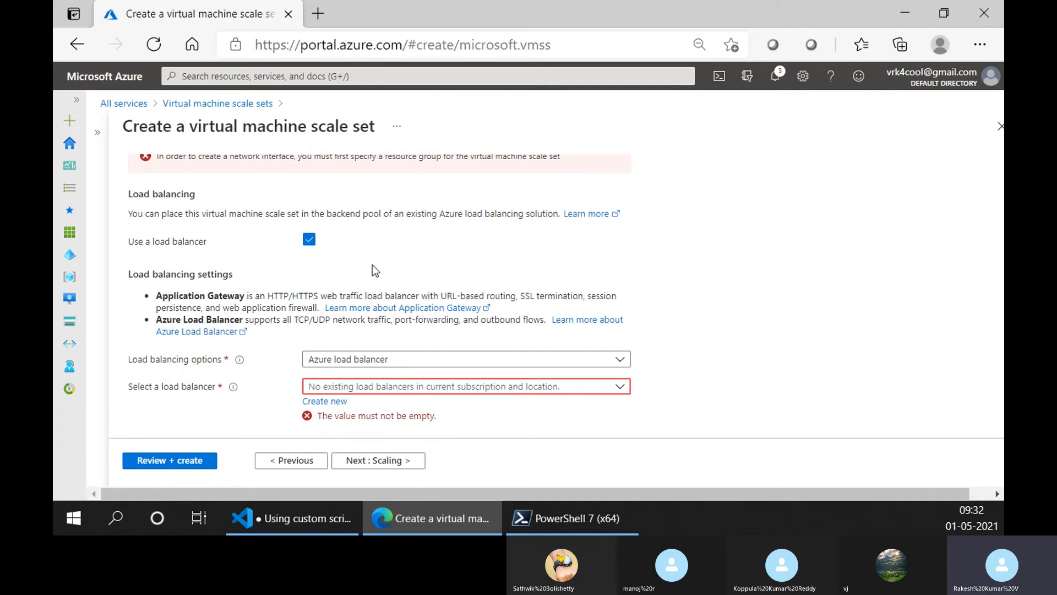
{"action": "left_click", "coordinate": [339, 365]}
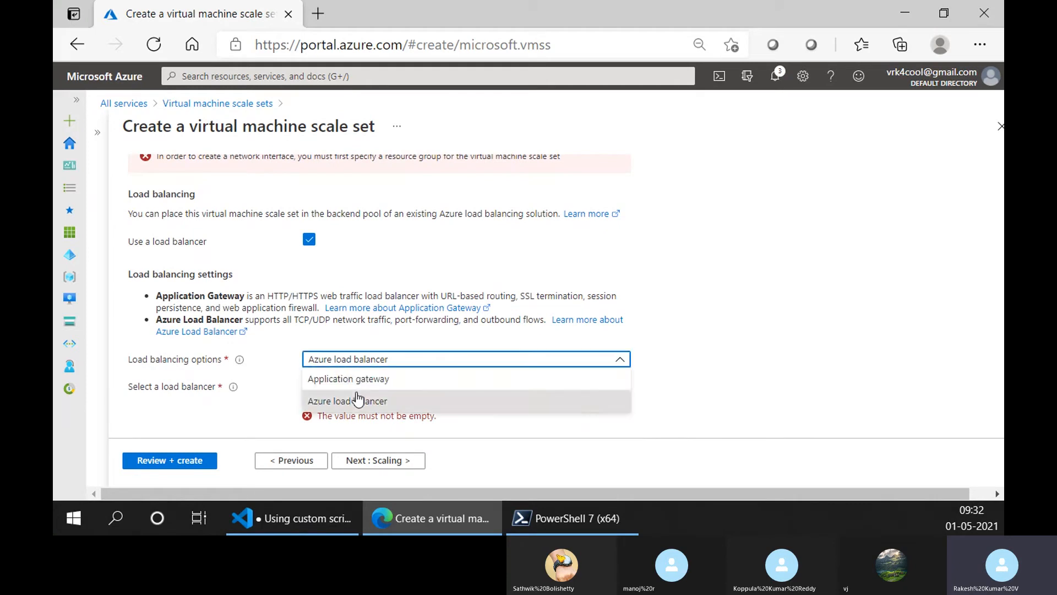
{"action": "left_click", "coordinate": [267, 296]}
{"action": "scroll", "coordinate": [270, 308], "scroll_direction": "up", "scroll_amount": 2}
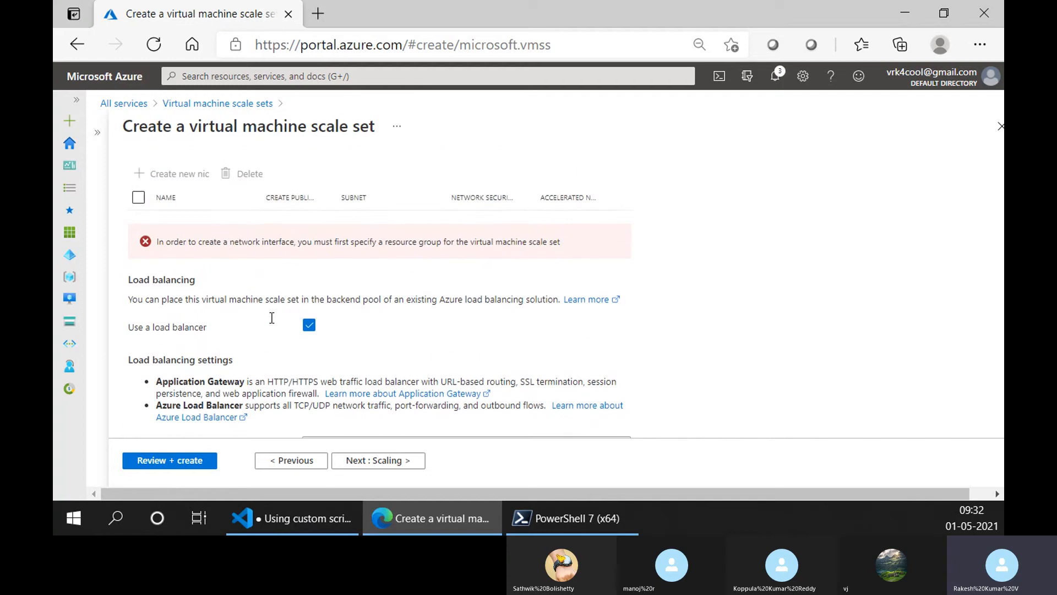
{"action": "scroll", "coordinate": [272, 318], "scroll_direction": "down", "scroll_amount": 2}
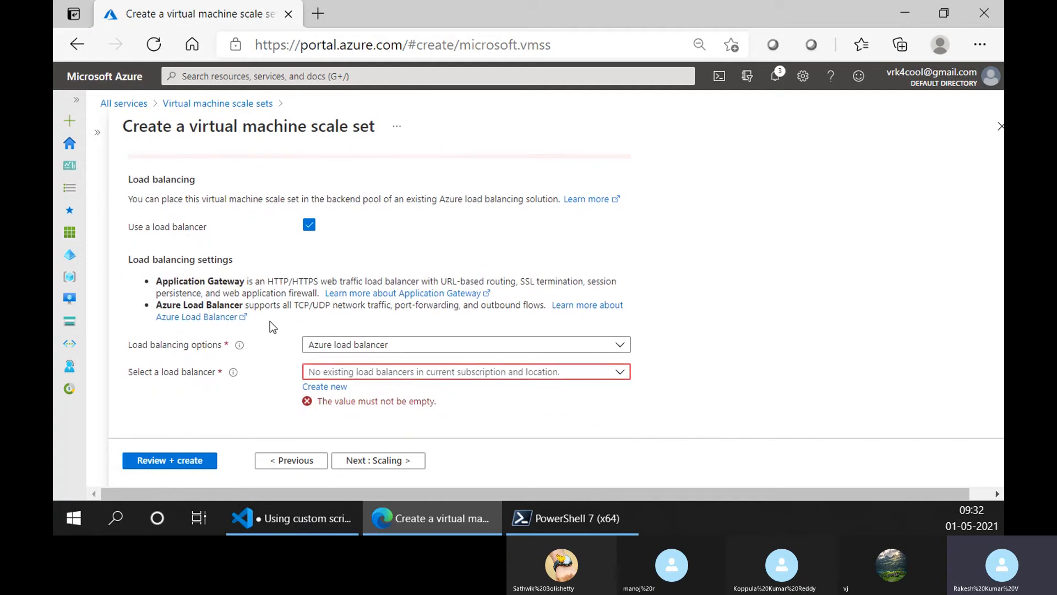
{"action": "scroll", "coordinate": [269, 320], "scroll_direction": "up", "scroll_amount": 5}
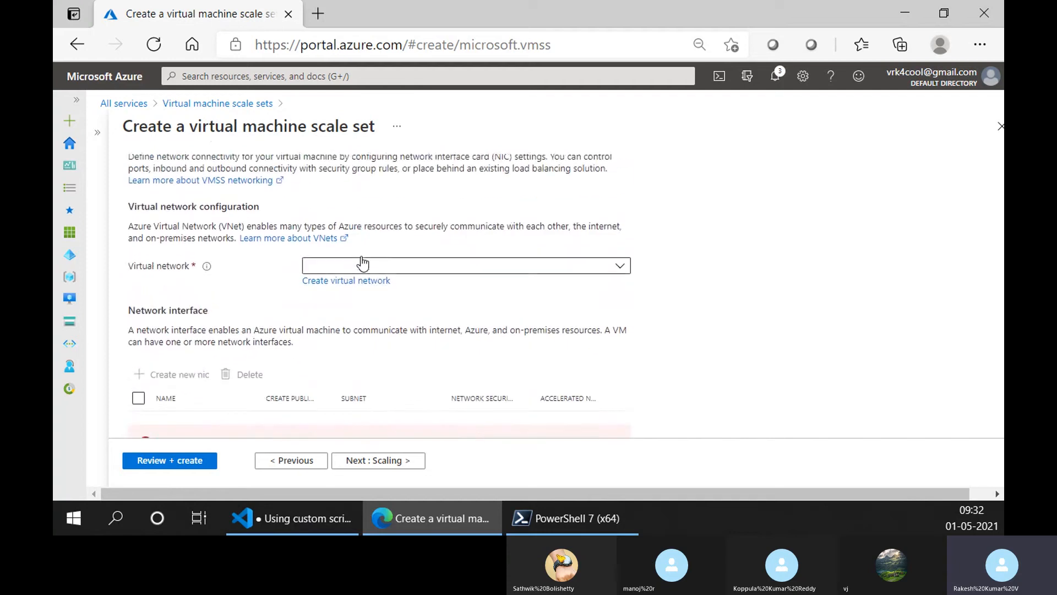
{"action": "left_click", "coordinate": [192, 106]}
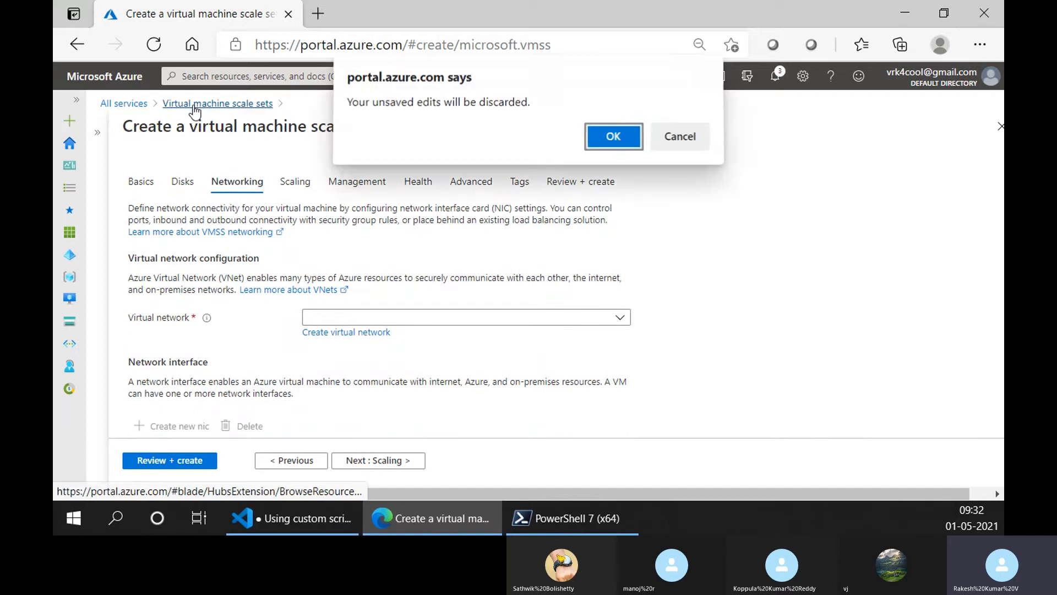
{"action": "left_click", "coordinate": [610, 138]}
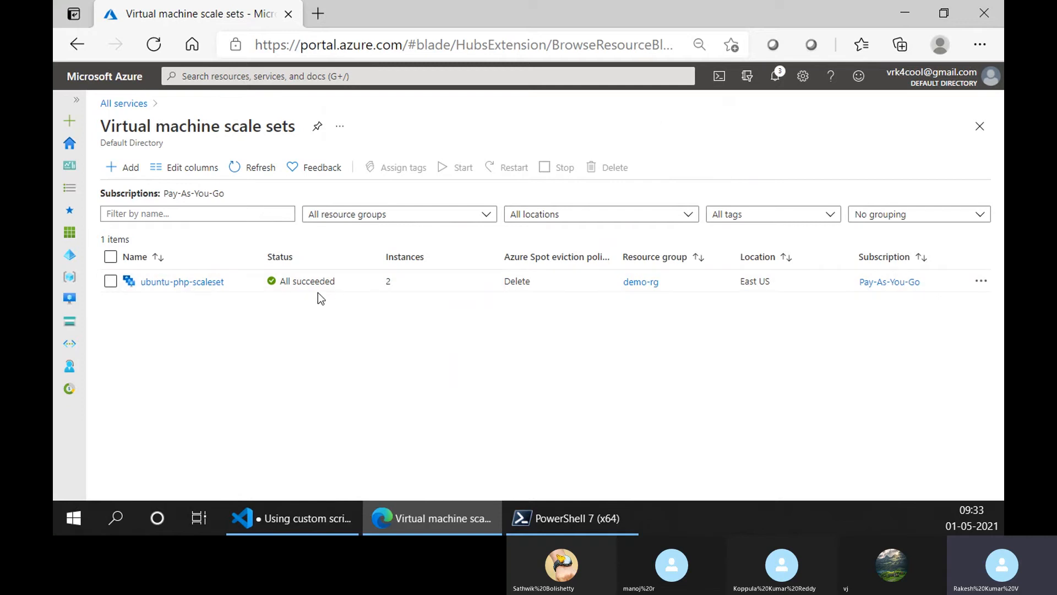
- Open ubuntu-php-scaleset from the scale sets list, collapse the list and look over the overview
{"action": "left_click", "coordinate": [171, 282]}
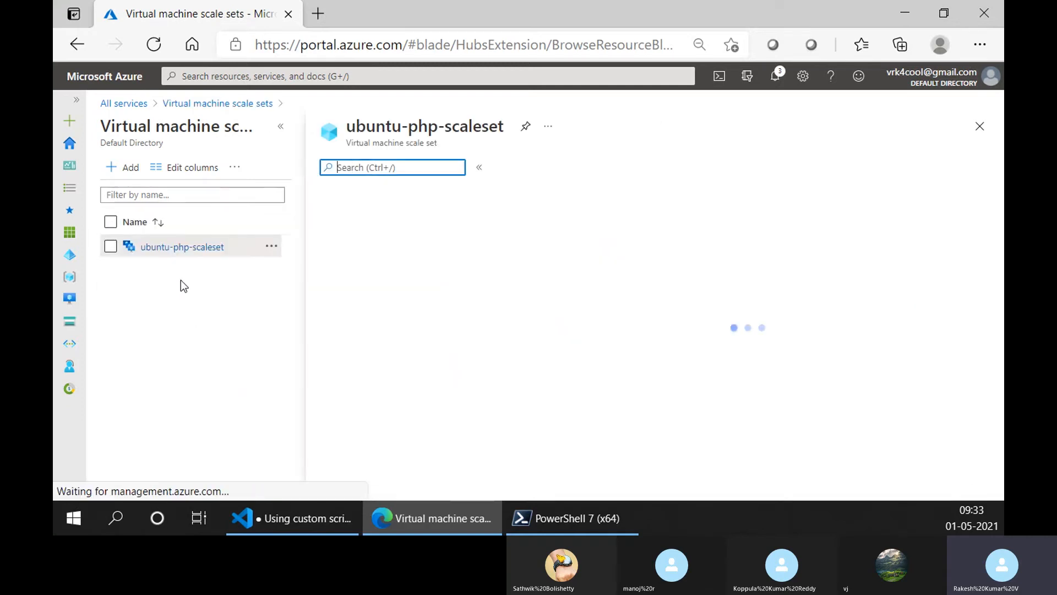
{"action": "left_click", "coordinate": [281, 126]}
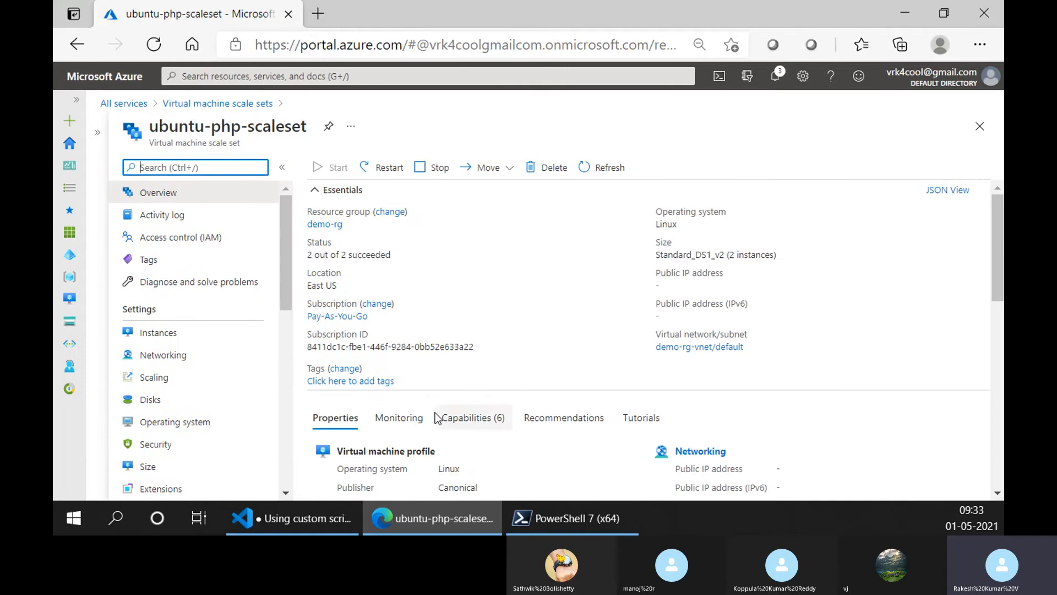
{"action": "scroll", "coordinate": [432, 421], "scroll_direction": "down", "scroll_amount": 4}
{"action": "scroll", "coordinate": [432, 421], "scroll_direction": "up", "scroll_amount": 4}
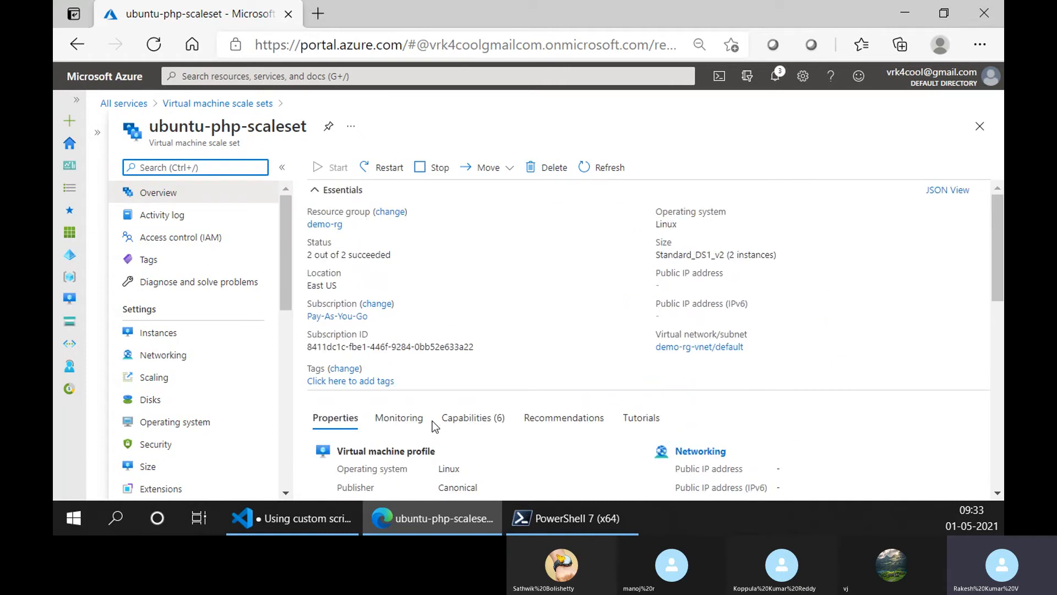
- View the scale set's instances with a wider Name column, and check its networking and inbound port rules
{"action": "left_click", "coordinate": [201, 333]}
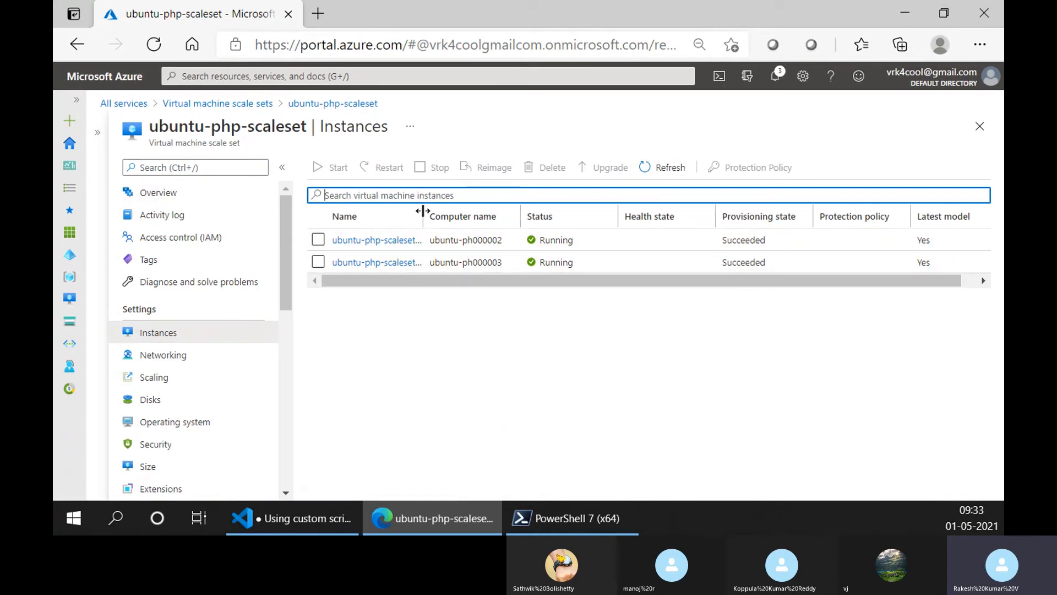
{"action": "left_click_drag", "start_coordinate": [424, 216], "coordinate": [455, 217]}
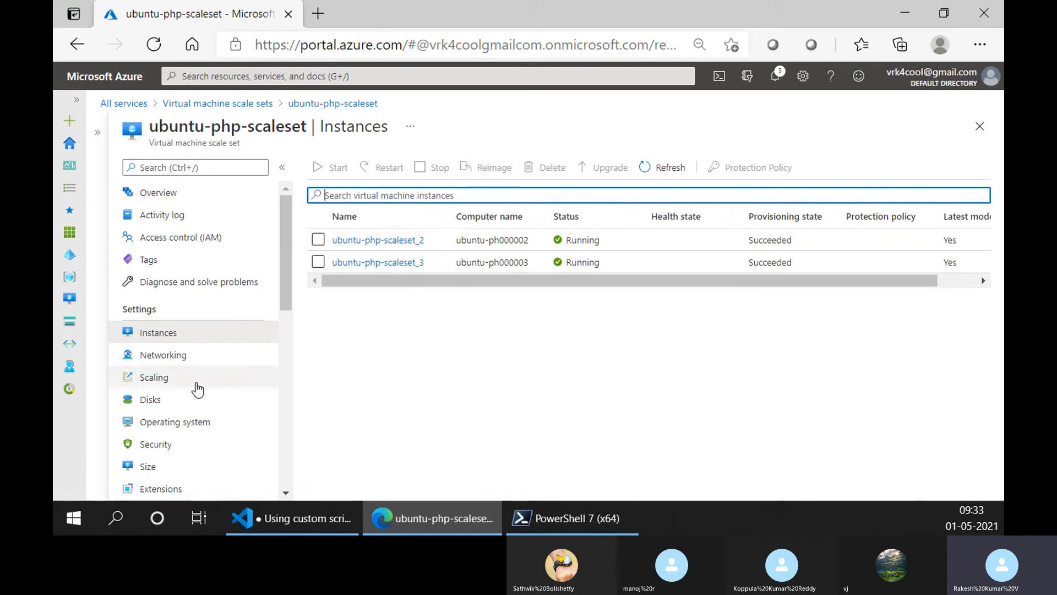
{"action": "left_click", "coordinate": [195, 365]}
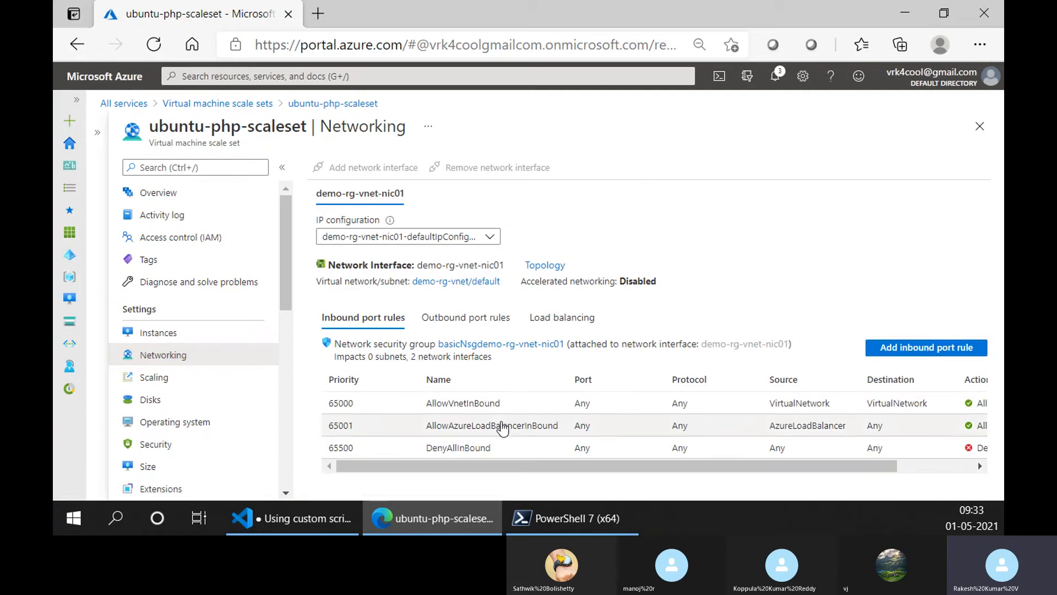
{"action": "left_click_drag", "start_coordinate": [559, 467], "coordinate": [314, 459]}
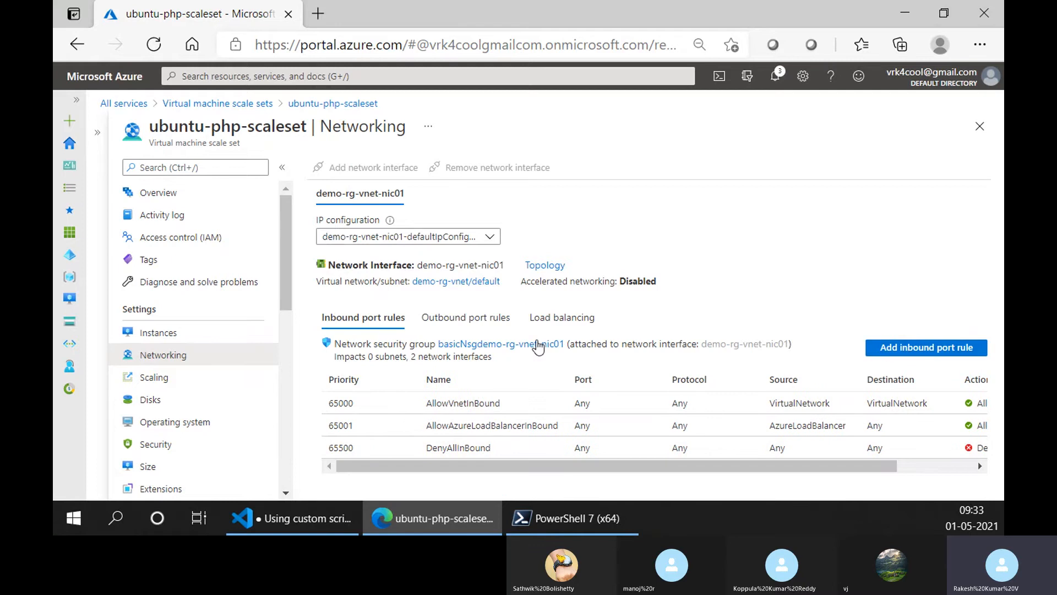
- Open the scale set's Scaling settings and check the Scale-In Policy
{"action": "left_click", "coordinate": [189, 377]}
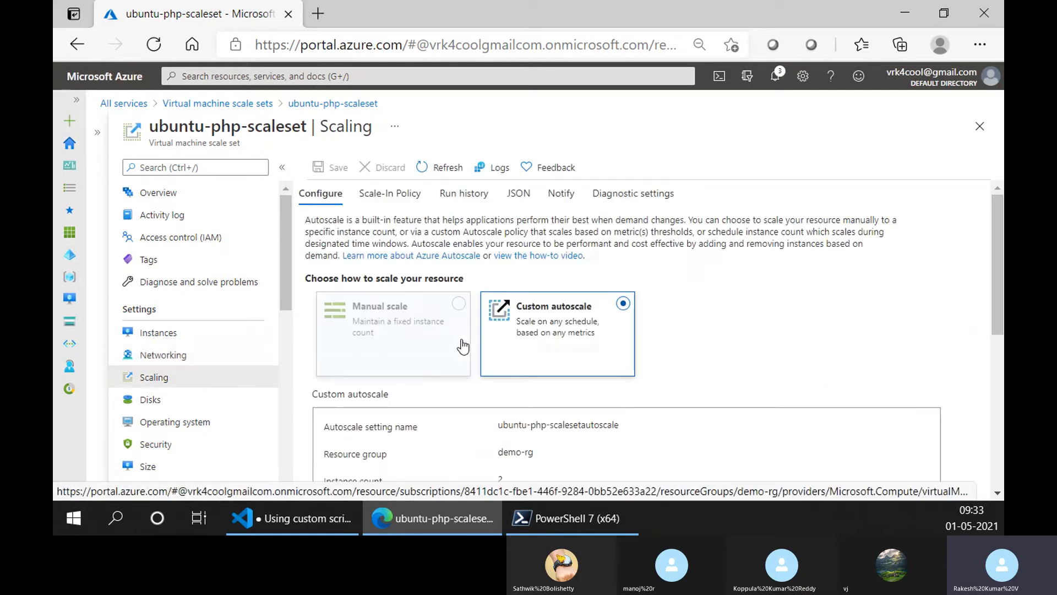
{"action": "scroll", "coordinate": [462, 347], "scroll_direction": "down", "scroll_amount": 3}
{"action": "scroll", "coordinate": [462, 347], "scroll_direction": "up", "scroll_amount": 3}
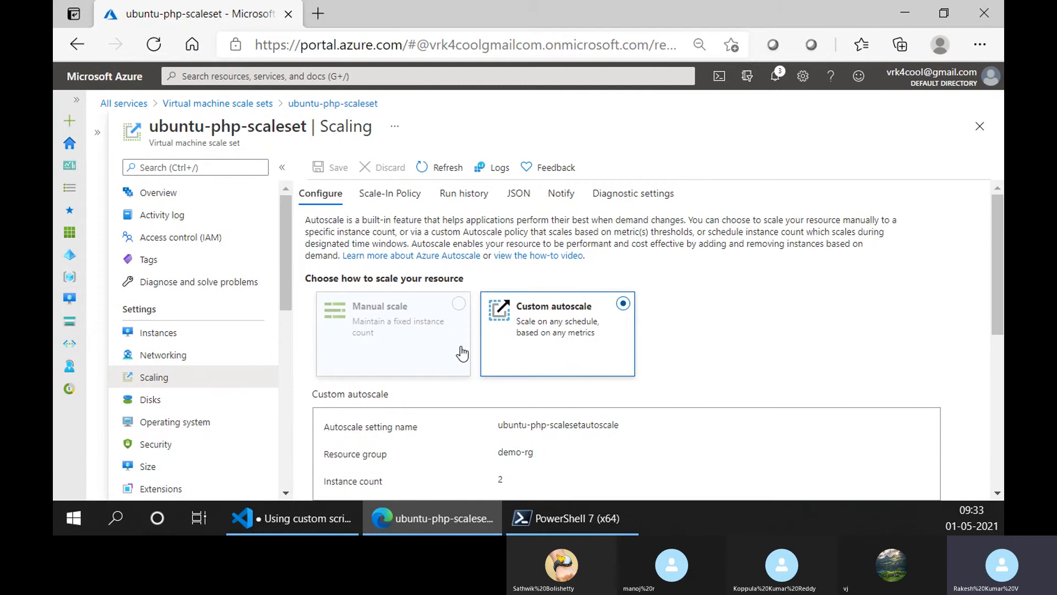
{"action": "left_click", "coordinate": [402, 196]}
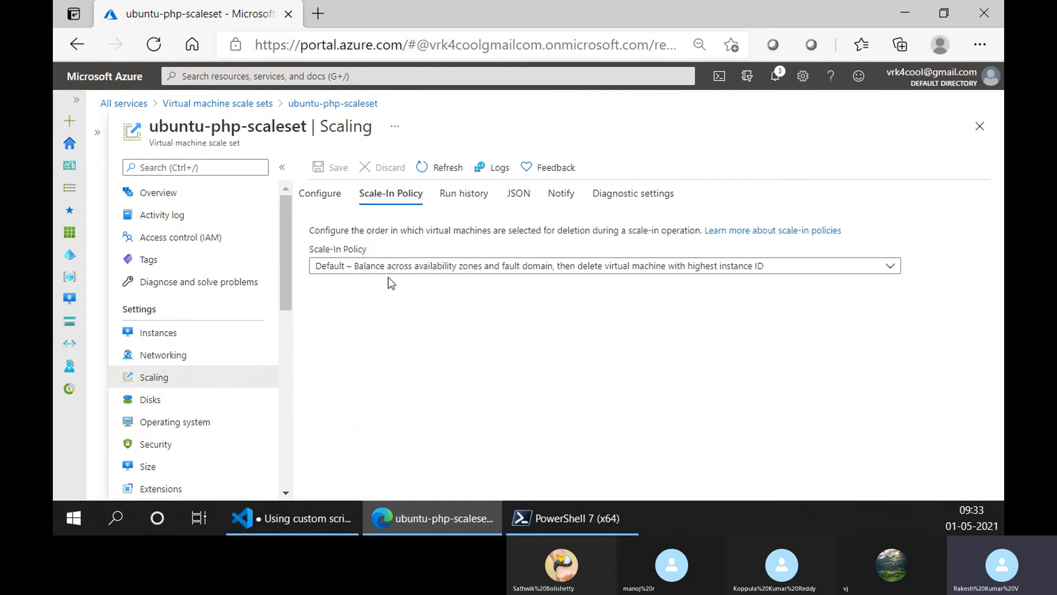
{"action": "left_click", "coordinate": [322, 195]}
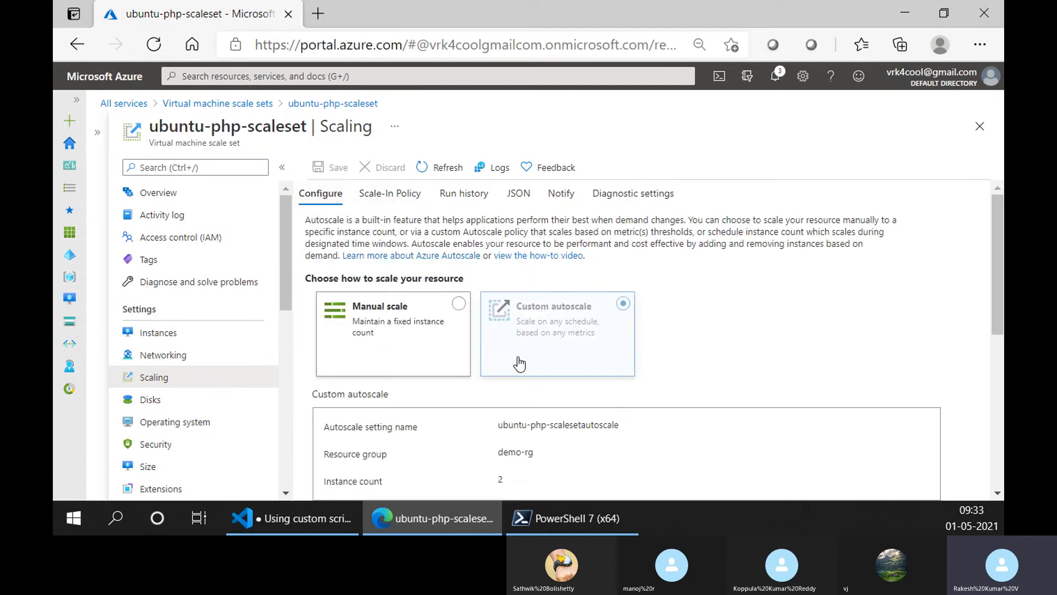
- Examine the custom autoscale profile's scale-out and scale-in rules and its instance limits
{"action": "scroll", "coordinate": [517, 364], "scroll_direction": "down", "scroll_amount": 5}
{"action": "scroll", "coordinate": [523, 374], "scroll_direction": "up", "scroll_amount": 2}
{"action": "scroll", "coordinate": [547, 373], "scroll_direction": "down", "scroll_amount": 5}
{"action": "scroll", "coordinate": [569, 404], "scroll_direction": "up", "scroll_amount": 3}
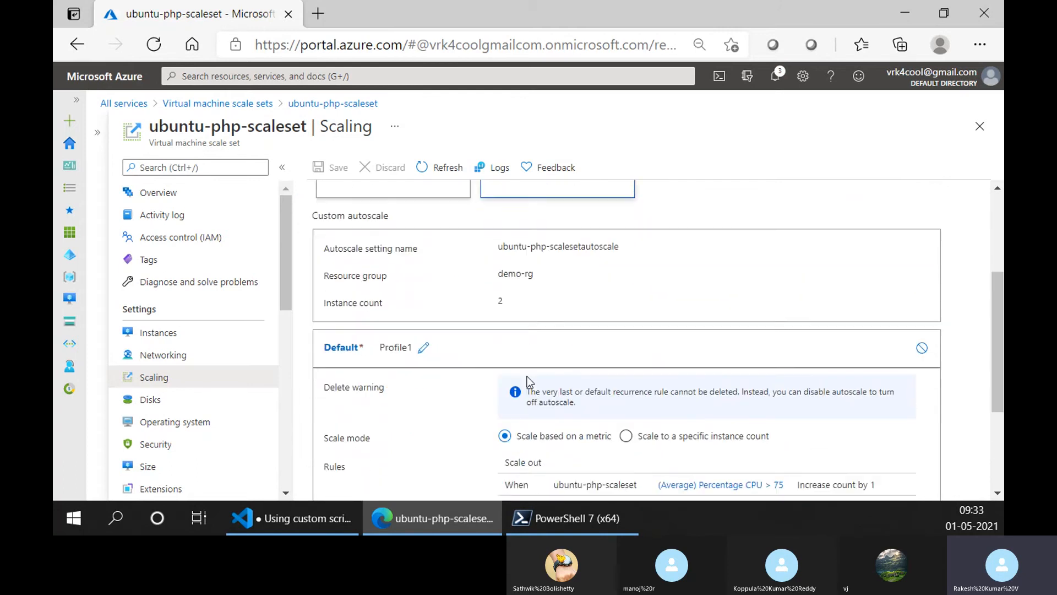
{"action": "scroll", "coordinate": [527, 376], "scroll_direction": "down", "scroll_amount": 4}
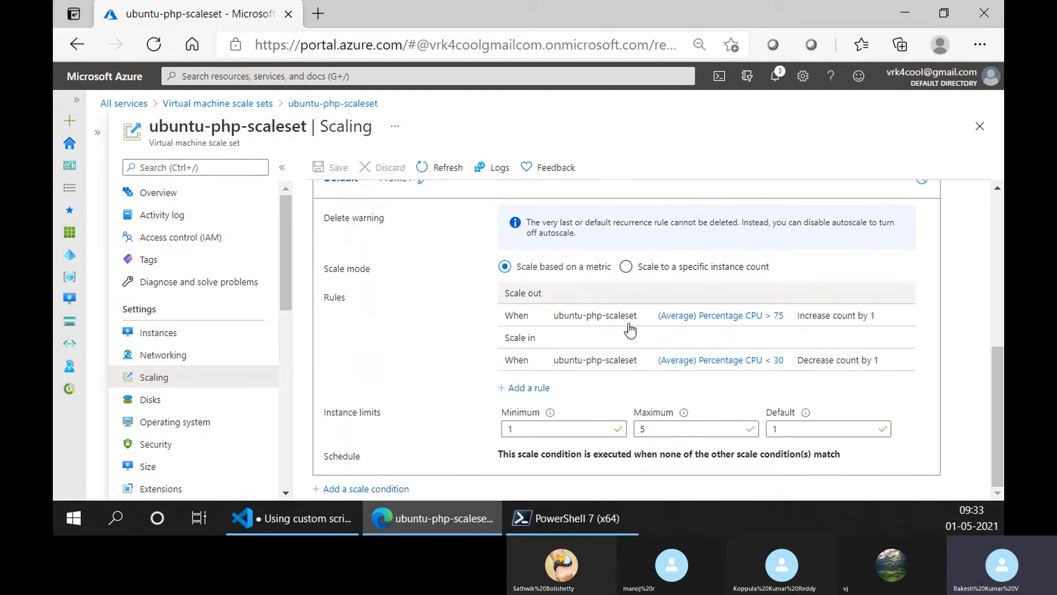
{"action": "scroll", "coordinate": [600, 348], "scroll_direction": "up", "scroll_amount": 8}
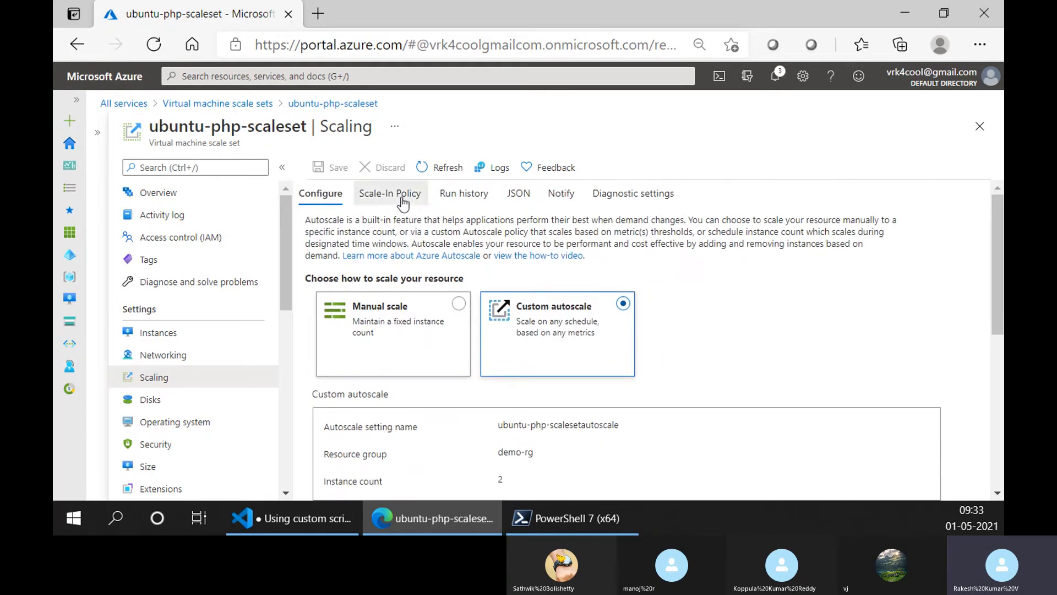
- Check the autoscale run history and the extensions installed on the scale set
{"action": "left_click", "coordinate": [404, 194]}
{"action": "left_click", "coordinate": [464, 194]}
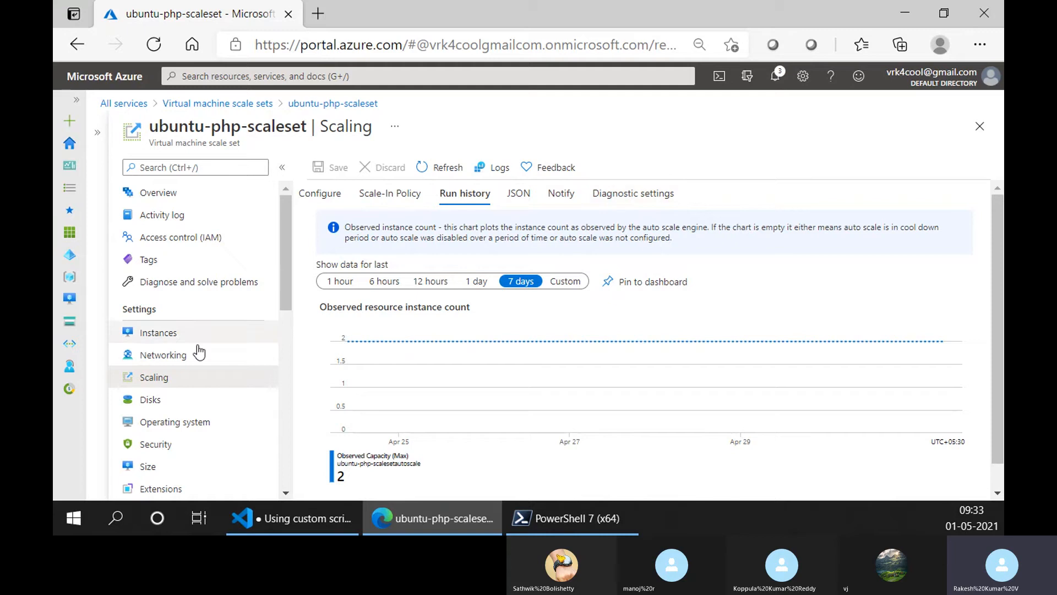
{"action": "scroll", "coordinate": [198, 364], "scroll_direction": "down", "scroll_amount": 2}
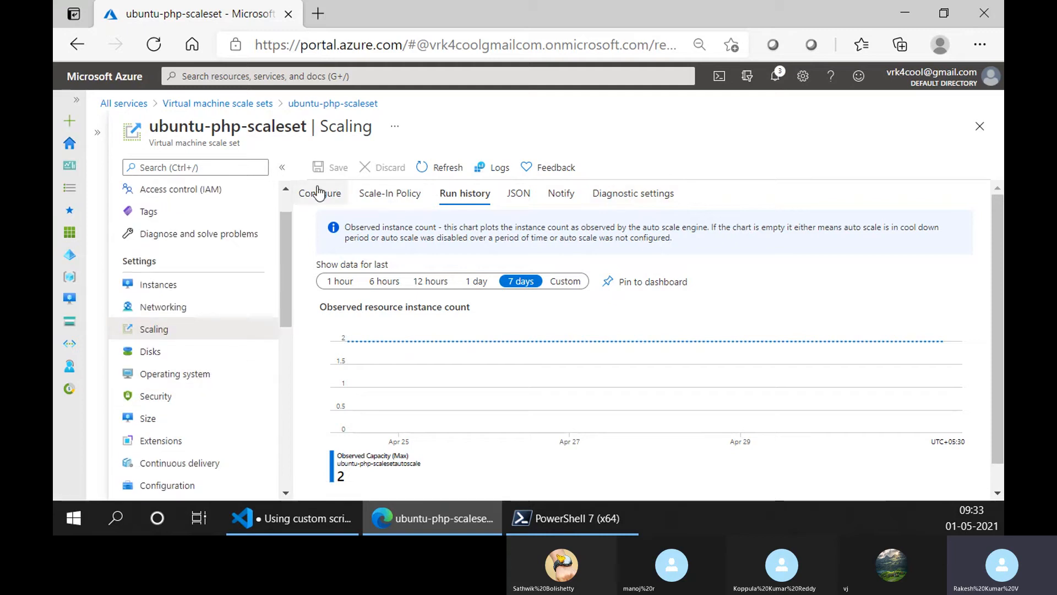
{"action": "left_click", "coordinate": [213, 443]}
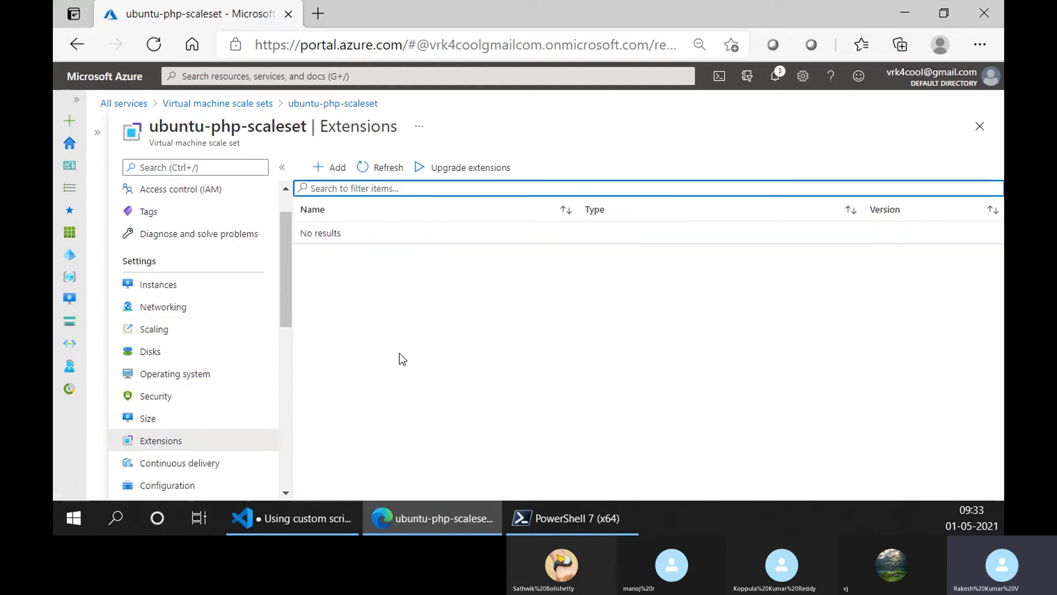
{"action": "scroll", "coordinate": [199, 363], "scroll_direction": "down", "scroll_amount": 4}
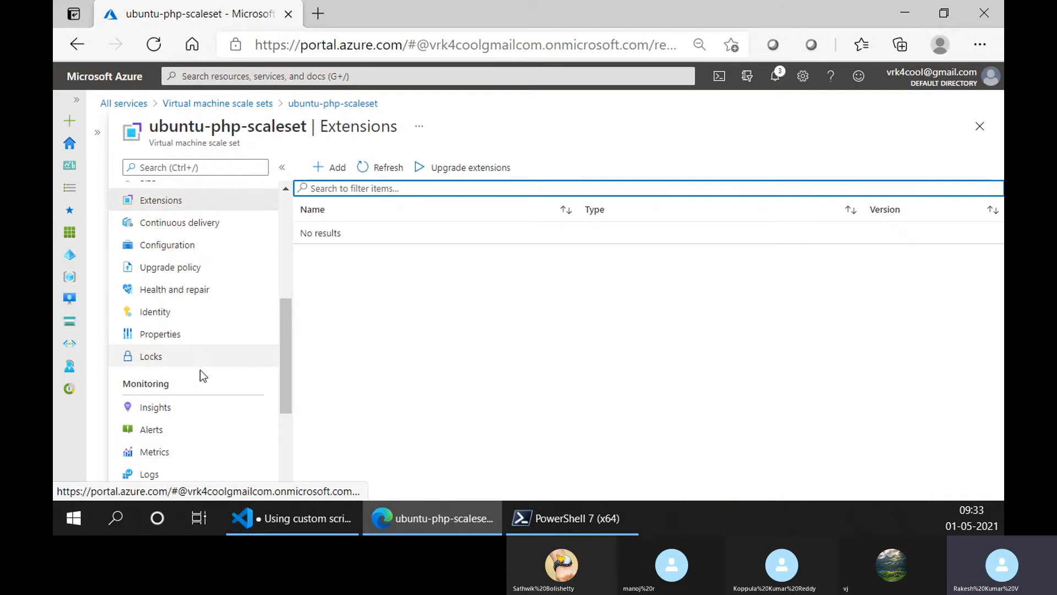
- Examine the scale set's Configuration settings for Azure Spot eviction, instance termination, overprovisioning and proximity placement group
{"action": "left_click", "coordinate": [215, 252]}
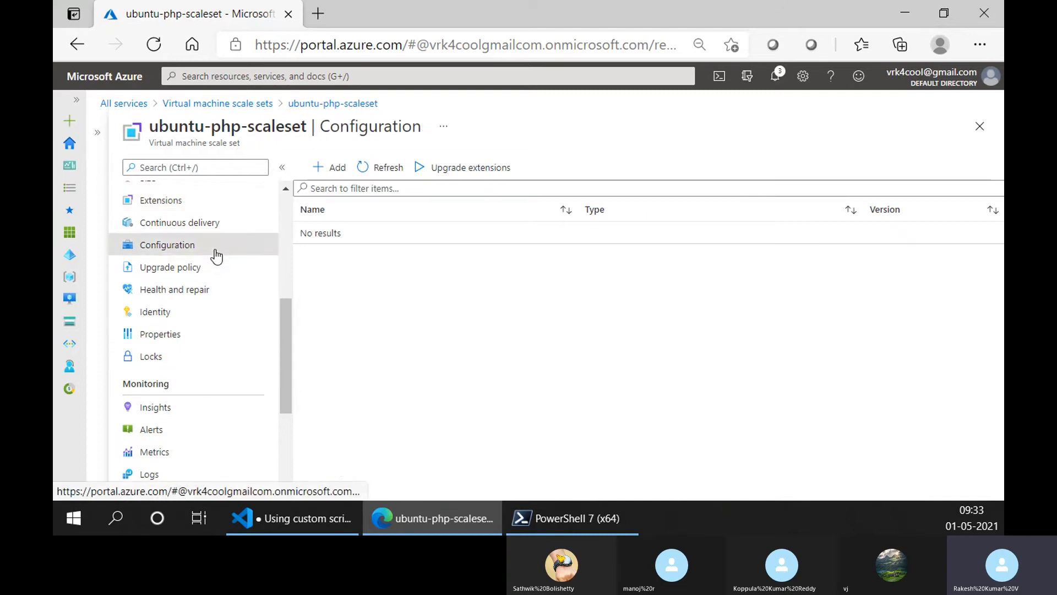
{"action": "scroll", "coordinate": [466, 318], "scroll_direction": "down", "scroll_amount": 4}
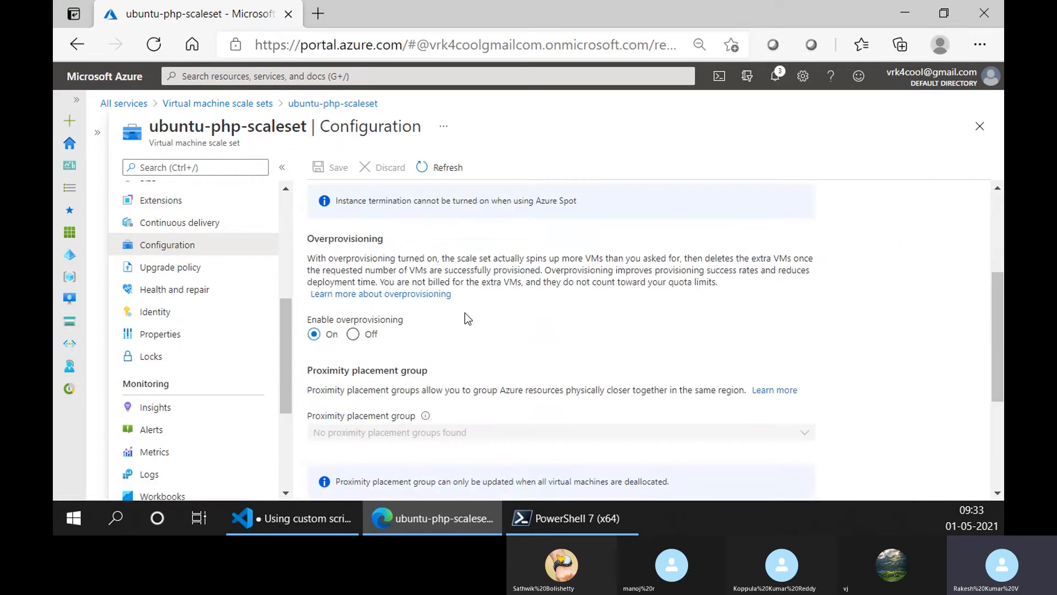
{"action": "scroll", "coordinate": [465, 318], "scroll_direction": "up", "scroll_amount": 2}
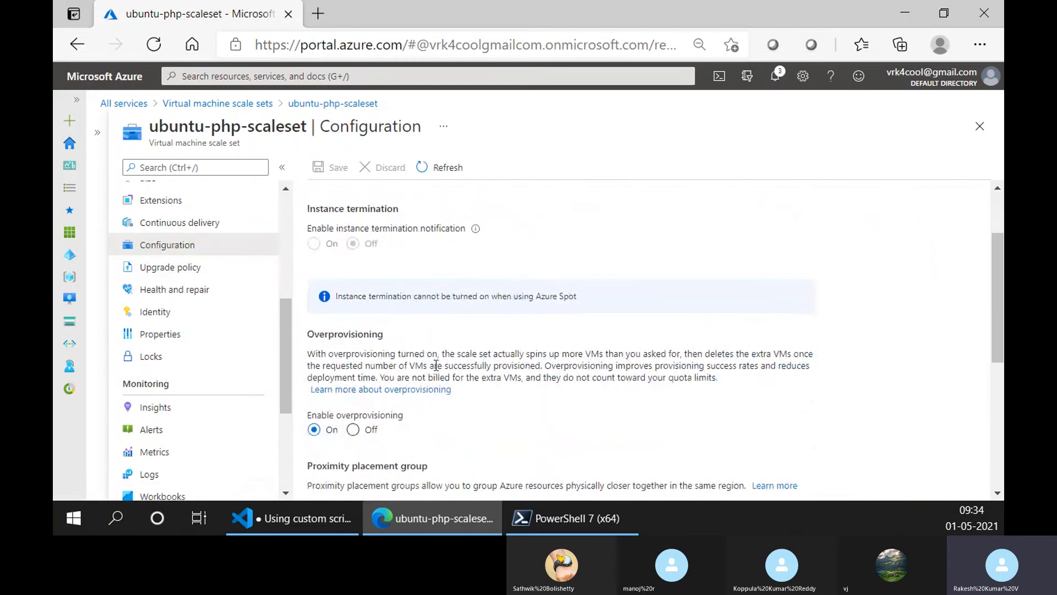
{"action": "scroll", "coordinate": [436, 365], "scroll_direction": "up", "scroll_amount": 2}
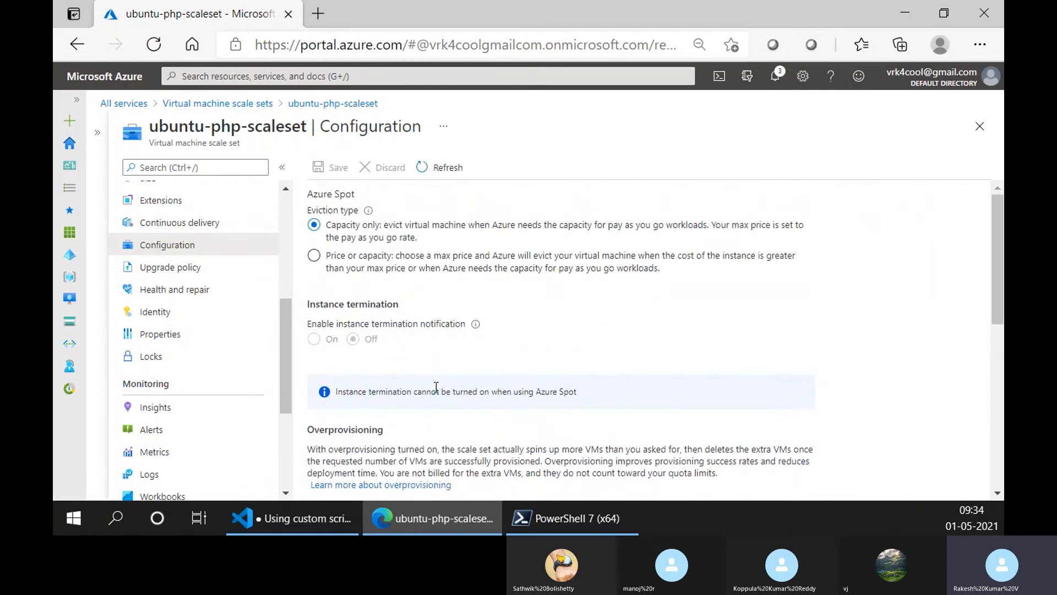
{"action": "scroll", "coordinate": [364, 361], "scroll_direction": "down", "scroll_amount": 3}
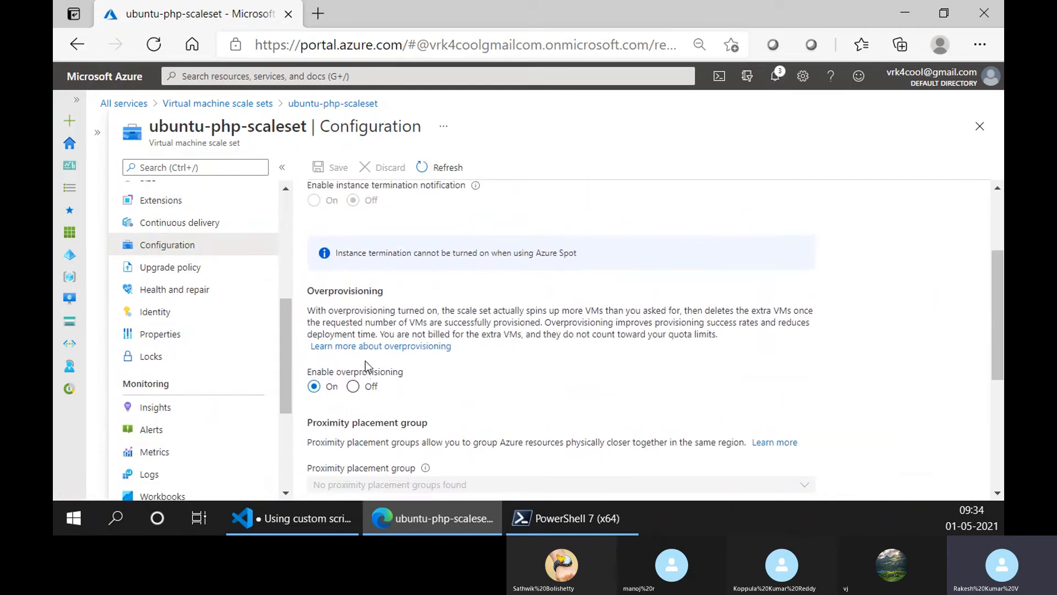
{"action": "scroll", "coordinate": [366, 366], "scroll_direction": "up", "scroll_amount": 3}
{"action": "scroll", "coordinate": [370, 339], "scroll_direction": "down", "scroll_amount": 5}
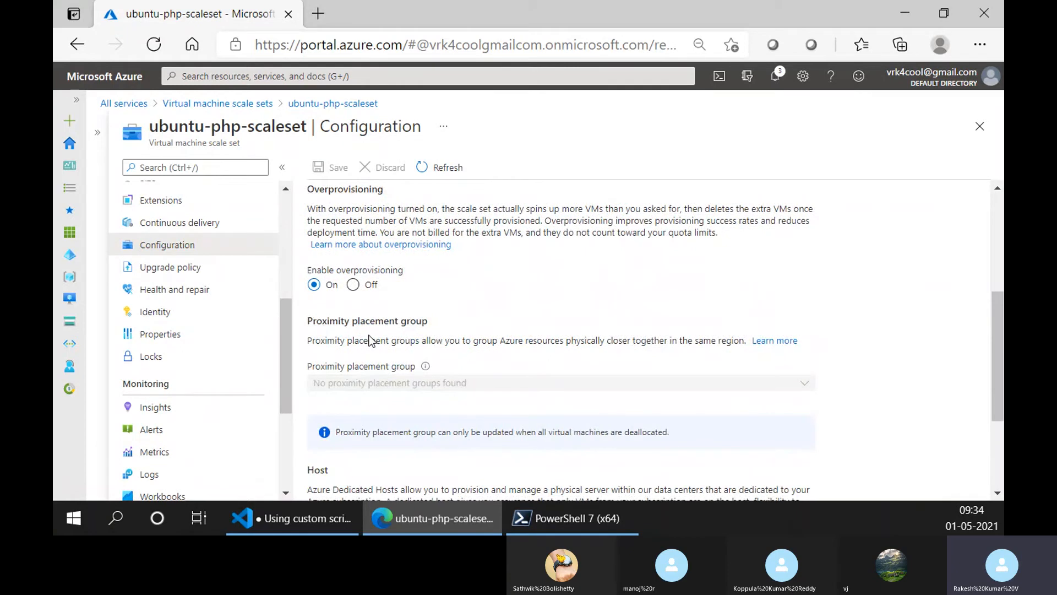
{"action": "scroll", "coordinate": [394, 316], "scroll_direction": "up", "scroll_amount": 1}
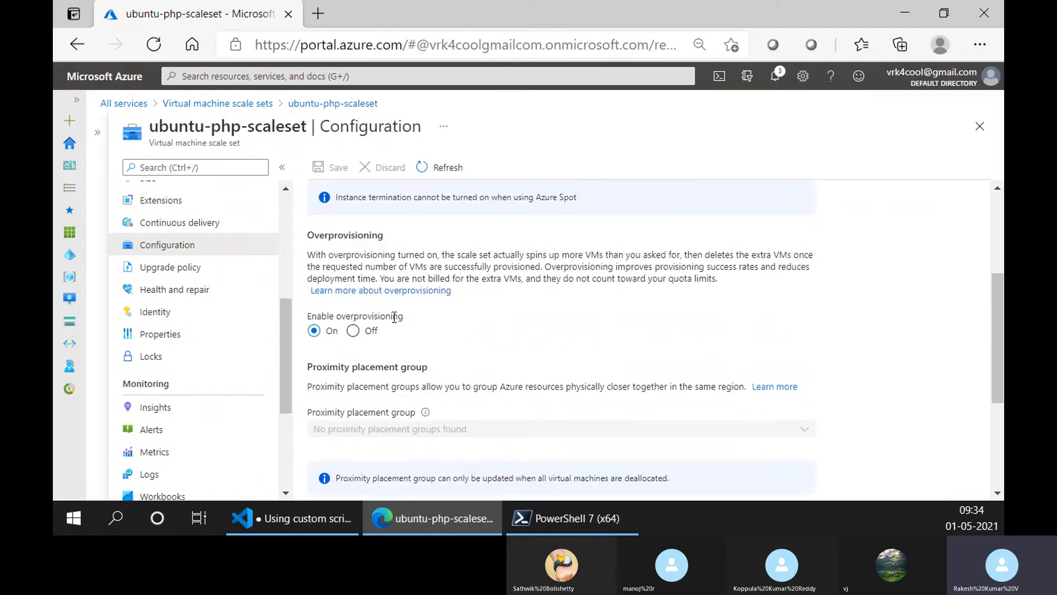
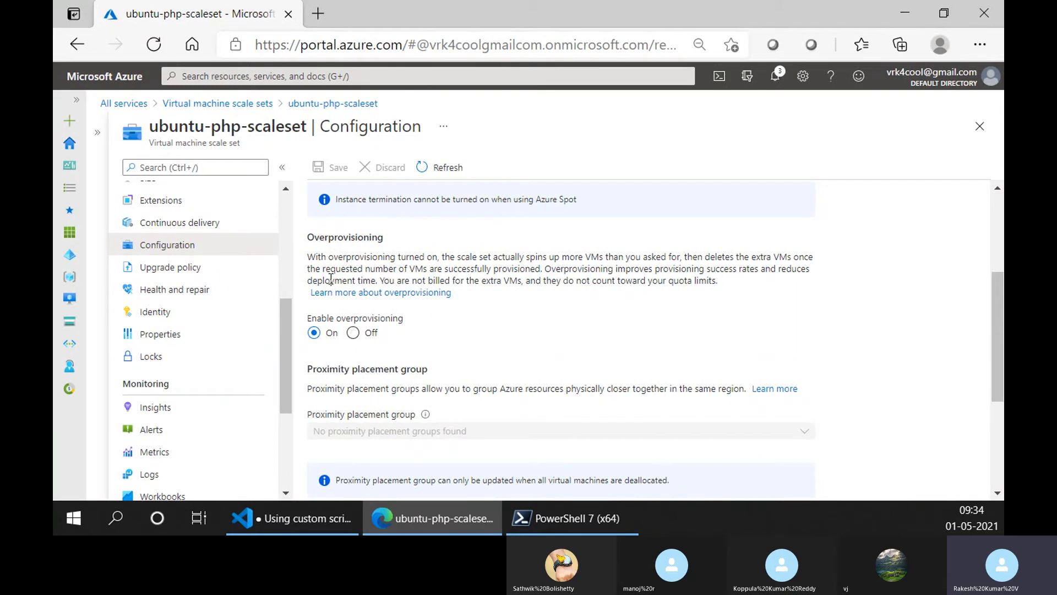
- Open the scale set's Upgrade policy and check the available upgrade modes
{"action": "left_click", "coordinate": [221, 269]}
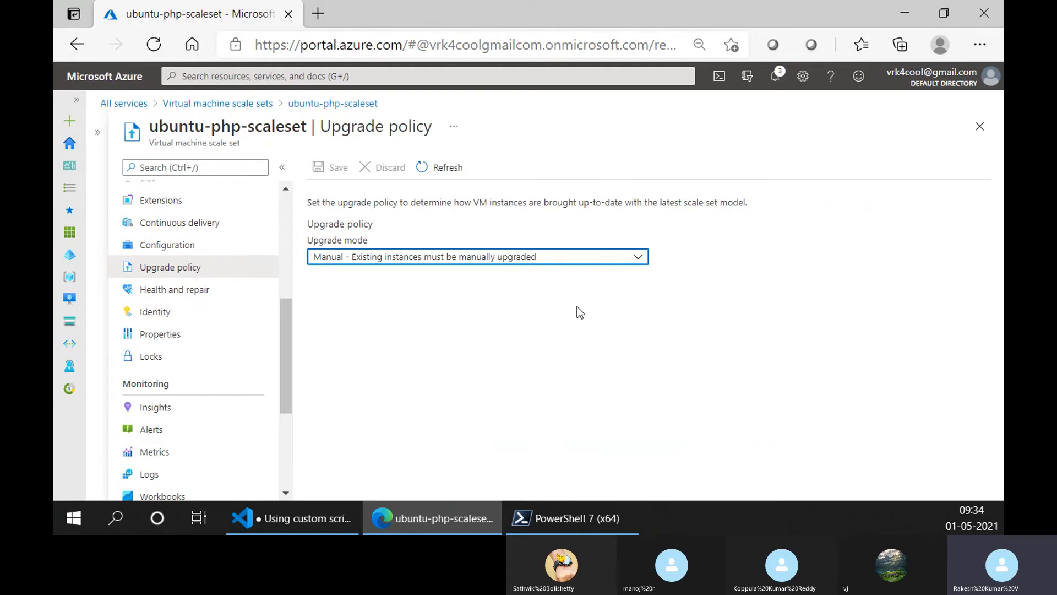
{"action": "left_click", "coordinate": [499, 262]}
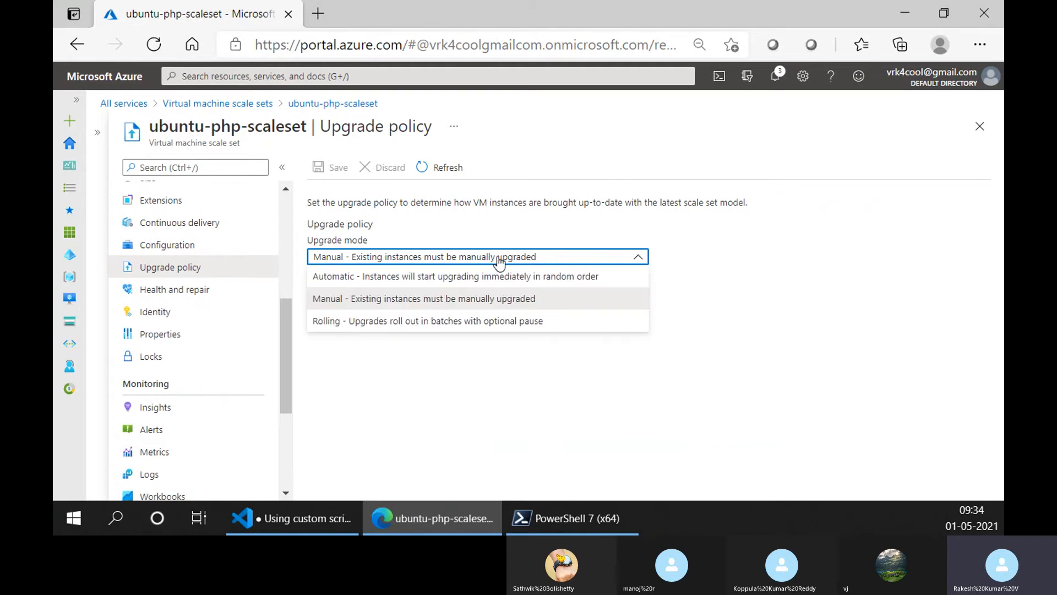
{"action": "left_click", "coordinate": [527, 391]}
{"action": "scroll", "coordinate": [212, 366], "scroll_direction": "down", "scroll_amount": 3}
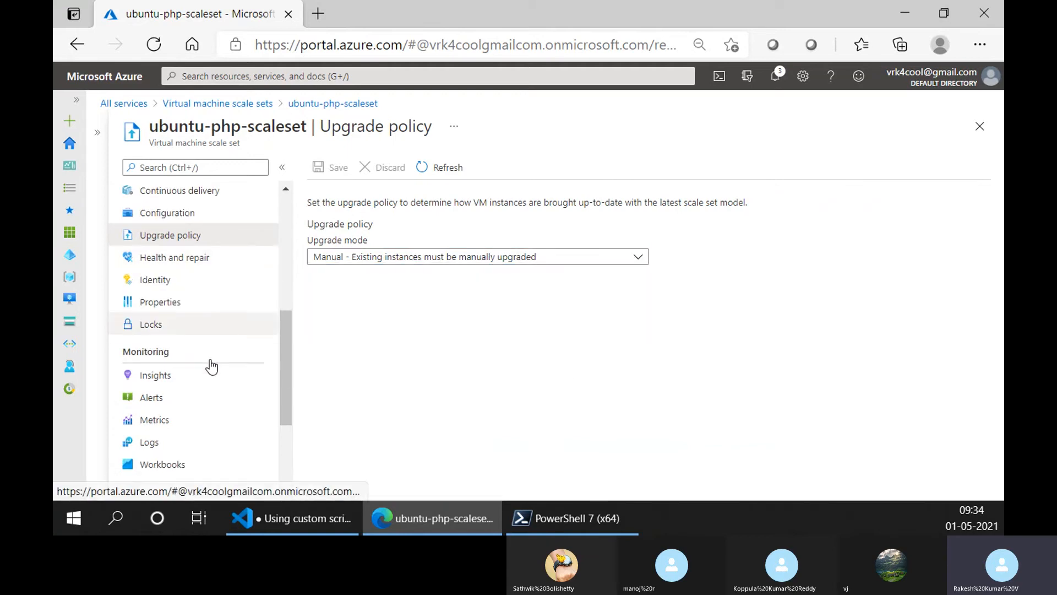
- Review the scale set's overview properties, including scaling, management and health settings, and open its list of instances
{"action": "scroll", "coordinate": [213, 366], "scroll_direction": "up", "scroll_amount": 10}
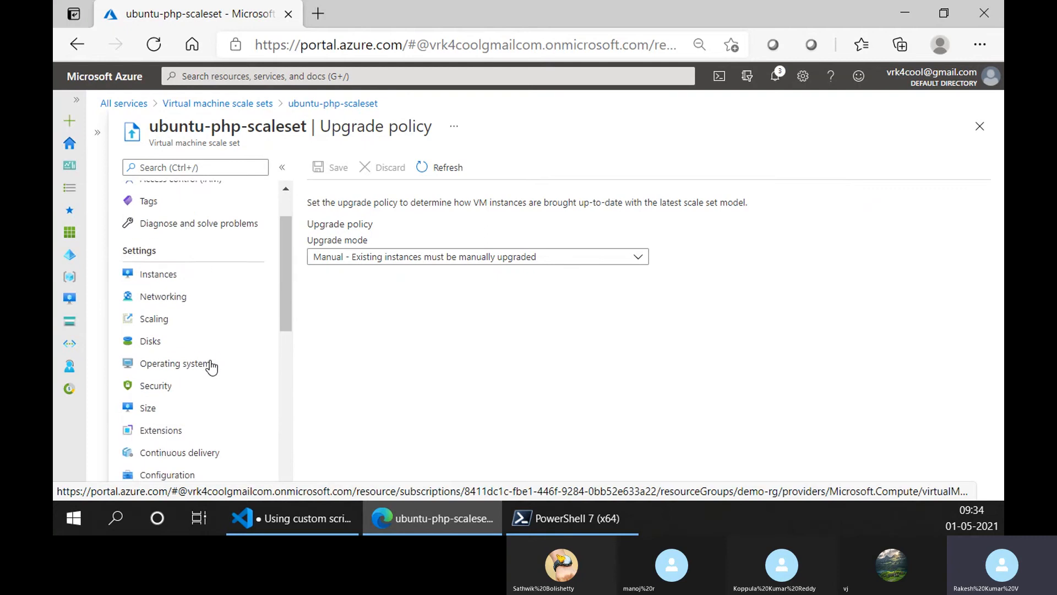
{"action": "left_click", "coordinate": [167, 194]}
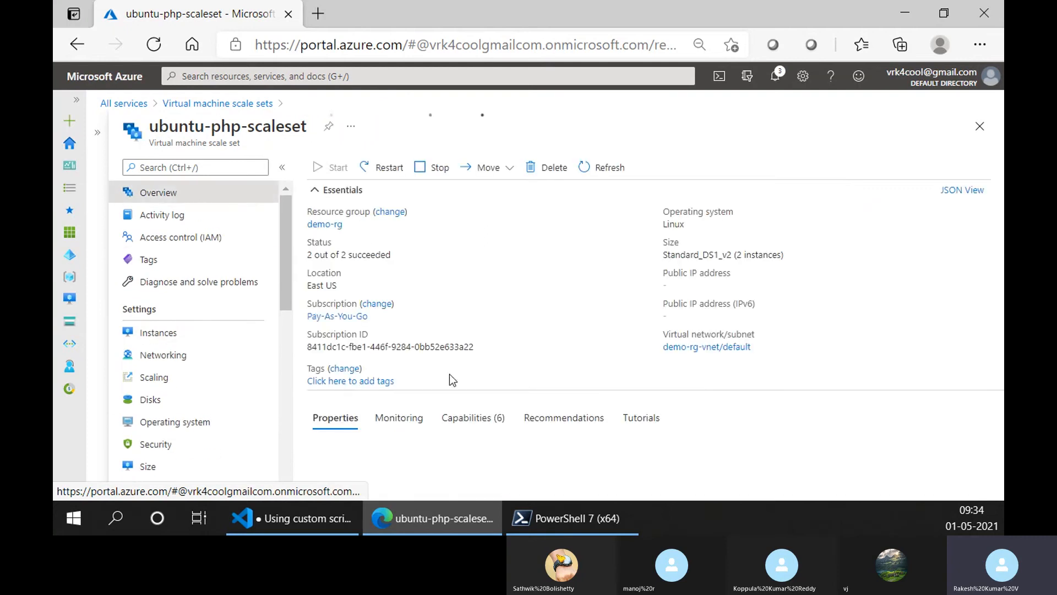
{"action": "scroll", "coordinate": [412, 407], "scroll_direction": "down", "scroll_amount": 5}
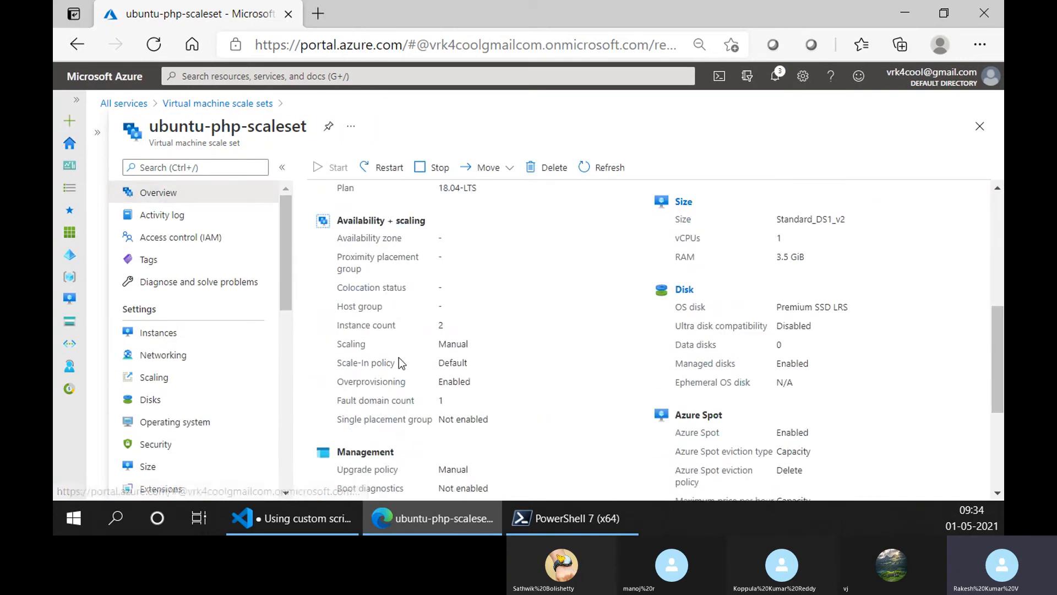
{"action": "scroll", "coordinate": [386, 422], "scroll_direction": "down", "scroll_amount": 3}
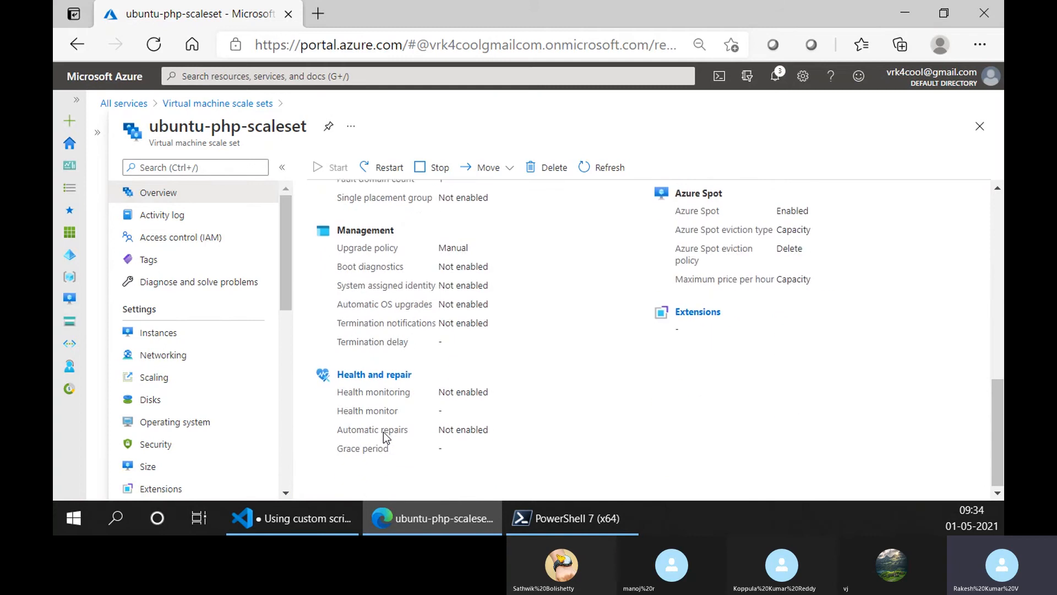
{"action": "scroll", "coordinate": [384, 430], "scroll_direction": "up", "scroll_amount": 4}
{"action": "scroll", "coordinate": [385, 432], "scroll_direction": "up", "scroll_amount": 4}
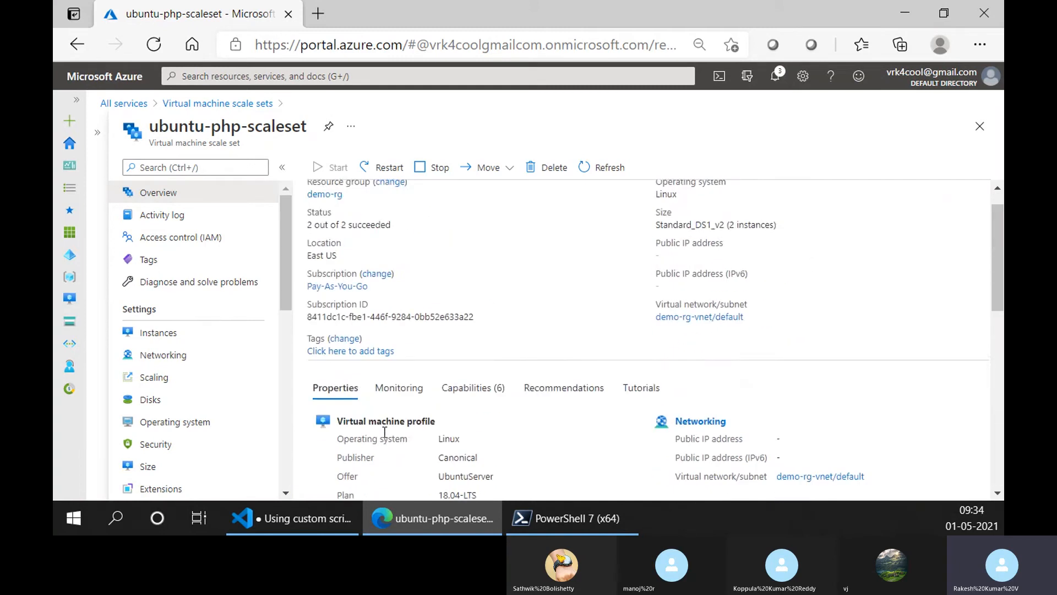
{"action": "scroll", "coordinate": [387, 431], "scroll_direction": "down", "scroll_amount": 2}
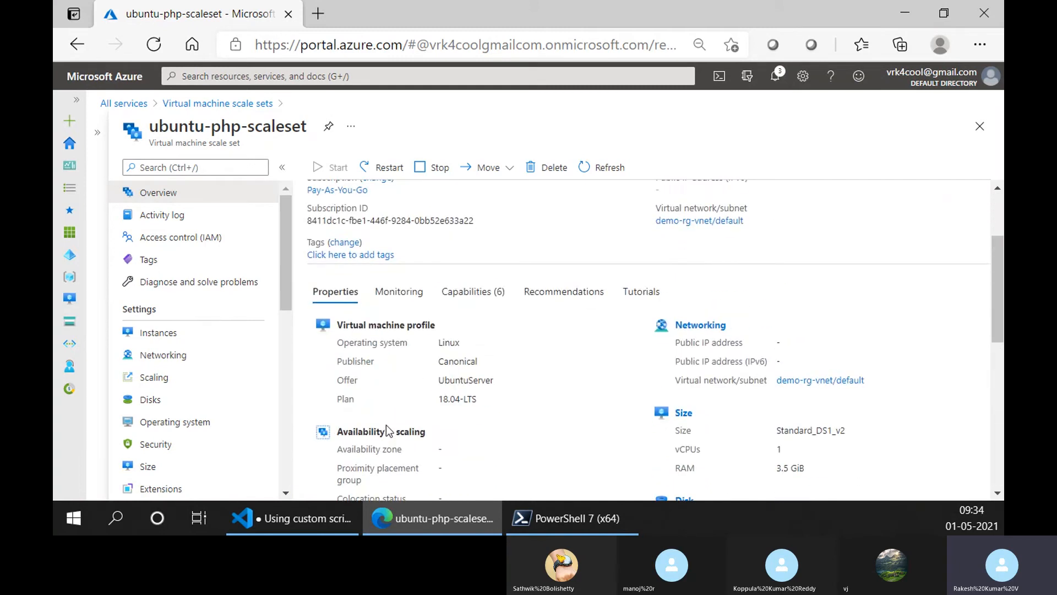
{"action": "left_click", "coordinate": [229, 335]}
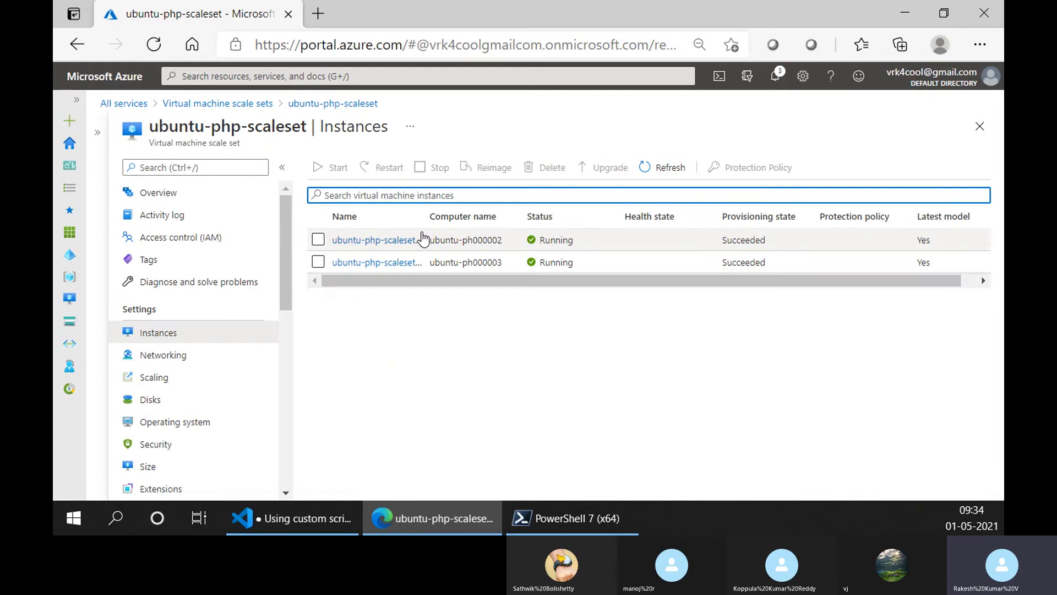
- Open the form for a new virtual machine scale set, examine its orchestration and image choices, and return to the scale sets list
{"action": "left_click", "coordinate": [211, 105]}
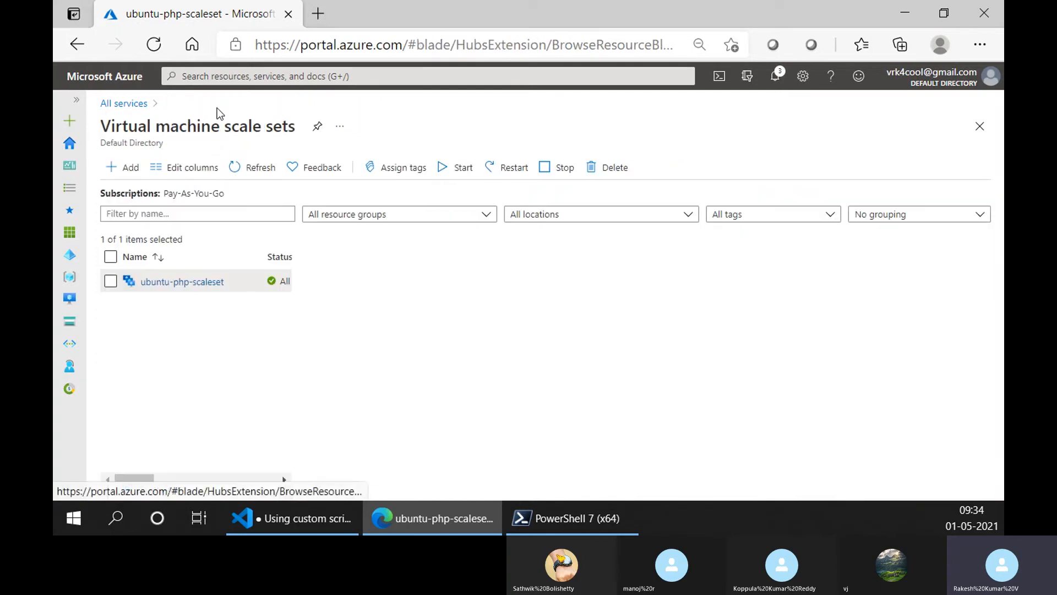
{"action": "left_click", "coordinate": [119, 169]}
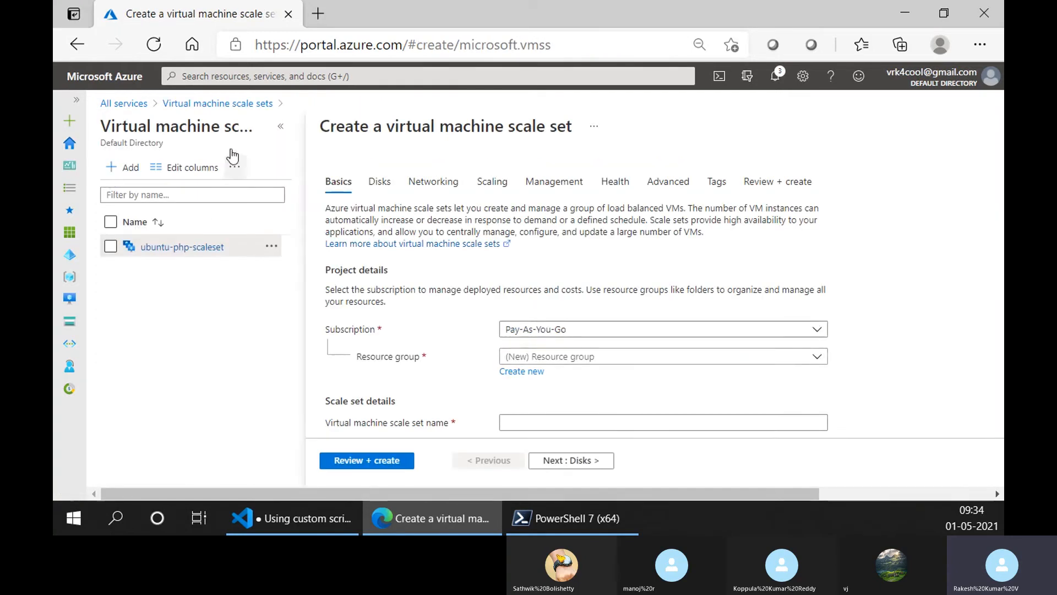
{"action": "left_click", "coordinate": [281, 130]}
{"action": "scroll", "coordinate": [336, 306], "scroll_direction": "down", "scroll_amount": 3}
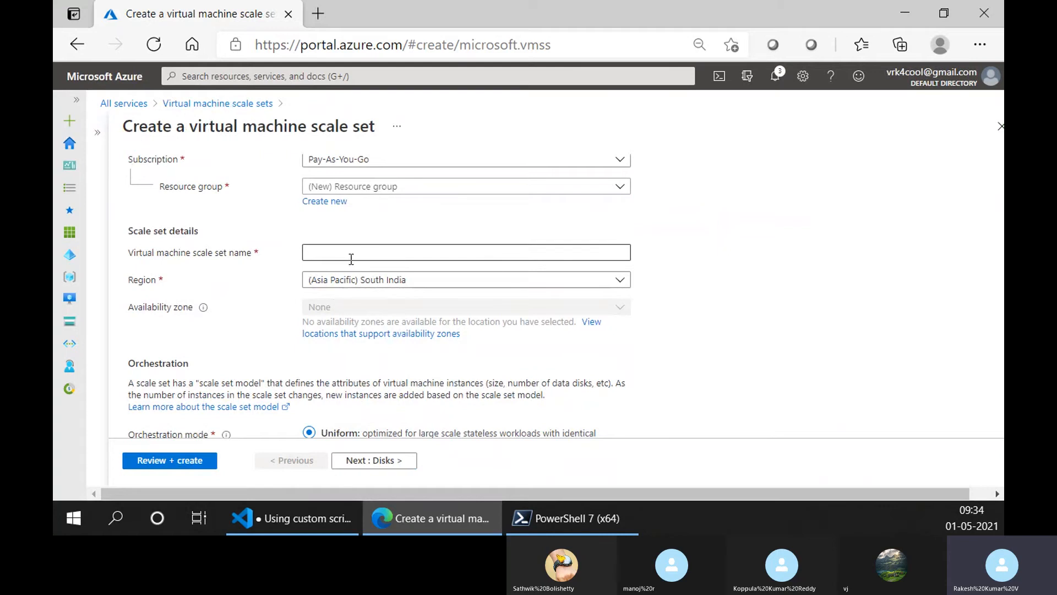
{"action": "scroll", "coordinate": [355, 270], "scroll_direction": "down", "scroll_amount": 3}
{"action": "scroll", "coordinate": [354, 270], "scroll_direction": "up", "scroll_amount": 2}
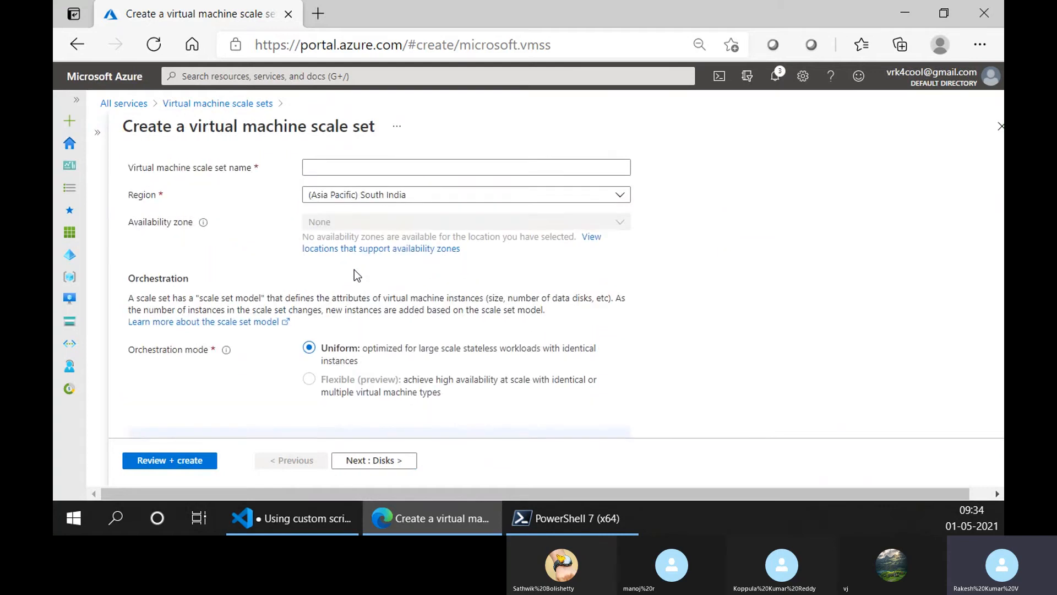
{"action": "scroll", "coordinate": [354, 270], "scroll_direction": "down", "scroll_amount": 2}
{"action": "scroll", "coordinate": [355, 271], "scroll_direction": "down", "scroll_amount": 2}
{"action": "left_click", "coordinate": [353, 292]}
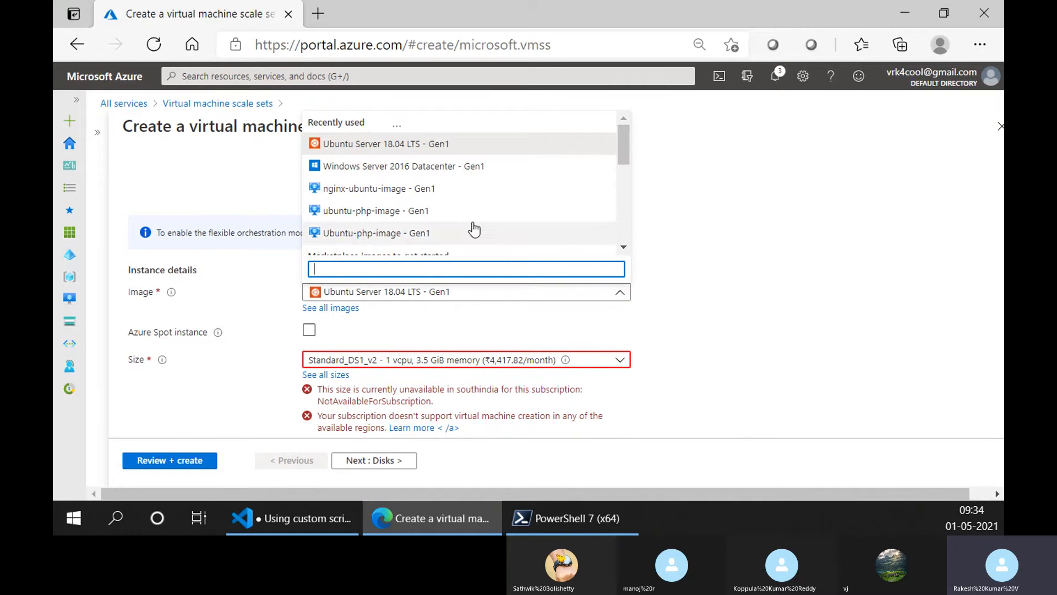
{"action": "scroll", "coordinate": [548, 216], "scroll_direction": "up", "scroll_amount": 2}
{"action": "left_click", "coordinate": [247, 97]}
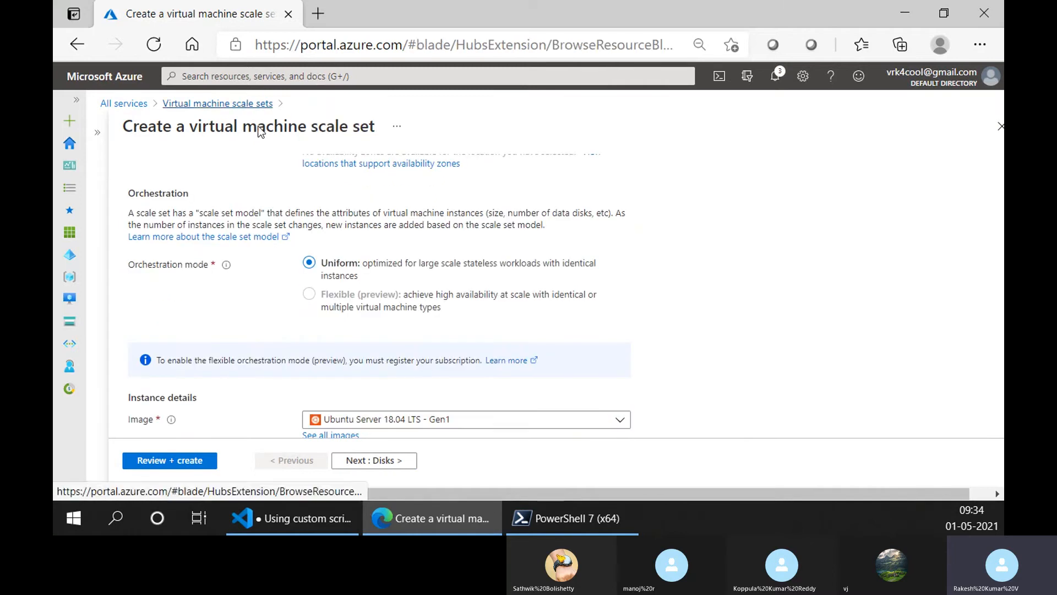
- Reopen ubuntu-php-scaleset at full width and check the status of its instances
{"action": "left_click", "coordinate": [175, 282]}
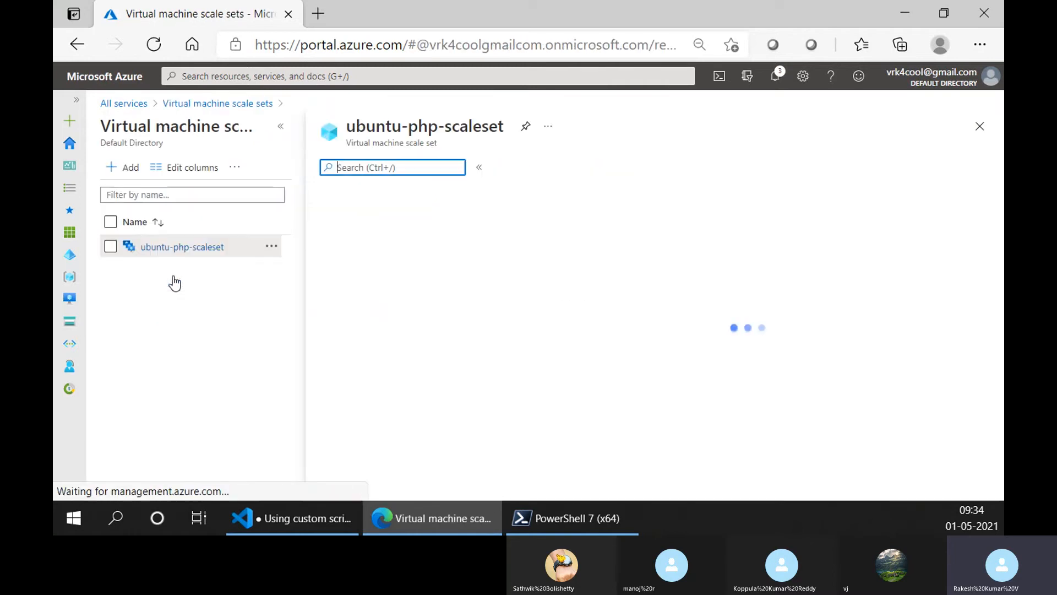
{"action": "left_click", "coordinate": [279, 129]}
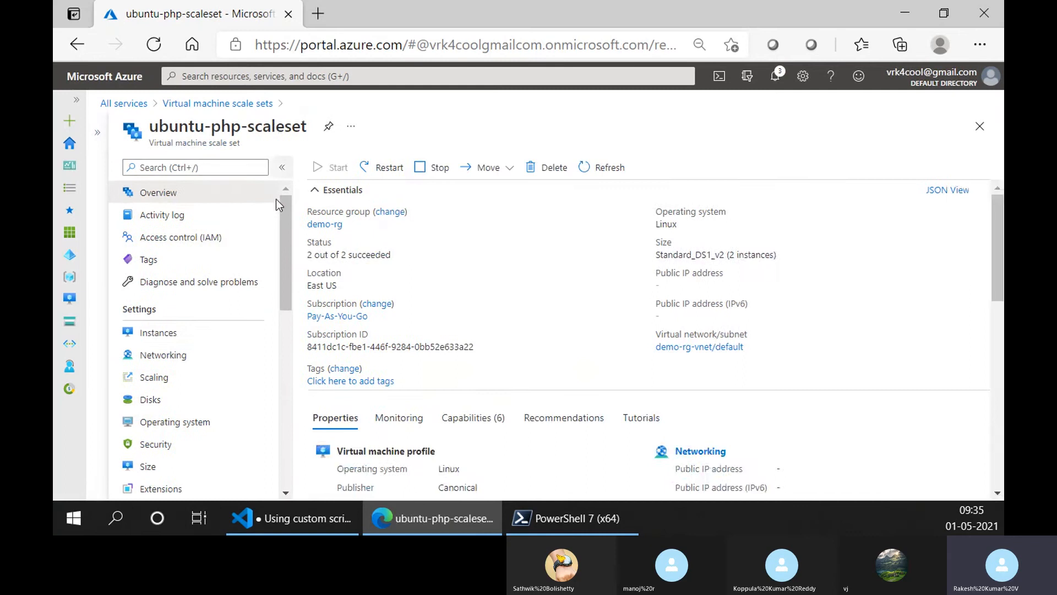
{"action": "left_click", "coordinate": [207, 342]}
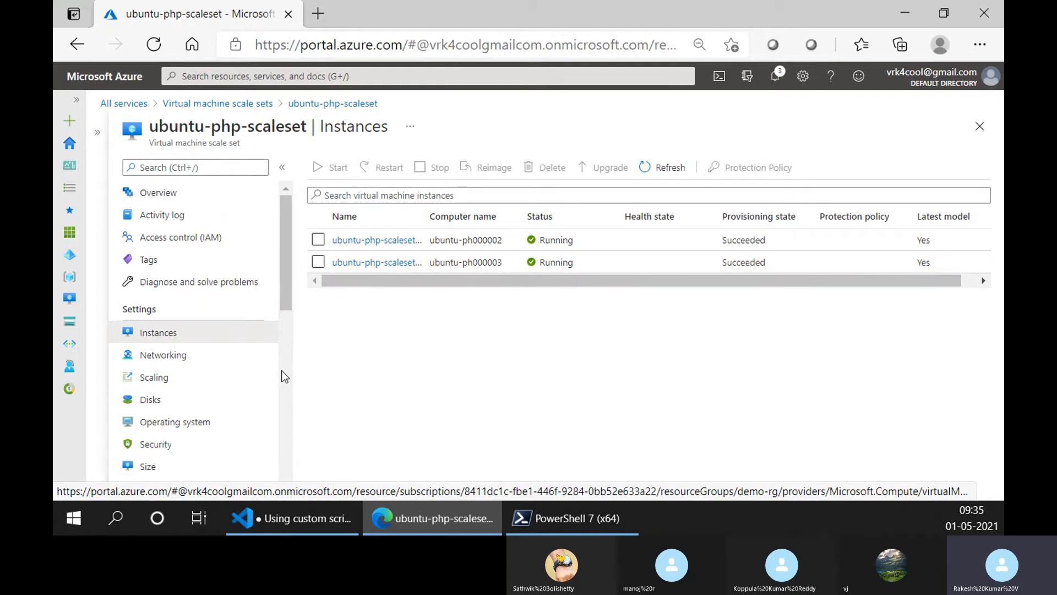
- Open the Virtual machines service and refresh its list to check for the scale set's instances
{"action": "left_click", "coordinate": [124, 103]}
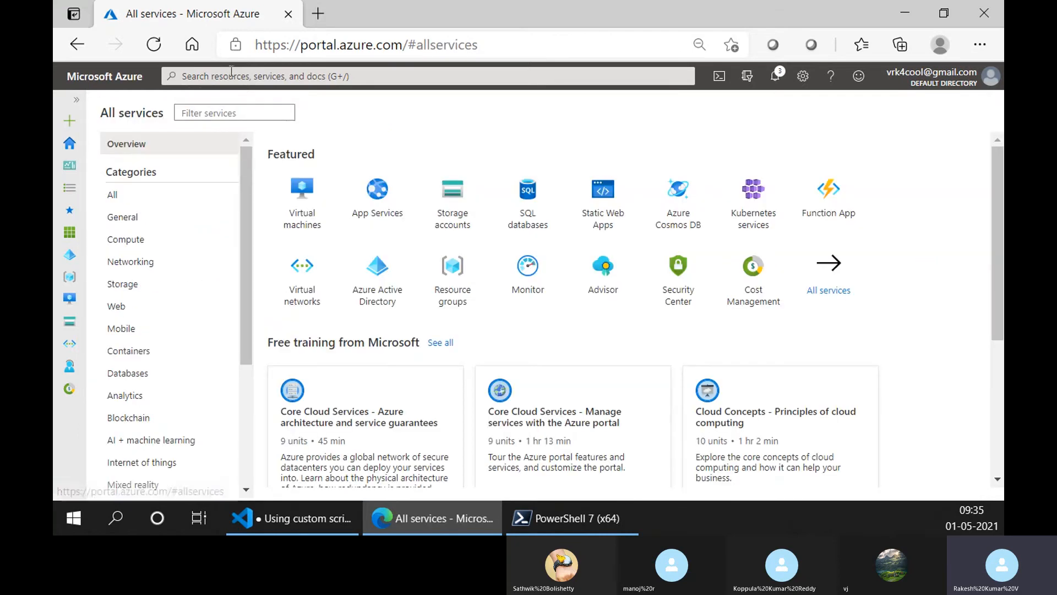
{"action": "left_click", "coordinate": [304, 189]}
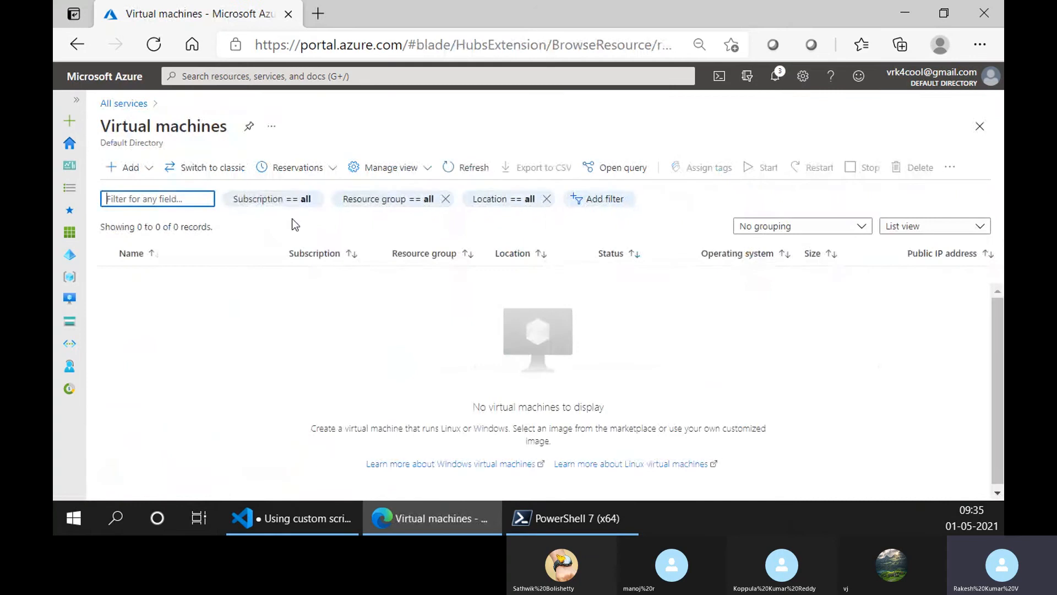
{"action": "left_click", "coordinate": [456, 173]}
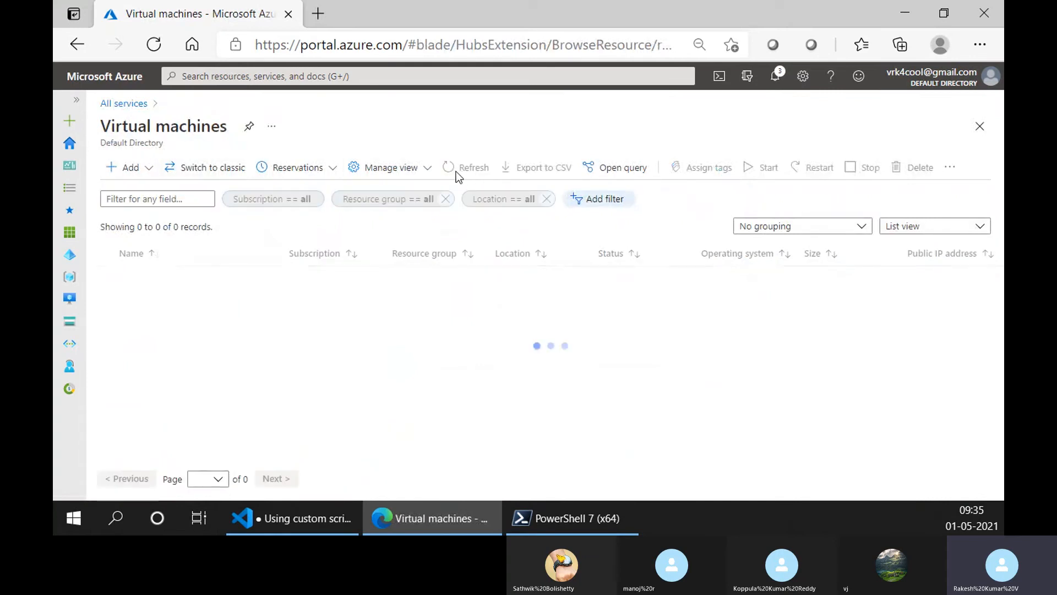
- Search the portal for "vir" and open the Virtual machine scale sets service
{"action": "left_click", "coordinate": [139, 104]}
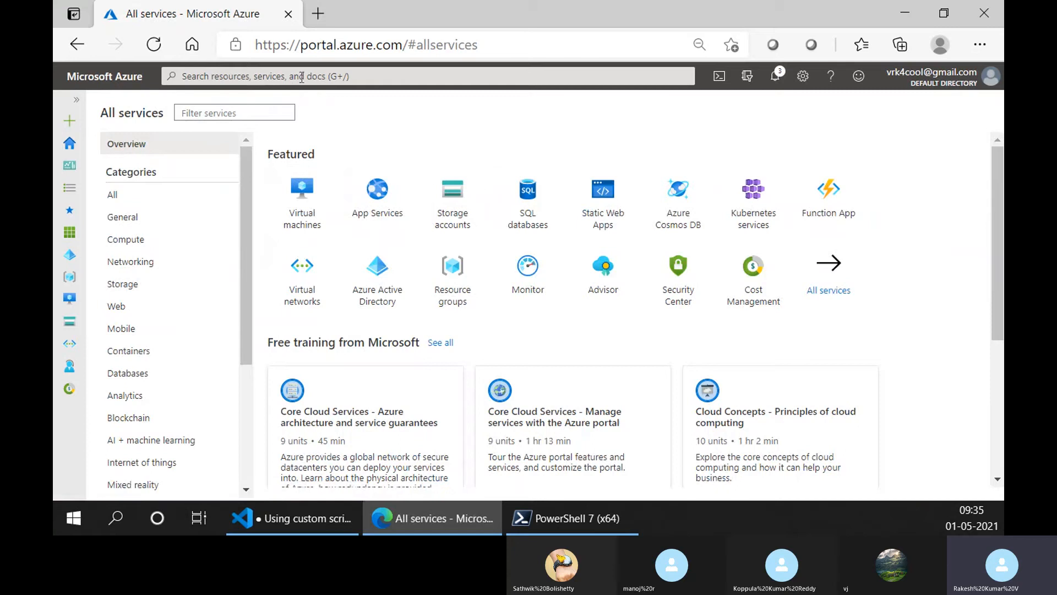
{"action": "left_click", "coordinate": [225, 77]}
{"action": "type", "text": "vir"}
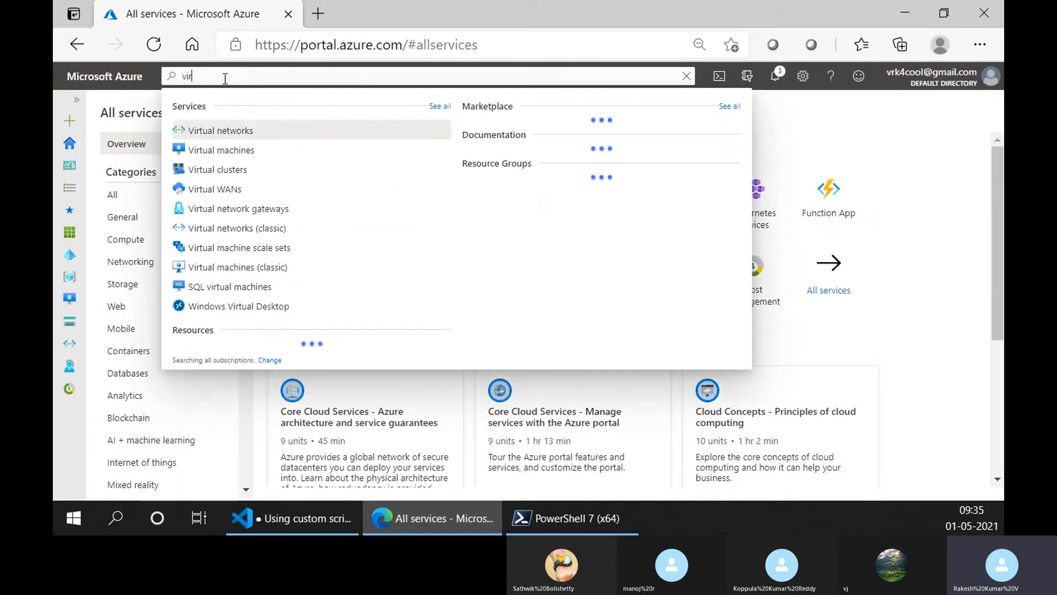
{"action": "key", "text": "Down"}
{"action": "key", "text": "Down"}
{"action": "key", "text": "Down"}
{"action": "key", "text": "Down"}
{"action": "key", "text": "Down"}
{"action": "key", "text": "Down"}
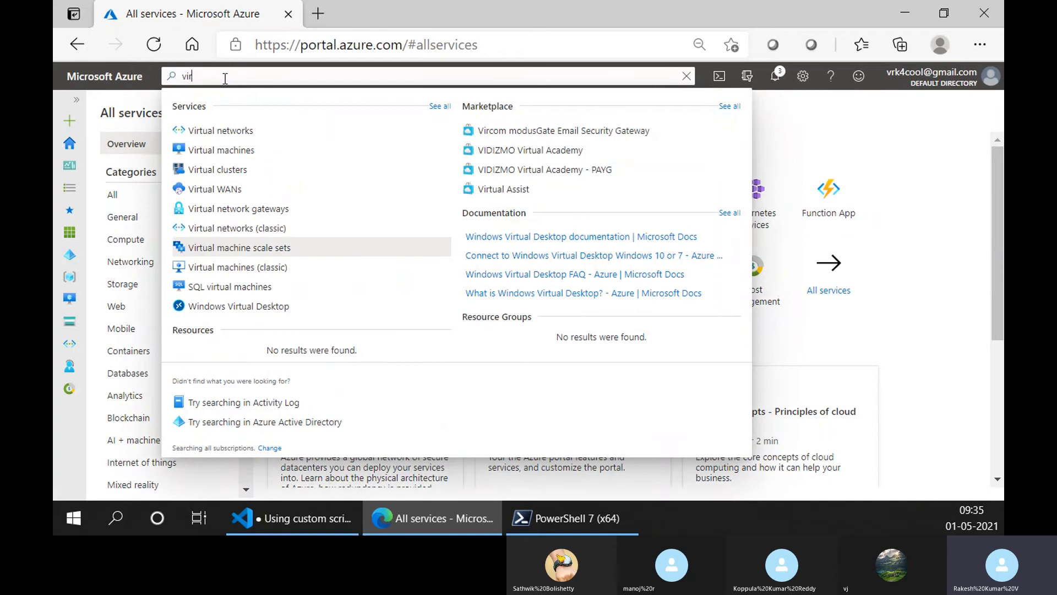
{"action": "key", "text": "Return"}
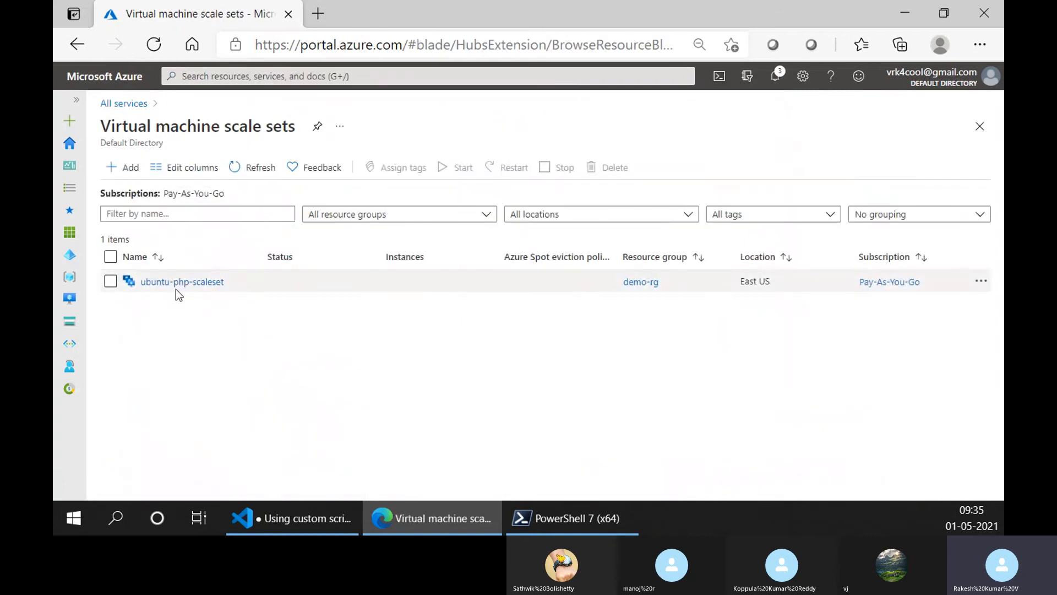
- Open ubuntu-php-scaleset at full width and check its virtual machine profile and its availability and scaling properties
{"action": "left_click", "coordinate": [176, 283]}
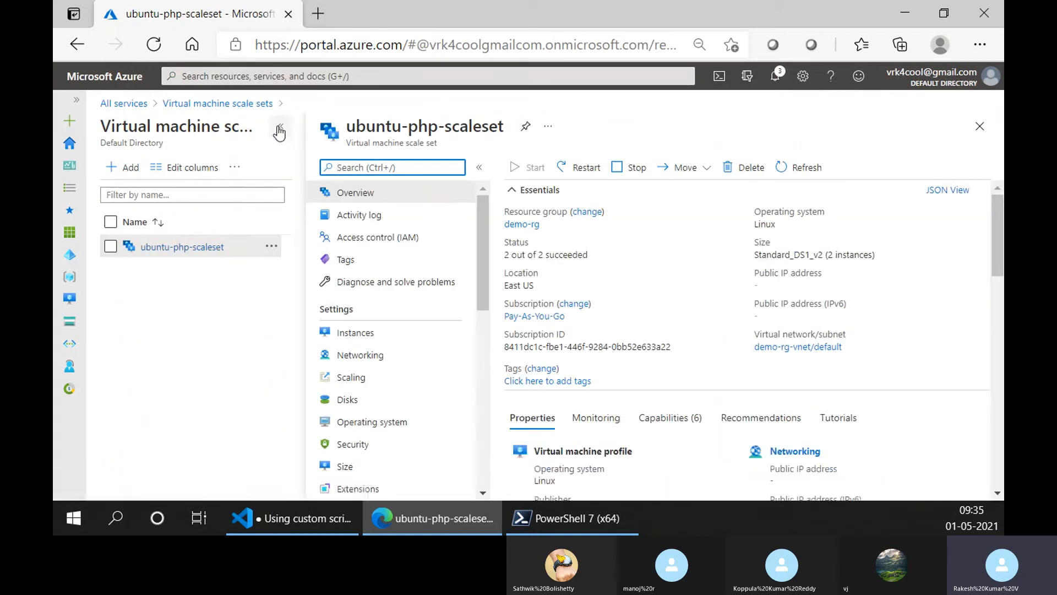
{"action": "left_click", "coordinate": [280, 126]}
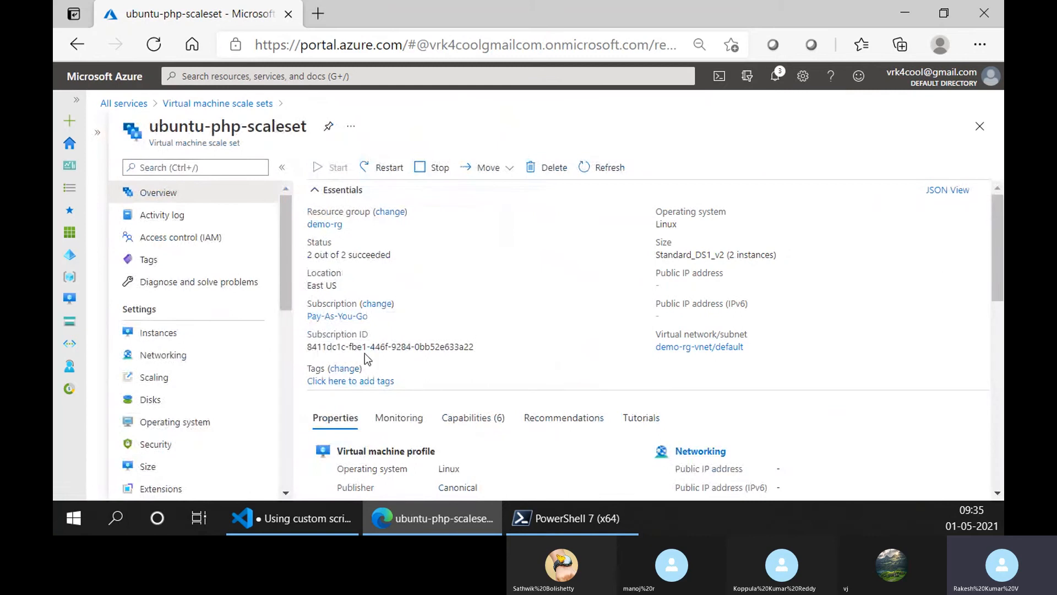
{"action": "scroll", "coordinate": [446, 366], "scroll_direction": "down", "scroll_amount": 4}
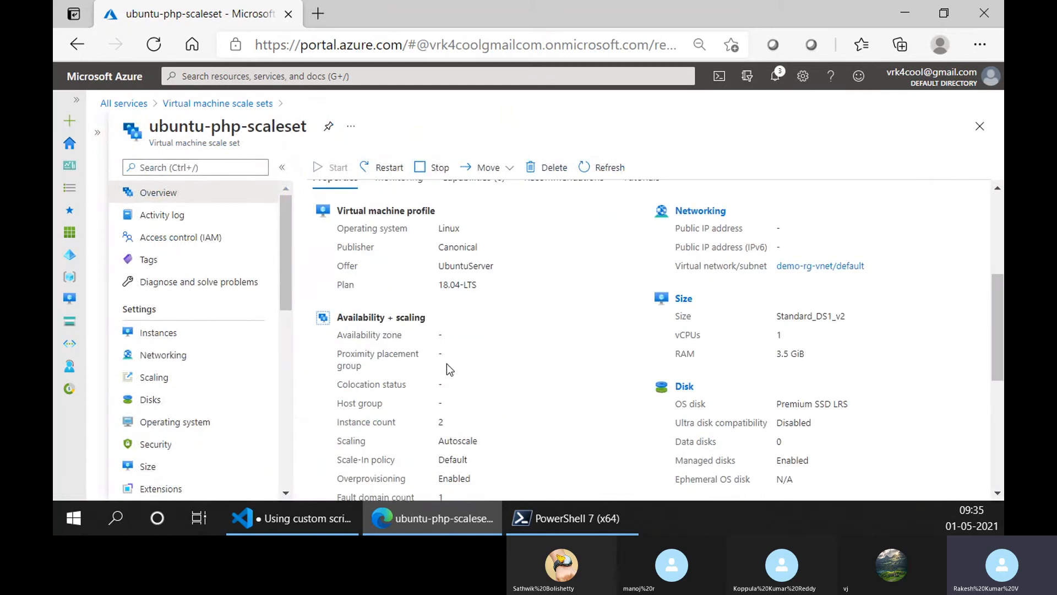
- List the scale set's instances and open the one with computer name ubuntu-ph000002 to check its private IP address
{"action": "left_click", "coordinate": [199, 333]}
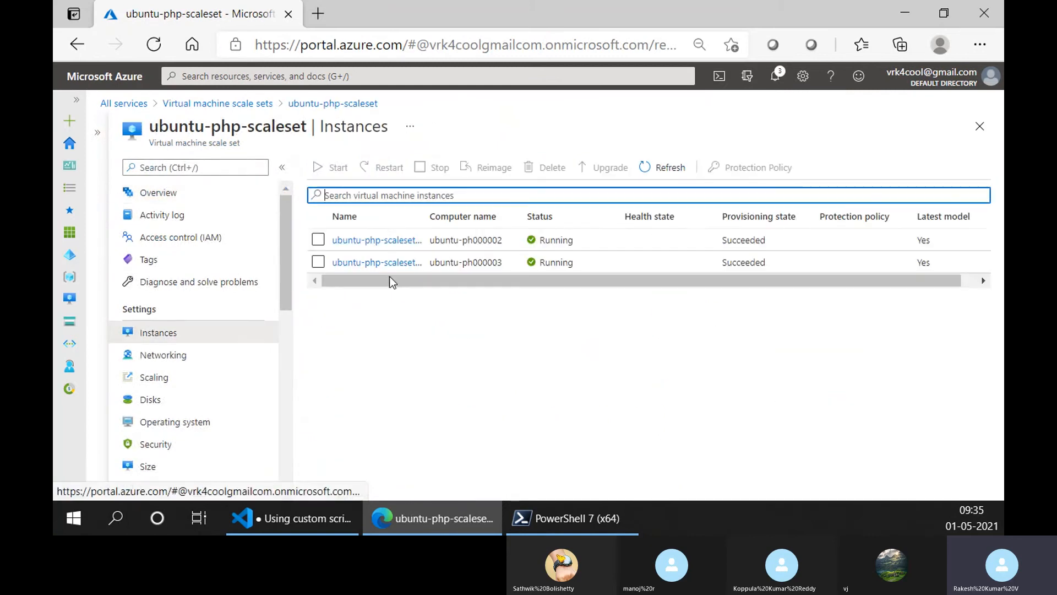
{"action": "left_click", "coordinate": [385, 240]}
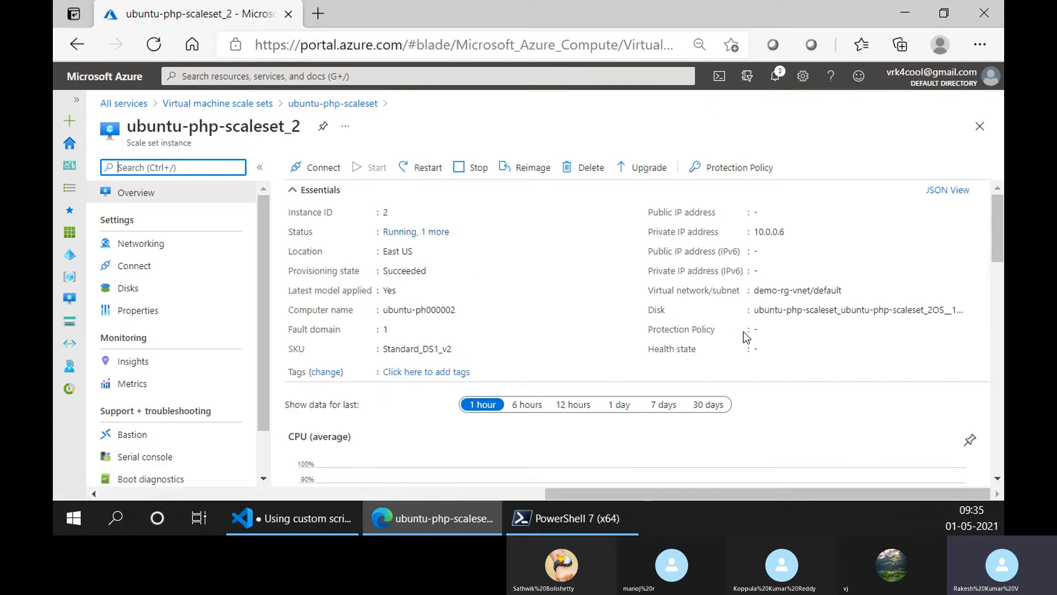
{"action": "mouse_move", "coordinate": [801, 233]}
- Check the instance's Serial console and Bastion pages for ways to connect to it
{"action": "scroll", "coordinate": [236, 342], "scroll_direction": "down", "scroll_amount": 2}
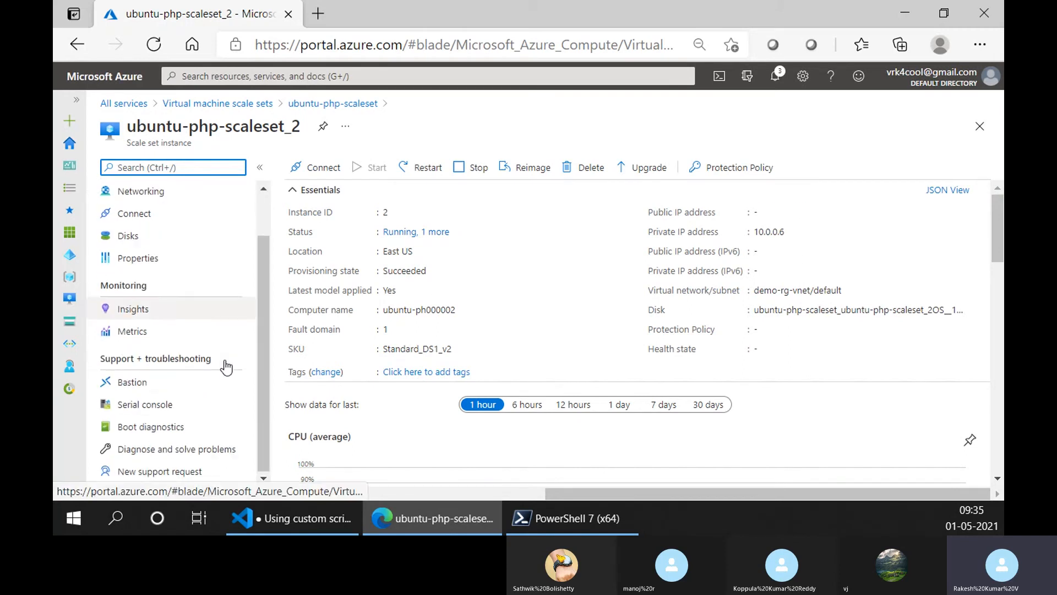
{"action": "left_click", "coordinate": [208, 405]}
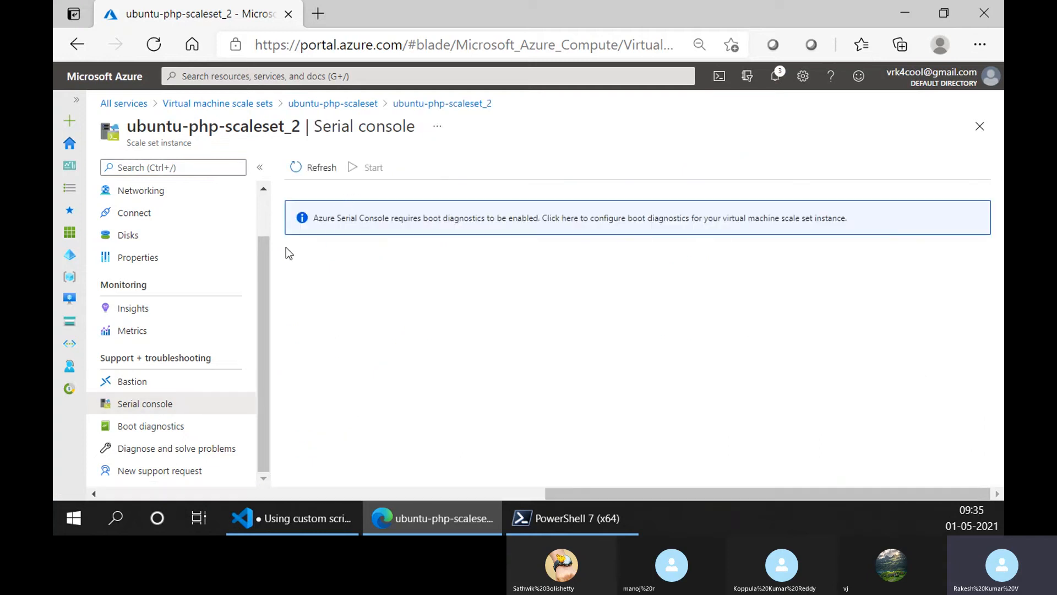
{"action": "left_click", "coordinate": [194, 388]}
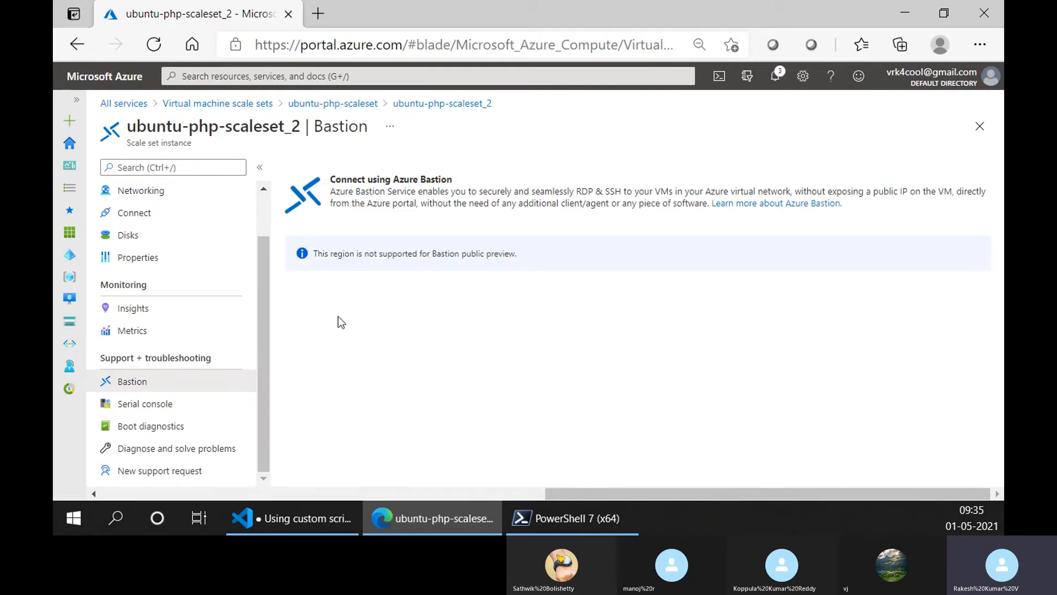
{"action": "scroll", "coordinate": [193, 375], "scroll_direction": "up", "scroll_amount": 1}
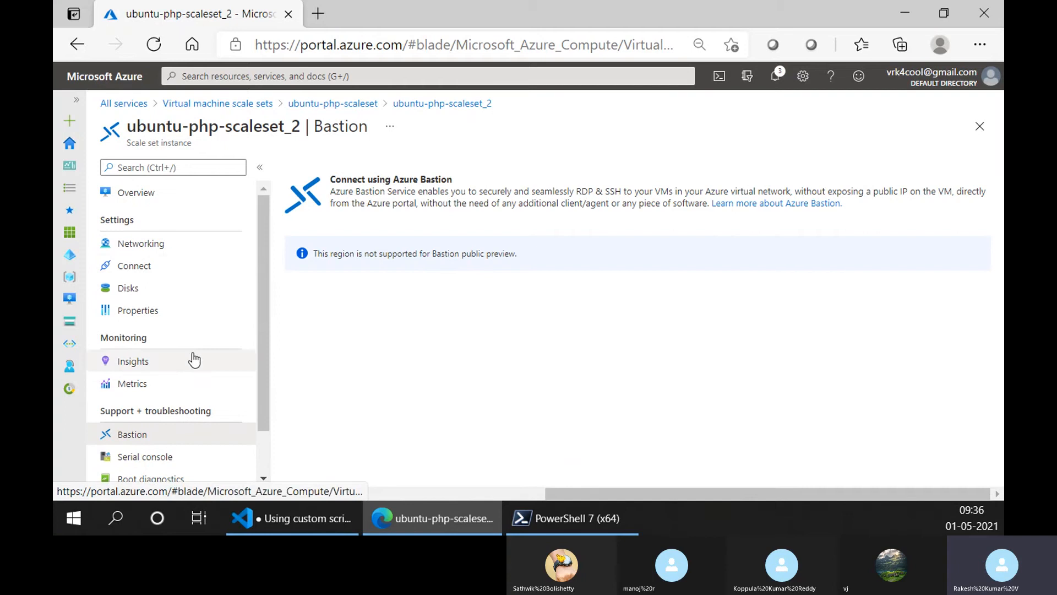
- Return to the instance's overview and look over its CPU and network charts
{"action": "left_click", "coordinate": [407, 105]}
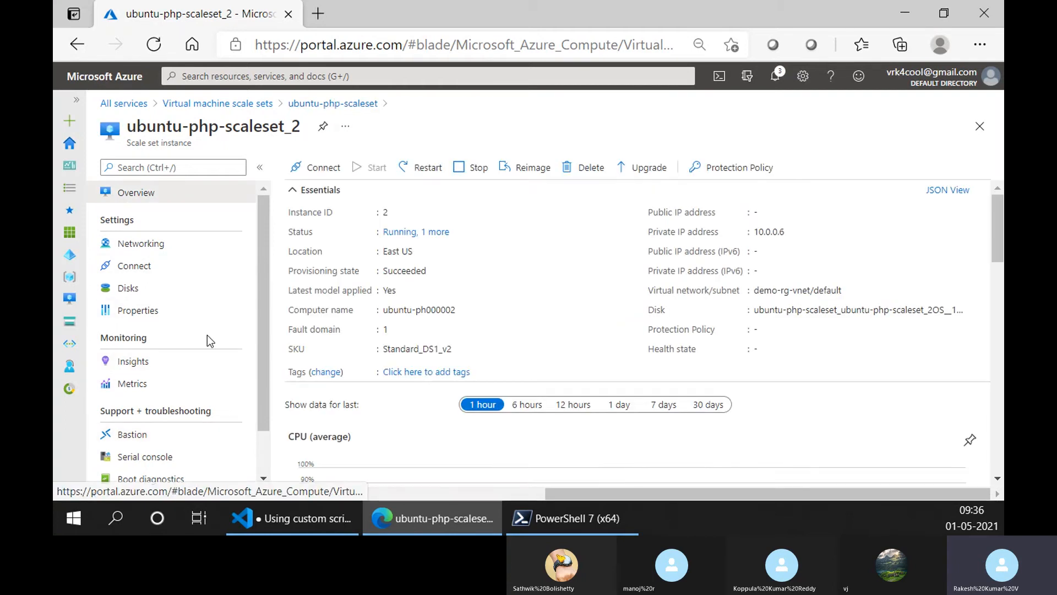
{"action": "scroll", "coordinate": [472, 340], "scroll_direction": "down", "scroll_amount": 5}
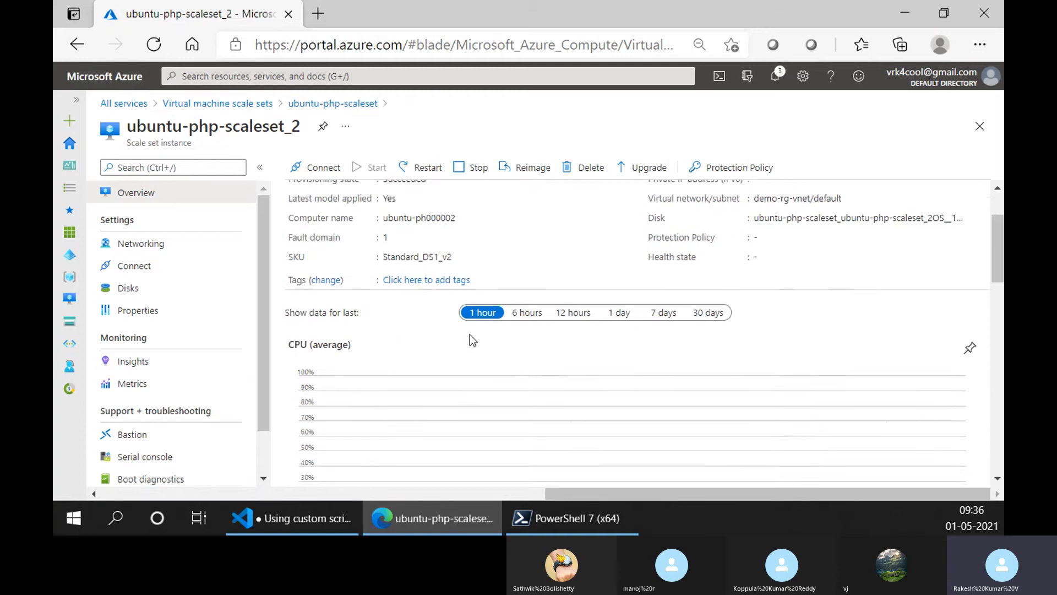
{"action": "scroll", "coordinate": [143, 322], "scroll_direction": "down", "scroll_amount": 1}
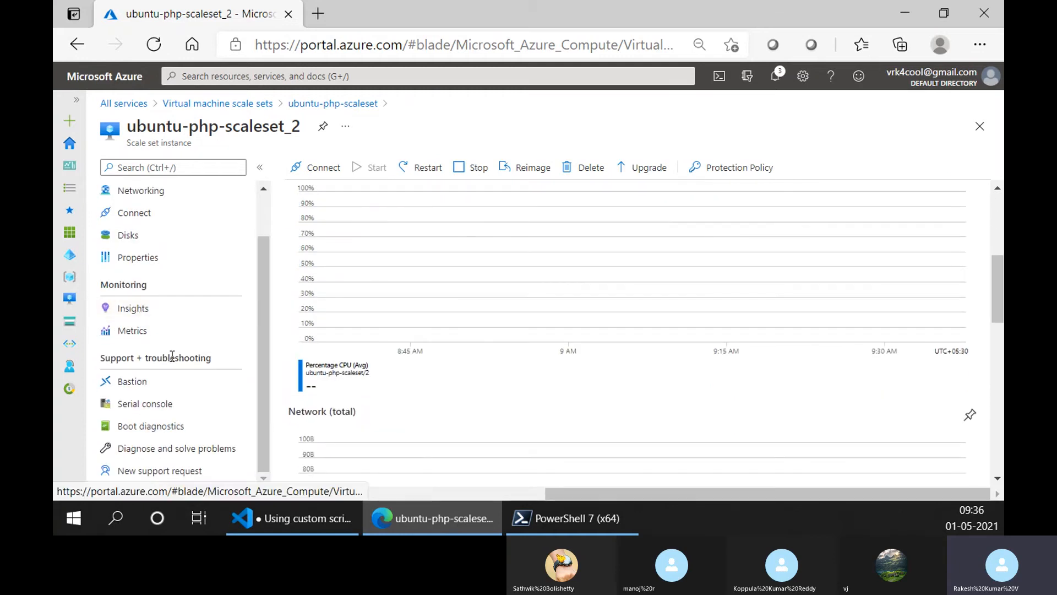
- Go back to ubuntu-php-scaleset and check its Configuration page for the Azure Spot eviction and instance termination settings
{"action": "left_click", "coordinate": [325, 104]}
{"action": "scroll", "coordinate": [237, 363], "scroll_direction": "down", "scroll_amount": 3}
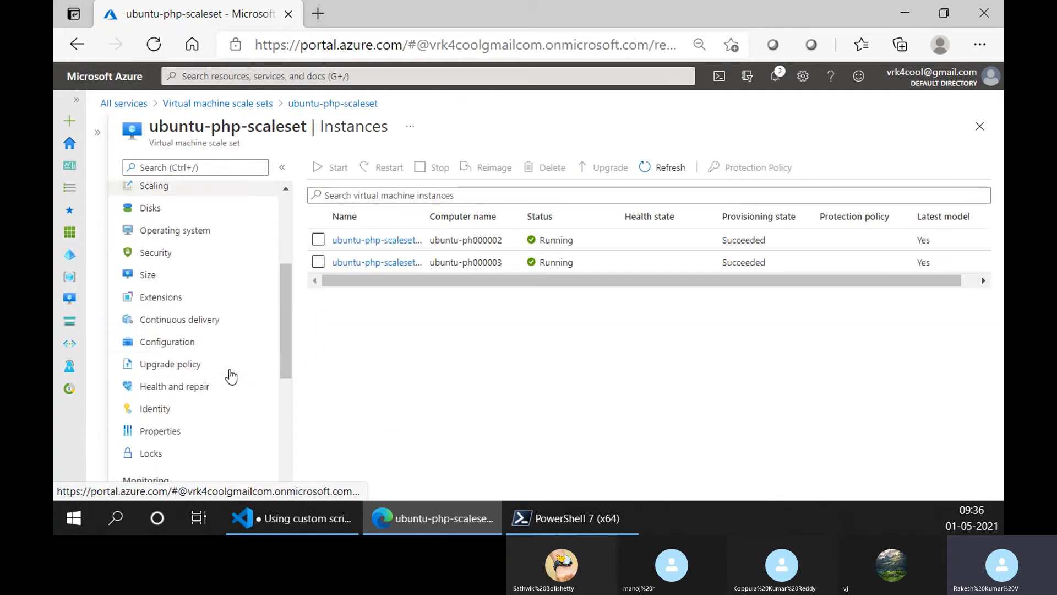
{"action": "scroll", "coordinate": [229, 373], "scroll_direction": "down", "scroll_amount": 5}
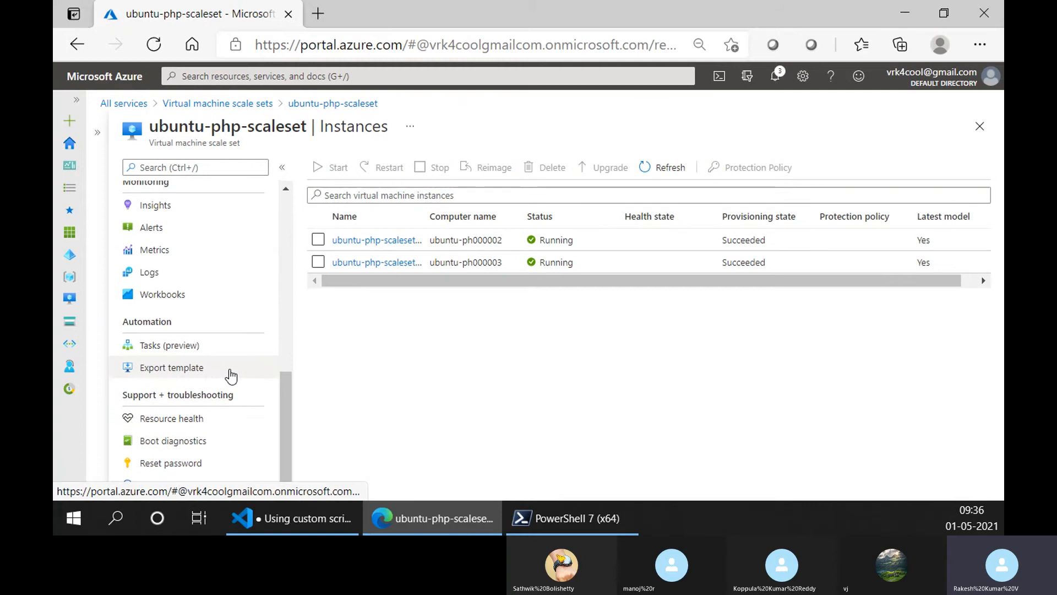
{"action": "scroll", "coordinate": [201, 414], "scroll_direction": "up", "scroll_amount": 5}
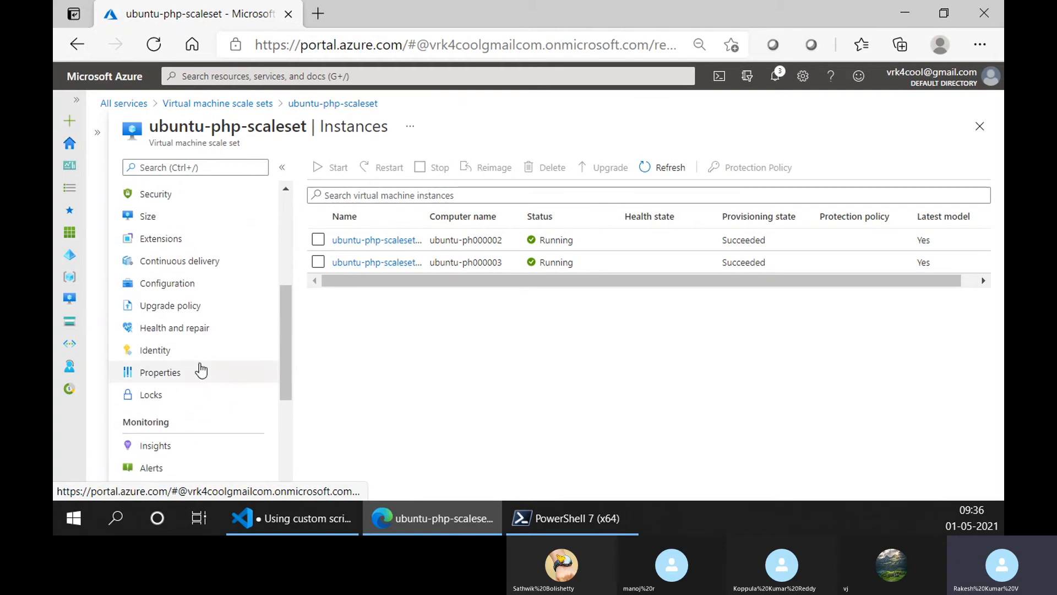
{"action": "scroll", "coordinate": [215, 284], "scroll_direction": "up", "scroll_amount": 2}
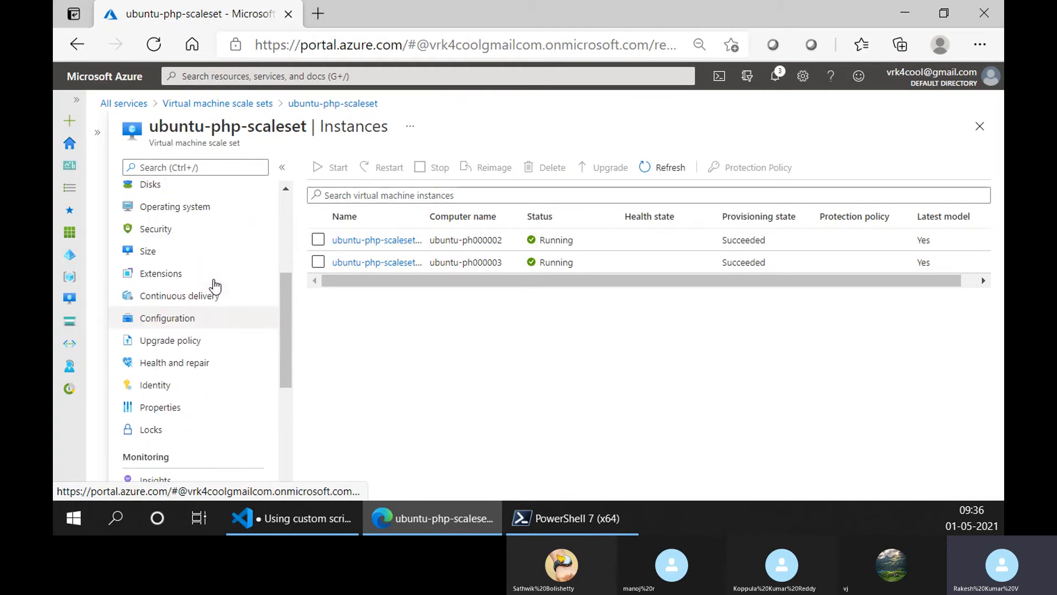
{"action": "left_click", "coordinate": [207, 336]}
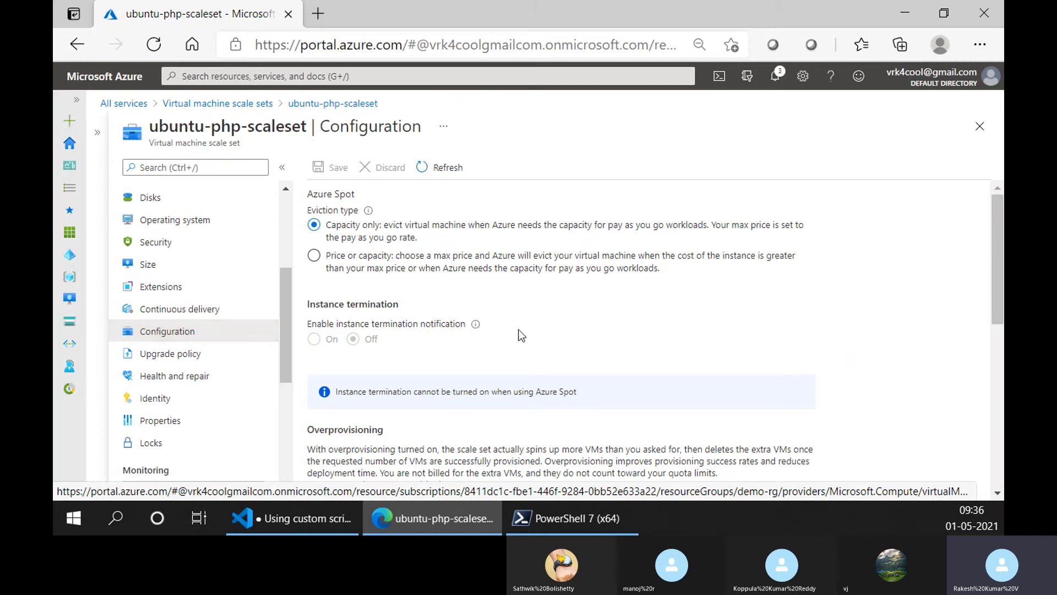
{"action": "scroll", "coordinate": [215, 320], "scroll_direction": "up", "scroll_amount": 4}
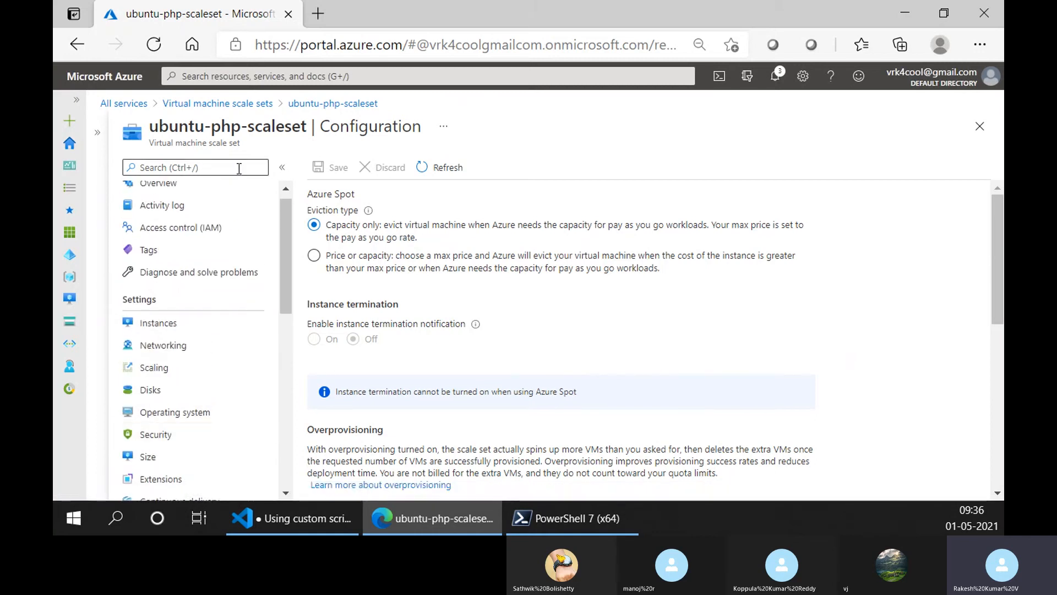
{"action": "scroll", "coordinate": [248, 308], "scroll_direction": "up", "scroll_amount": 1}
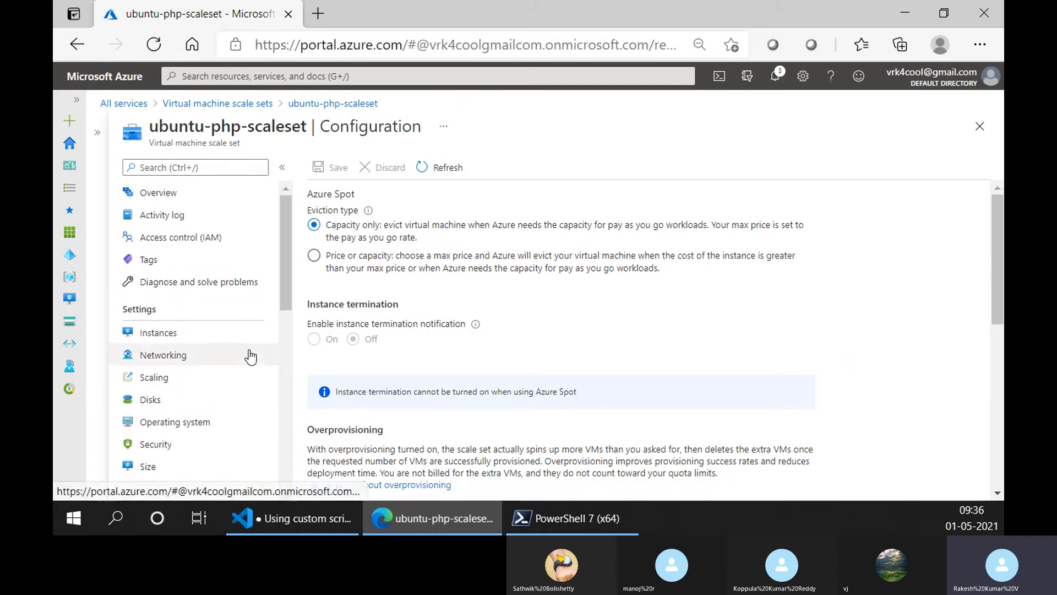
- Open Google in a new browser tab and search for "stress command in linux"
{"action": "left_click", "coordinate": [319, 13]}
{"action": "type", "text": "goo"}
{"action": "key", "text": "Return"}
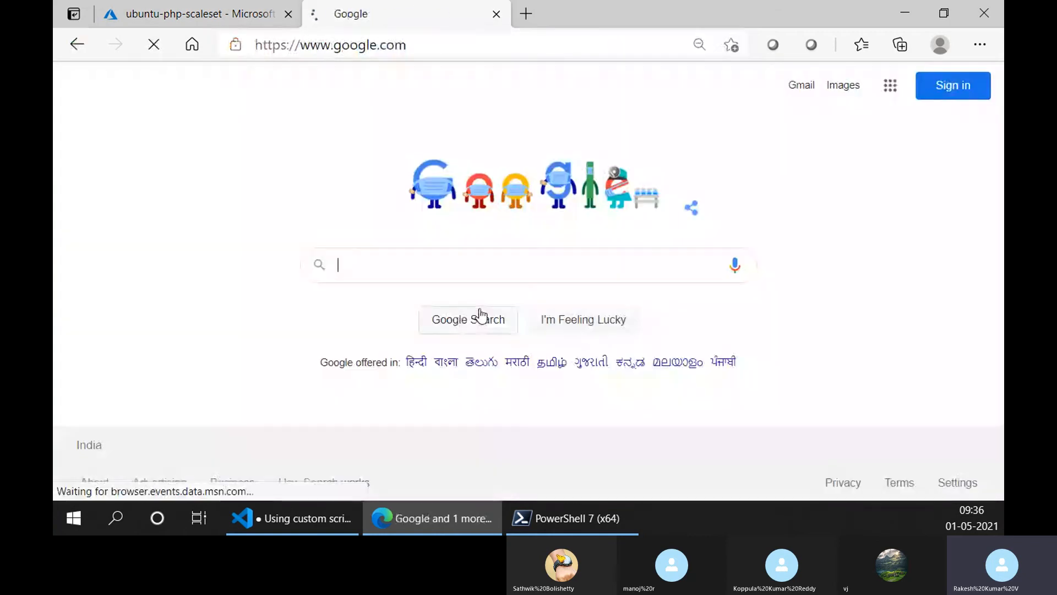
{"action": "type", "text": "stre"}
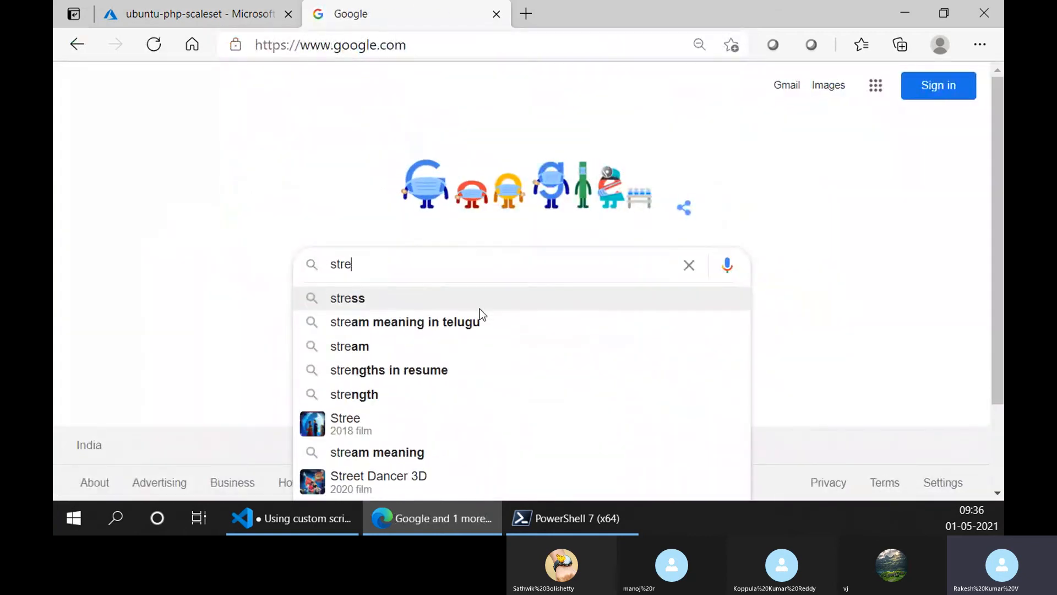
{"action": "type", "text": "ss "}
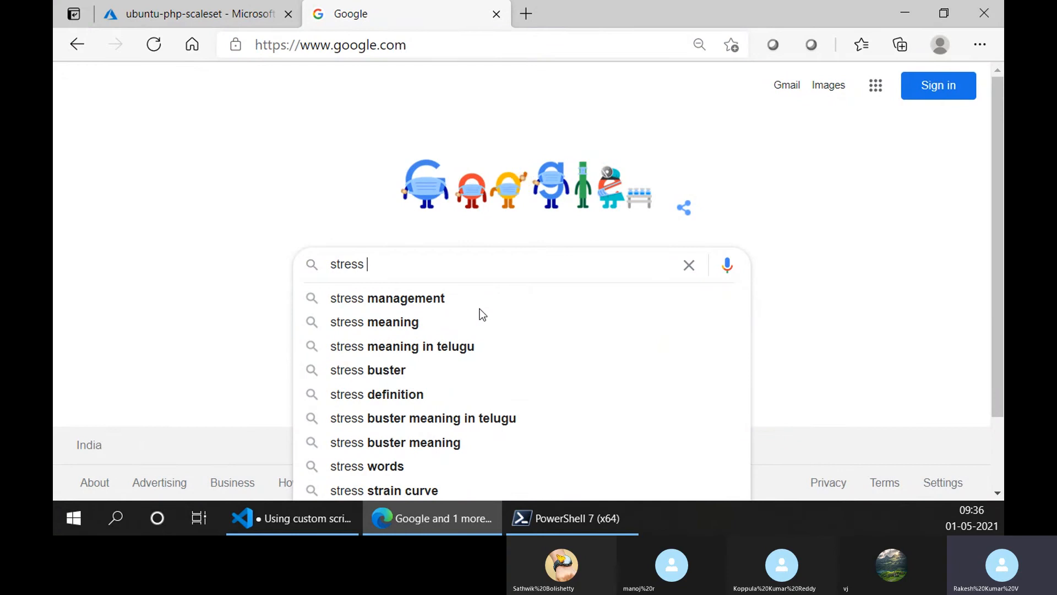
{"action": "type", "text": "command"}
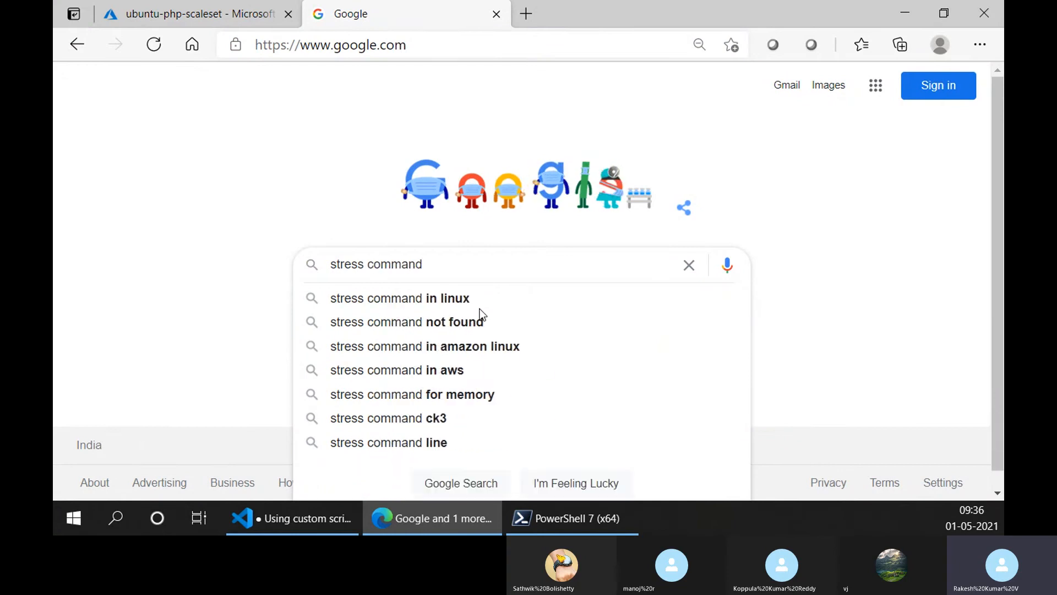
{"action": "left_click", "coordinate": [480, 306]}
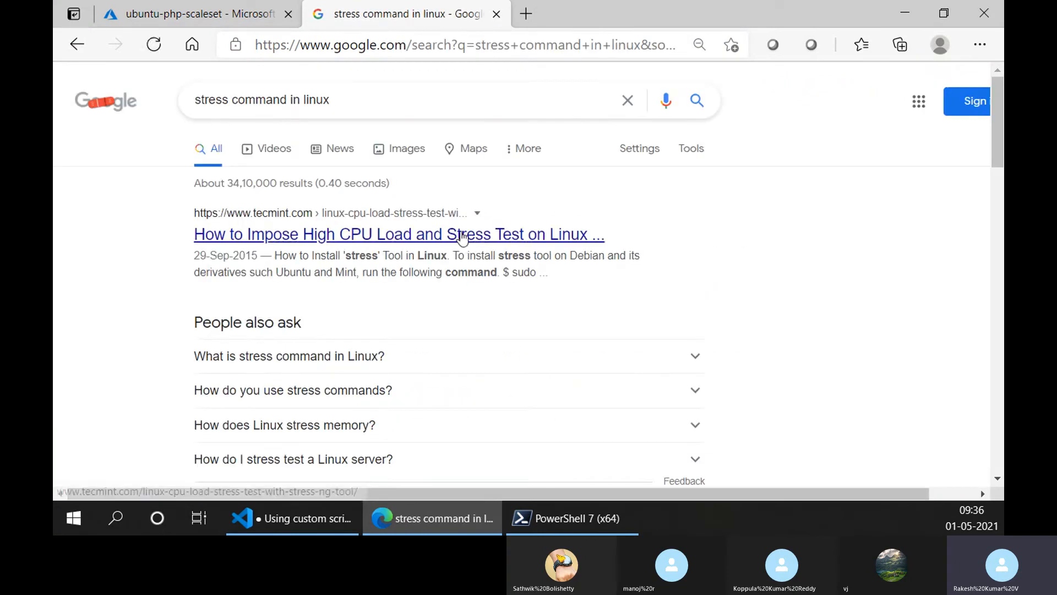
- Open the TecMint article on imposing high CPU load in its own tab and highlight the Ubuntu install command "sudo apt-get install stress"
{"action": "middle_click", "coordinate": [462, 235]}
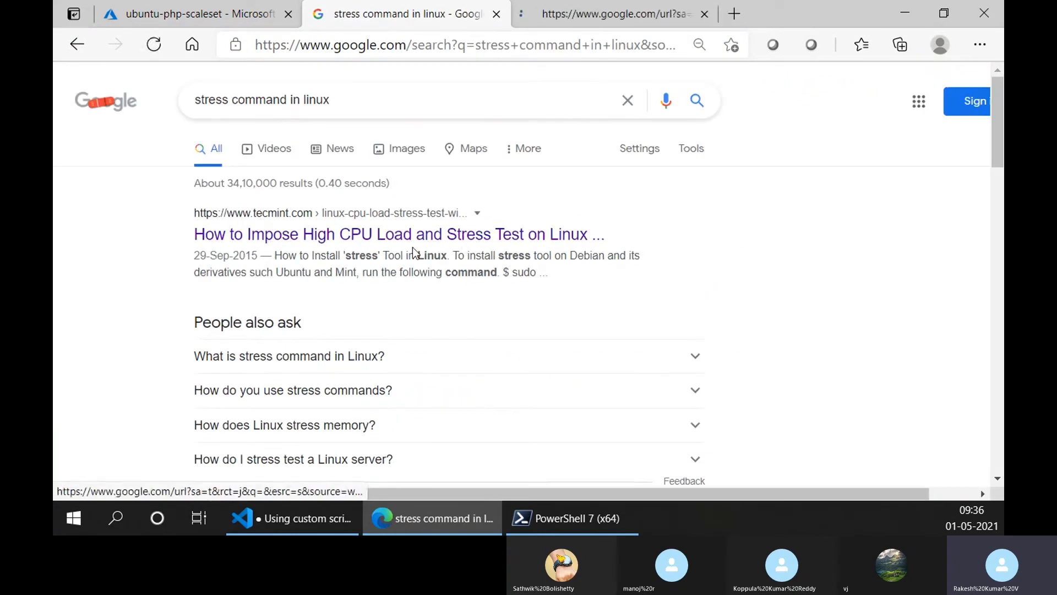
{"action": "left_click", "coordinate": [564, 10]}
{"action": "scroll", "coordinate": [537, 281], "scroll_direction": "down", "scroll_amount": 5}
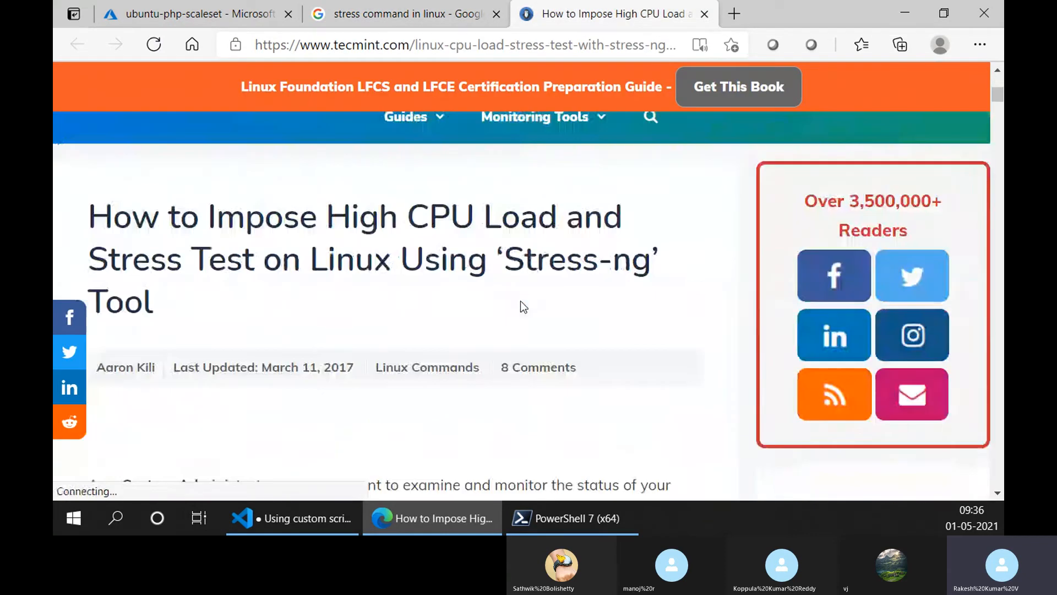
{"action": "scroll", "coordinate": [521, 301], "scroll_direction": "down", "scroll_amount": 10}
{"action": "key", "text": "ctrl+minus"}
{"action": "key", "text": "ctrl+minus"}
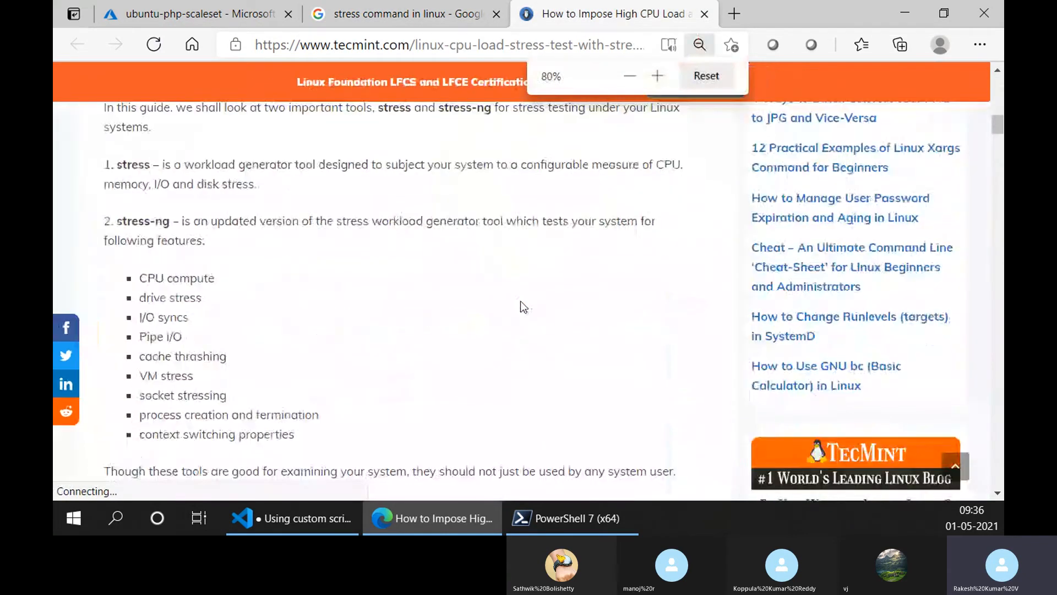
{"action": "scroll", "coordinate": [292, 304], "scroll_direction": "down", "scroll_amount": 5}
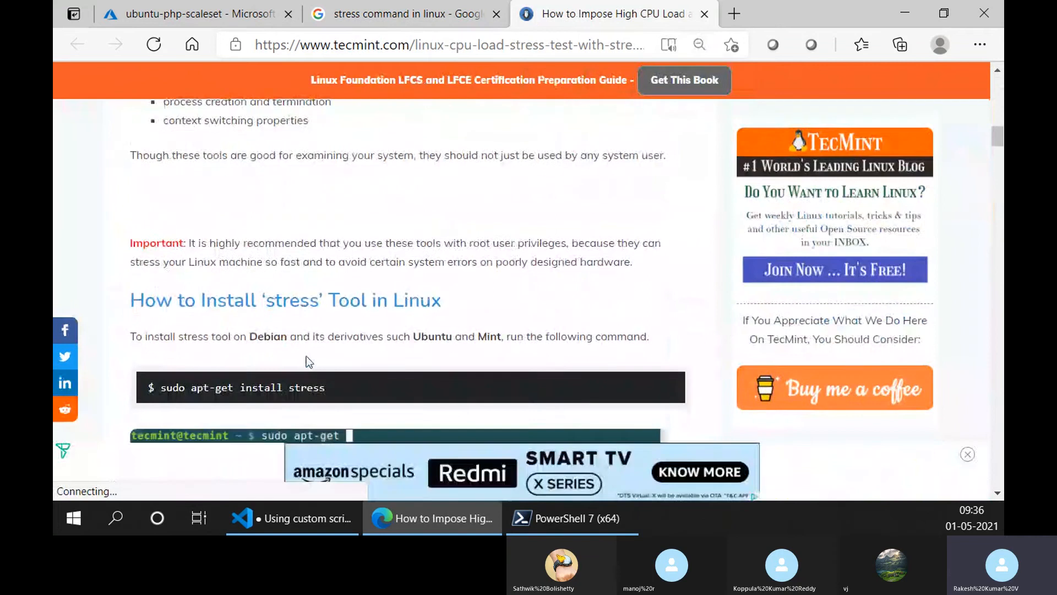
{"action": "scroll", "coordinate": [309, 362], "scroll_direction": "down", "scroll_amount": 2}
{"action": "left_click_drag", "start_coordinate": [160, 254], "coordinate": [372, 261]}
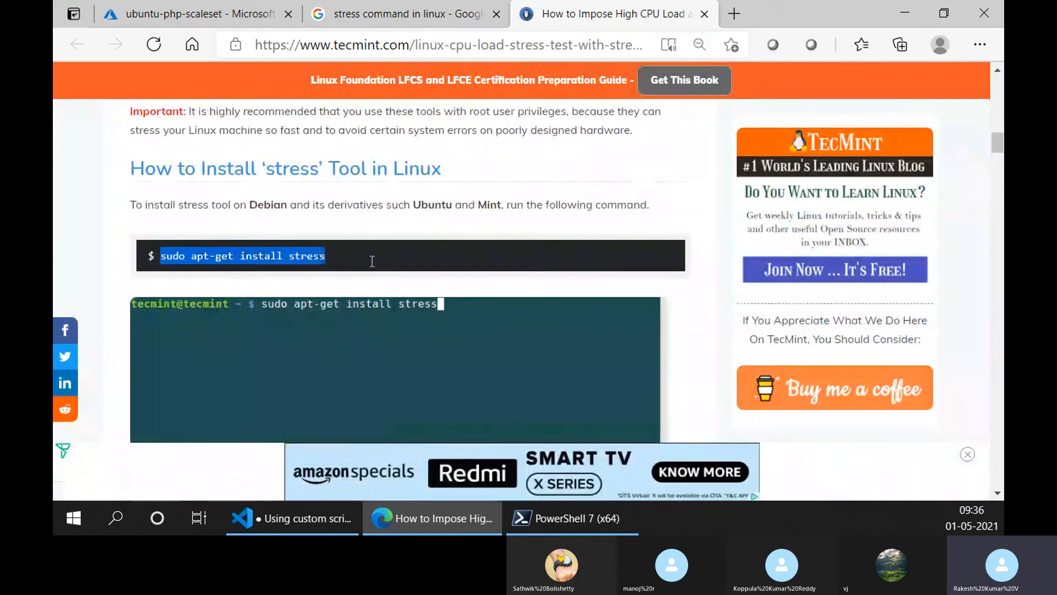
- Read the article's stress usage section, highlight the example "sudo stress --cpu 8 --timeout 20" and check its sample output
{"action": "scroll", "coordinate": [336, 272], "scroll_direction": "down", "scroll_amount": 5}
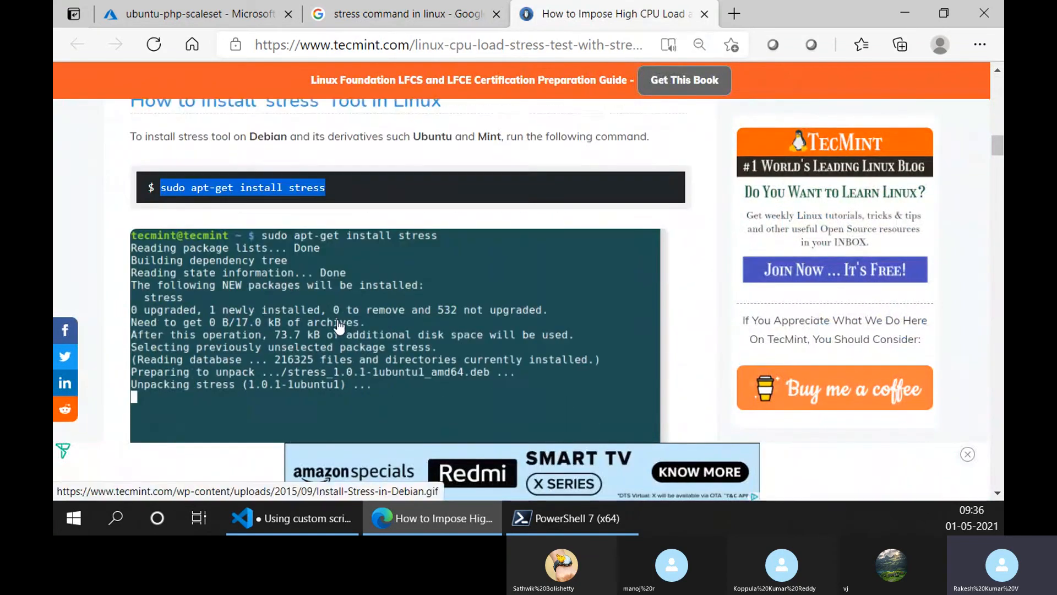
{"action": "scroll", "coordinate": [273, 303], "scroll_direction": "down", "scroll_amount": 3}
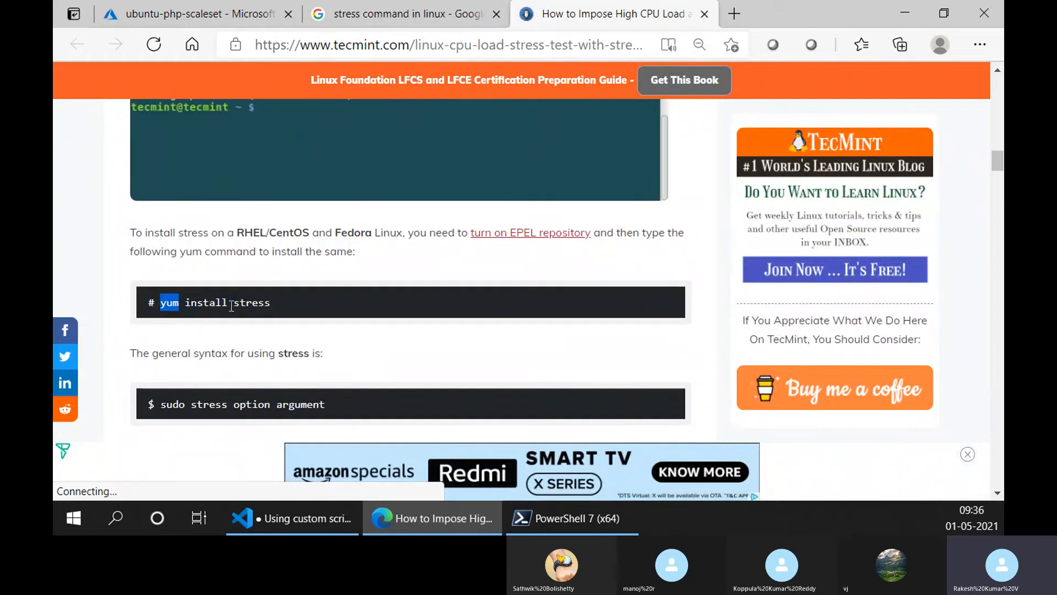
{"action": "scroll", "coordinate": [317, 353], "scroll_direction": "down", "scroll_amount": 3}
{"action": "scroll", "coordinate": [173, 226], "scroll_direction": "down", "scroll_amount": 5}
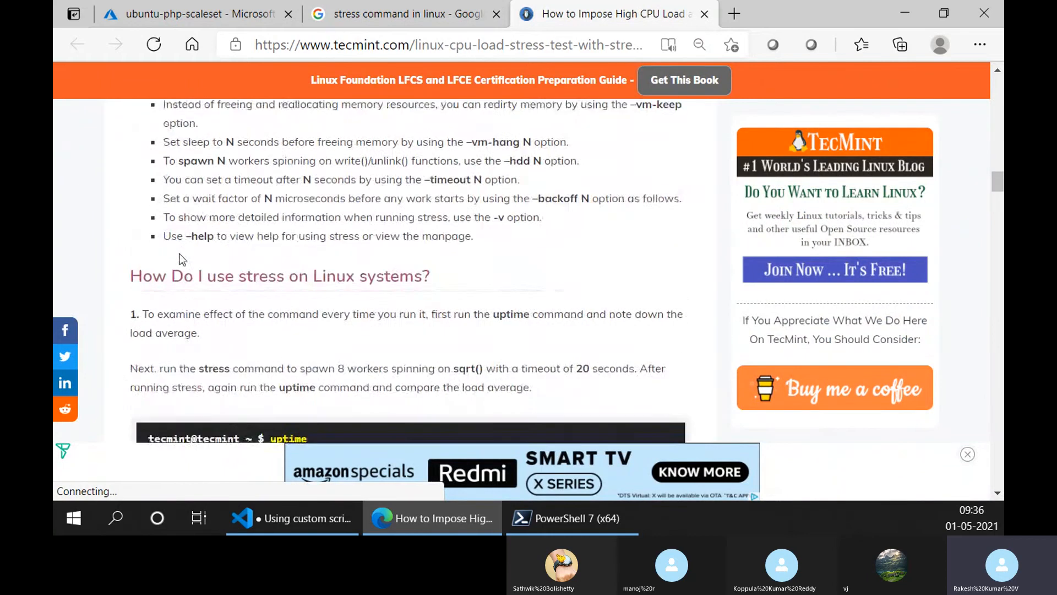
{"action": "left_click_drag", "start_coordinate": [471, 322], "coordinate": [164, 323]}
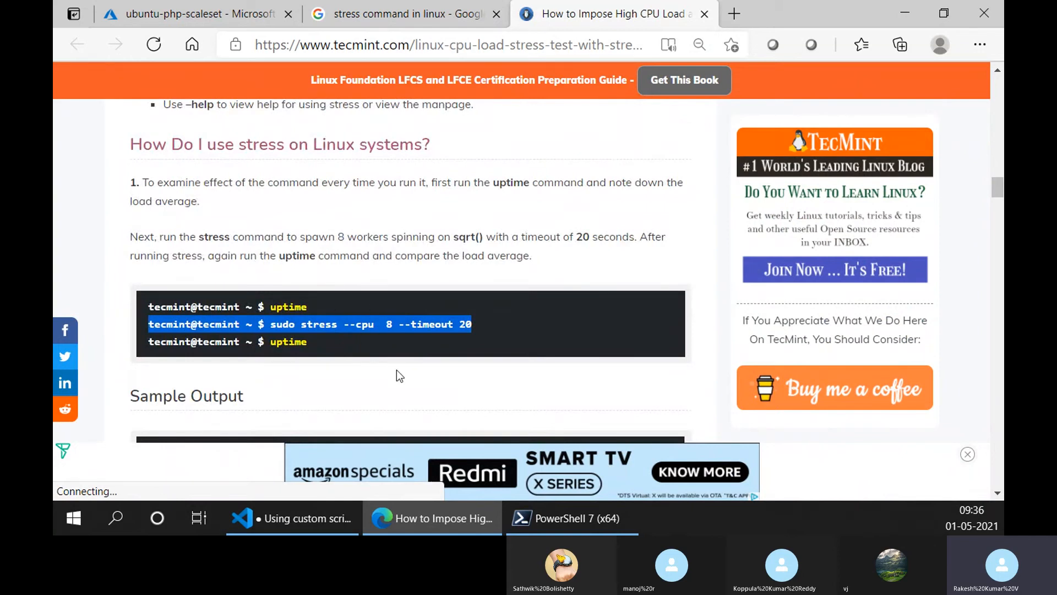
{"action": "scroll", "coordinate": [399, 380], "scroll_direction": "down", "scroll_amount": 4}
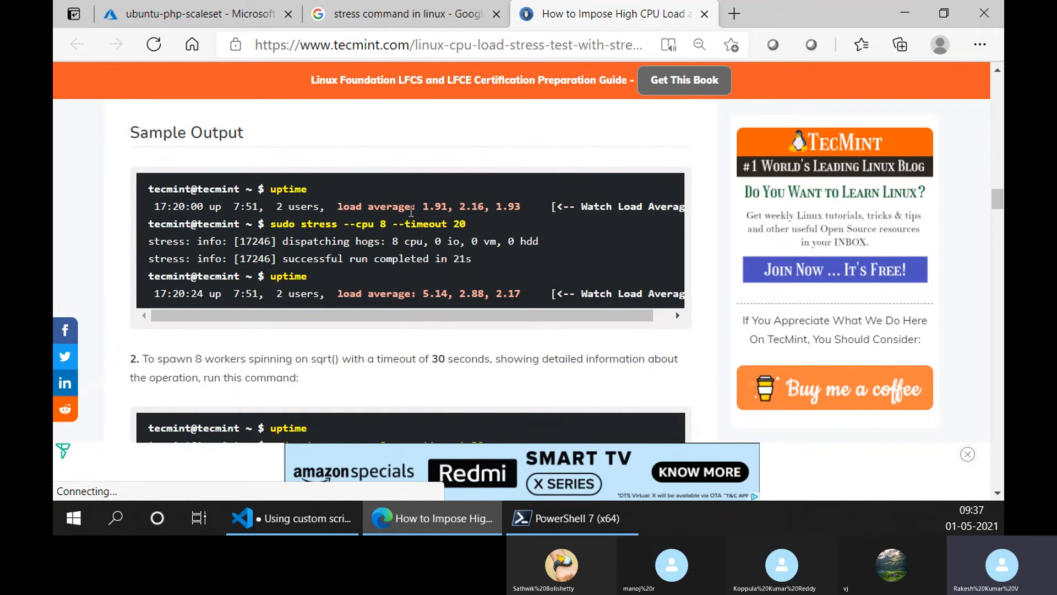
- Switch back to the Azure portal and list the instances of ubuntu-php-scaleset again
{"action": "left_click", "coordinate": [415, 7]}
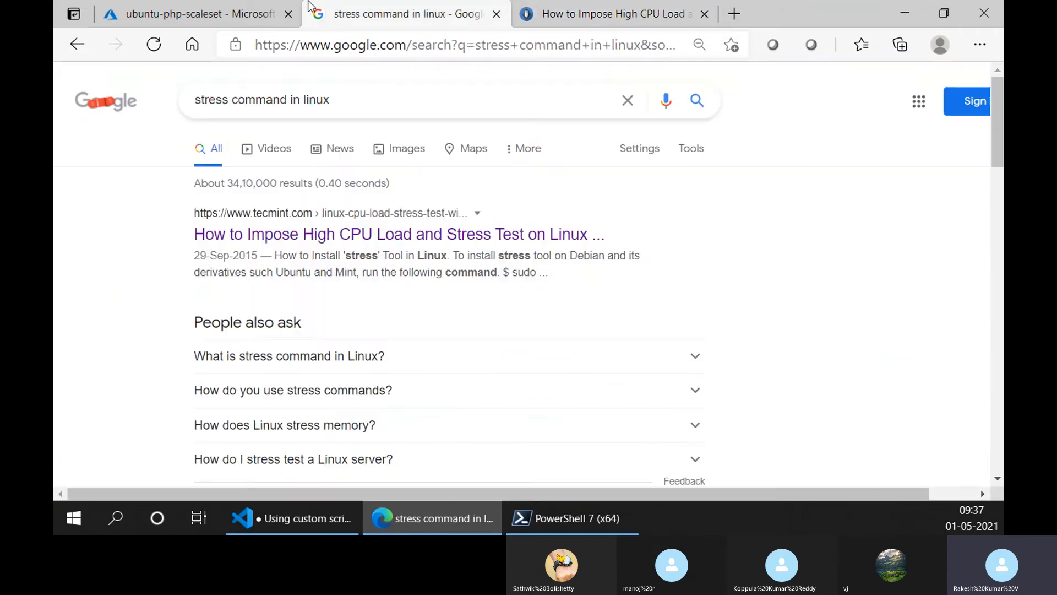
{"action": "left_click", "coordinate": [212, 15]}
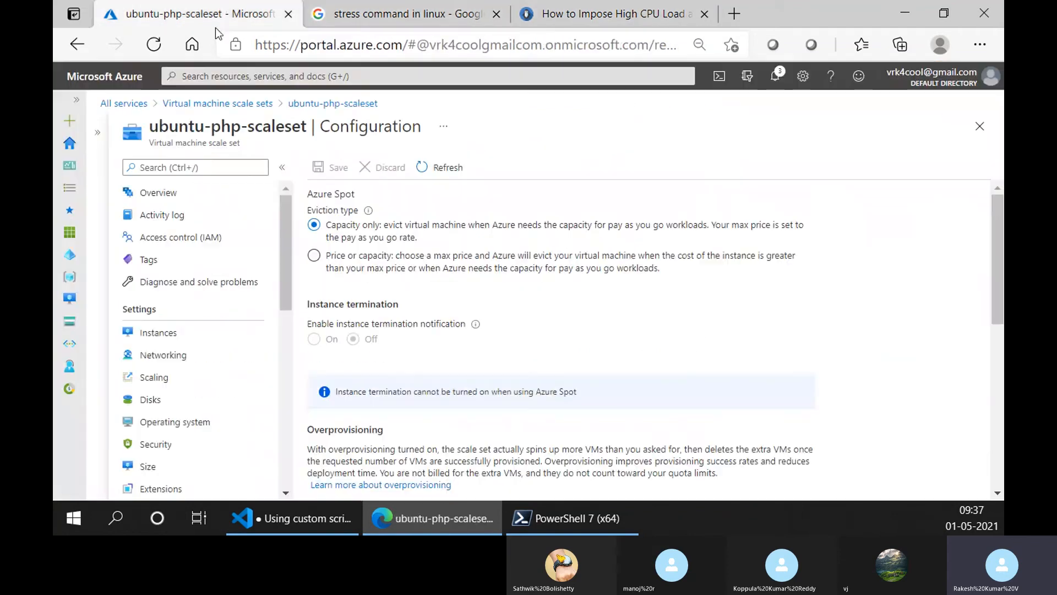
{"action": "left_click", "coordinate": [244, 204]}
{"action": "left_click", "coordinate": [215, 342]}
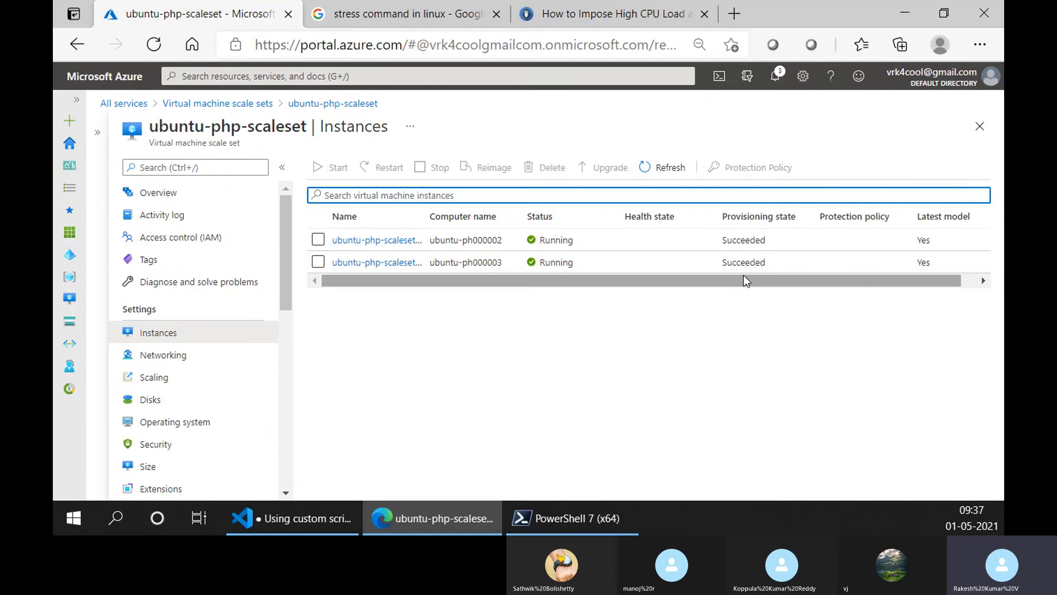
{"action": "left_click_drag", "start_coordinate": [743, 277], "coordinate": [437, 289]}
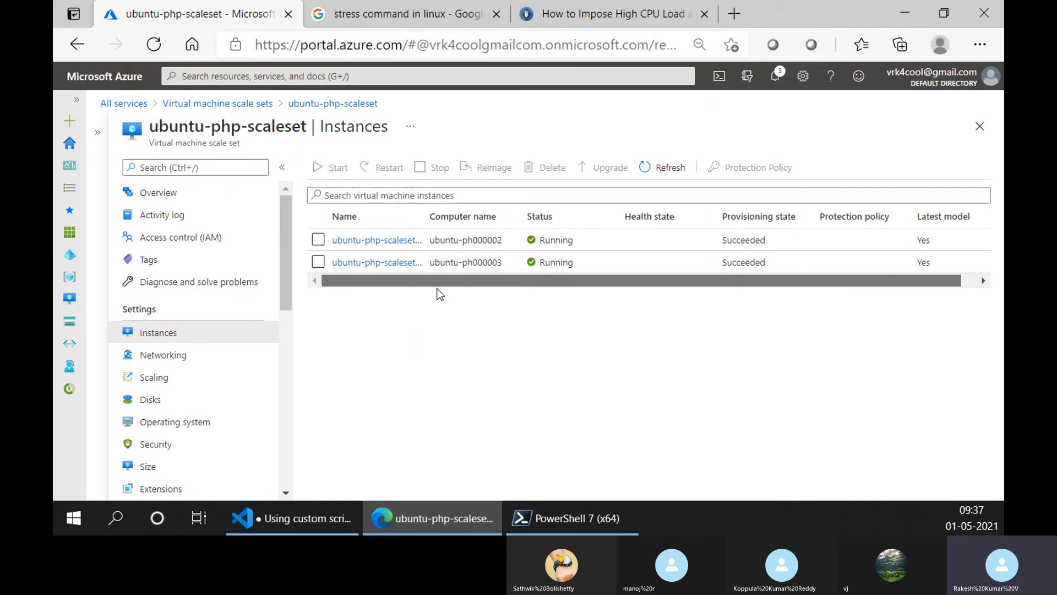
- Start a new virtual machine scale set and check the network interface and load balancing options in its Networking settings at full width
{"action": "left_click", "coordinate": [177, 103]}
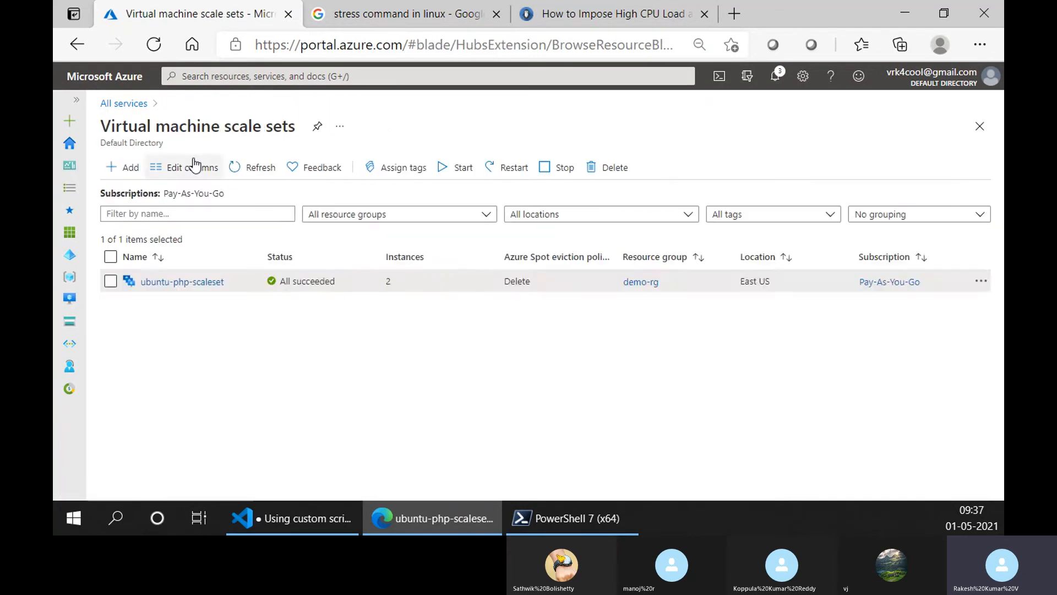
{"action": "left_click", "coordinate": [115, 167]}
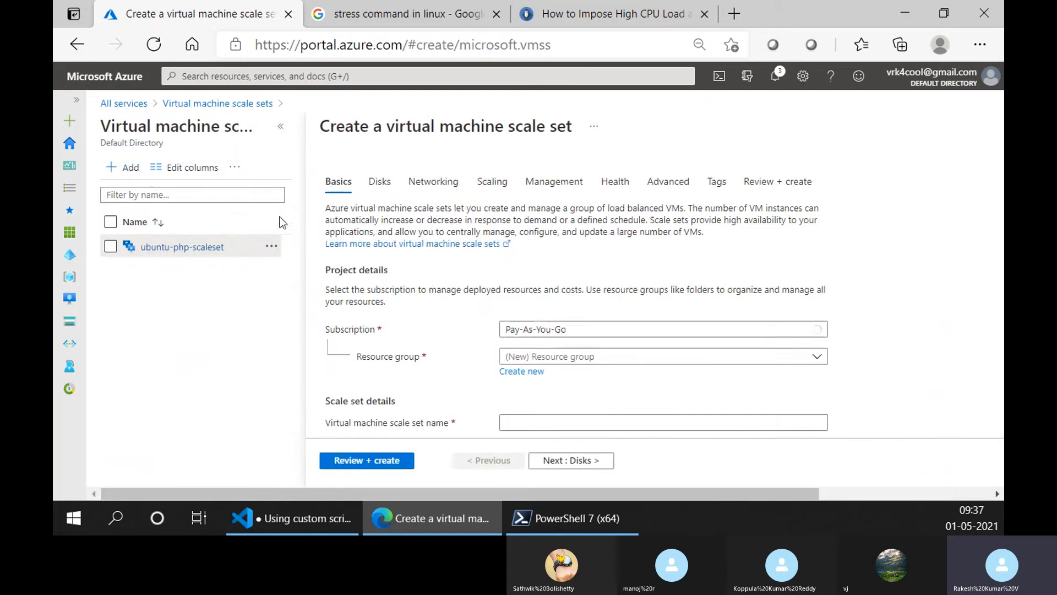
{"action": "left_click", "coordinate": [438, 183]}
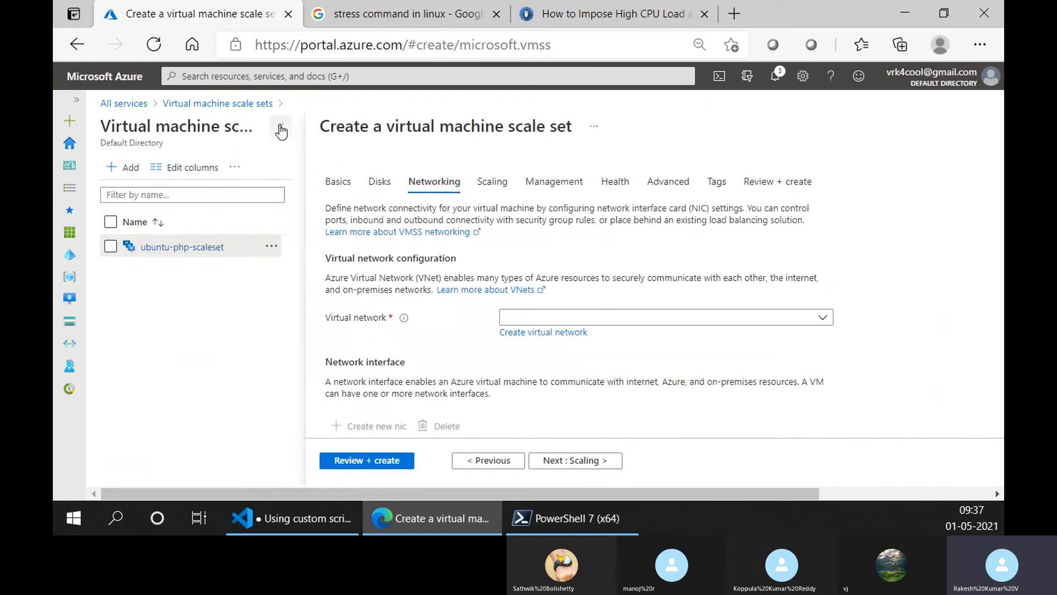
{"action": "left_click", "coordinate": [282, 131]}
{"action": "scroll", "coordinate": [441, 325], "scroll_direction": "down", "scroll_amount": 3}
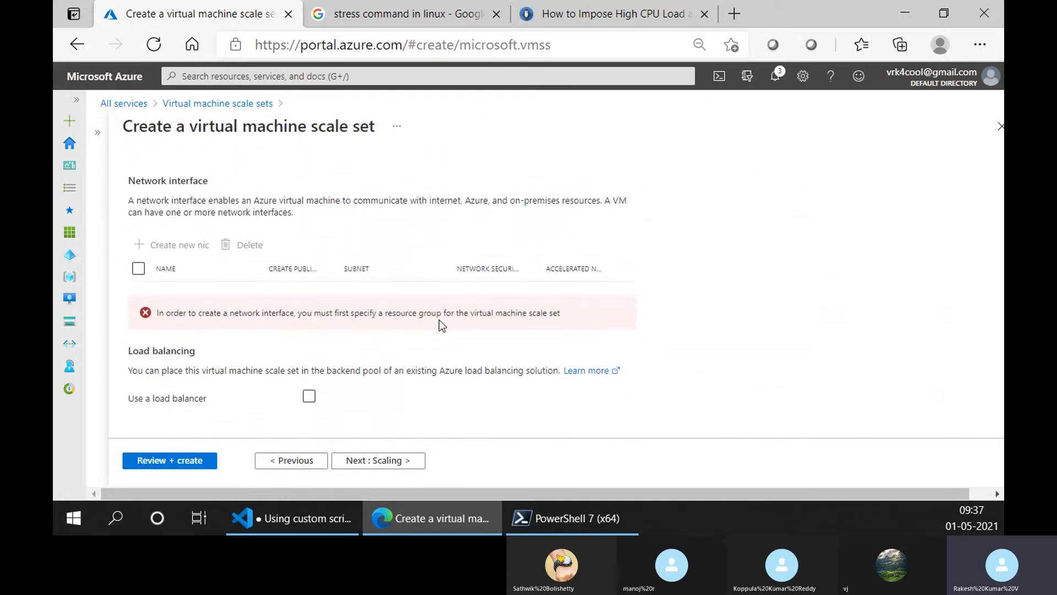
{"action": "scroll", "coordinate": [441, 325], "scroll_direction": "up", "scroll_amount": 1}
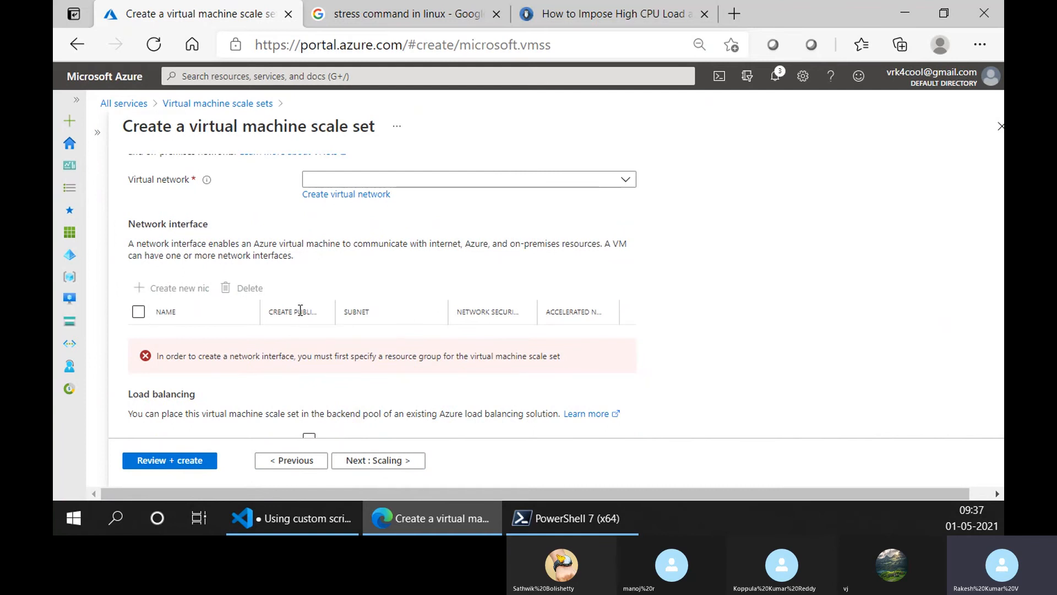
{"action": "scroll", "coordinate": [278, 315], "scroll_direction": "up", "scroll_amount": 3}
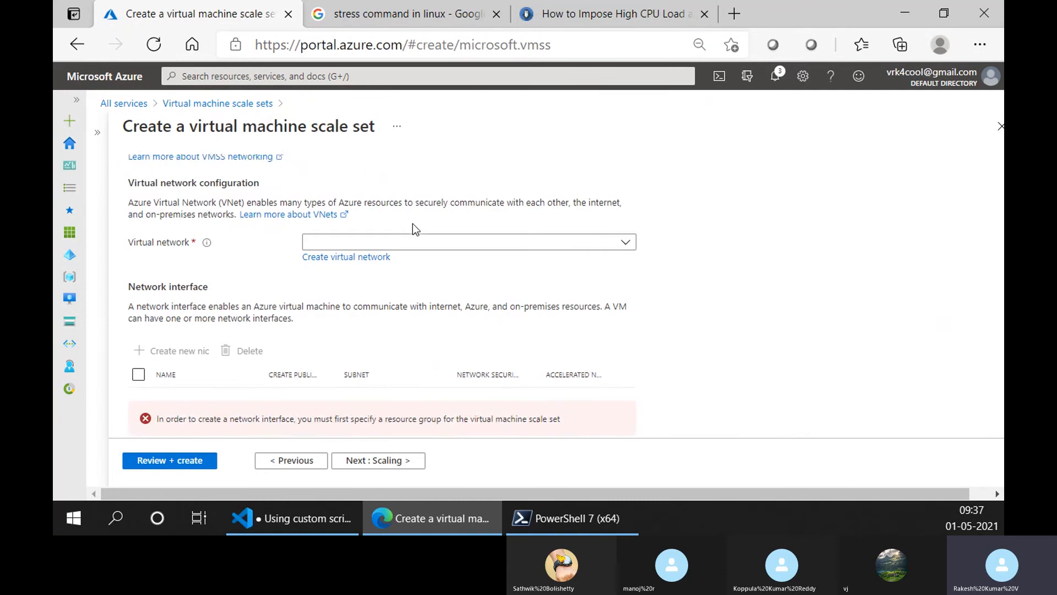
- Name the new scale set vm01 and set its region to (US) East US in the basic settings
{"action": "left_click", "coordinate": [141, 180]}
{"action": "scroll", "coordinate": [538, 314], "scroll_direction": "down", "scroll_amount": 3}
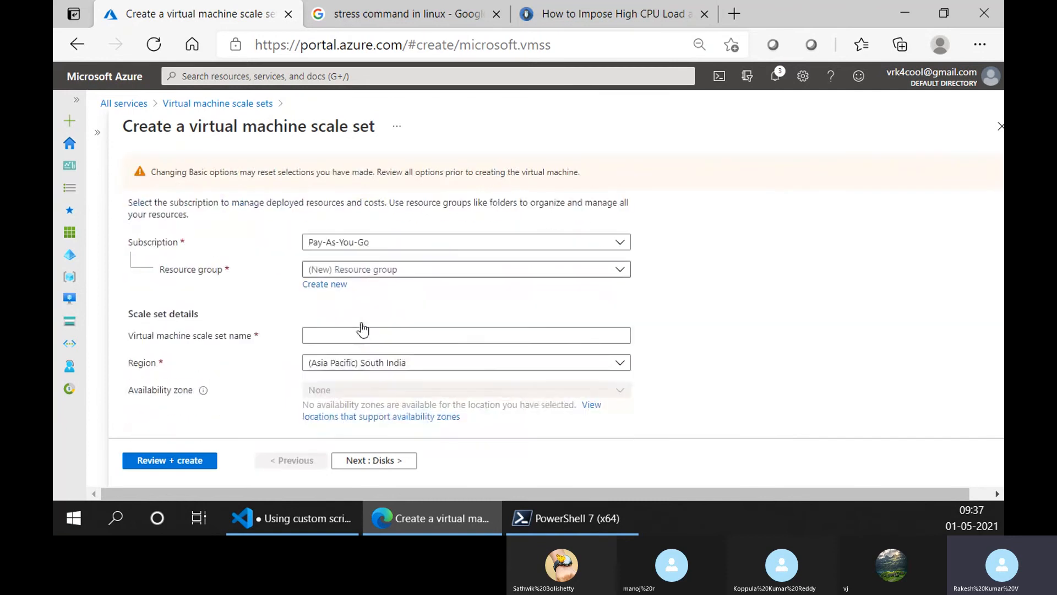
{"action": "left_click", "coordinate": [337, 269]}
{"action": "type", "text": "vm01"}
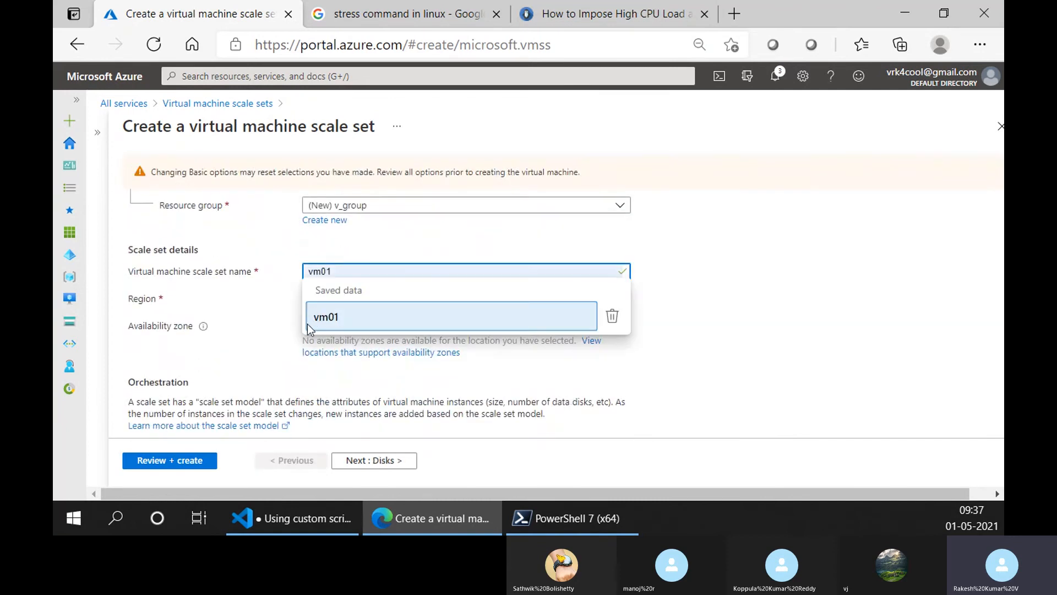
{"action": "left_click", "coordinate": [325, 317]}
{"action": "left_click", "coordinate": [445, 298]}
{"action": "scroll", "coordinate": [419, 206], "scroll_direction": "up", "scroll_amount": 8}
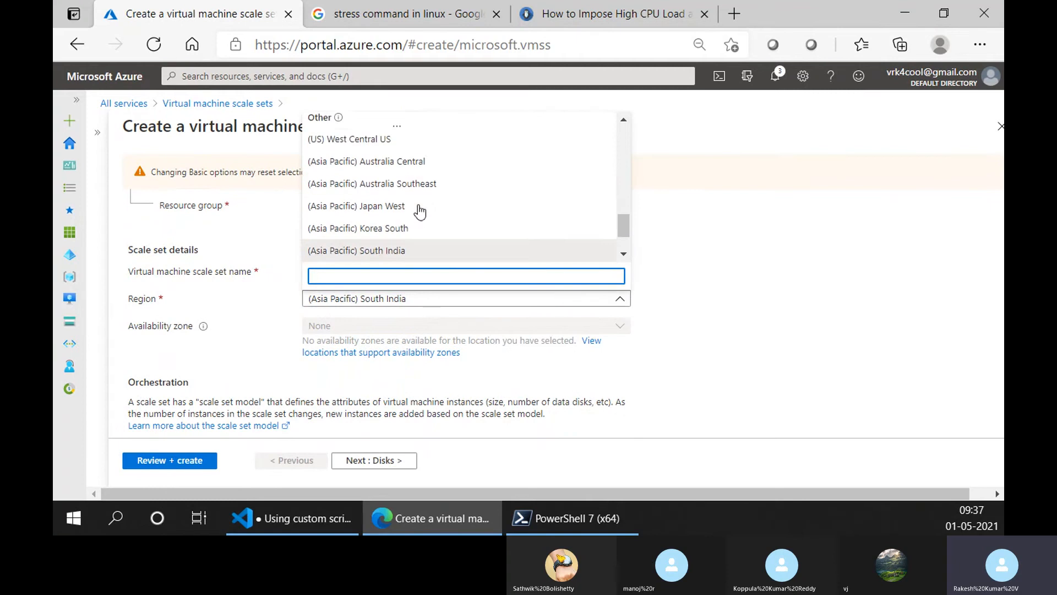
{"action": "scroll", "coordinate": [418, 206], "scroll_direction": "up", "scroll_amount": 8}
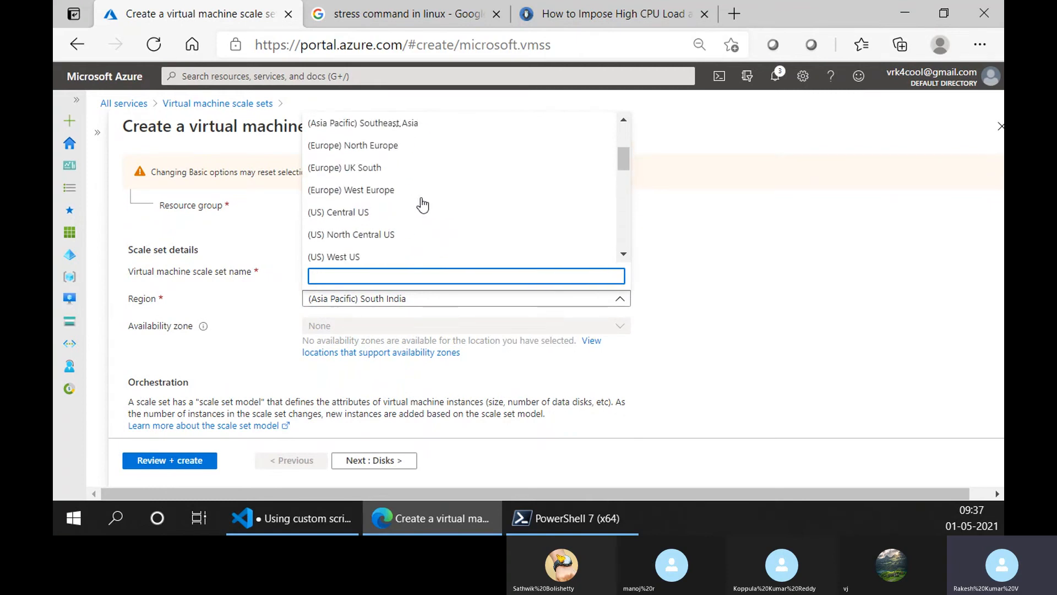
{"action": "left_click", "coordinate": [404, 147]}
{"action": "scroll", "coordinate": [402, 344], "scroll_direction": "down", "scroll_amount": 6}
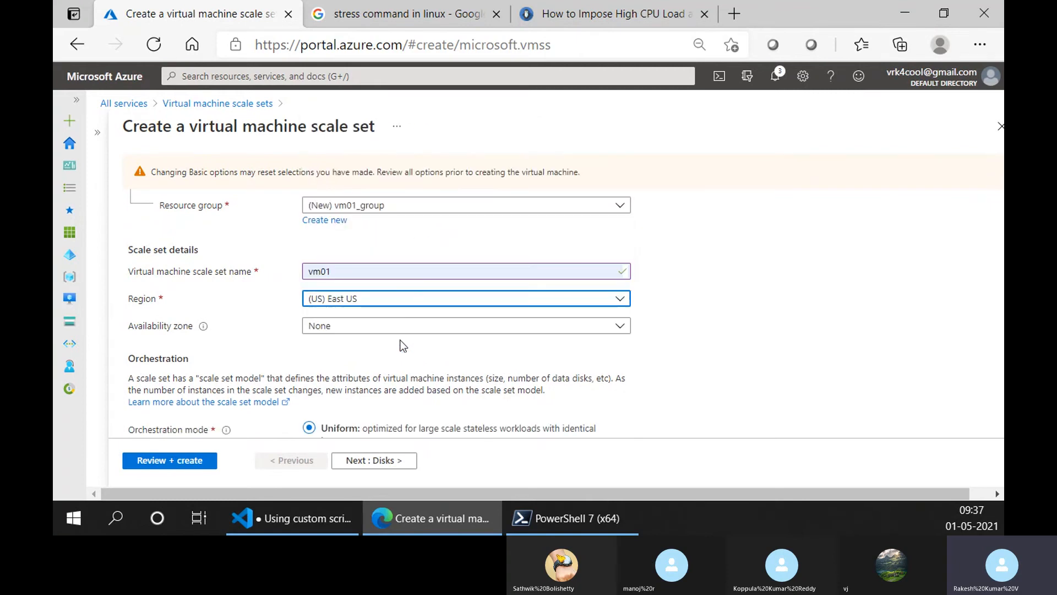
- Set the administrator account to SSH public key authentication with an existing public key as the key source
{"action": "scroll", "coordinate": [380, 407], "scroll_direction": "down", "scroll_amount": 2}
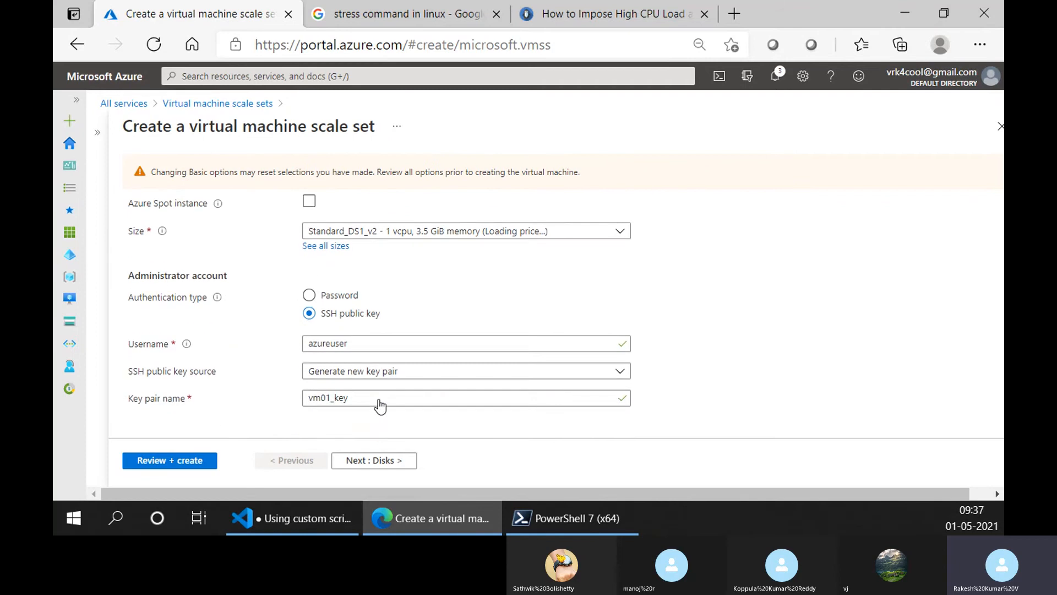
{"action": "left_click", "coordinate": [325, 298]}
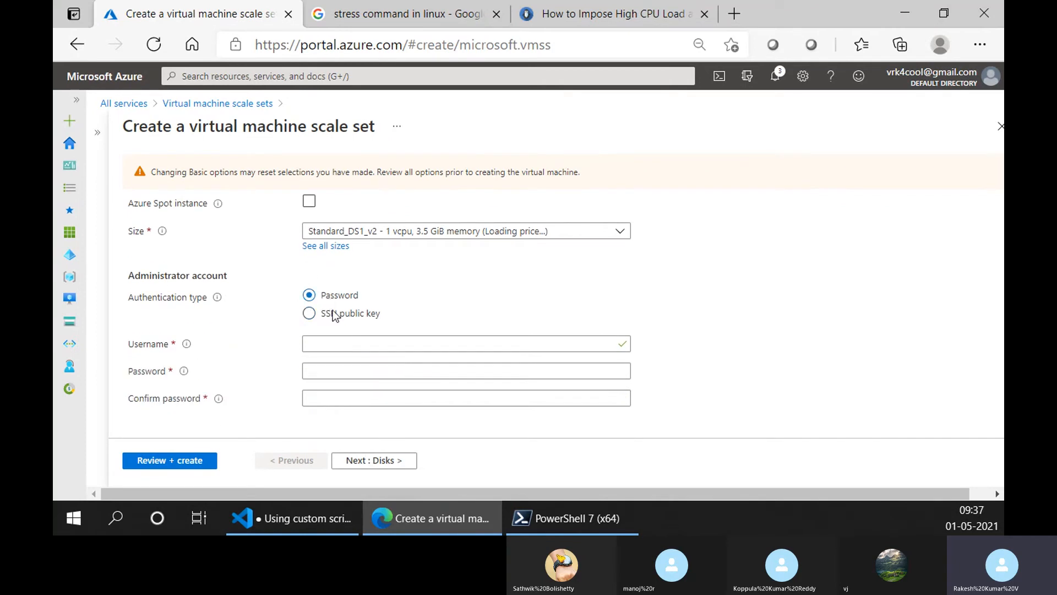
{"action": "left_click", "coordinate": [342, 314]}
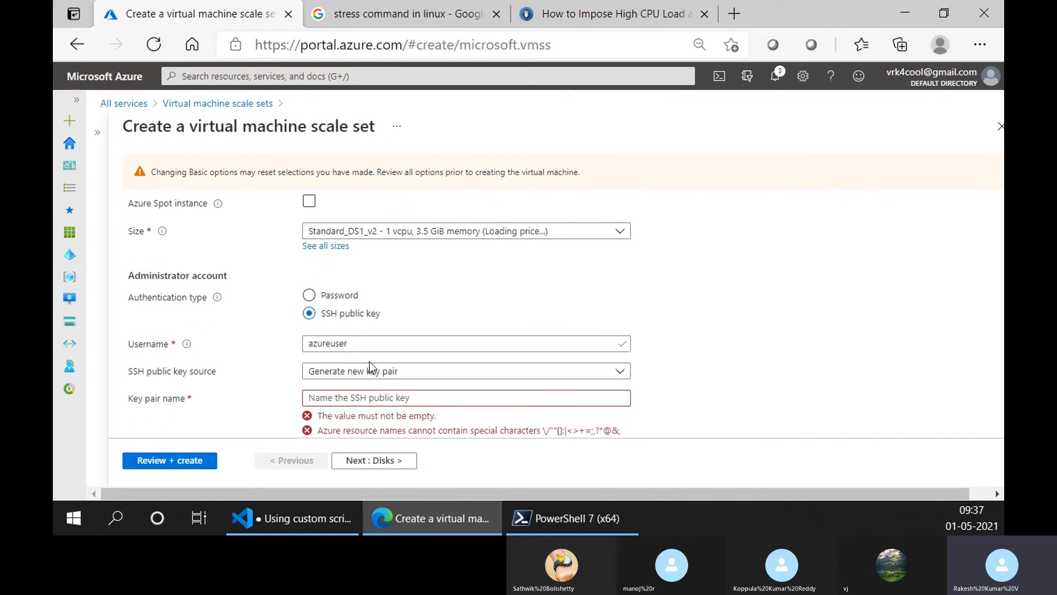
{"action": "left_click", "coordinate": [363, 371]}
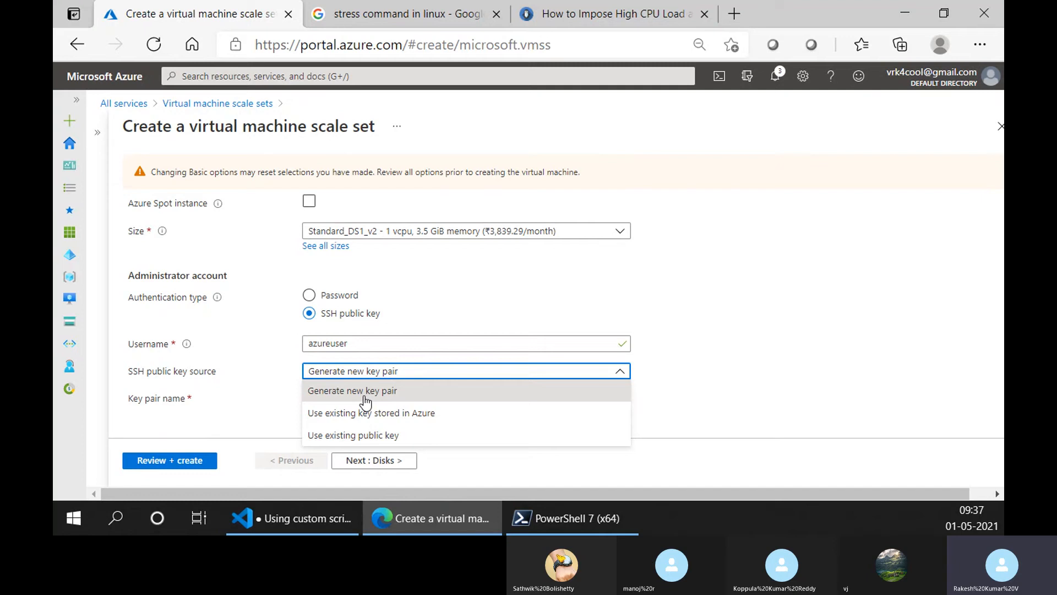
{"action": "left_click", "coordinate": [369, 434]}
- Copy the id_rsa.pub public key from the PowerShell output and paste it as the scale set's SSH public key
{"action": "left_click", "coordinate": [572, 519]}
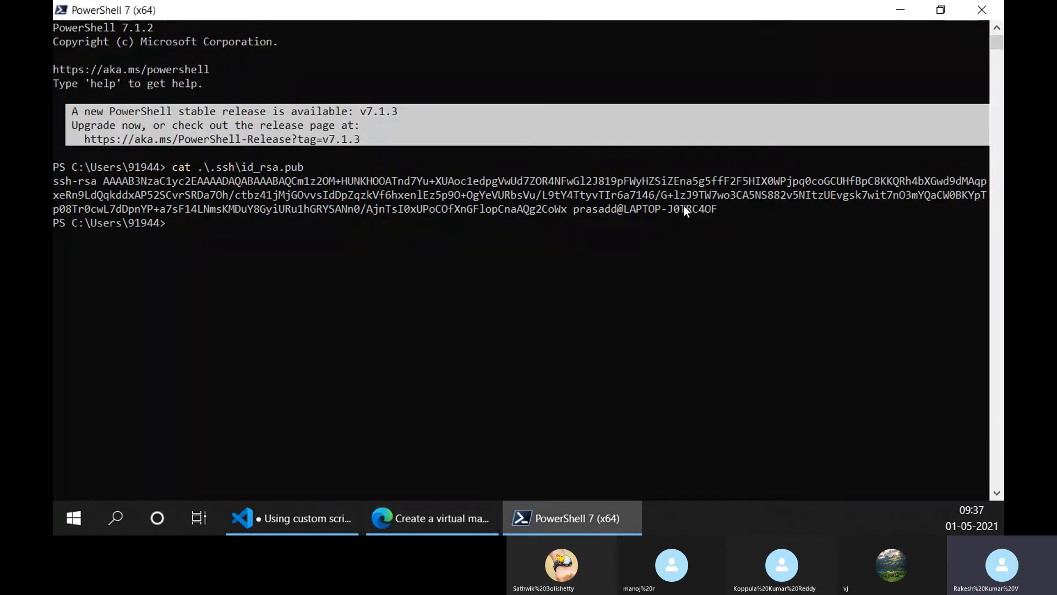
{"action": "left_click_drag", "start_coordinate": [719, 209], "coordinate": [54, 181]}
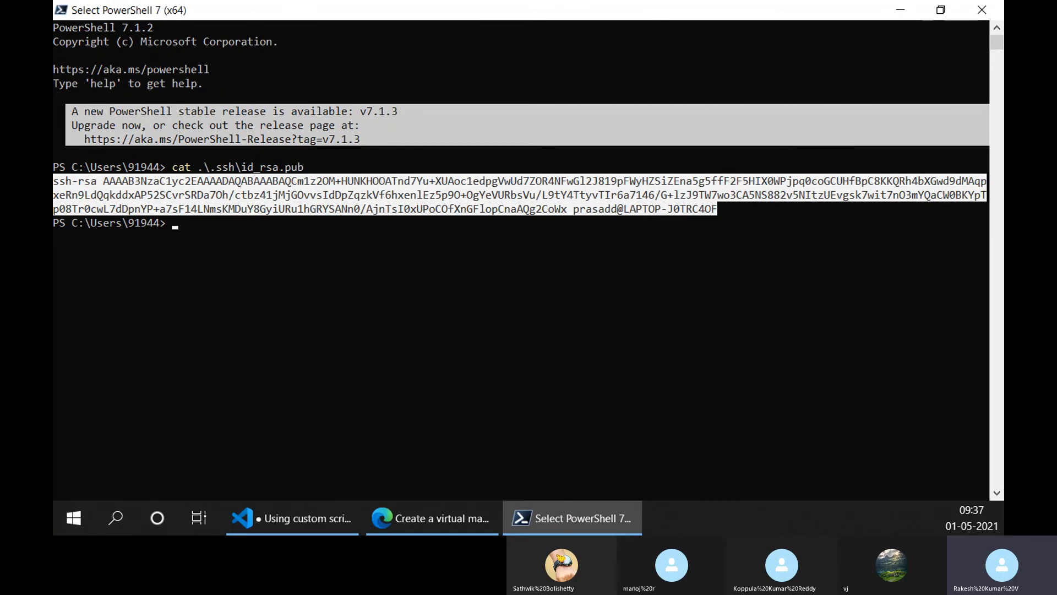
{"action": "key", "text": "ctrl+c"}
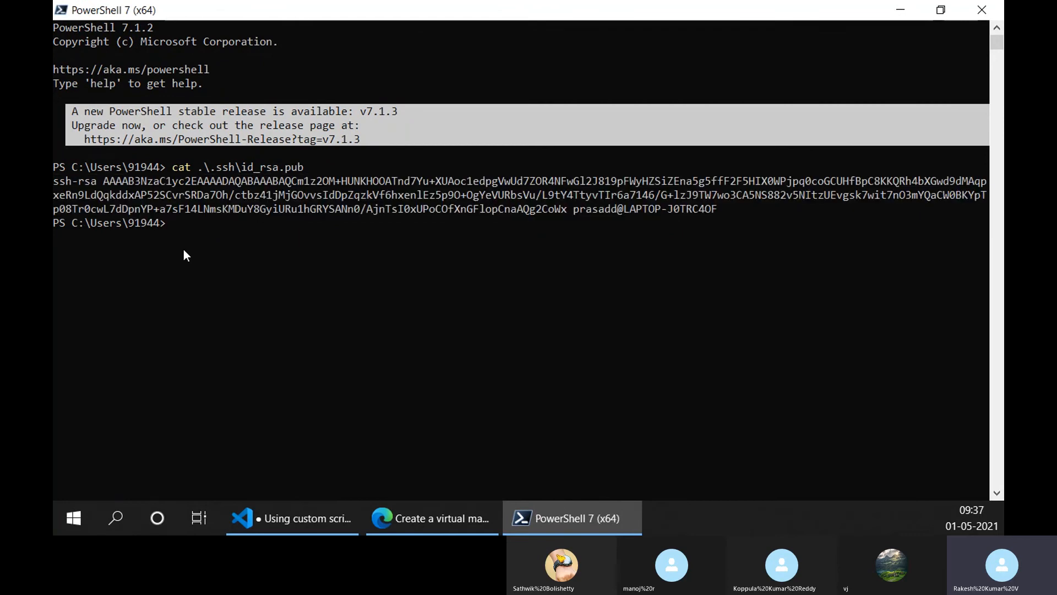
{"action": "left_click", "coordinate": [383, 521]}
{"action": "left_click", "coordinate": [401, 411]}
{"action": "key", "text": "ctrl+v"}
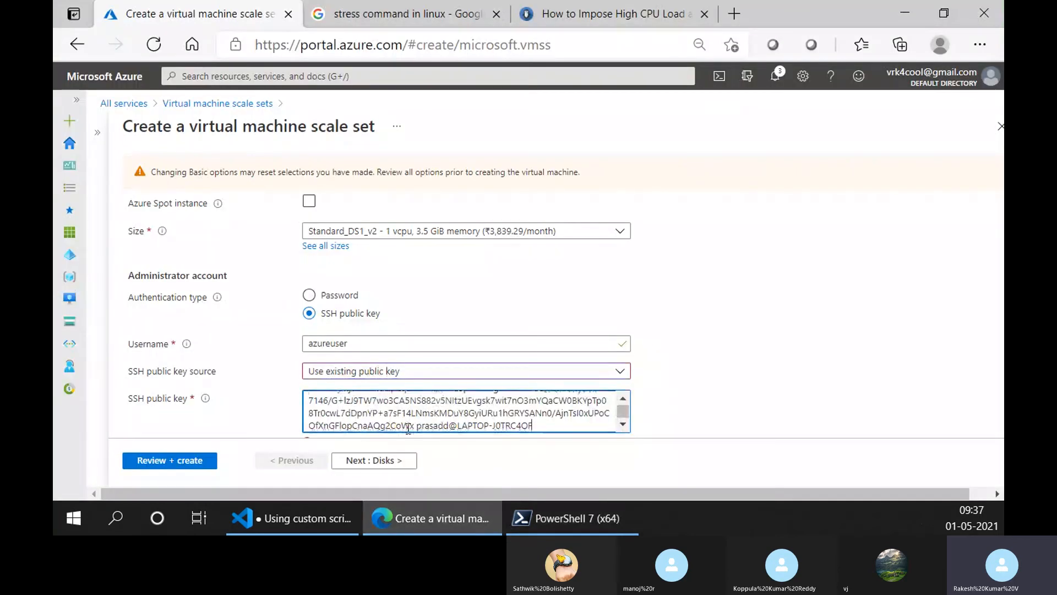
- Edit the default network interface in the Networking settings to allow selected public inbound ports and enable its public IP address
{"action": "left_click", "coordinate": [372, 462]}
{"action": "left_click", "coordinate": [373, 463]}
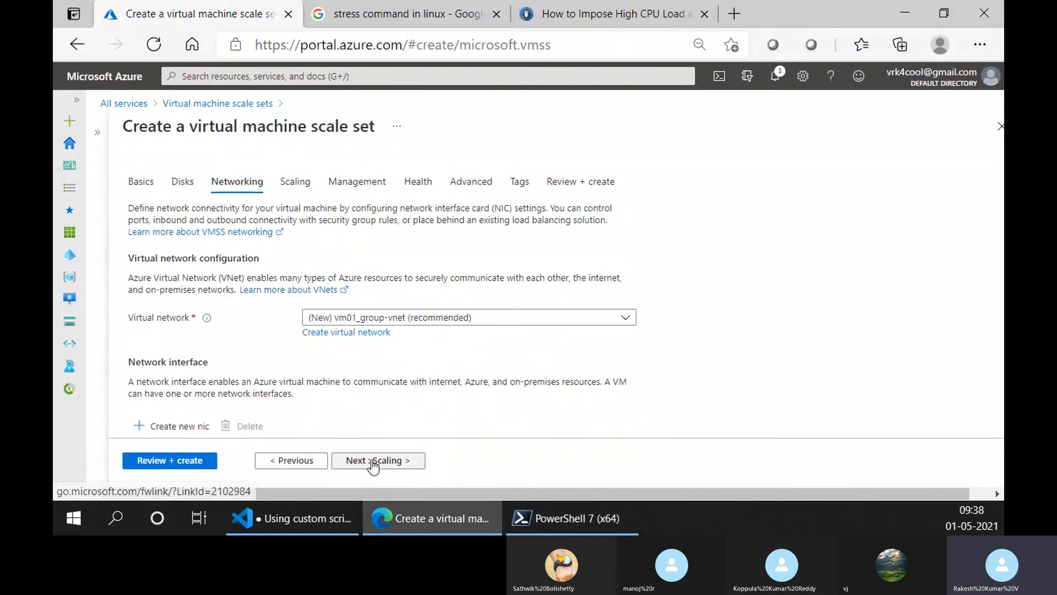
{"action": "scroll", "coordinate": [402, 385], "scroll_direction": "down", "scroll_amount": 3}
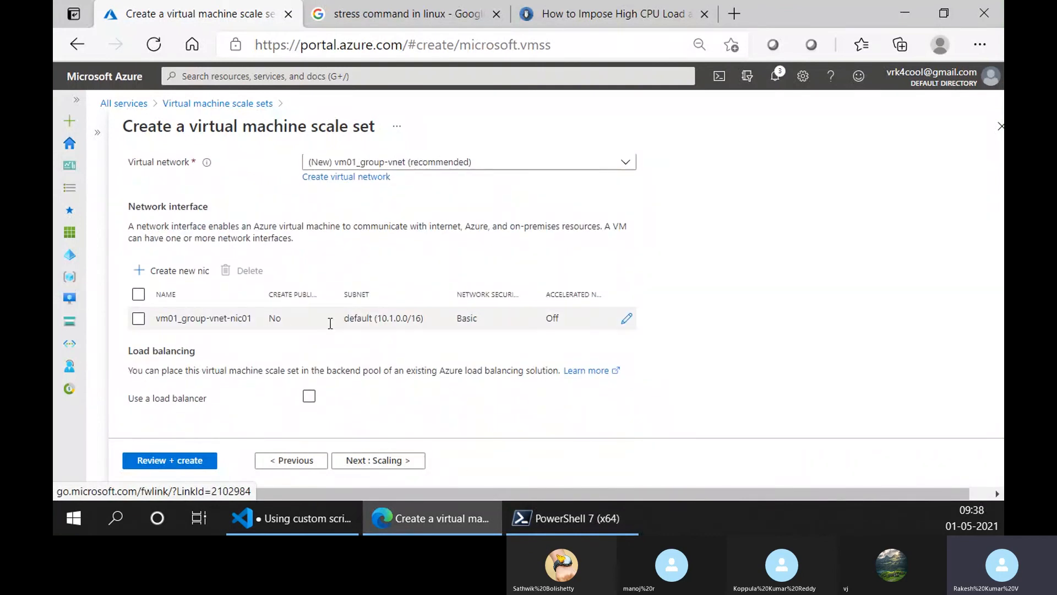
{"action": "left_click", "coordinate": [139, 318]}
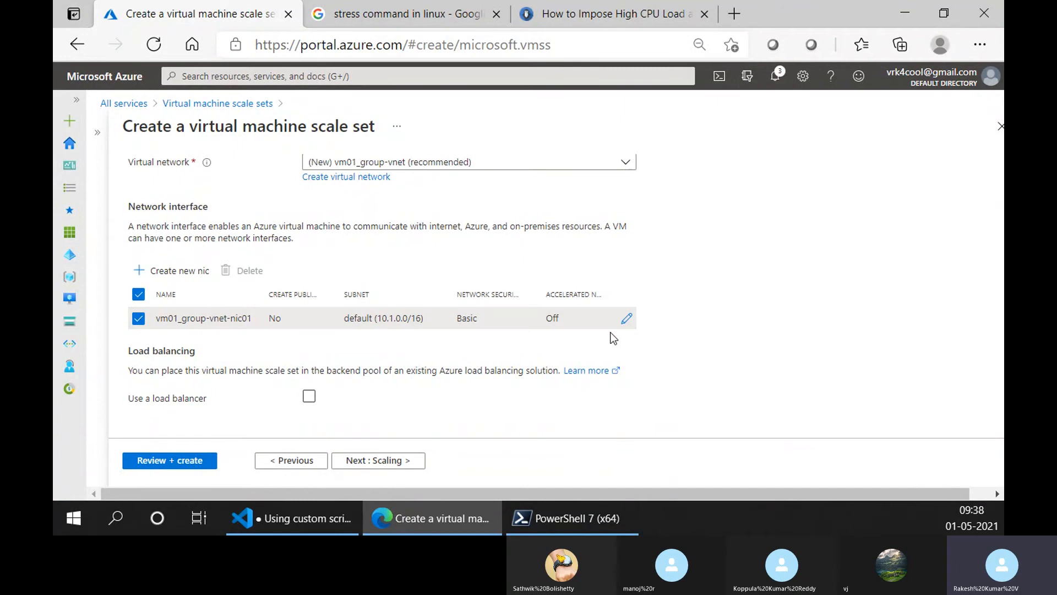
{"action": "left_click", "coordinate": [627, 318]}
{"action": "scroll", "coordinate": [197, 385], "scroll_direction": "down", "scroll_amount": 3}
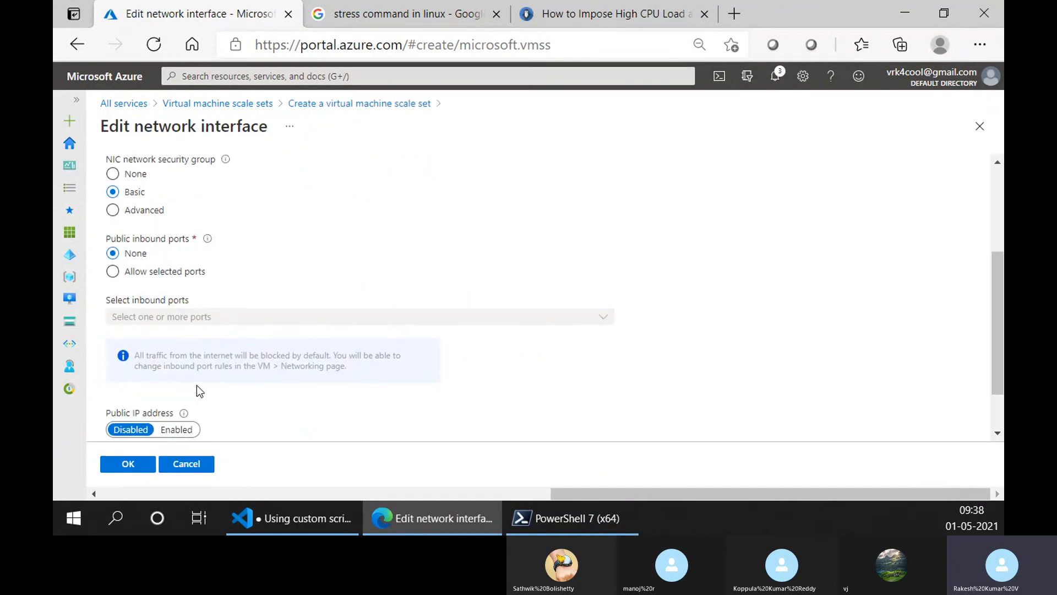
{"action": "left_click", "coordinate": [175, 270]}
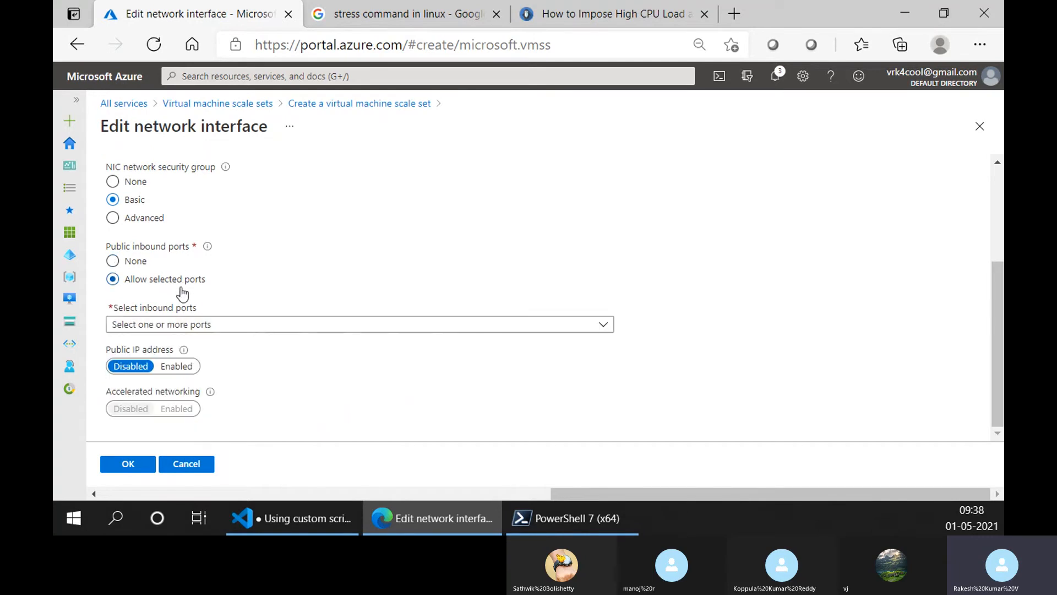
{"action": "left_click", "coordinate": [177, 366]}
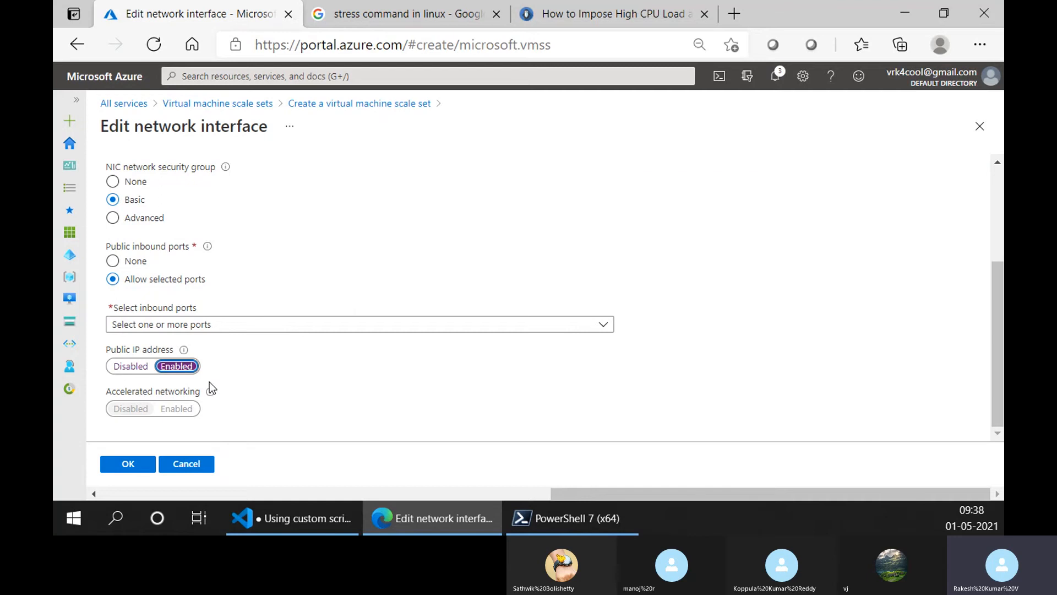
- Abandon the new scale set, discard its unsaved settings and return to the list of virtual machine scale sets
{"action": "scroll", "coordinate": [210, 381], "scroll_direction": "up", "scroll_amount": 3}
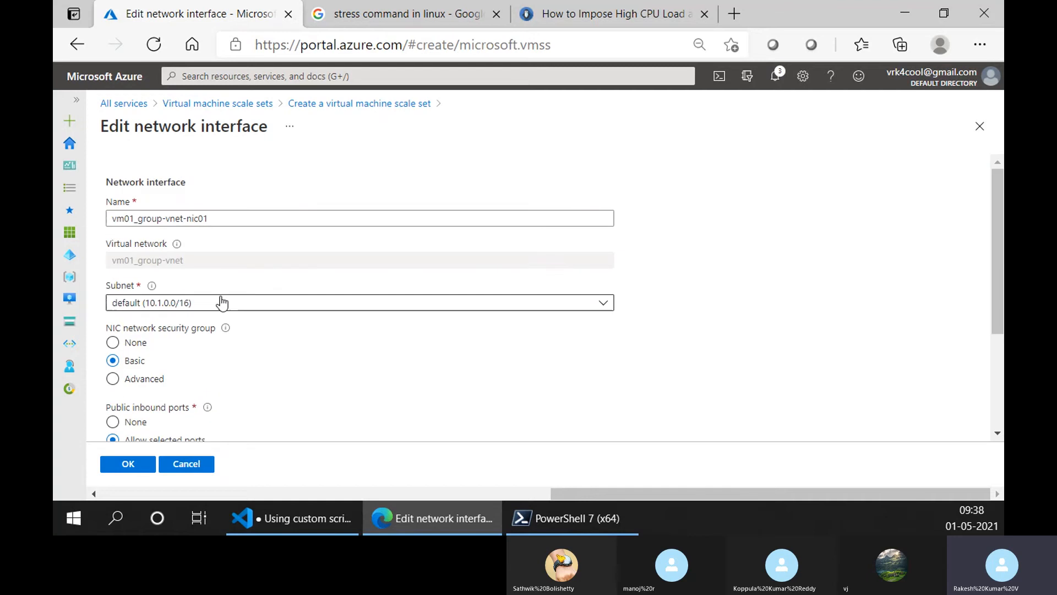
{"action": "left_click", "coordinate": [246, 108]}
{"action": "left_click", "coordinate": [595, 140]}
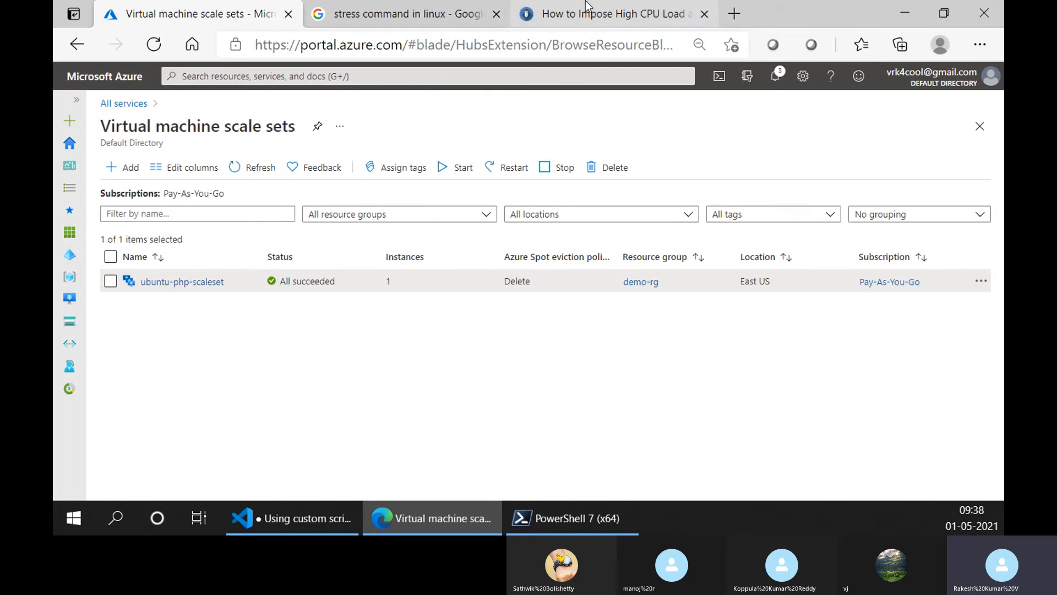
- Switch to the TecMint article and look through its further stress examples, including the "sudo stress --vm 1 --timeout 60s" memory test
{"action": "left_click", "coordinate": [577, 15]}
{"action": "scroll", "coordinate": [336, 297], "scroll_direction": "down", "scroll_amount": 6}
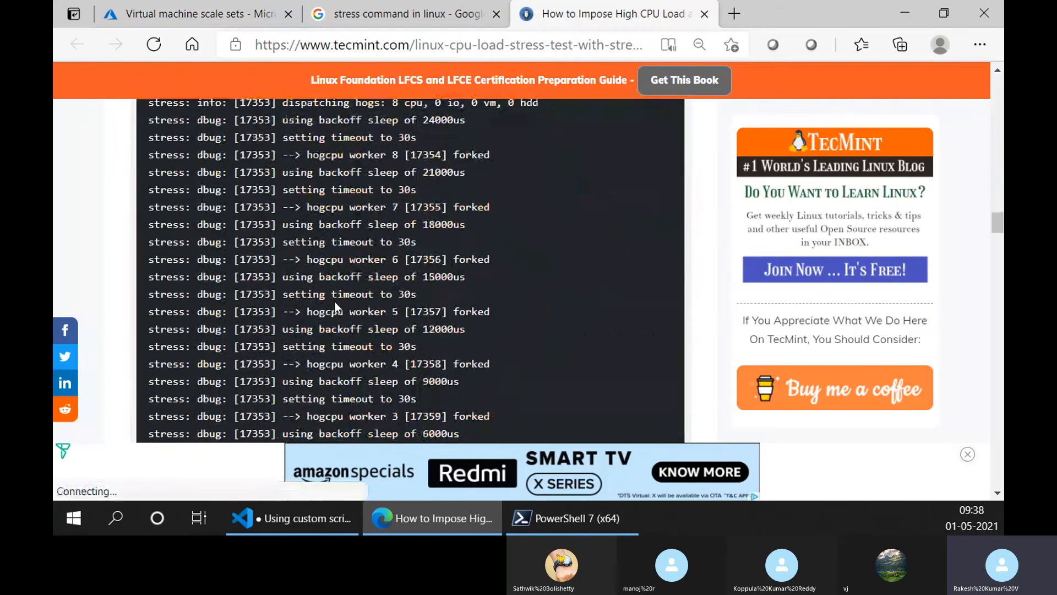
{"action": "scroll", "coordinate": [335, 301], "scroll_direction": "down", "scroll_amount": 5}
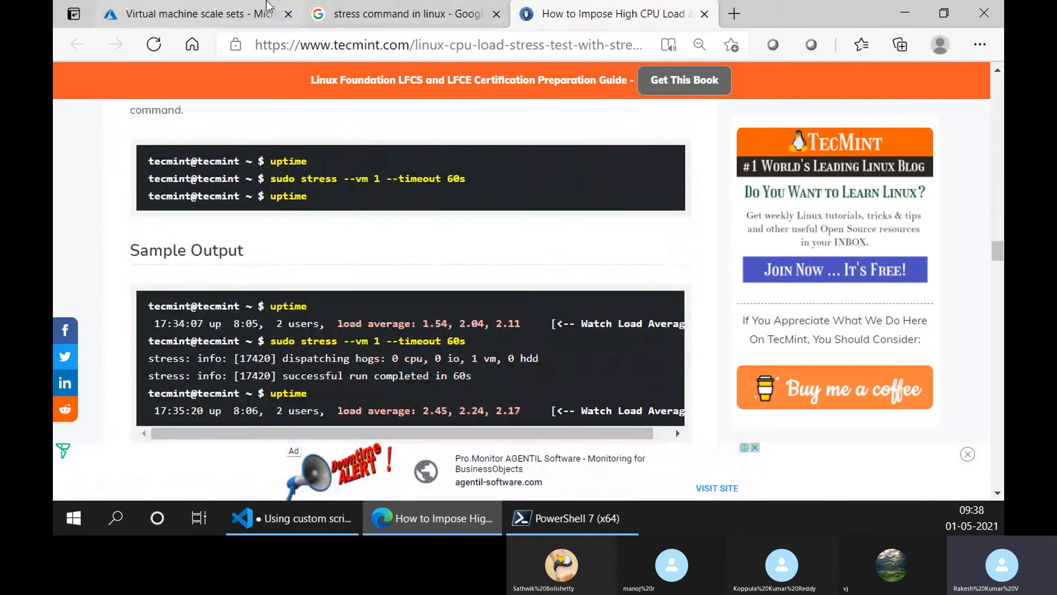
- Switch back to the Azure portal, open ubuntu-php-scaleset and list its instances
{"action": "left_click", "coordinate": [259, 15]}
{"action": "left_click", "coordinate": [182, 282]}
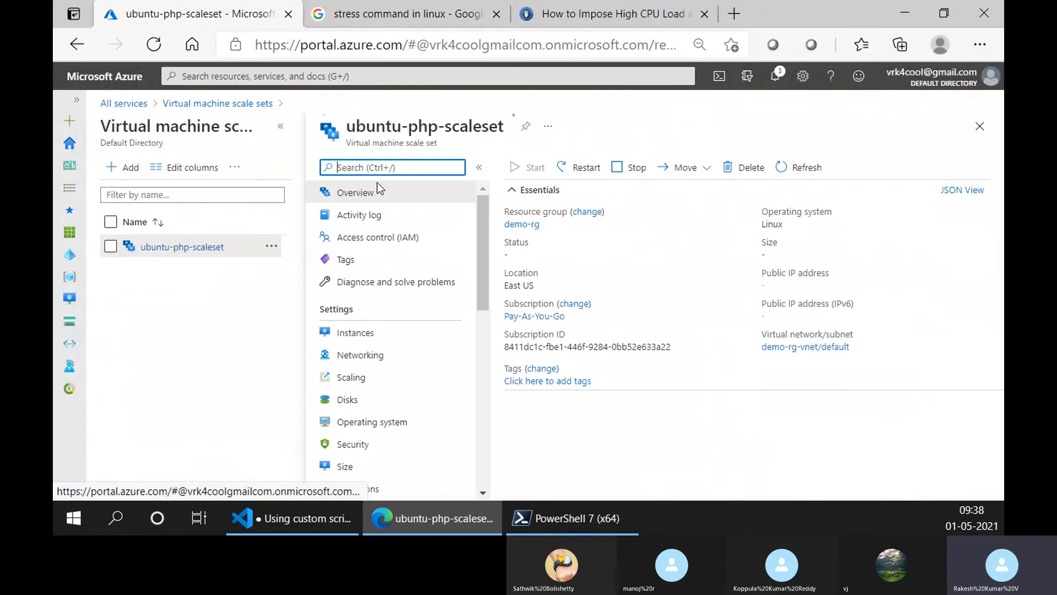
{"action": "left_click", "coordinate": [281, 130]}
{"action": "left_click", "coordinate": [197, 334]}
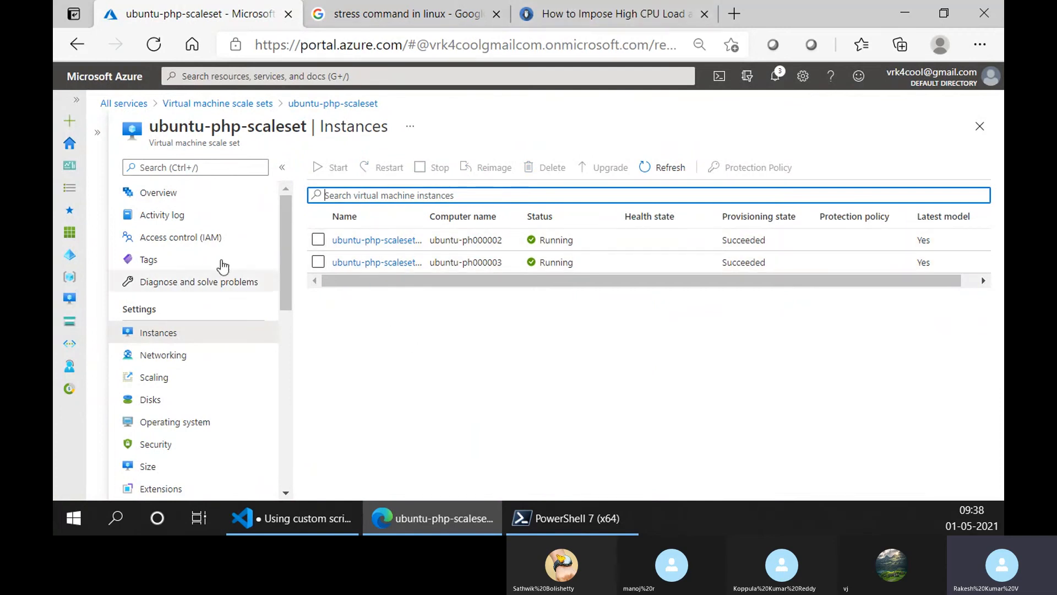
- Check the average CPU and total network monitoring charts in the scale set's overview
{"action": "left_click", "coordinate": [197, 195]}
{"action": "scroll", "coordinate": [372, 243], "scroll_direction": "down", "scroll_amount": 3}
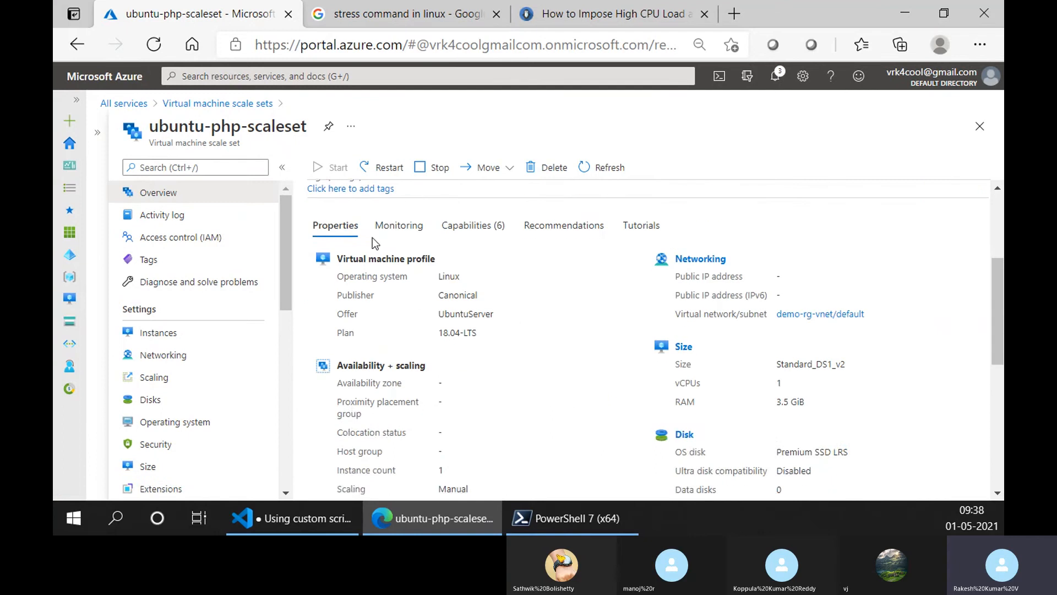
{"action": "left_click", "coordinate": [400, 225]}
{"action": "scroll", "coordinate": [478, 357], "scroll_direction": "down", "scroll_amount": 4}
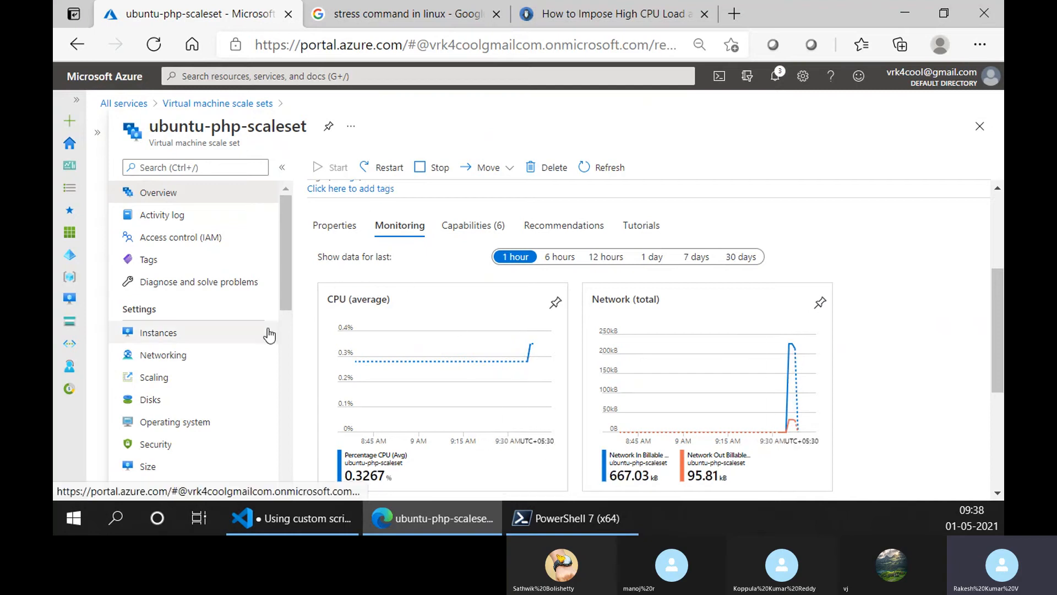
- Recheck the instance list and view the Azure Spot and overprovisioning options in the scale set's Configuration settings
{"action": "left_click", "coordinate": [202, 334]}
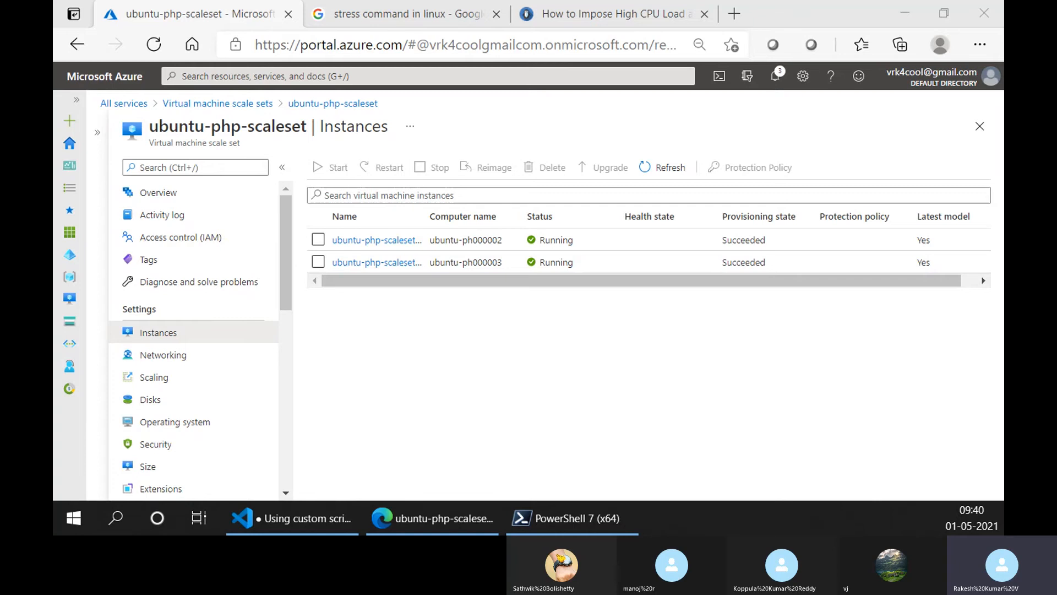
{"action": "scroll", "coordinate": [215, 345], "scroll_direction": "down", "scroll_amount": 2}
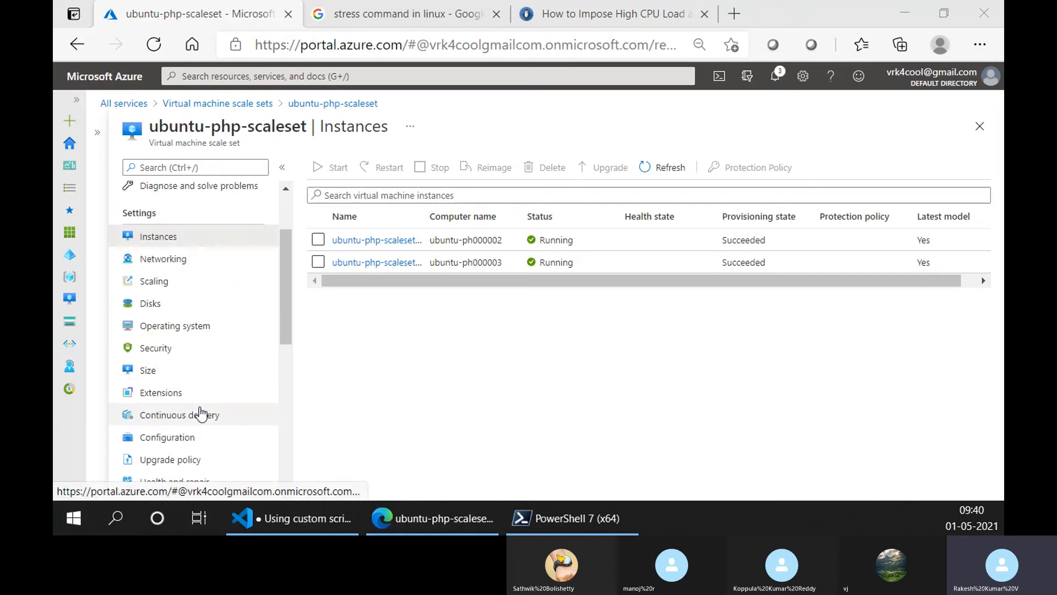
{"action": "left_click", "coordinate": [193, 436]}
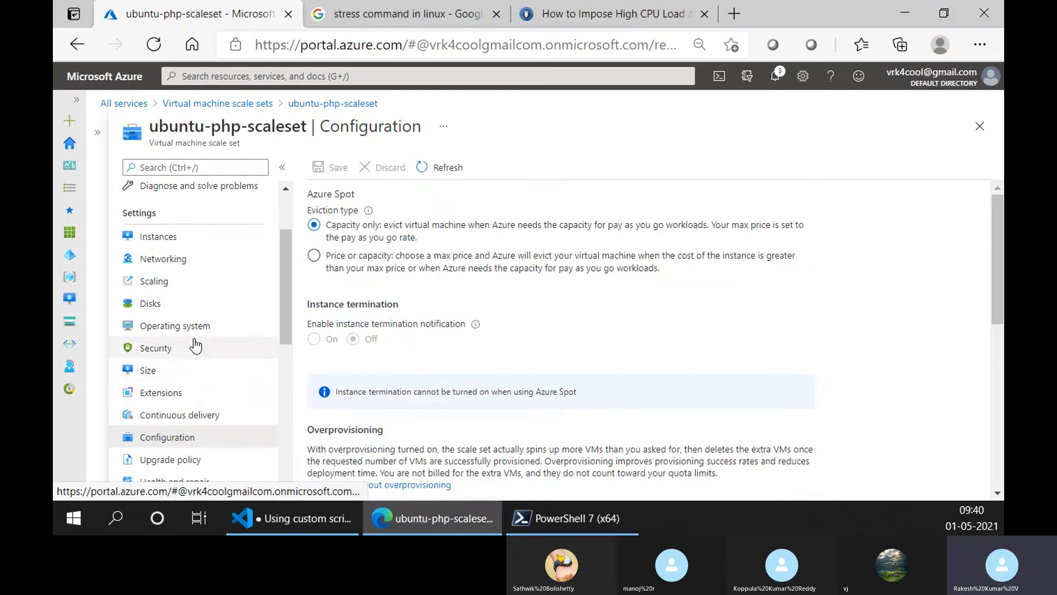
- Review the custom autoscale rules, instance limits and scale-in policy in the scale set's Scaling settings
{"action": "left_click", "coordinate": [198, 283]}
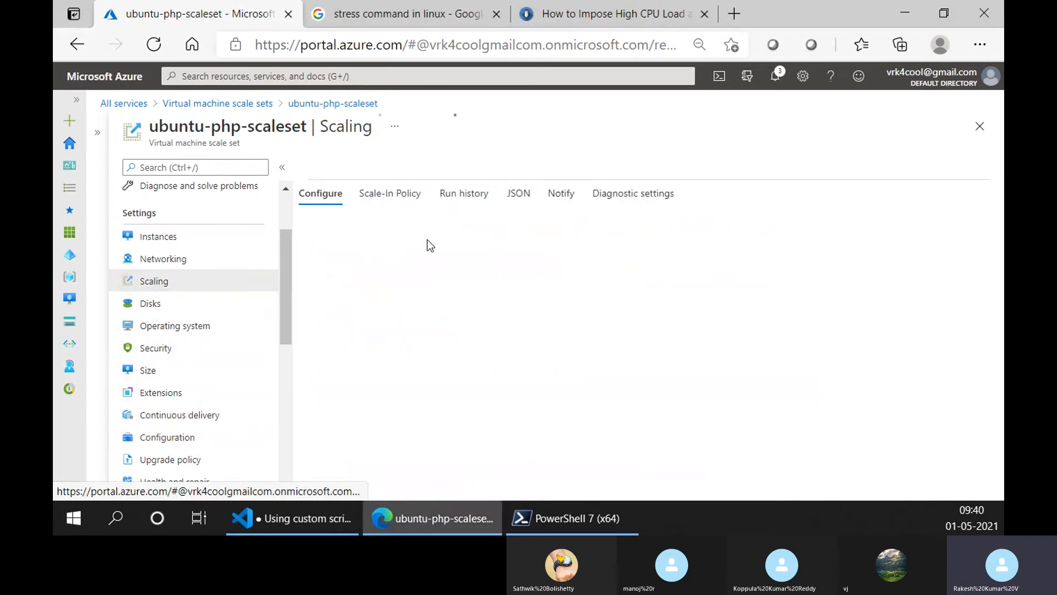
{"action": "left_click", "coordinate": [385, 194]}
{"action": "left_click", "coordinate": [333, 198]}
{"action": "scroll", "coordinate": [483, 347], "scroll_direction": "down", "scroll_amount": 5}
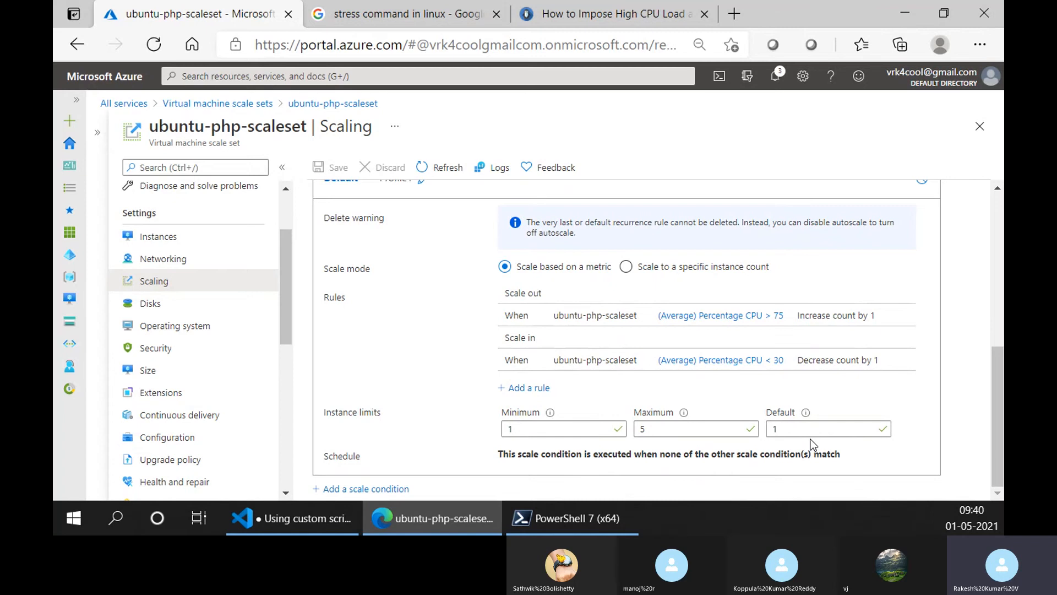
{"action": "mouse_move", "coordinate": [810, 420]}
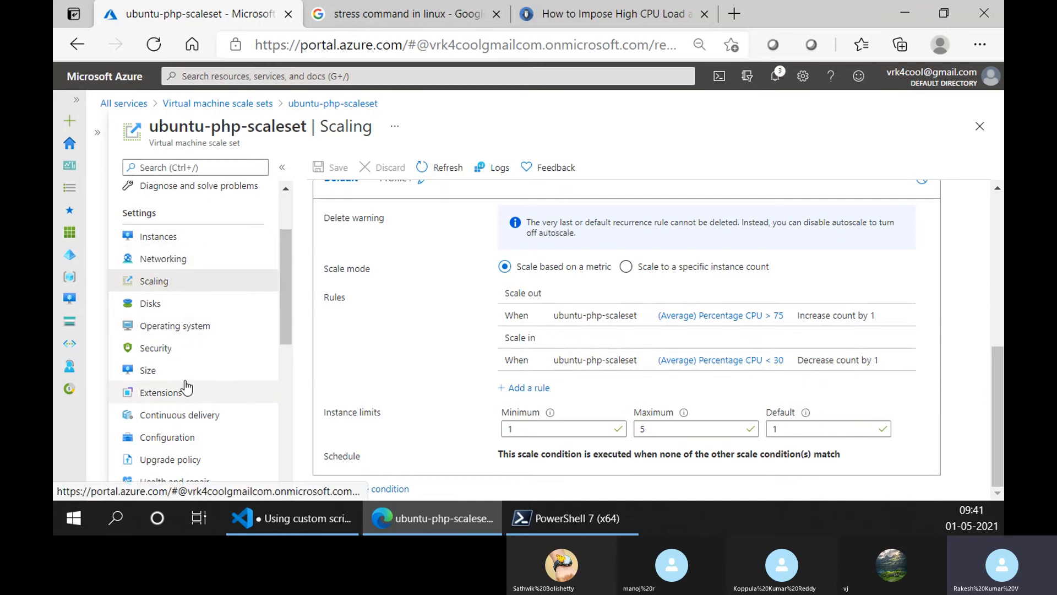
{"action": "left_click", "coordinate": [154, 281]}
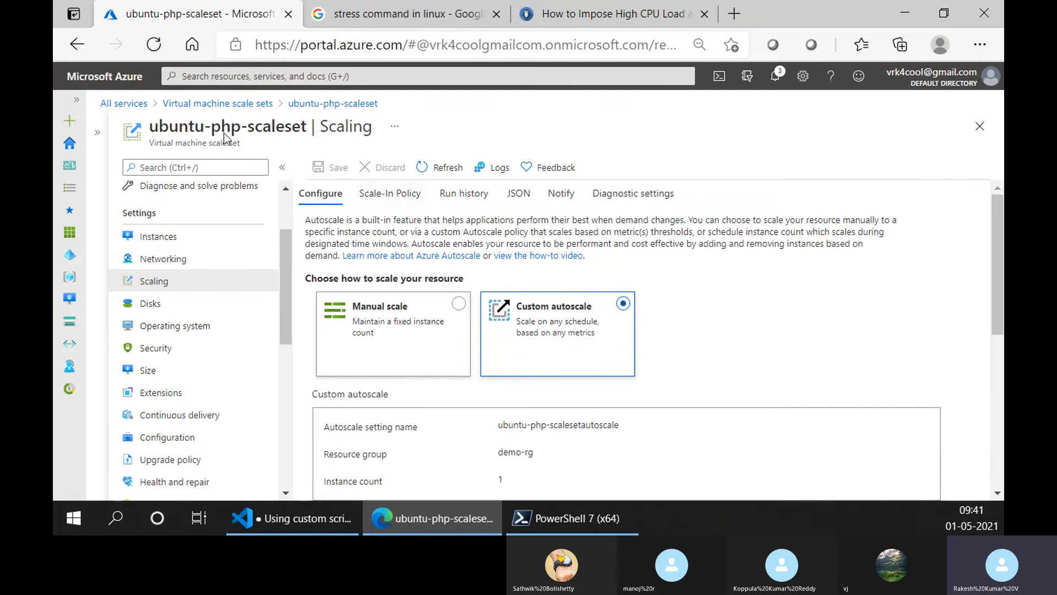
{"action": "left_click", "coordinate": [405, 194]}
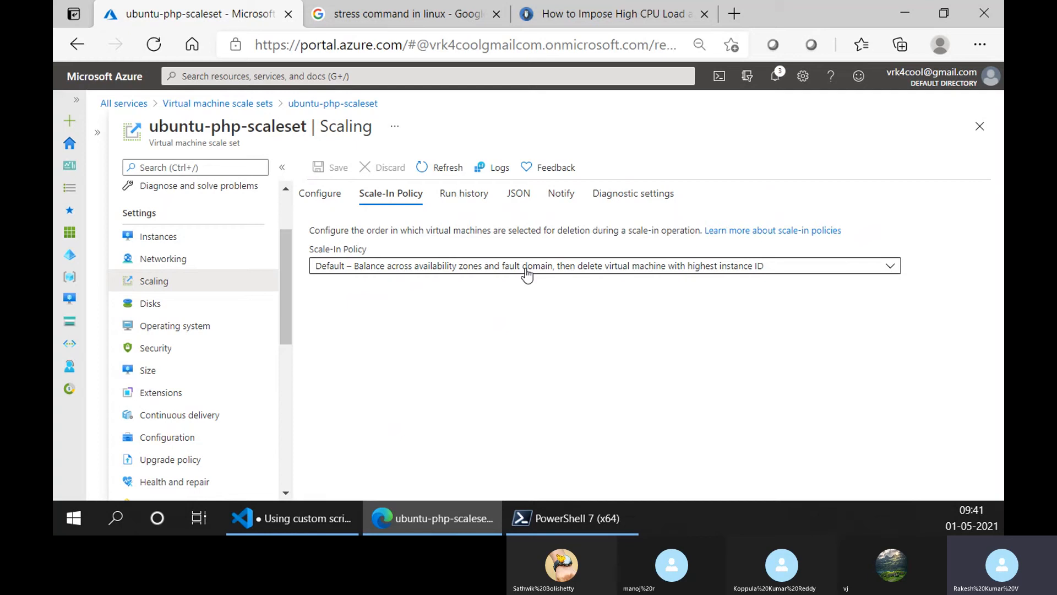
- Return to the virtual machine scale sets list and reopen ubuntu-php-scaleset's overview with the list collapsed
{"action": "scroll", "coordinate": [220, 363], "scroll_direction": "down", "scroll_amount": 3}
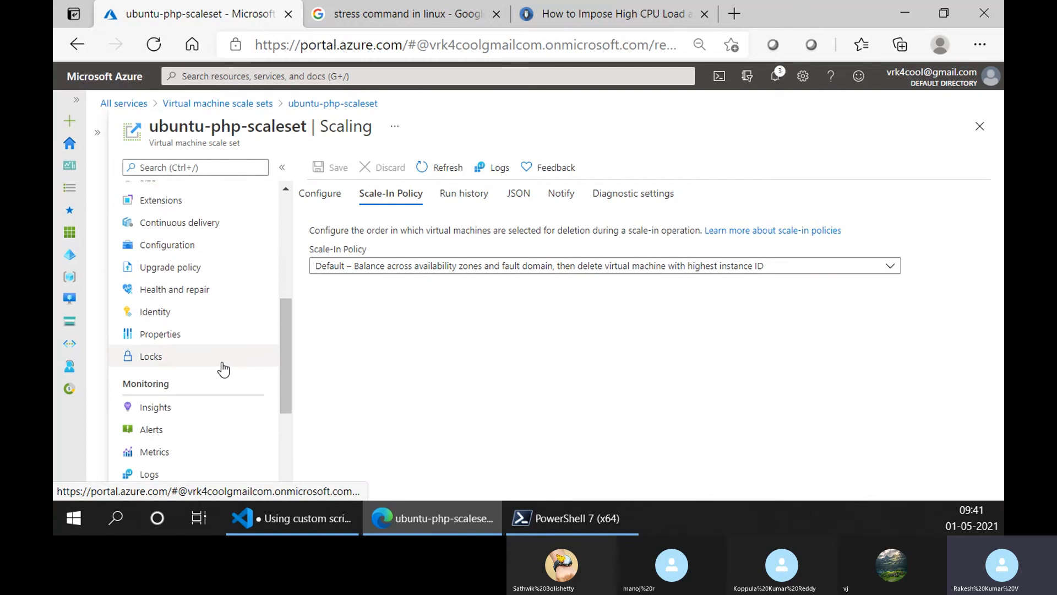
{"action": "scroll", "coordinate": [223, 369], "scroll_direction": "down", "scroll_amount": 4}
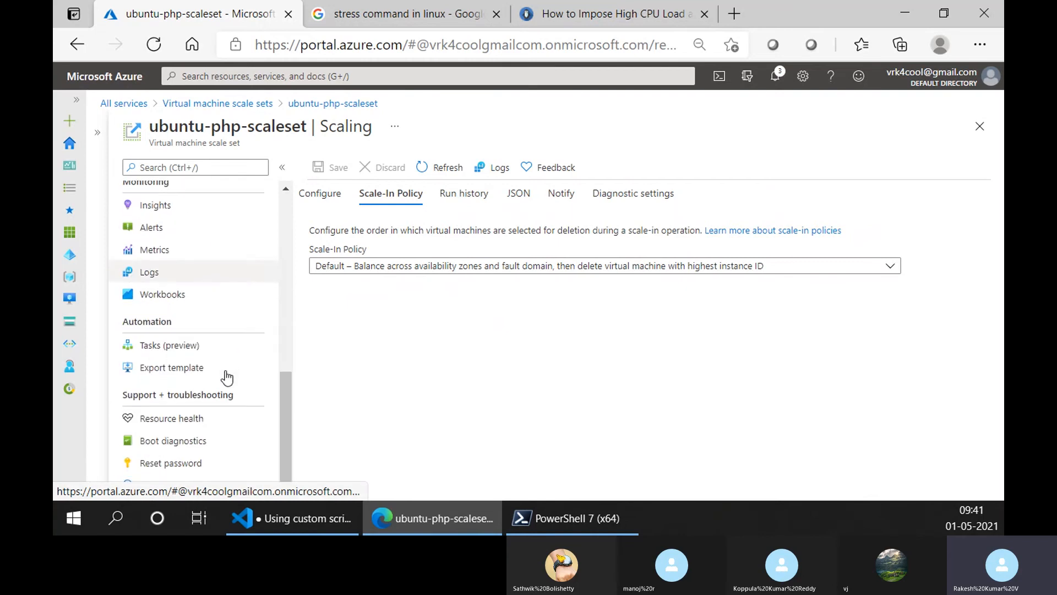
{"action": "scroll", "coordinate": [226, 378], "scroll_direction": "up", "scroll_amount": 4}
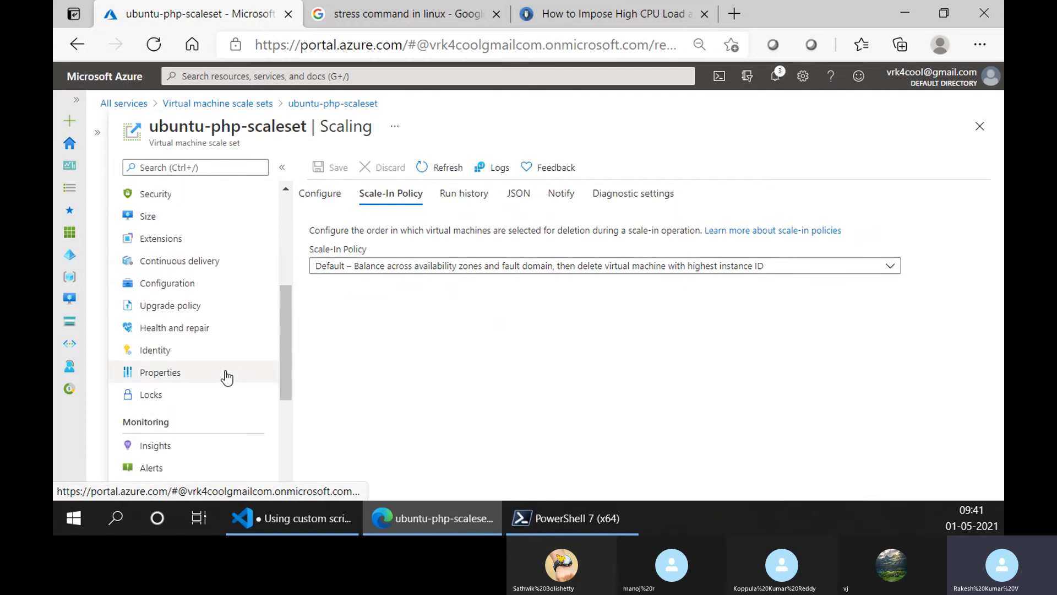
{"action": "scroll", "coordinate": [225, 375], "scroll_direction": "up", "scroll_amount": 4}
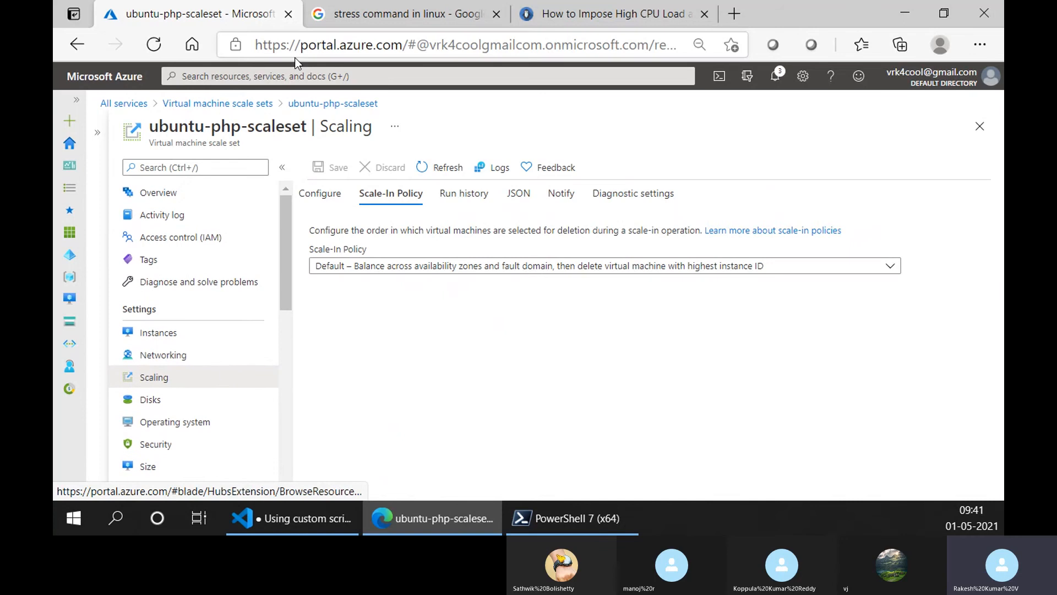
{"action": "left_click", "coordinate": [293, 104]}
{"action": "left_click", "coordinate": [264, 105]}
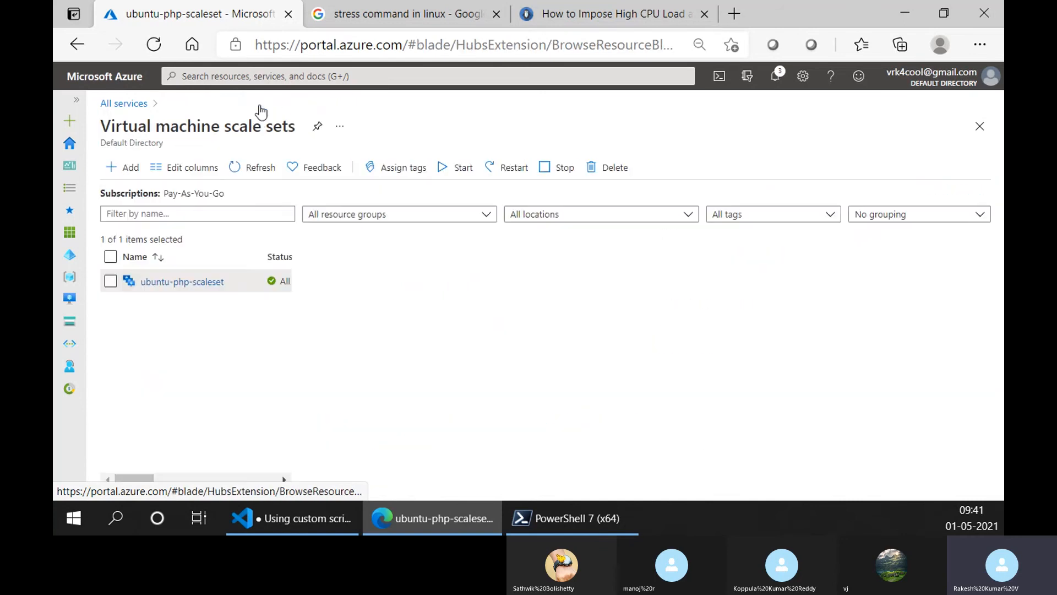
{"action": "left_click", "coordinate": [182, 281]}
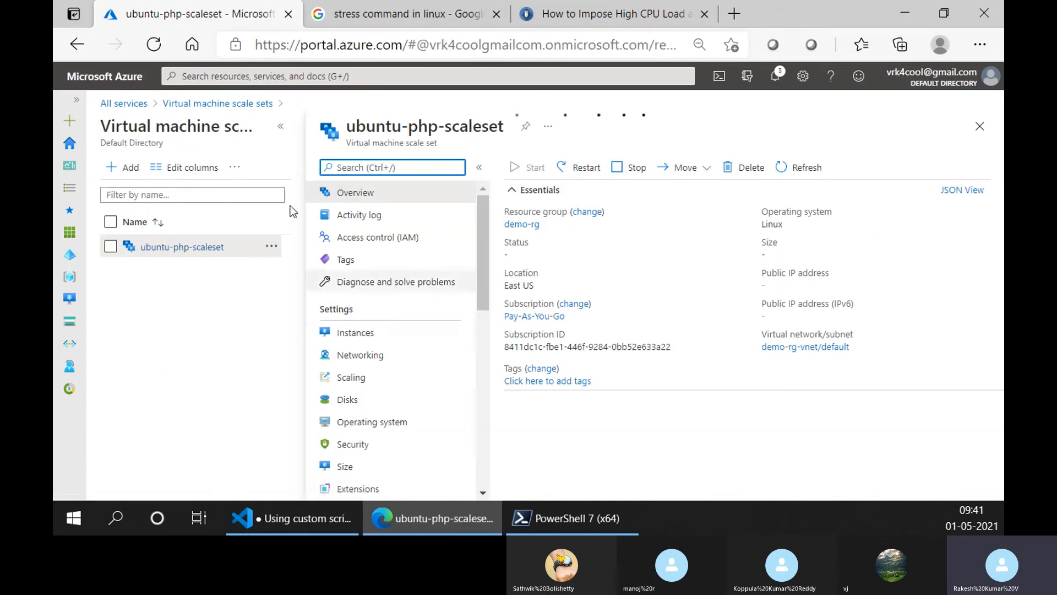
{"action": "left_click", "coordinate": [281, 126]}
- Look through the scale set's Settings, Monitoring, Automation and Support + troubleshooting options for backup or site replication features
{"action": "scroll", "coordinate": [227, 378], "scroll_direction": "down", "scroll_amount": 4}
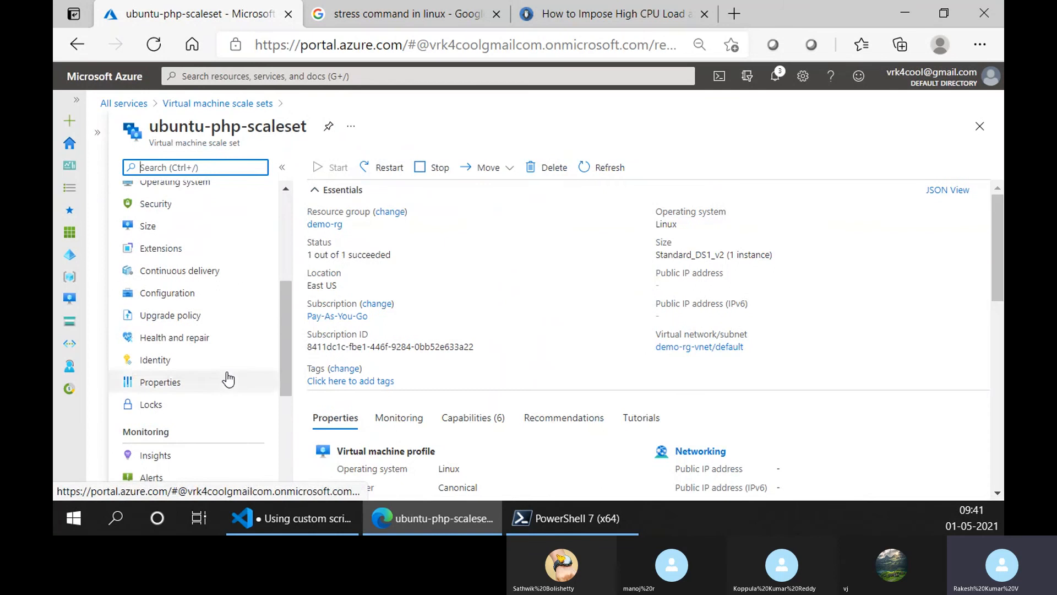
{"action": "scroll", "coordinate": [228, 379], "scroll_direction": "down", "scroll_amount": 5}
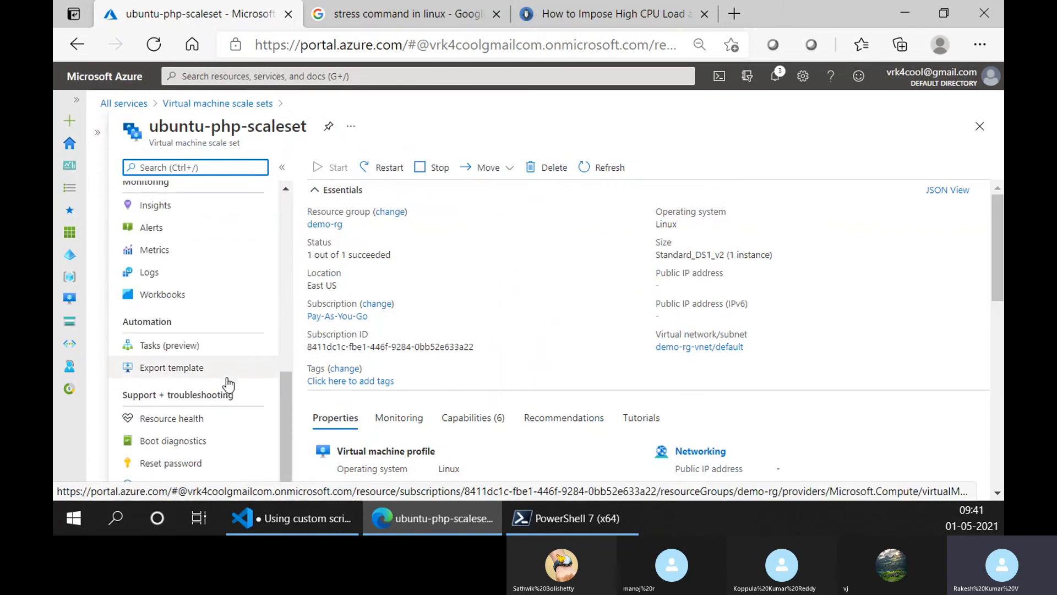
{"action": "scroll", "coordinate": [226, 383], "scroll_direction": "up", "scroll_amount": 5}
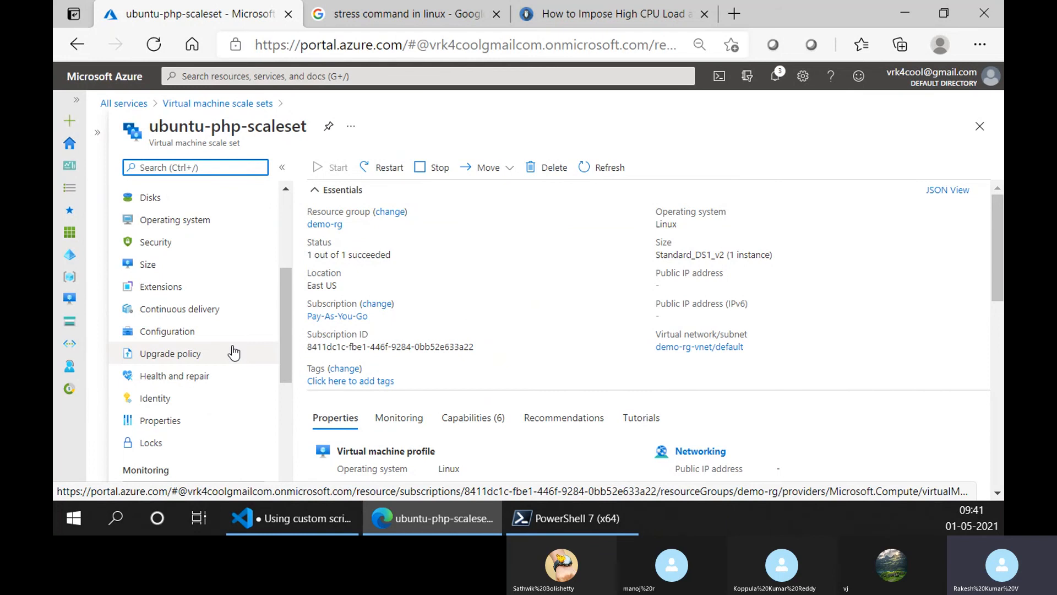
{"action": "scroll", "coordinate": [234, 353], "scroll_direction": "up", "scroll_amount": 1}
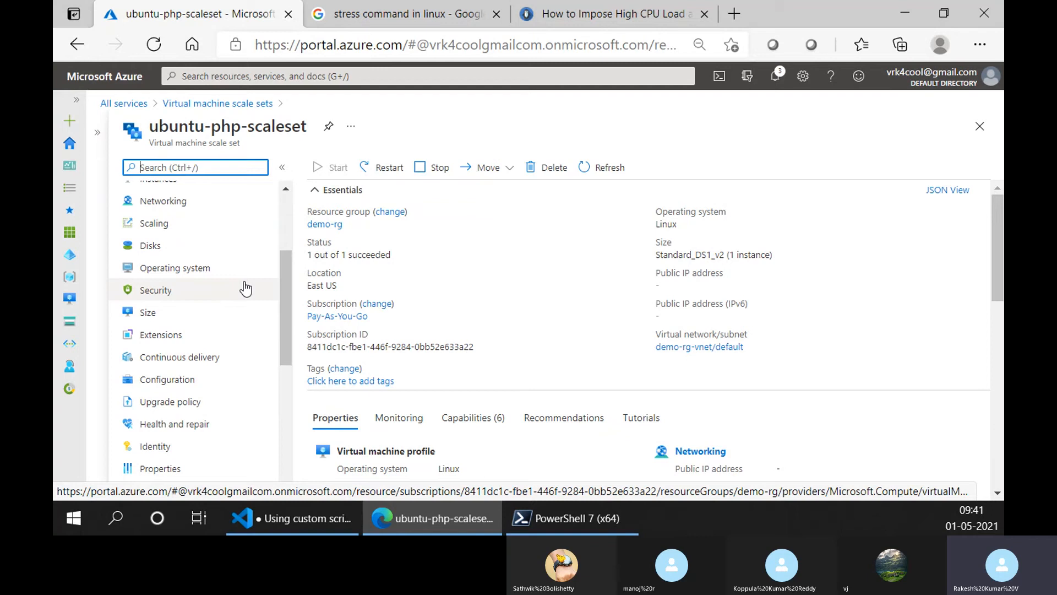
{"action": "scroll", "coordinate": [245, 288], "scroll_direction": "up", "scroll_amount": 3}
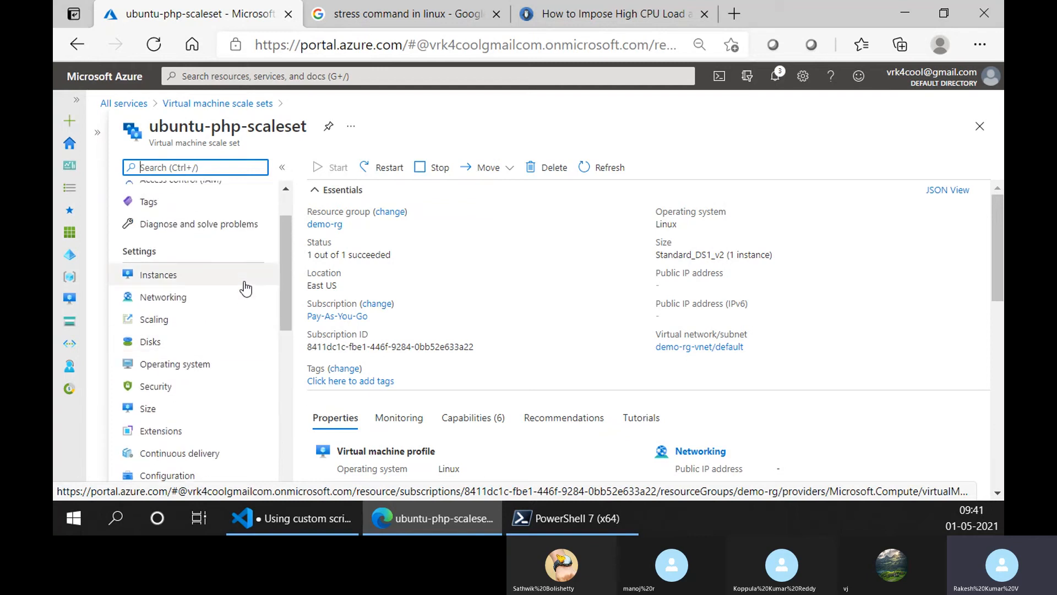
{"action": "scroll", "coordinate": [246, 288], "scroll_direction": "down", "scroll_amount": 10}
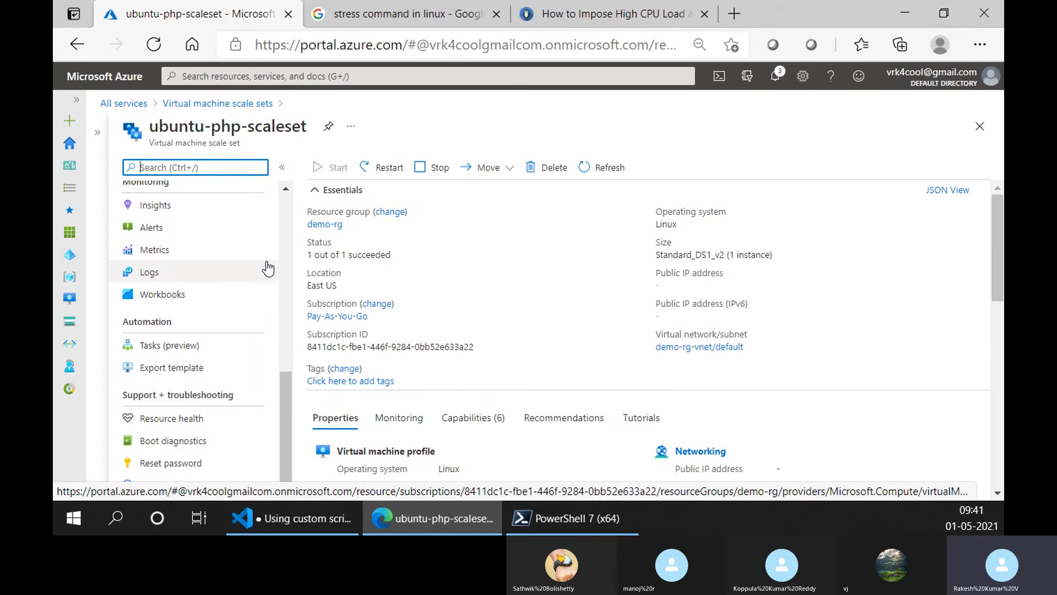
{"action": "scroll", "coordinate": [265, 265], "scroll_direction": "up", "scroll_amount": 6}
{"action": "scroll", "coordinate": [265, 264], "scroll_direction": "up", "scroll_amount": 4}
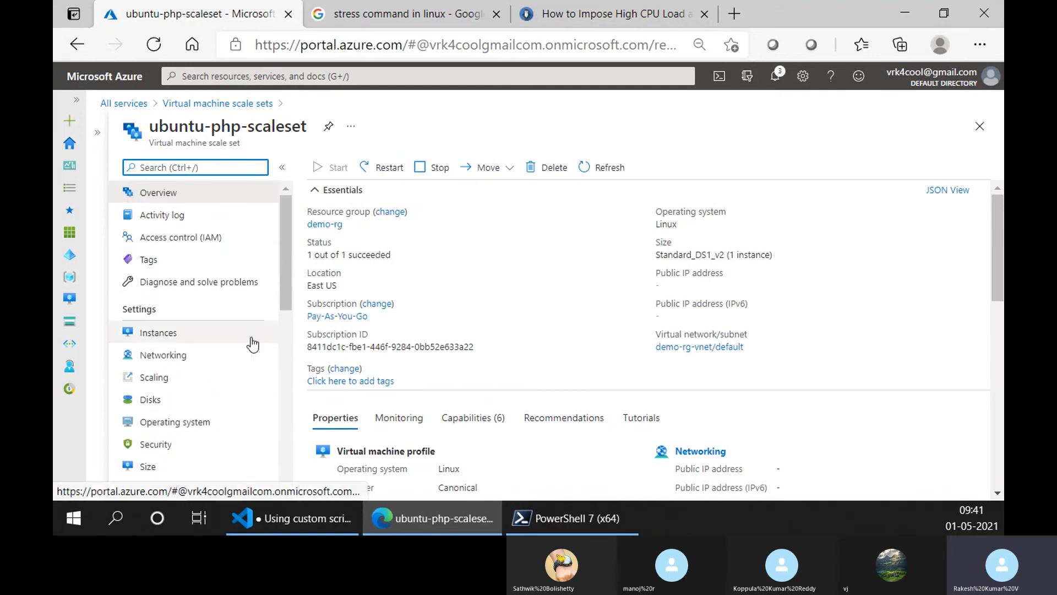
{"action": "scroll", "coordinate": [247, 335], "scroll_direction": "down", "scroll_amount": 3}
{"action": "scroll", "coordinate": [248, 337], "scroll_direction": "down", "scroll_amount": 2}
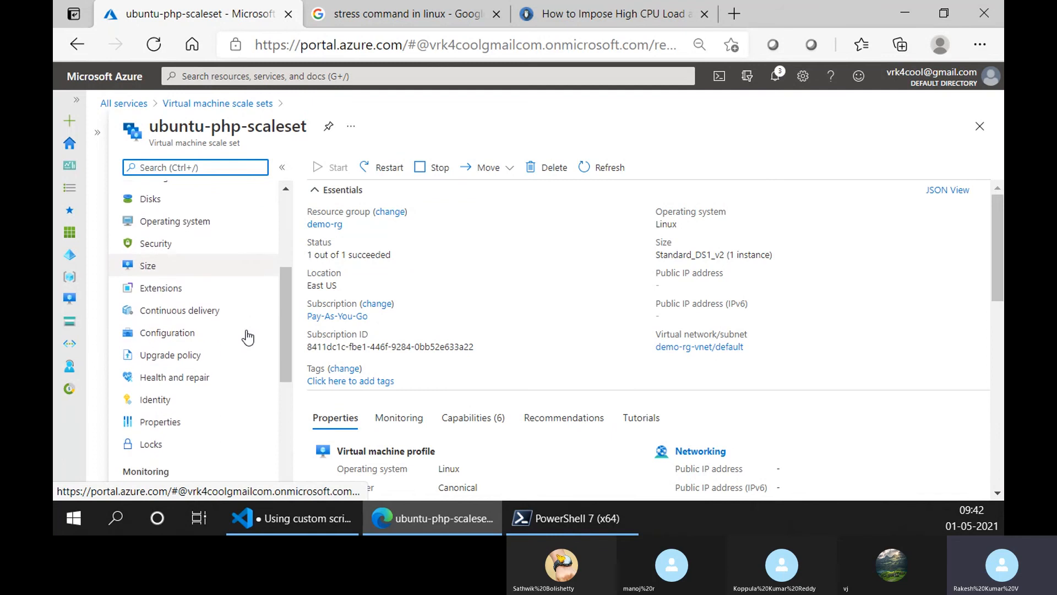
{"action": "scroll", "coordinate": [249, 352], "scroll_direction": "up", "scroll_amount": 4}
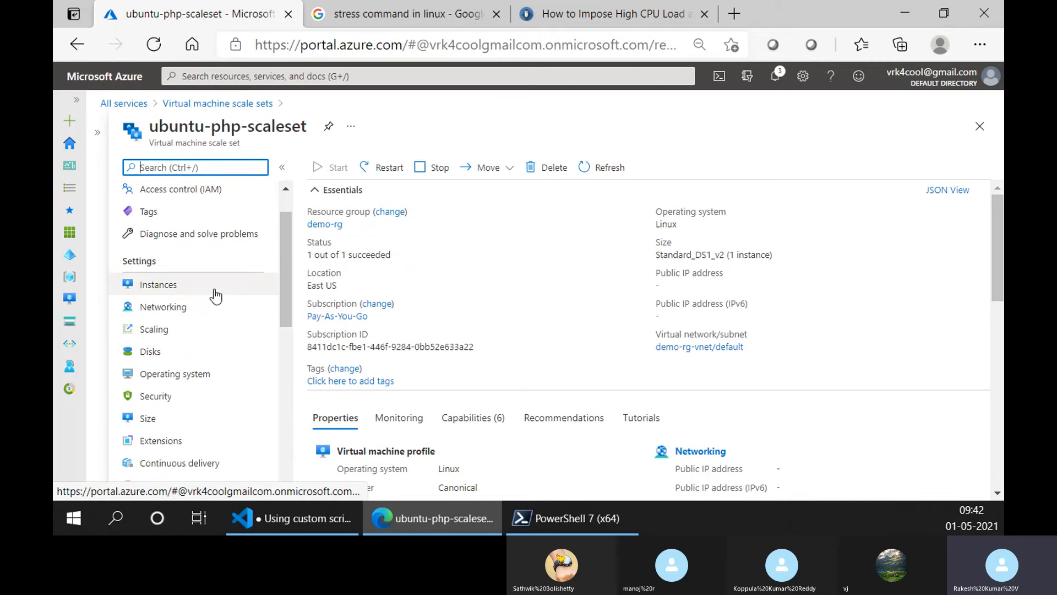
- View the Capabilities and Recommendations sections of the scale set's overview
{"action": "left_click", "coordinate": [445, 422]}
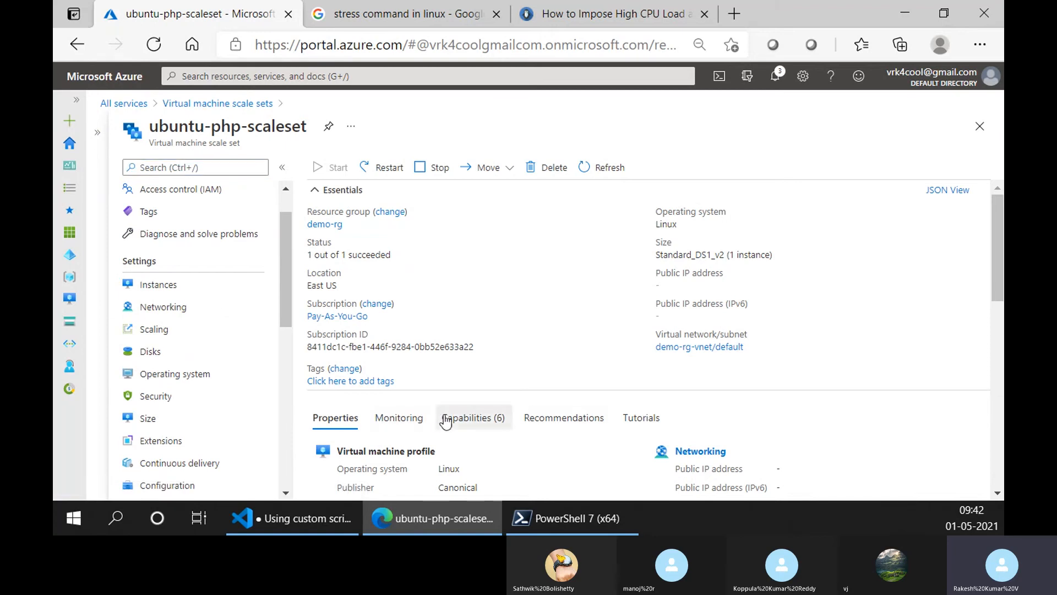
{"action": "scroll", "coordinate": [493, 385], "scroll_direction": "down", "scroll_amount": 3}
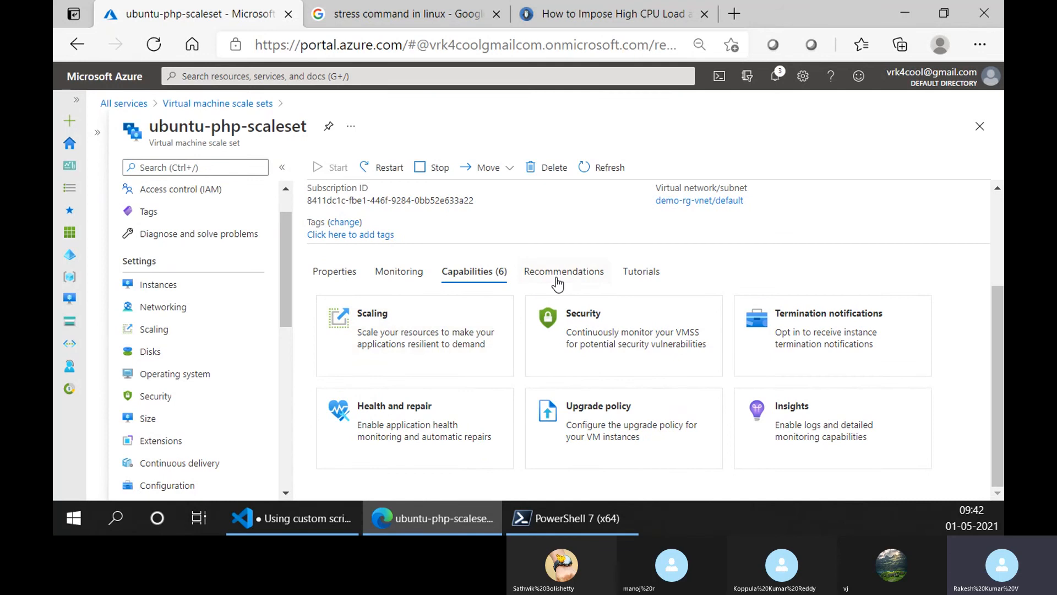
{"action": "left_click", "coordinate": [558, 284]}
{"action": "left_click", "coordinate": [473, 303]}
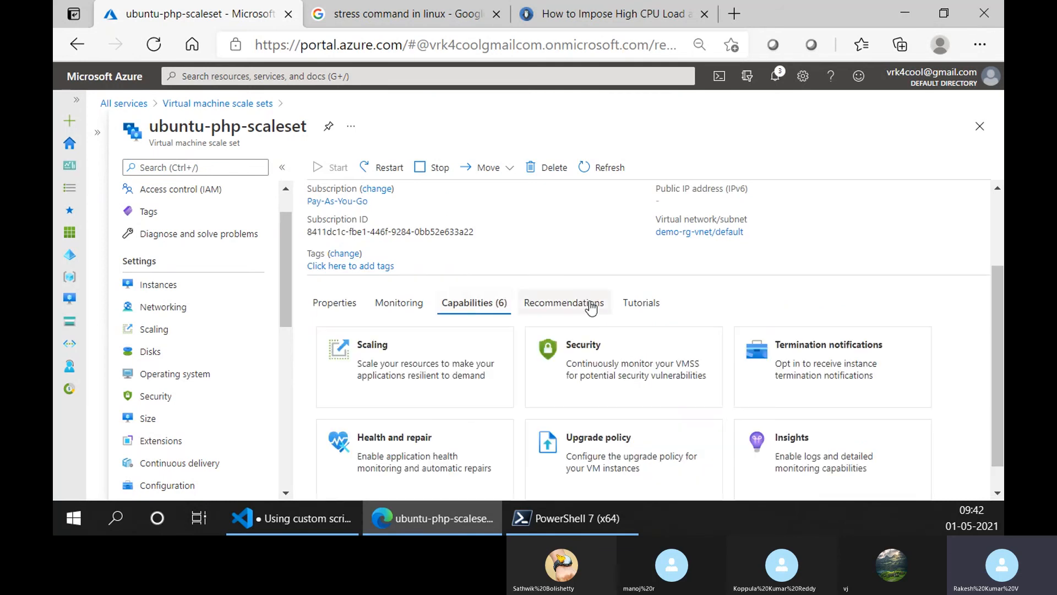
- Look through the training module and video tutorials offered in the scale set's overview
{"action": "left_click", "coordinate": [634, 303]}
{"action": "scroll", "coordinate": [392, 372], "scroll_direction": "down", "scroll_amount": 5}
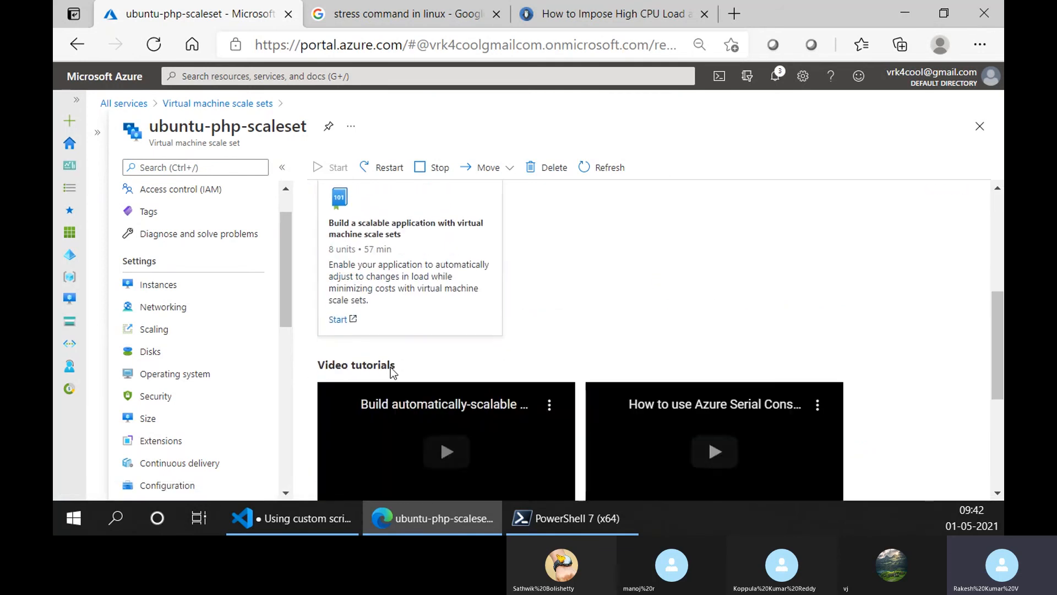
{"action": "scroll", "coordinate": [392, 369], "scroll_direction": "down", "scroll_amount": 3}
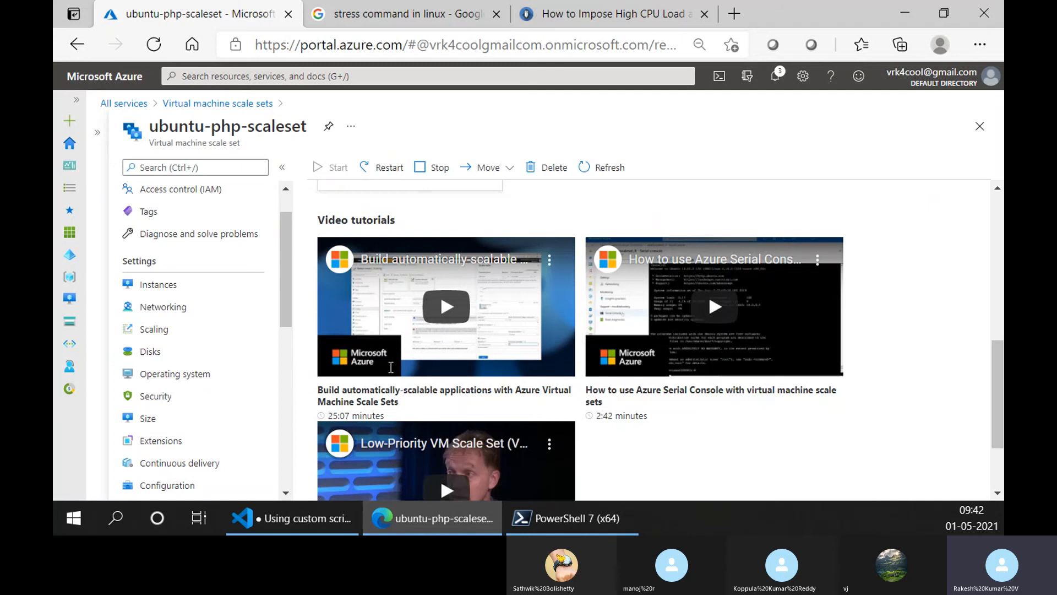
{"action": "scroll", "coordinate": [391, 367], "scroll_direction": "down", "scroll_amount": 2}
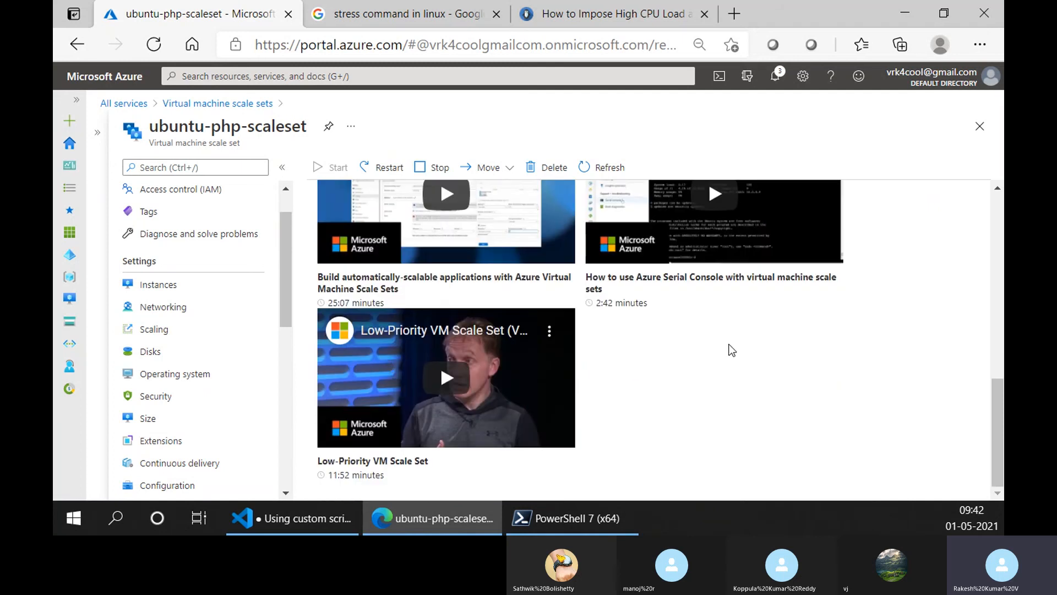
{"action": "scroll", "coordinate": [729, 352], "scroll_direction": "up", "scroll_amount": 3}
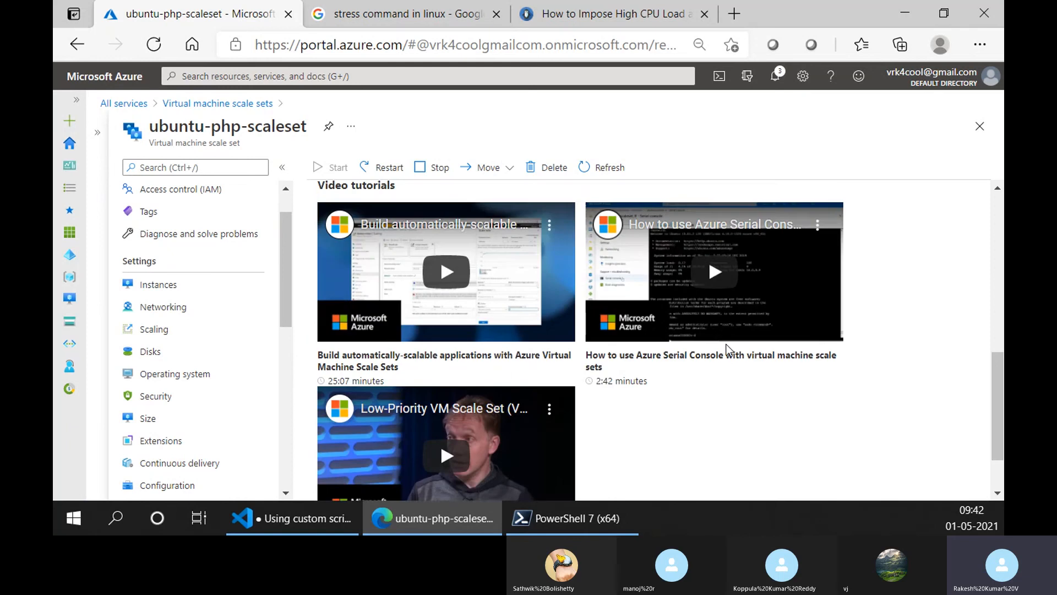
{"action": "scroll", "coordinate": [727, 352], "scroll_direction": "down", "scroll_amount": 2}
{"action": "scroll", "coordinate": [725, 353], "scroll_direction": "down", "scroll_amount": 1}
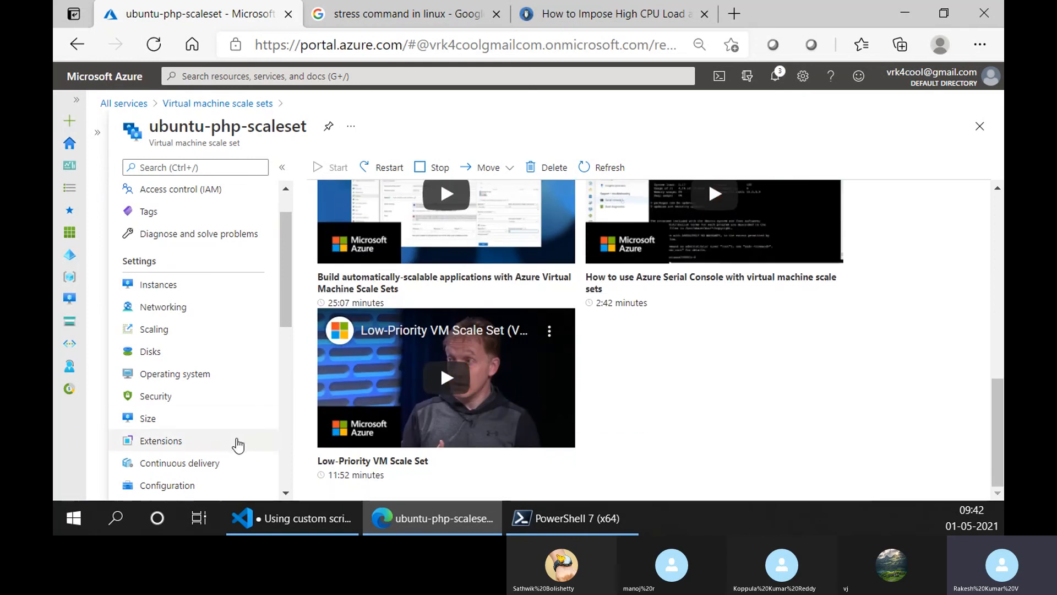
- Recheck the scale set's management options down through the support and troubleshooting entries
{"action": "scroll", "coordinate": [235, 440], "scroll_direction": "down", "scroll_amount": 5}
{"action": "scroll", "coordinate": [238, 445], "scroll_direction": "up", "scroll_amount": 2}
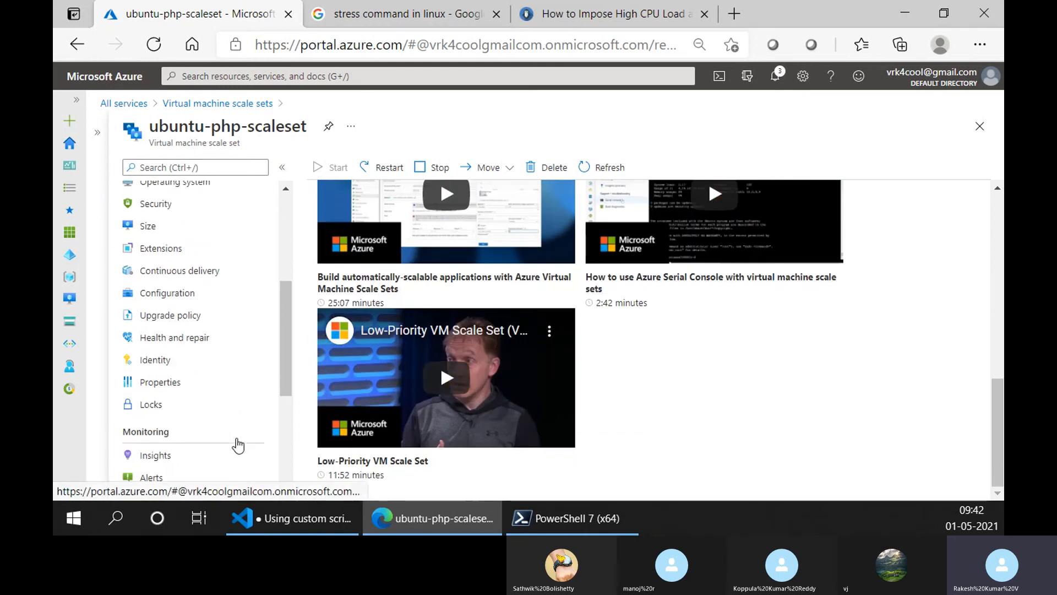
{"action": "scroll", "coordinate": [238, 445], "scroll_direction": "down", "scroll_amount": 3}
{"action": "scroll", "coordinate": [239, 445], "scroll_direction": "down", "scroll_amount": 2}
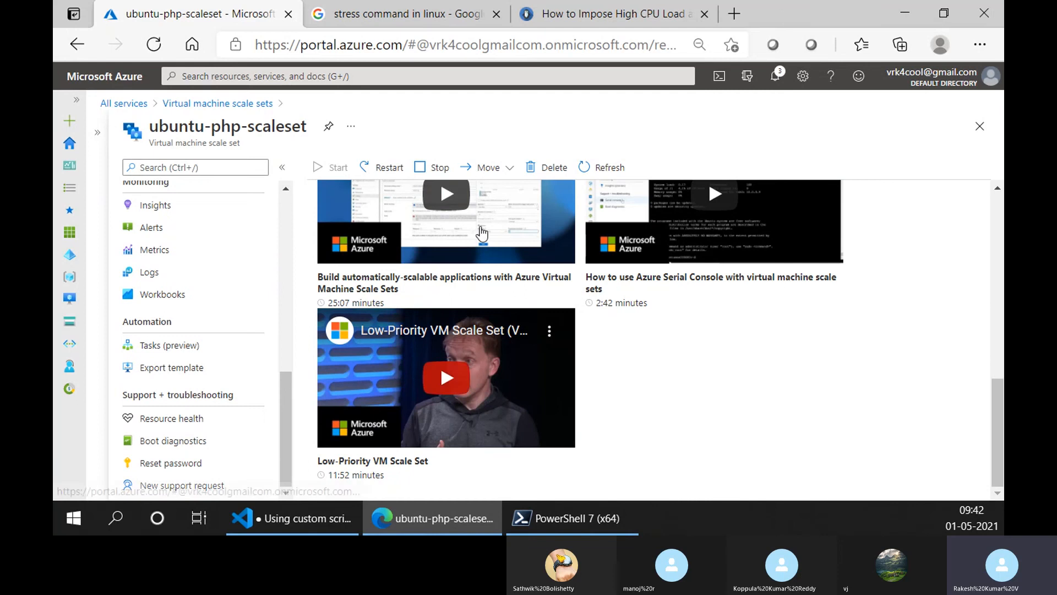
- Close the CPU stress-test article and search Google for "virtual machine scale set backup and site replication"
{"action": "middle_click", "coordinate": [556, 12]}
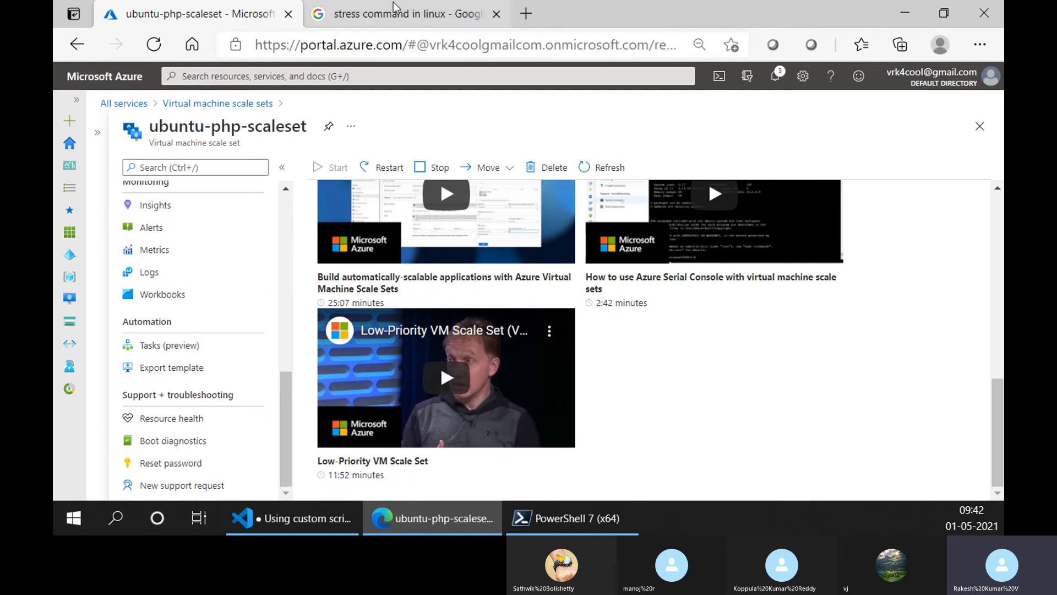
{"action": "left_click", "coordinate": [393, 10]}
{"action": "left_click", "coordinate": [347, 100]}
{"action": "key", "text": "ctrl+a"}
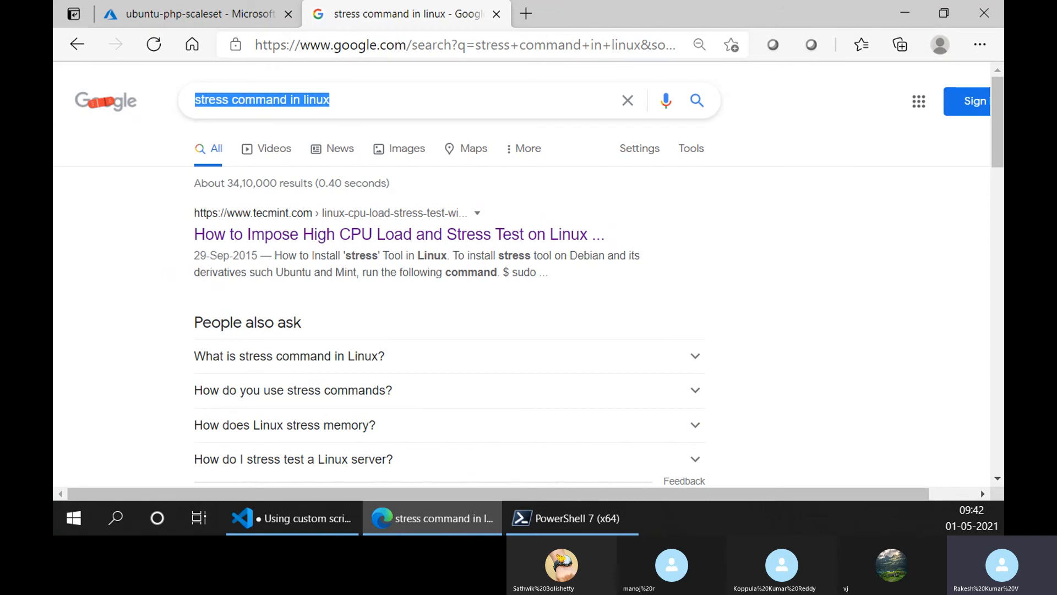
{"action": "type", "text": "vrutal"}
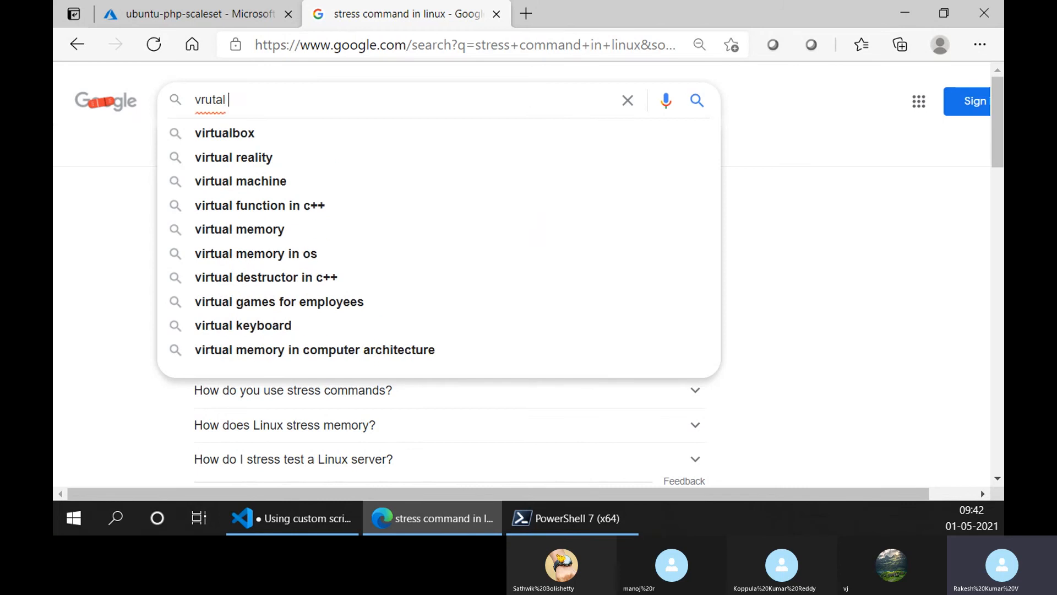
{"action": "key", "text": "BackSpace"}
{"action": "key", "text": "BackSpace"}
{"action": "key", "text": "BackSpace"}
{"action": "key", "text": "BackSpace"}
{"action": "key", "text": "BackSpace"}
{"action": "key", "text": "BackSpace"}
{"action": "type", "text": "i"}
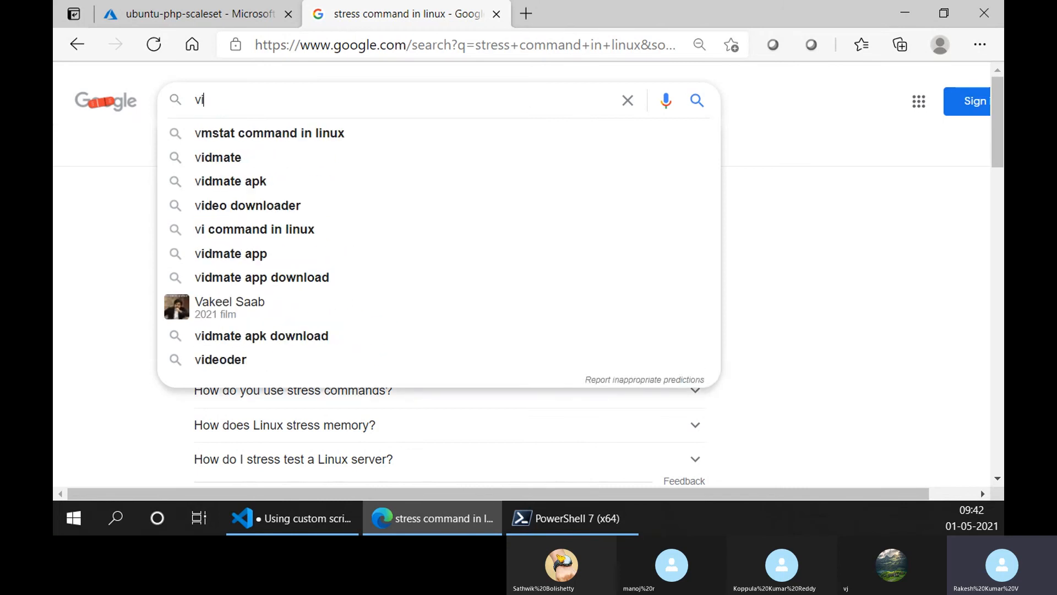
{"action": "type", "text": "rtual machine "}
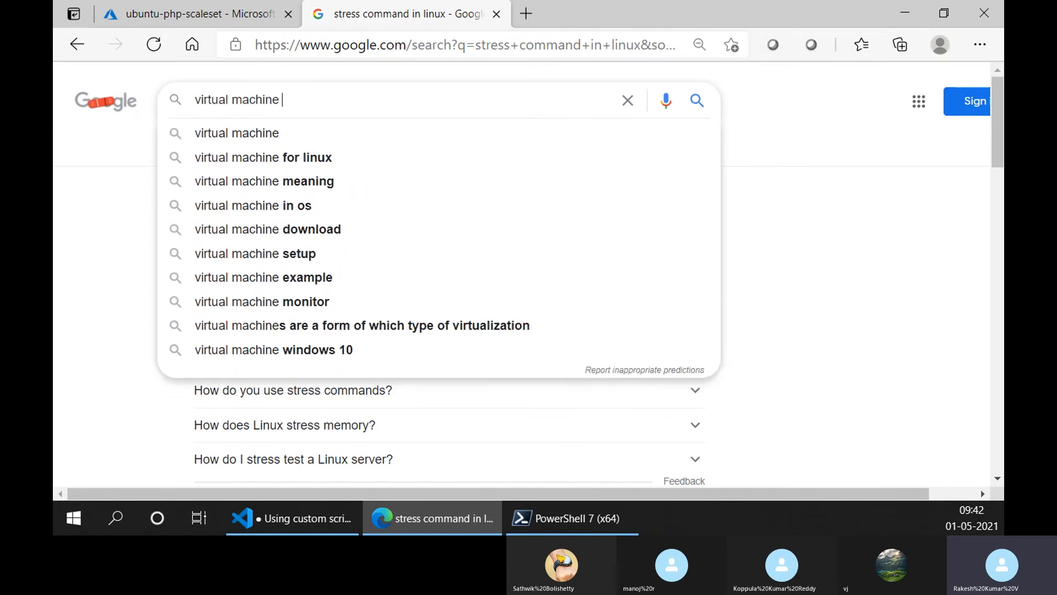
{"action": "type", "text": "scale s"}
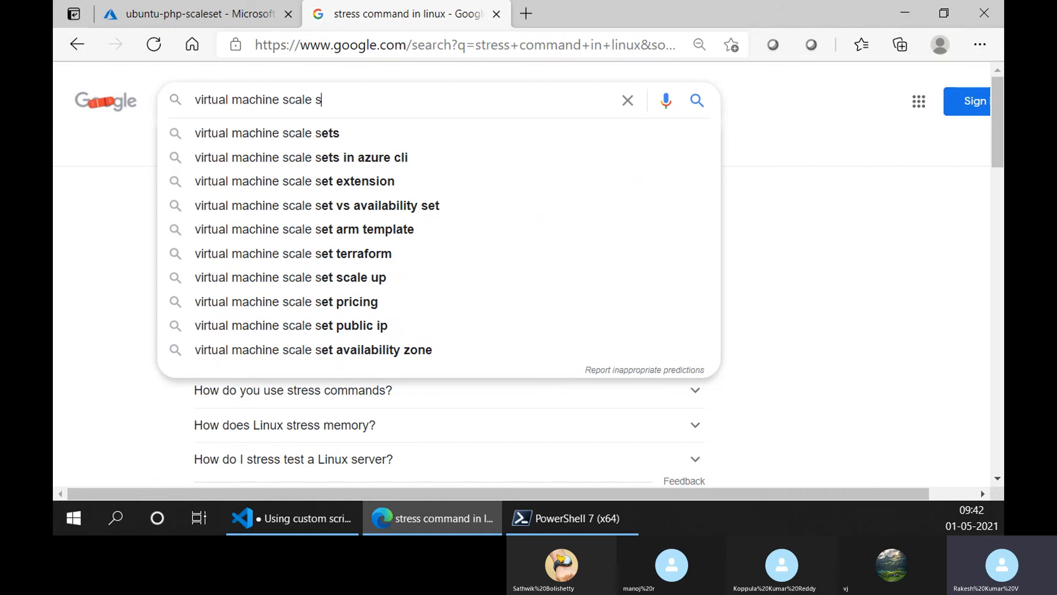
{"action": "type", "text": "et "}
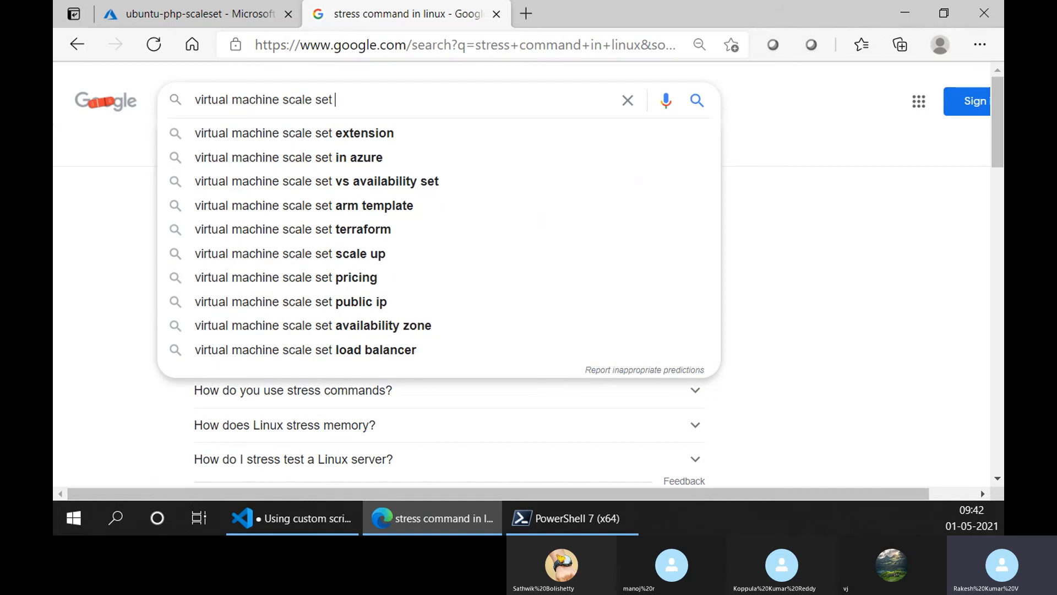
{"action": "type", "text": "back and rep"}
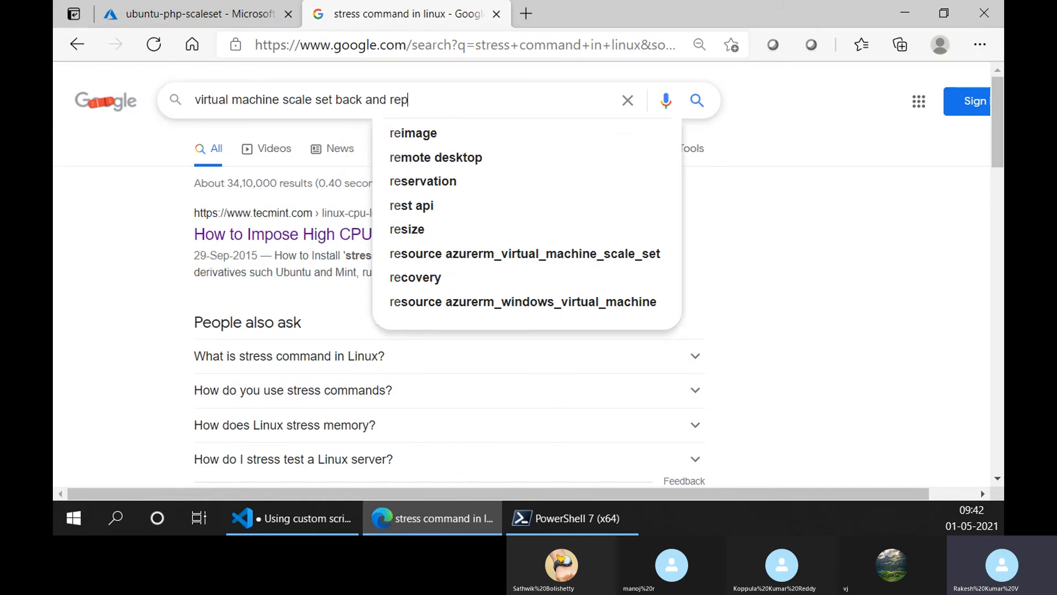
{"action": "type", "text": "lication"}
{"action": "type", "text": "site "}
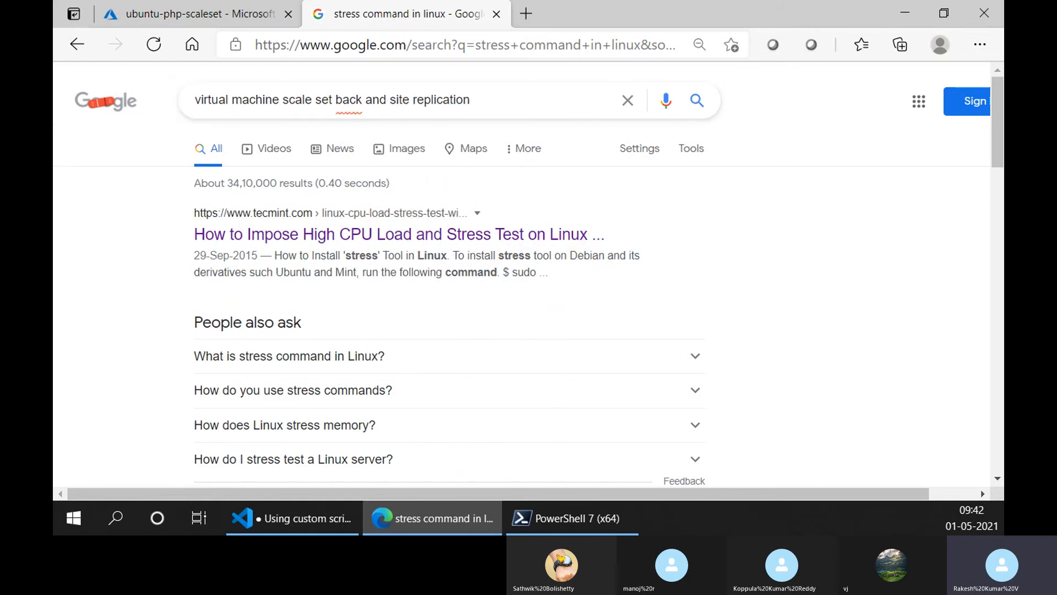
{"action": "type", "text": "up"}
{"action": "key", "text": "Return"}
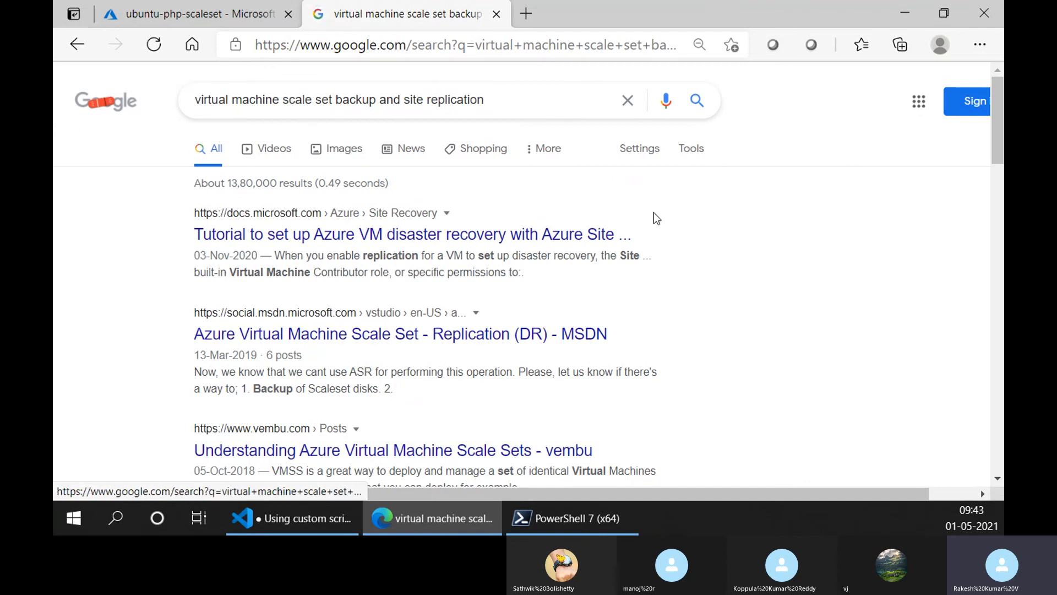
- Open the Azure Site Recovery disaster recovery tutorial, read through the vault creation and Enable replication sections, and close it
{"action": "middle_click", "coordinate": [487, 235]}
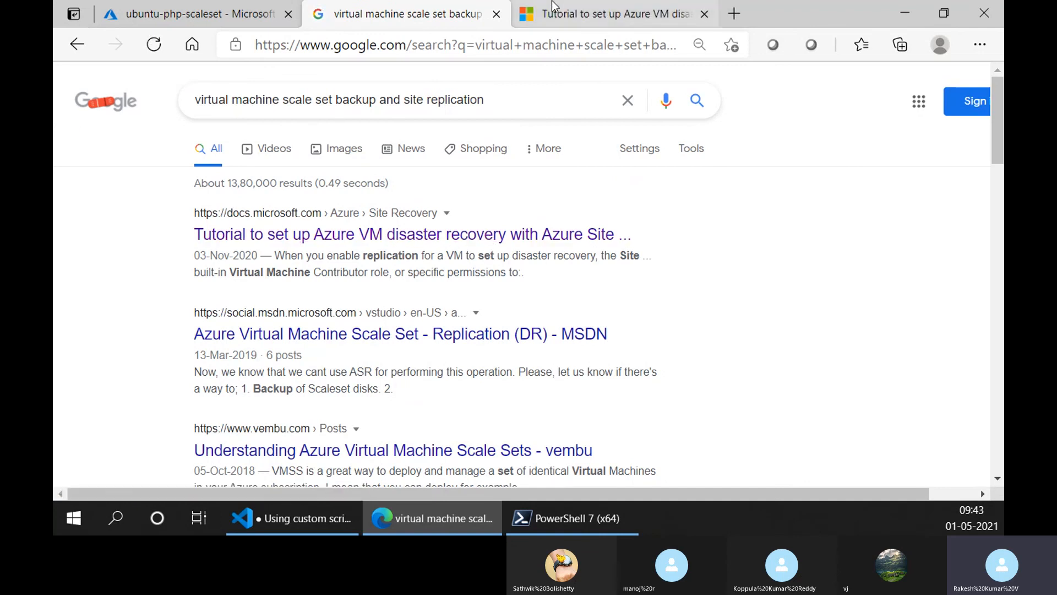
{"action": "left_click", "coordinate": [611, 14]}
{"action": "scroll", "coordinate": [495, 246], "scroll_direction": "down", "scroll_amount": 5}
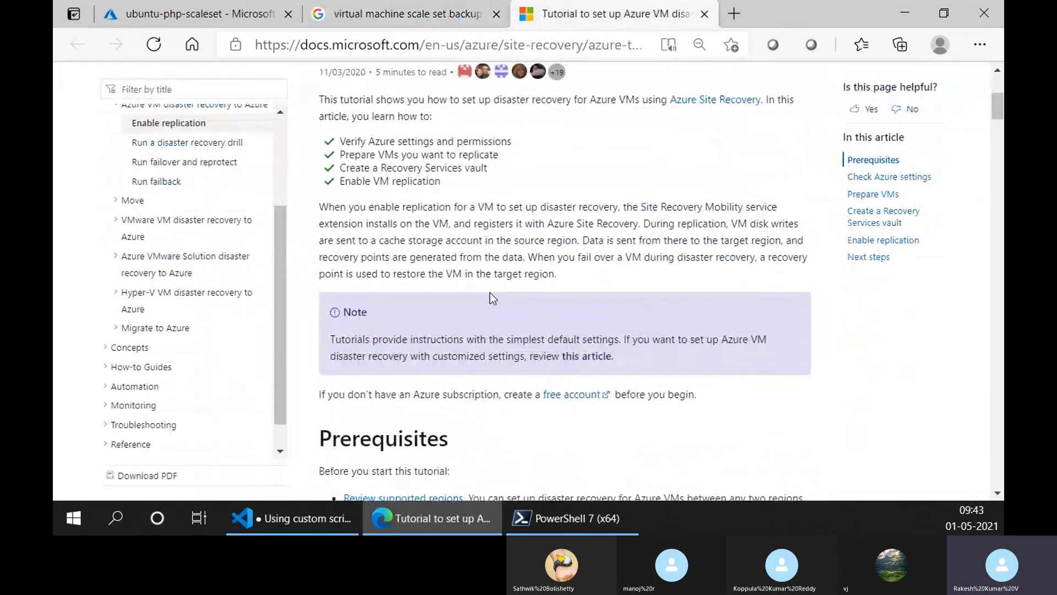
{"action": "scroll", "coordinate": [491, 293], "scroll_direction": "down", "scroll_amount": 15}
{"action": "scroll", "coordinate": [492, 298], "scroll_direction": "down", "scroll_amount": 15}
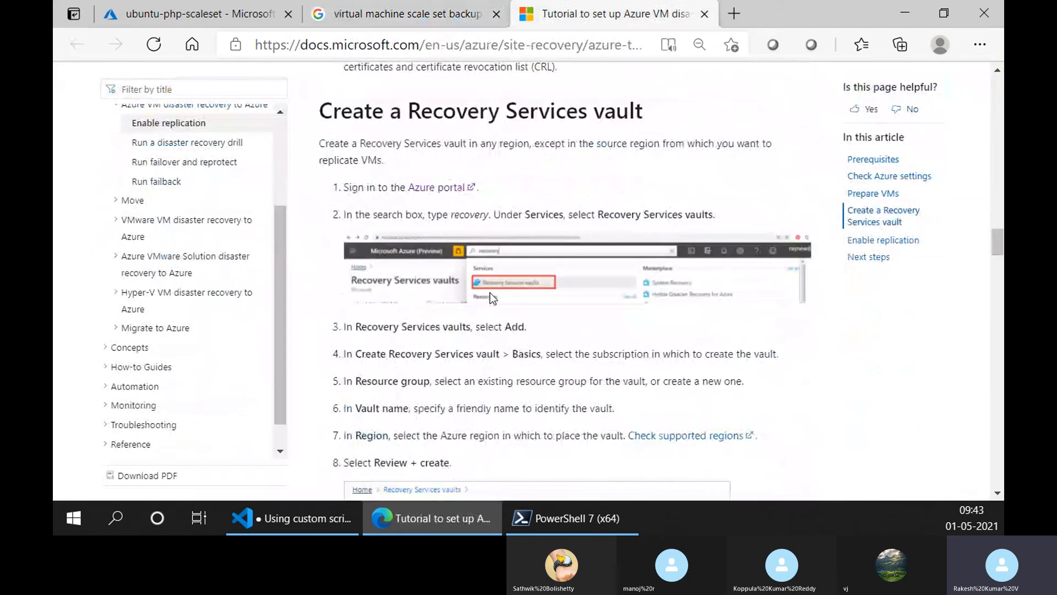
{"action": "scroll", "coordinate": [491, 298], "scroll_direction": "down", "scroll_amount": 5}
{"action": "scroll", "coordinate": [490, 293], "scroll_direction": "down", "scroll_amount": 15}
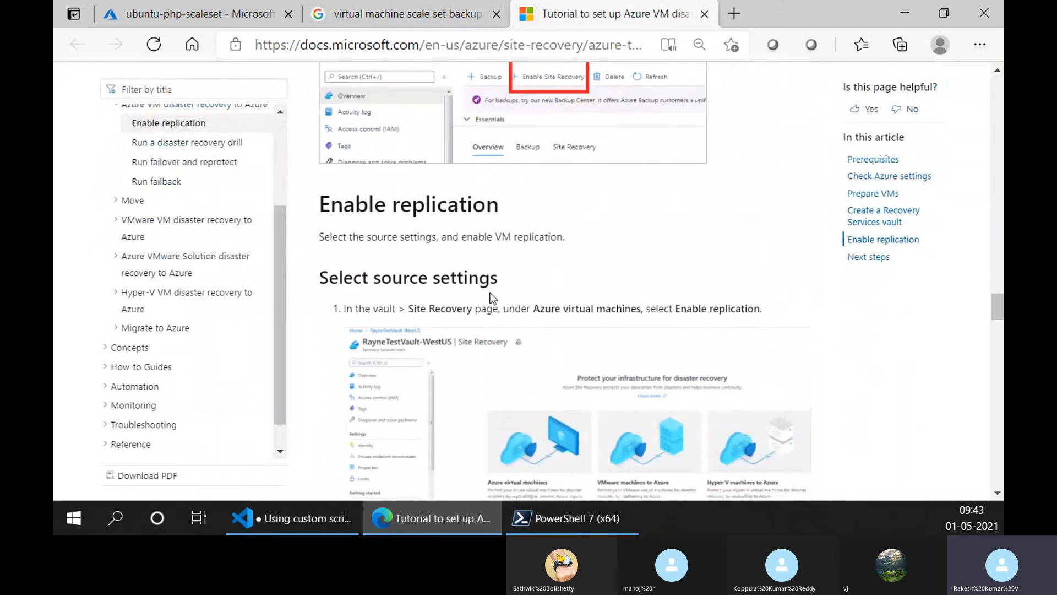
{"action": "scroll", "coordinate": [490, 292], "scroll_direction": "up", "scroll_amount": 1}
{"action": "scroll", "coordinate": [490, 293], "scroll_direction": "down", "scroll_amount": 4}
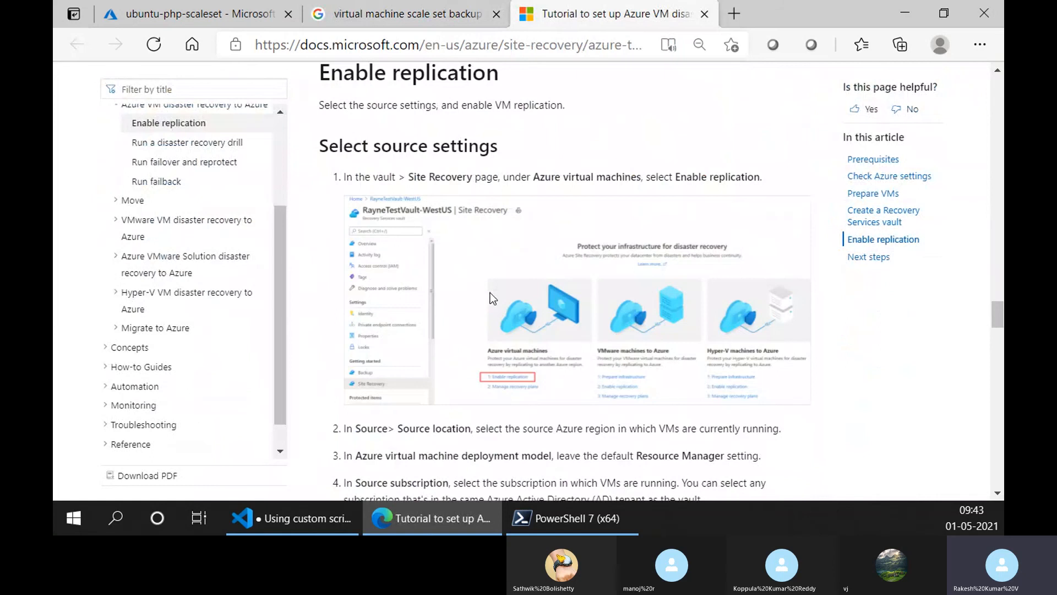
{"action": "scroll", "coordinate": [258, 259], "scroll_direction": "up", "scroll_amount": 3}
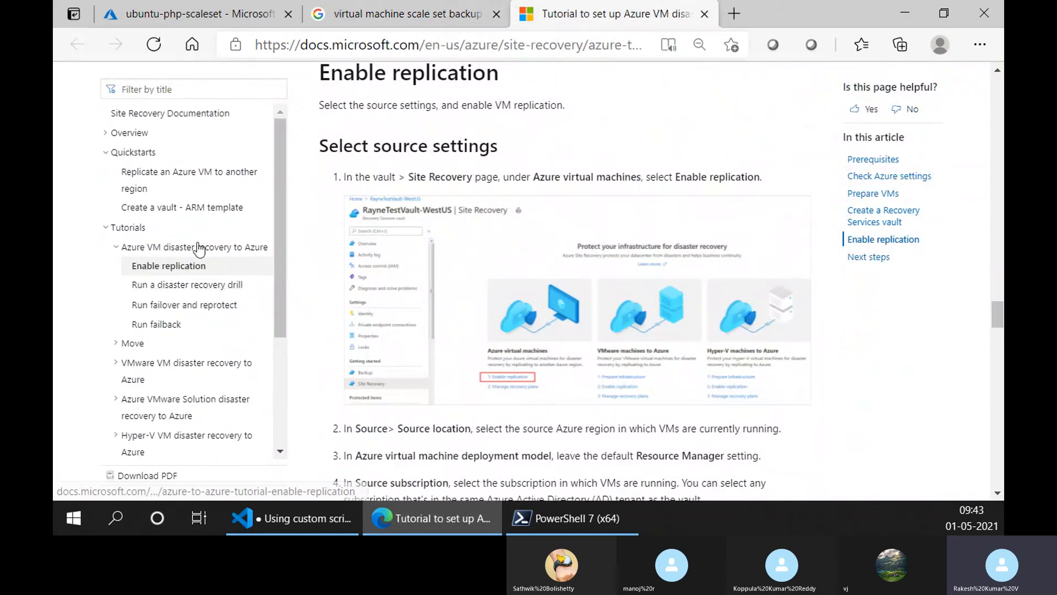
{"action": "left_click", "coordinate": [705, 14]}
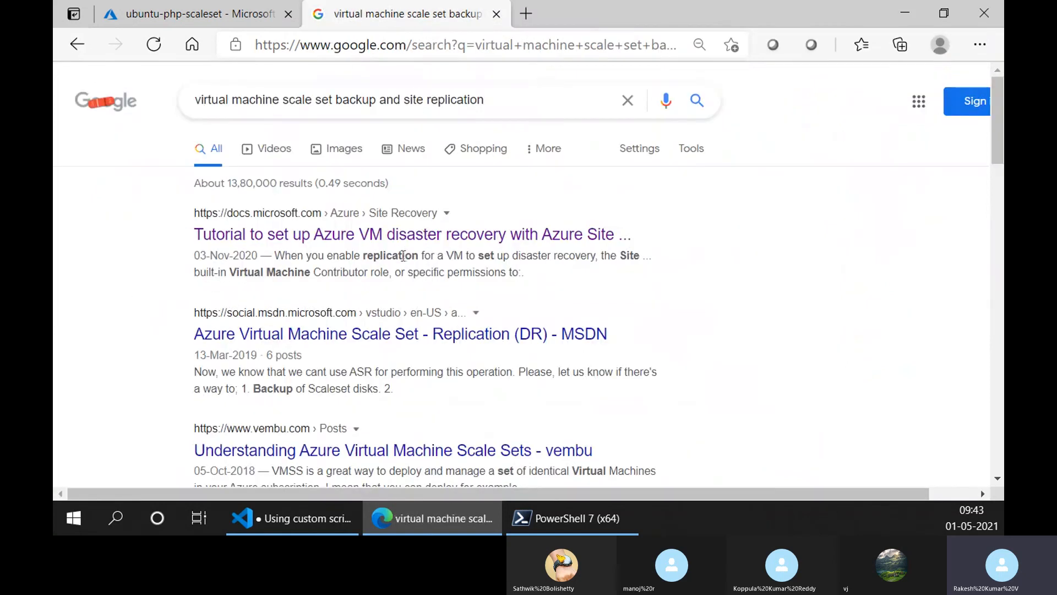
- Open the MSDN thread "Azure Virtual Machine Scale Set - Replication (DR)" and read the question and first reply
{"action": "left_click", "coordinate": [390, 332]}
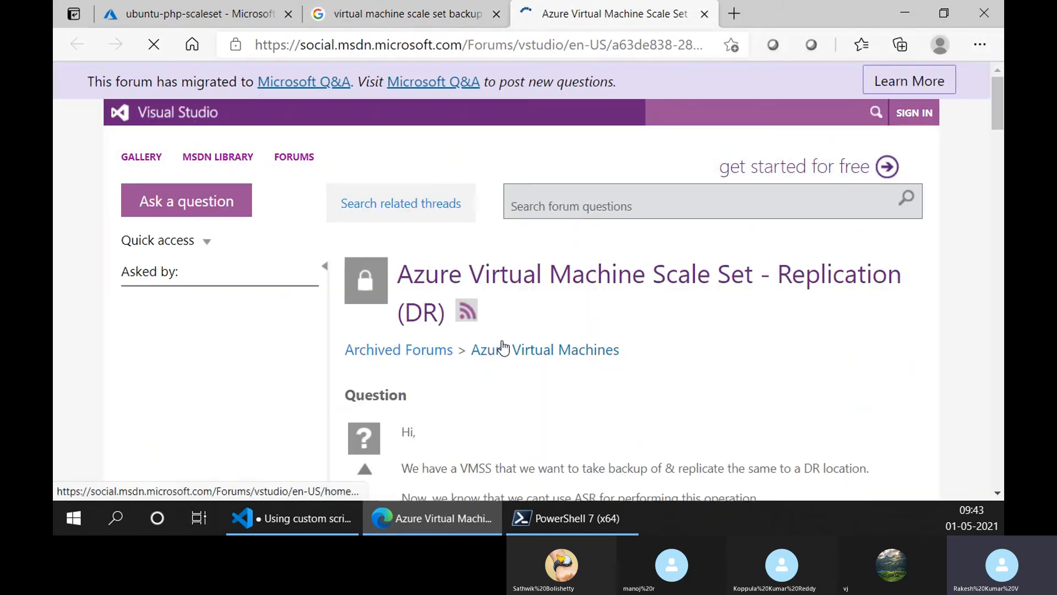
{"action": "scroll", "coordinate": [746, 313], "scroll_direction": "down", "scroll_amount": 4}
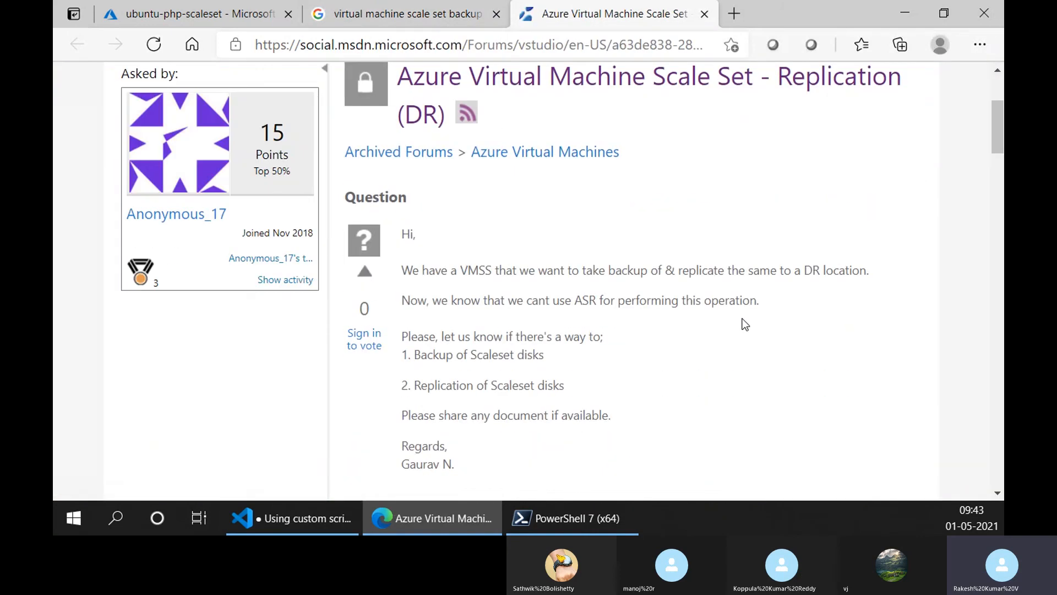
{"action": "scroll", "coordinate": [746, 324], "scroll_direction": "down", "scroll_amount": 1}
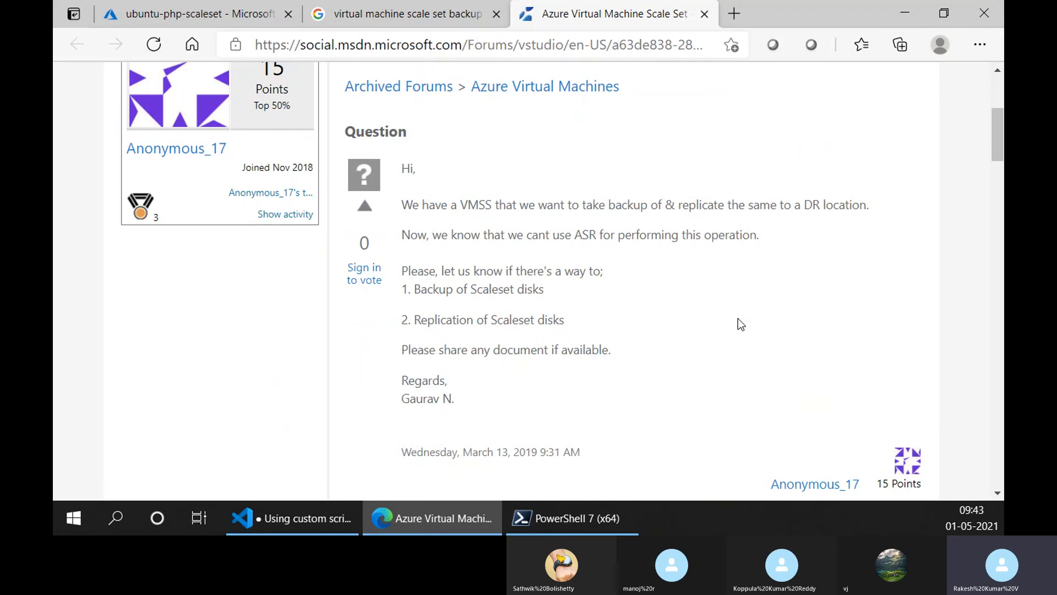
{"action": "scroll", "coordinate": [741, 323], "scroll_direction": "down", "scroll_amount": 8}
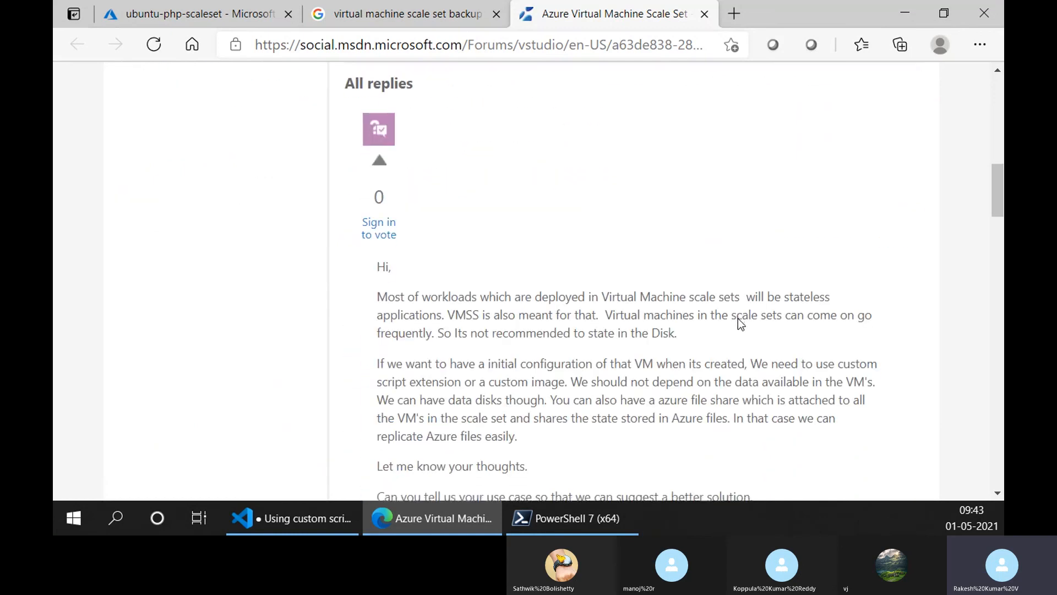
{"action": "scroll", "coordinate": [739, 318], "scroll_direction": "down", "scroll_amount": 1}
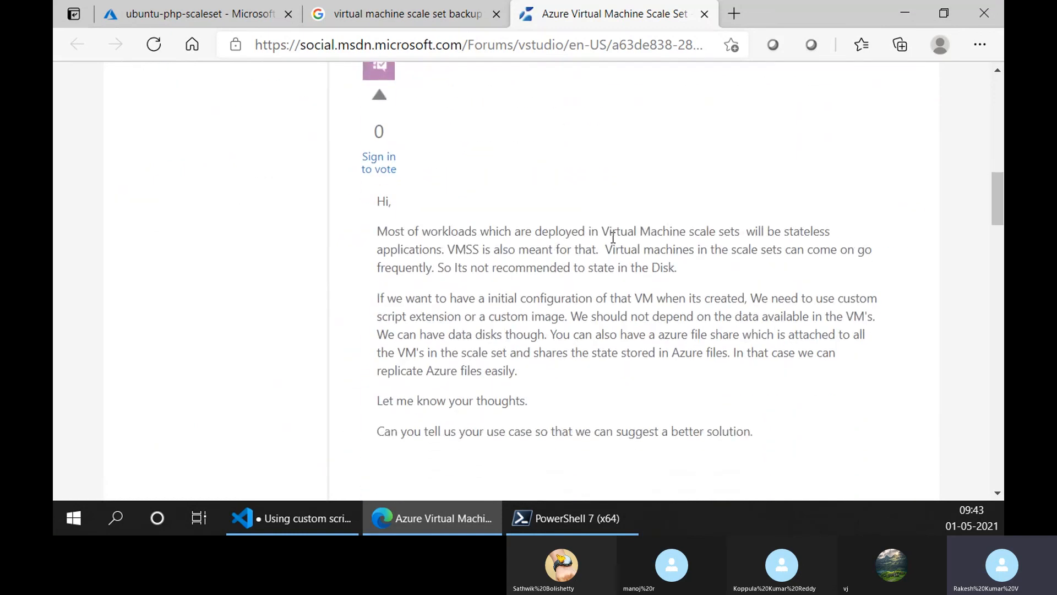
- Highlight and read the first reply's passages on stateless applications and on data disks and Azure file shares
{"action": "left_click_drag", "start_coordinate": [613, 238], "coordinate": [442, 251]}
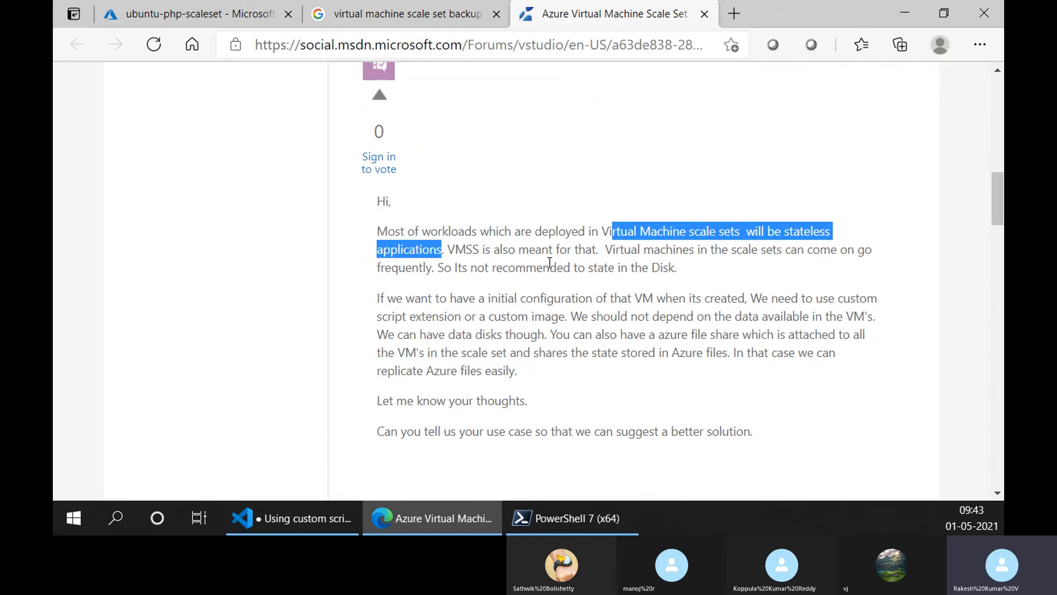
{"action": "scroll", "coordinate": [584, 261], "scroll_direction": "down", "scroll_amount": 3}
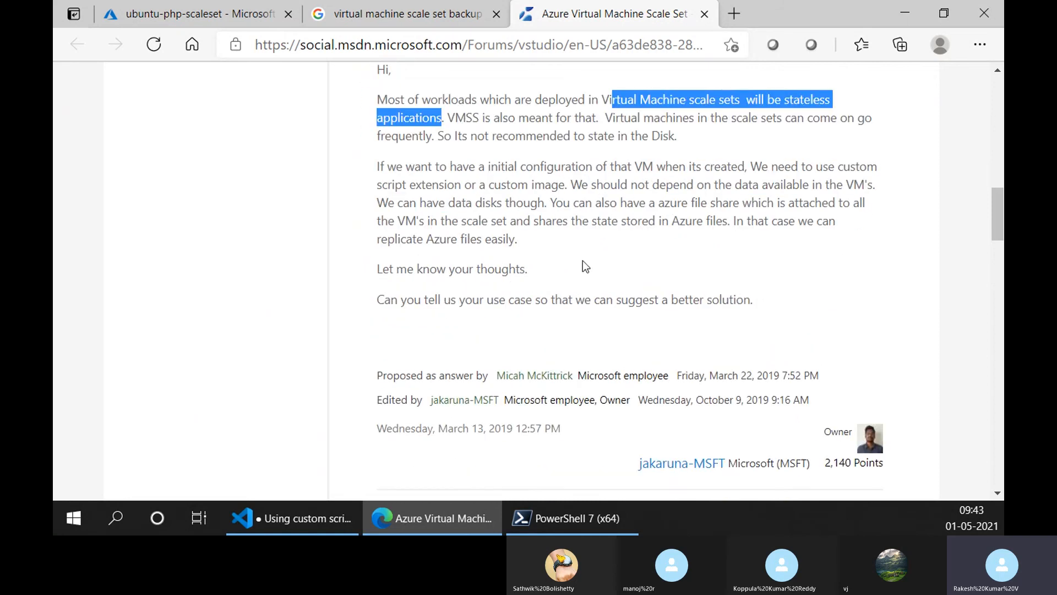
{"action": "scroll", "coordinate": [584, 261], "scroll_direction": "up", "scroll_amount": 1}
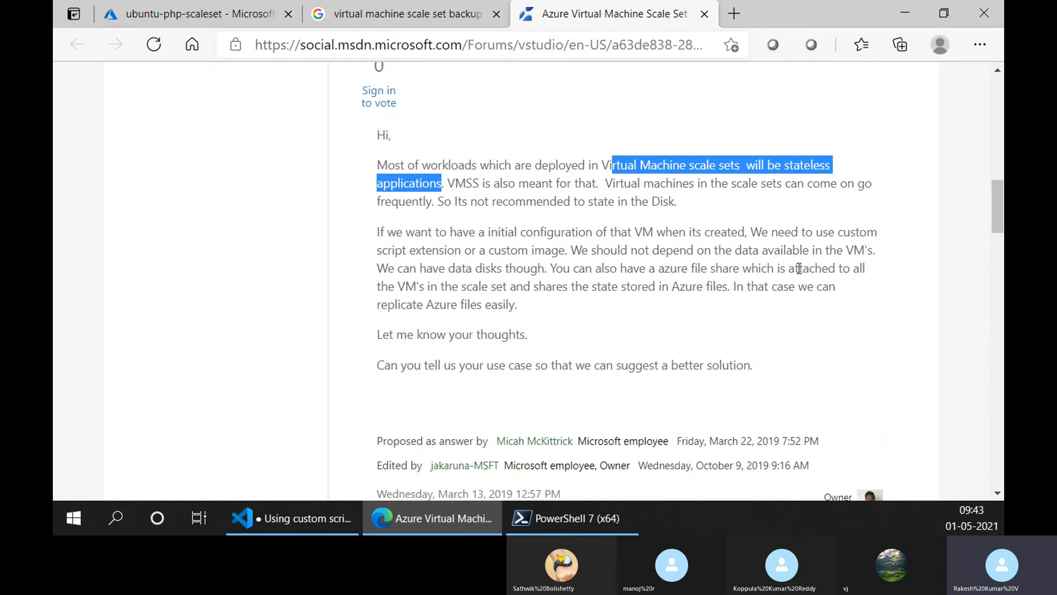
{"action": "left_click_drag", "start_coordinate": [445, 264], "coordinate": [721, 301]}
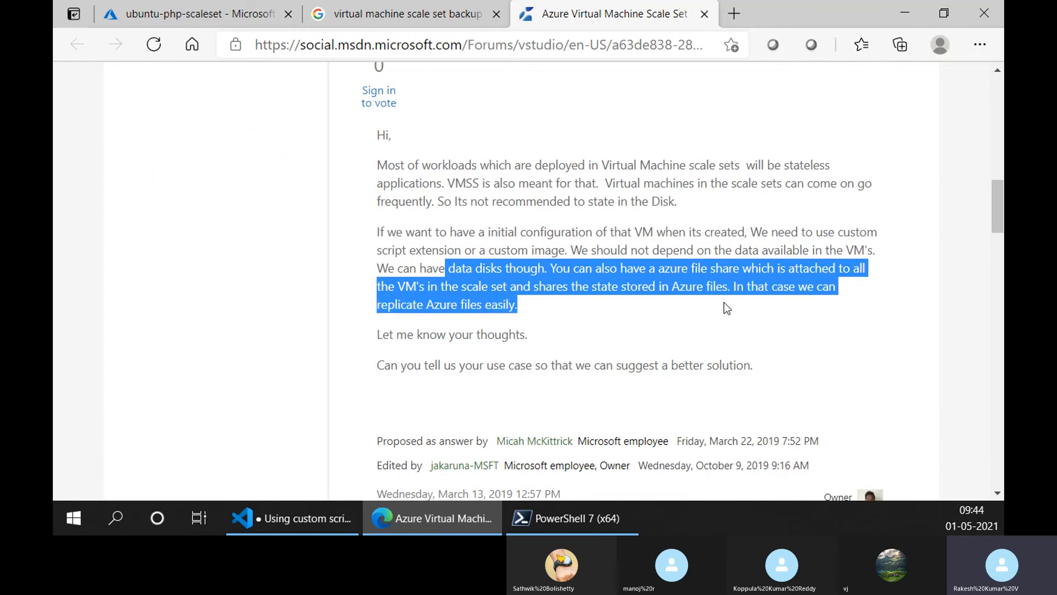
{"action": "left_click", "coordinate": [694, 295]}
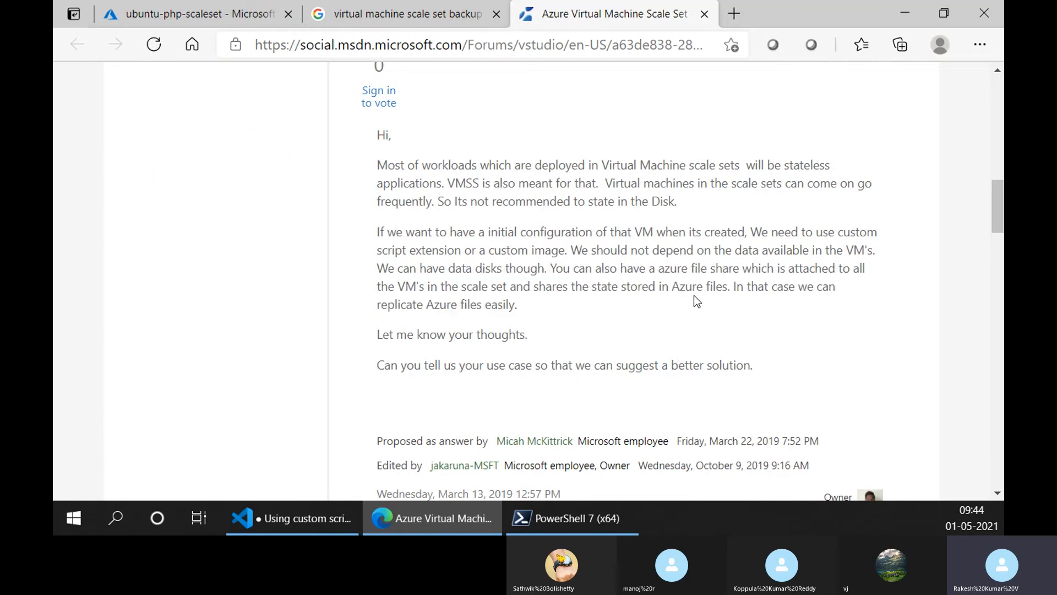
- Check the Instances list of ubuntu-php-scaleset in the Azure portal against the forum reply
{"action": "left_click", "coordinate": [241, 6]}
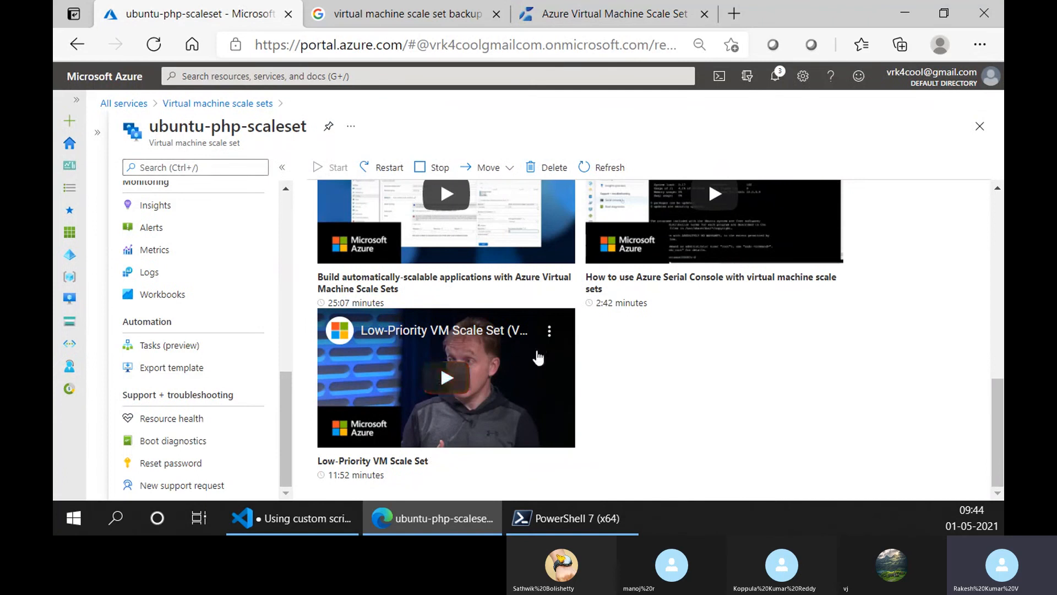
{"action": "scroll", "coordinate": [275, 380], "scroll_direction": "up", "scroll_amount": 10}
{"action": "scroll", "coordinate": [182, 352], "scroll_direction": "up", "scroll_amount": 1}
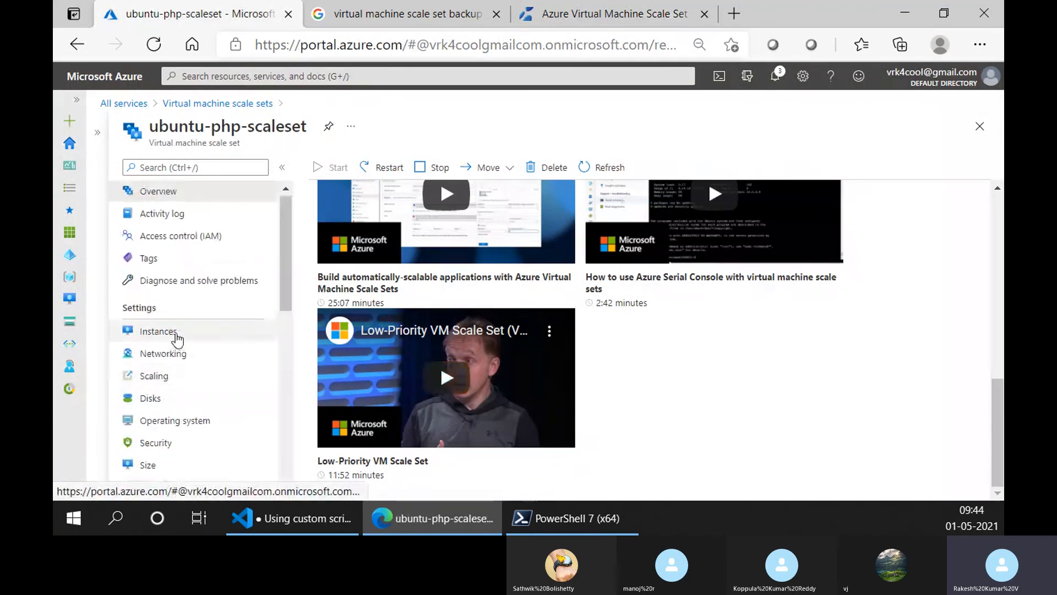
{"action": "left_click", "coordinate": [175, 338]}
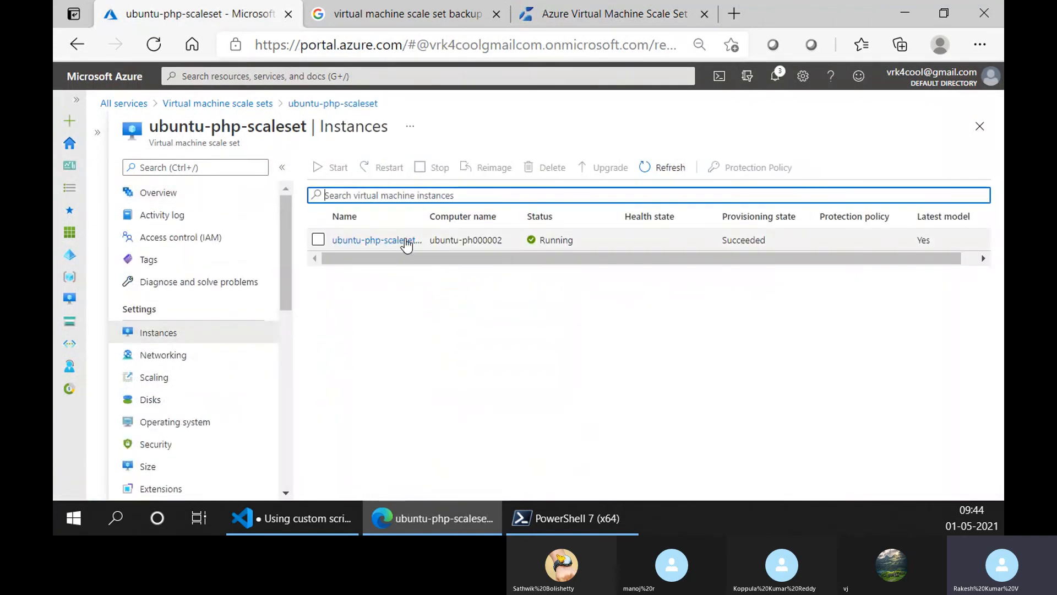
{"action": "left_click", "coordinate": [575, 8]}
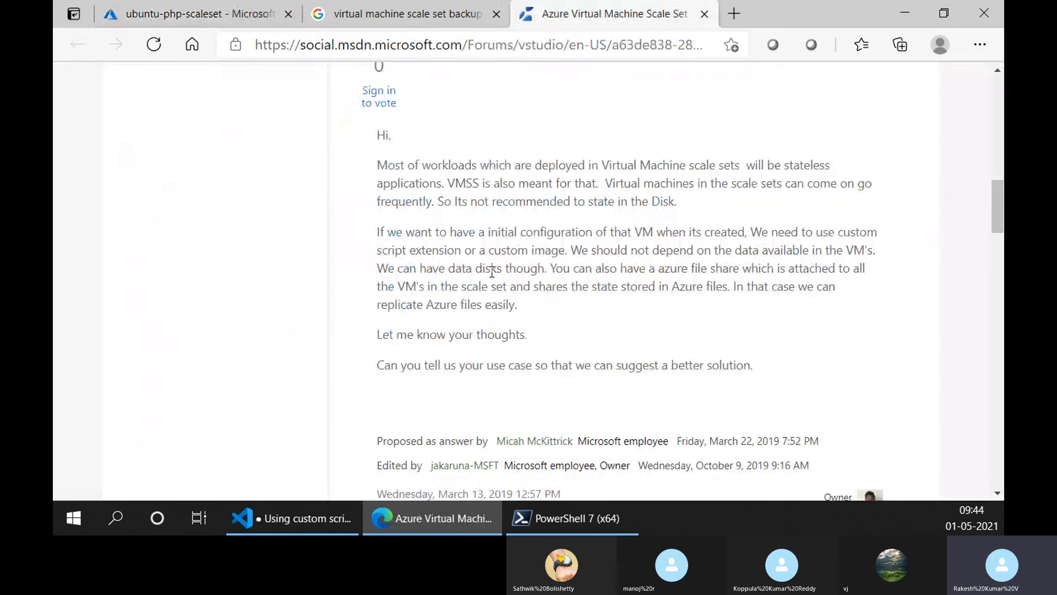
{"action": "left_click", "coordinate": [237, 7]}
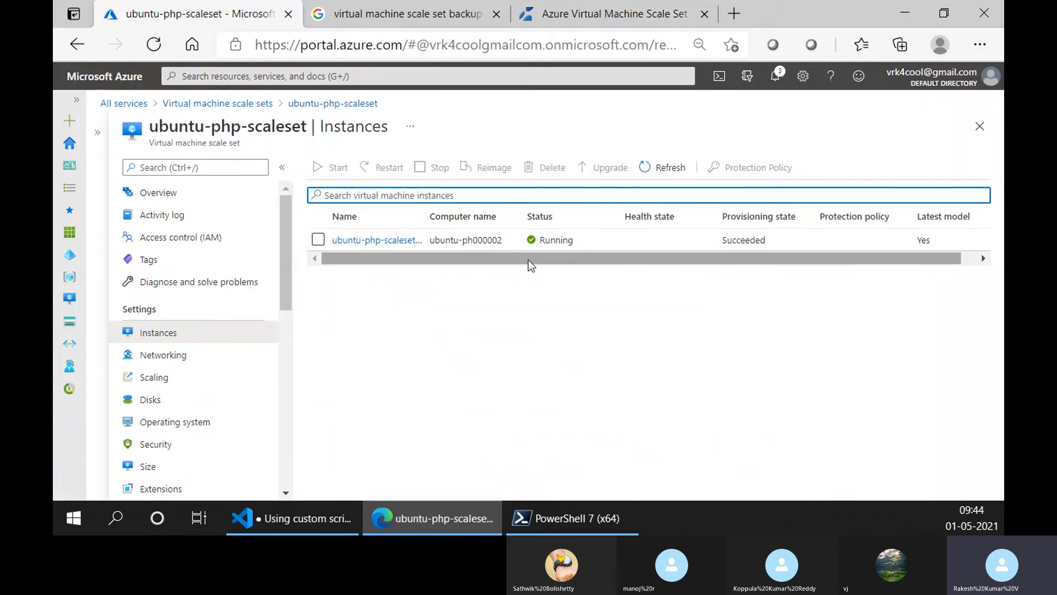
- Read the remaining forum replies about copying logs to blob storage, and return to the original question
{"action": "left_click", "coordinate": [606, 13]}
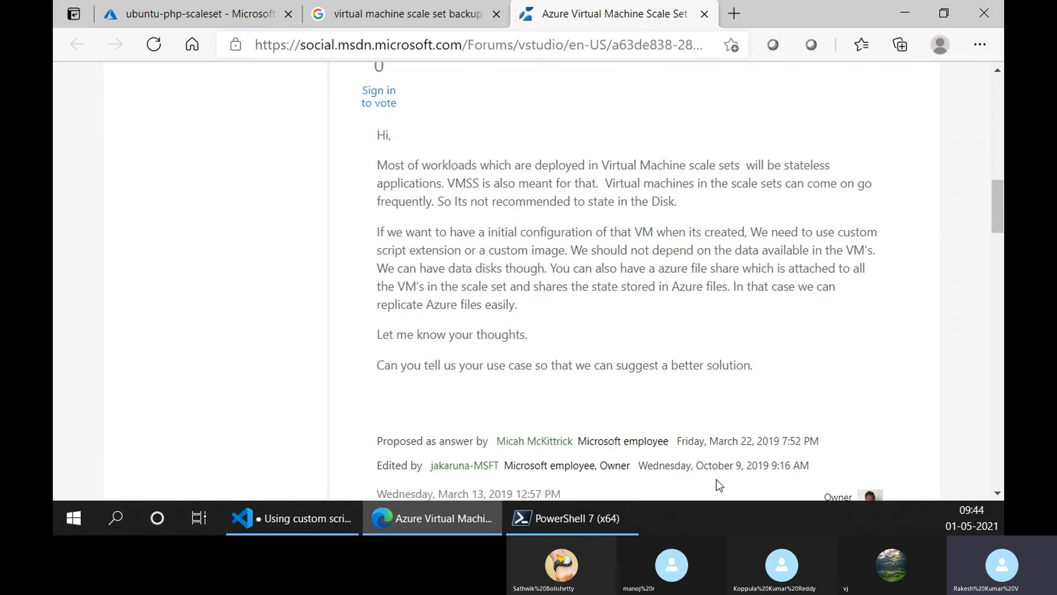
{"action": "scroll", "coordinate": [654, 372], "scroll_direction": "down", "scroll_amount": 7}
{"action": "scroll", "coordinate": [634, 430], "scroll_direction": "down", "scroll_amount": 8}
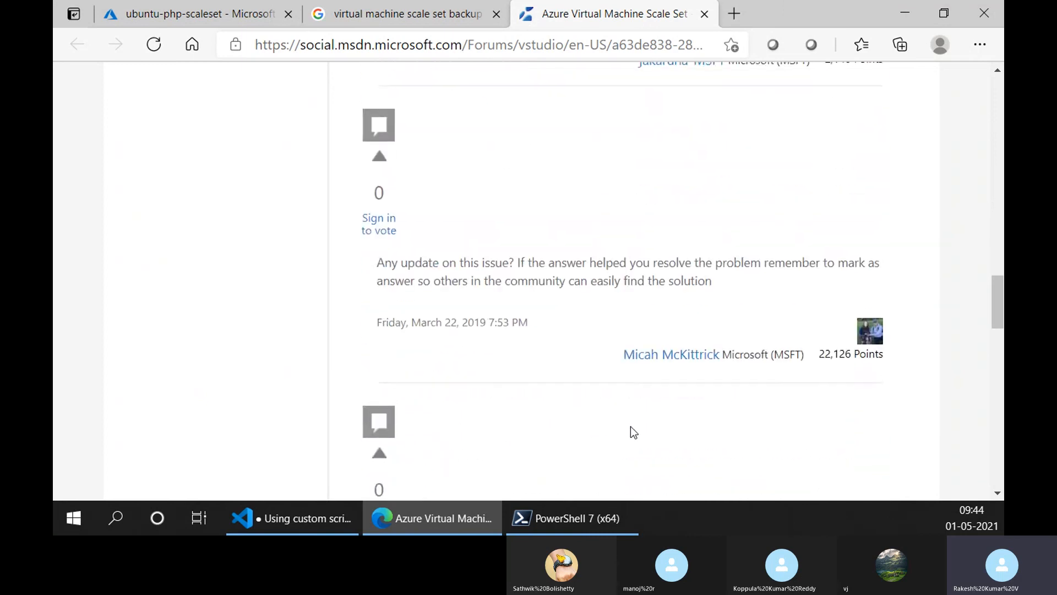
{"action": "scroll", "coordinate": [634, 432], "scroll_direction": "down", "scroll_amount": 6}
{"action": "scroll", "coordinate": [633, 432], "scroll_direction": "down", "scroll_amount": 1}
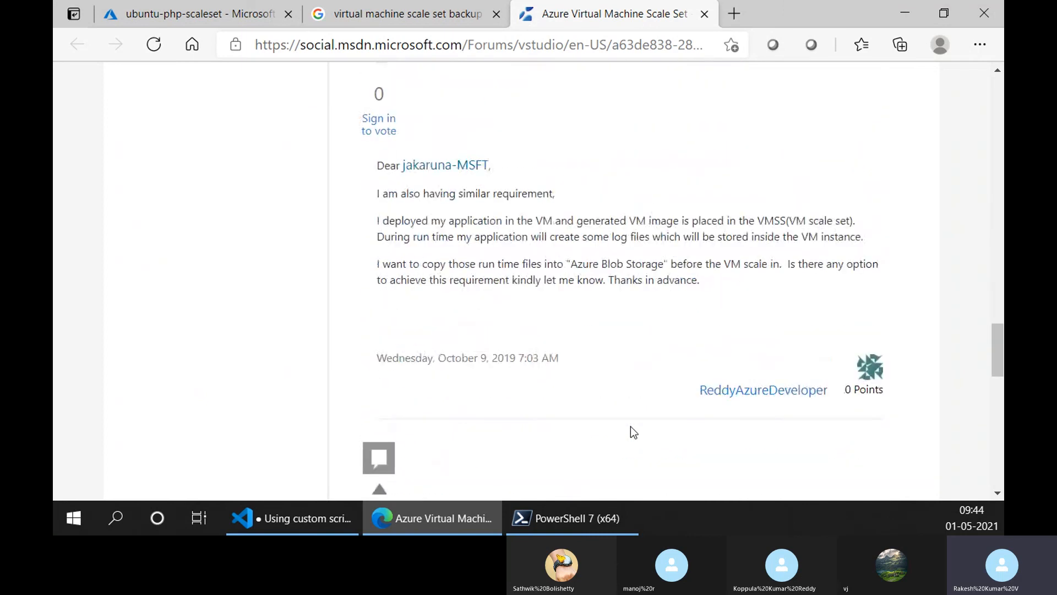
{"action": "scroll", "coordinate": [632, 427], "scroll_direction": "down", "scroll_amount": 5}
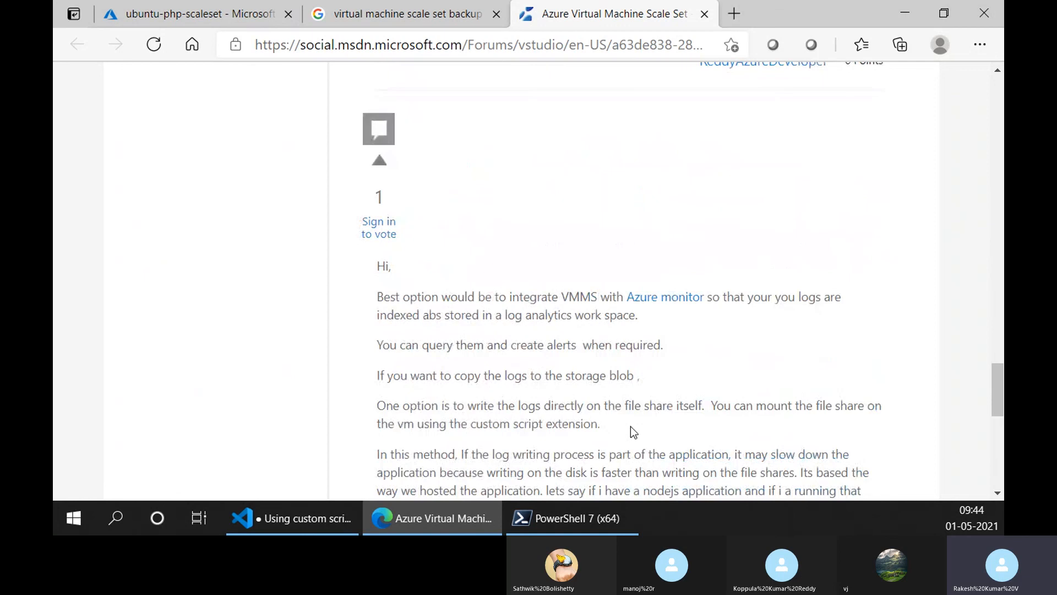
{"action": "scroll", "coordinate": [632, 427], "scroll_direction": "down", "scroll_amount": 2}
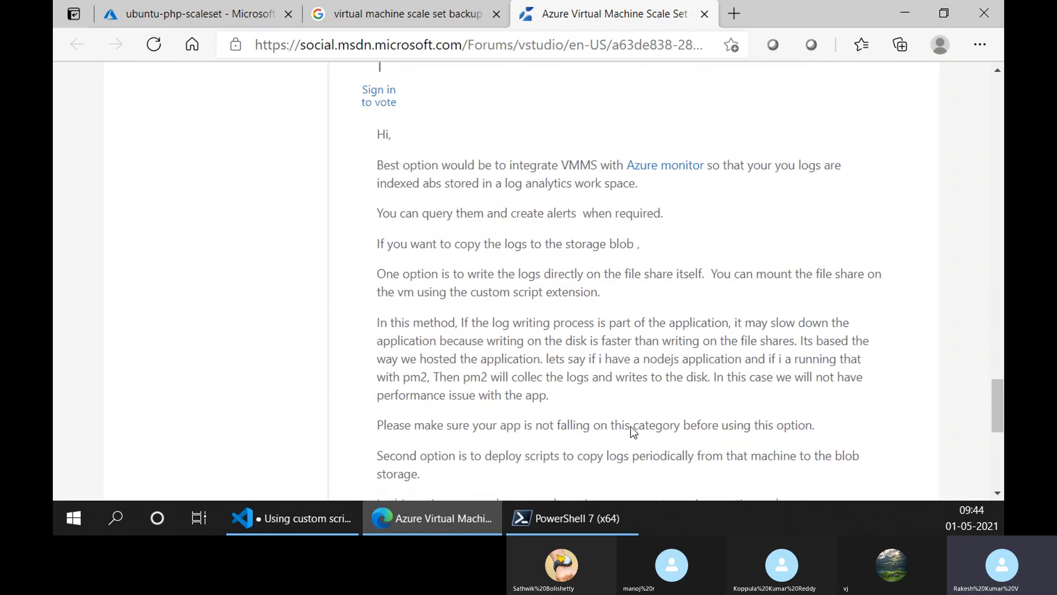
{"action": "scroll", "coordinate": [632, 427], "scroll_direction": "down", "scroll_amount": 4}
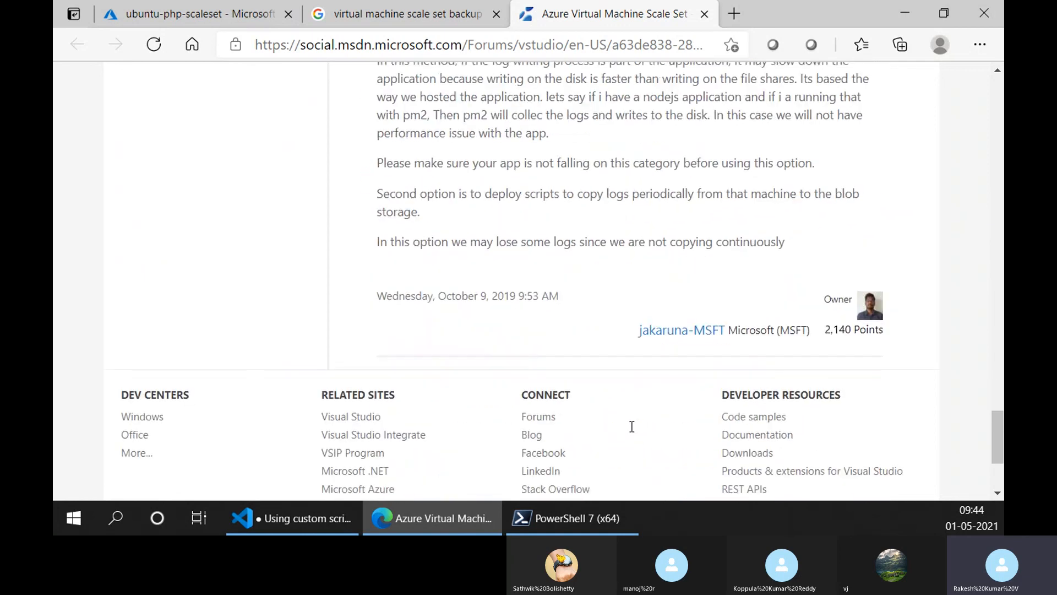
{"action": "scroll", "coordinate": [631, 426], "scroll_direction": "up", "scroll_amount": 10}
{"action": "scroll", "coordinate": [632, 428], "scroll_direction": "up", "scroll_amount": 15}
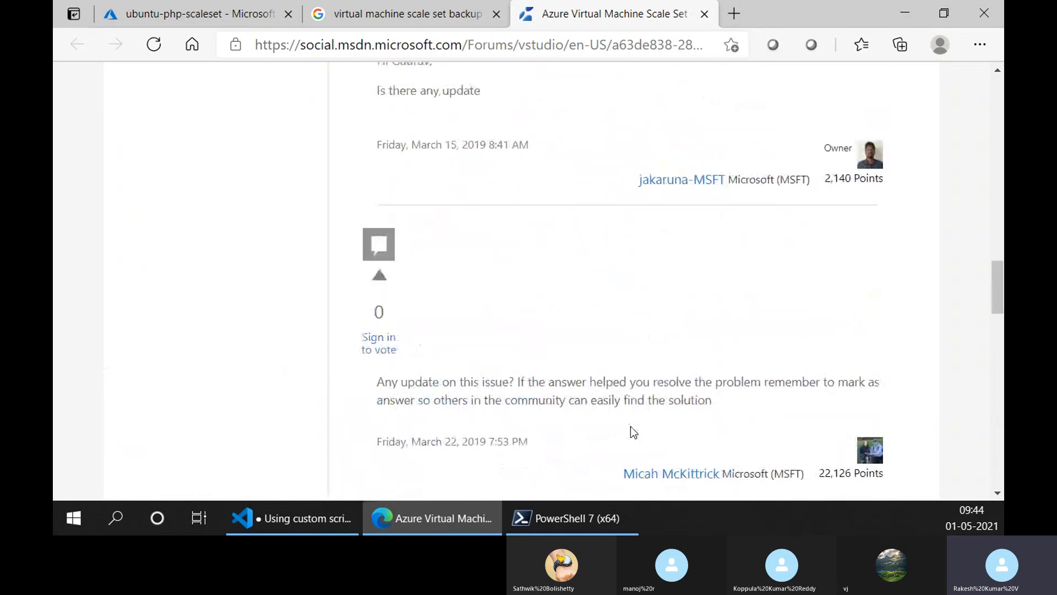
{"action": "scroll", "coordinate": [630, 426], "scroll_direction": "down", "scroll_amount": 1}
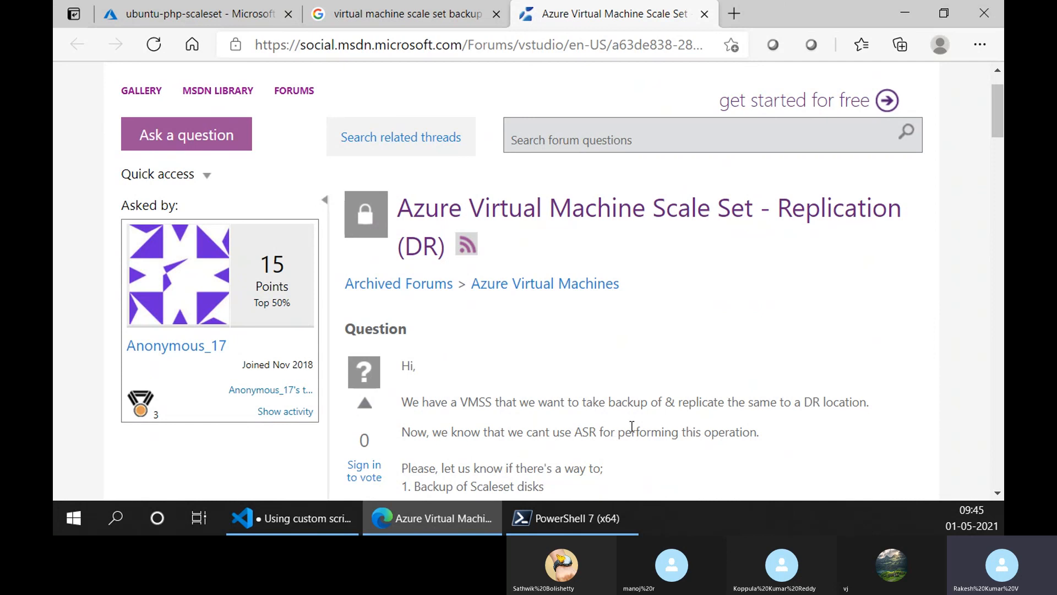
{"action": "scroll", "coordinate": [835, 402], "scroll_direction": "up", "scroll_amount": 1}
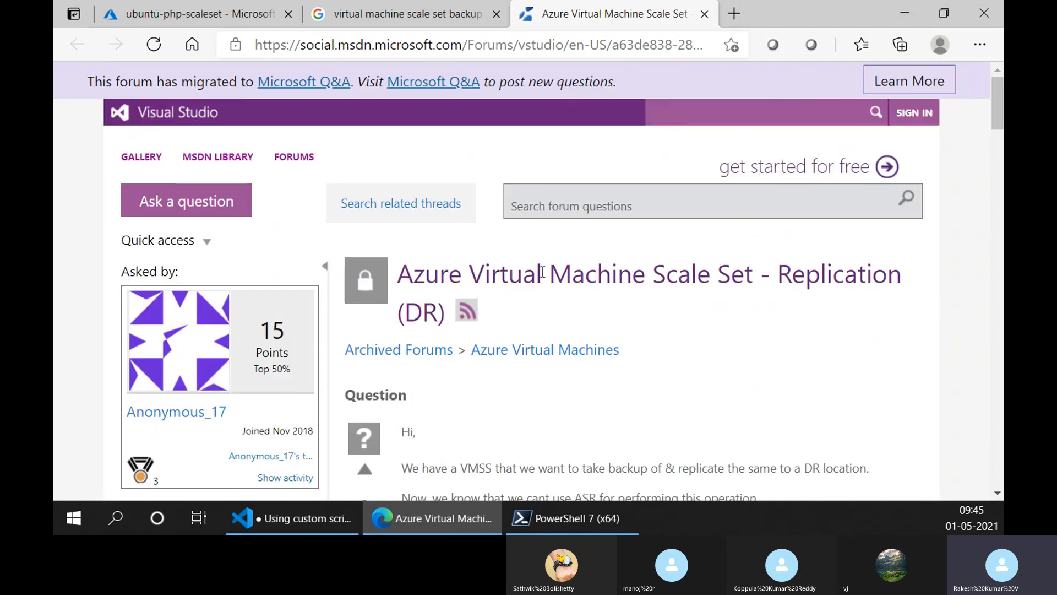
- Close the forum thread and Google results, and reopen the ubuntu-php-scaleset overview from the list of virtual machine scale sets
{"action": "middle_click", "coordinate": [563, 8]}
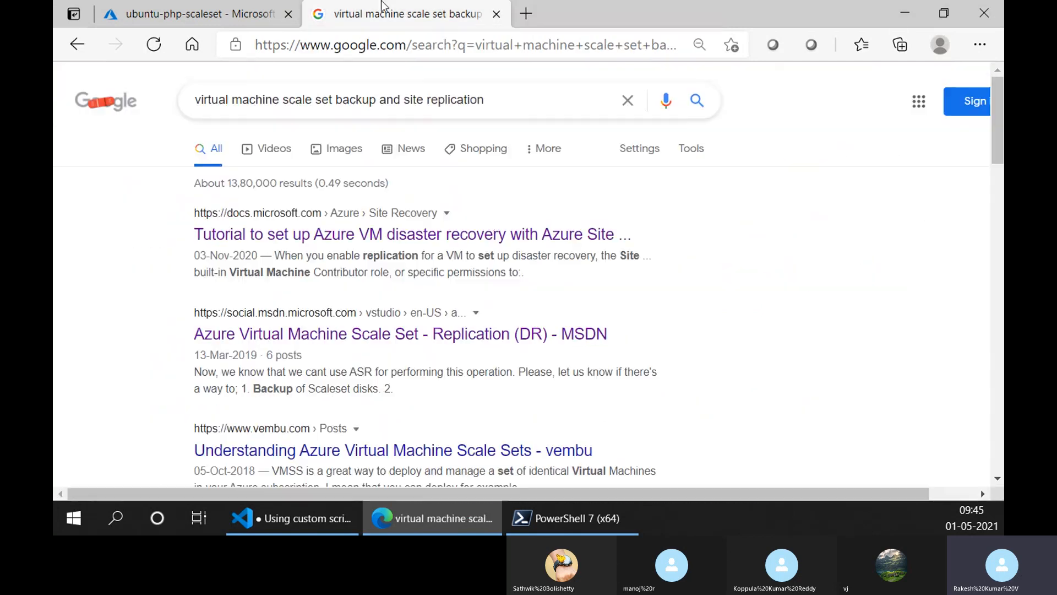
{"action": "middle_click", "coordinate": [384, 6]}
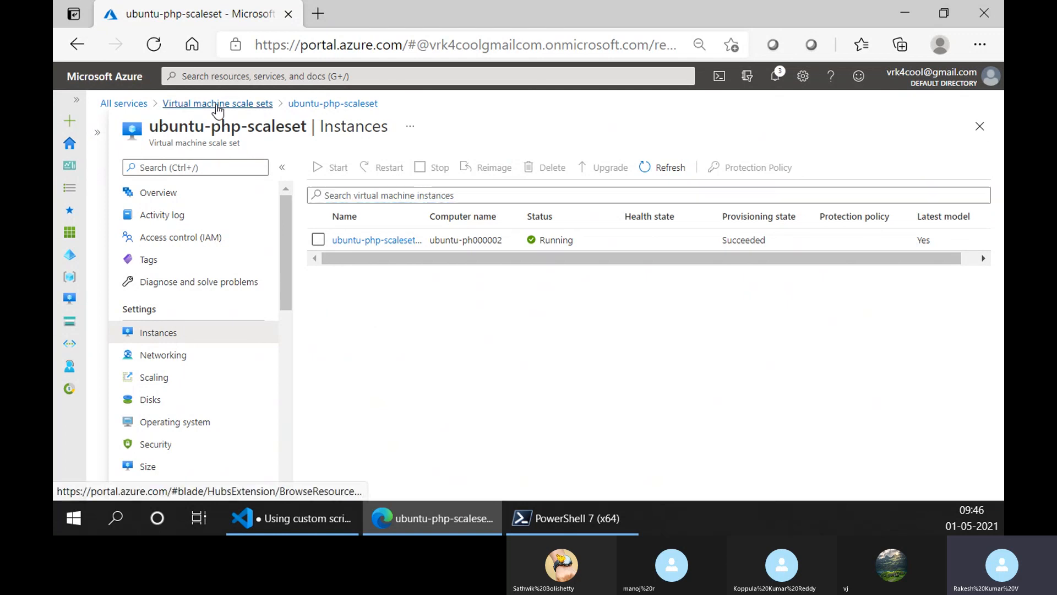
{"action": "left_click", "coordinate": [216, 103]}
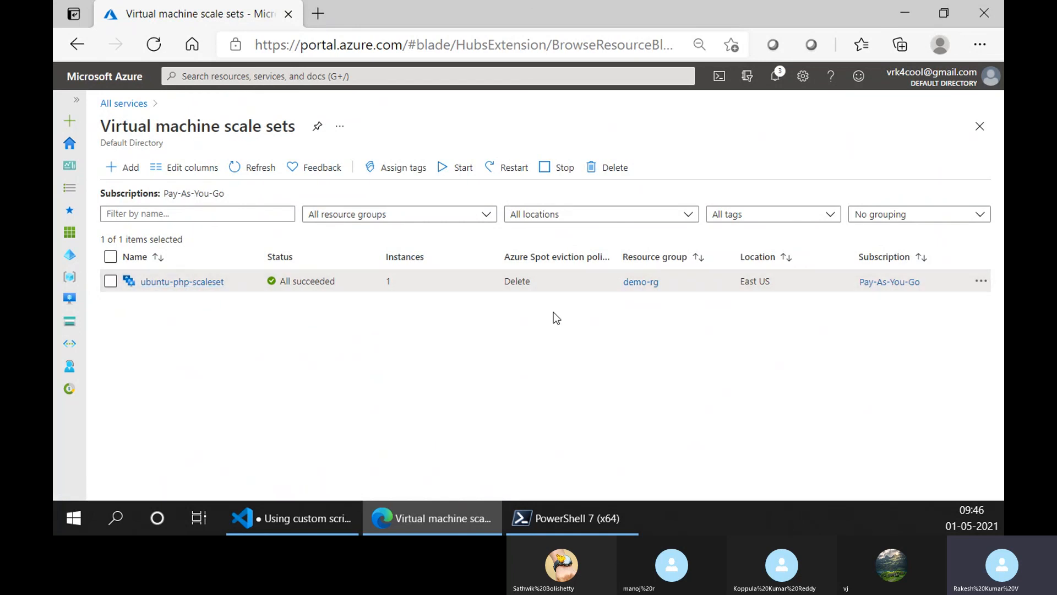
{"action": "left_click", "coordinate": [186, 282]}
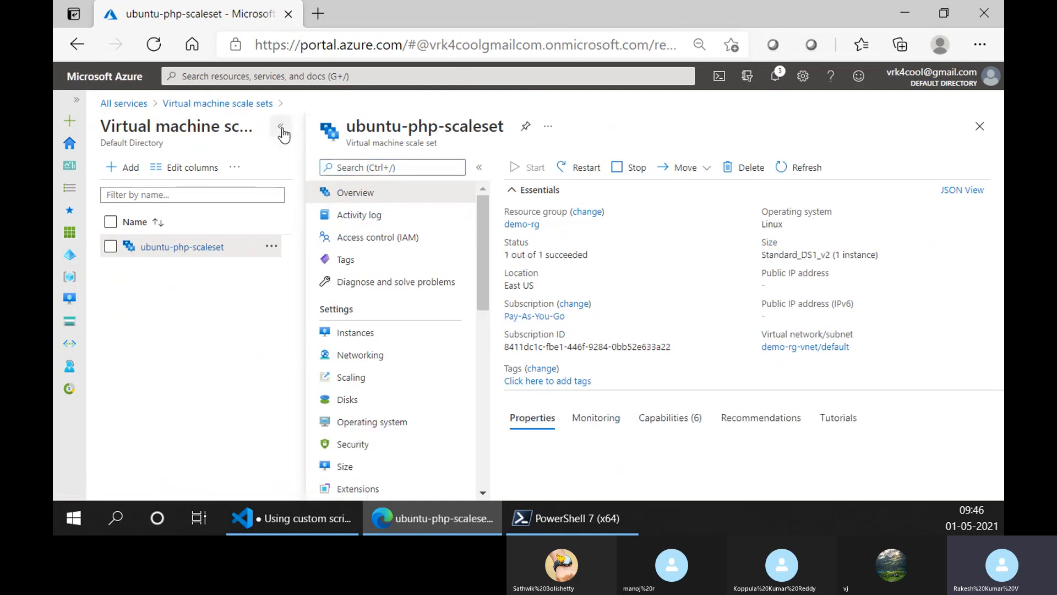
- Review the scale set's overview properties and examine the autoscale scale-down operation's sub-events in its activity log
{"action": "left_click", "coordinate": [281, 126]}
{"action": "scroll", "coordinate": [388, 407], "scroll_direction": "down", "scroll_amount": 2}
{"action": "scroll", "coordinate": [388, 407], "scroll_direction": "down", "scroll_amount": 3}
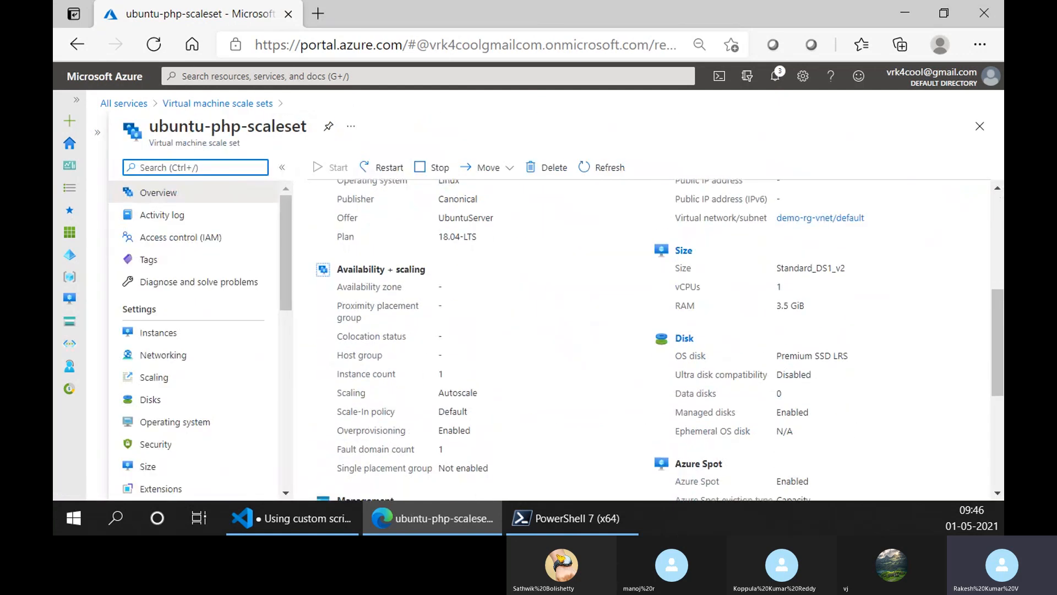
{"action": "left_click", "coordinate": [178, 227]}
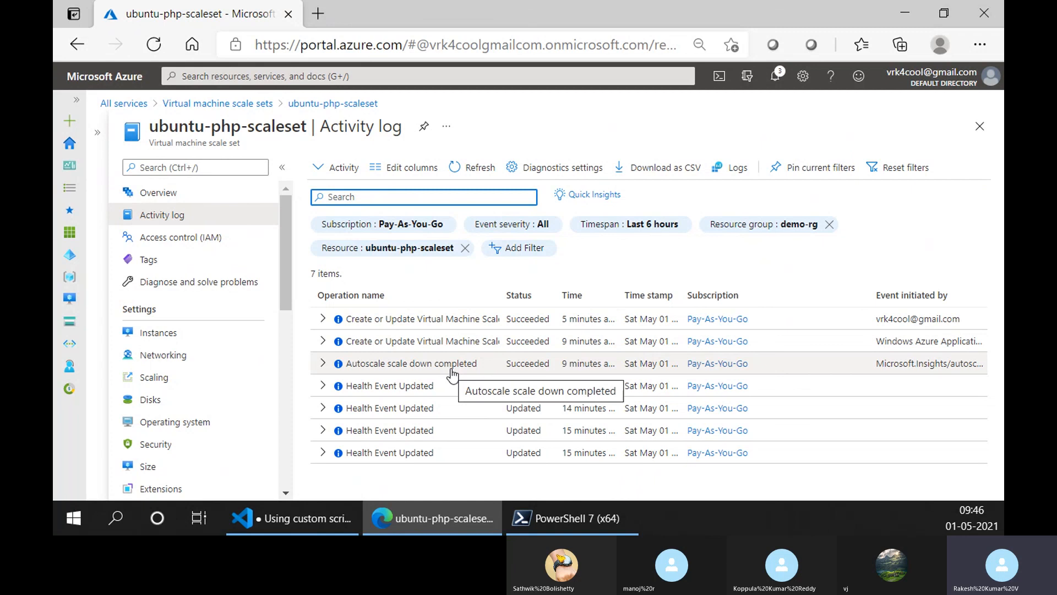
{"action": "left_click", "coordinate": [323, 364]}
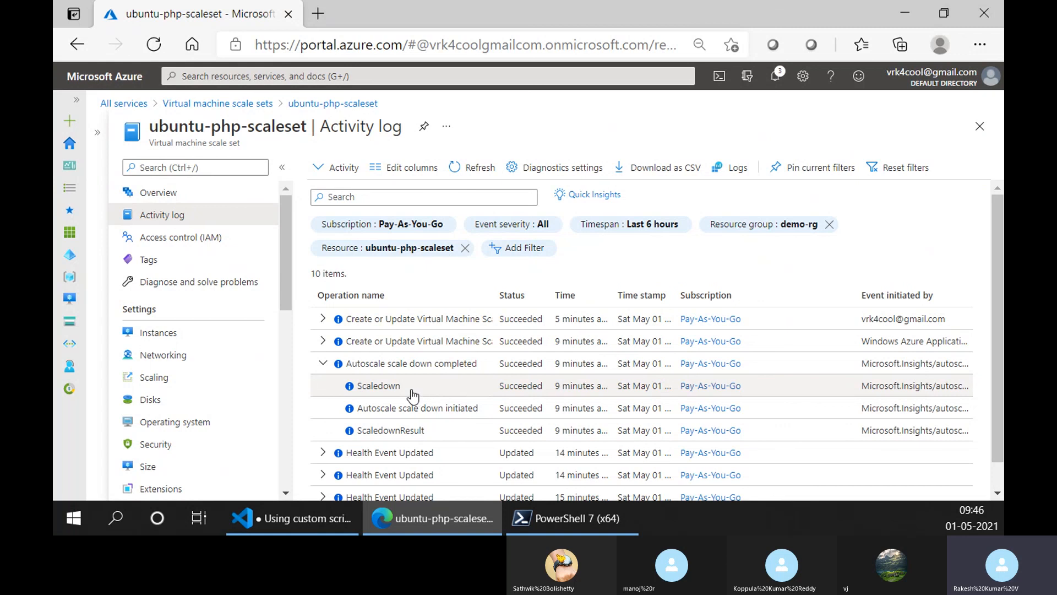
{"action": "left_click", "coordinate": [322, 364]}
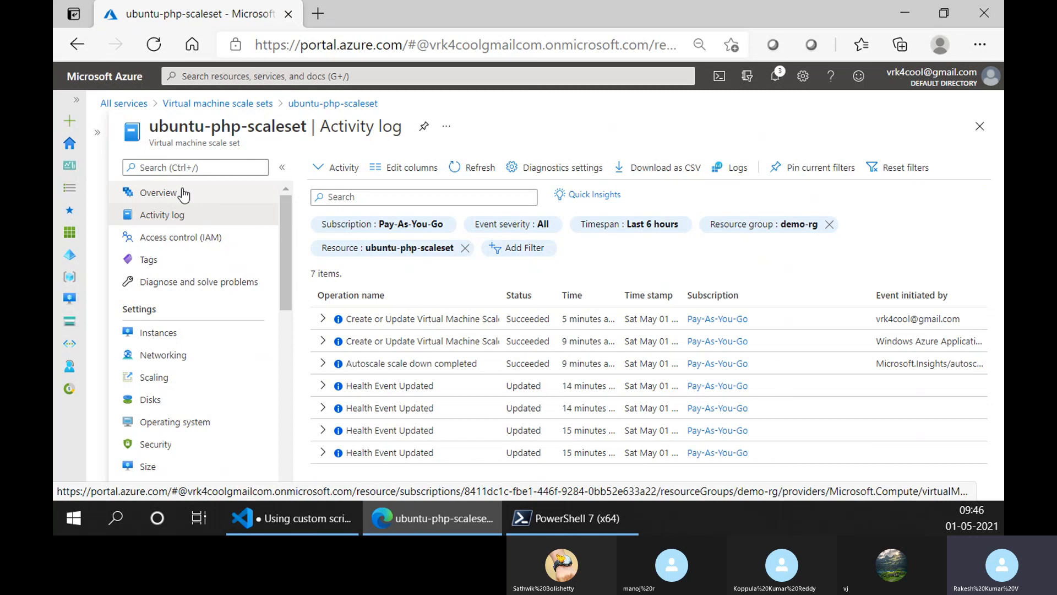
- Check the Instances list of ubuntu-php-scaleset and return to its overview
{"action": "left_click", "coordinate": [183, 194]}
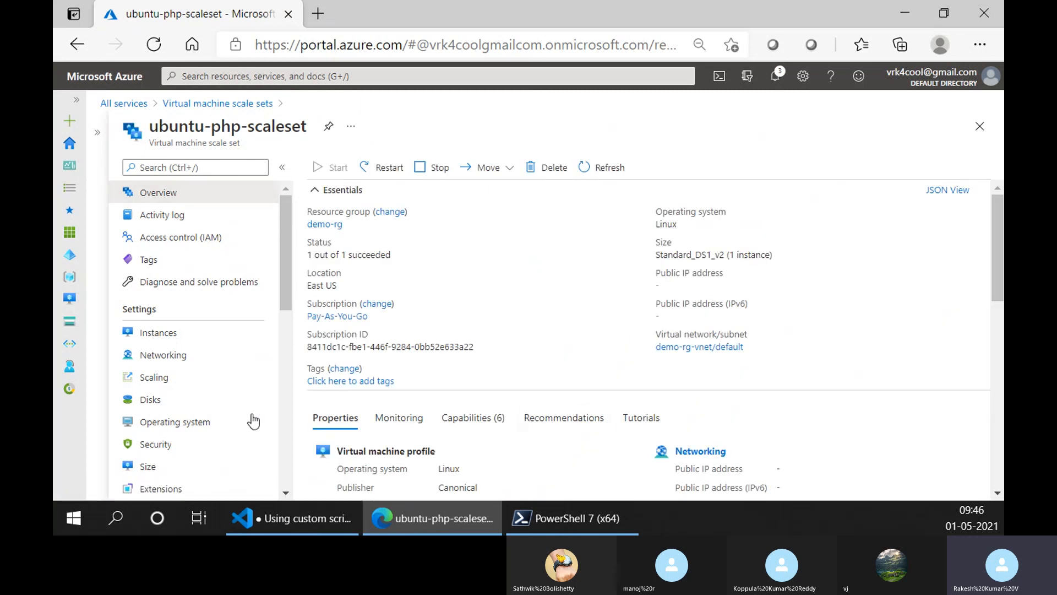
{"action": "left_click", "coordinate": [217, 330]}
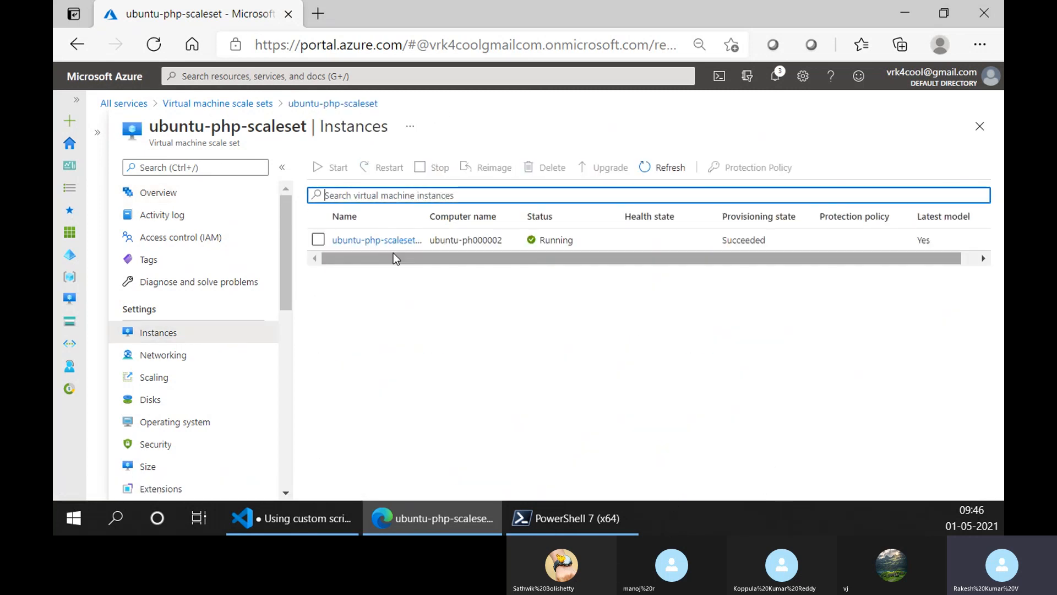
{"action": "left_click", "coordinate": [251, 194]}
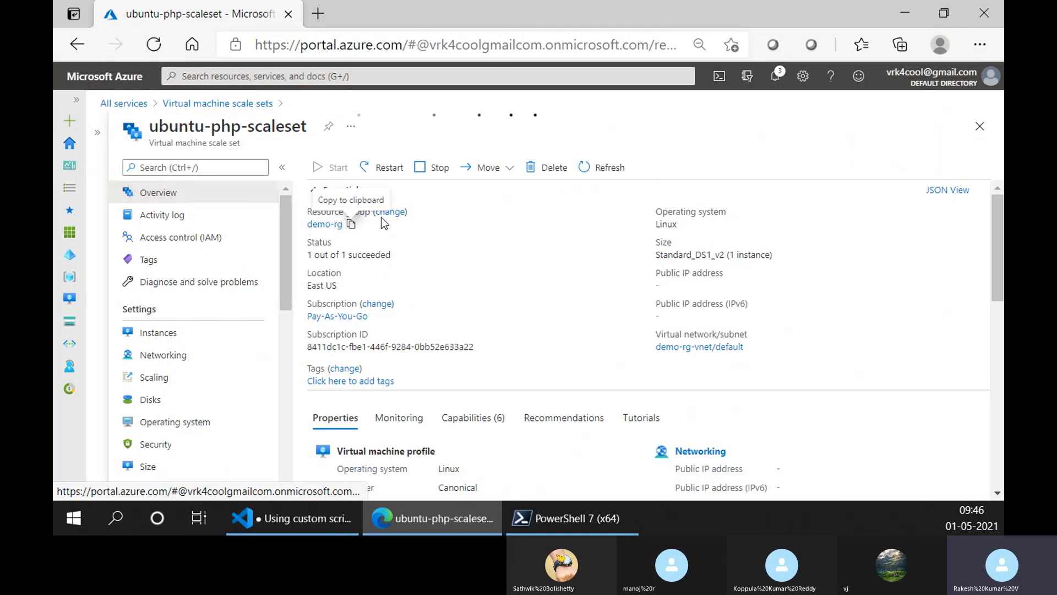
- Delete the whole demo-rg resource group instead of only the scale set, confirming with the resource group name demo-rg
{"action": "left_click", "coordinate": [558, 168]}
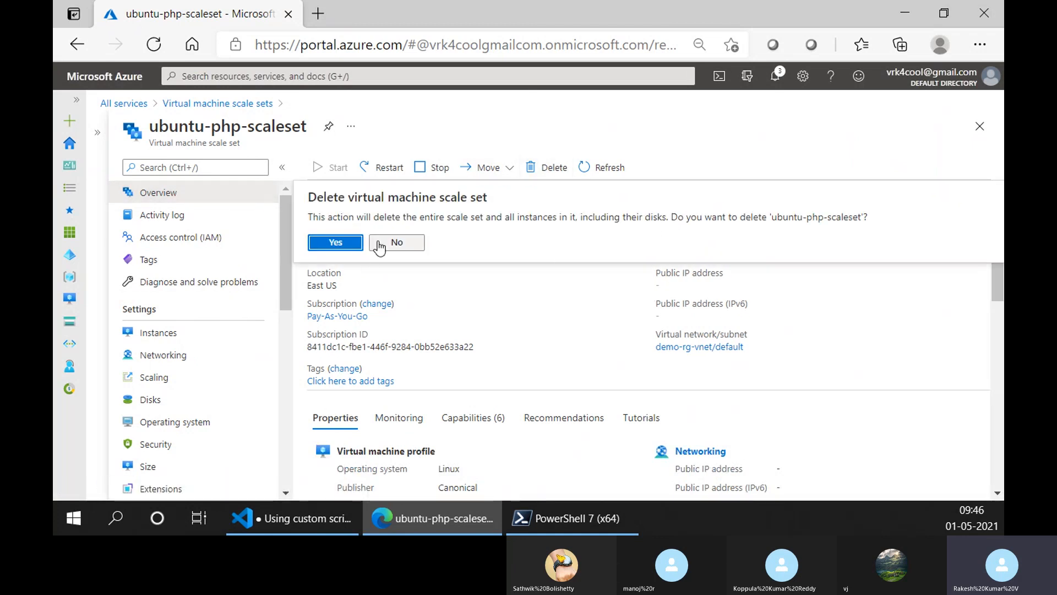
{"action": "left_click", "coordinate": [397, 242]}
{"action": "left_click", "coordinate": [320, 224]}
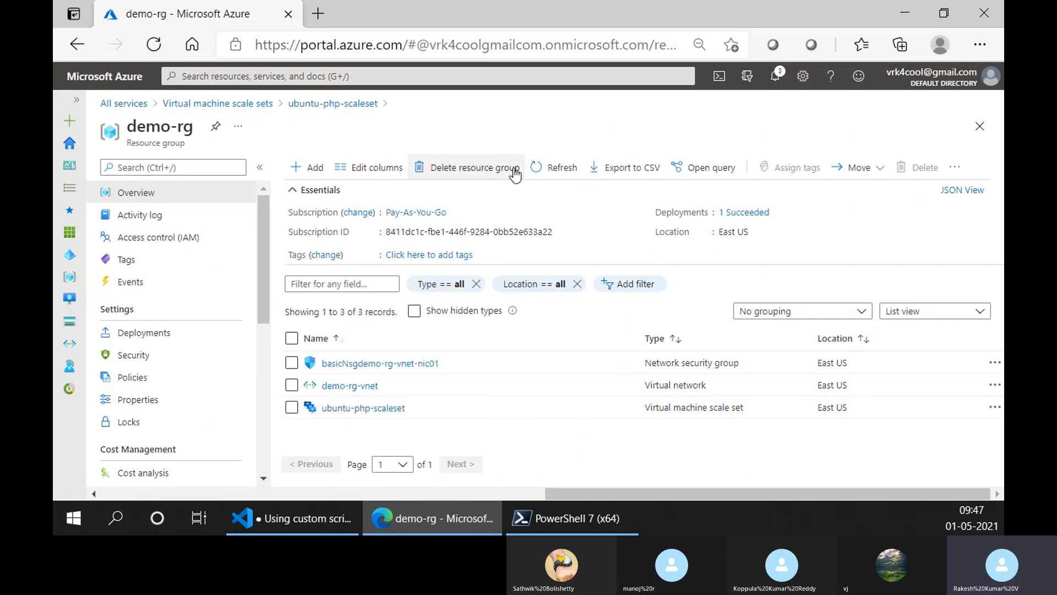
{"action": "left_click", "coordinate": [514, 172]}
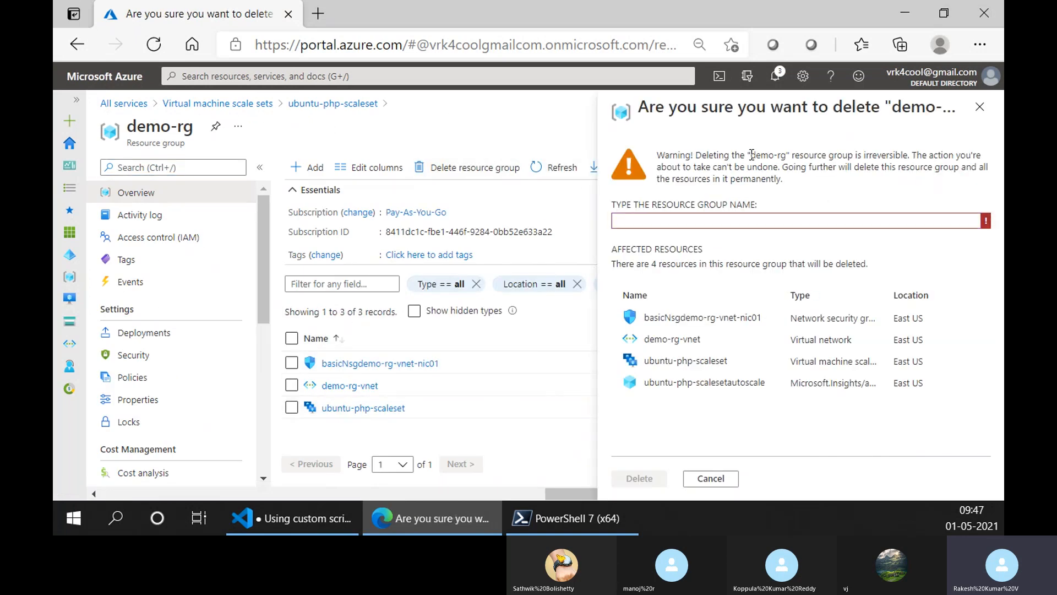
{"action": "left_click_drag", "start_coordinate": [750, 155], "coordinate": [786, 156]}
{"action": "key", "text": "ctrl+c"}
{"action": "left_click", "coordinate": [655, 220]}
{"action": "key", "text": "ctrl+v"}
{"action": "left_click", "coordinate": [647, 479]}
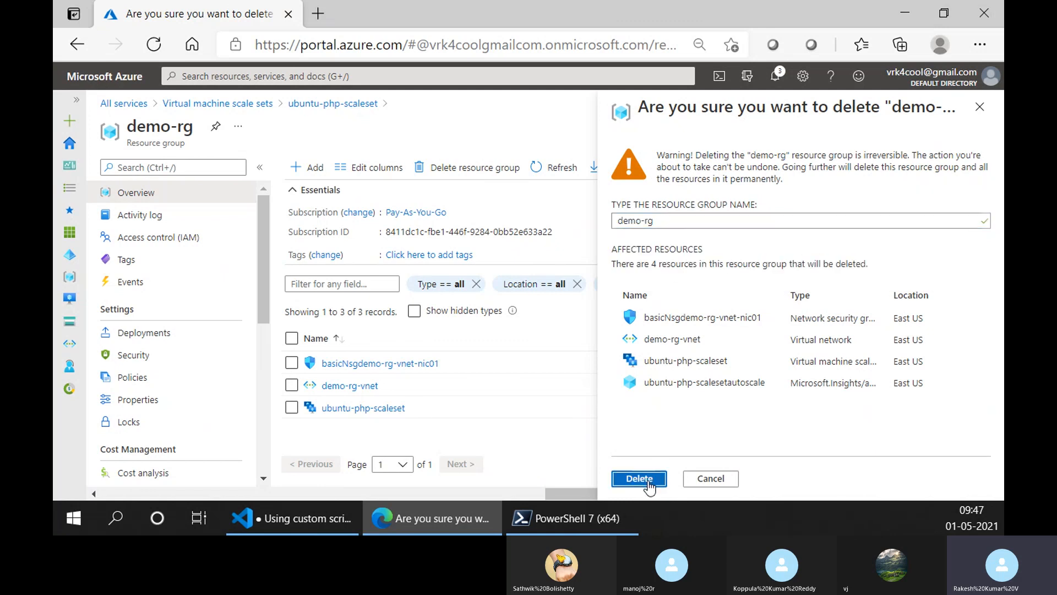